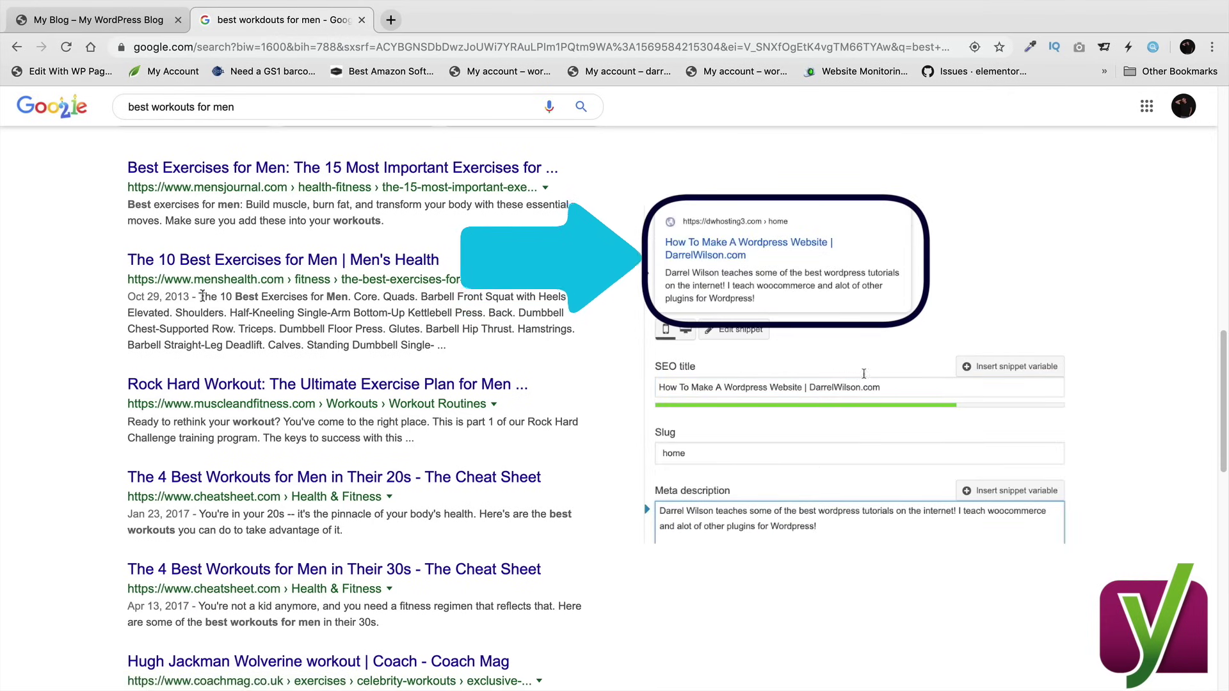
pyautogui.moveTo(198, 296); pyautogui.dragTo(204, 296)
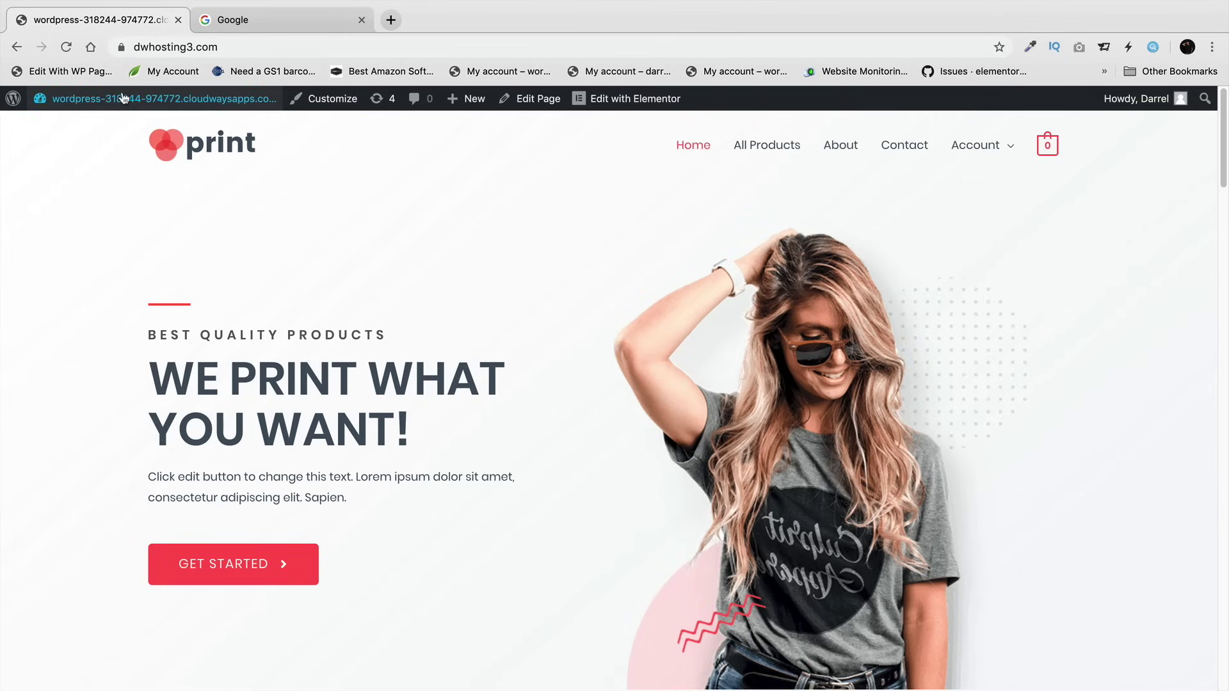
# - Go to the site's admin dashboard and search the plugins available to add for "yoast"
pyautogui.moveTo(119, 96)
pyautogui.click(86, 130)
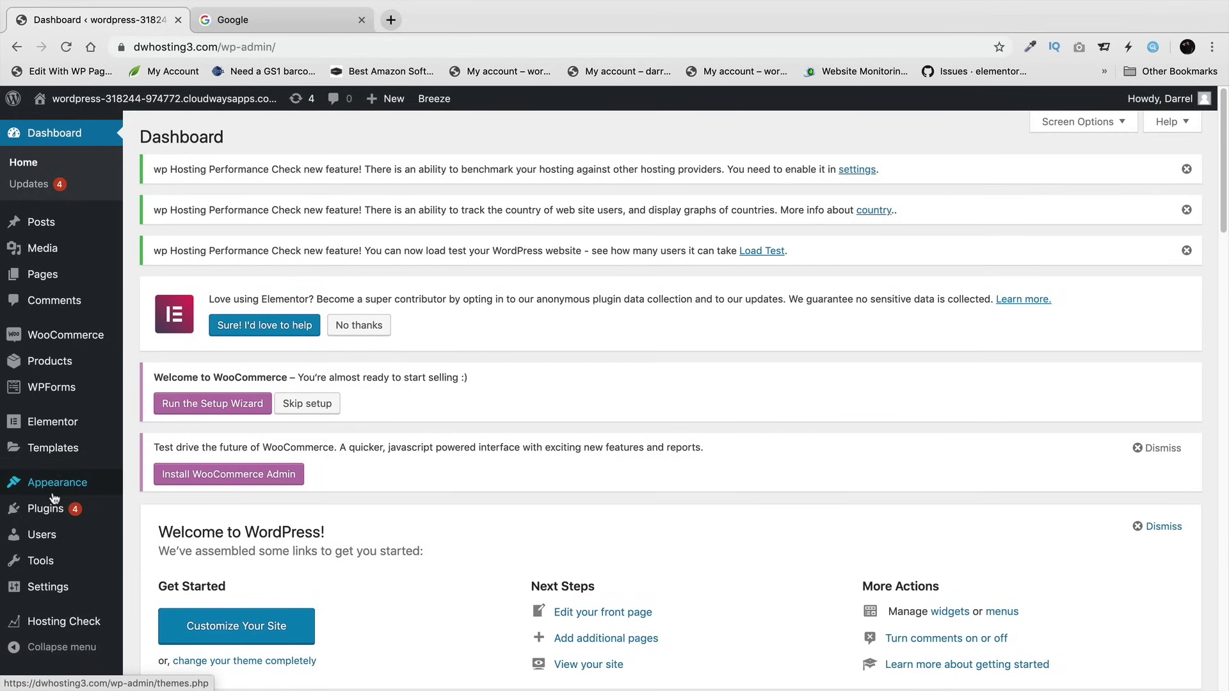
pyautogui.moveTo(51, 509)
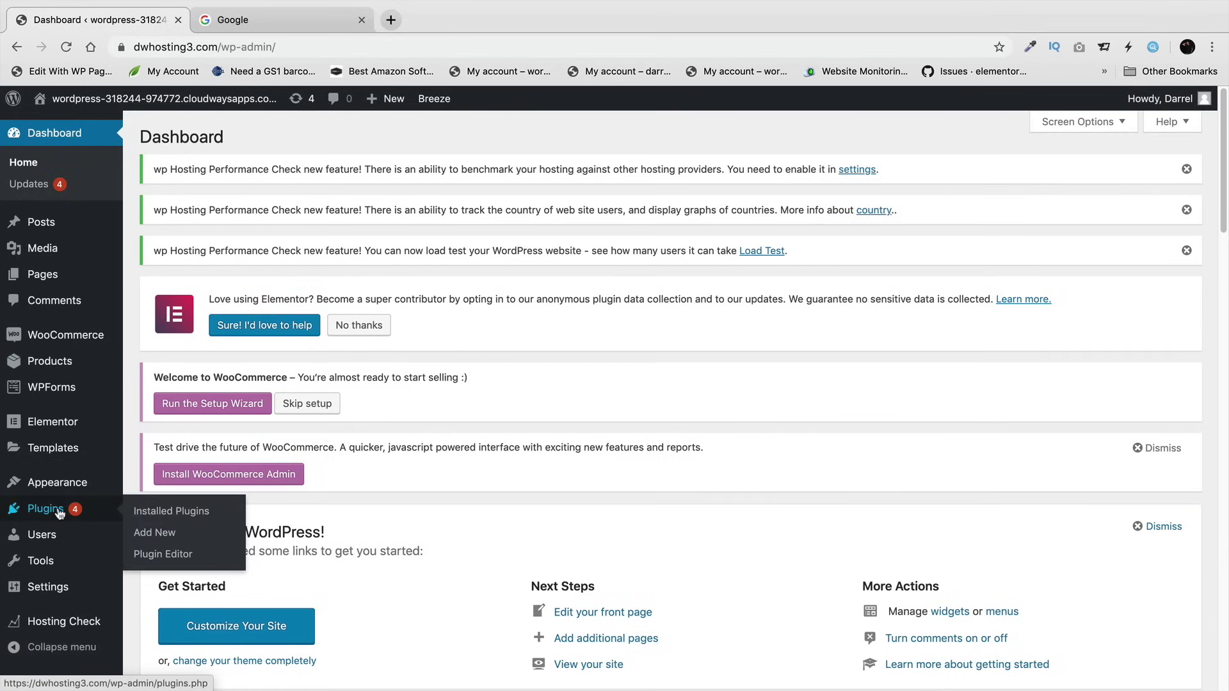
pyautogui.click(155, 533)
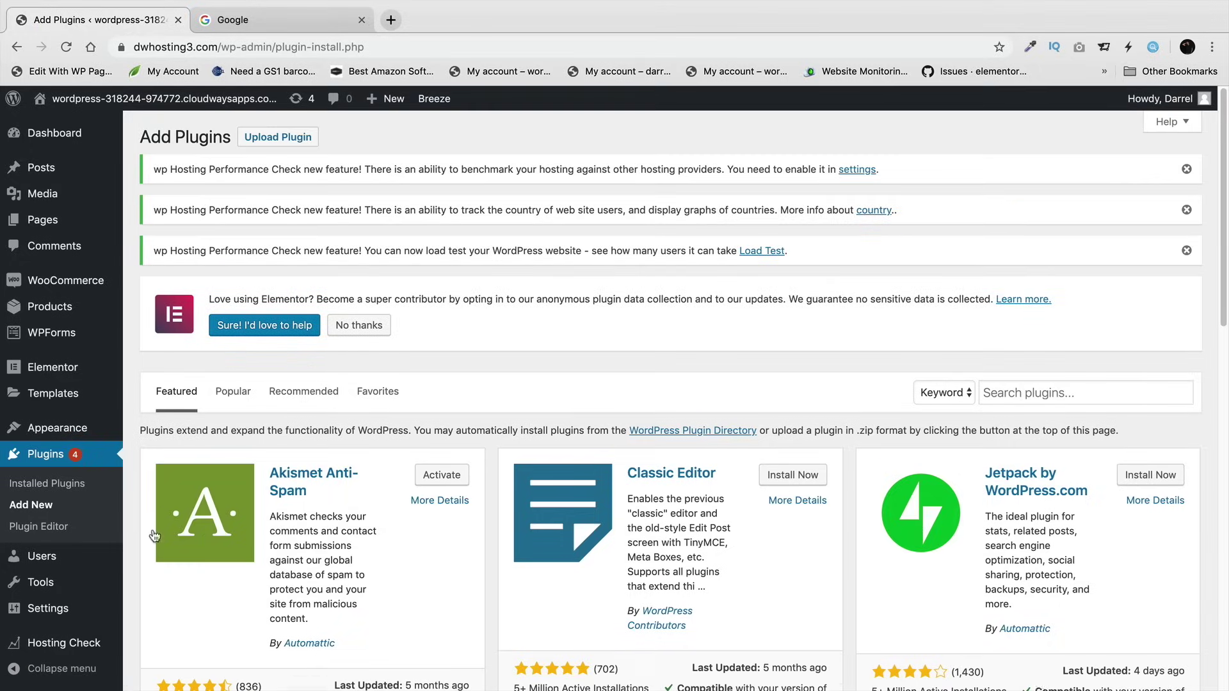
pyautogui.click(1111, 392)
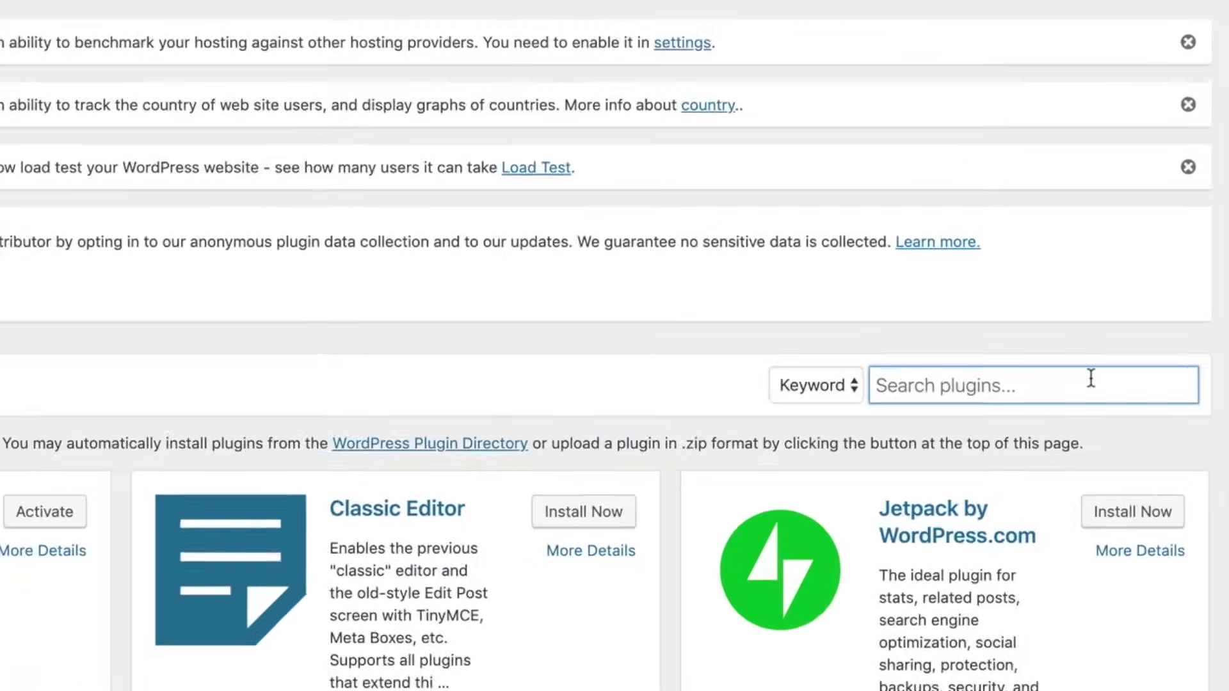
pyautogui.write('yoast')
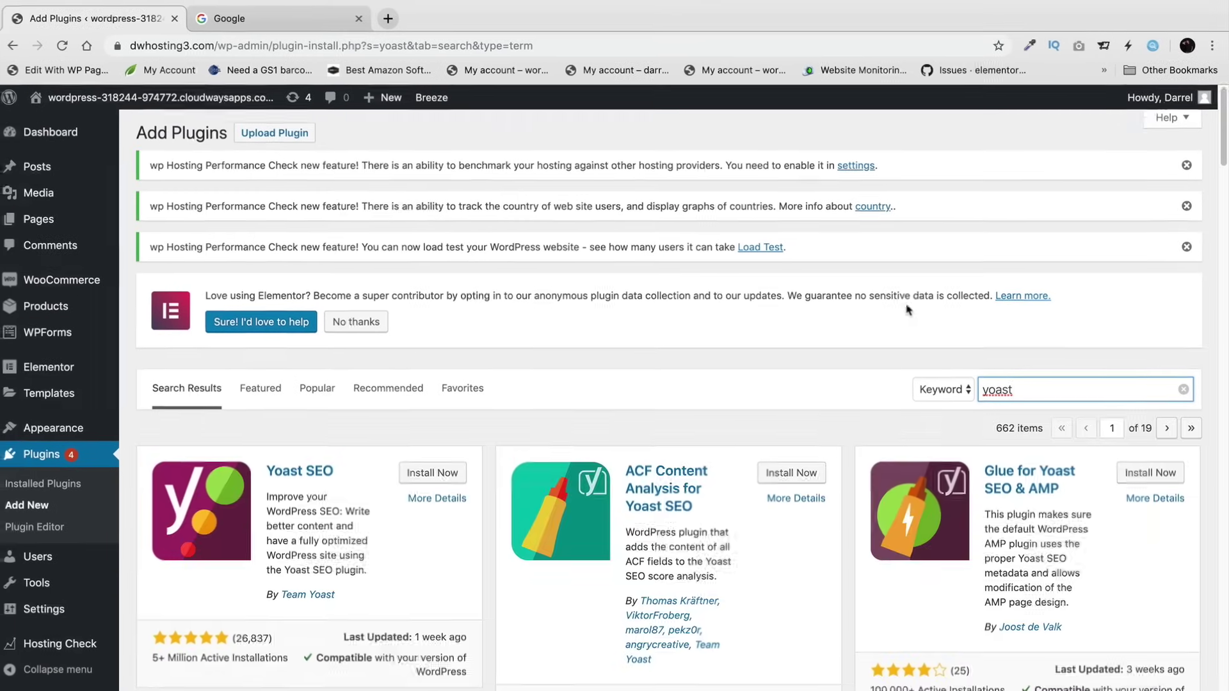
# - Install and activate the Yoast SEO plugin
pyautogui.scroll(-1, 717, 248)
pyautogui.scroll(-3, 990, 351)
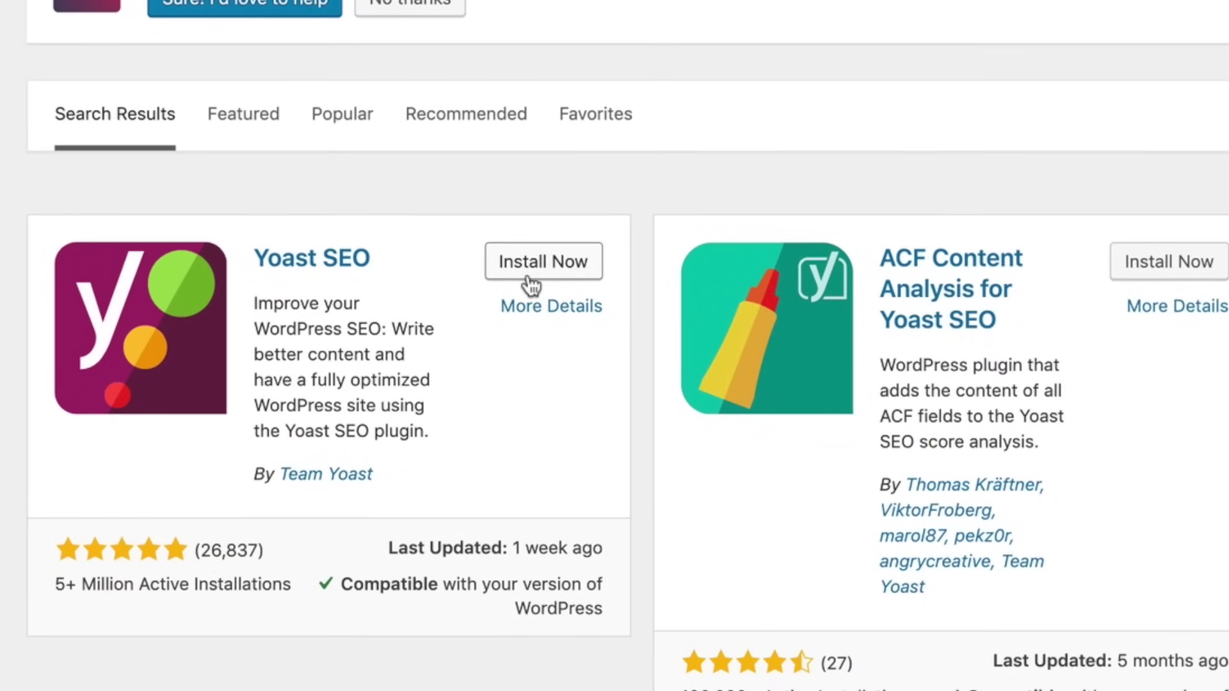
pyautogui.click(426, 298)
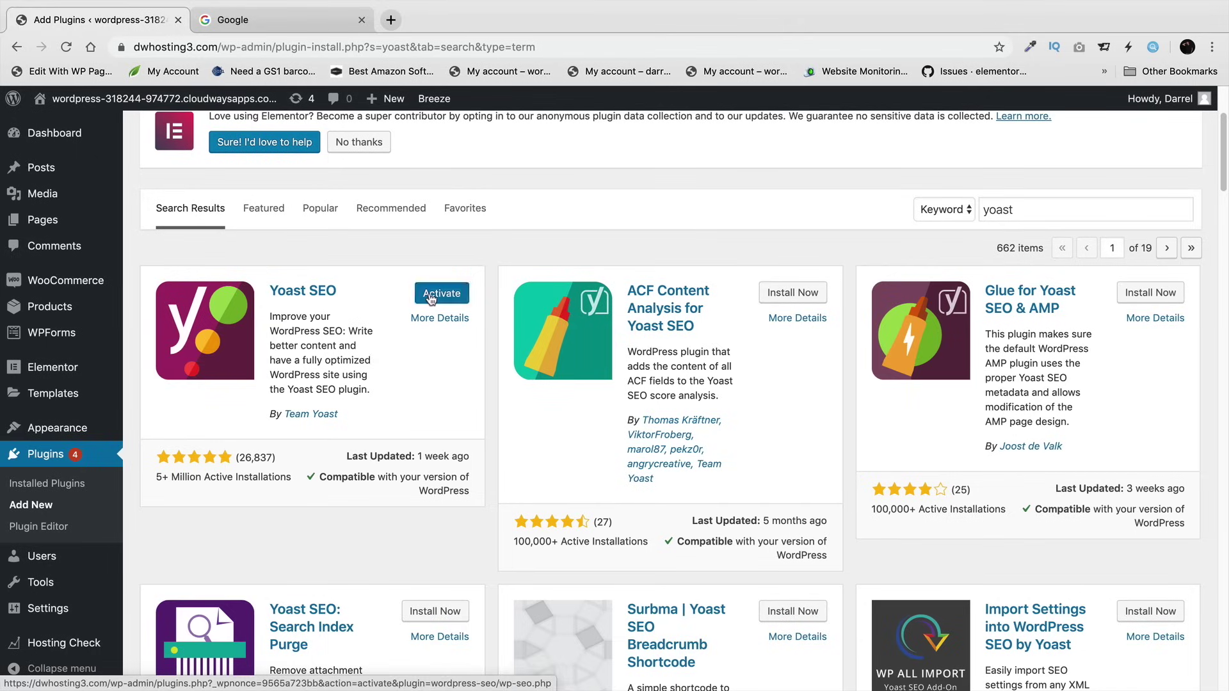
pyautogui.click(430, 298)
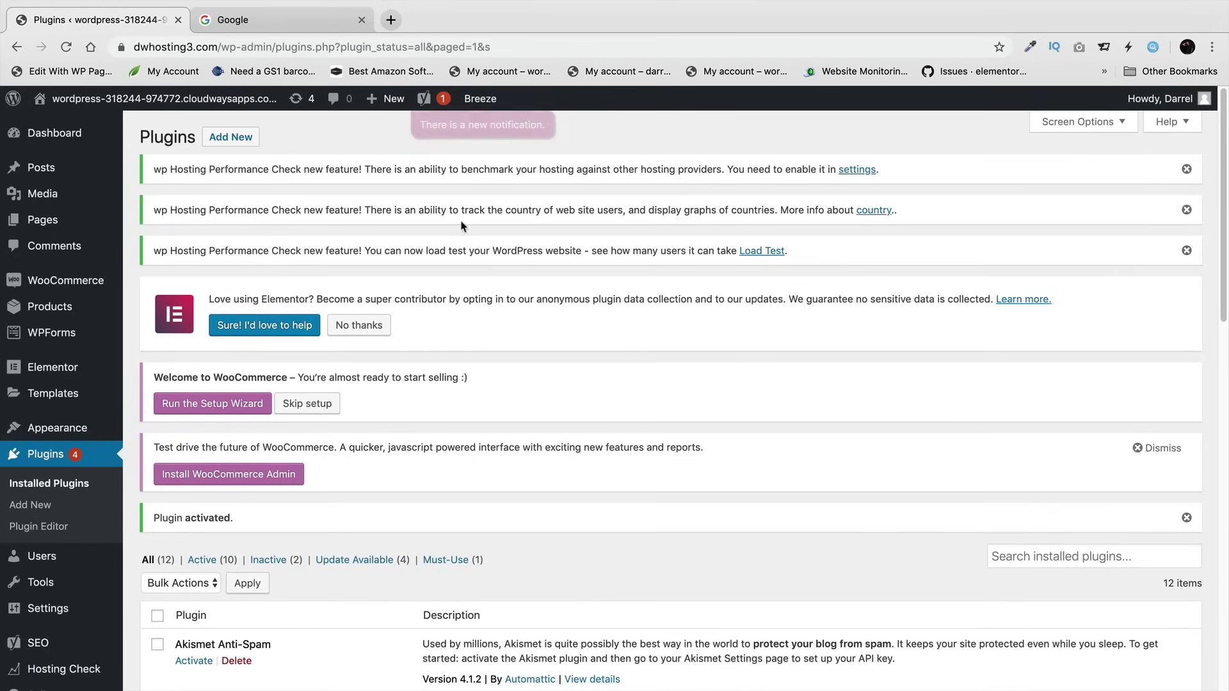
# - In the Yoast Configuration Wizard, mark the site as live and ready to be indexed and set its type to a corporation
pyautogui.moveTo(438, 104)
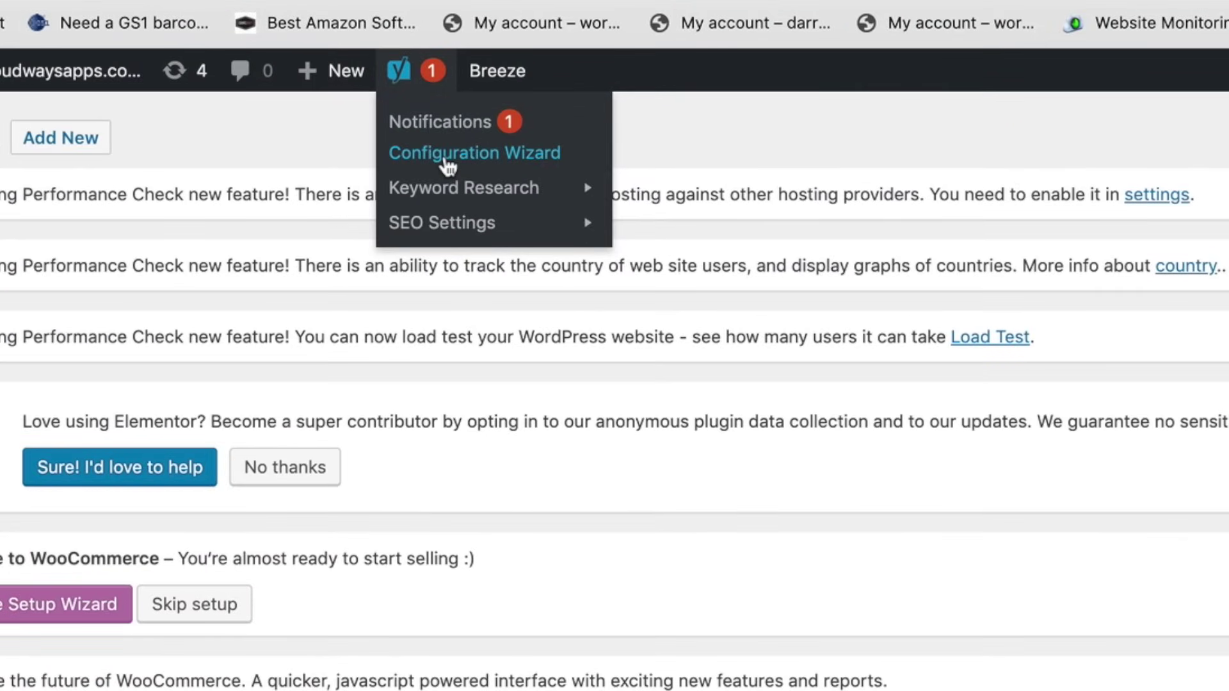
pyautogui.click(448, 165)
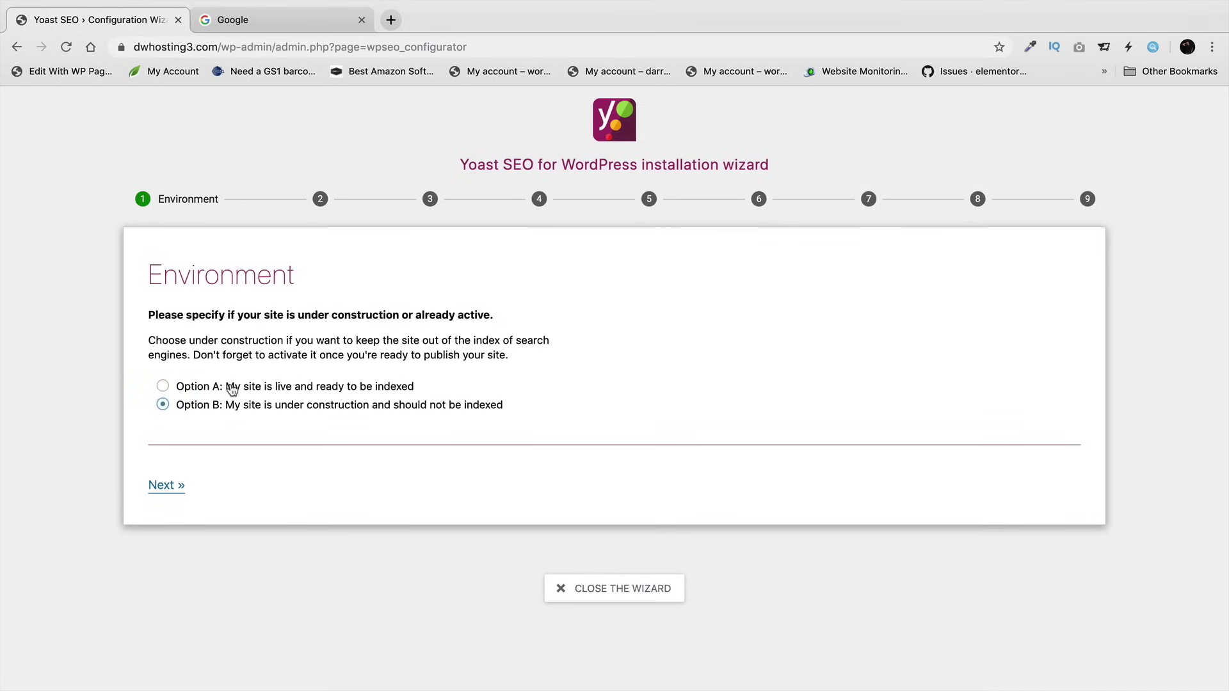
pyautogui.click(232, 388)
pyautogui.click(172, 489)
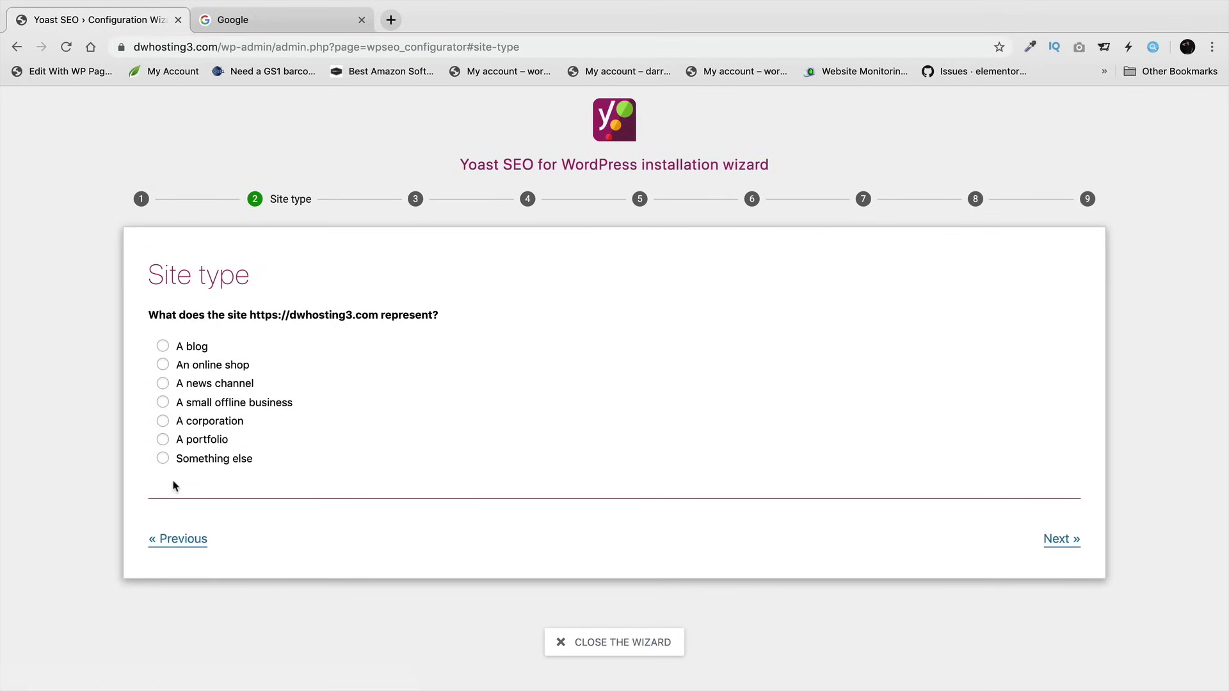
pyautogui.click(163, 420)
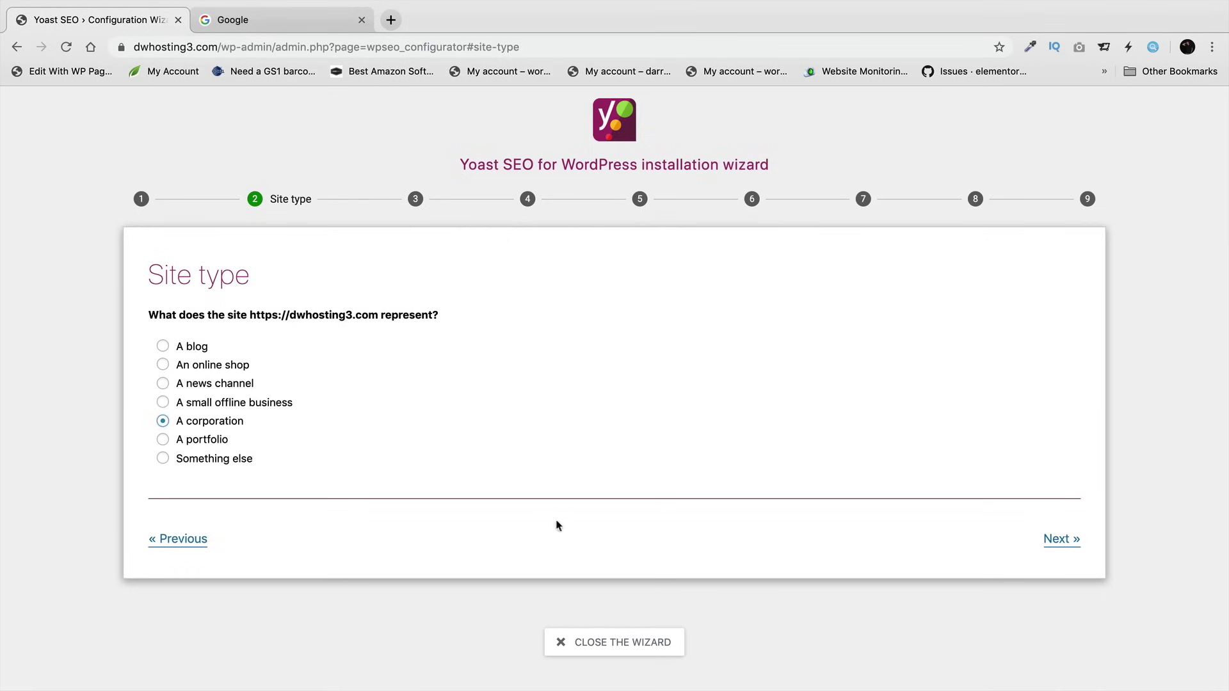
pyautogui.click(1067, 544)
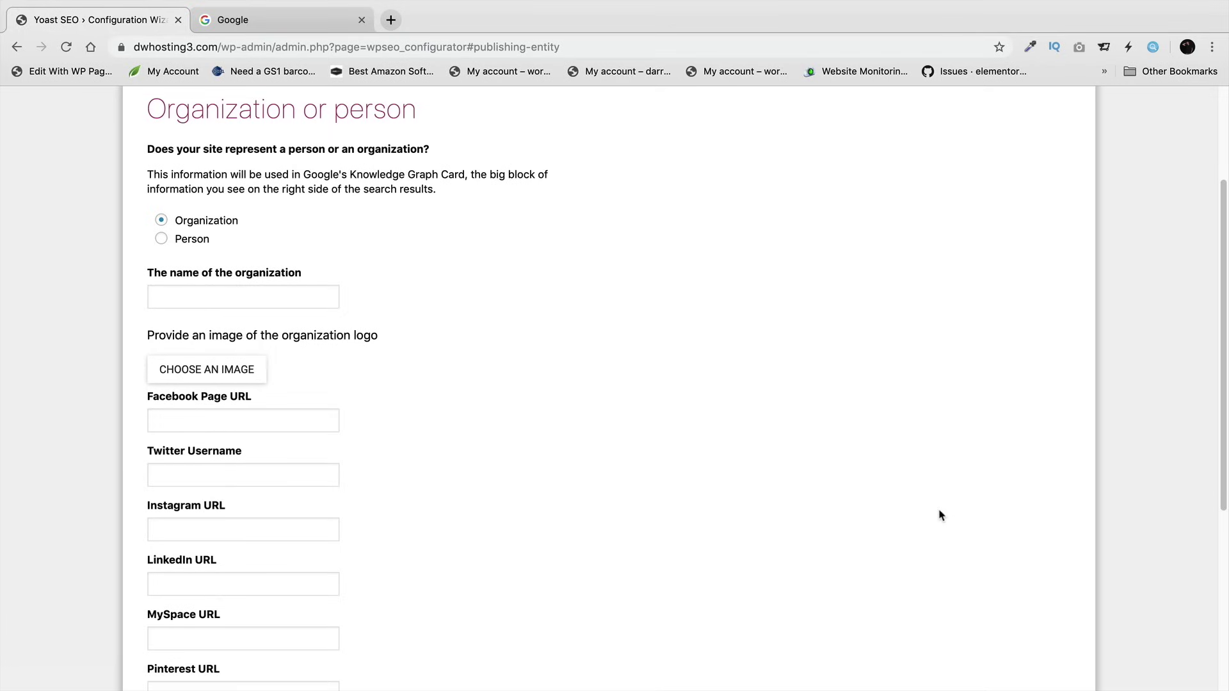
# - Enter the organization's name and open the image chooser for its logo
pyautogui.click(254, 304)
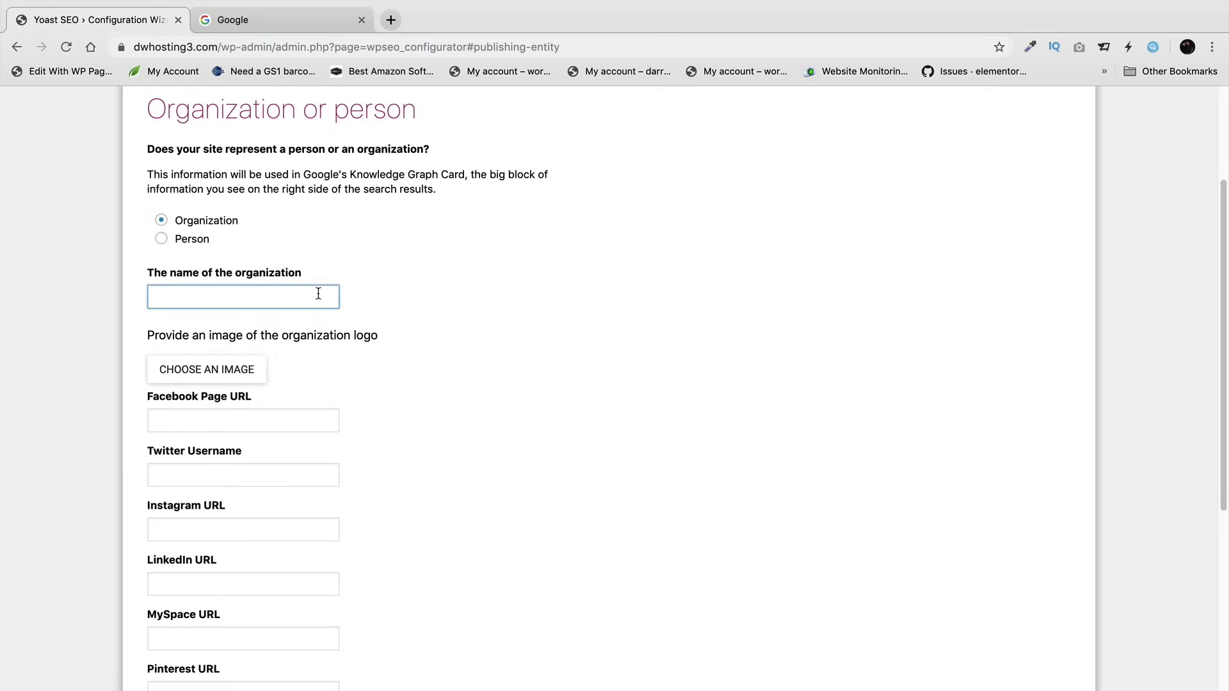
pyautogui.write('Darrel Wilson')
pyautogui.click(250, 372)
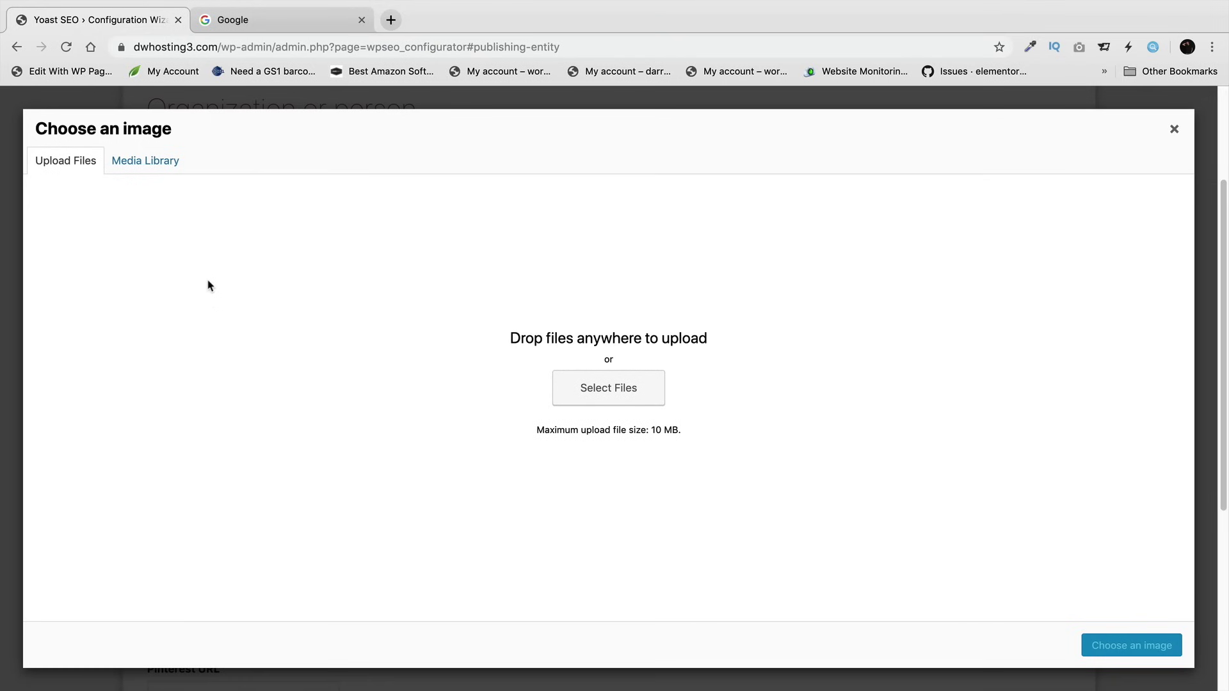
pyautogui.click(154, 168)
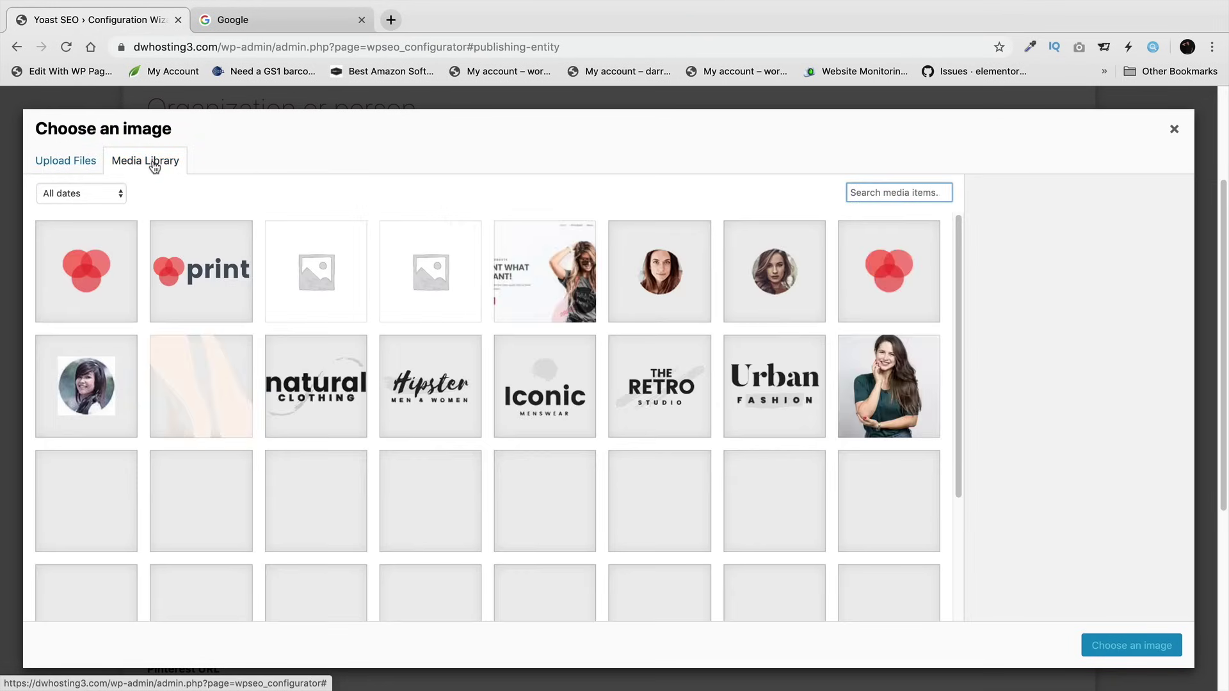
pyautogui.click(85, 170)
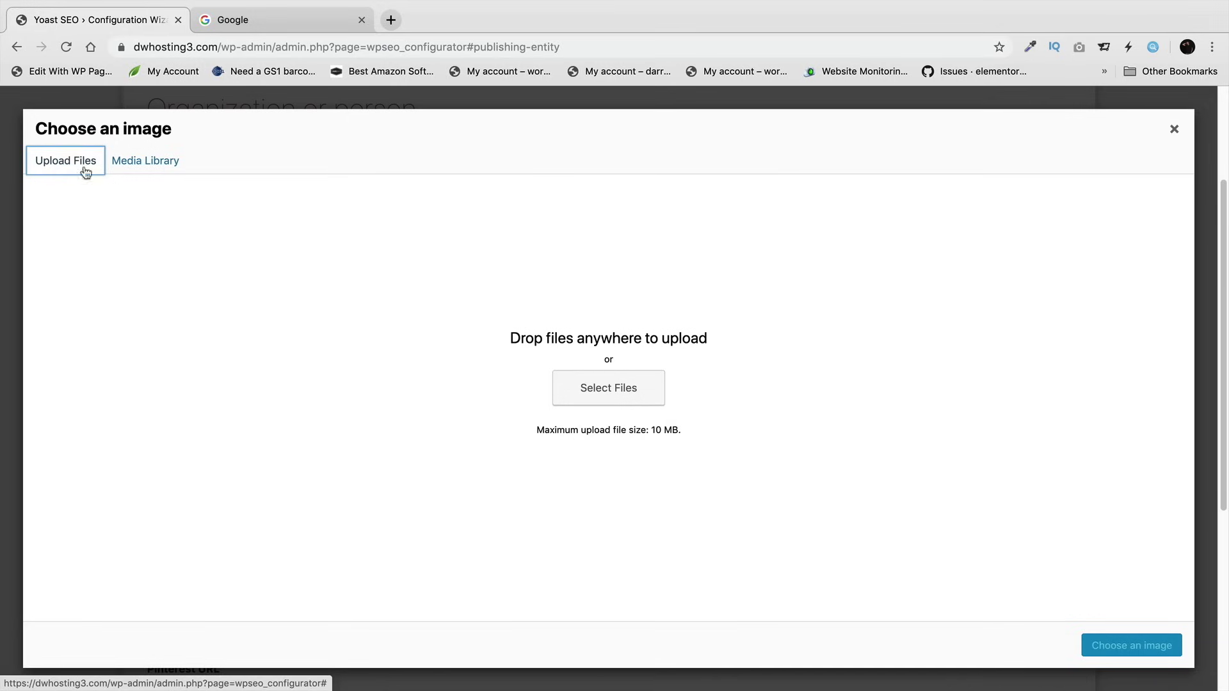
pyautogui.click(608, 389)
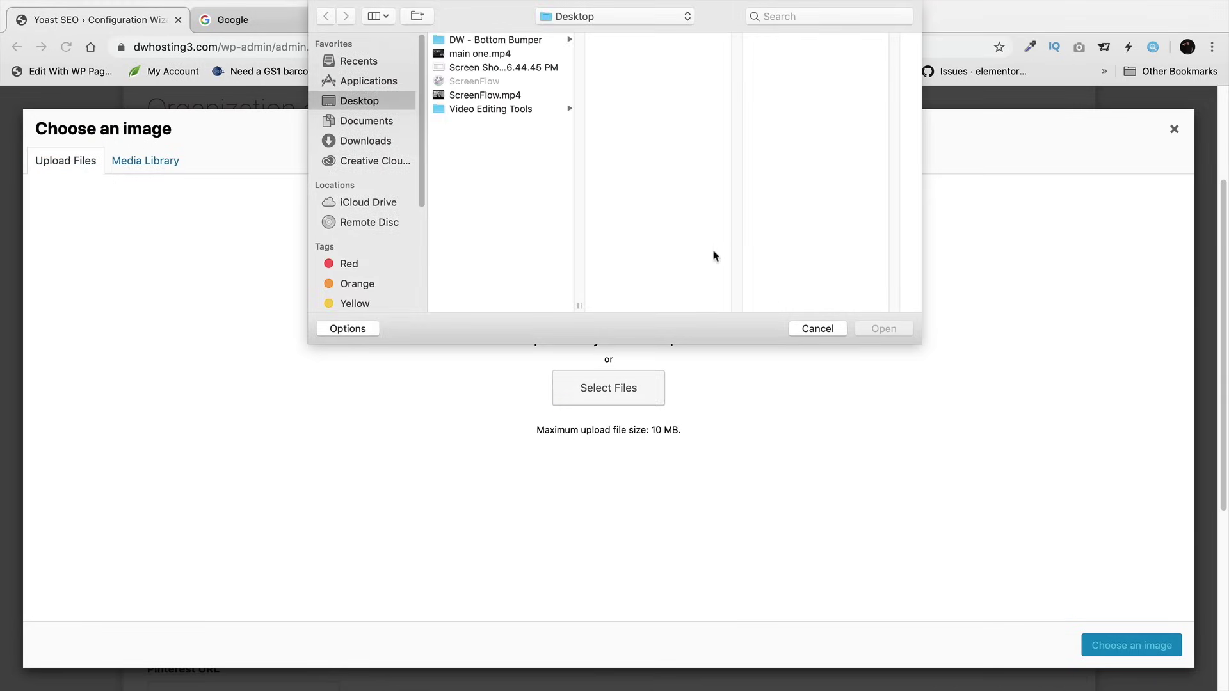
pyautogui.click(818, 328)
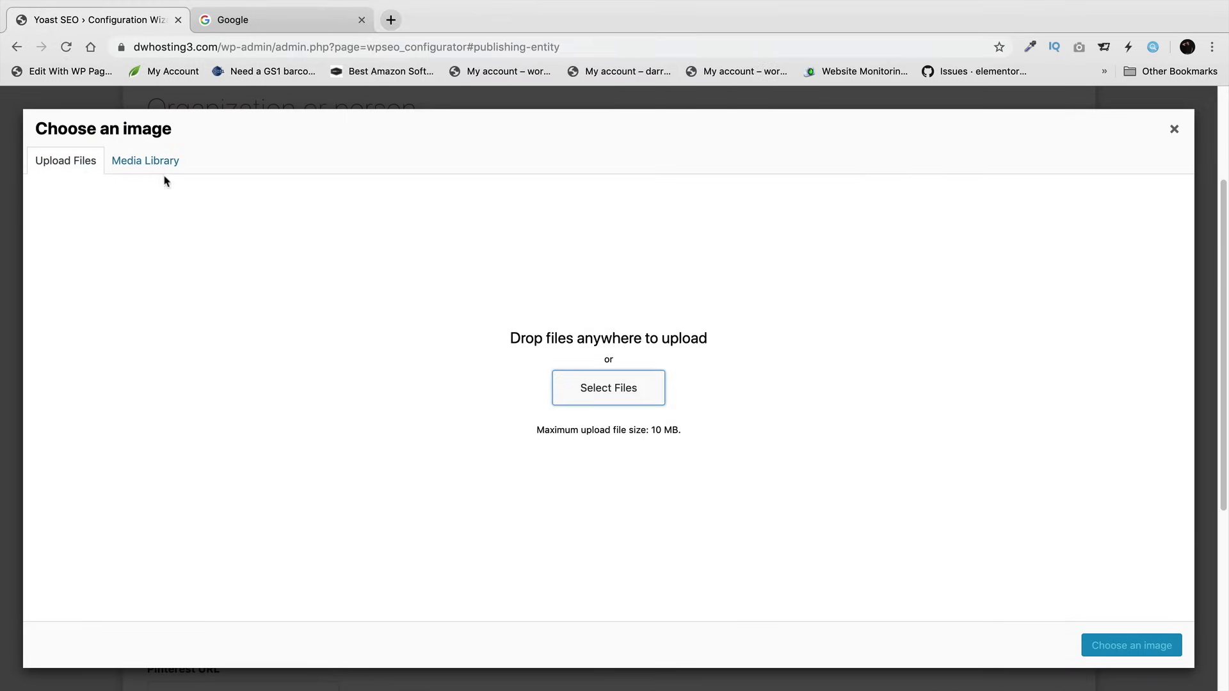
# - Set the print-1.svg image from the media library as the organization logo
pyautogui.click(149, 161)
pyautogui.click(186, 242)
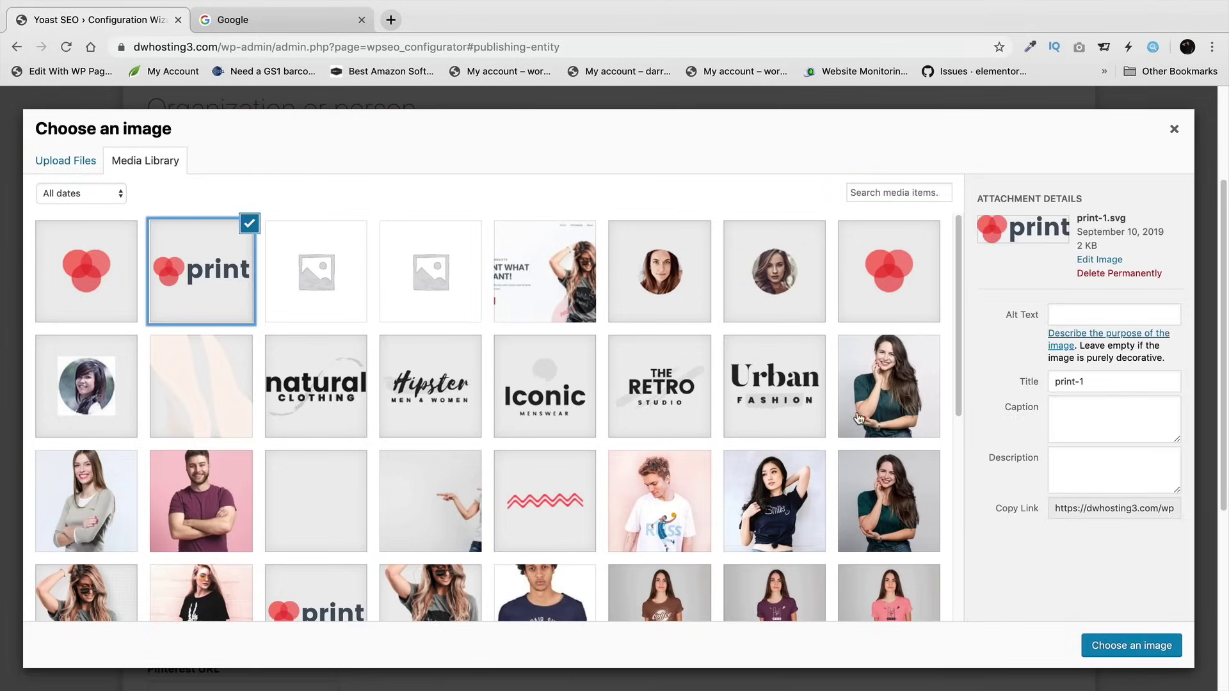
pyautogui.click(1132, 645)
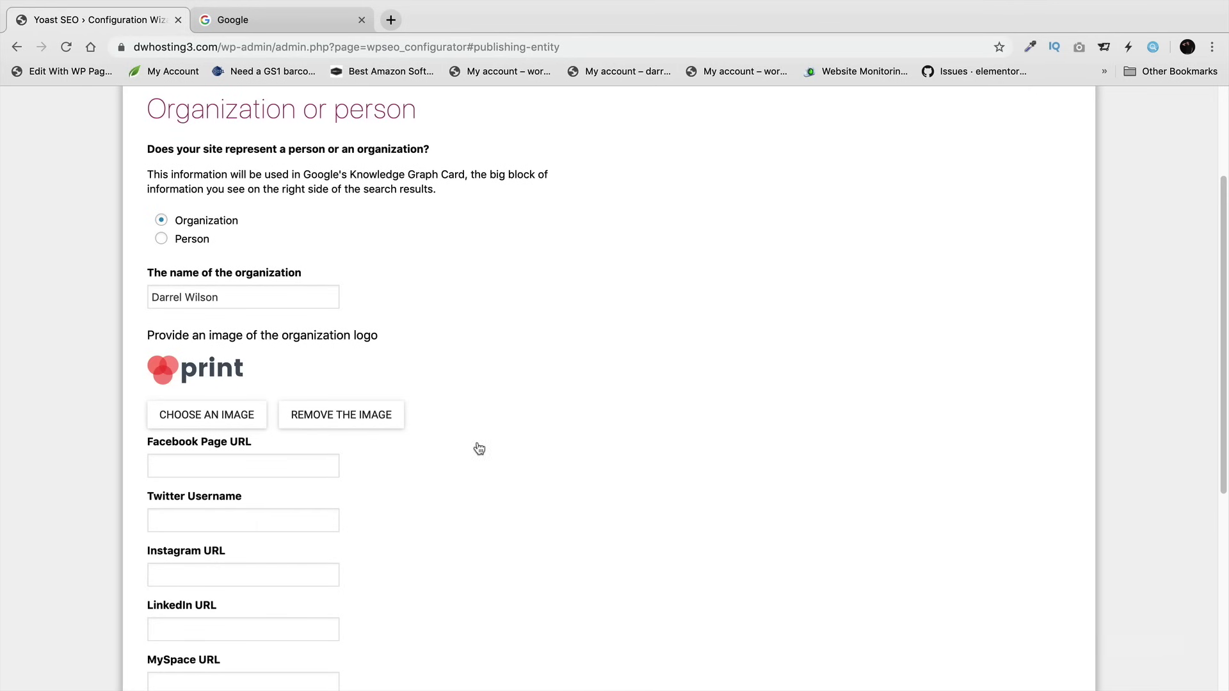
# - Fill in the organization's Facebook page URL, leave the other social profiles empty, and continue to the search engine visibility settings
pyautogui.scroll(-2, 461, 442)
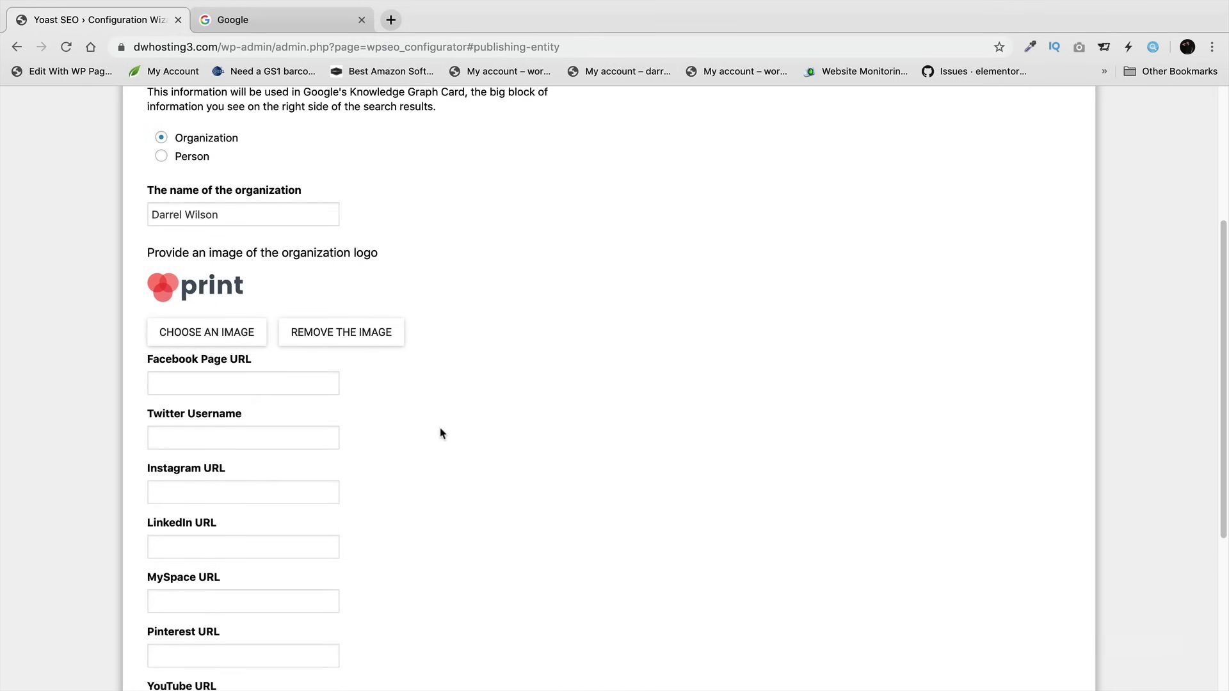
pyautogui.click(317, 382)
pyautogui.write('www')
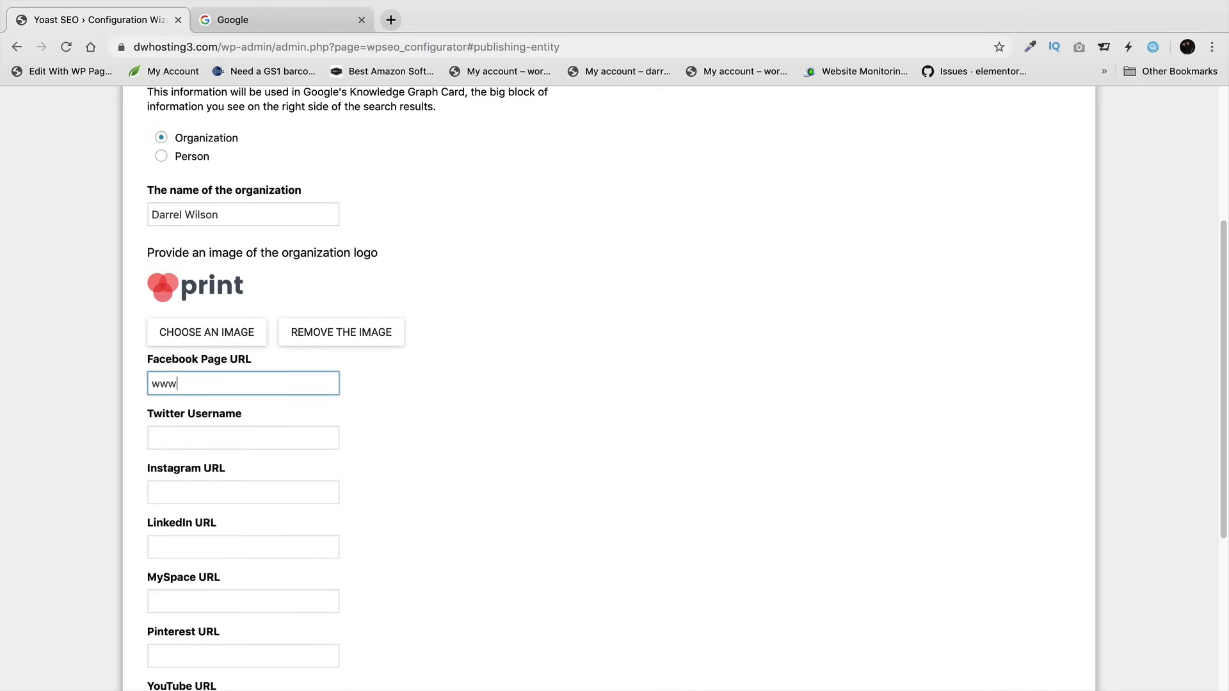
pyautogui.write('.facebook.com/darrelwilson03')
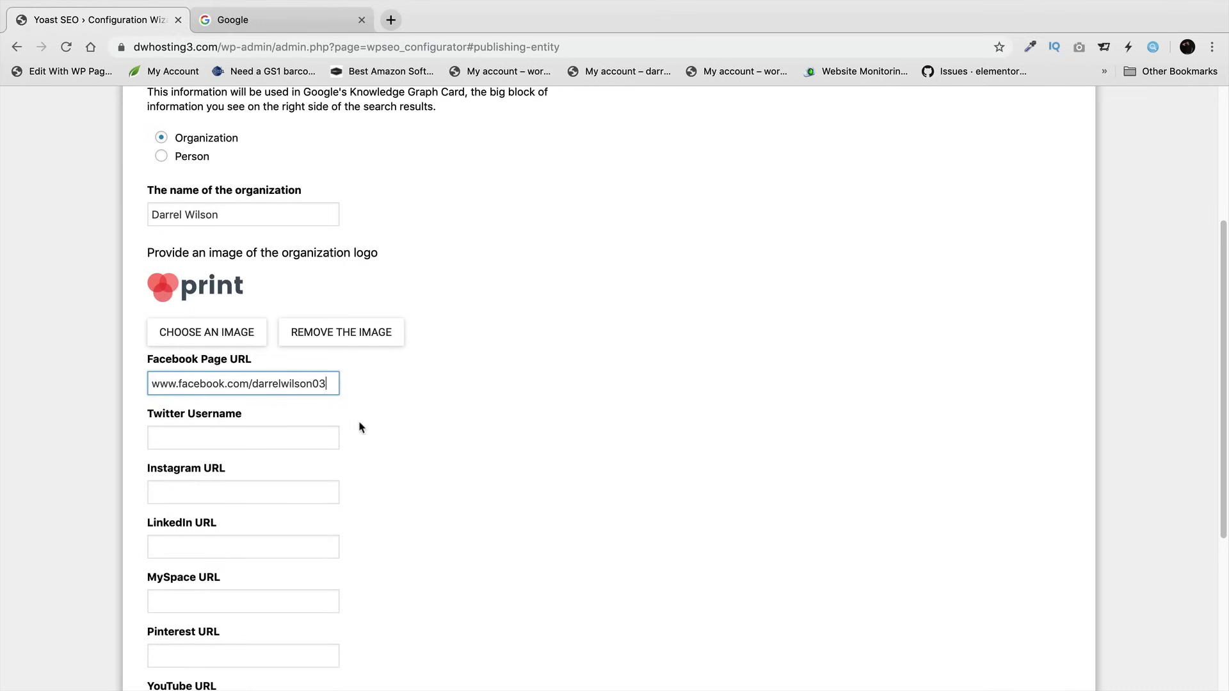
pyautogui.scroll(-2, 359, 409)
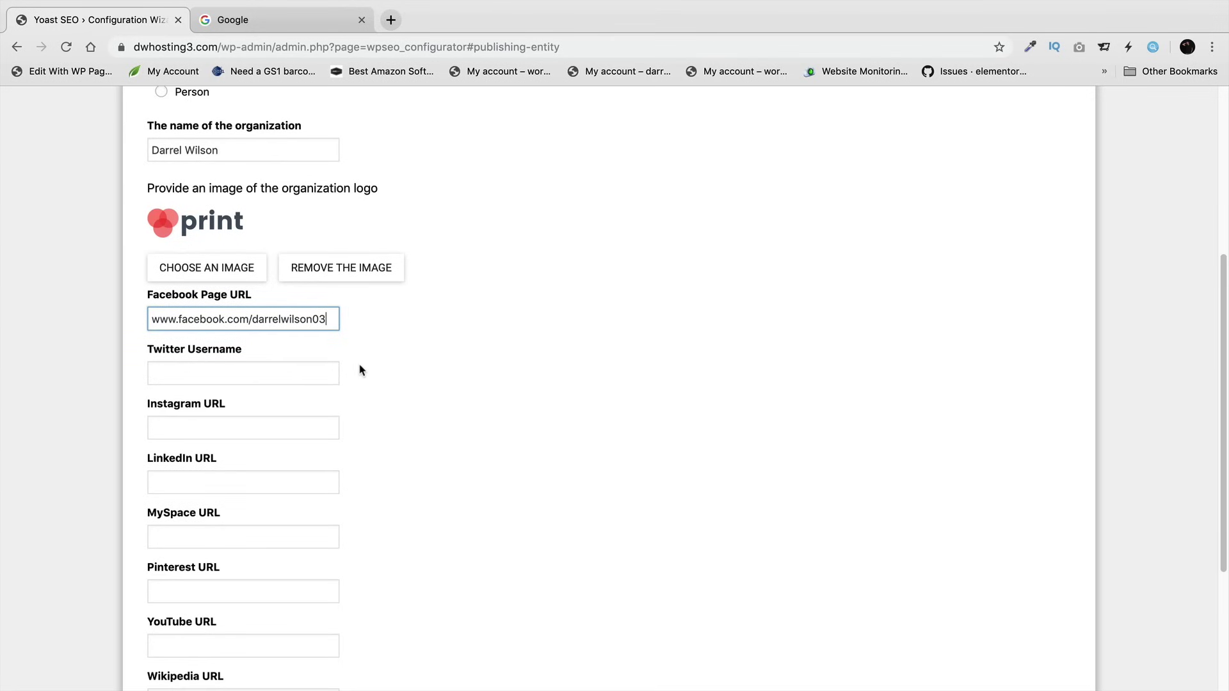
pyautogui.scroll(-4, 359, 370)
pyautogui.scroll(3, 384, 397)
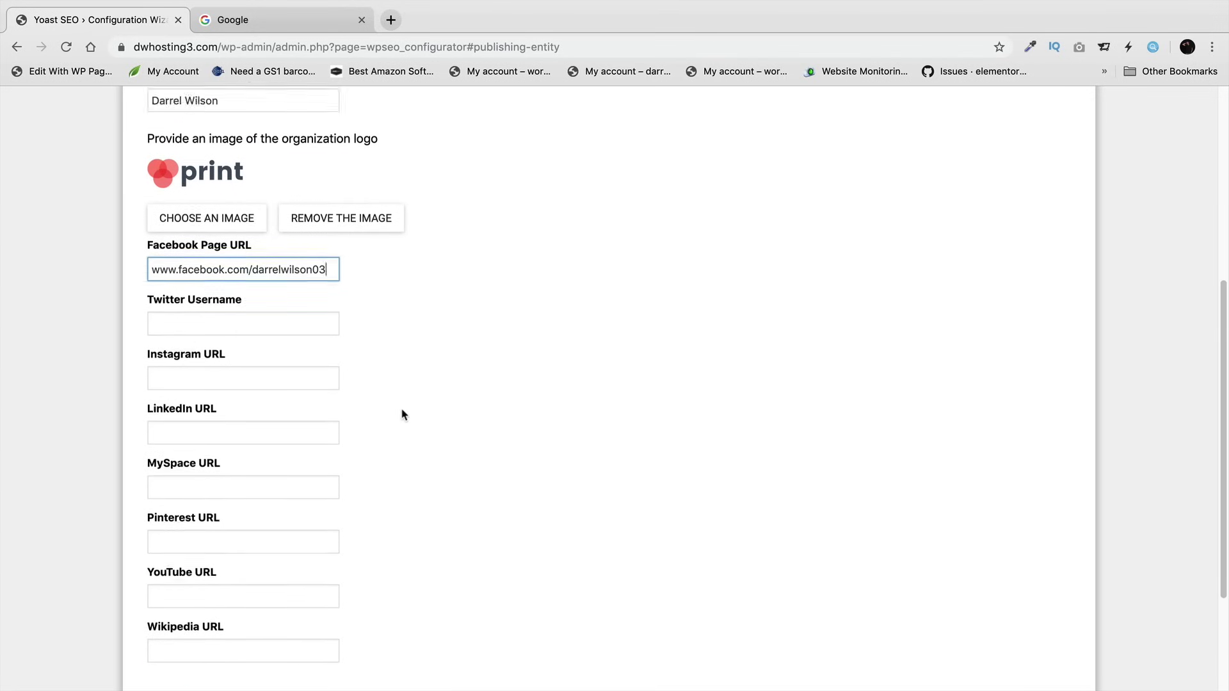
pyautogui.scroll(2, 416, 426)
pyautogui.scroll(-1, 460, 471)
pyautogui.scroll(5, 480, 494)
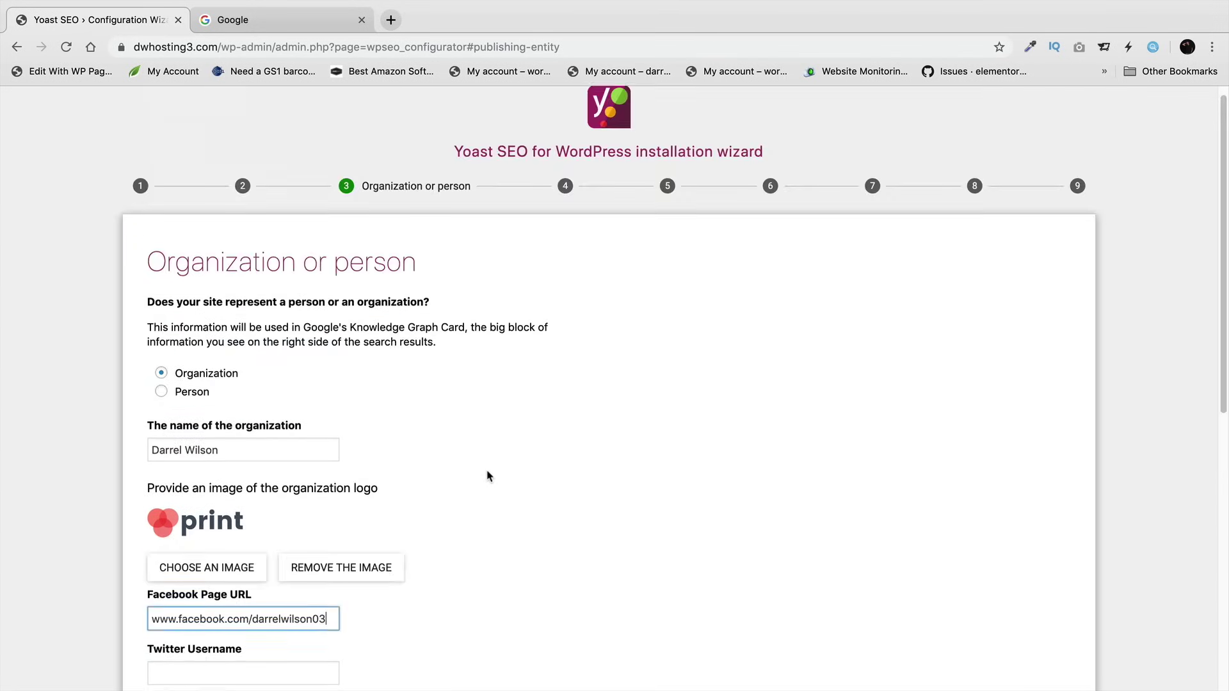
pyautogui.scroll(-8, 510, 472)
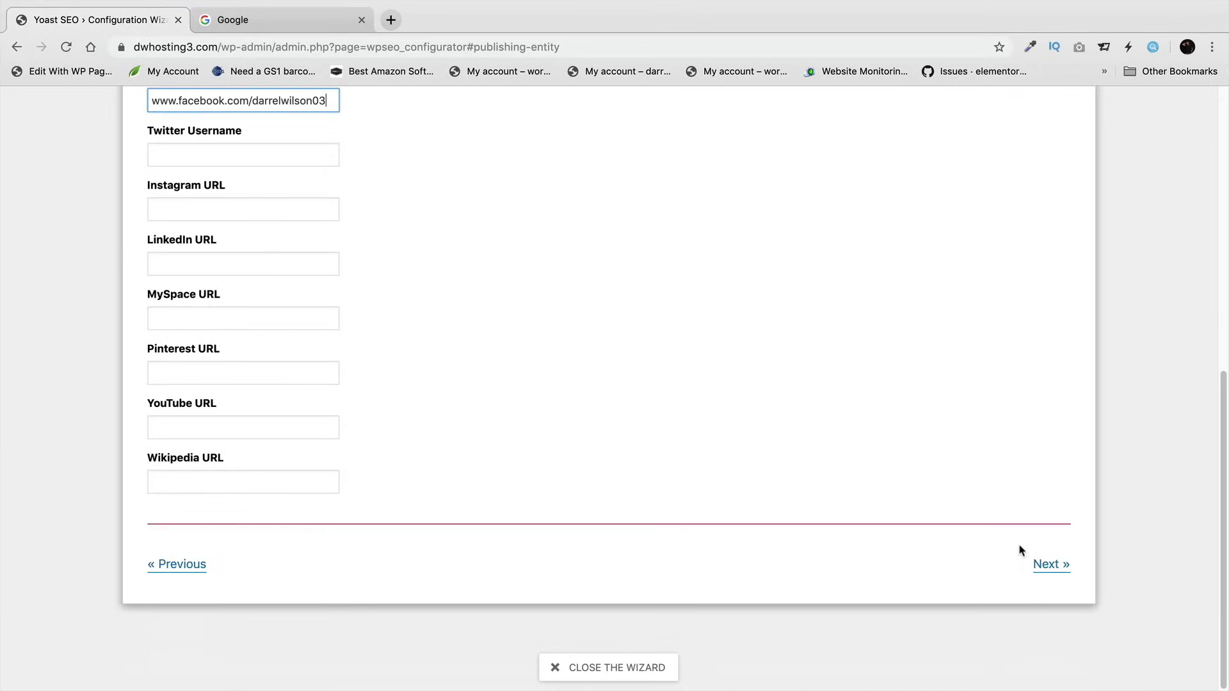
pyautogui.click(1043, 564)
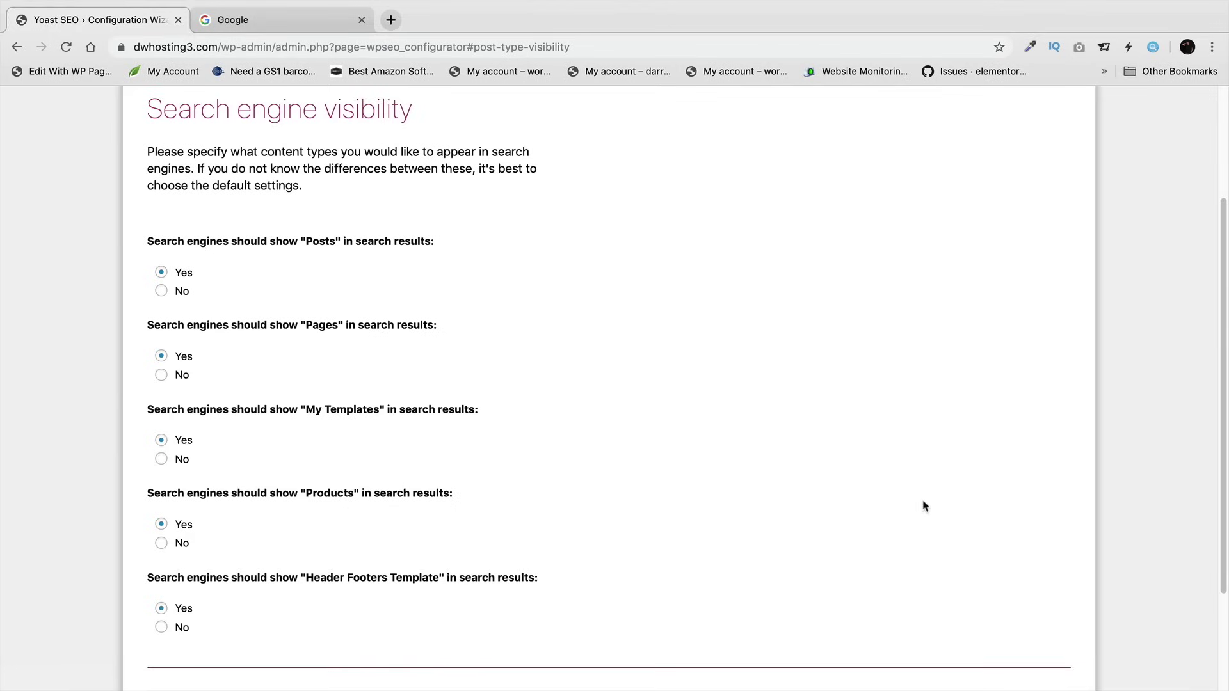
# - Exclude "My Templates" from search results by setting its search engine visibility to No
pyautogui.moveTo(171, 242); pyautogui.dragTo(201, 243)
pyautogui.click(322, 234)
pyautogui.moveTo(187, 410); pyautogui.dragTo(480, 416)
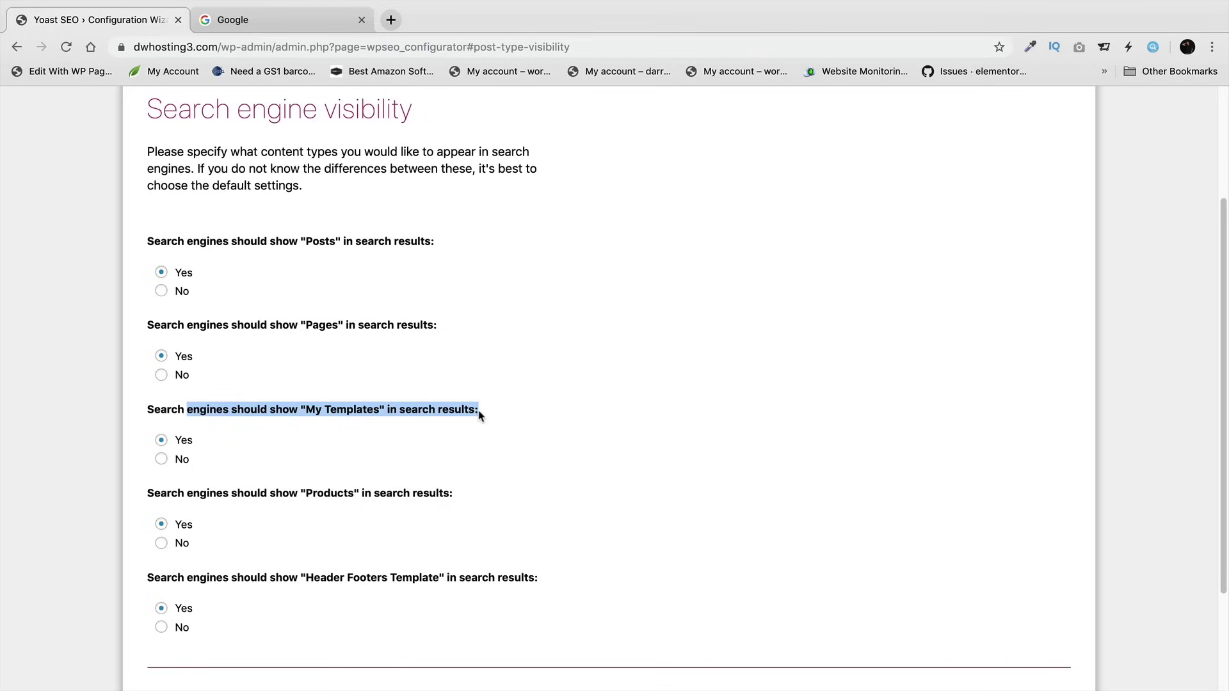
pyautogui.click(162, 459)
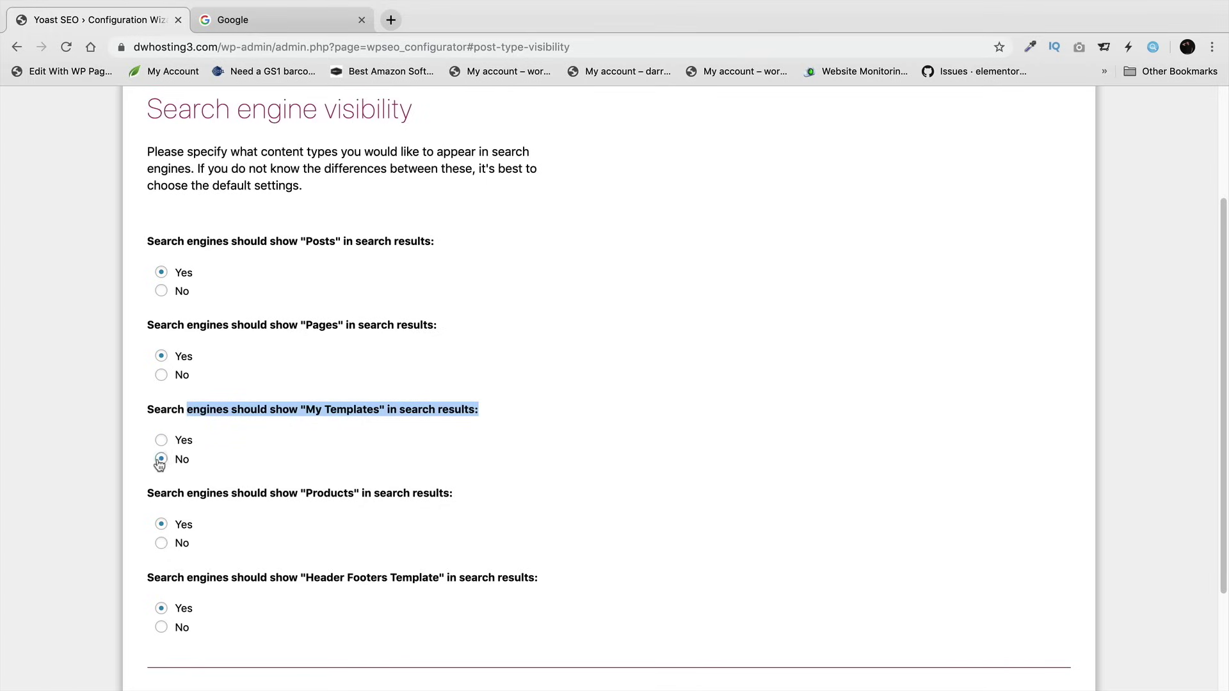
pyautogui.click(378, 416)
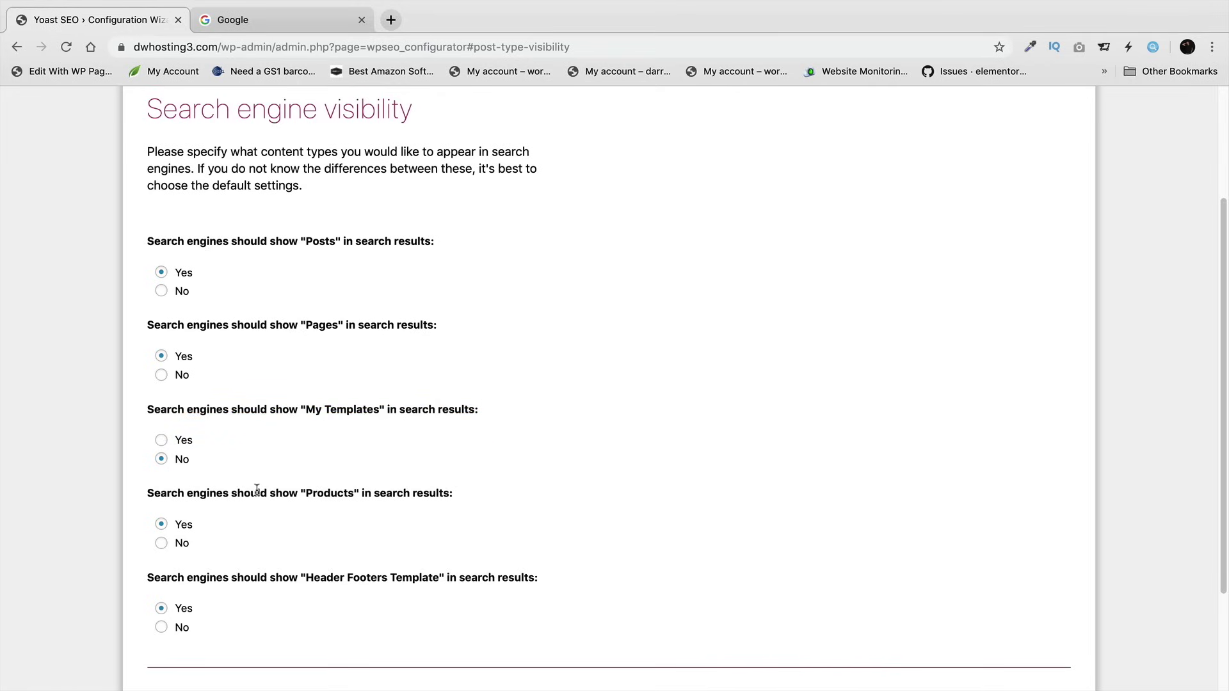
# - Review the search engine visibility settings for Posts, Pages, Products and Header Footers Template
pyautogui.scroll(-3, 258, 485)
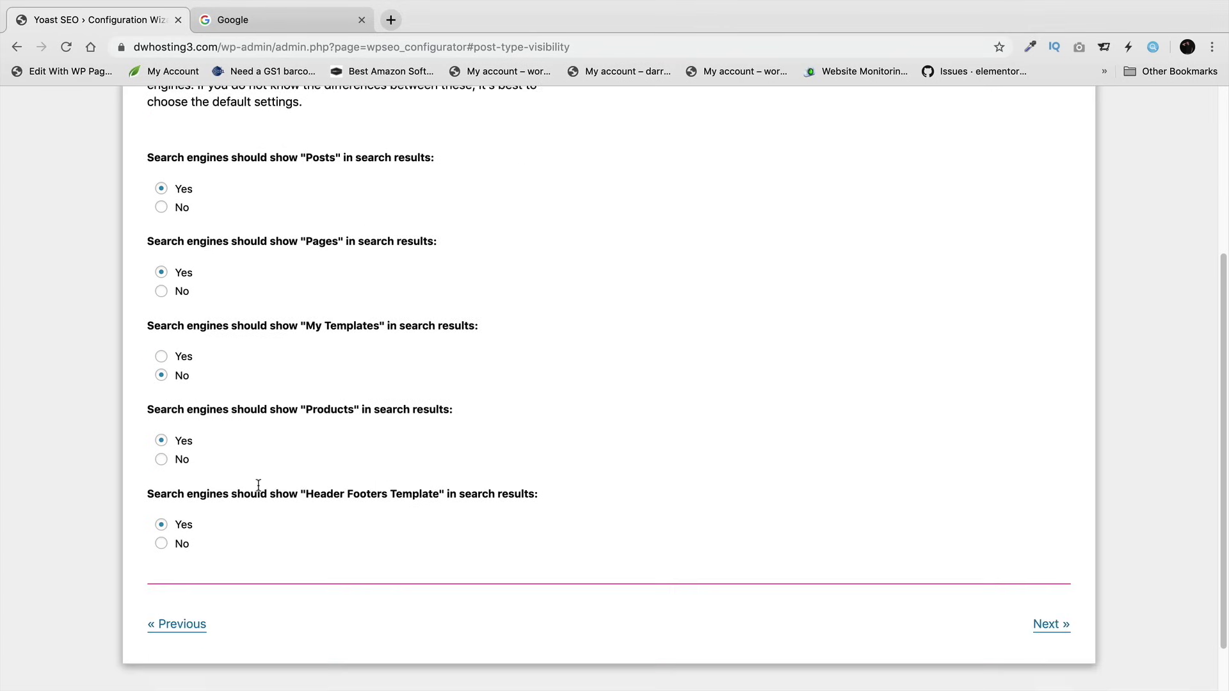
pyautogui.moveTo(188, 493); pyautogui.dragTo(541, 498)
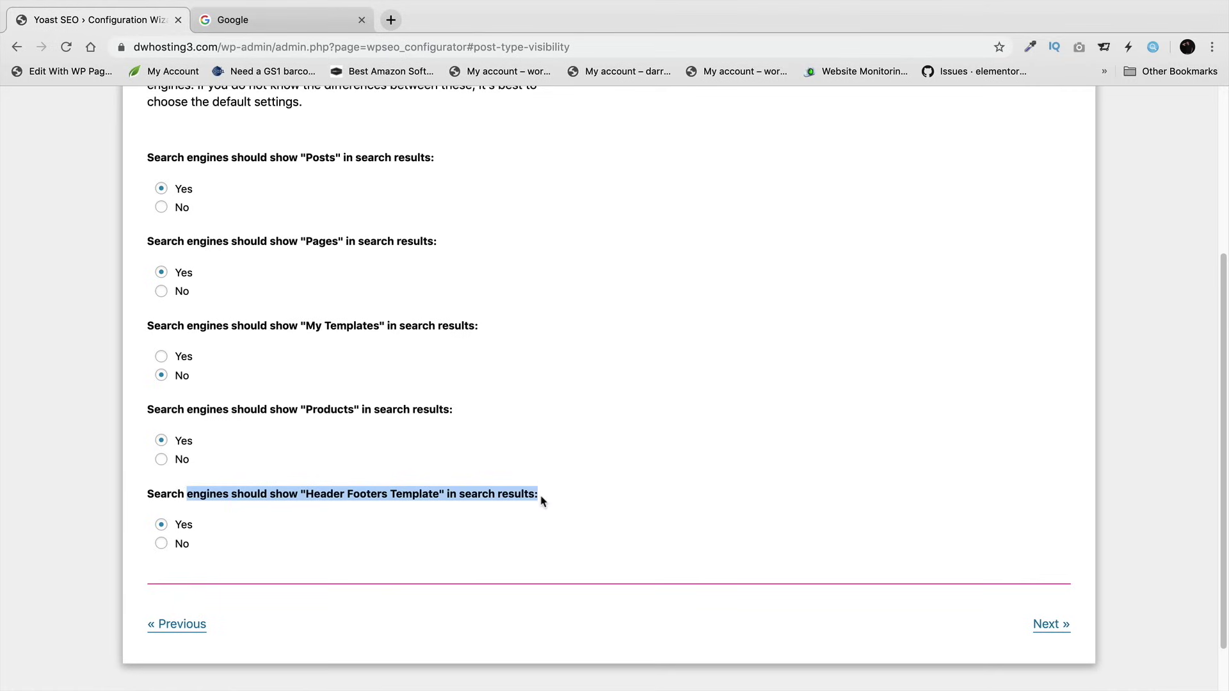
pyautogui.click(456, 494)
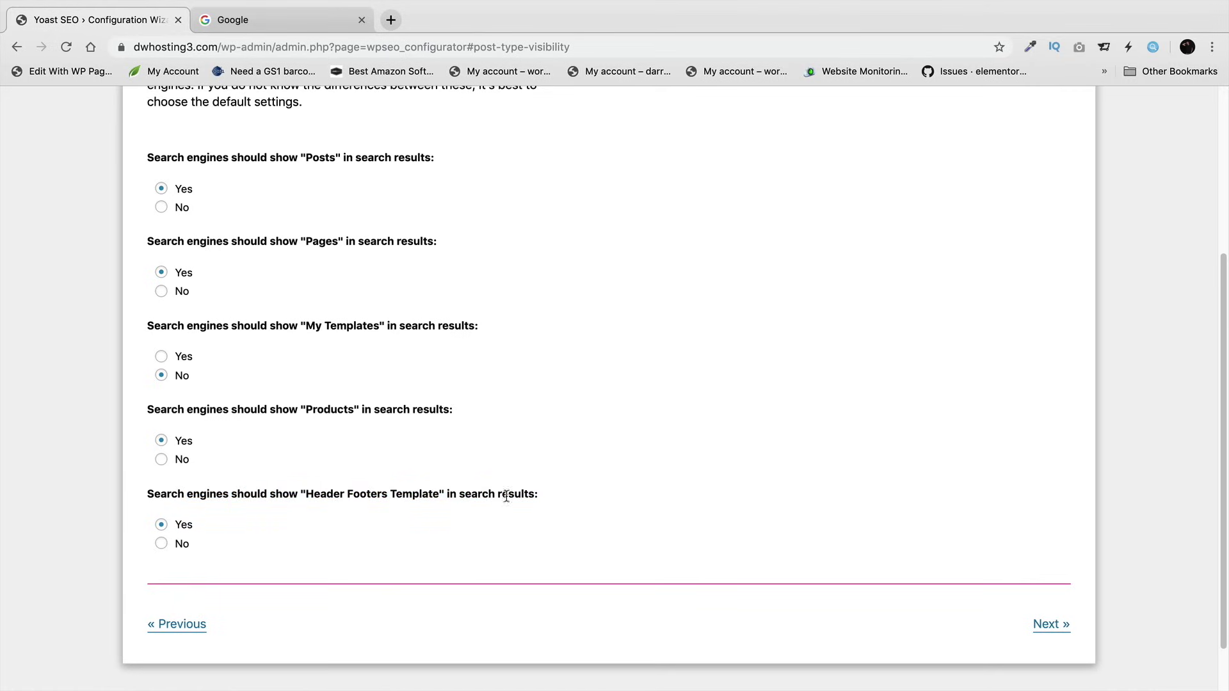
pyautogui.moveTo(537, 497); pyautogui.dragTo(204, 494)
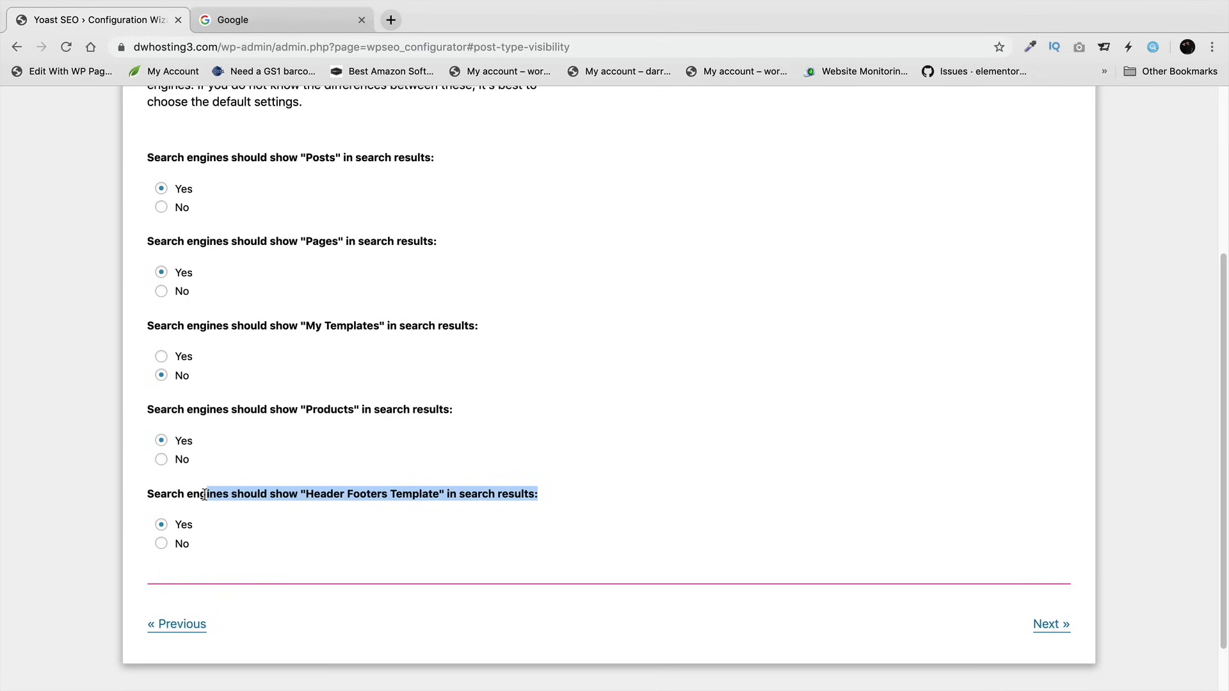
pyautogui.scroll(1, 204, 494)
pyautogui.moveTo(290, 186); pyautogui.dragTo(361, 187)
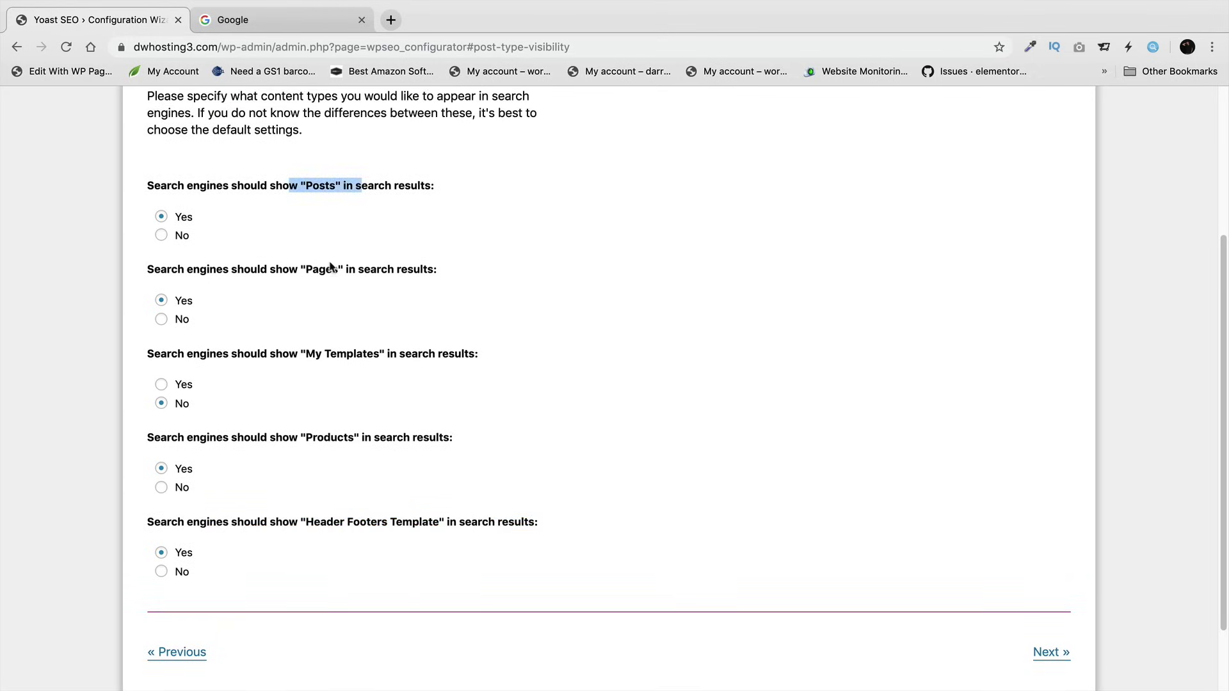
pyautogui.moveTo(293, 270); pyautogui.dragTo(360, 270)
pyautogui.moveTo(296, 437); pyautogui.dragTo(397, 437)
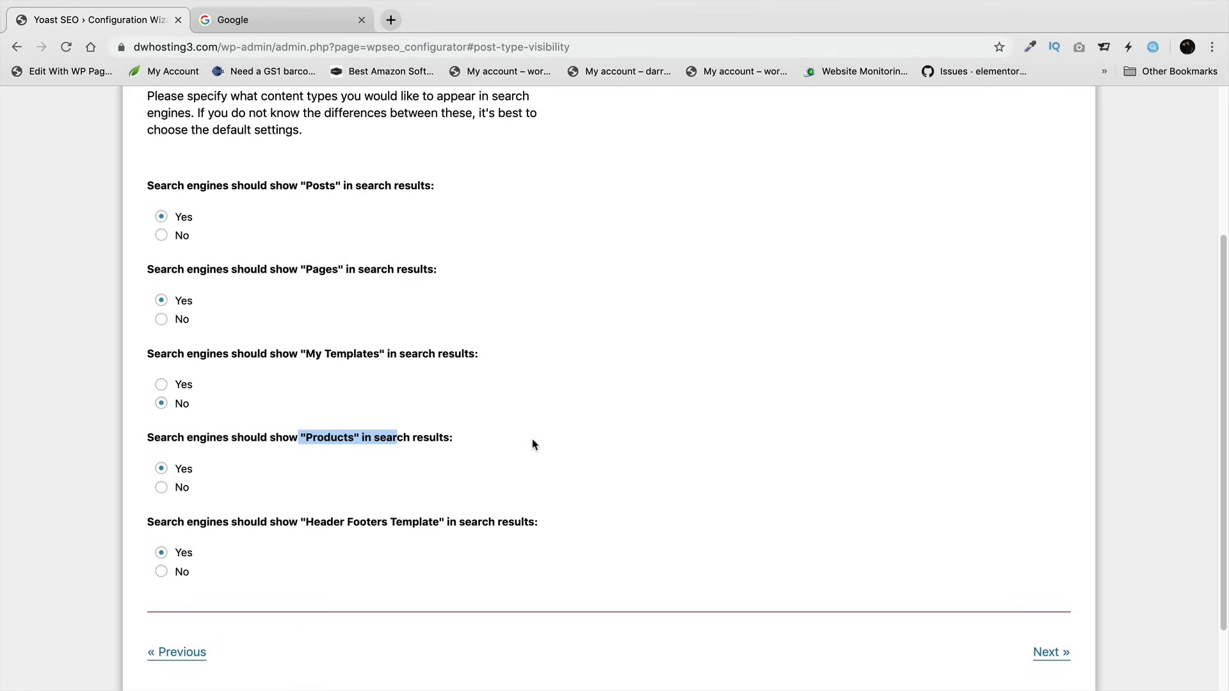
# - Proceed to the multiple authors question, answer No, and continue to the title settings
pyautogui.click(1048, 652)
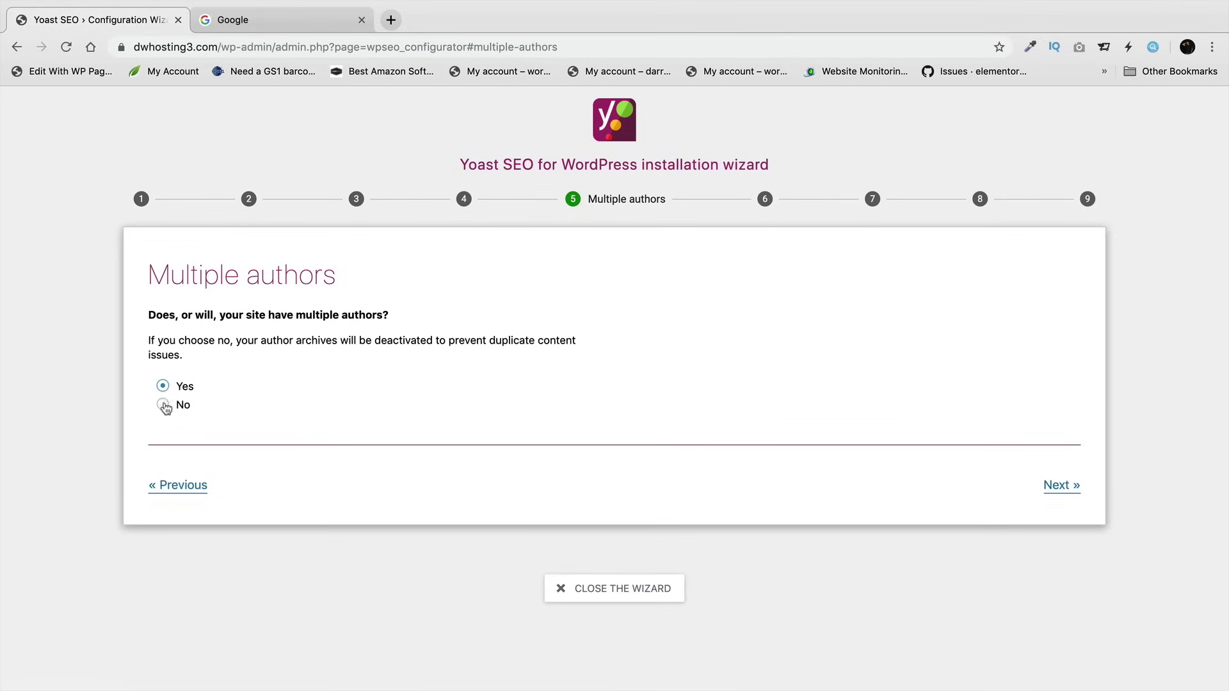
pyautogui.click(162, 410)
pyautogui.click(1059, 487)
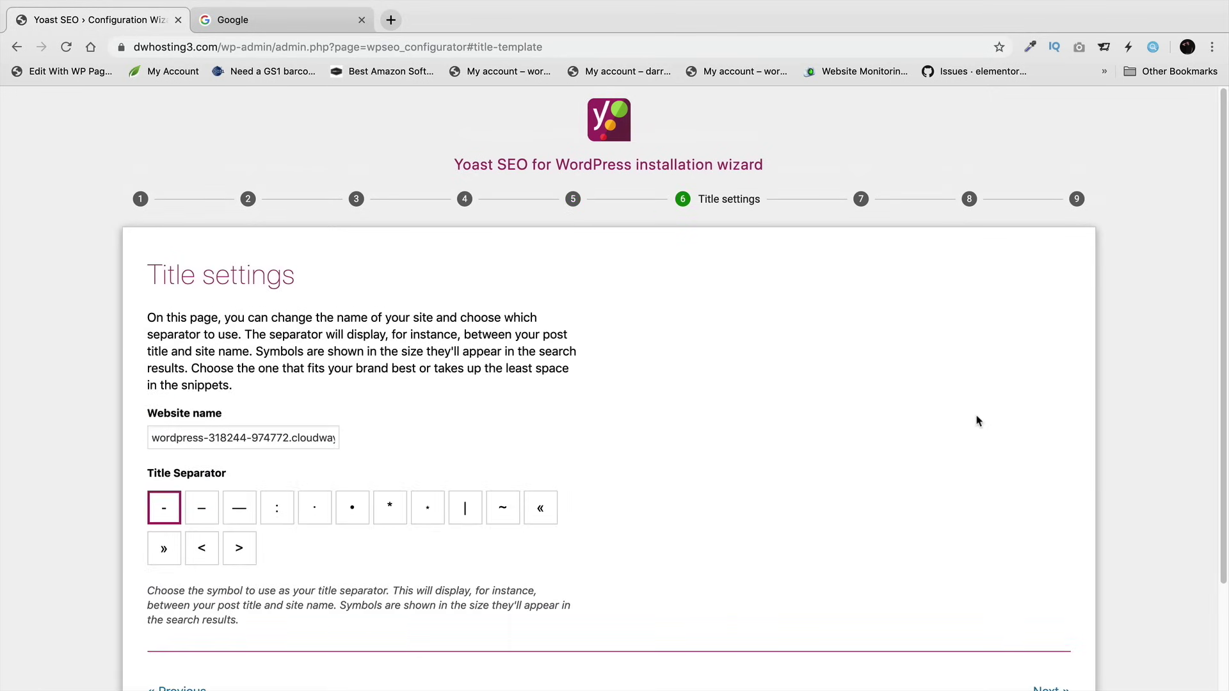
# - Replace the default website name in the title settings with the site owner's name
pyautogui.click(246, 435)
pyautogui.press('super+a')
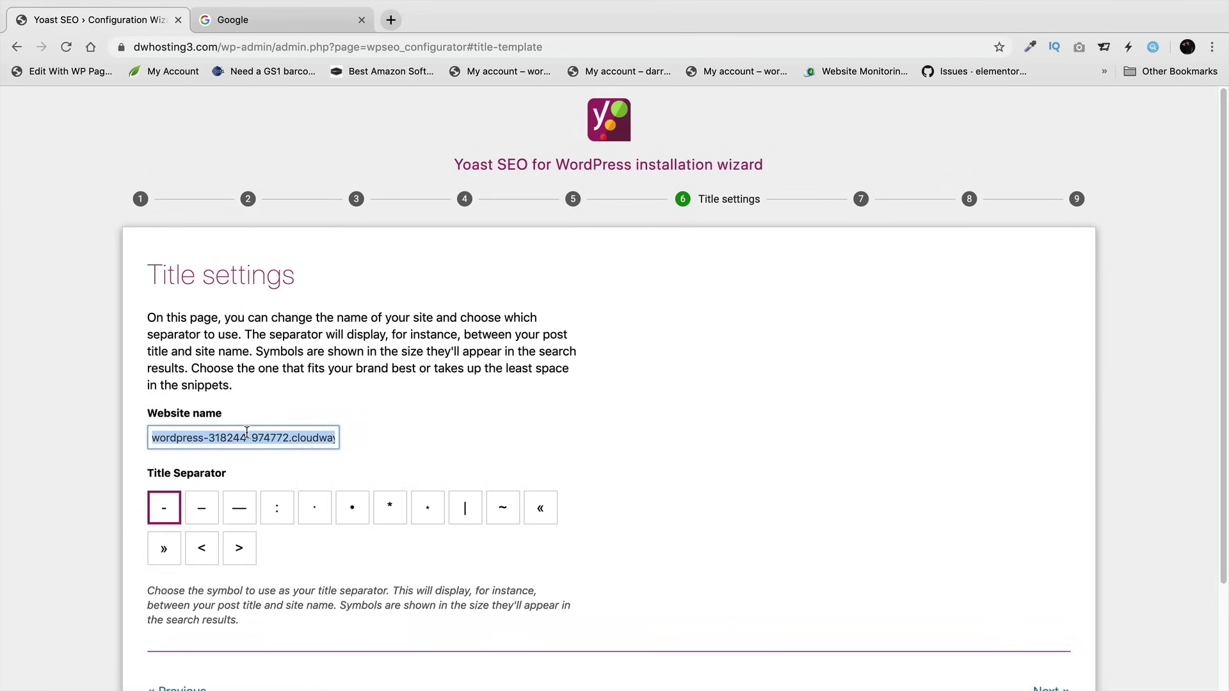
pyautogui.write('Darrel Wilson')
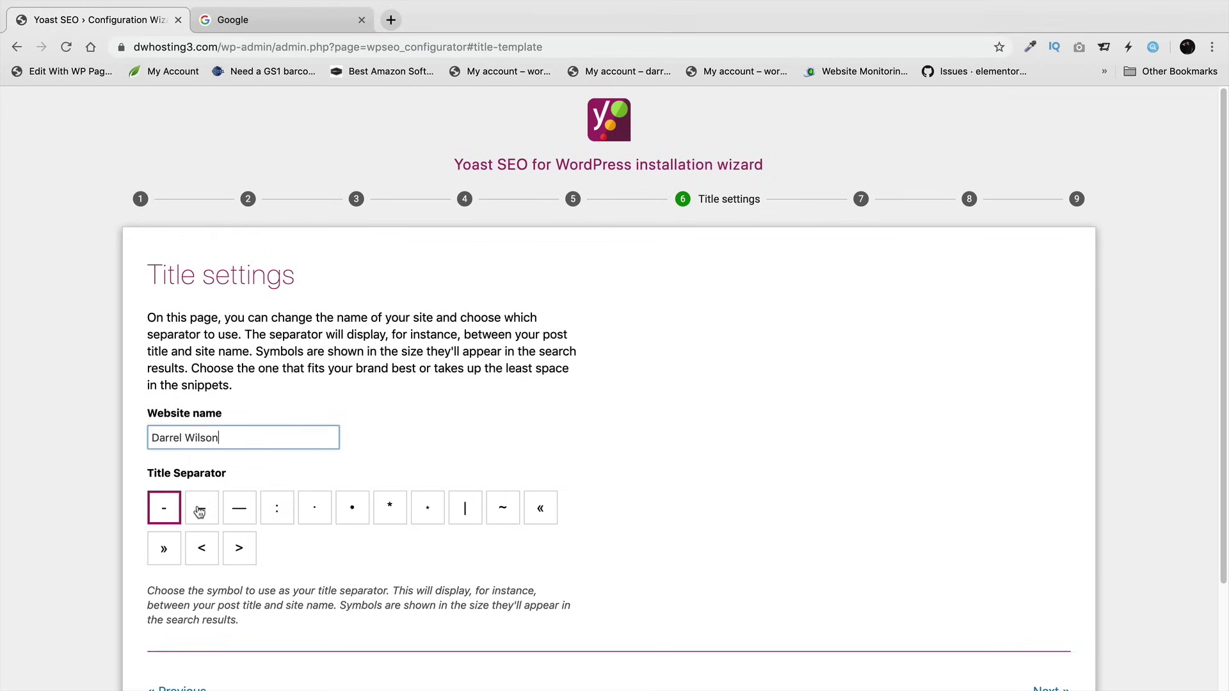
# - Choose the vertical bar | as the title separator and continue to the newsletter page
pyautogui.click(462, 518)
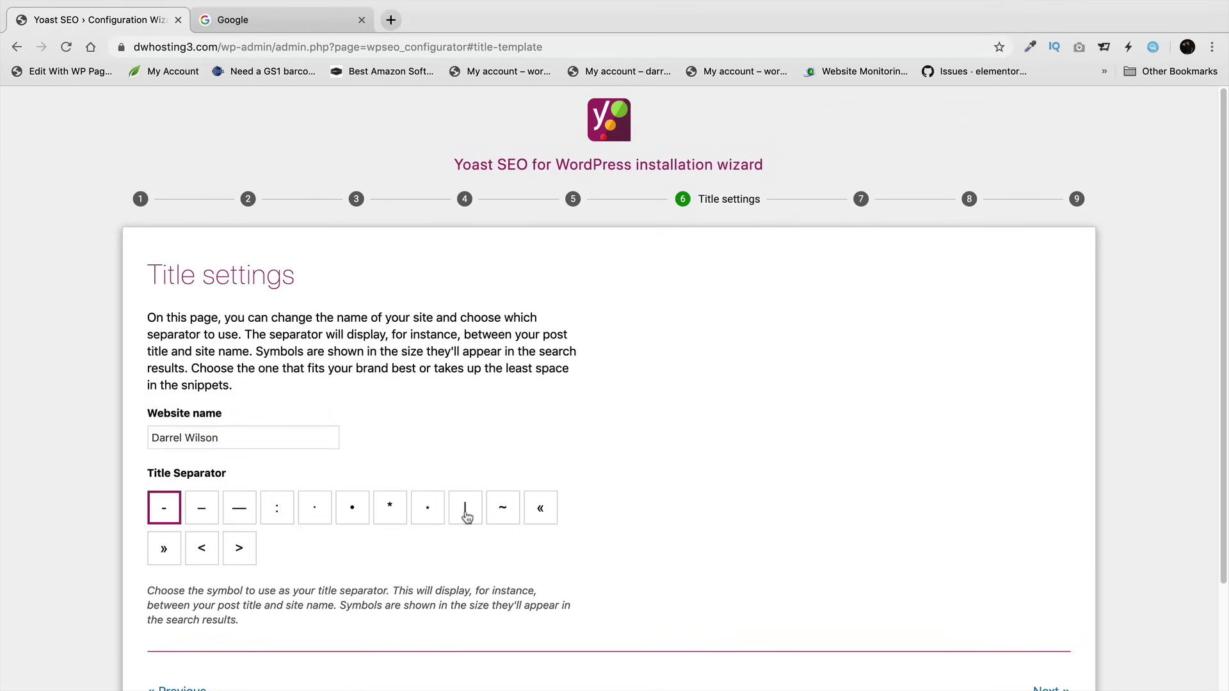
pyautogui.click(249, 516)
pyautogui.click(209, 516)
pyautogui.click(165, 516)
pyautogui.click(465, 516)
pyautogui.scroll(-1, 633, 455)
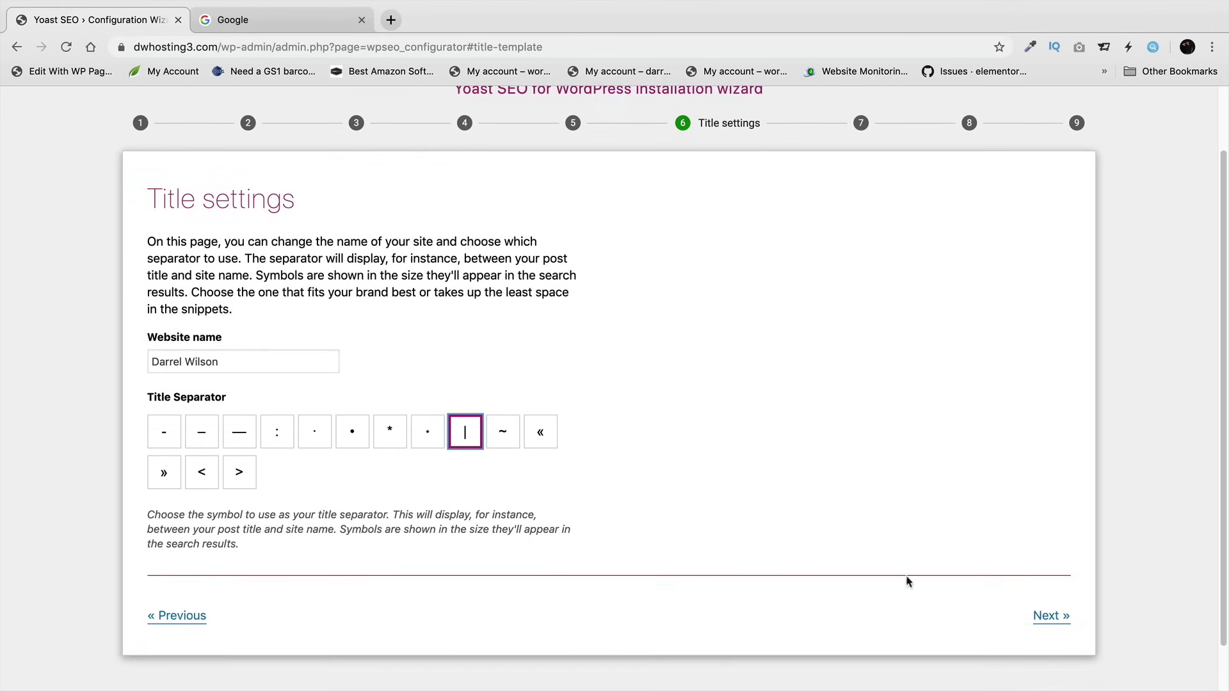
pyautogui.click(1047, 616)
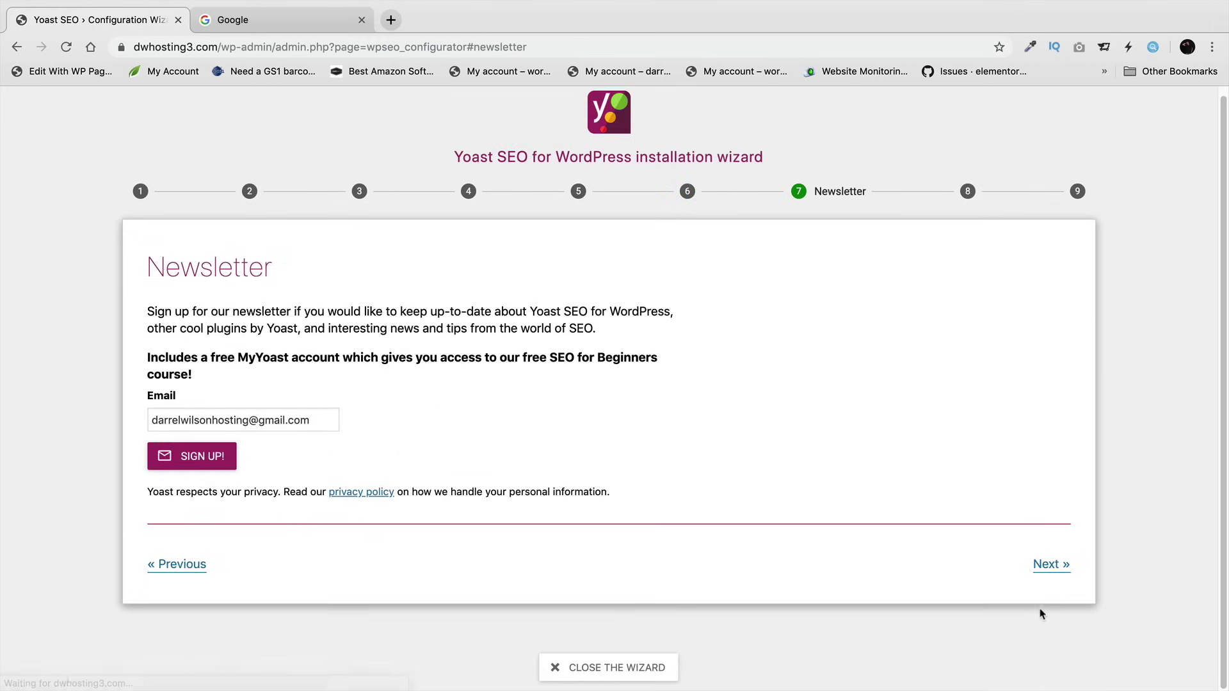
# - Search Google for "best workouts for men" and examine the separators used in the result titles
pyautogui.click(294, 19)
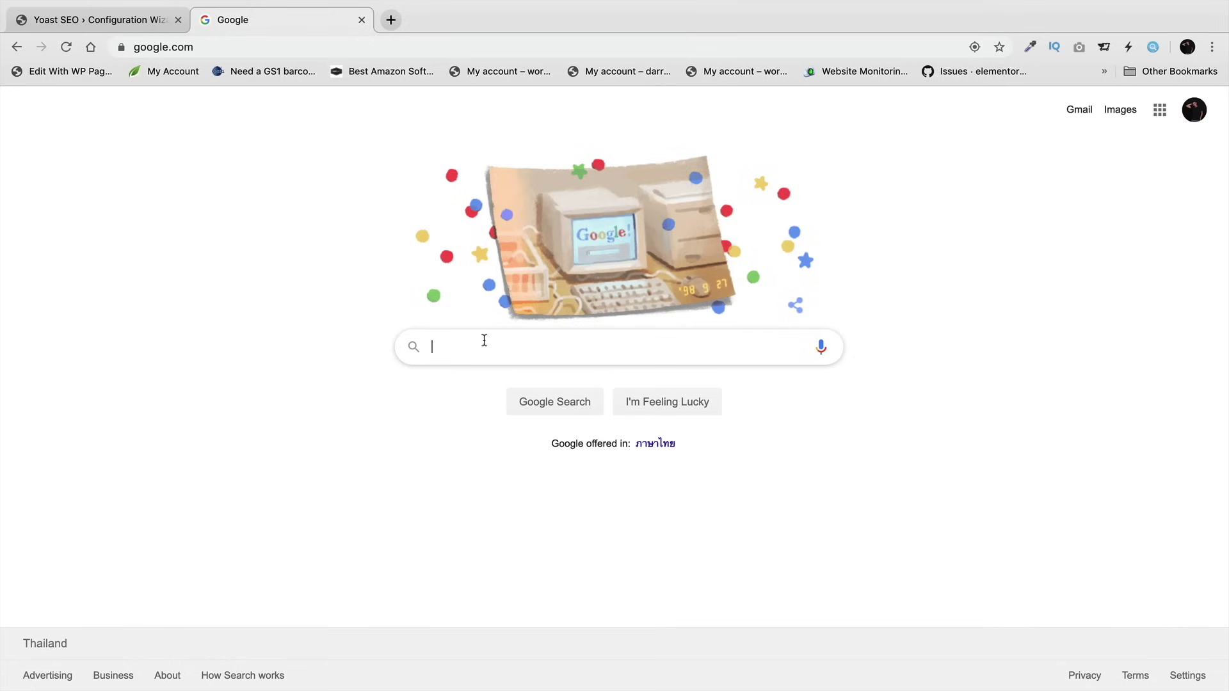
pyautogui.write('best')
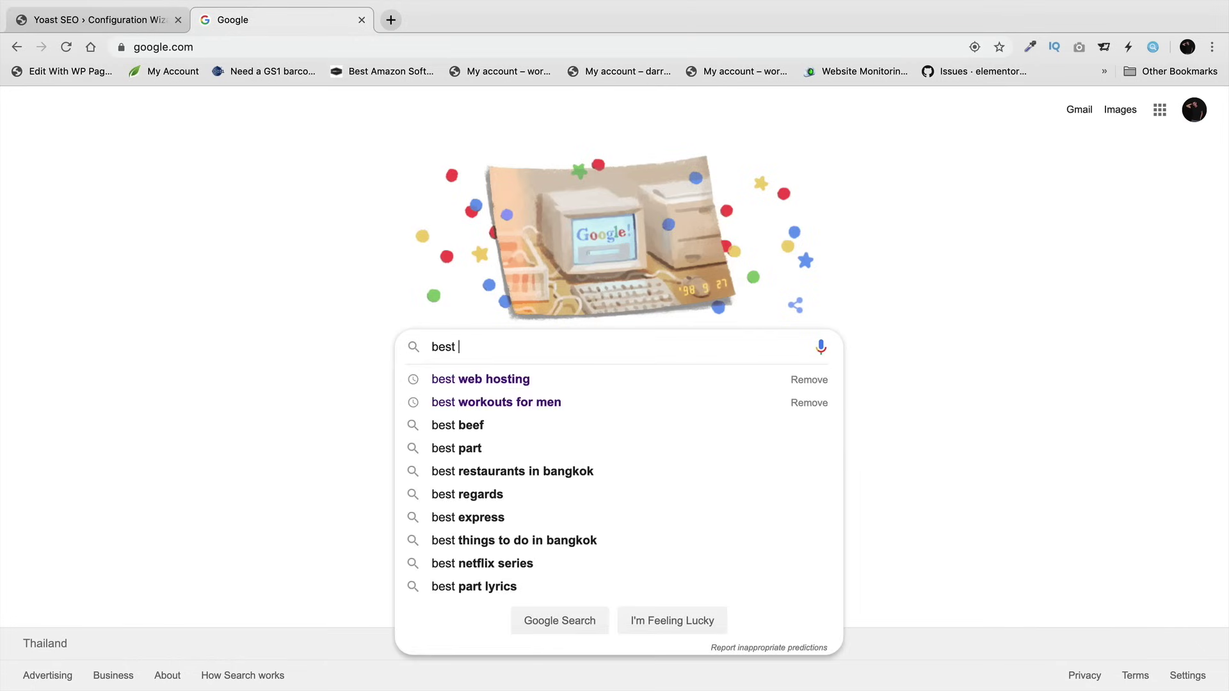
pyautogui.press('Down')
pyautogui.press('Down')
pyautogui.press('Return')
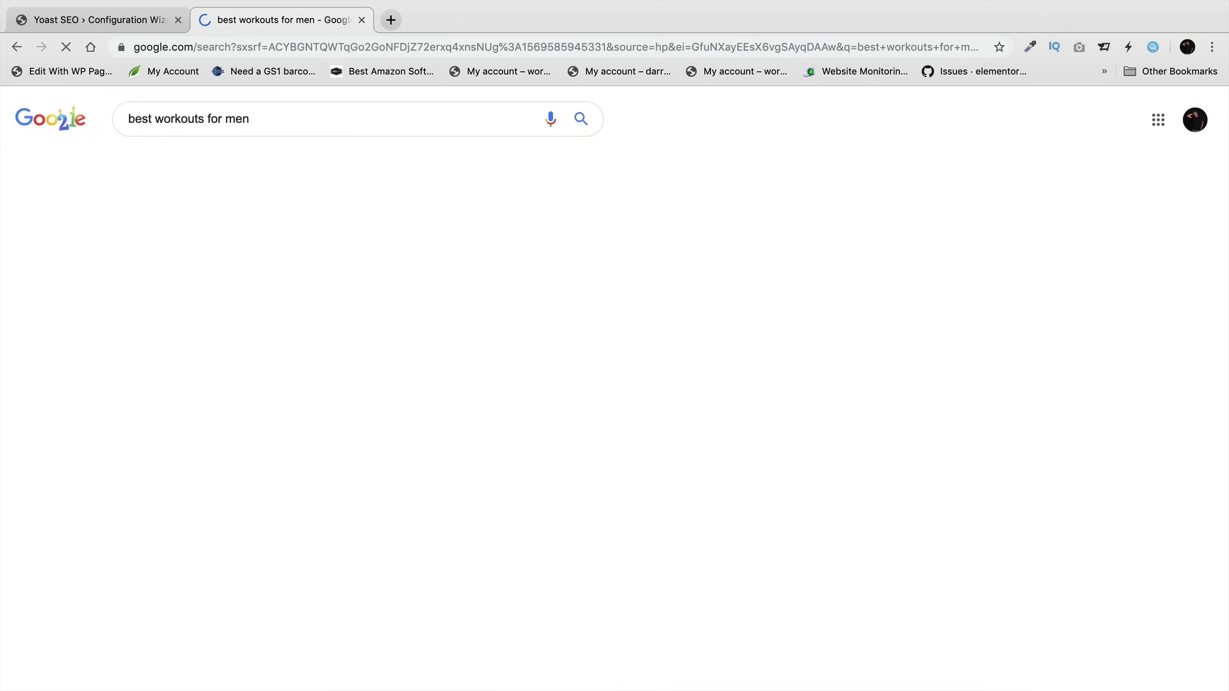
pyautogui.scroll(-3, 342, 299)
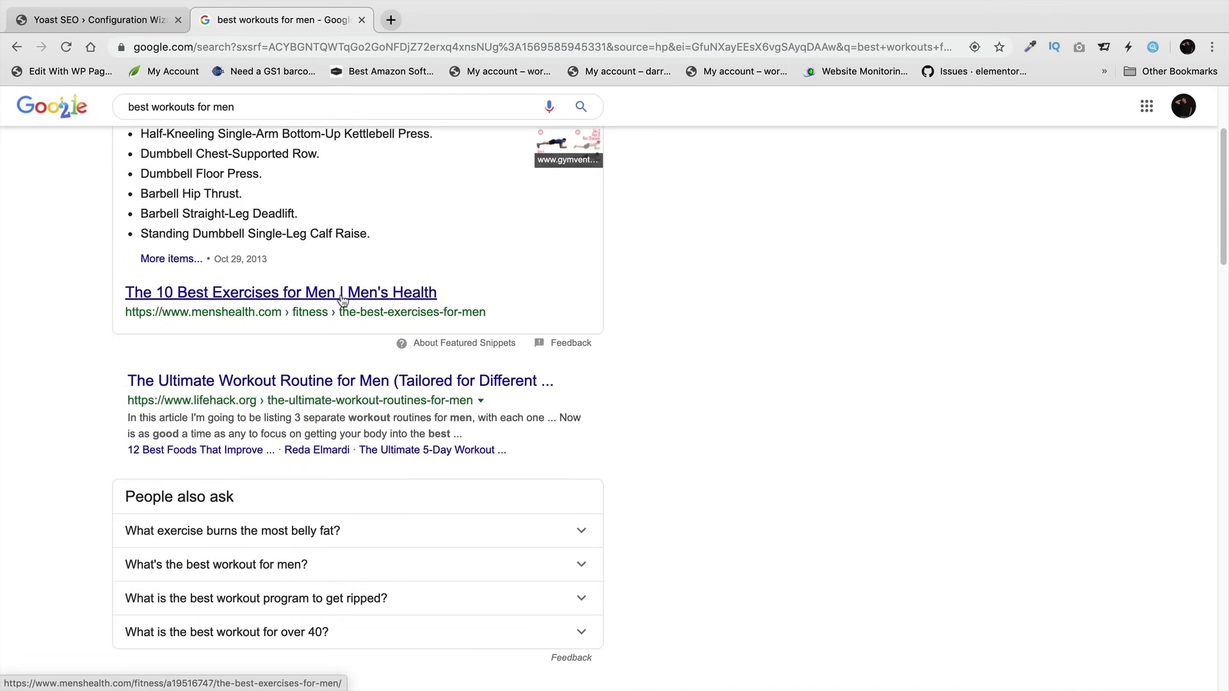
pyautogui.scroll(-5, 394, 378)
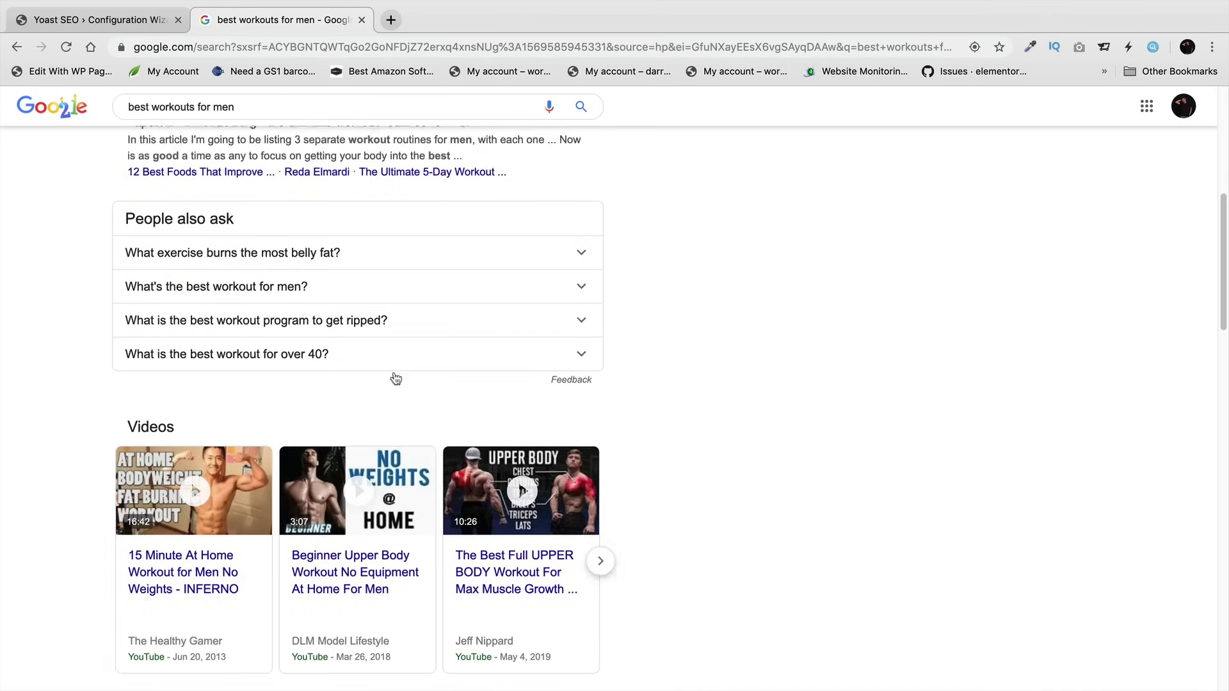
pyautogui.scroll(-10, 396, 379)
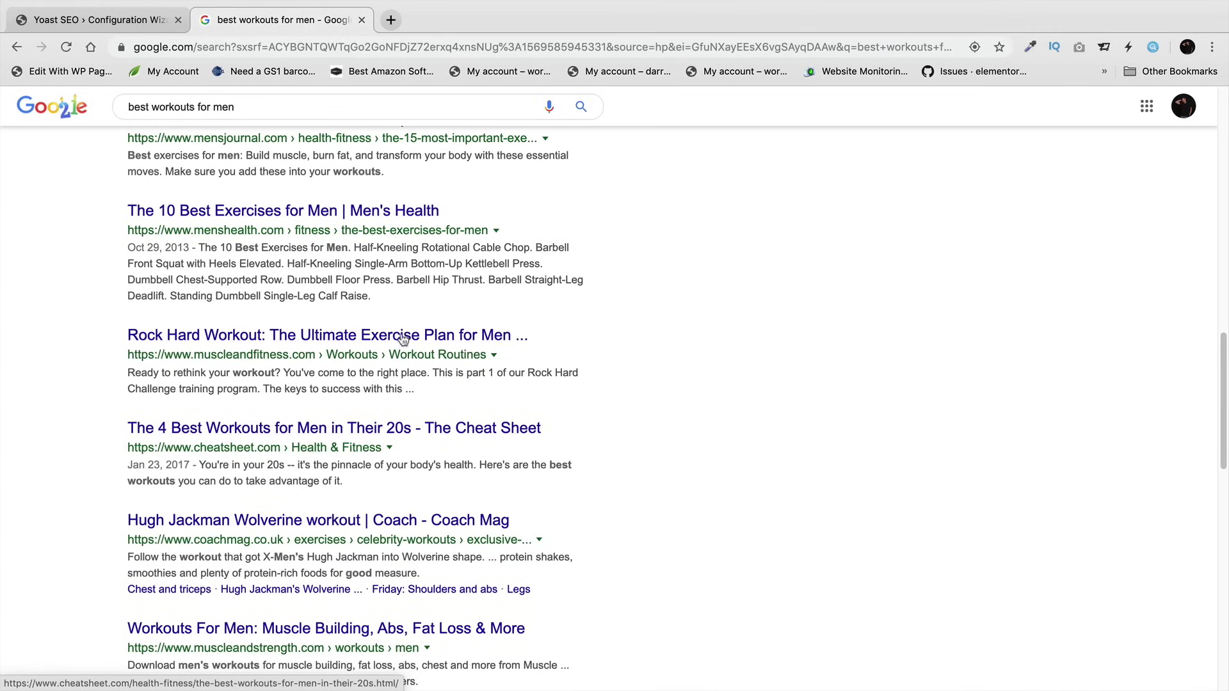
# - Return to the Yoast wizard, skip the newsletter sign-up and training suggestions, and close the completed wizard
pyautogui.click(134, 23)
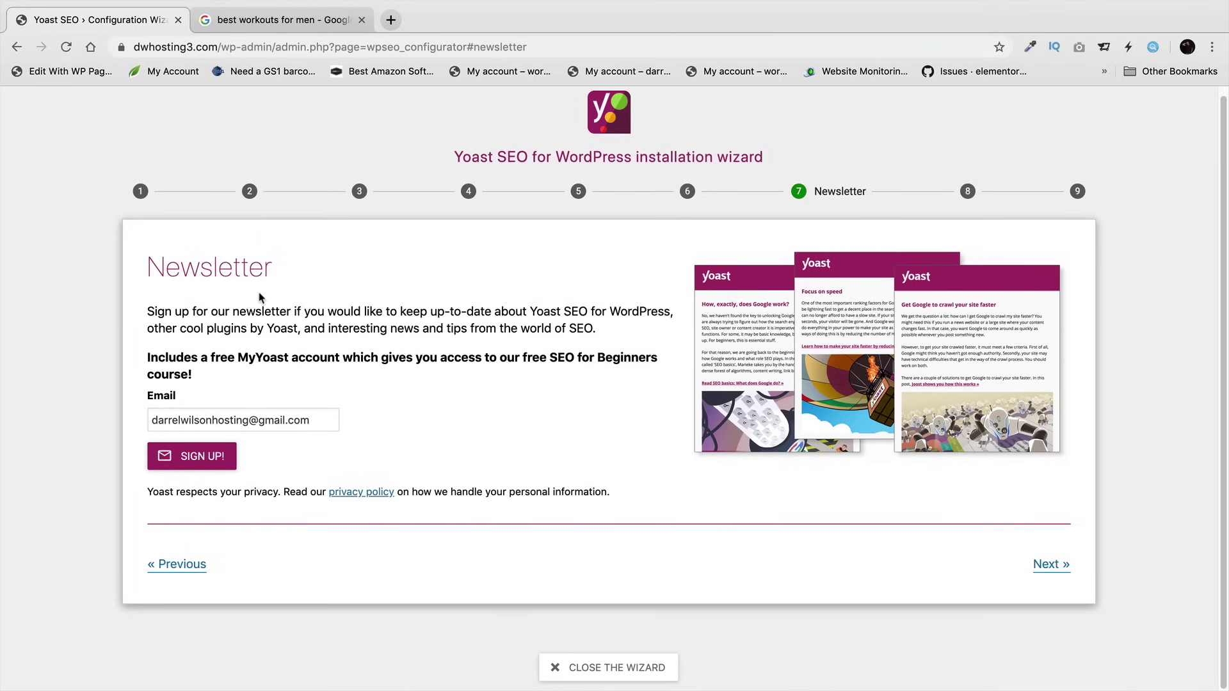
pyautogui.click(1051, 566)
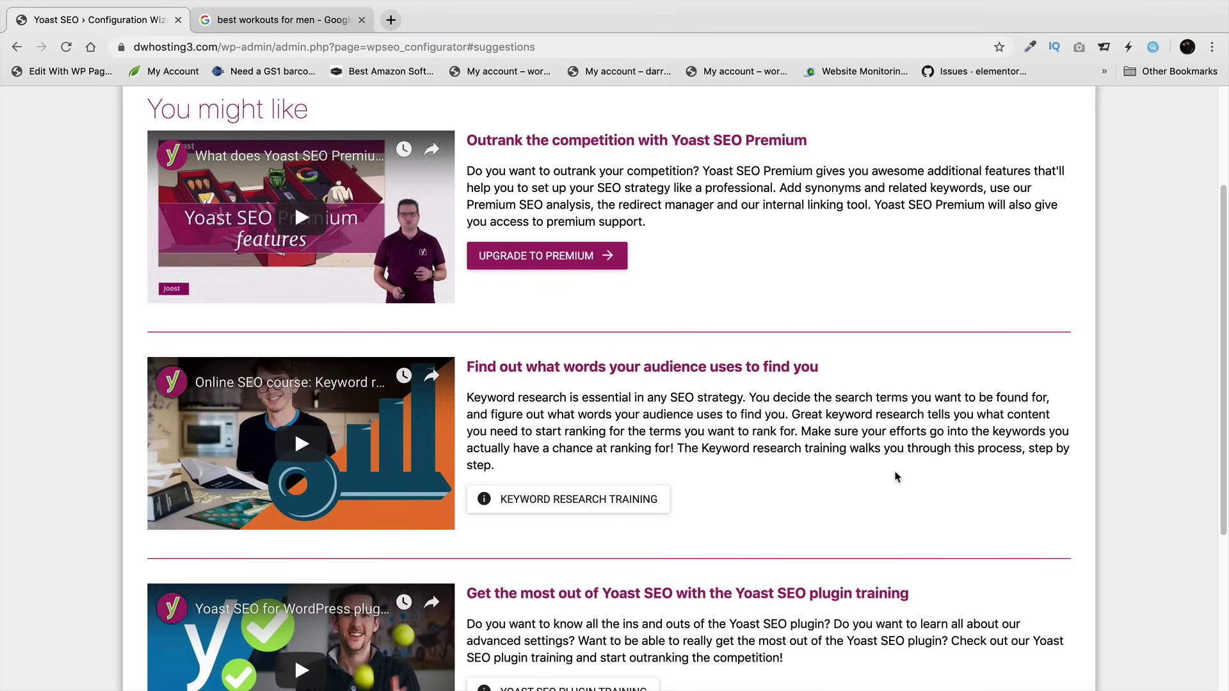
pyautogui.scroll(2, 903, 480)
pyautogui.scroll(-5, 892, 484)
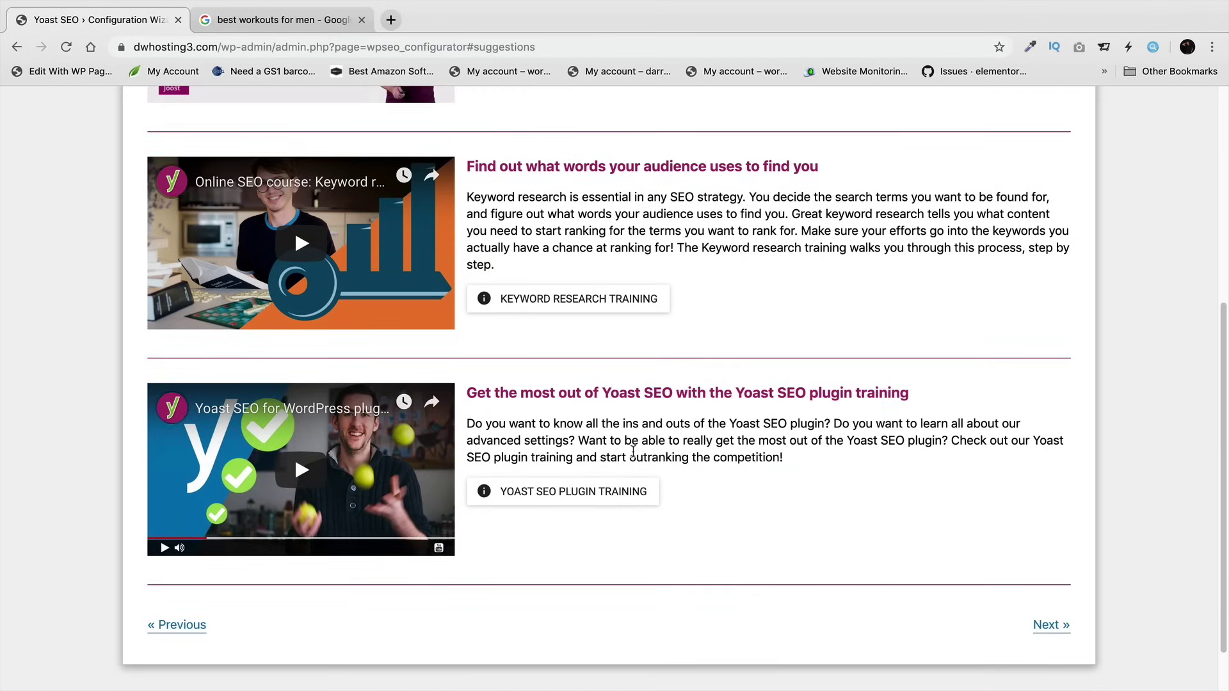
pyautogui.click(1058, 625)
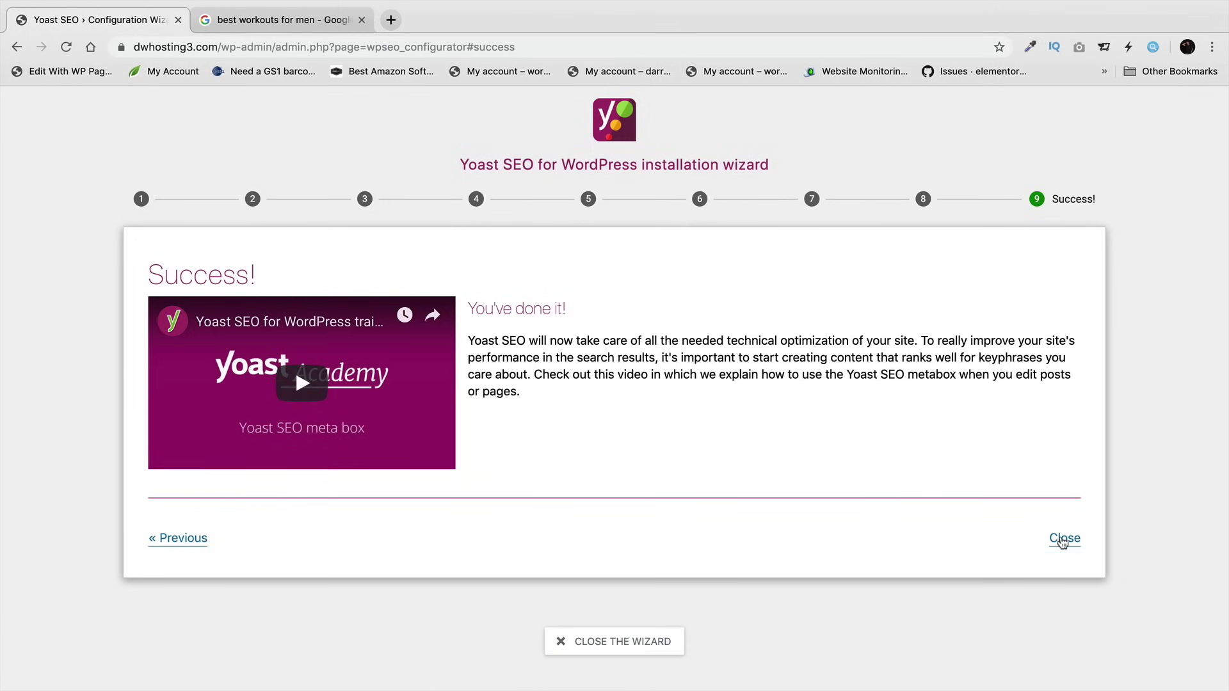
pyautogui.click(1062, 542)
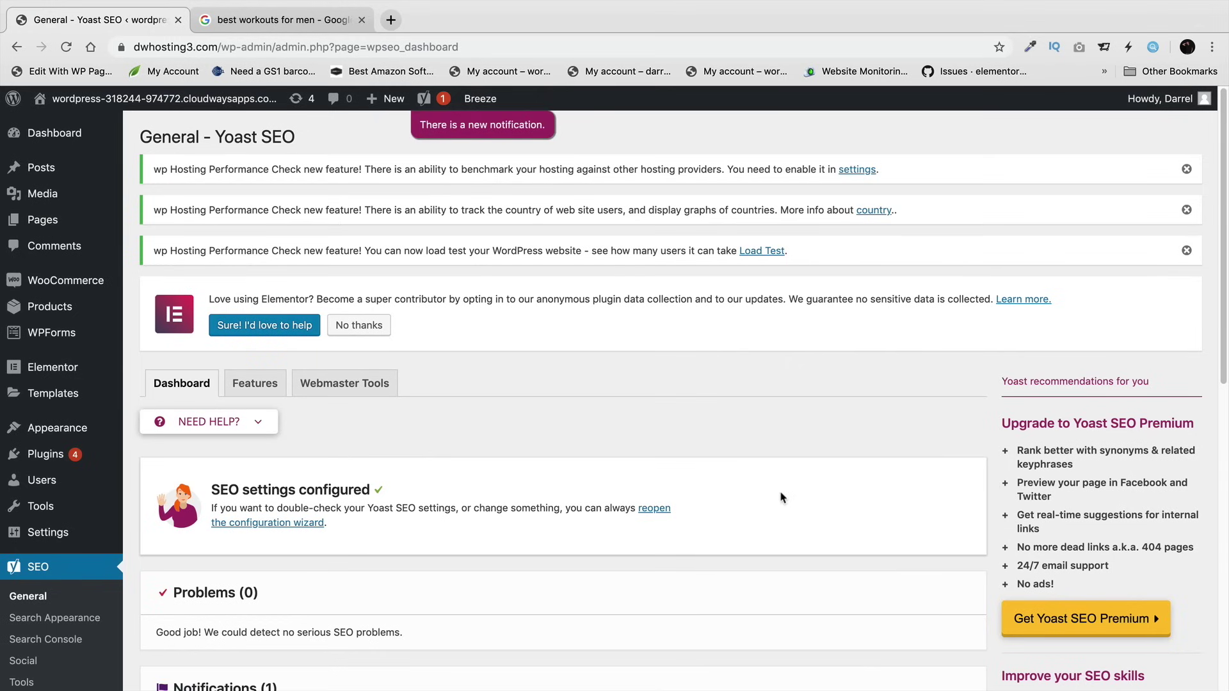
# - Review the Yoast SEO features list and read the help for SEO analysis, Cornerstone content, XML sitemaps and Ryte integration
pyautogui.scroll(-2, 734, 488)
pyautogui.scroll(-3, 732, 493)
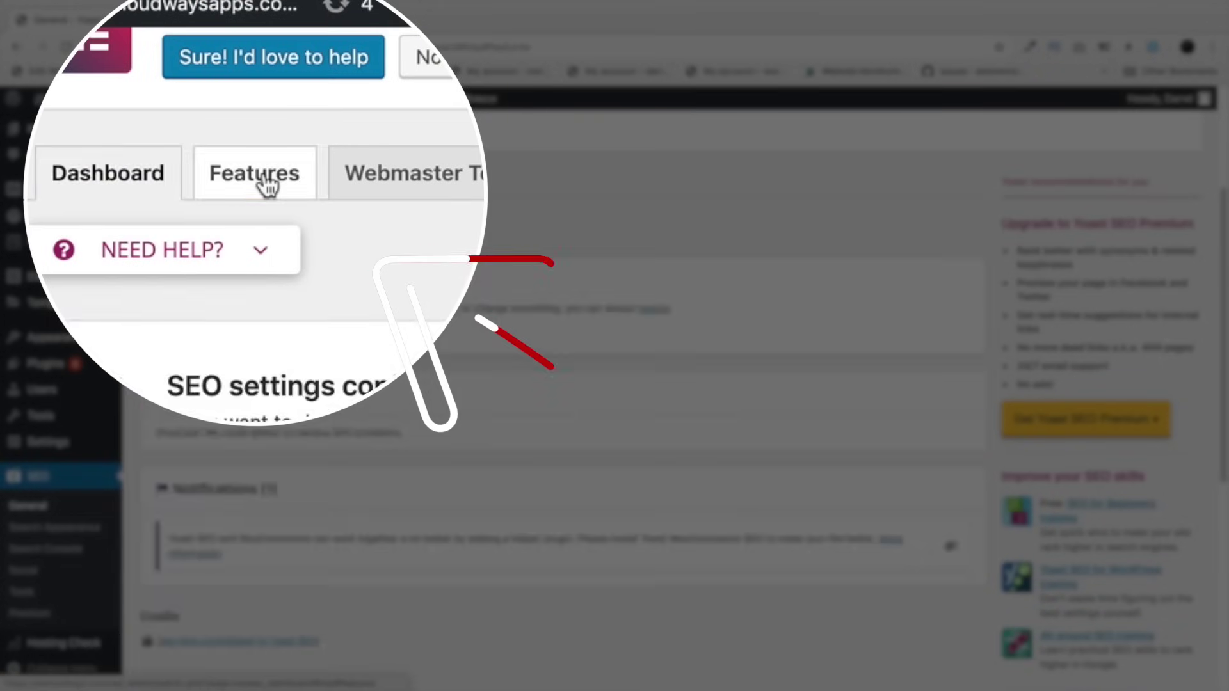
pyautogui.click(255, 183)
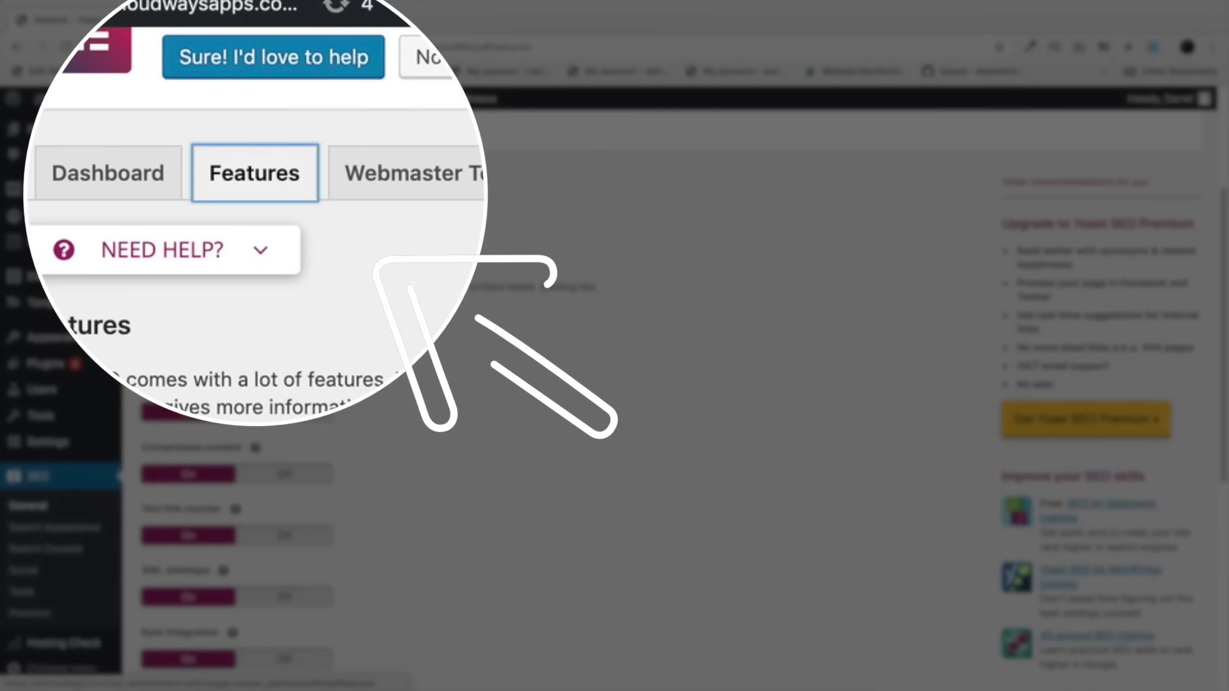
pyautogui.scroll(-2, 362, 366)
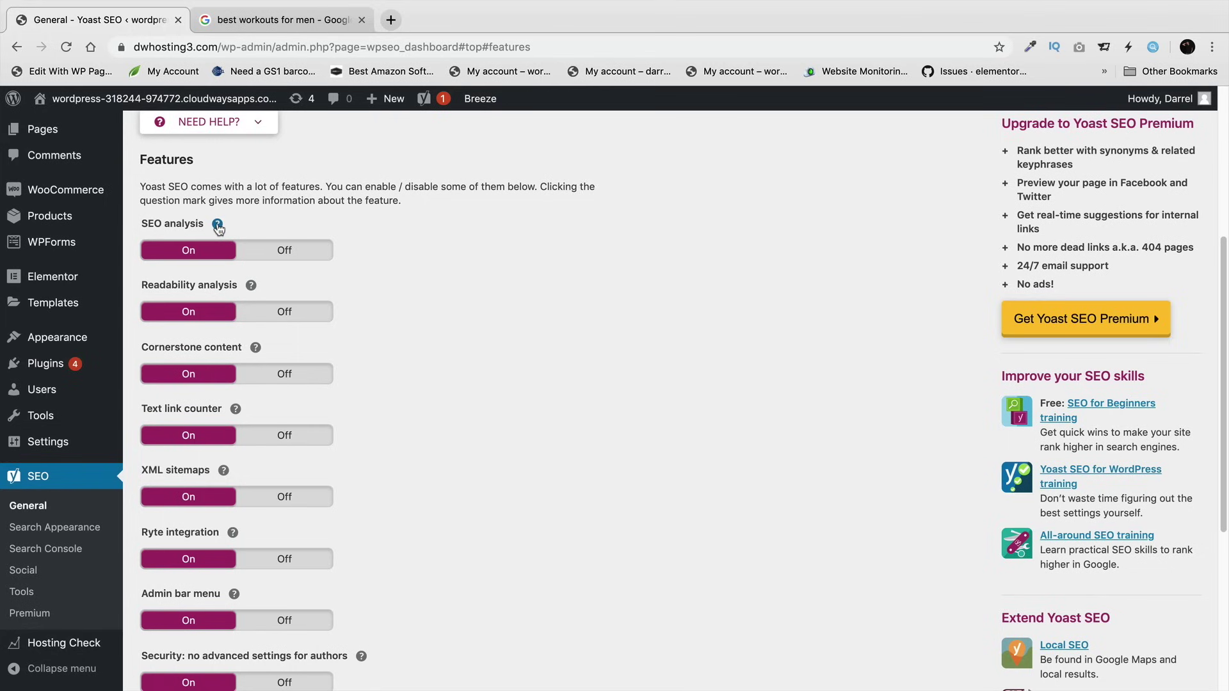
pyautogui.click(218, 225)
pyautogui.click(218, 226)
pyautogui.click(256, 348)
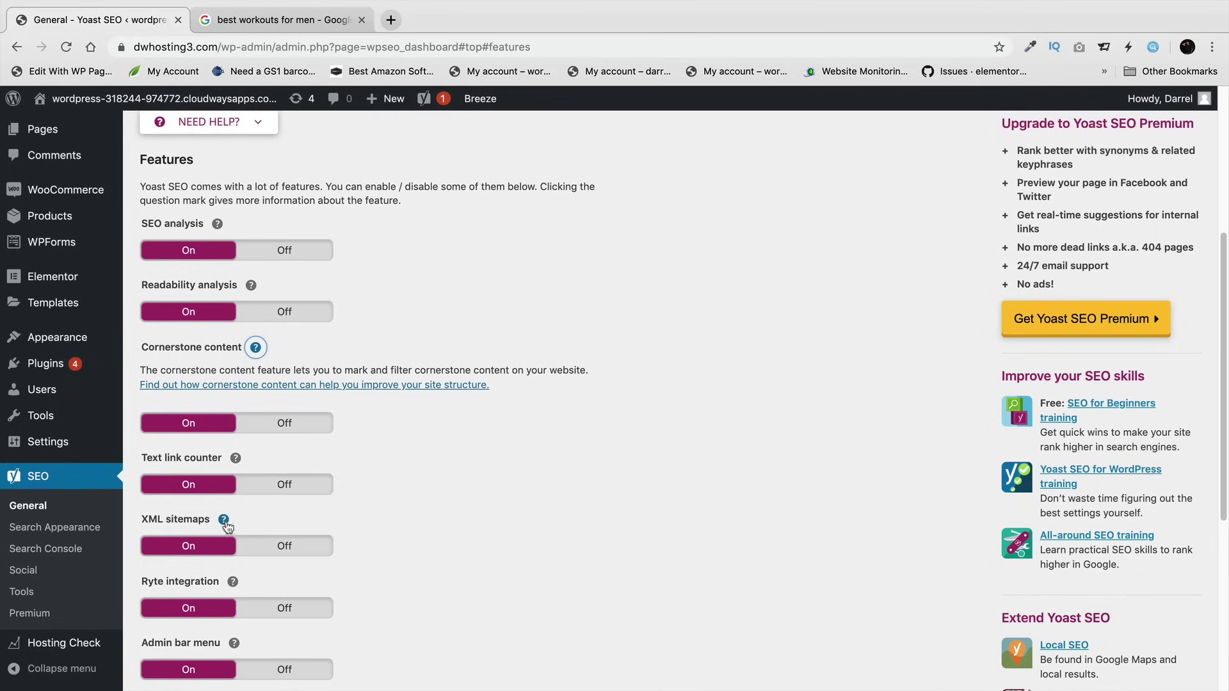
pyautogui.click(223, 519)
pyautogui.scroll(-2, 370, 523)
pyautogui.scroll(-2, 370, 523)
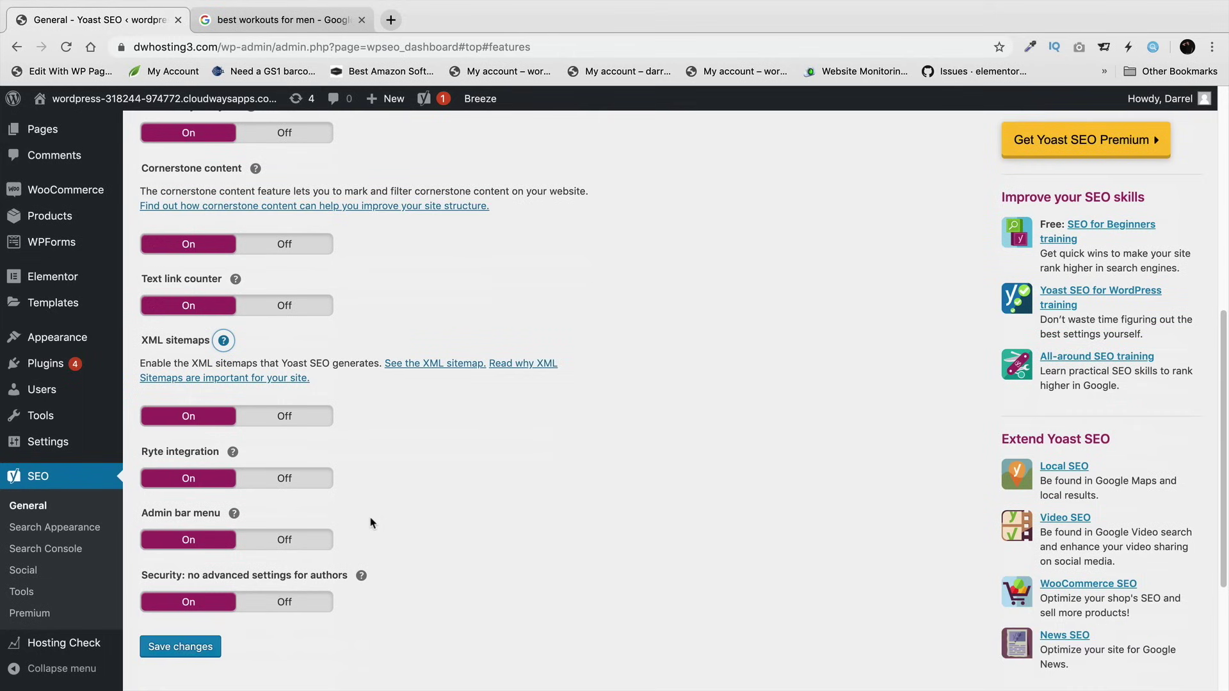
pyautogui.click(233, 450)
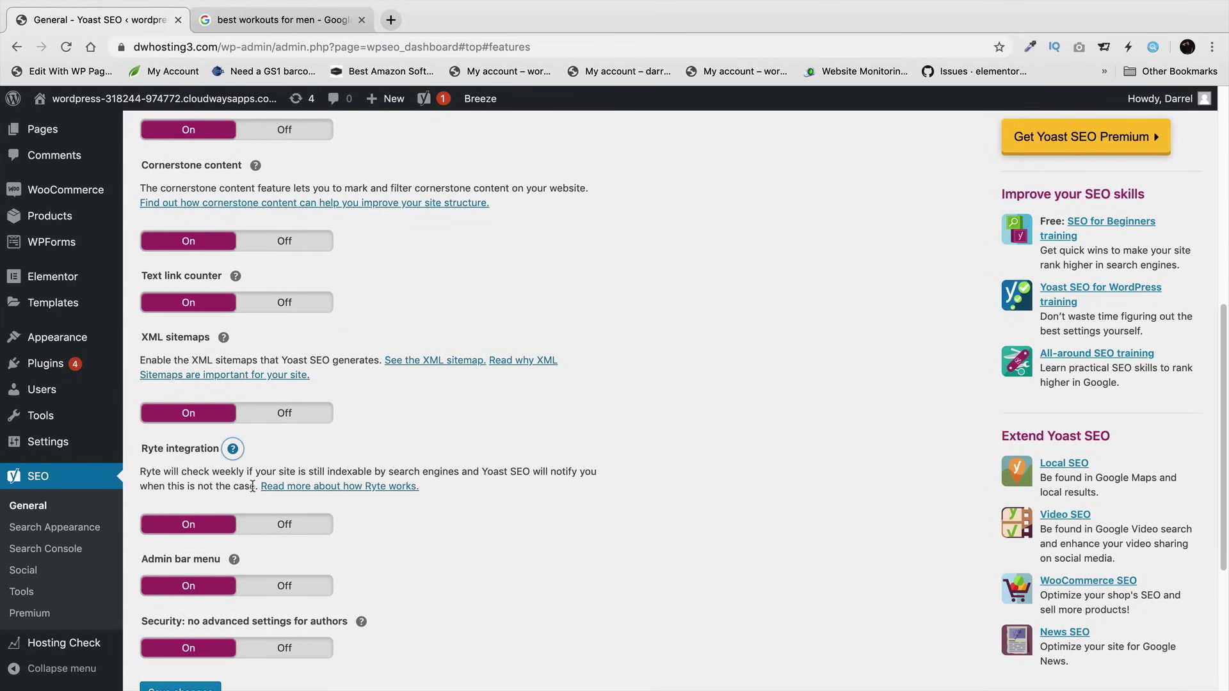
pyautogui.scroll(5, 283, 567)
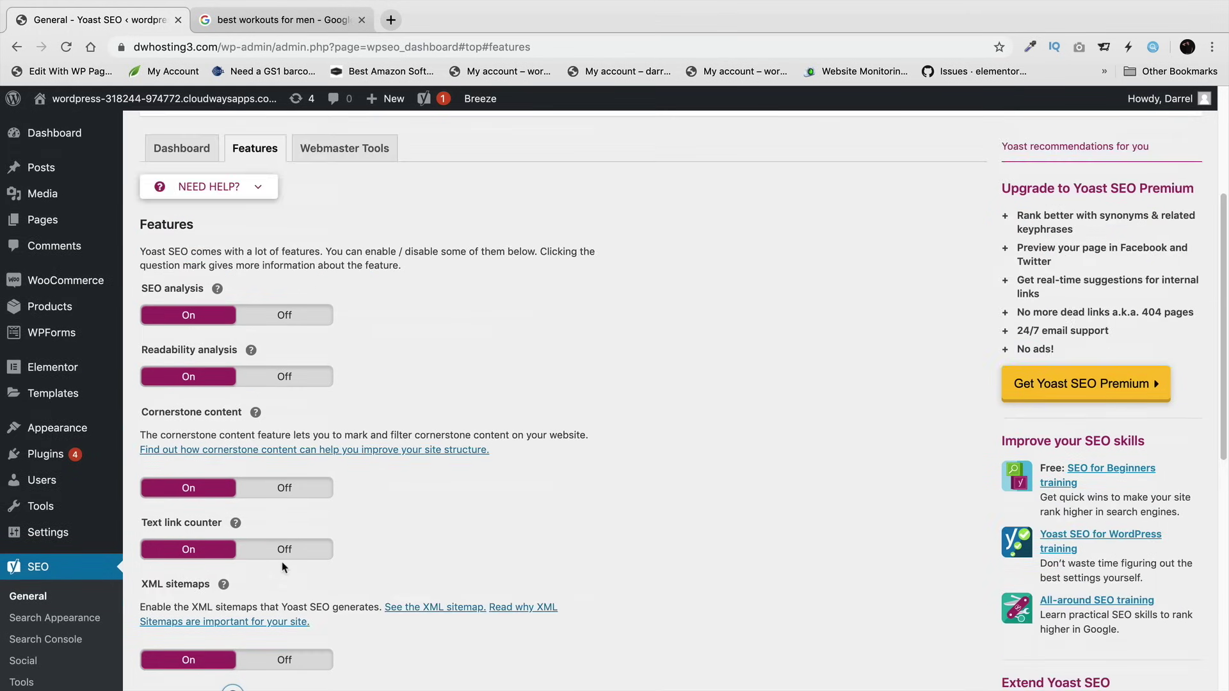
pyautogui.scroll(4, 285, 564)
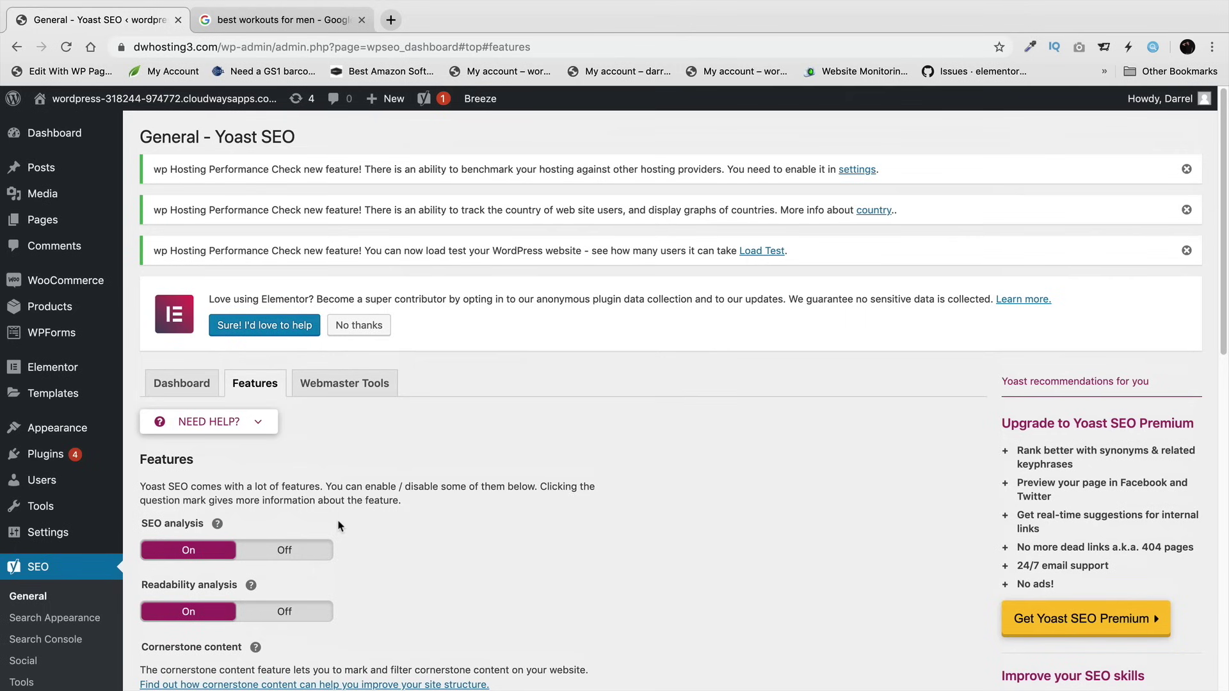
# - View Google's alternate site verification methods through the webmaster tools verification settings, and return to the Yoast SEO page
pyautogui.click(329, 388)
pyautogui.scroll(-2, 329, 417)
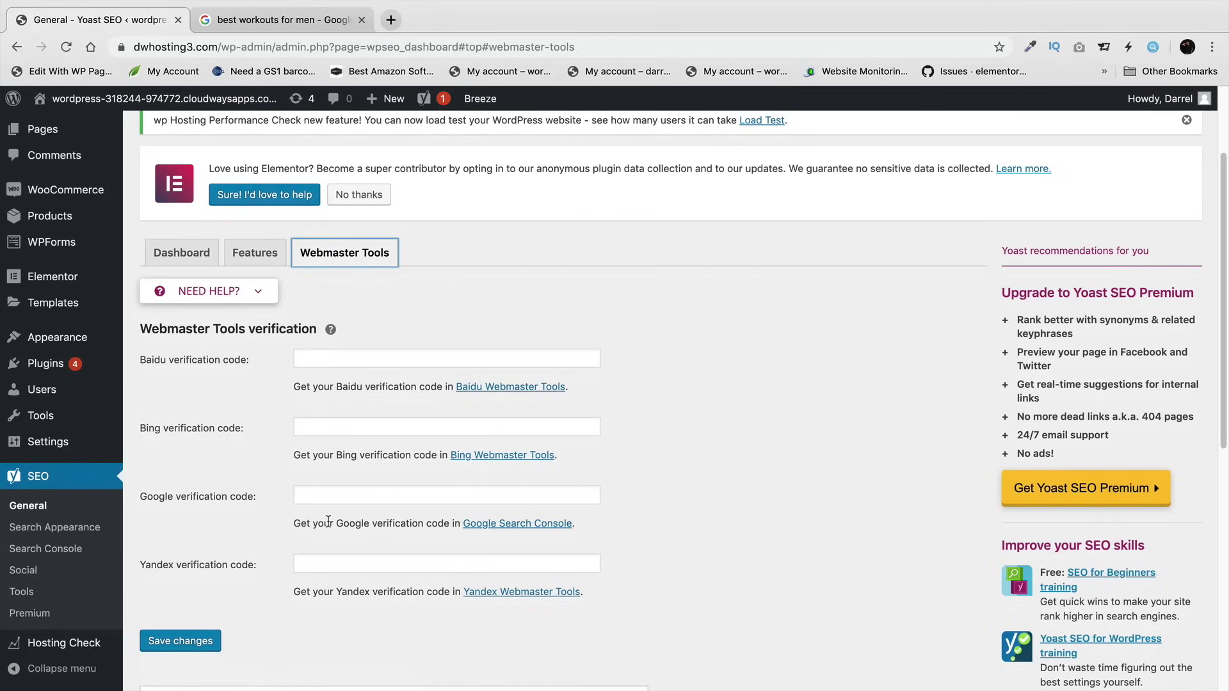
pyautogui.click(486, 531)
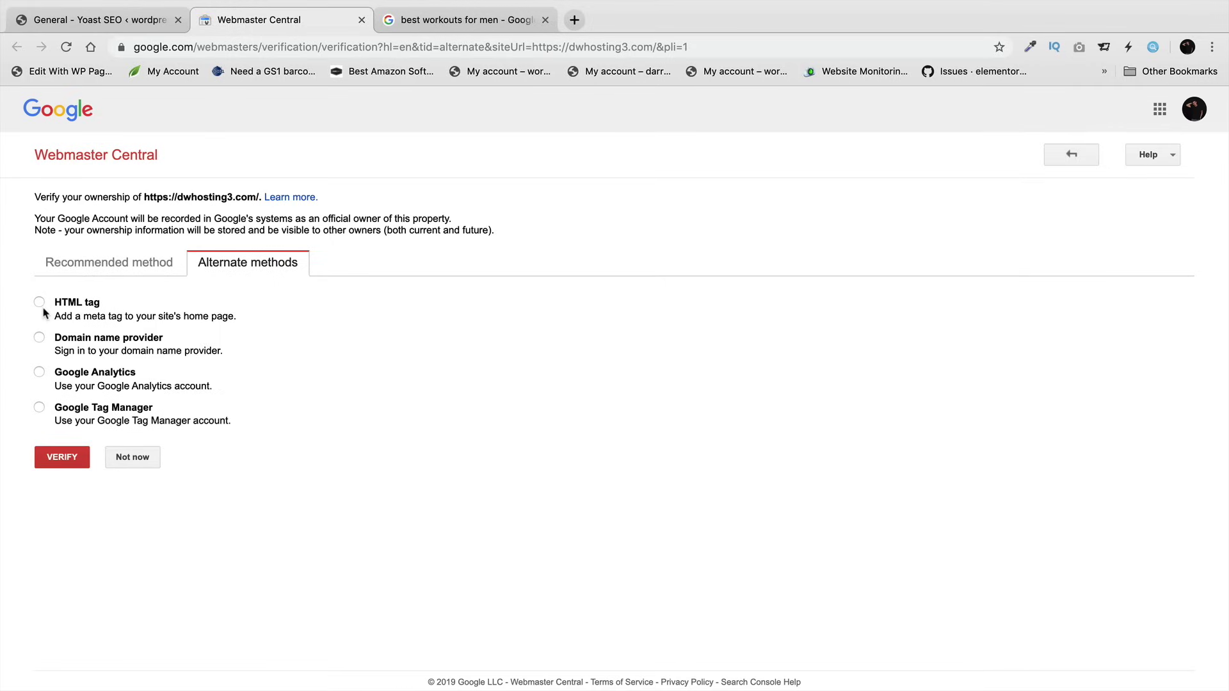
pyautogui.click(90, 19)
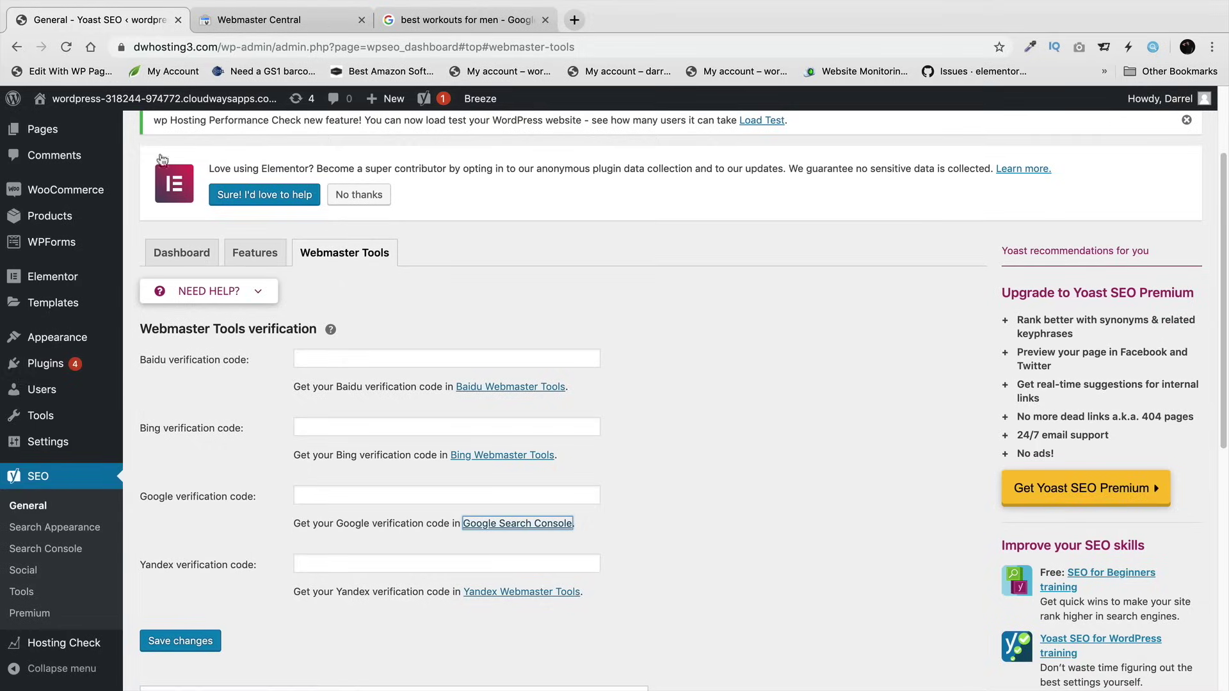
# - Choose the HTML tag verification method in Webmaster Central for the site and copy its full meta tag
pyautogui.click(325, 25)
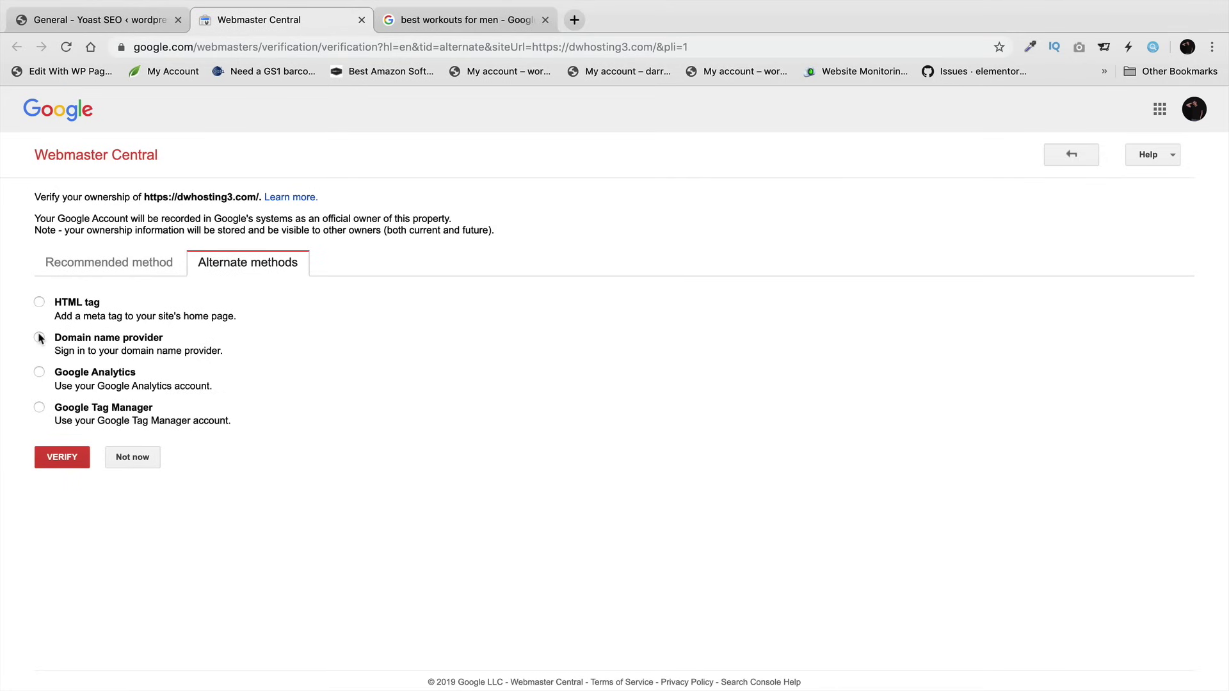
pyautogui.click(40, 302)
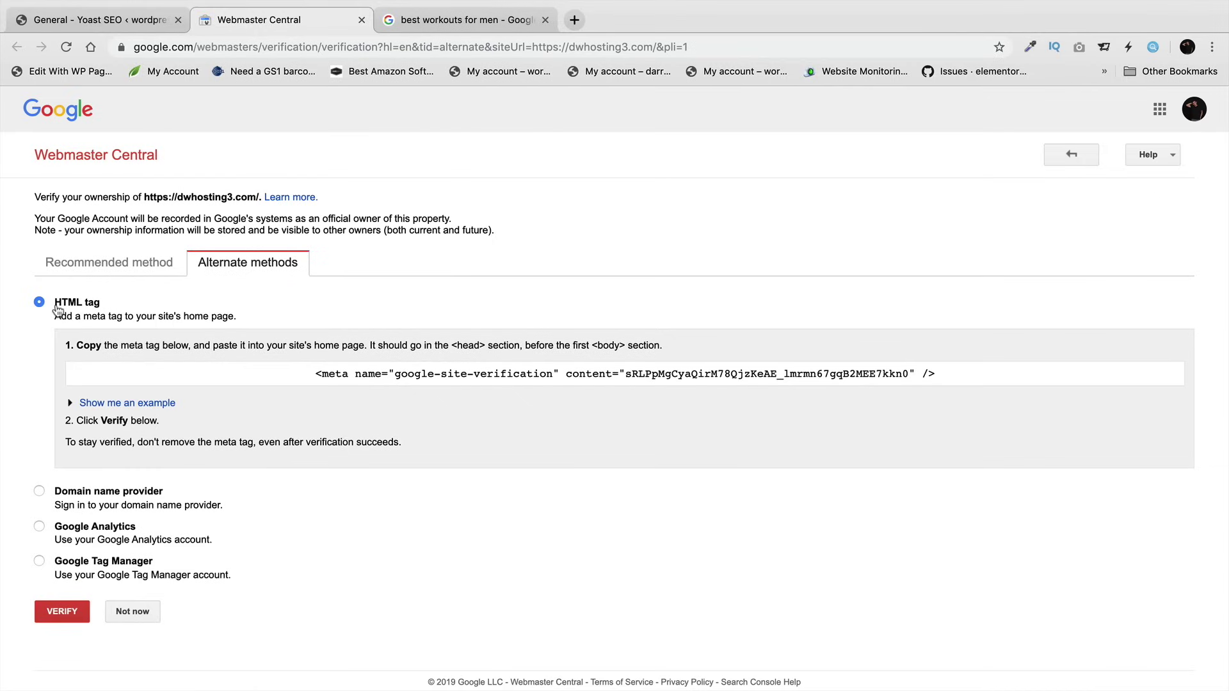
pyautogui.click(372, 373)
pyautogui.rightClick(372, 373)
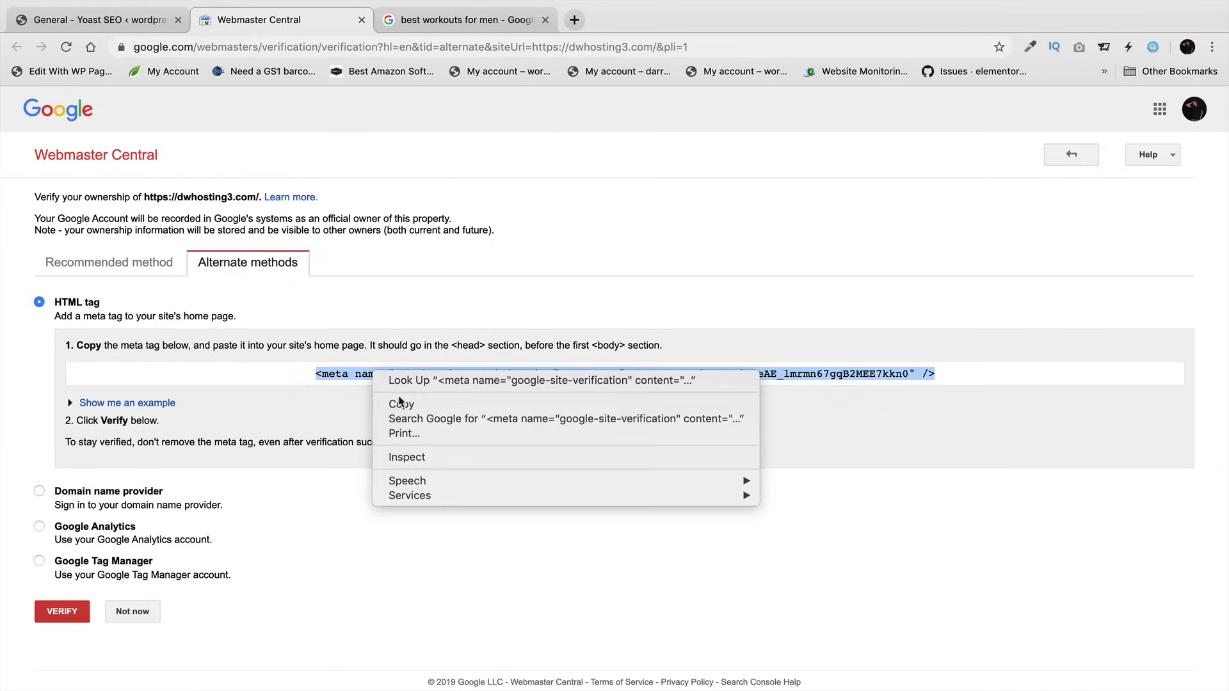
pyautogui.click(400, 404)
# - Paste the copied meta tag into Yoast's Google verification code field and save the webmaster tools settings
pyautogui.click(103, 20)
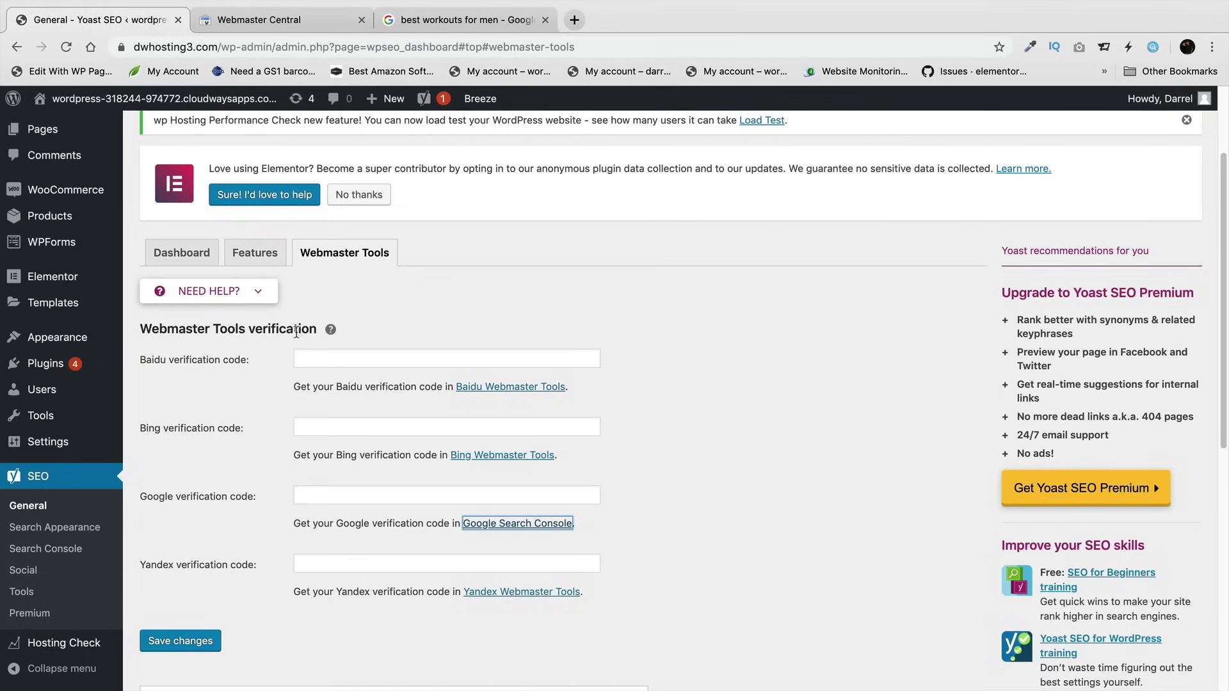
pyautogui.rightClick(344, 494)
pyautogui.click(370, 561)
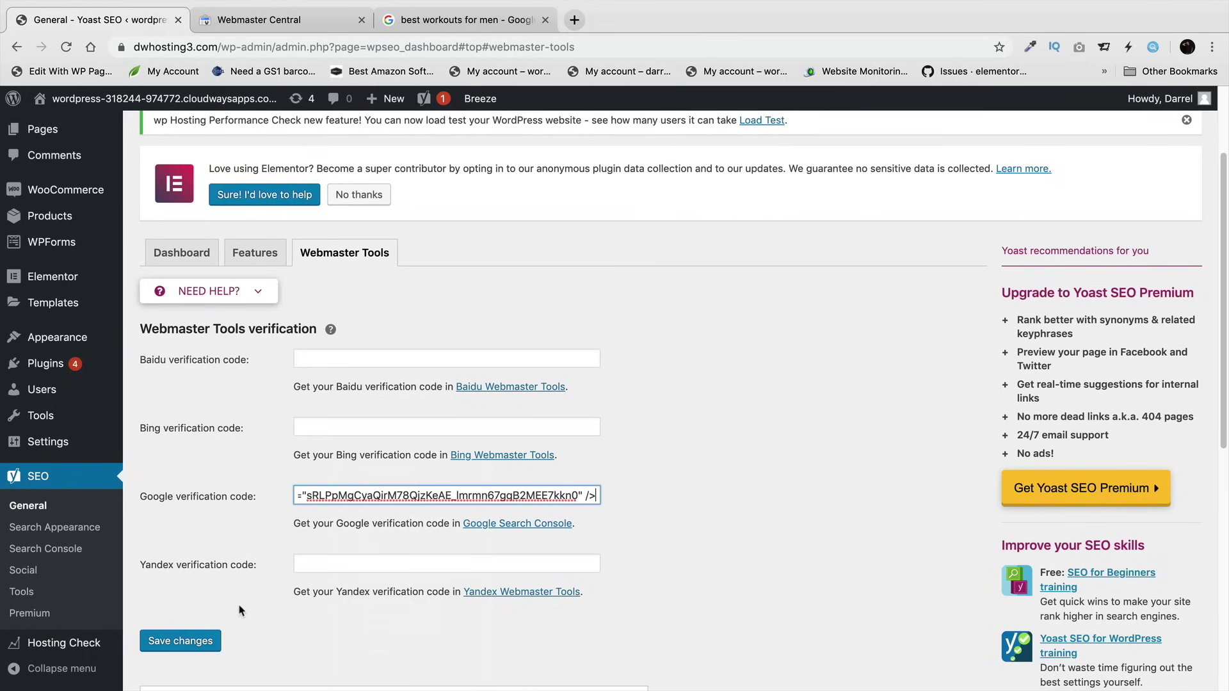
pyautogui.click(198, 642)
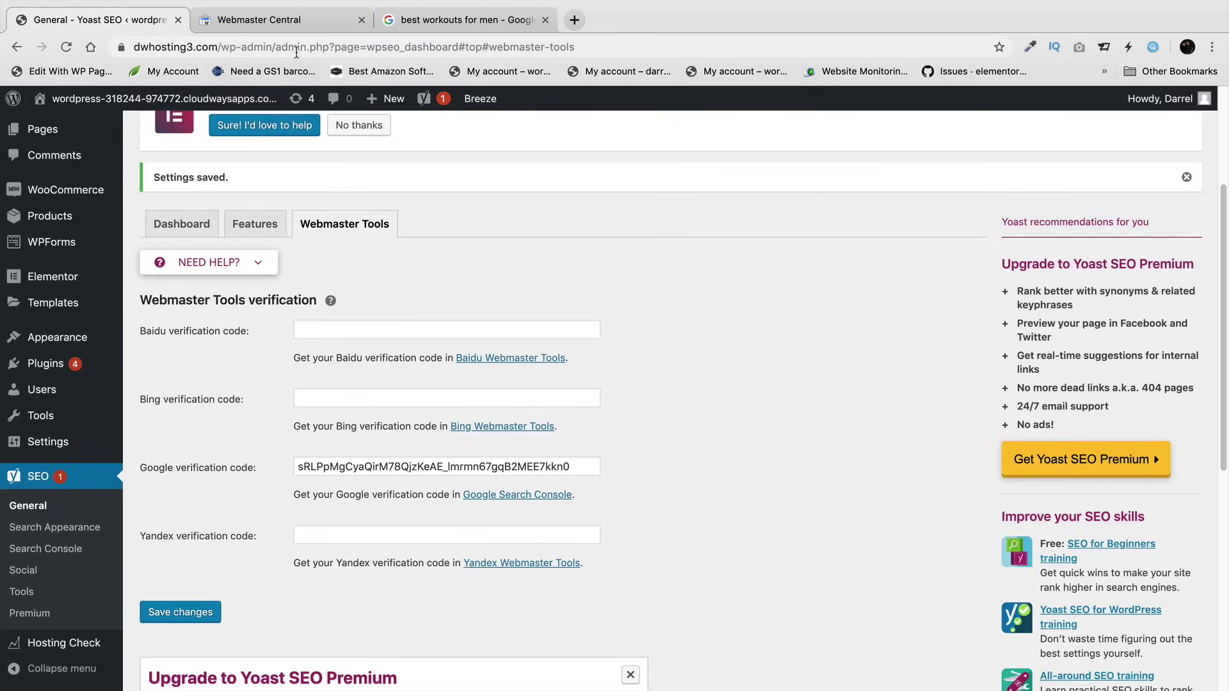
# - Verify the dwhosting3.com property in Webmaster Central and view its verification details from the list of verified properties
pyautogui.click(269, 19)
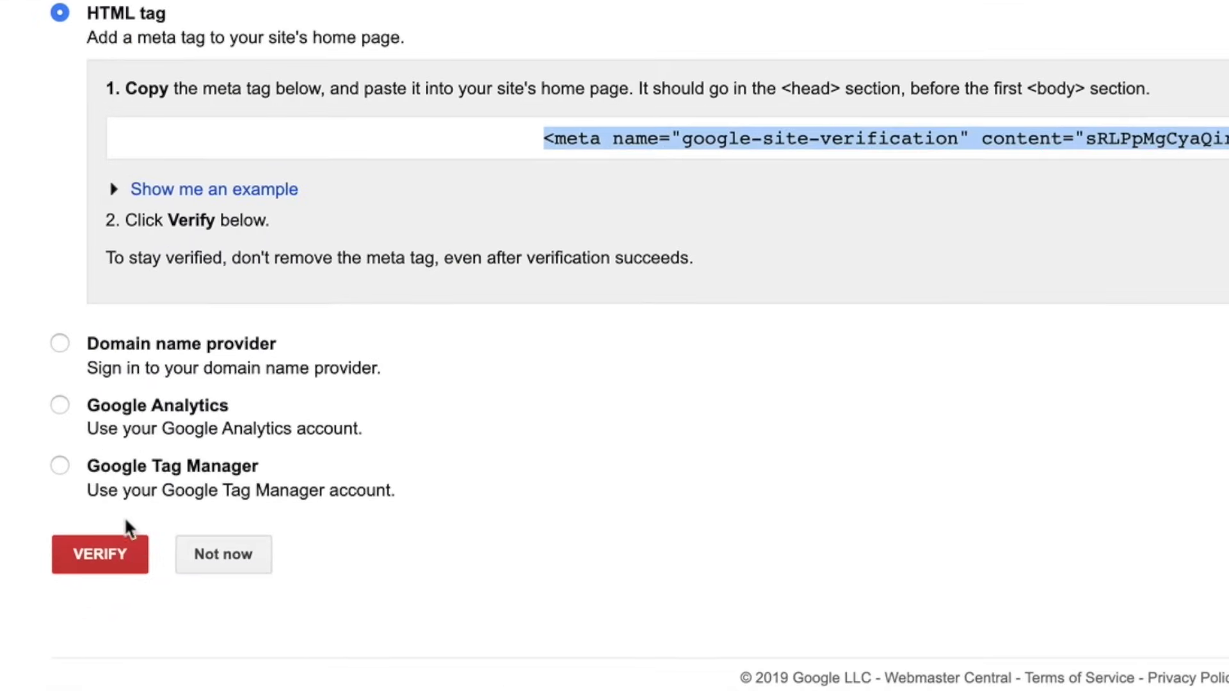
pyautogui.click(113, 544)
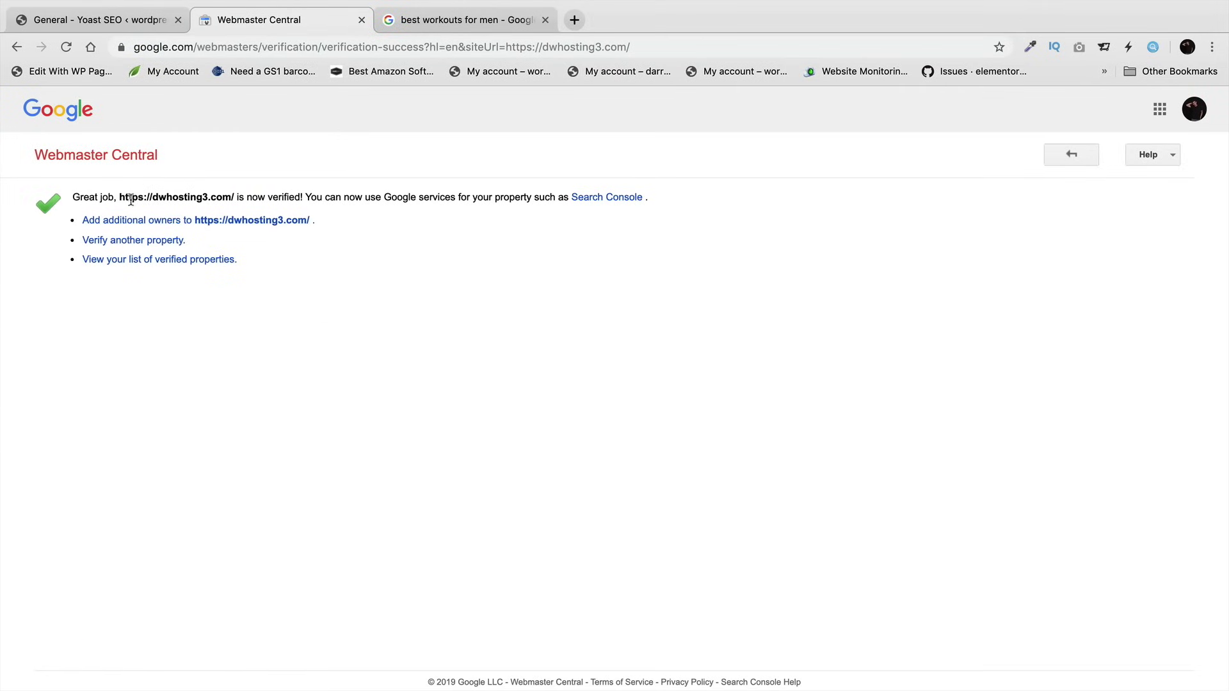
pyautogui.moveTo(127, 197); pyautogui.dragTo(509, 197)
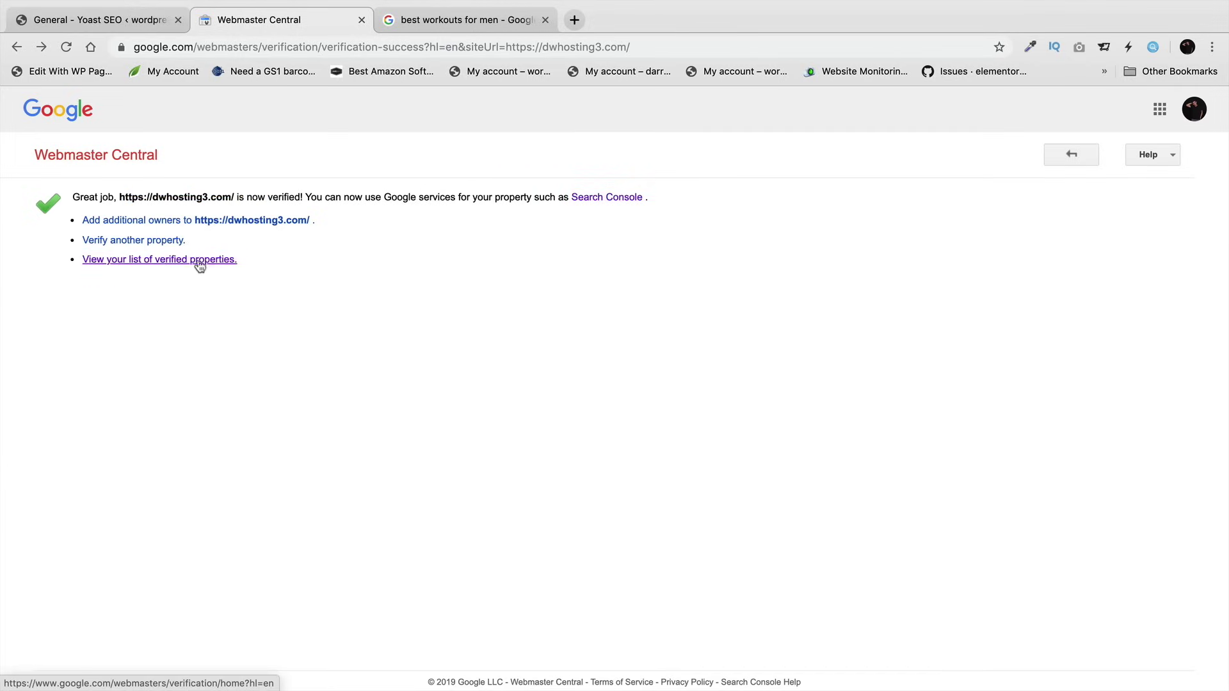
pyautogui.click(108, 260)
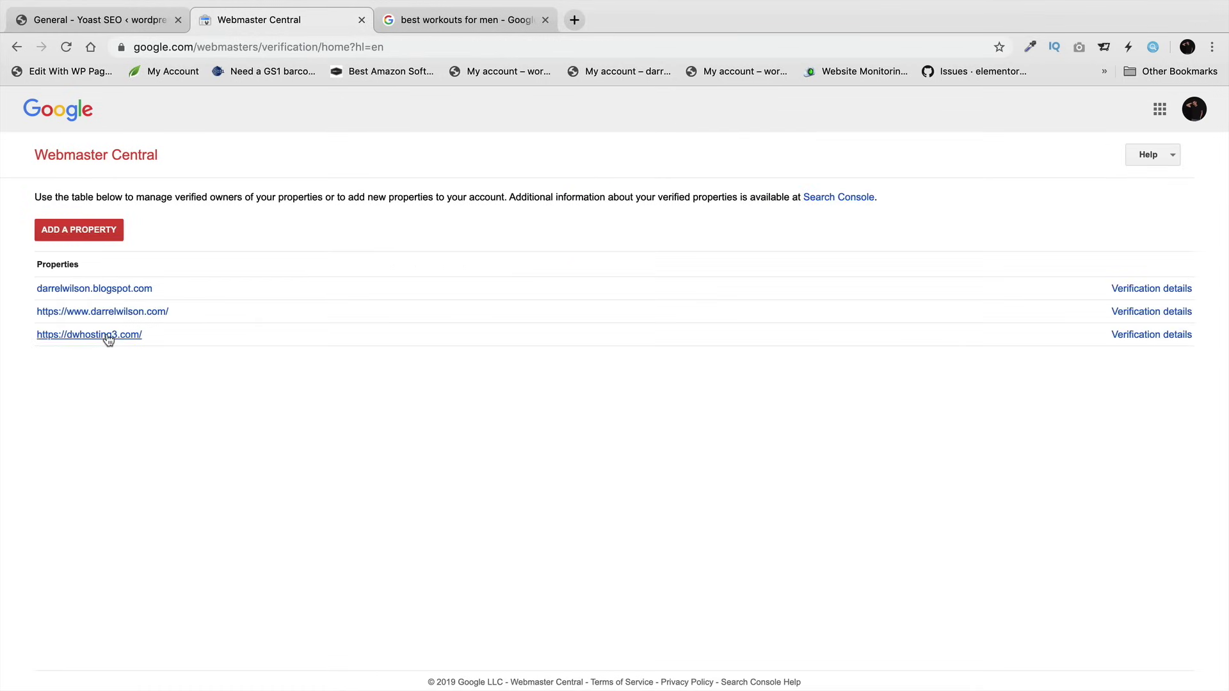
pyautogui.click(98, 337)
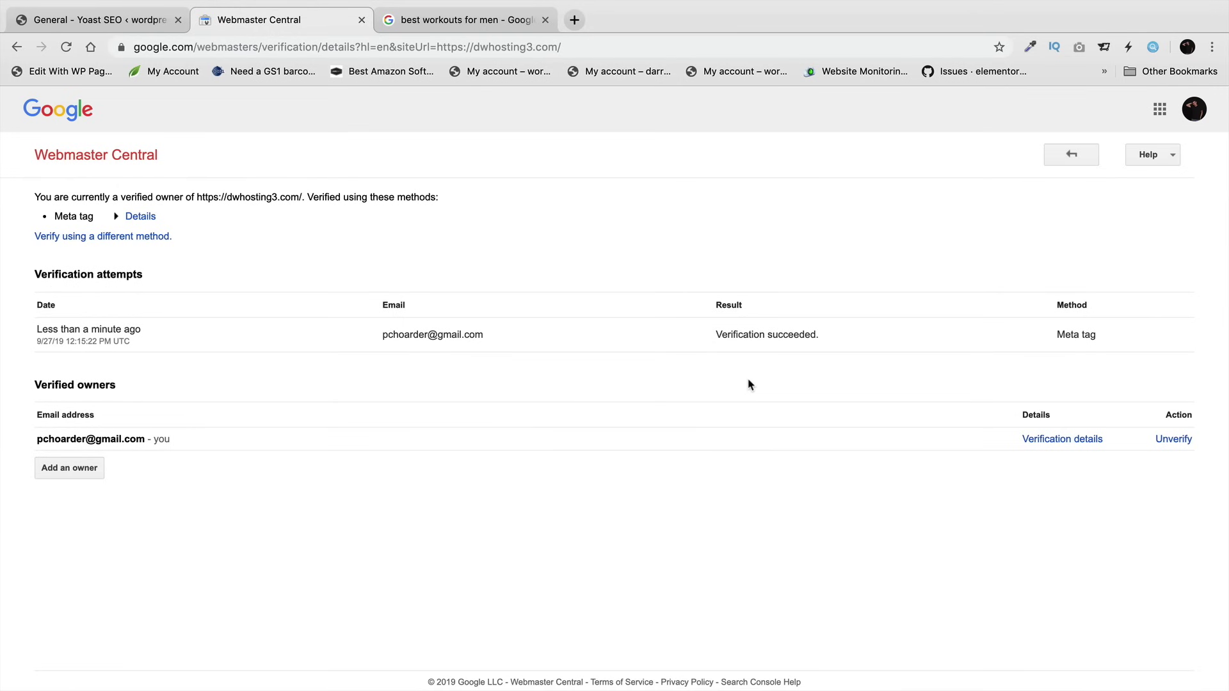
# - Return to the Yoast SEO page and review the general Search Appearance settings, from title separator to Knowledge Graph
pyautogui.click(118, 26)
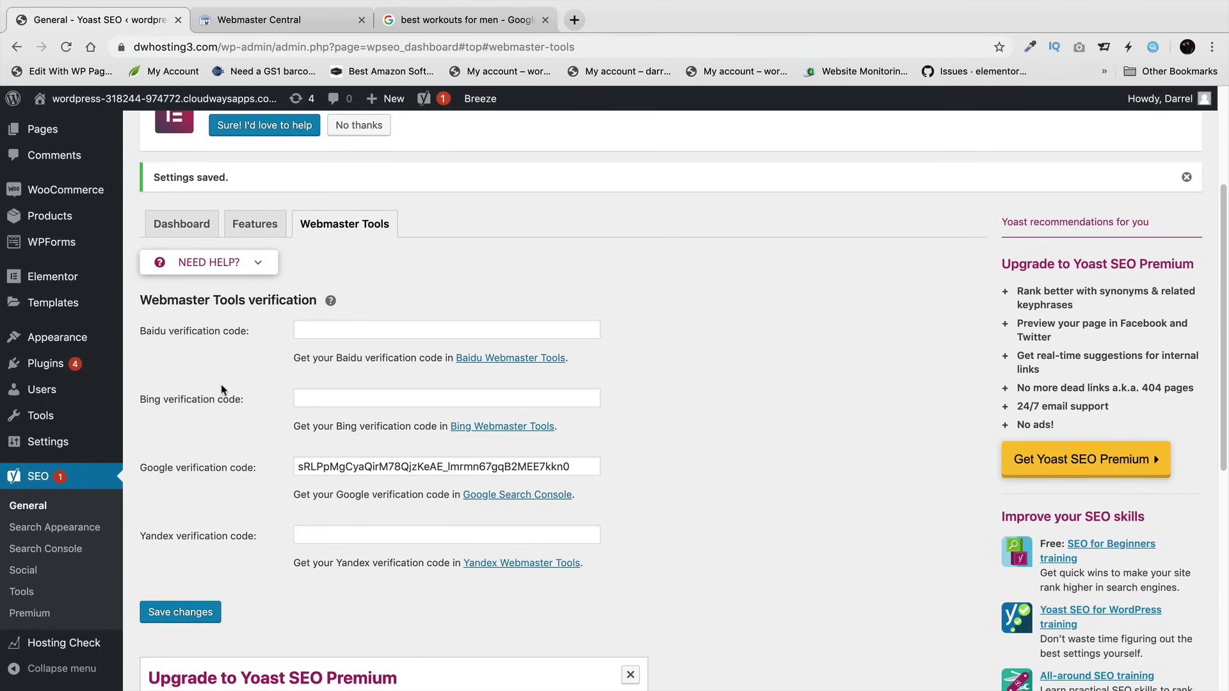
pyautogui.scroll(-1, 197, 467)
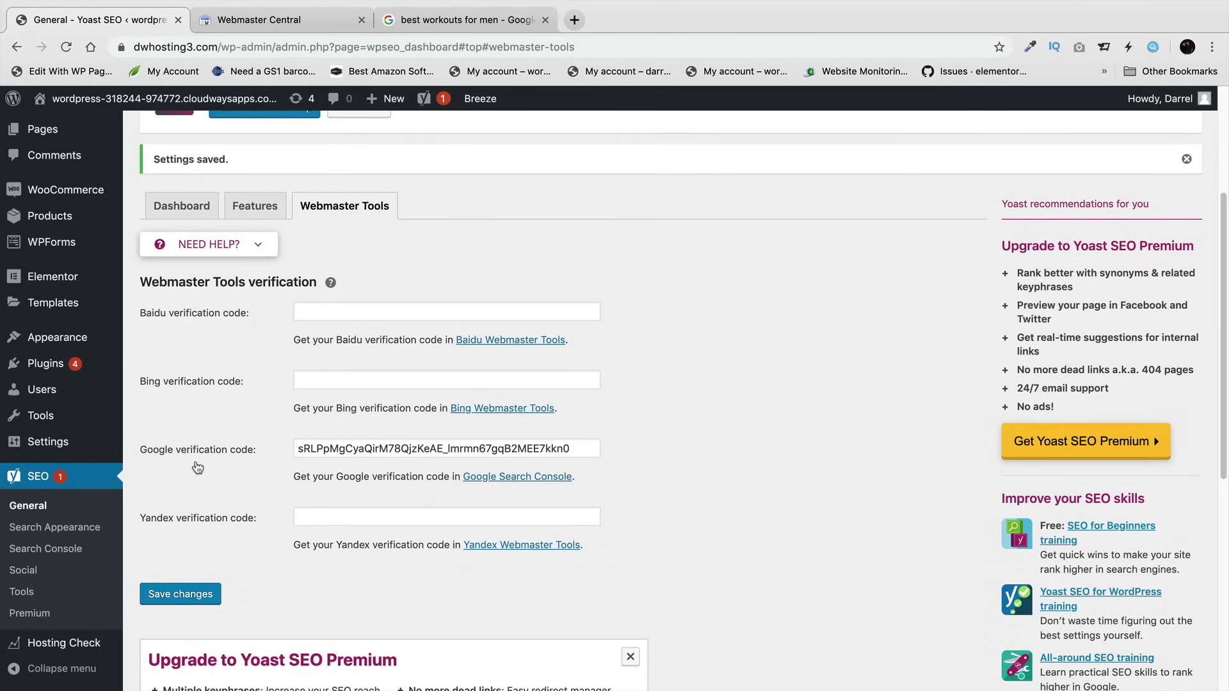
pyautogui.scroll(-4, 201, 461)
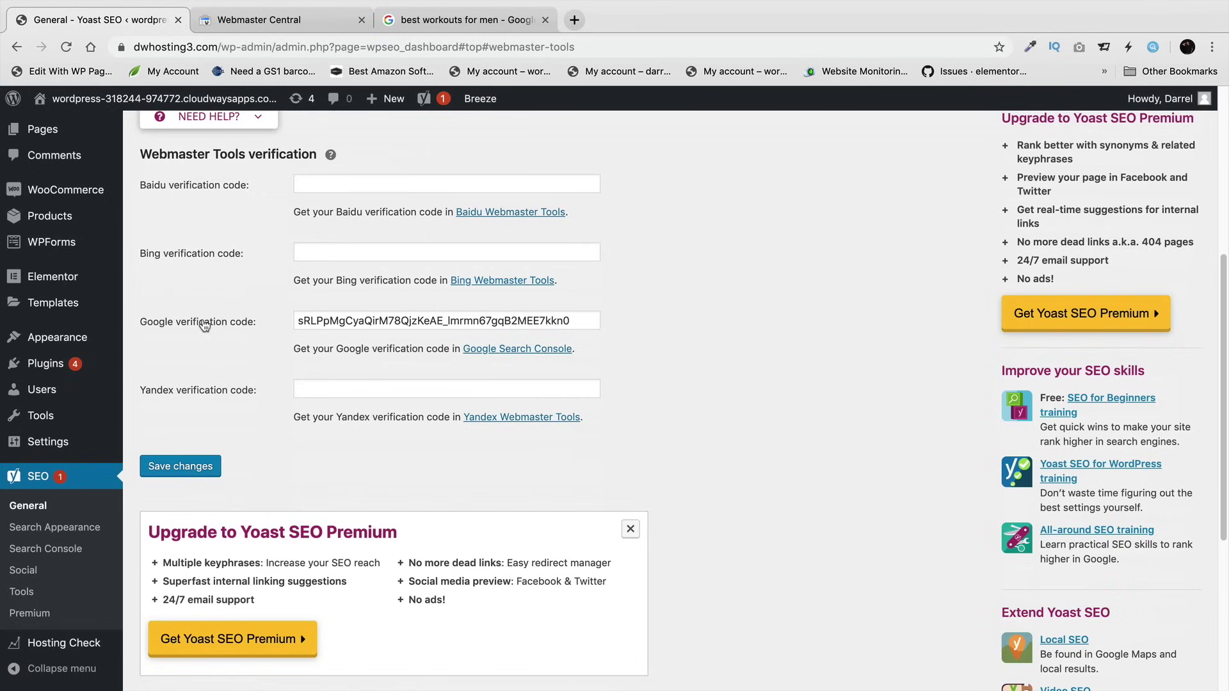
pyautogui.click(70, 532)
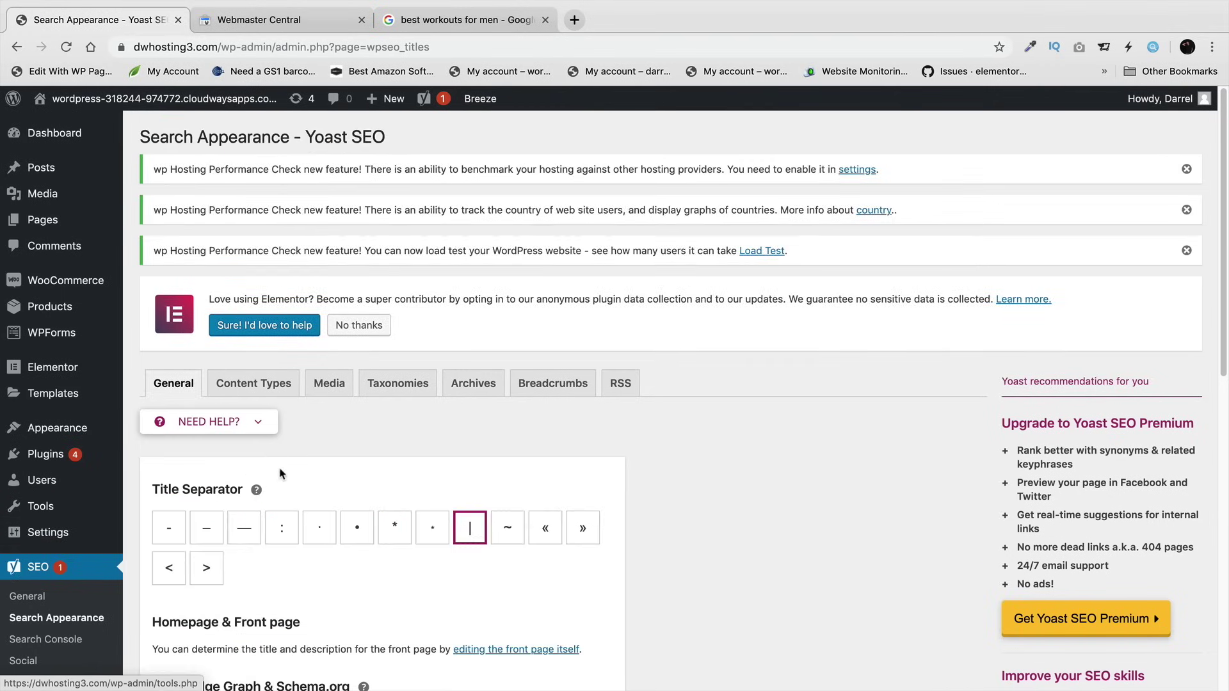
pyautogui.scroll(-5, 281, 455)
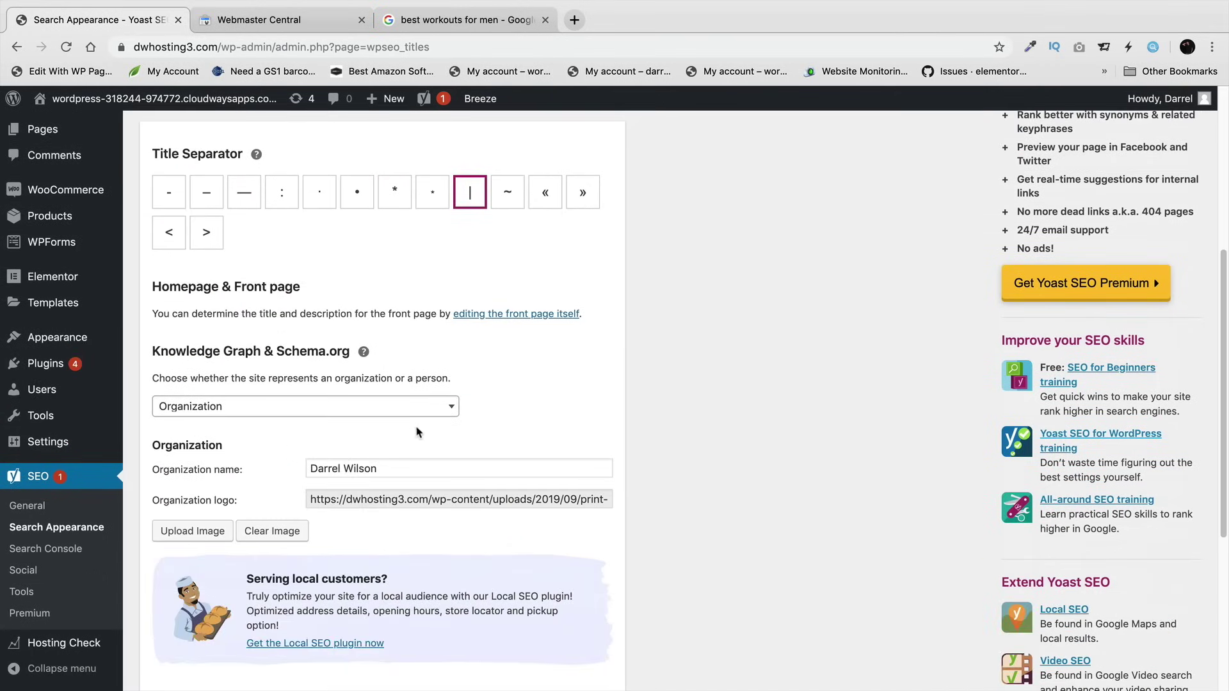
pyautogui.scroll(1, 384, 346)
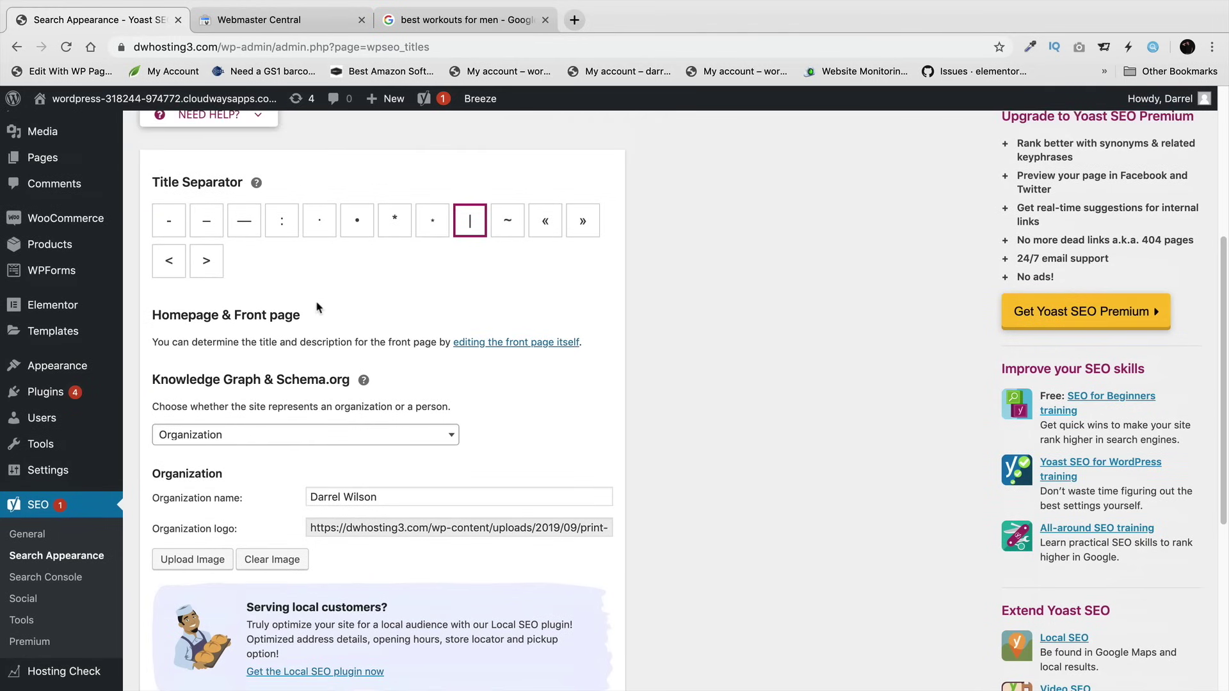
# - Try Person as what the site represents in the Knowledge Graph settings and switch back to Organization
pyautogui.click(287, 437)
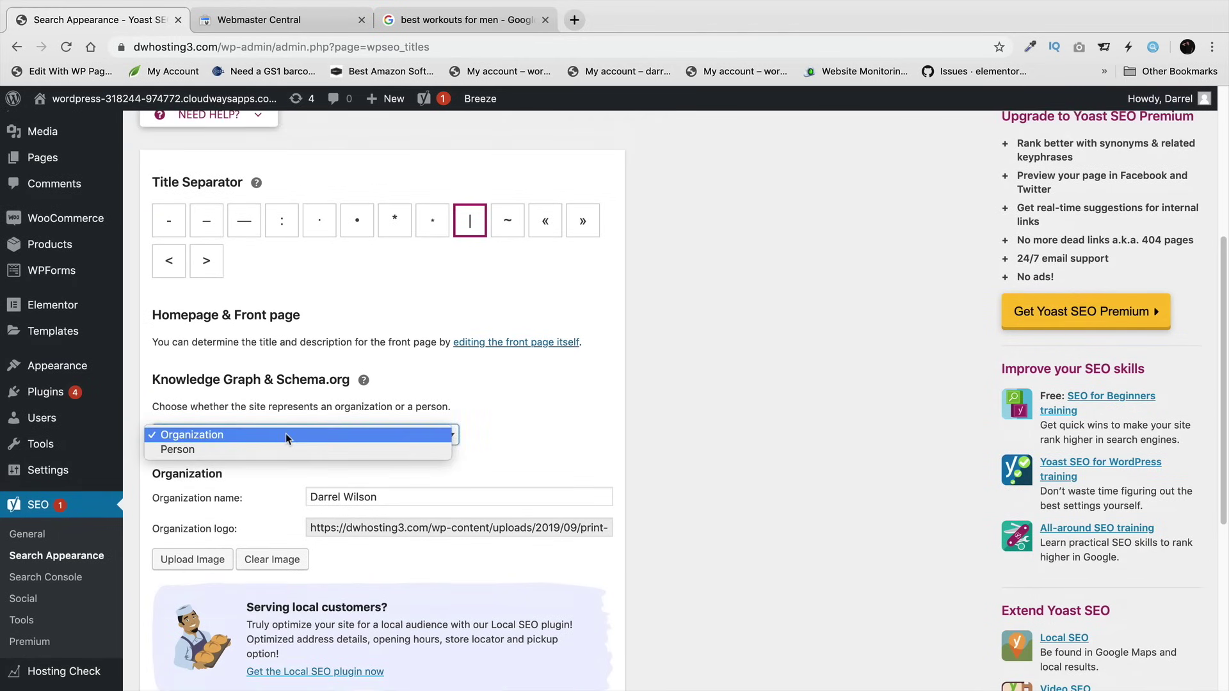
pyautogui.click(290, 450)
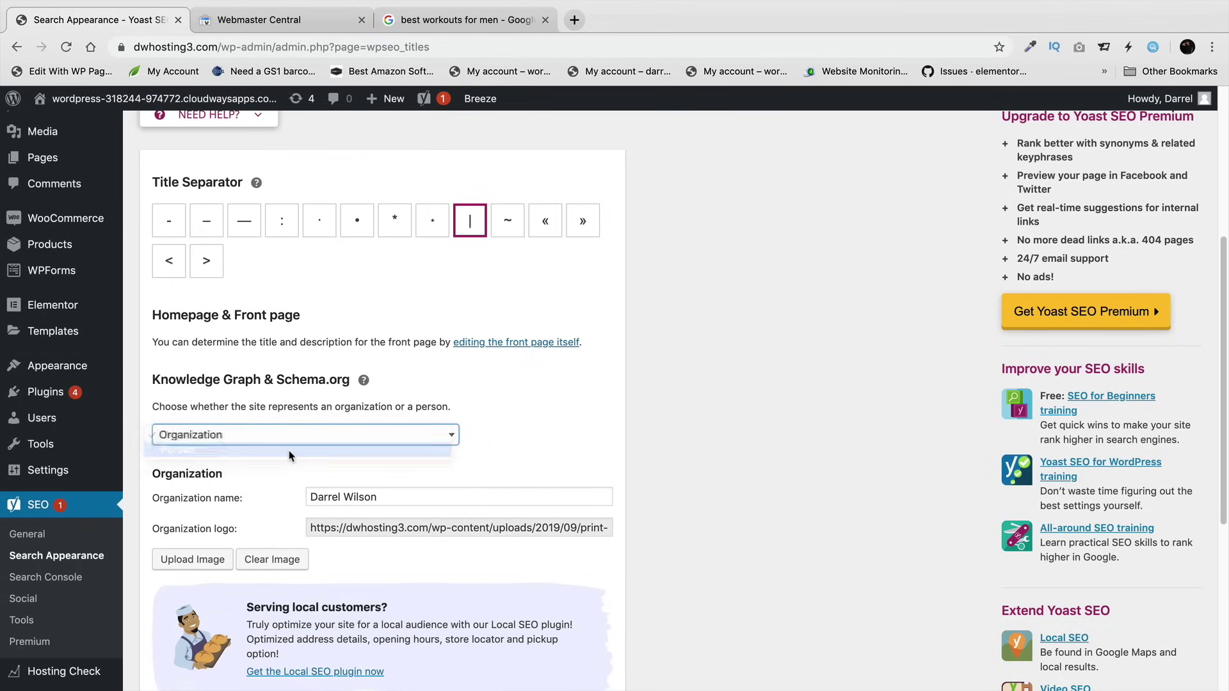
pyautogui.click(298, 434)
pyautogui.click(298, 427)
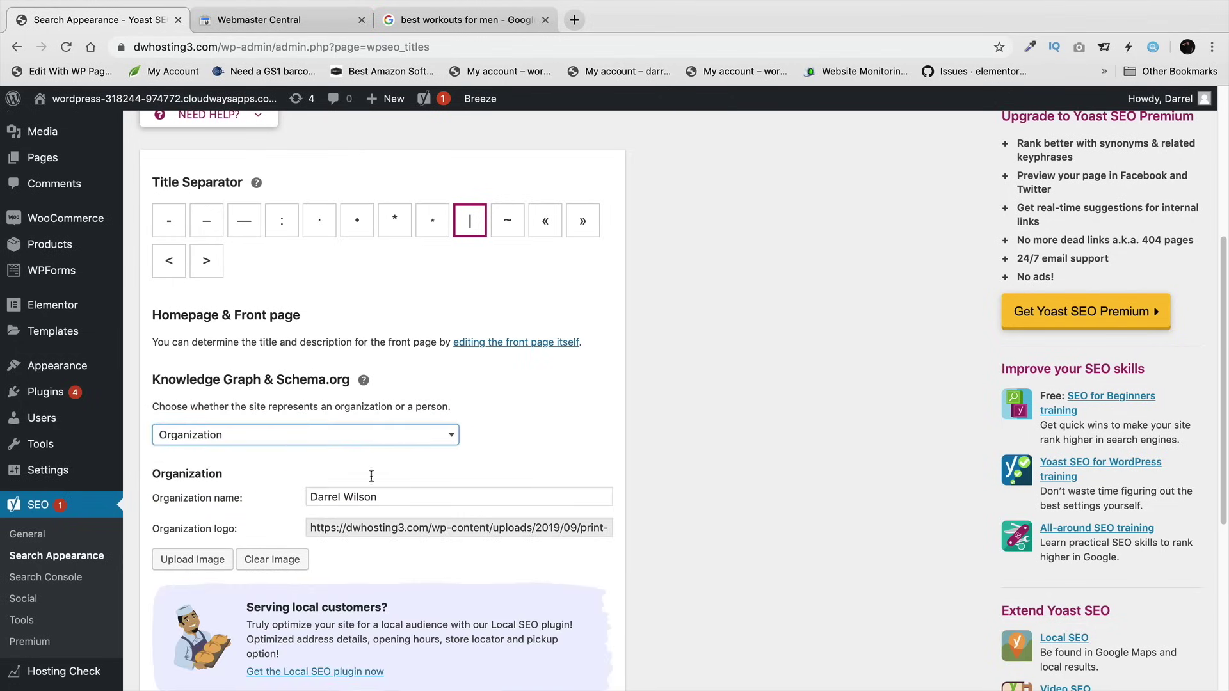
# - Remove the Page variable from the Posts SEO title template in the content type settings
pyautogui.scroll(5, 328, 492)
pyautogui.click(254, 383)
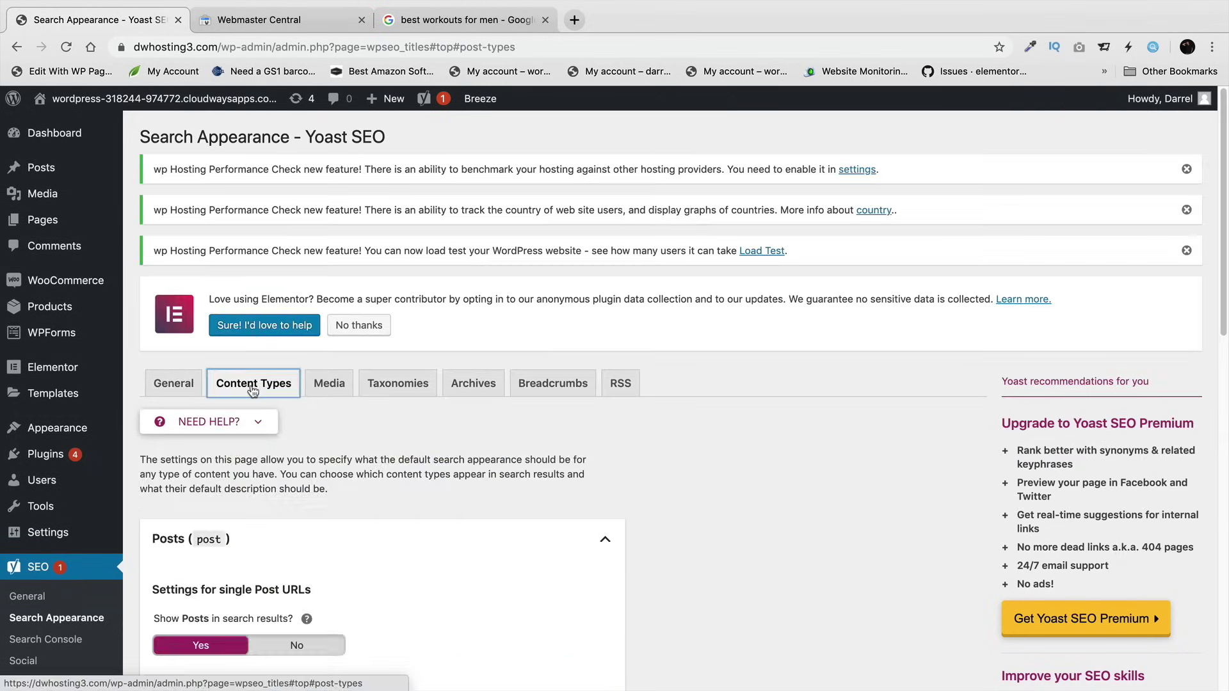
pyautogui.scroll(-6, 340, 415)
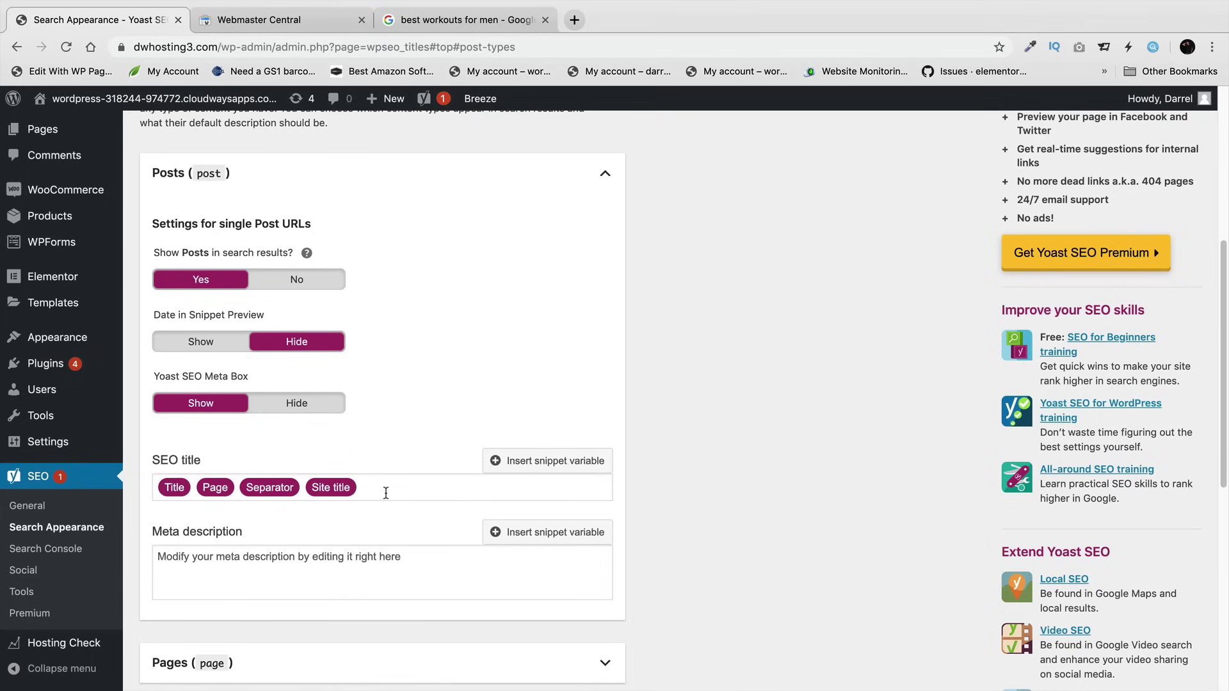
pyautogui.tripleClick(220, 493)
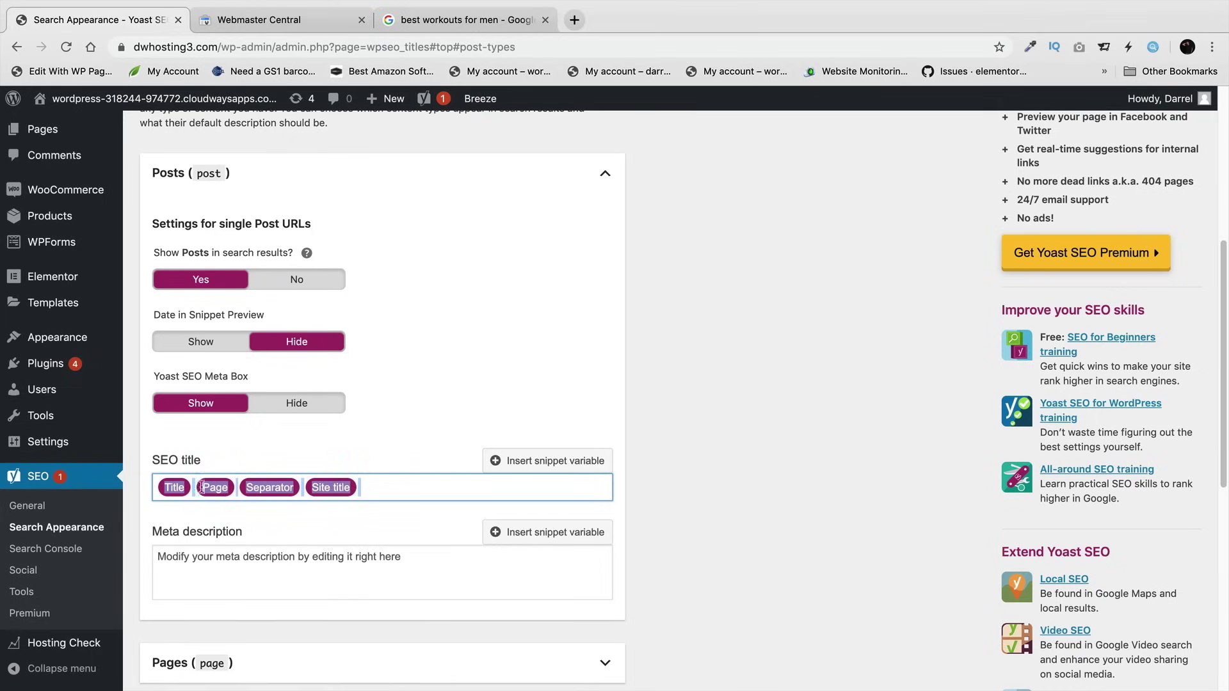
pyautogui.click(282, 491)
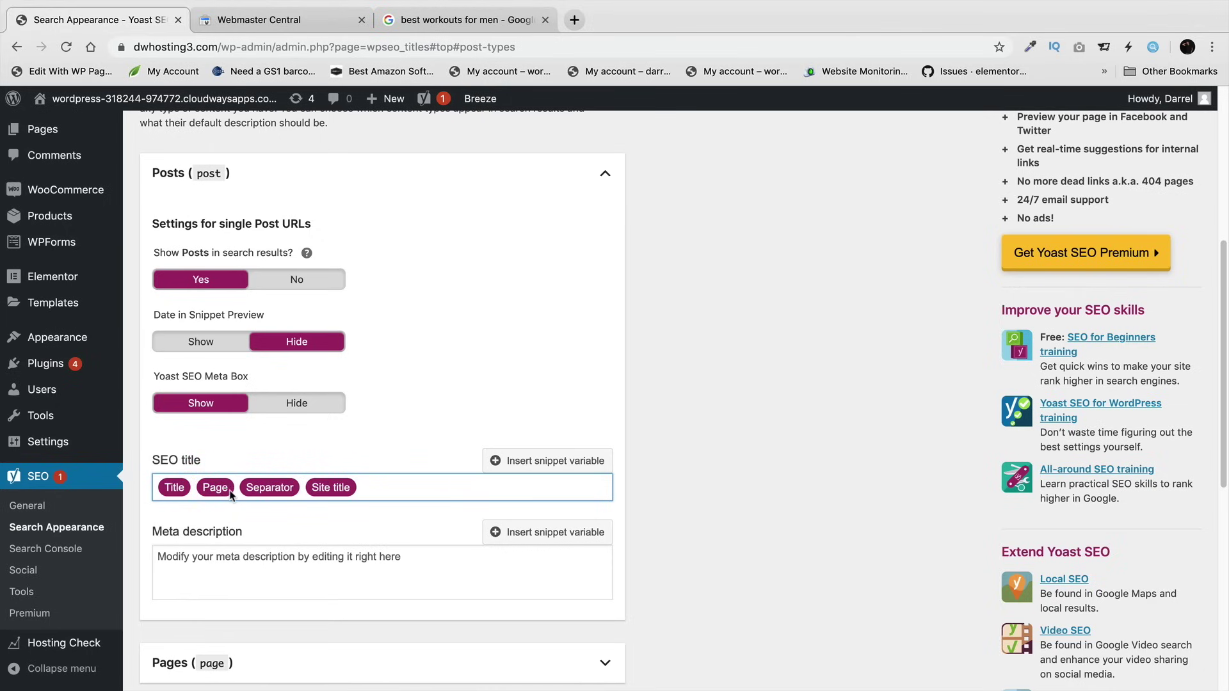
pyautogui.press('BackSpace')
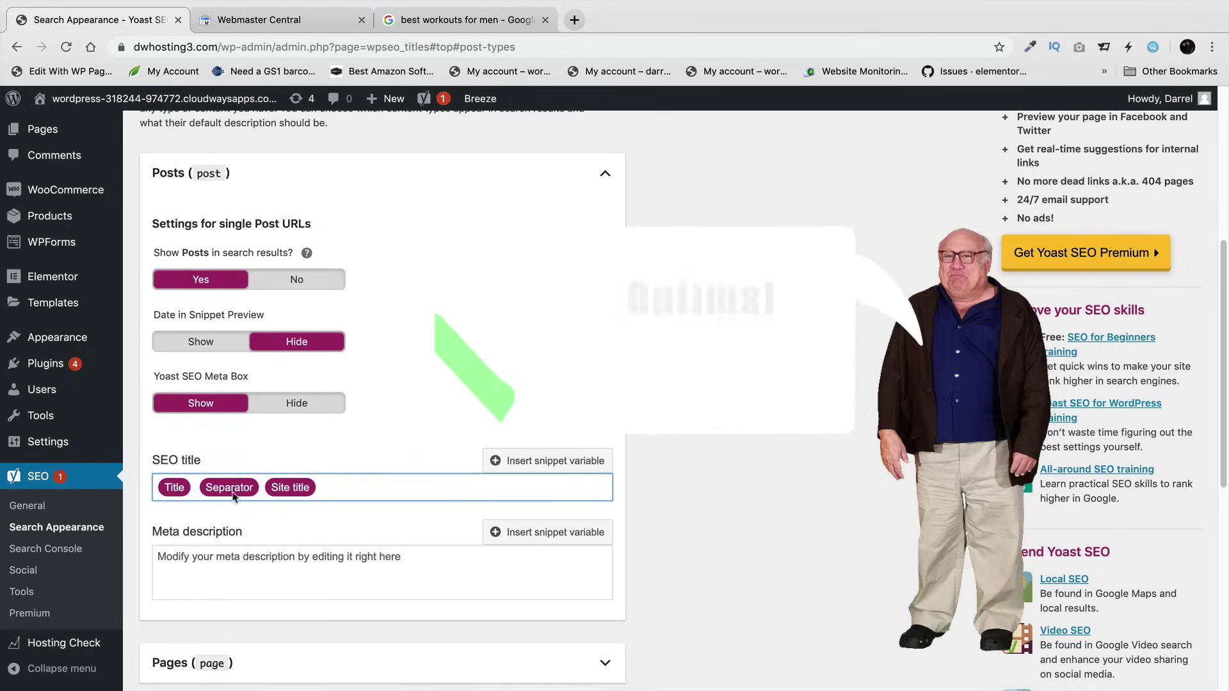
pyautogui.click(278, 562)
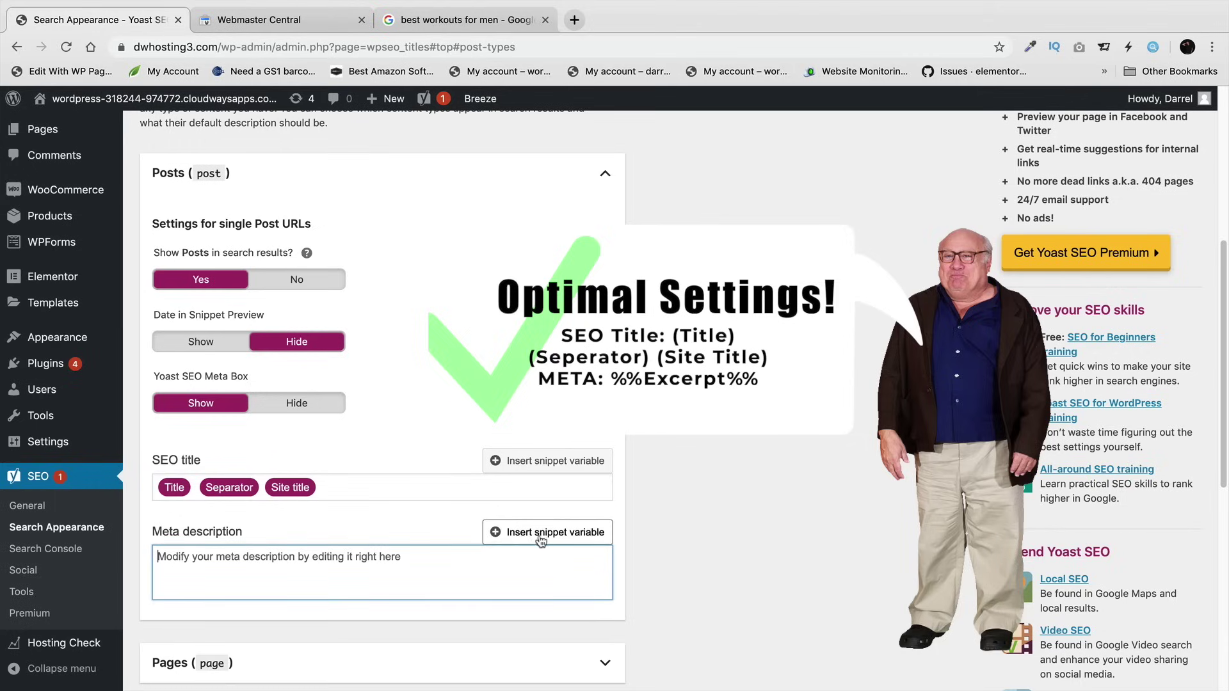
pyautogui.click(492, 536)
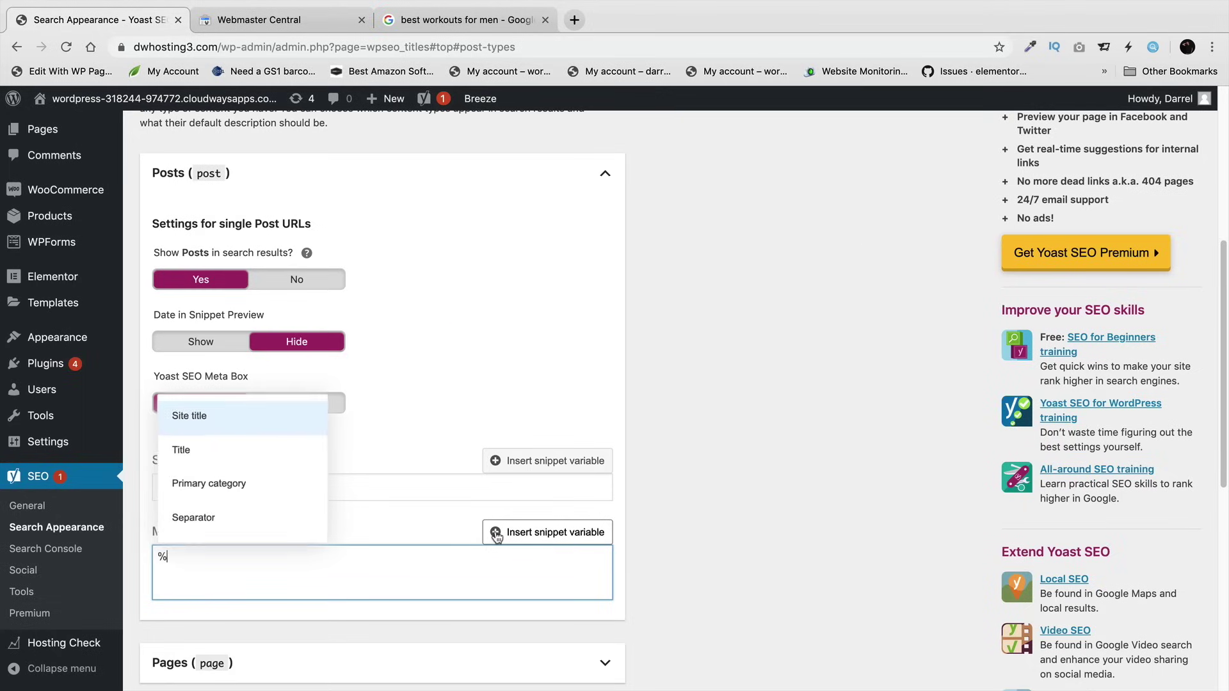
pyautogui.scroll(-1, 273, 486)
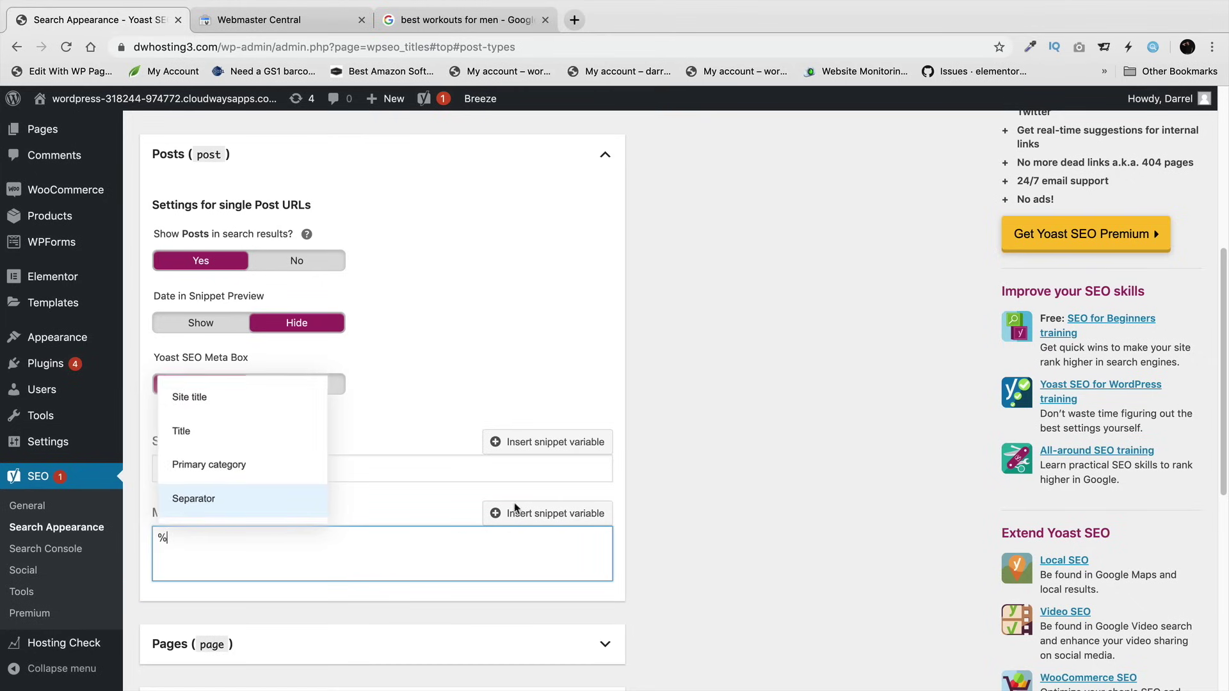
pyautogui.click(700, 453)
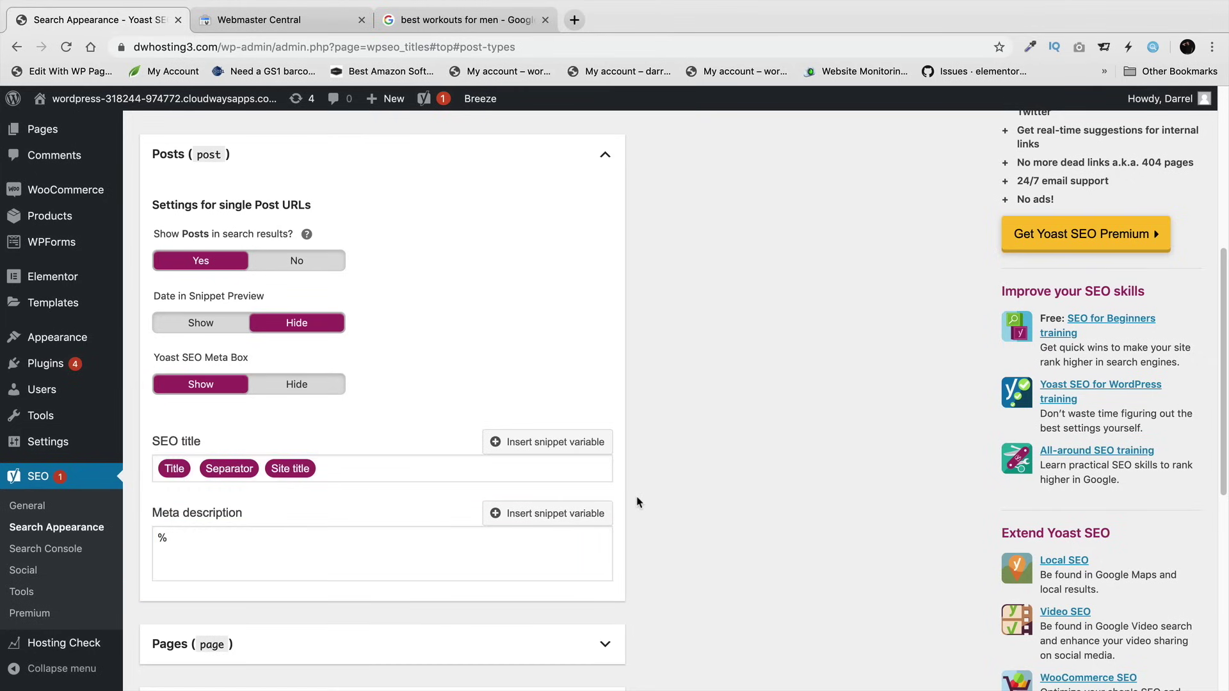
# - Look up the snippet variables in the content types help and copy the %%excerpt%% variable
pyautogui.scroll(5, 632, 506)
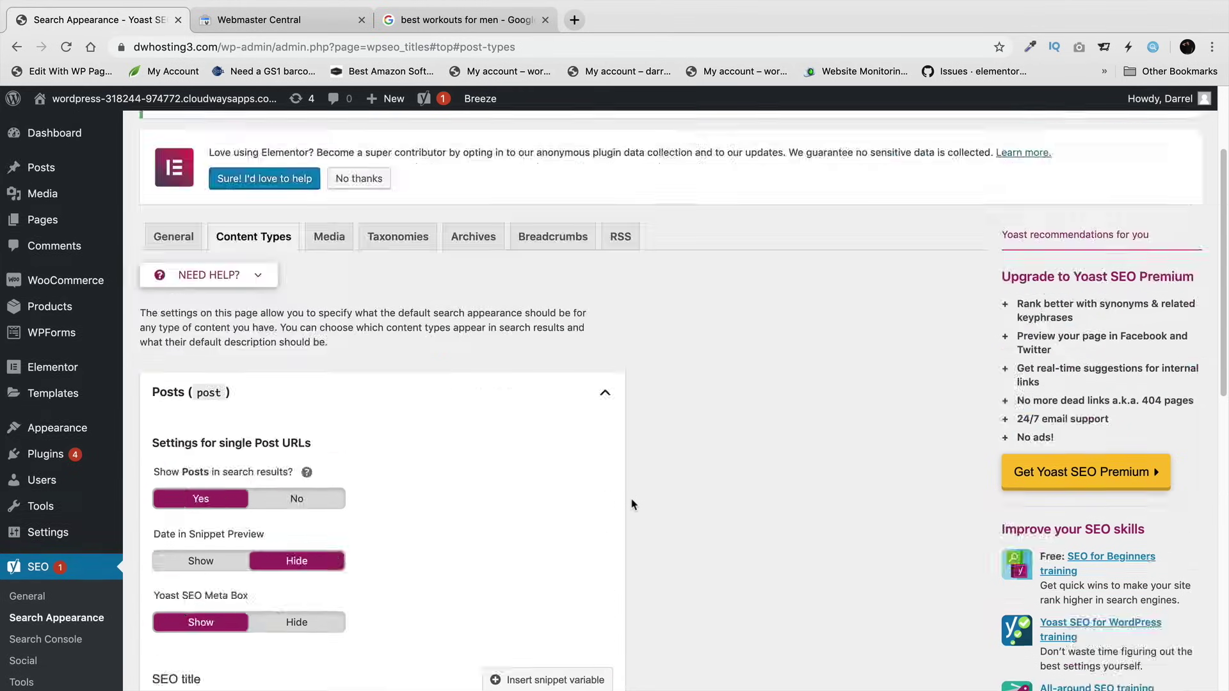
pyautogui.scroll(-1, 629, 516)
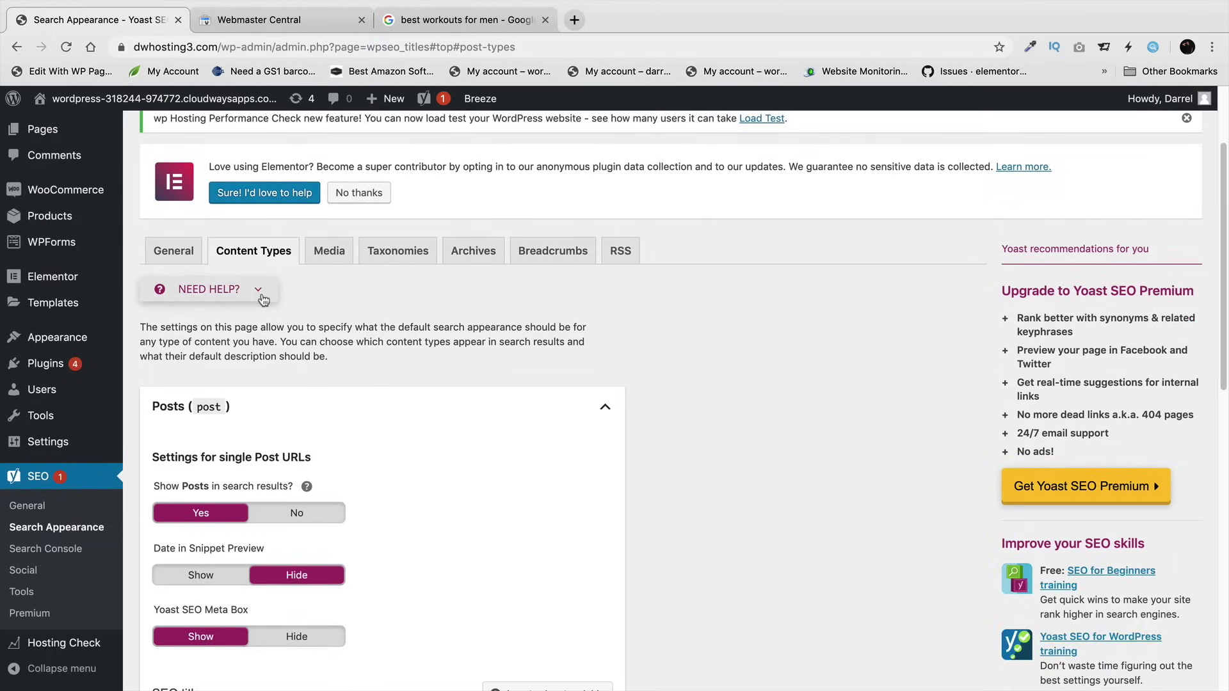
pyautogui.click(261, 294)
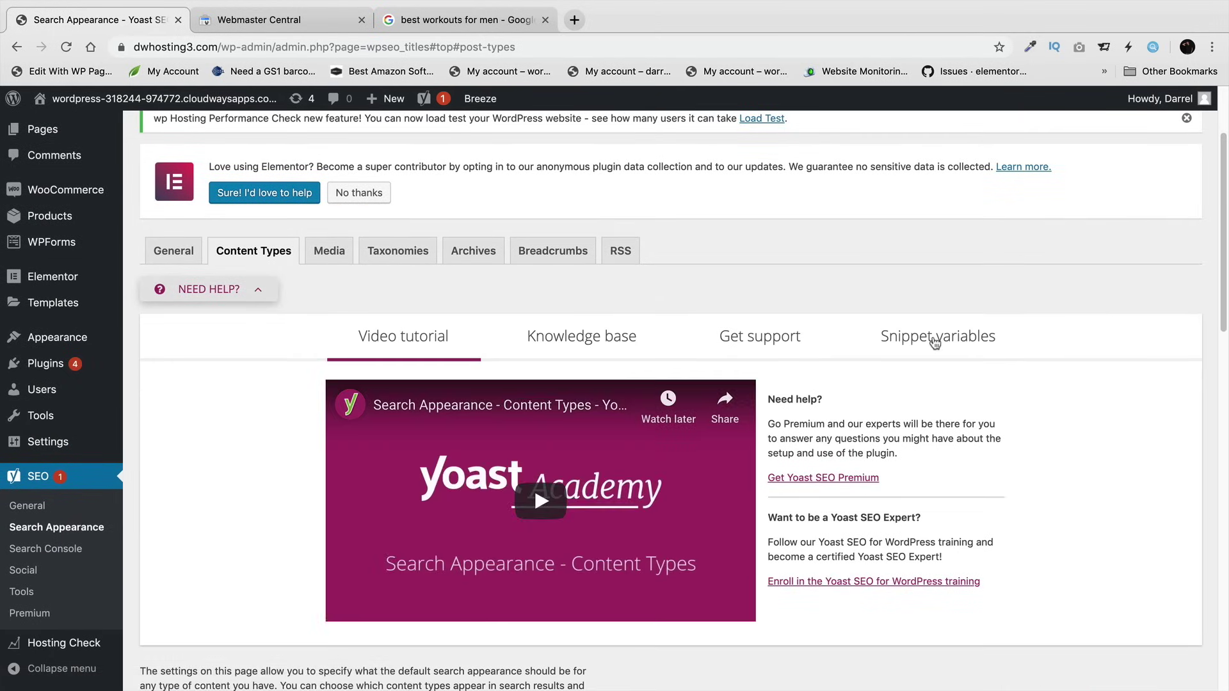
pyautogui.click(934, 338)
pyautogui.scroll(-4, 632, 459)
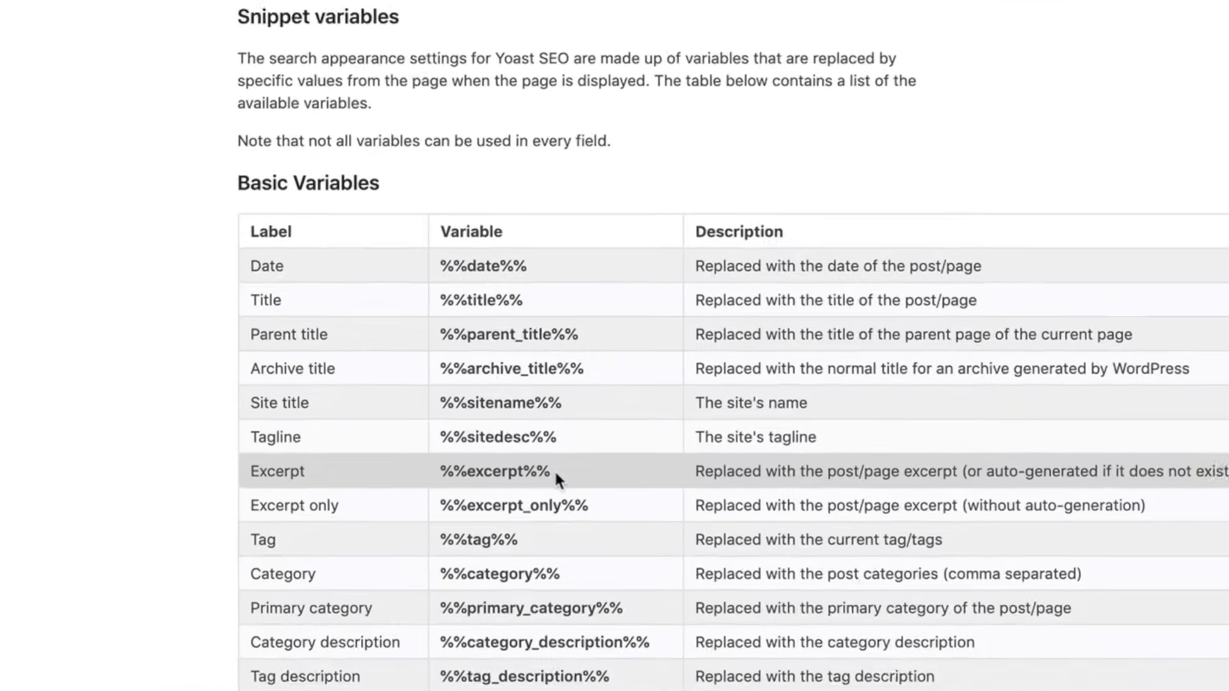
pyautogui.moveTo(538, 475); pyautogui.dragTo(452, 476)
pyautogui.rightClick(465, 474)
pyautogui.click(506, 518)
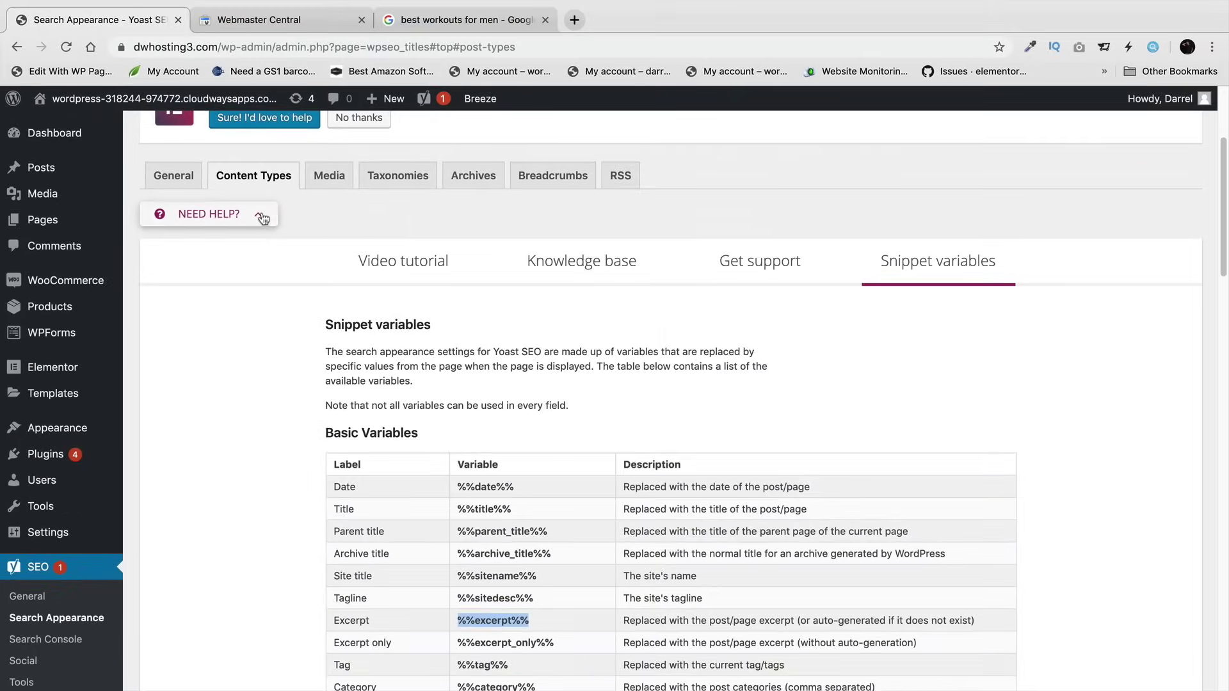
# - Close the snippet variables help and paste the copied %%excerpt%% variable into the Posts meta description
pyautogui.click(229, 183)
pyautogui.scroll(-3, 306, 438)
pyautogui.click(203, 587)
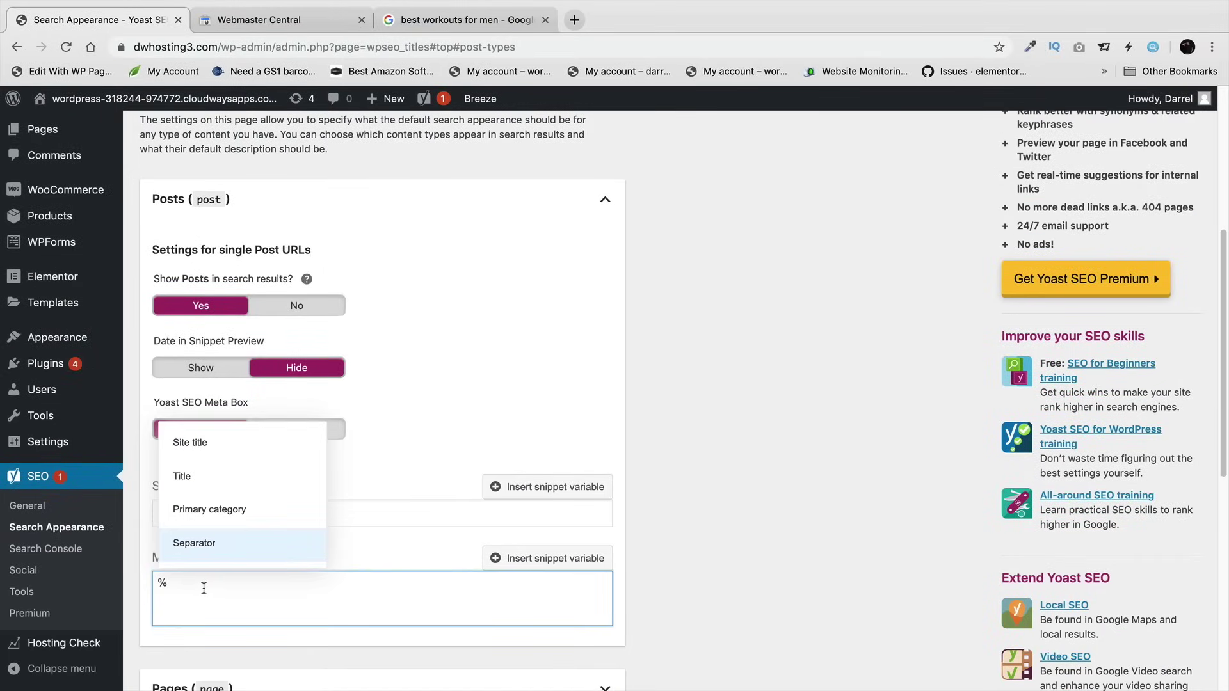
pyautogui.write('%')
pyautogui.press('BackSpace')
pyautogui.rightClick(198, 591)
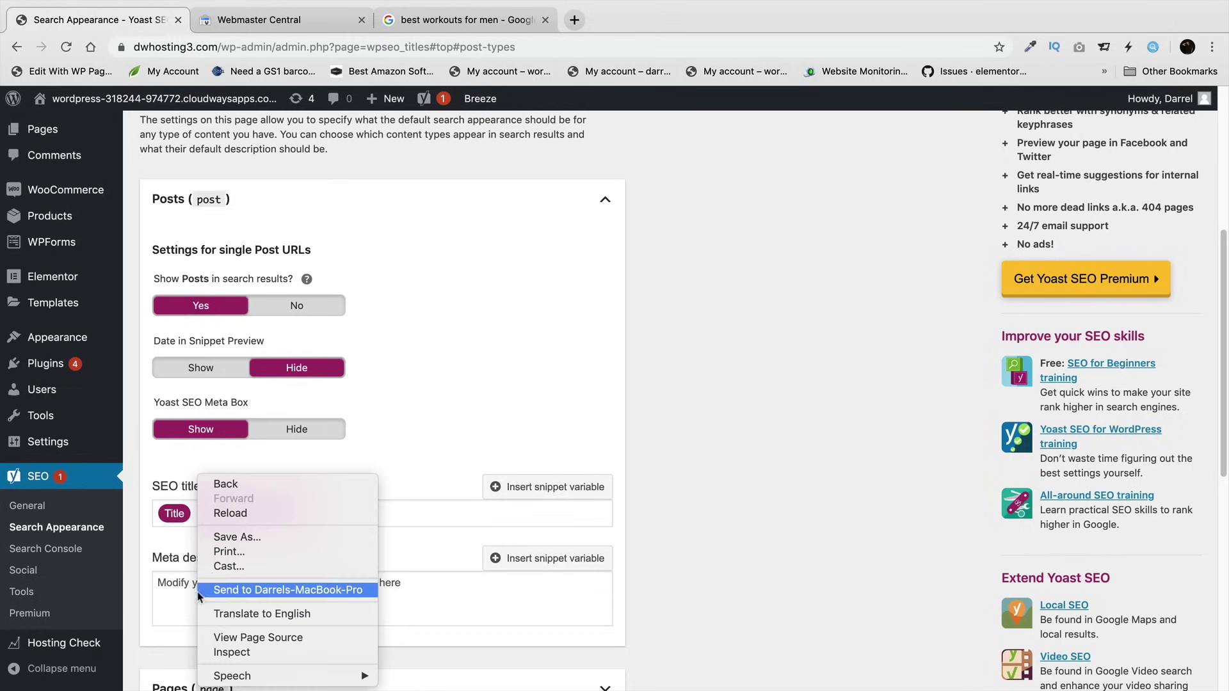
pyautogui.click(162, 611)
pyautogui.rightClick(161, 584)
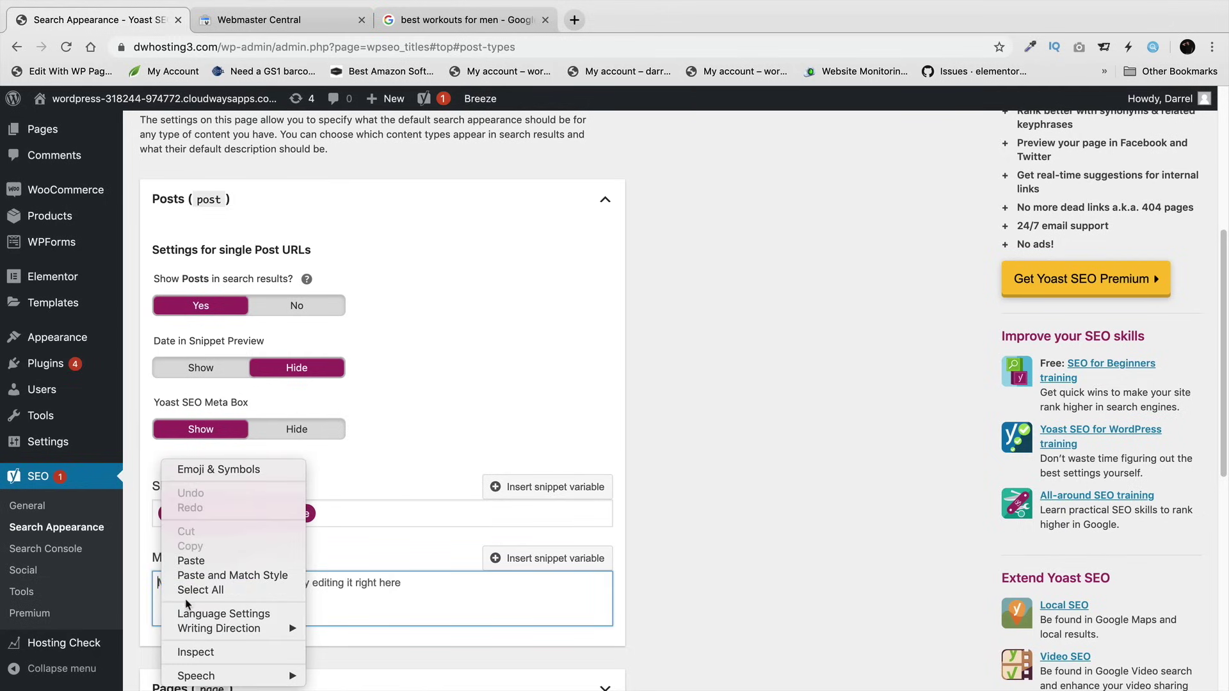
pyautogui.click(190, 561)
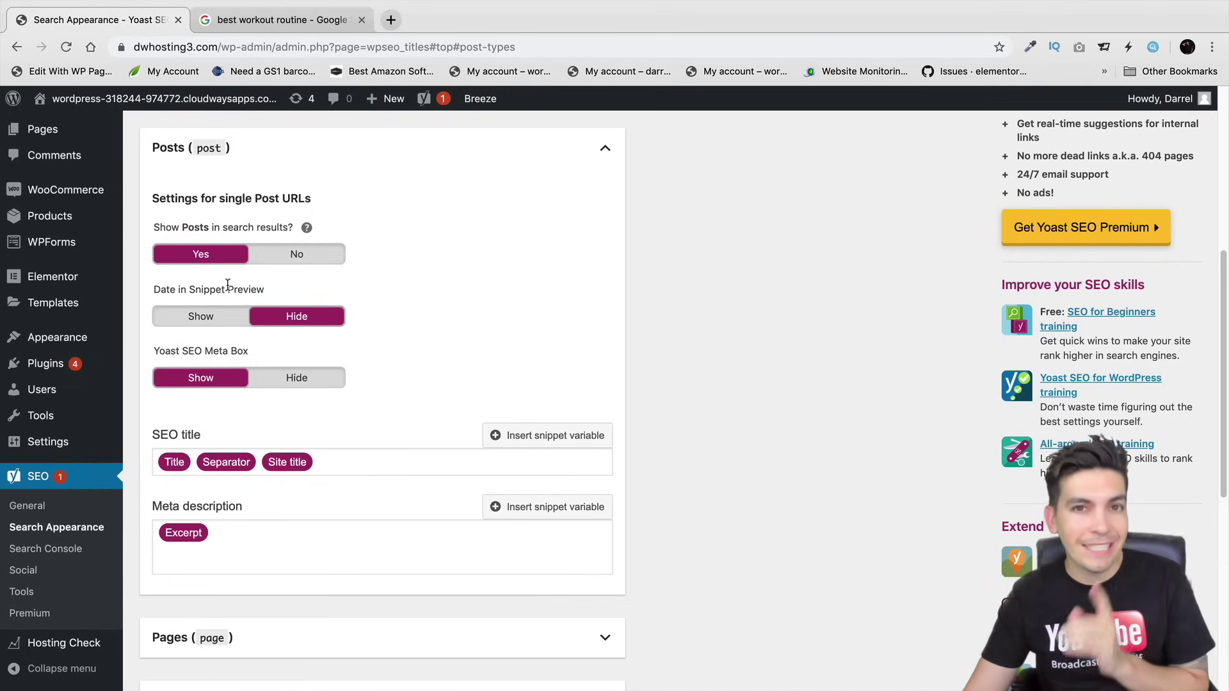
# - Compare how dates appear in Google's "best workout routine" results with the Posts Date in Snippet Preview setting
pyautogui.click(259, 20)
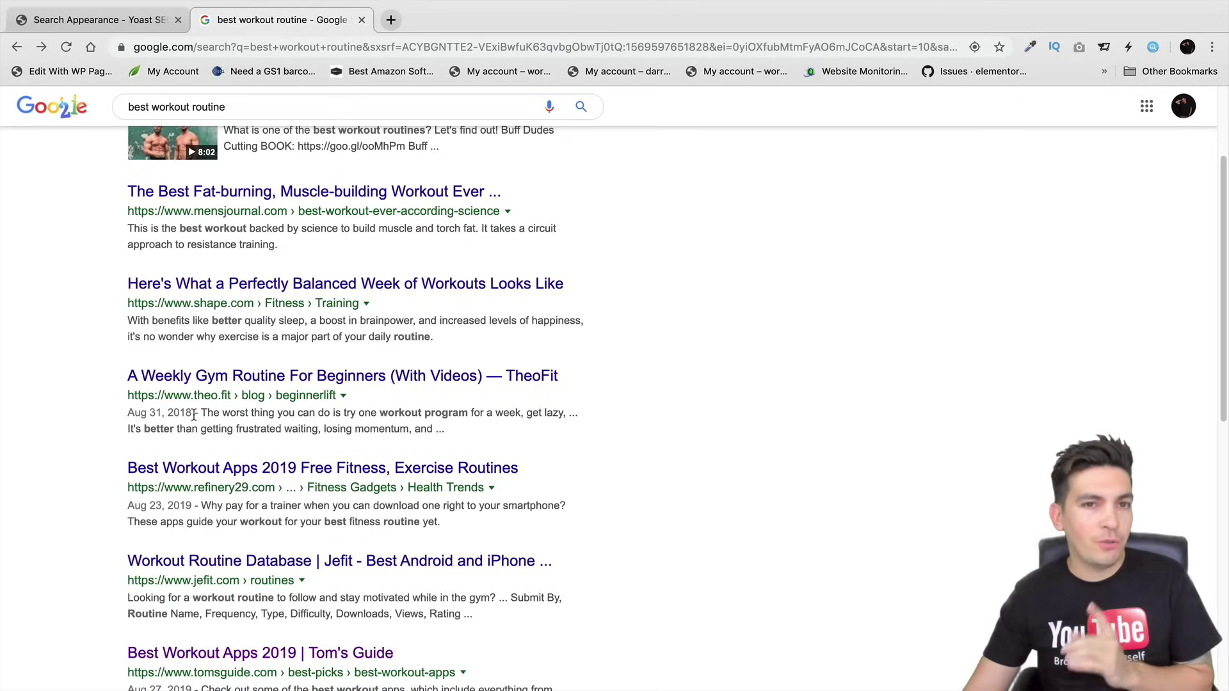
pyautogui.moveTo(194, 415); pyautogui.dragTo(159, 413)
pyautogui.click(67, 394)
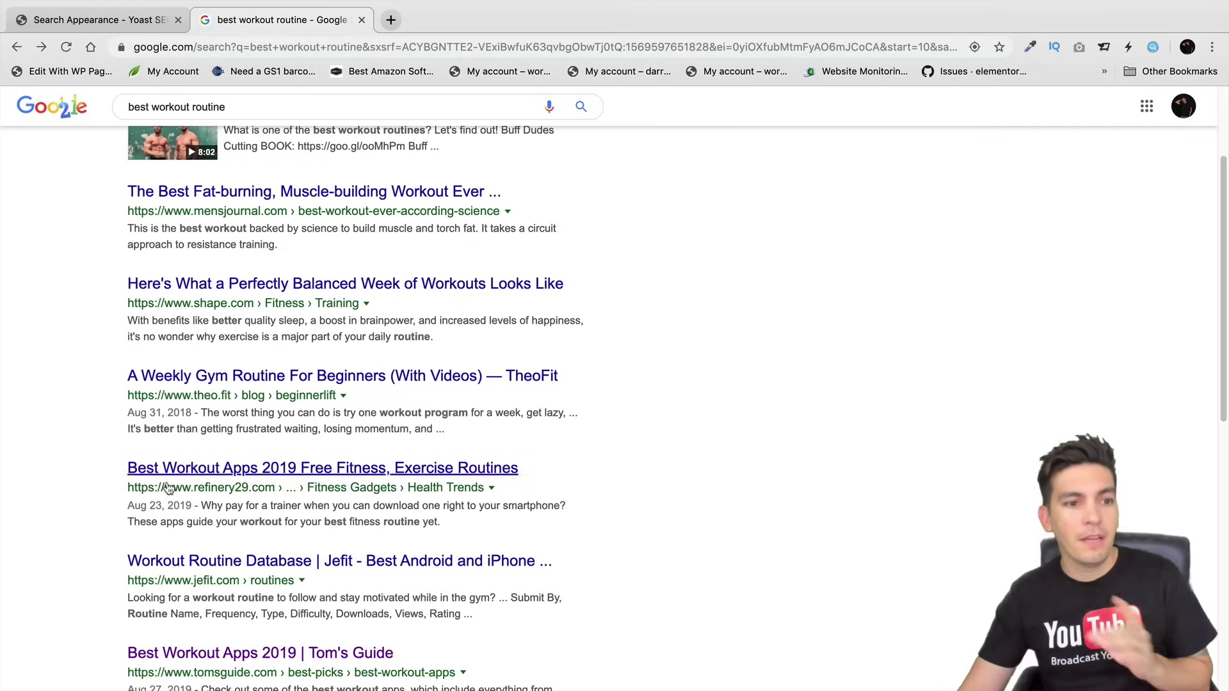
pyautogui.click(96, 19)
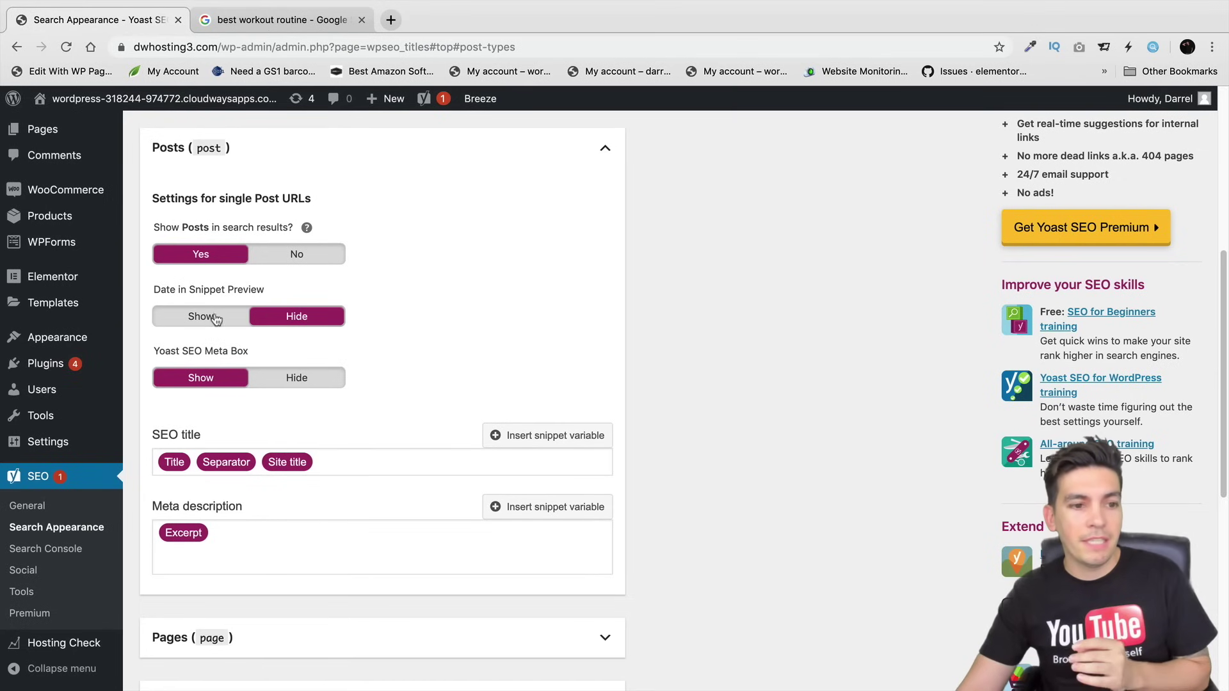
pyautogui.click(275, 20)
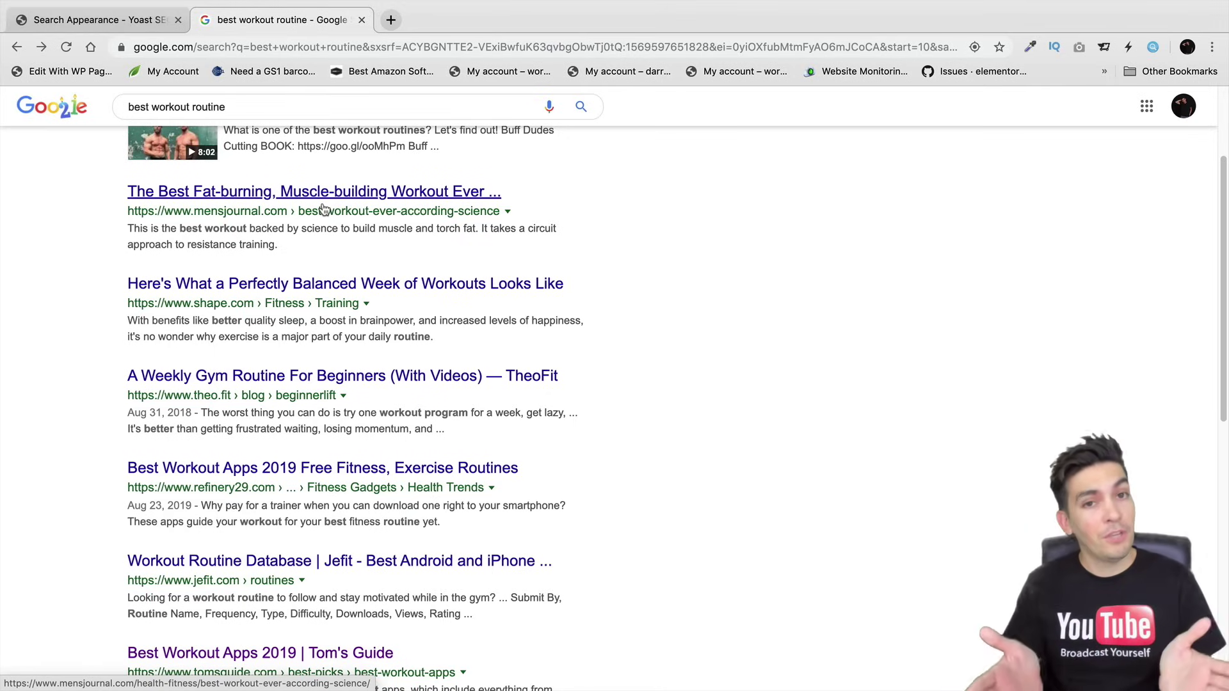
# - Remove the Page variable from the Pages SEO title template in the content type settings
pyautogui.moveTo(1223, 277); pyautogui.dragTo(1223, 367)
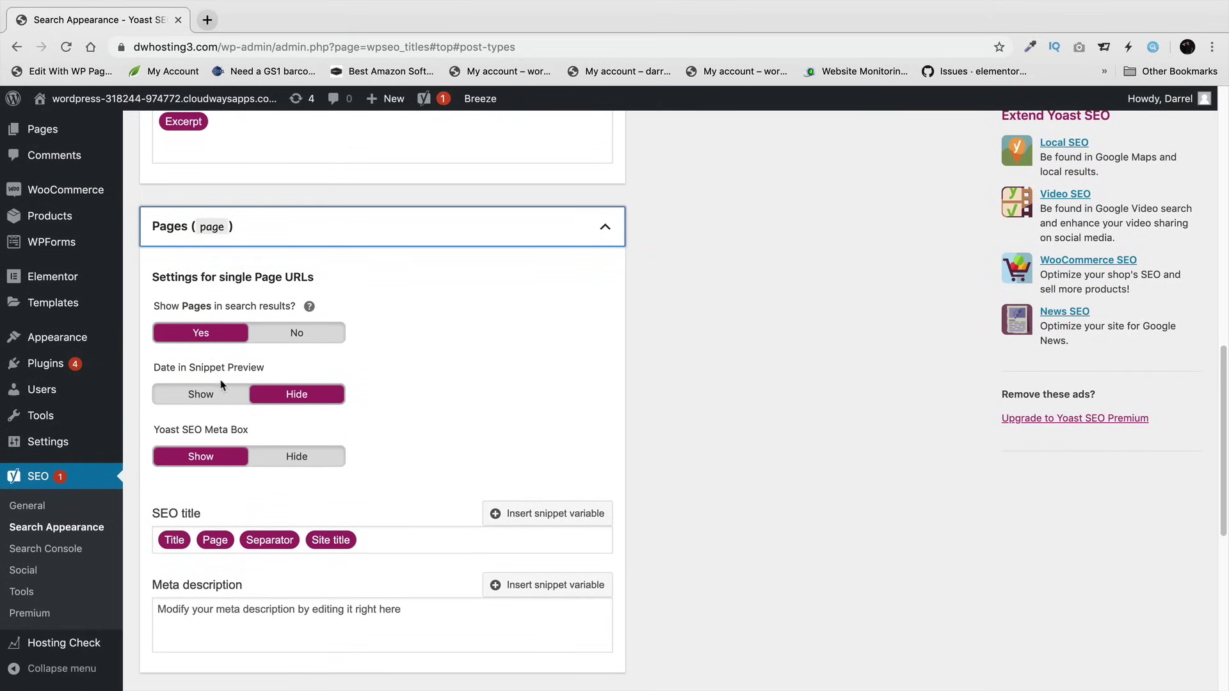
pyautogui.click(177, 370)
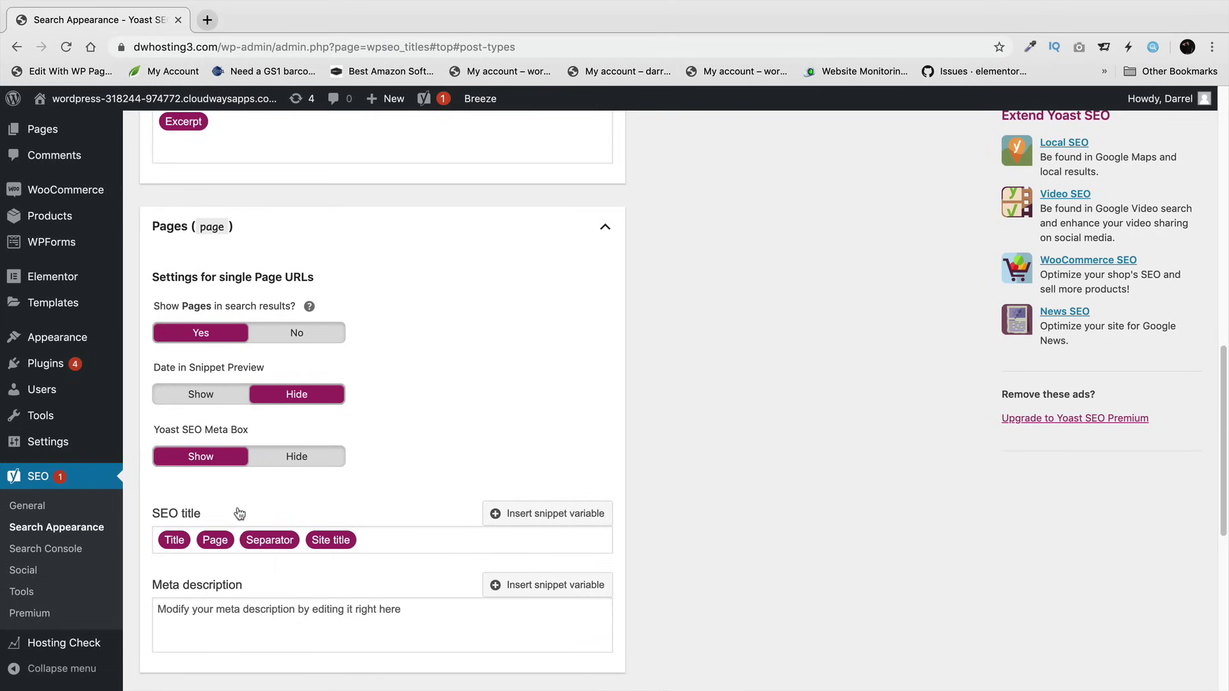
pyautogui.scroll(-3, 239, 512)
pyautogui.click(219, 440)
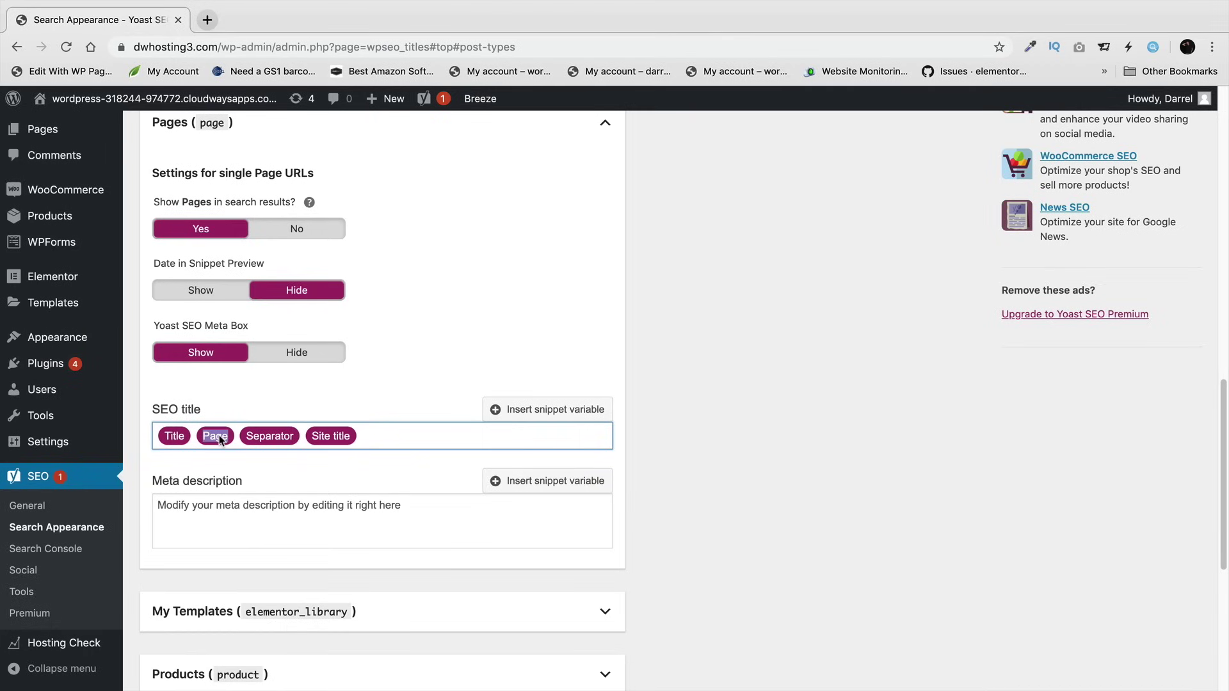
pyautogui.press('BackSpace')
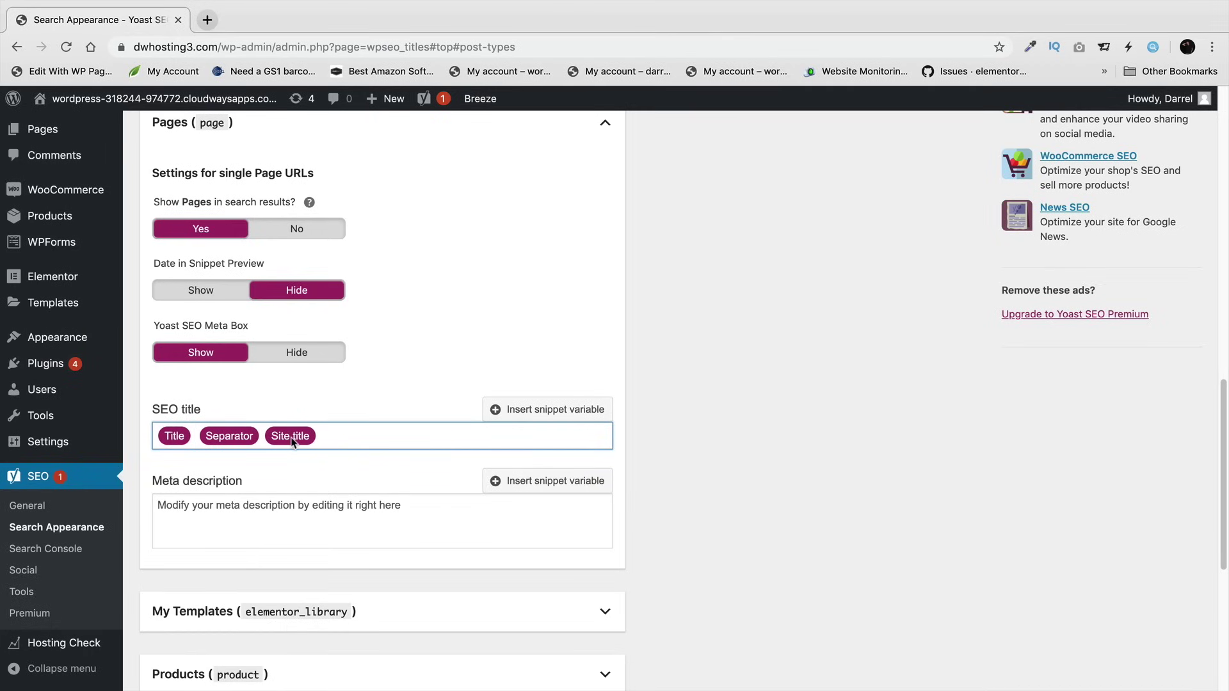
# - Enter %%excerpt%% as the meta description template for Pages
pyautogui.click(276, 516)
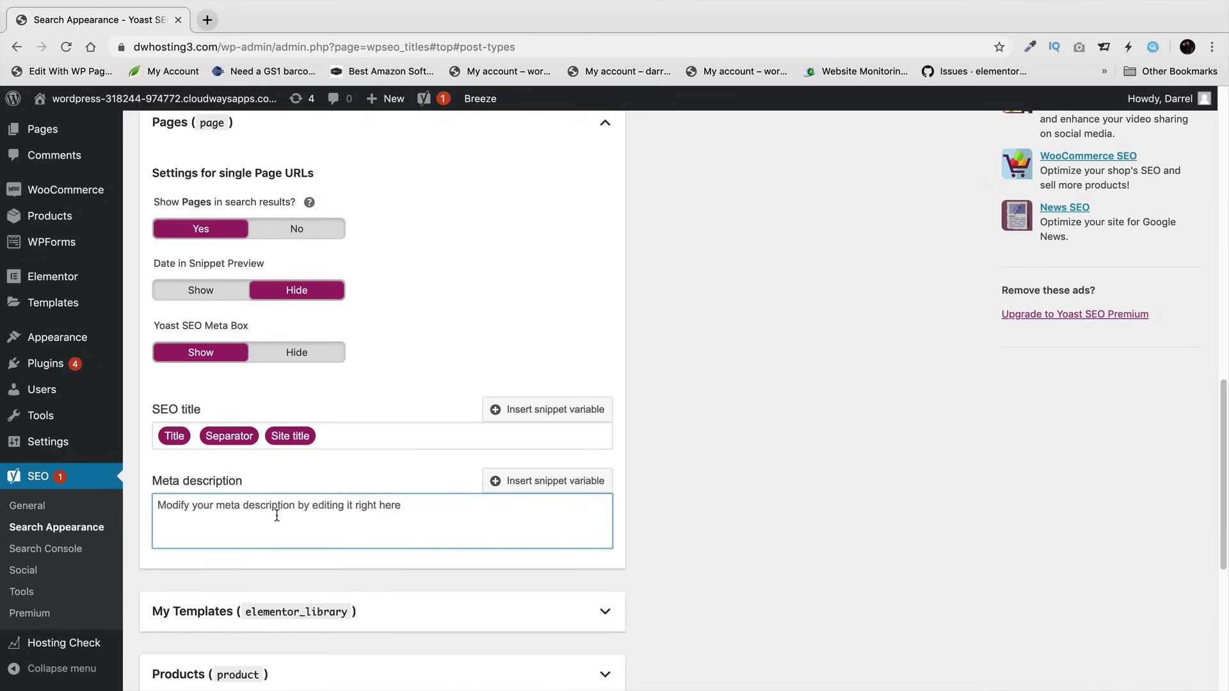
pyautogui.write('%%excerpt')
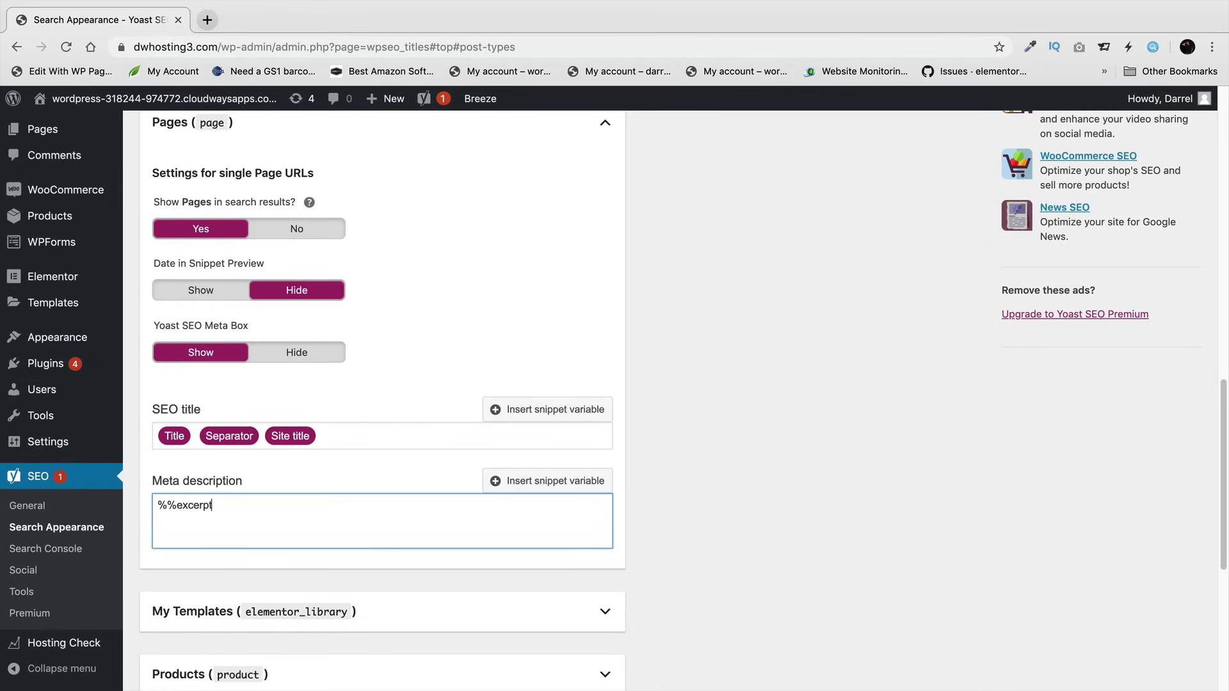
pyautogui.write('%%')
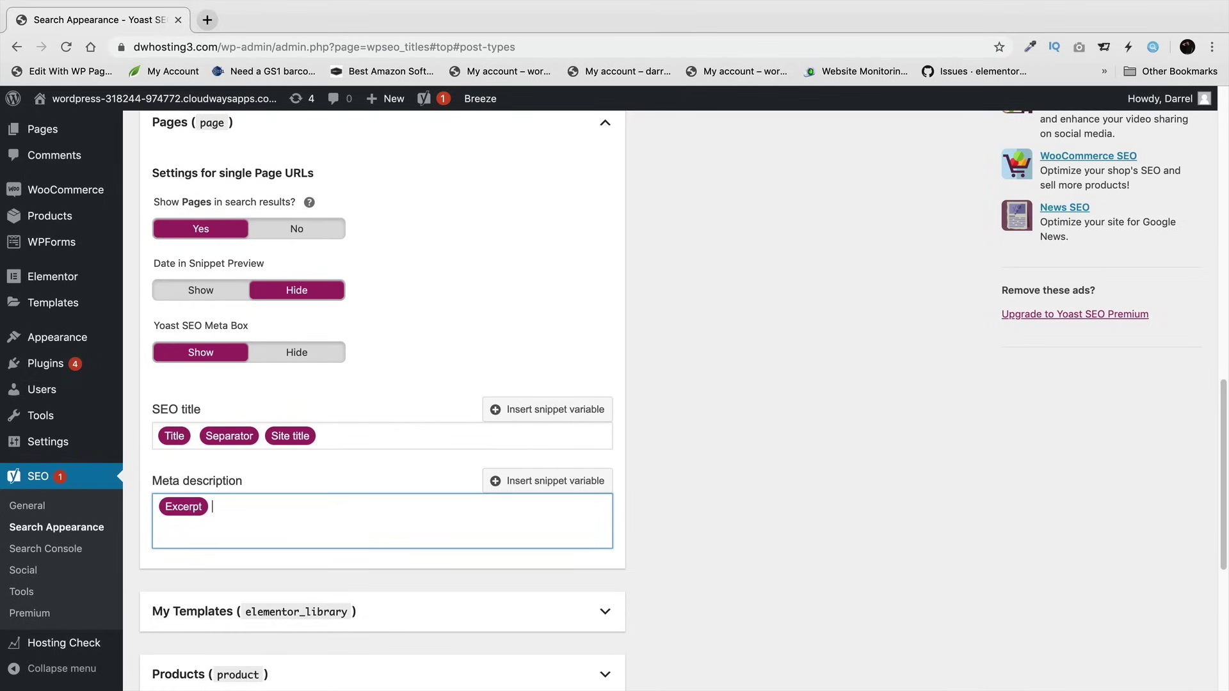
# - Expand the My Templates content type to check its search result settings, and collapse it again
pyautogui.scroll(-3, 272, 499)
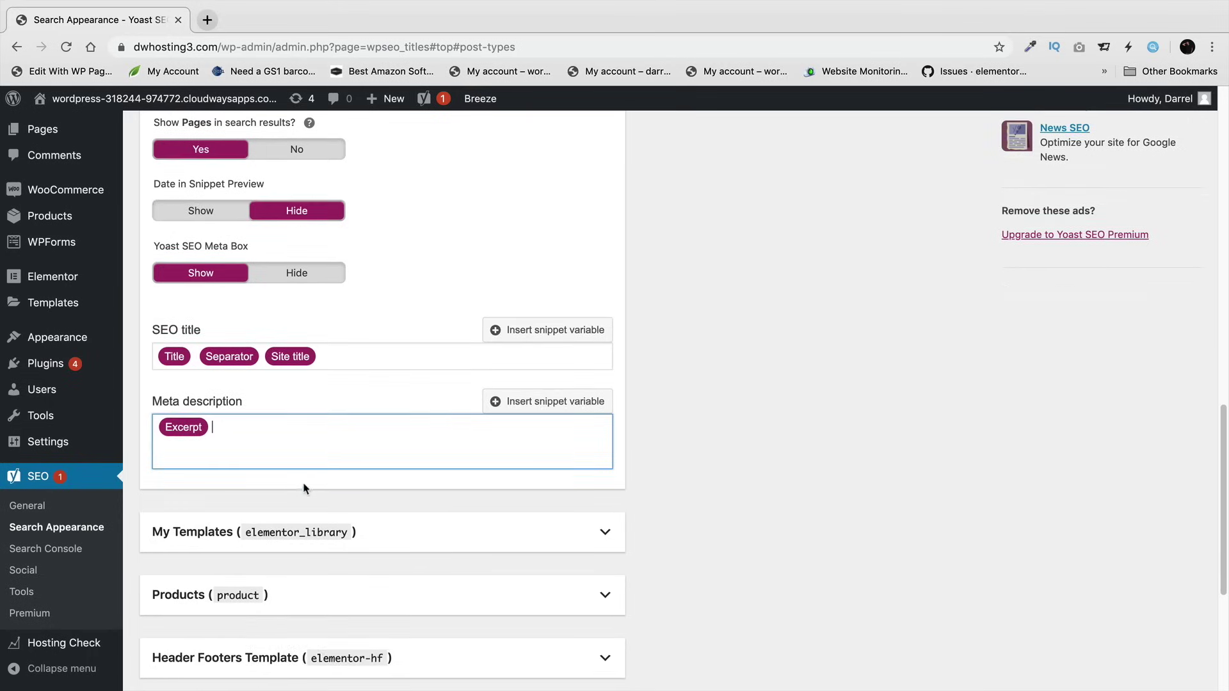
pyautogui.click(605, 424)
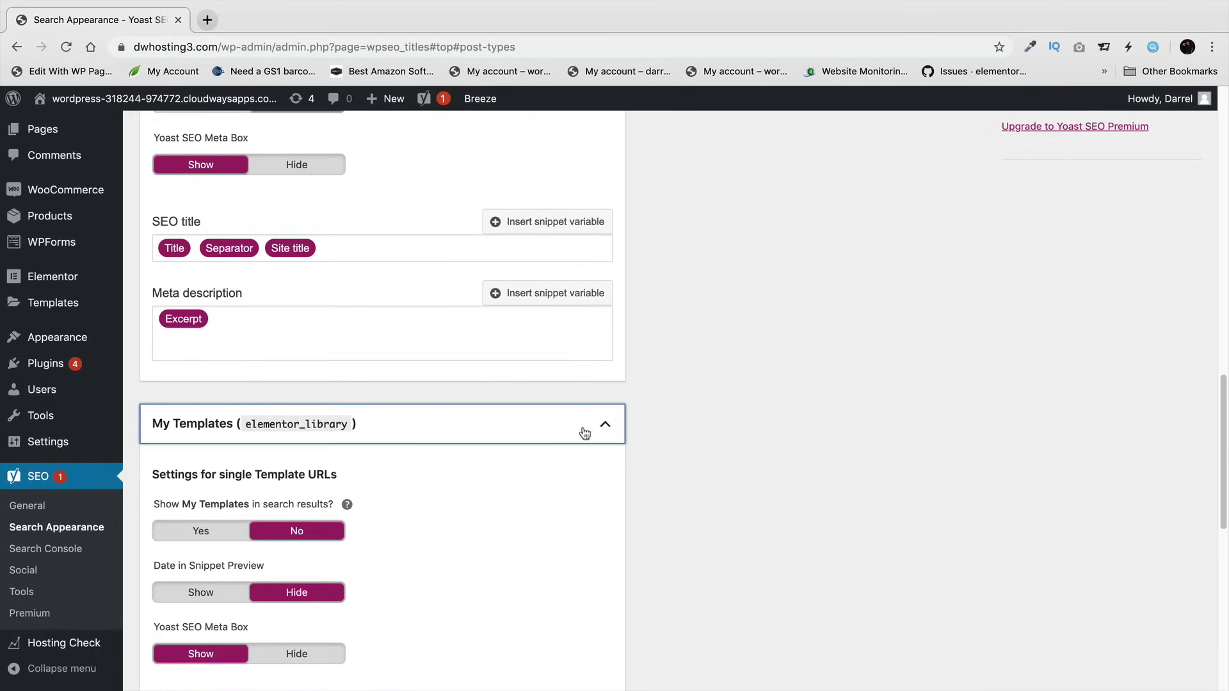
pyautogui.scroll(-1, 443, 500)
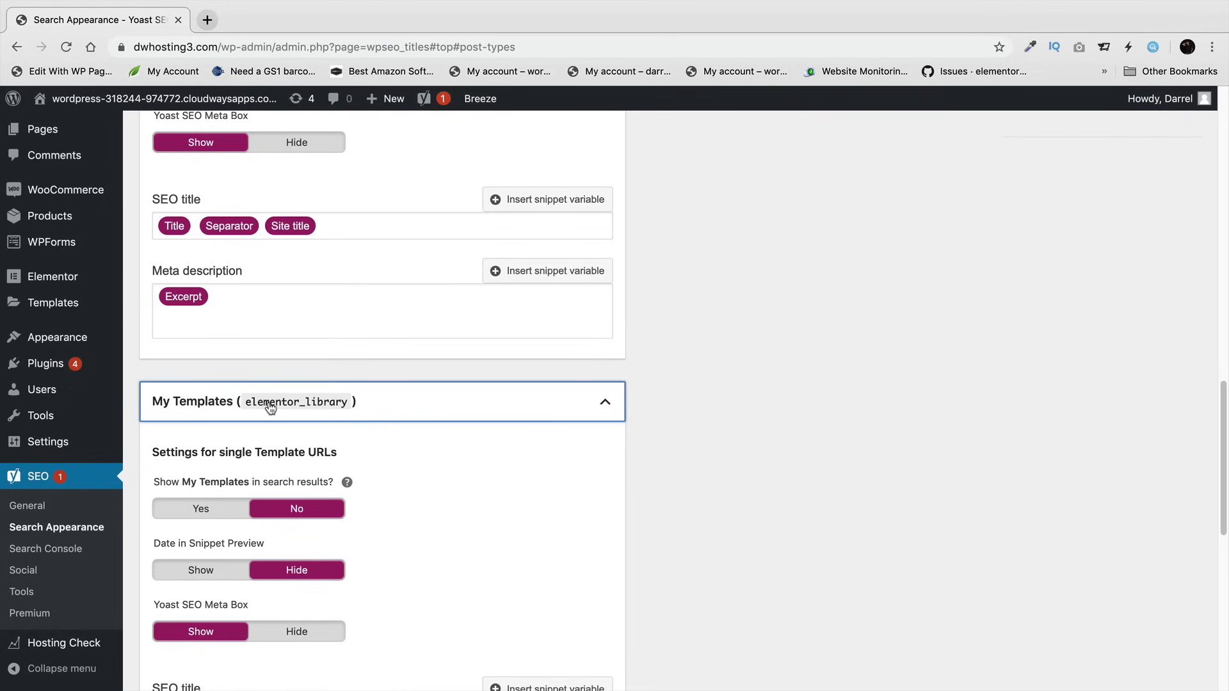
pyautogui.click(600, 402)
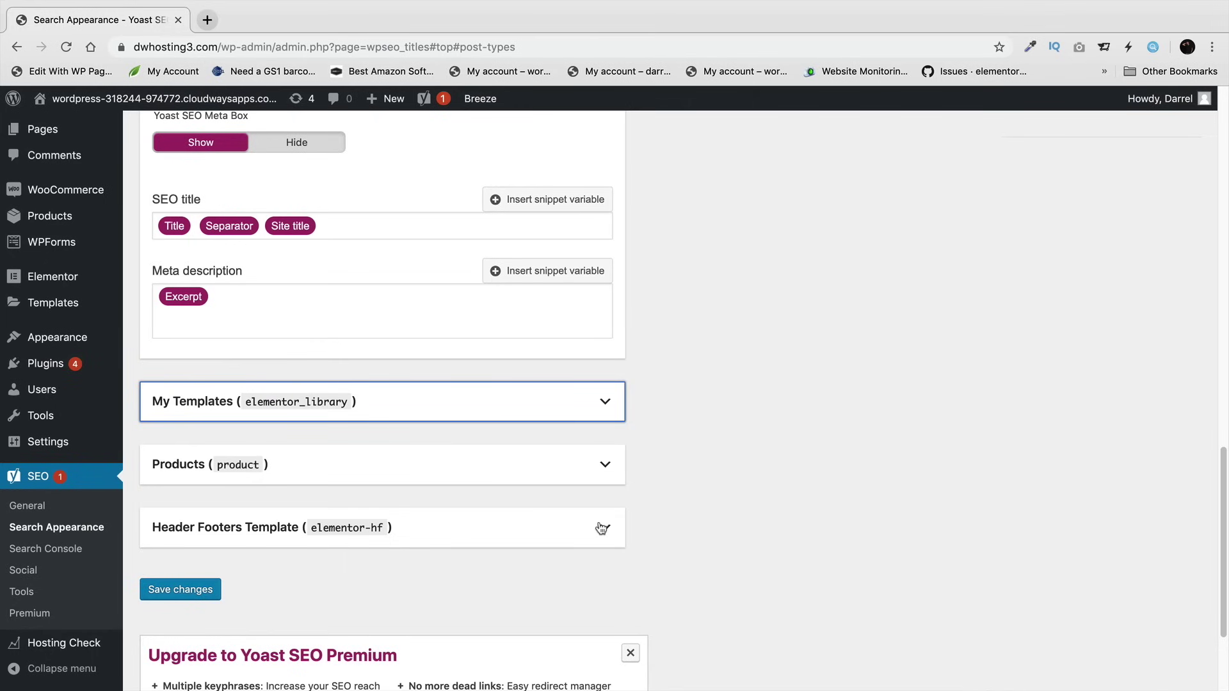
# - Exclude the Header Footers Template content type from search results by setting its search visibility to No
pyautogui.scroll(-2, 599, 524)
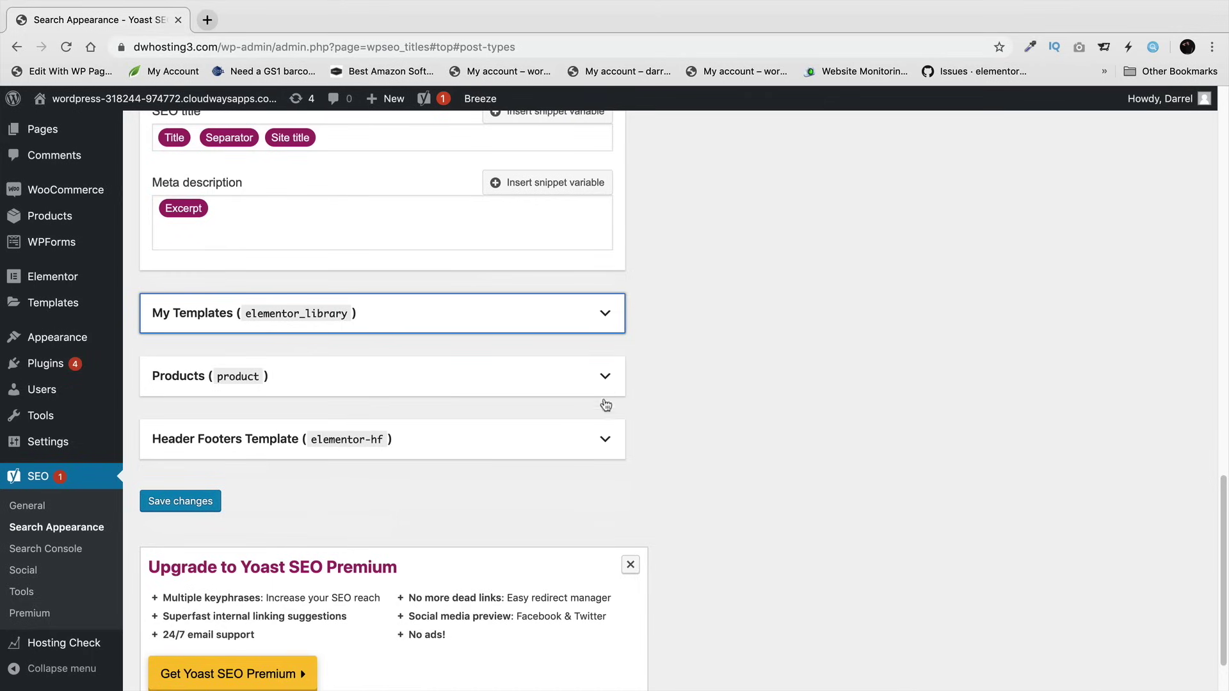
pyautogui.click(603, 439)
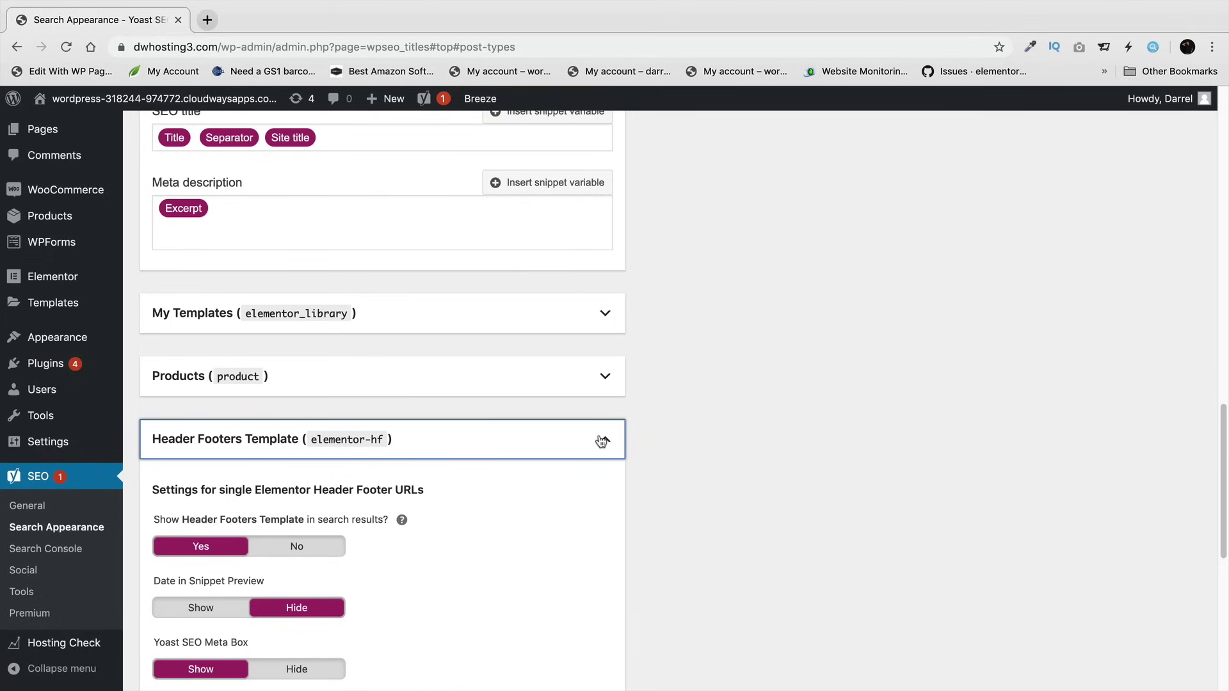
pyautogui.click(324, 546)
pyautogui.scroll(-1, 449, 535)
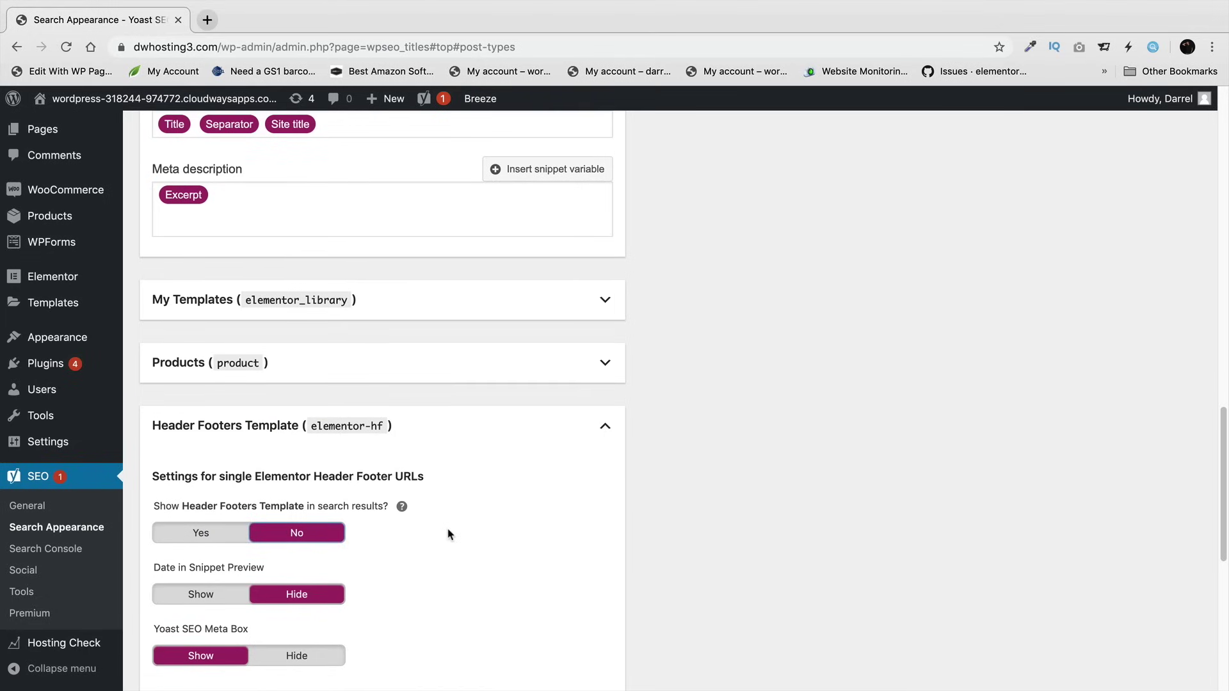
pyautogui.scroll(-1, 449, 534)
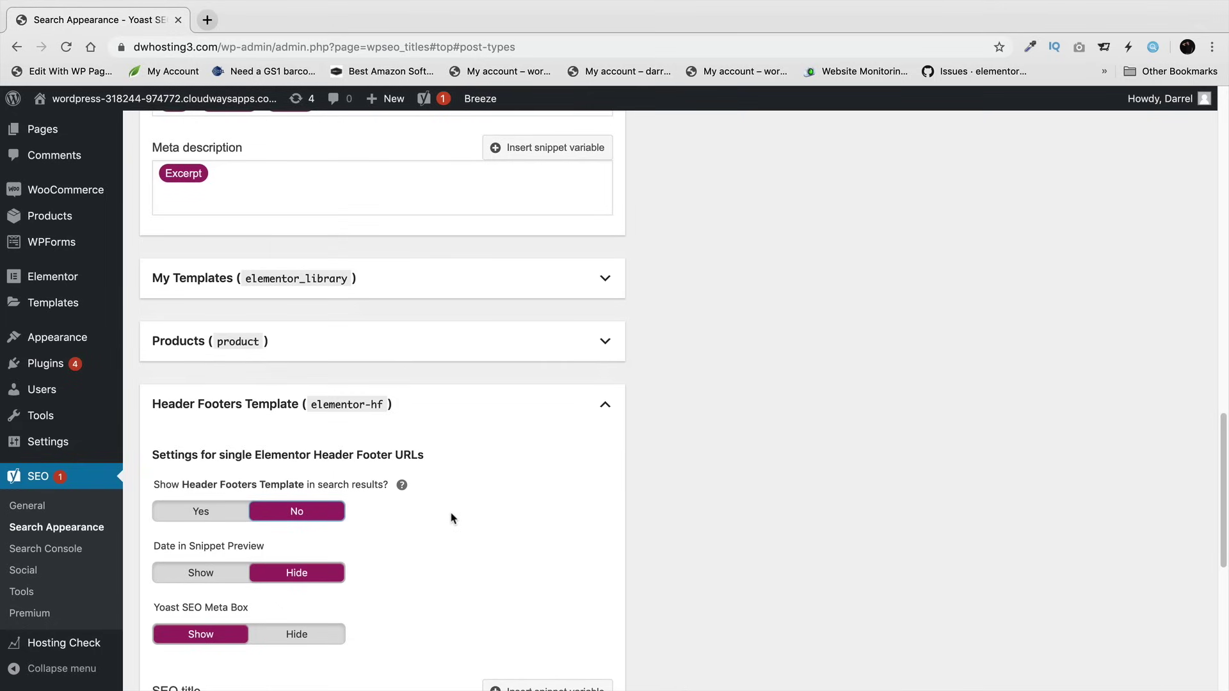
# - Expand the Products content type and review its search visibility, snippet date, SEO title and meta description settings
pyautogui.click(604, 346)
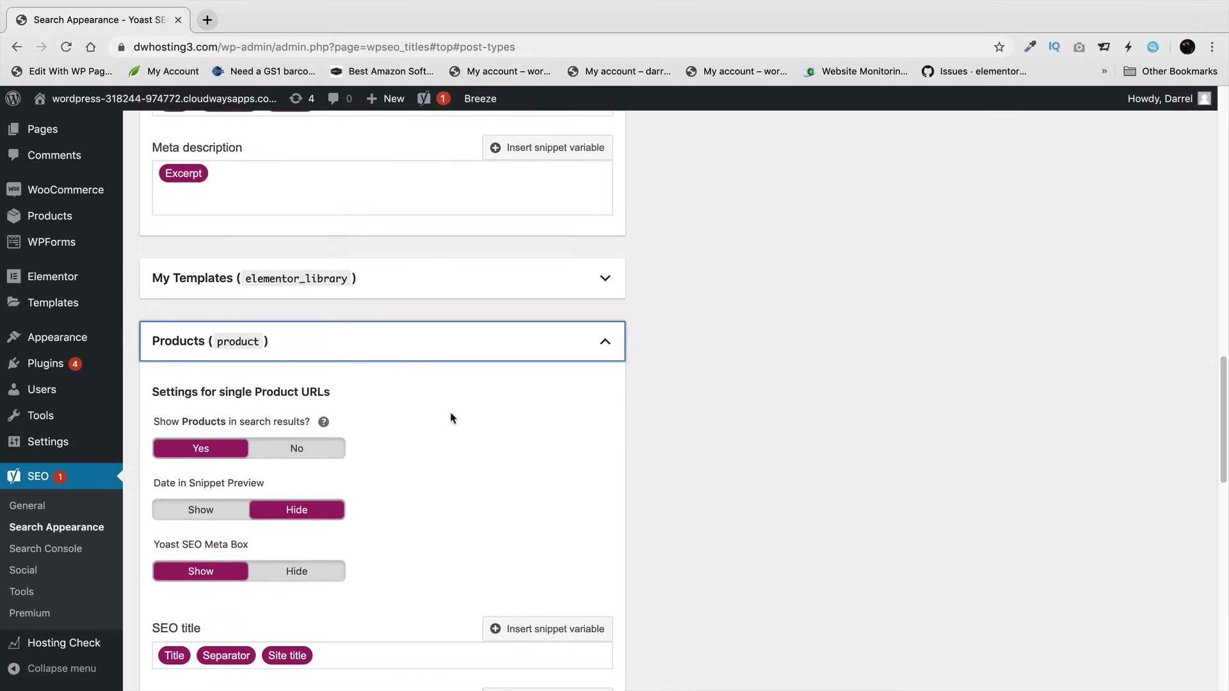
pyautogui.scroll(-5, 448, 419)
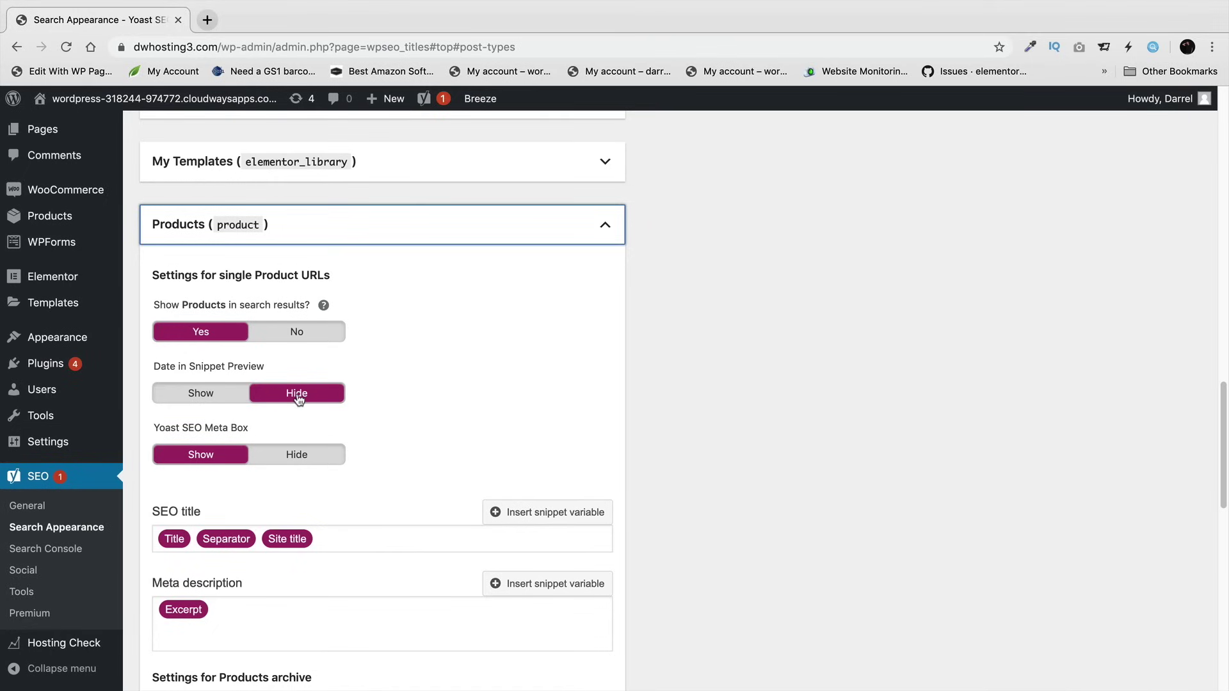
pyautogui.scroll(-2, 211, 456)
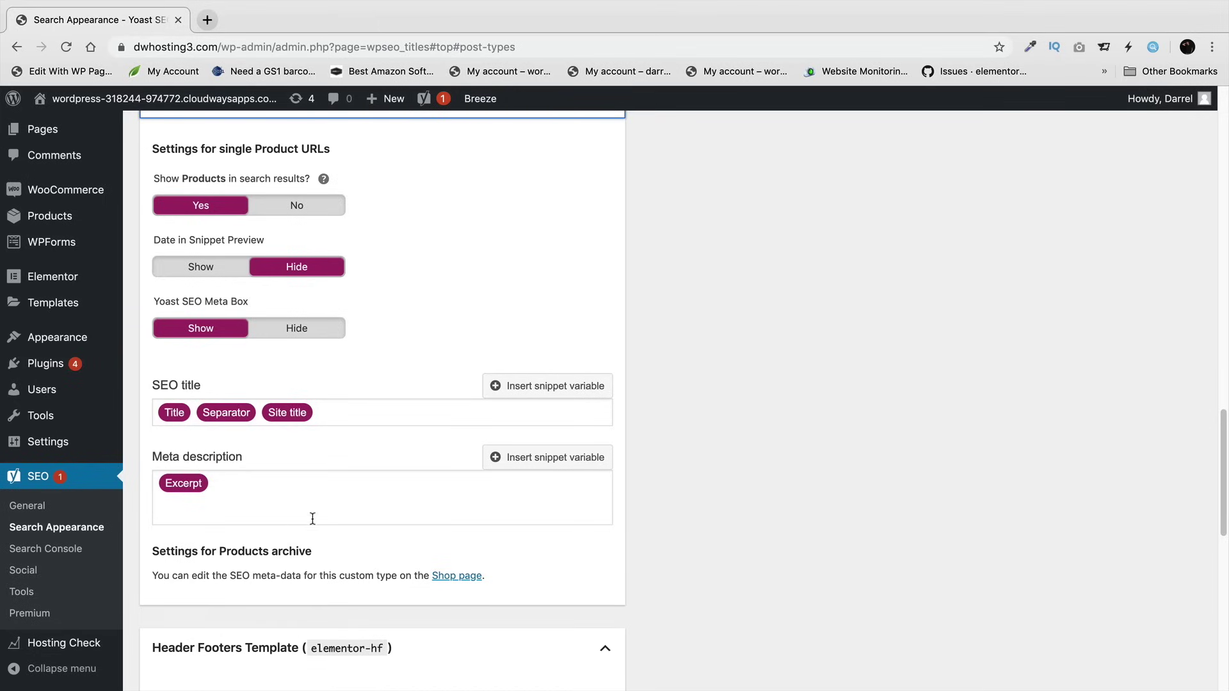
pyautogui.scroll(-5, 332, 488)
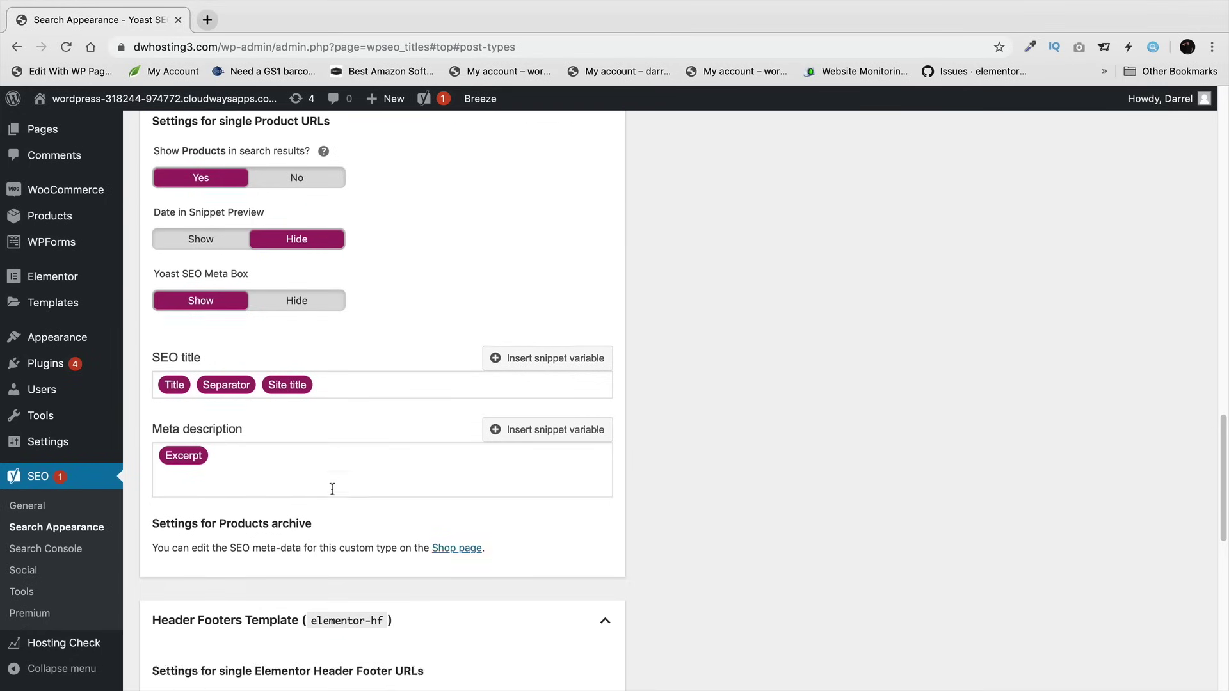
# - Collapse the Header Footers Template section and save the content type settings
pyautogui.scroll(-2, 332, 493)
pyautogui.click(606, 331)
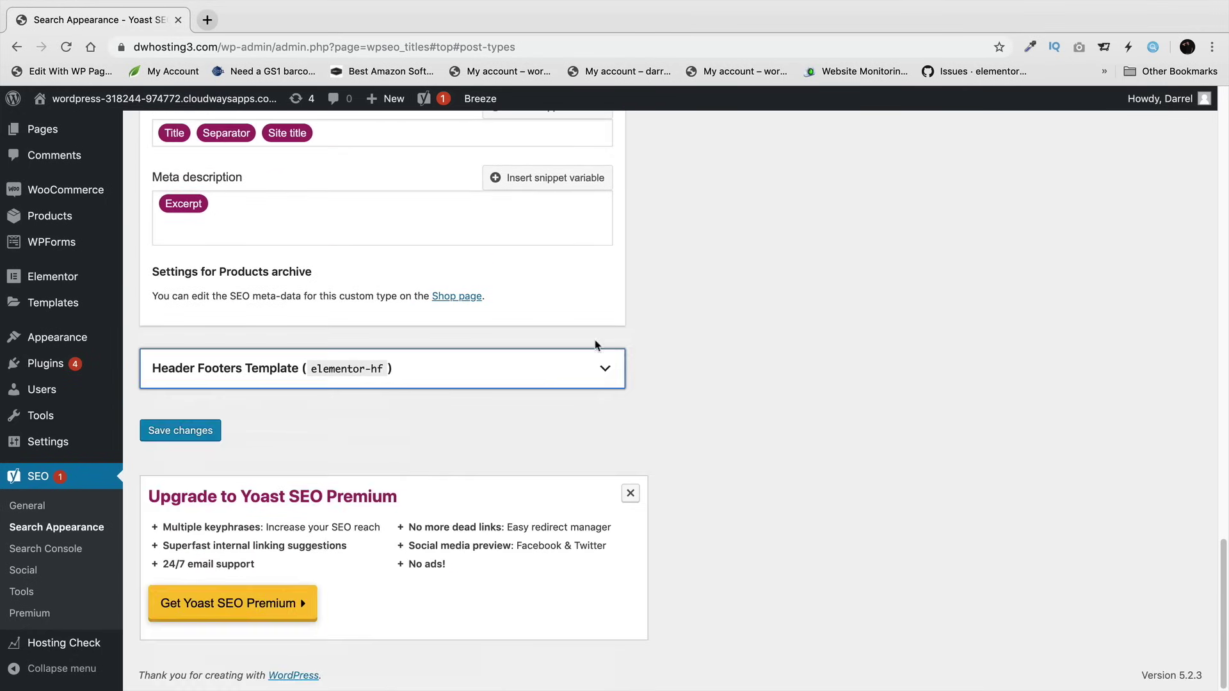
pyautogui.click(211, 431)
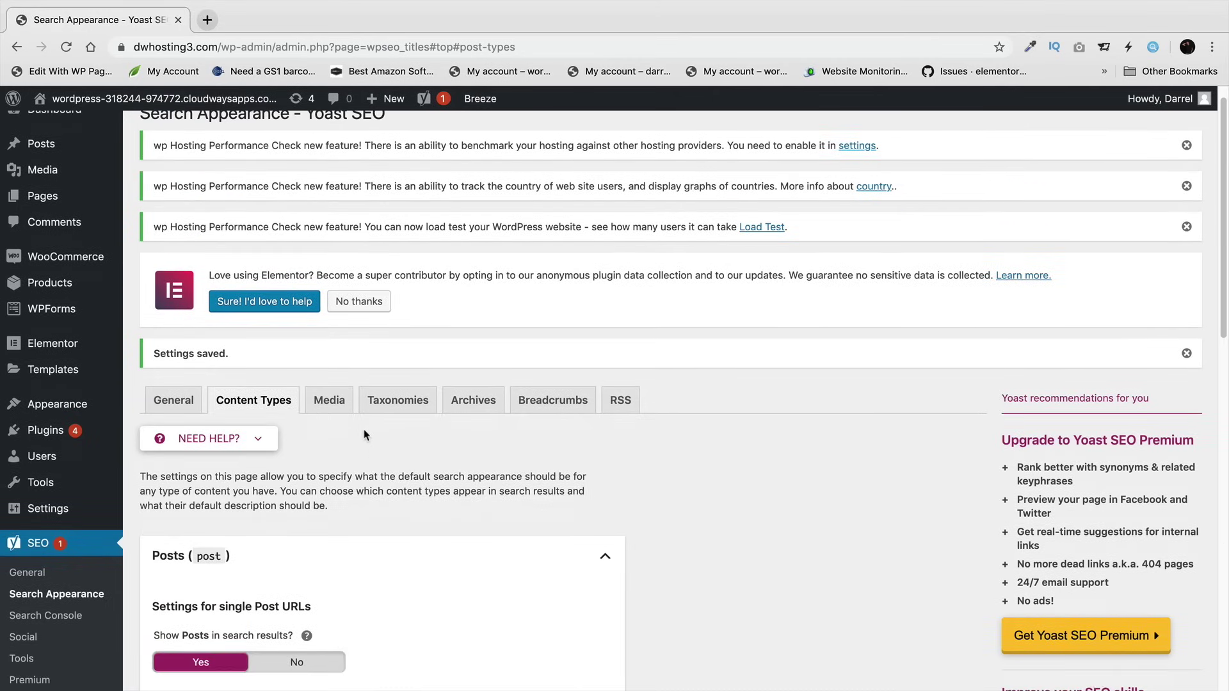
# - Check the attachment URL redirect in the Media search appearance settings and save them with Yes selected
pyautogui.click(343, 404)
pyautogui.scroll(-1, 420, 502)
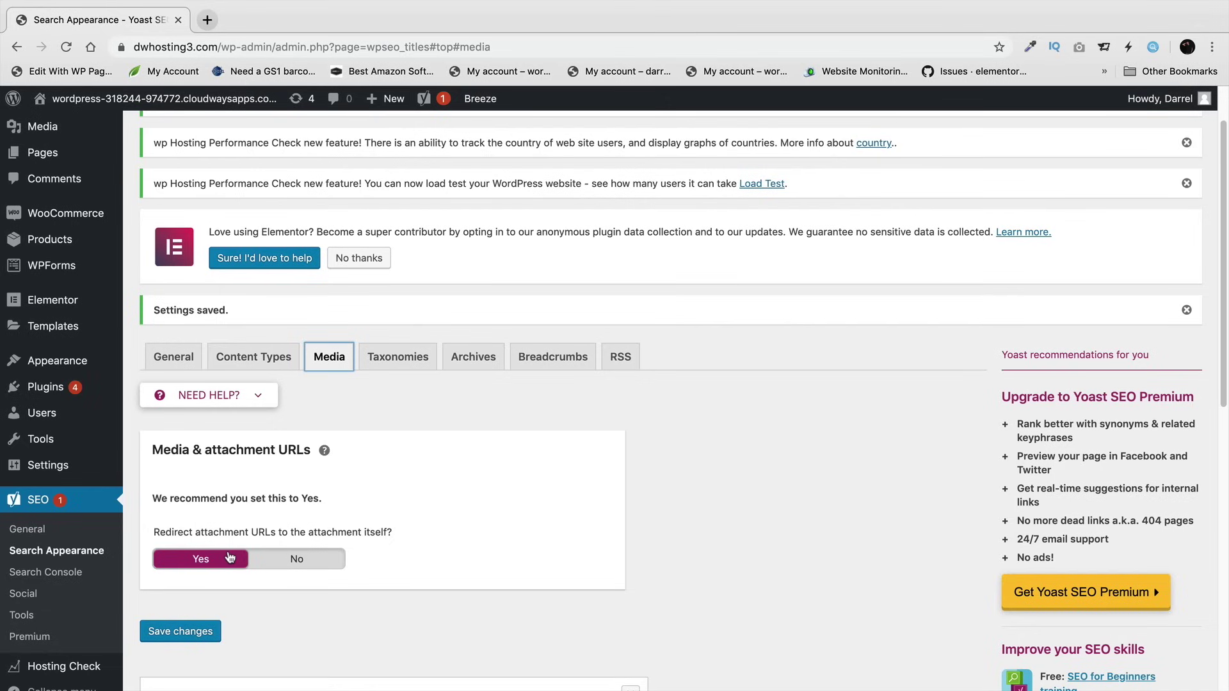
pyautogui.click(195, 633)
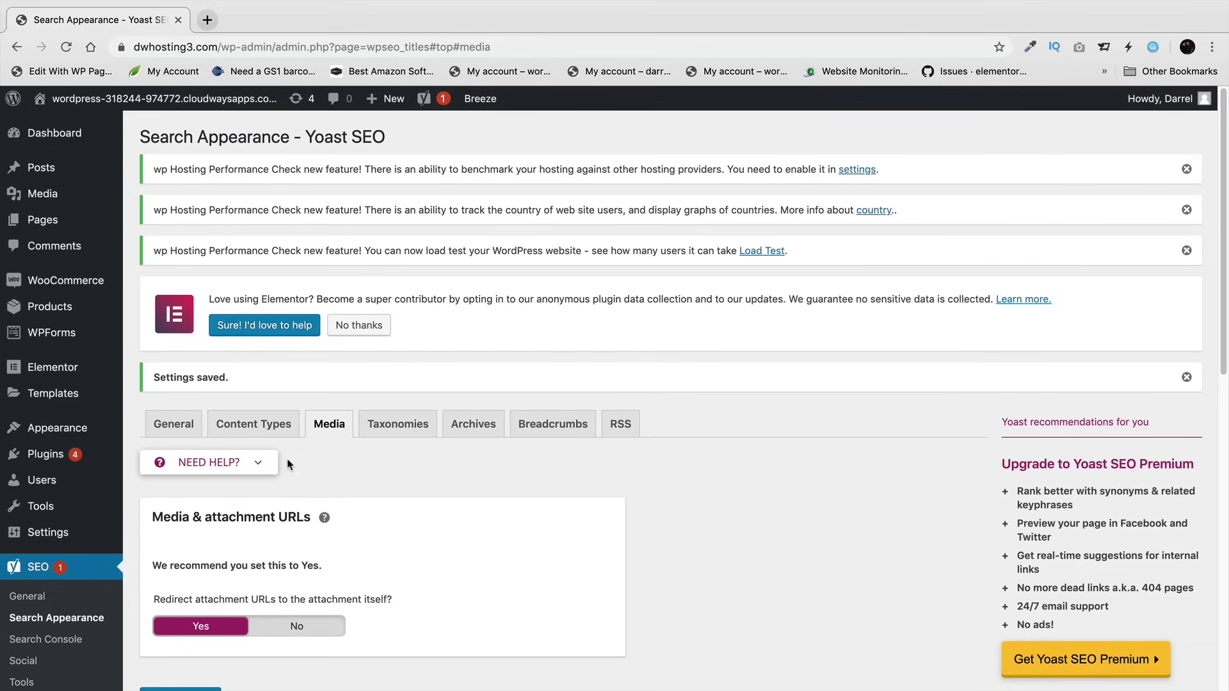
# - Delete the word Archives from the Categories SEO title template in the taxonomy settings
pyautogui.click(397, 424)
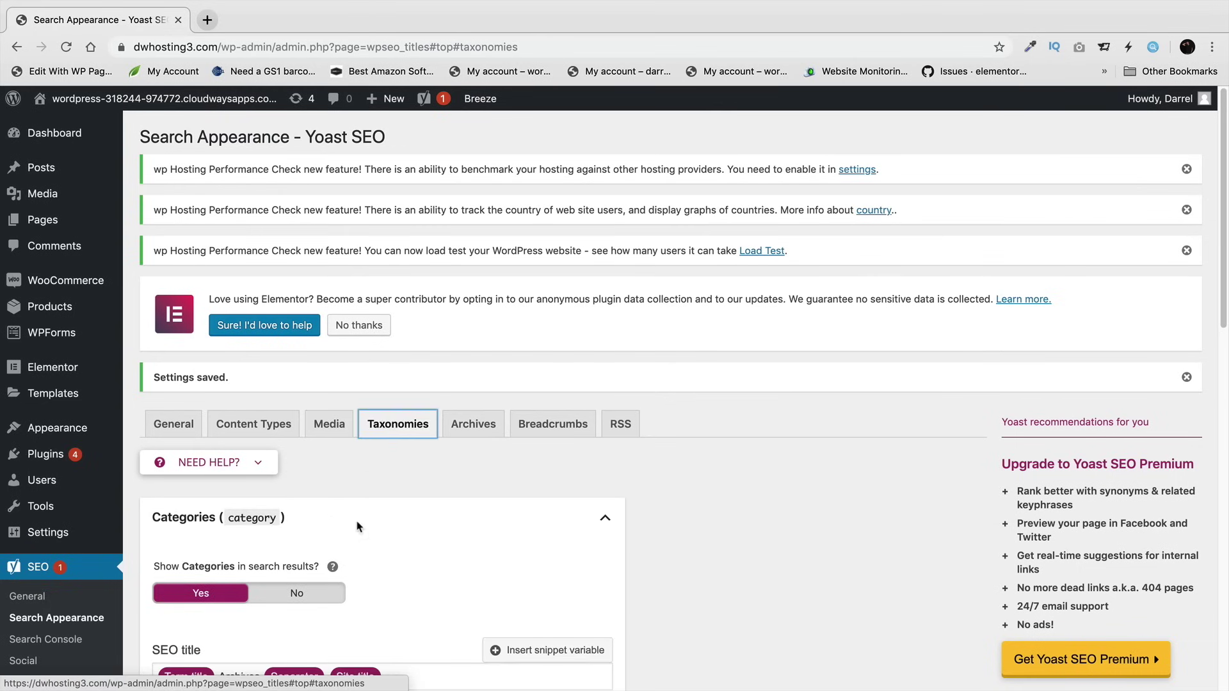
pyautogui.scroll(-4, 356, 532)
pyautogui.click(248, 443)
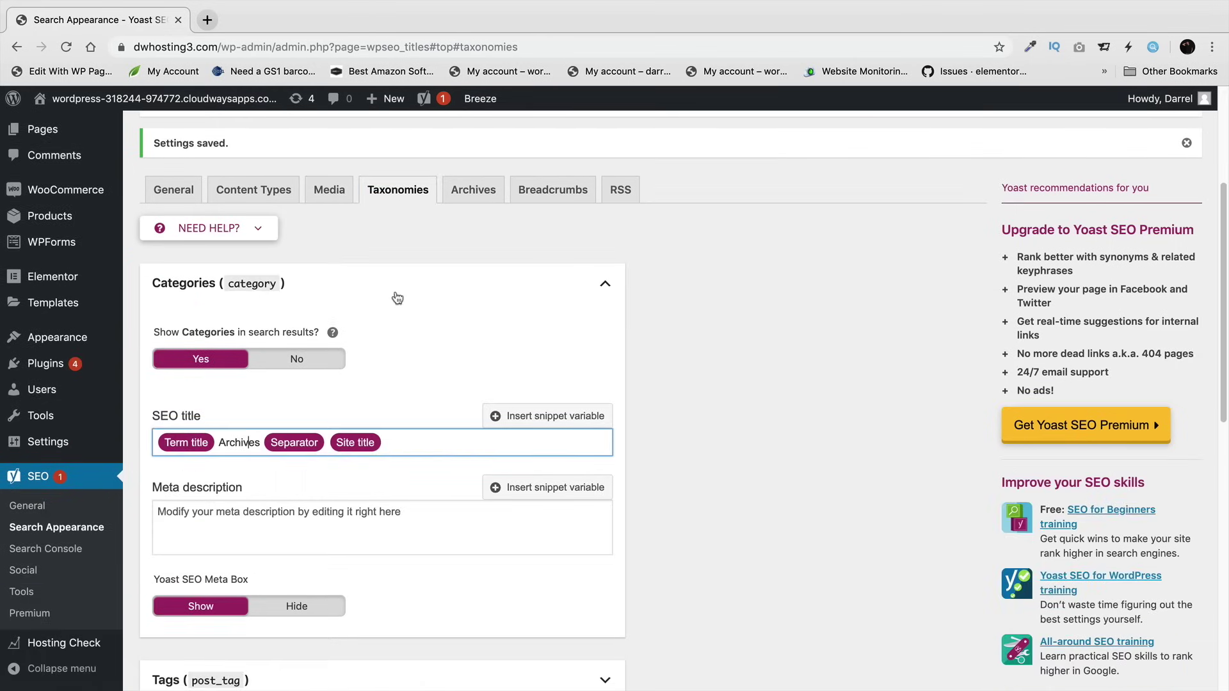
pyautogui.doubleClick(242, 448)
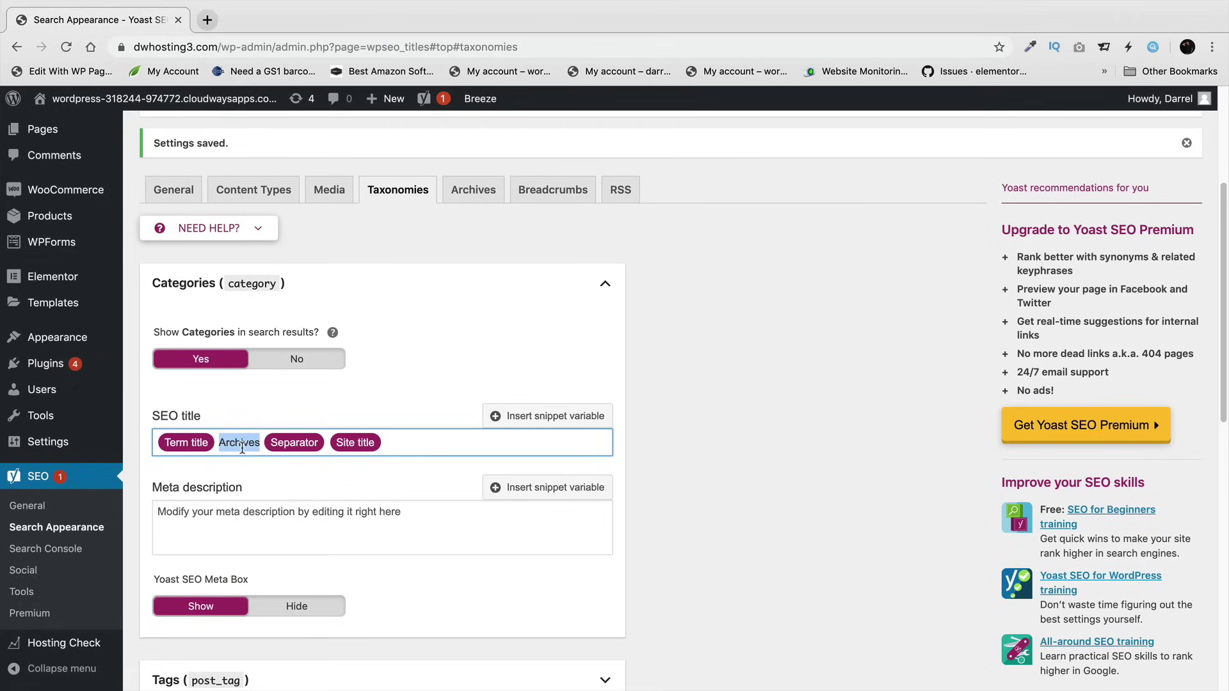
pyautogui.press('BackSpace')
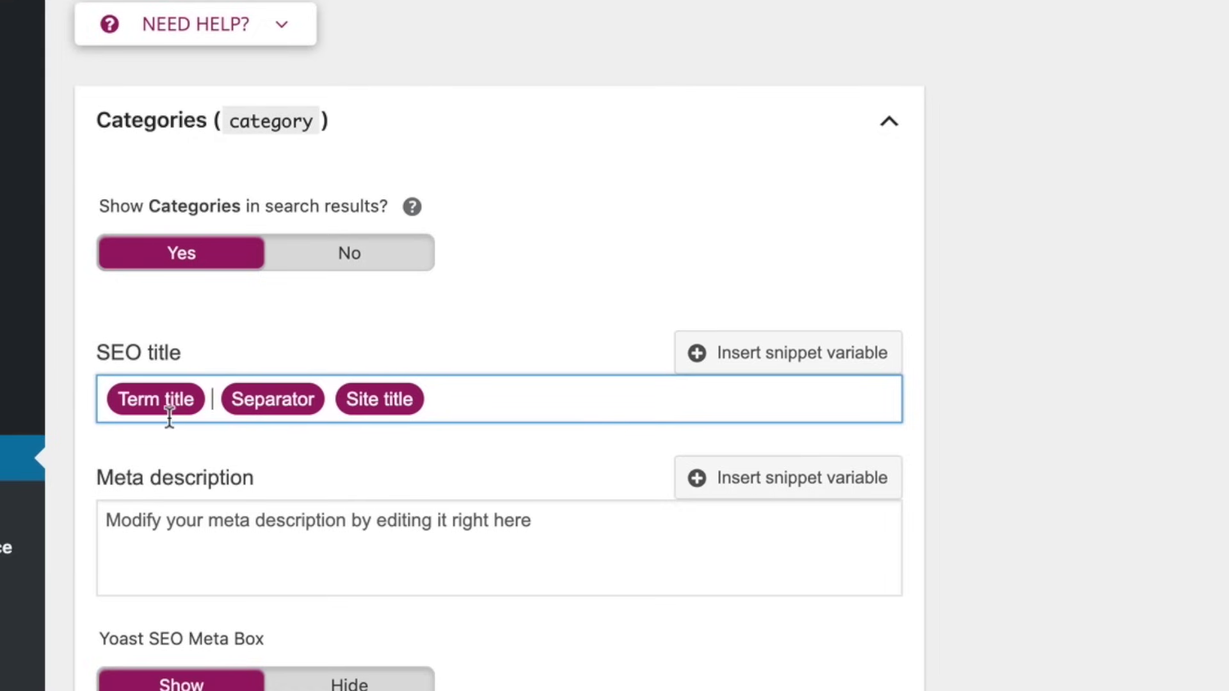
# - Set the Categories meta description template to the Excerpt variable by entering %%excerpt%%
pyautogui.click(219, 536)
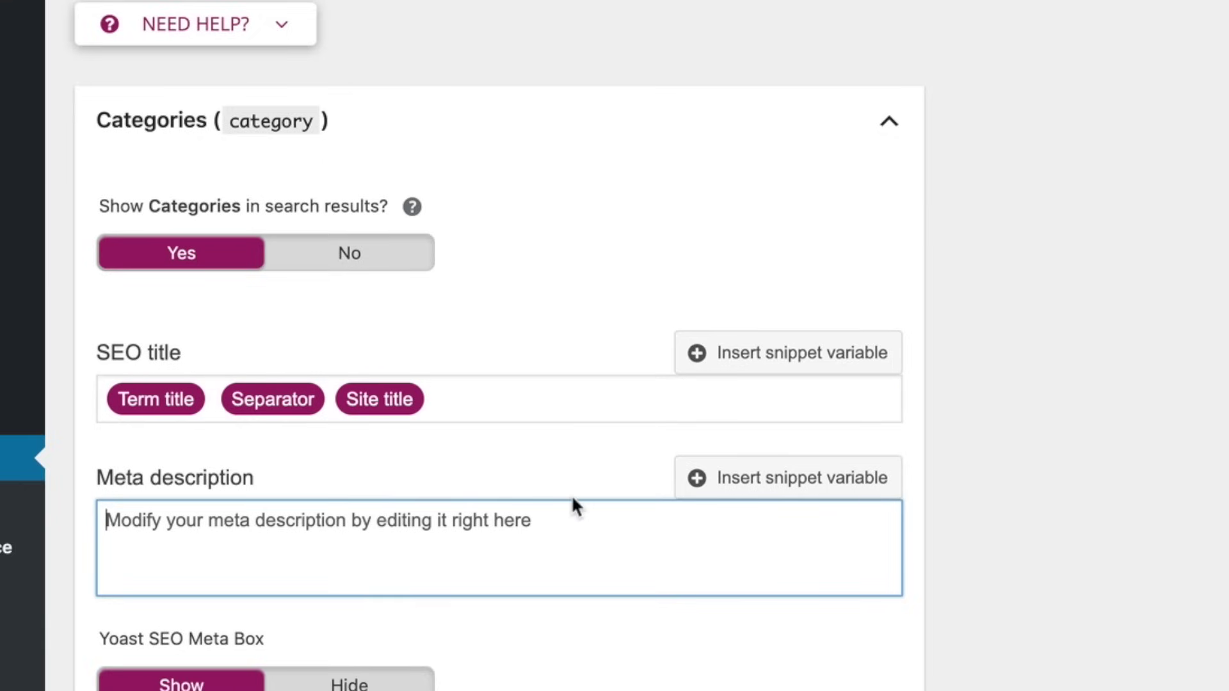
pyautogui.write('%%excerpt')
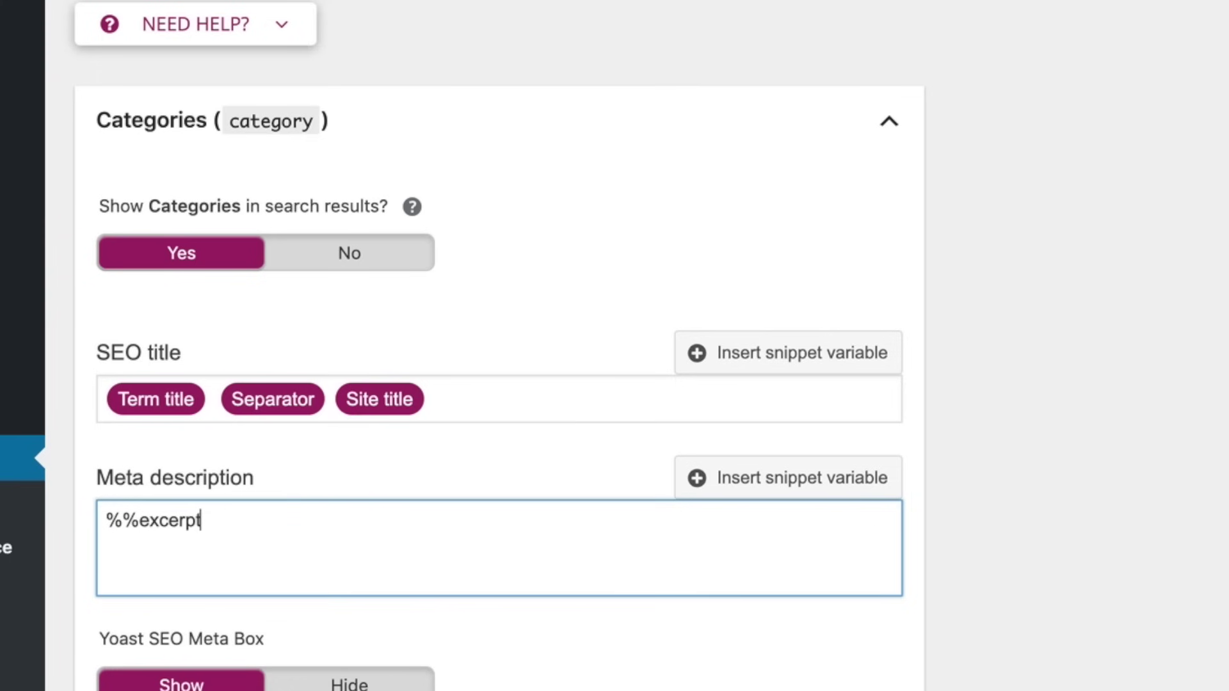
pyautogui.write('%%')
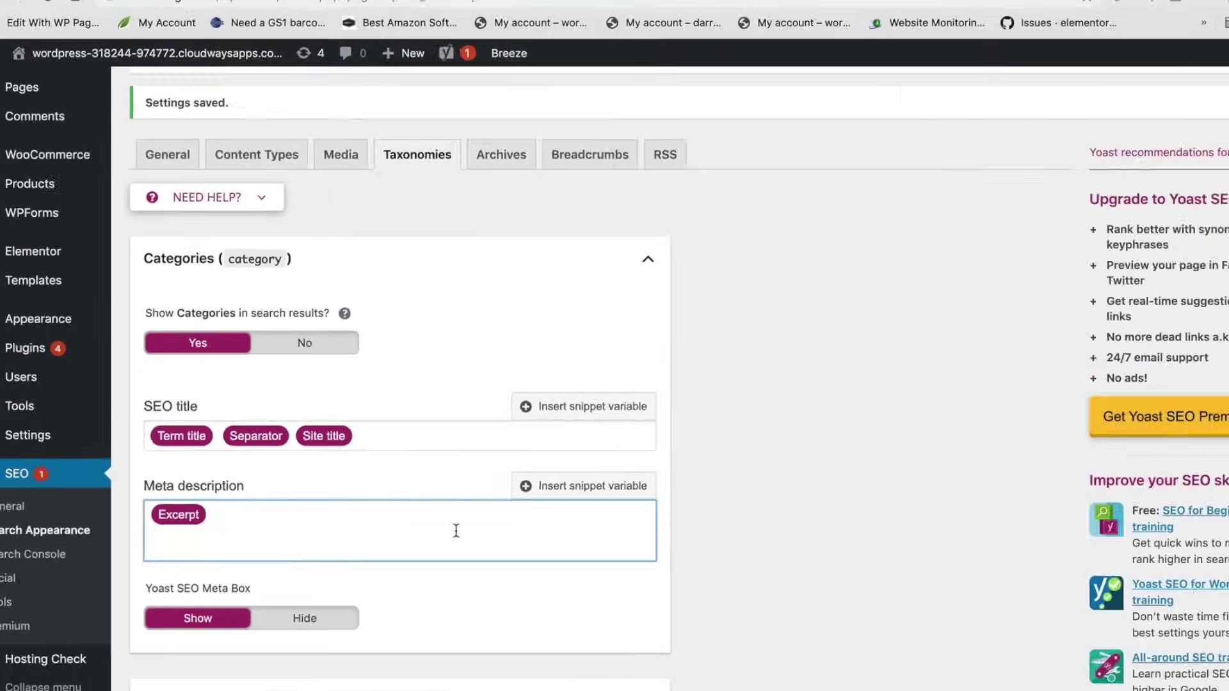
# - Review the search visibility settings of the Tags and Formats taxonomies, collapsing the Tags section after checking it
pyautogui.scroll(-5, 580, 567)
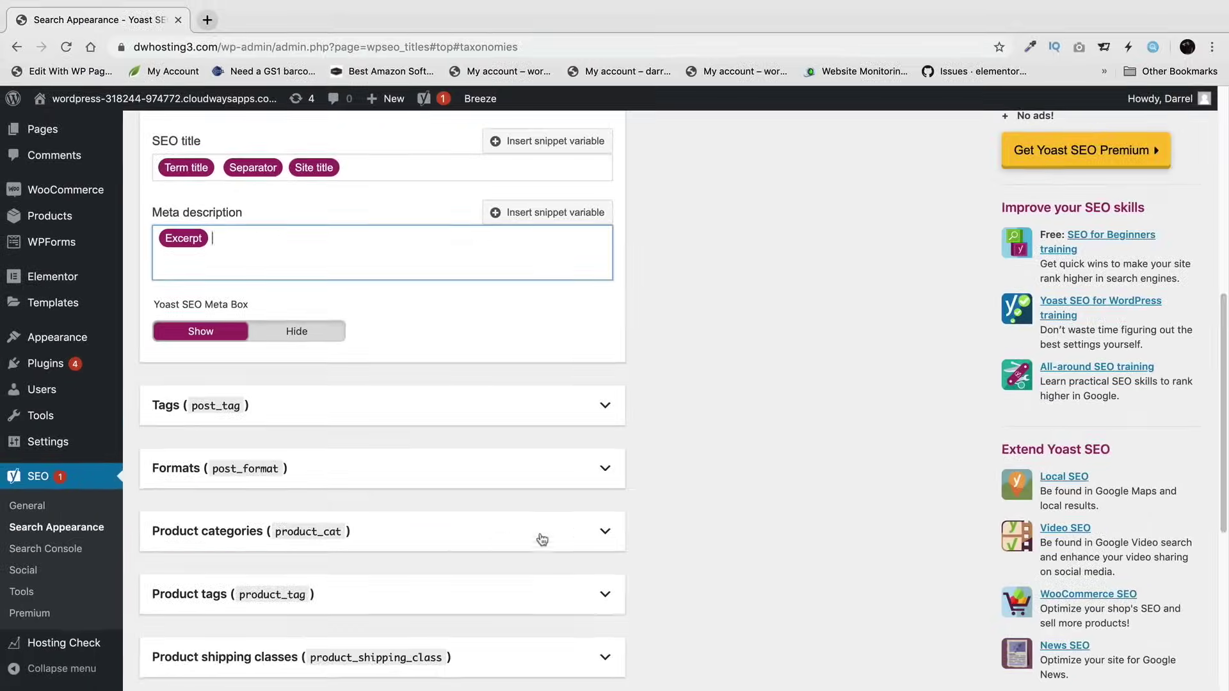
pyautogui.click(597, 420)
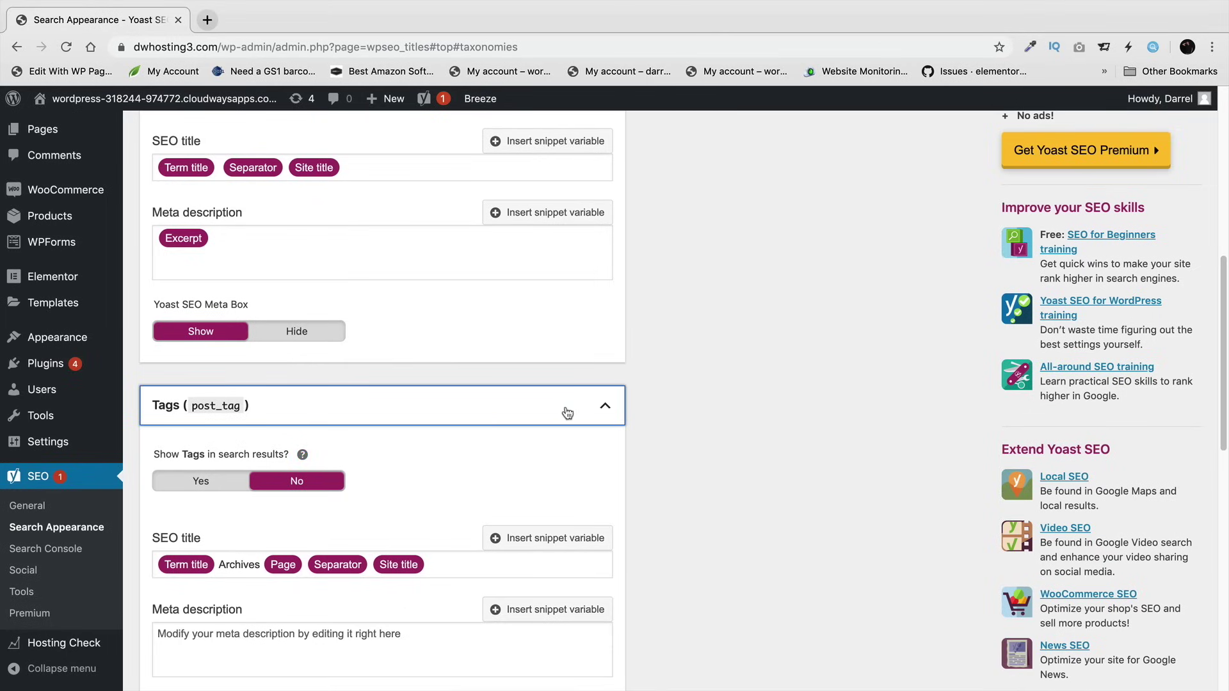
pyautogui.click(605, 408)
pyautogui.click(605, 471)
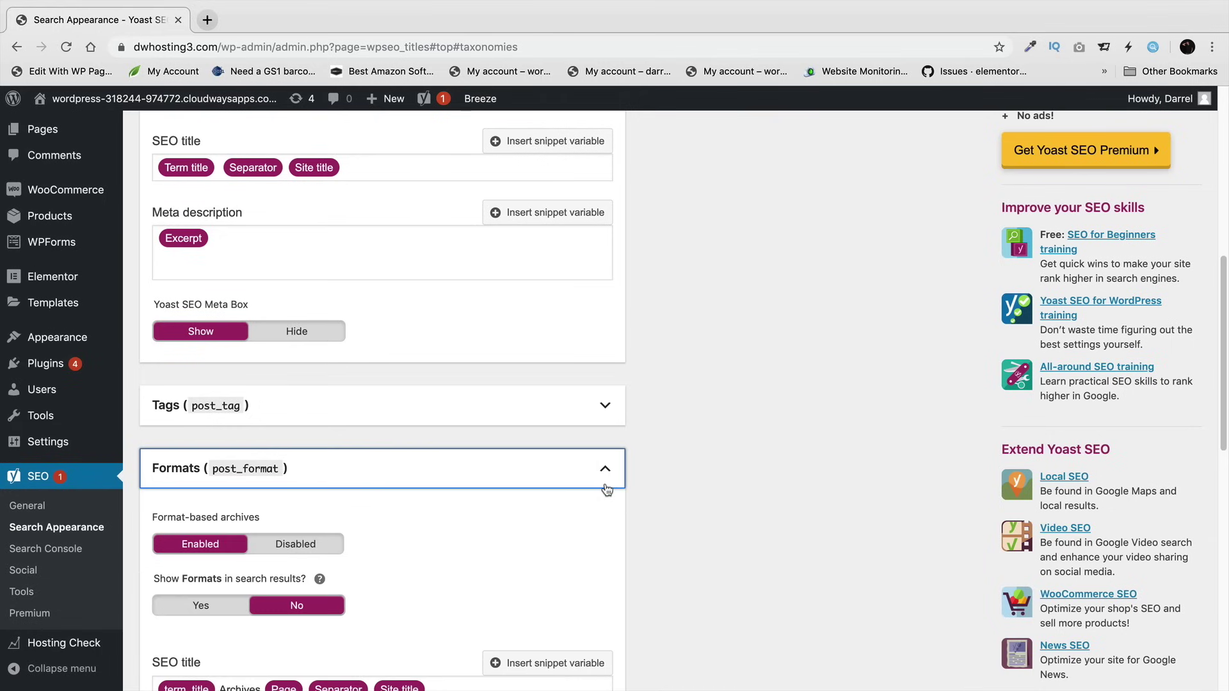
pyautogui.scroll(-3, 604, 481)
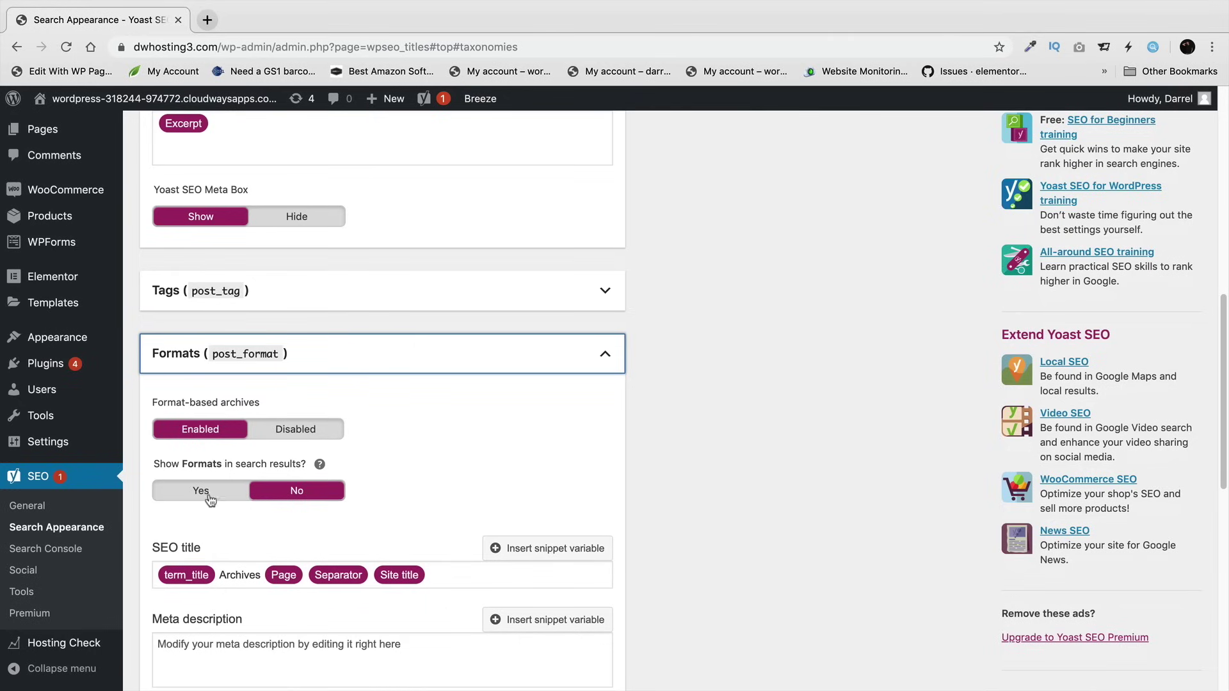
pyautogui.moveTo(188, 464); pyautogui.dragTo(293, 467)
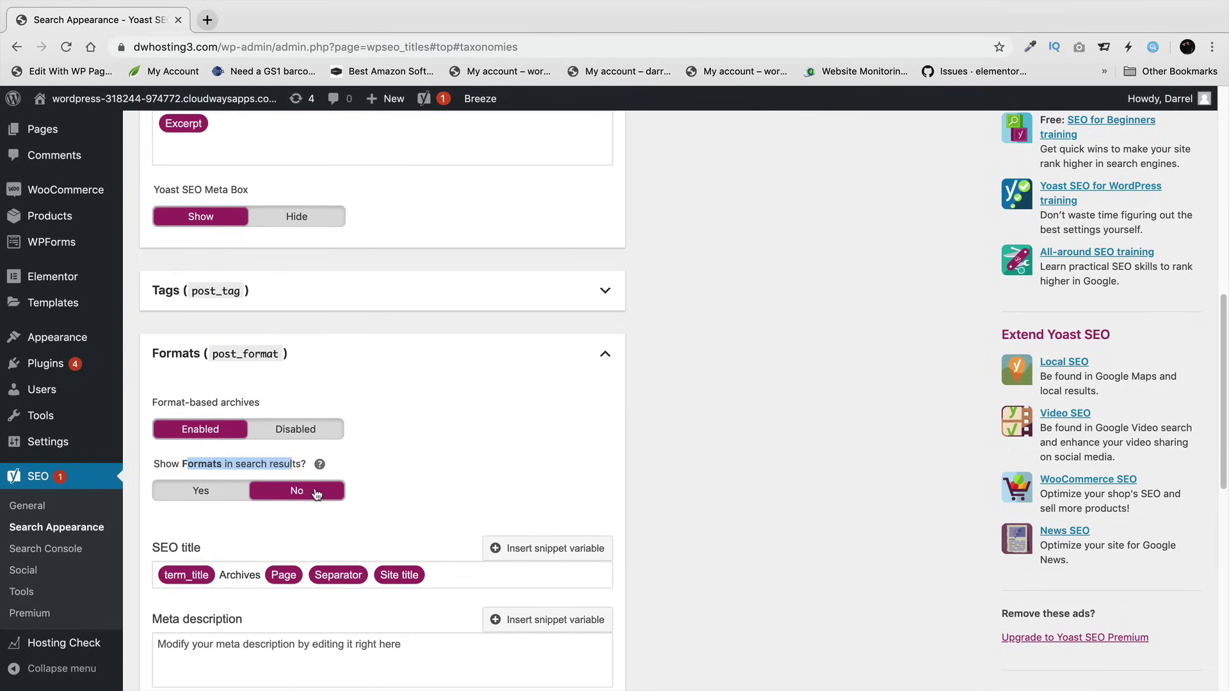
# - Expand the Product categories taxonomy and delete the word Archives from its SEO title template
pyautogui.scroll(-5, 346, 490)
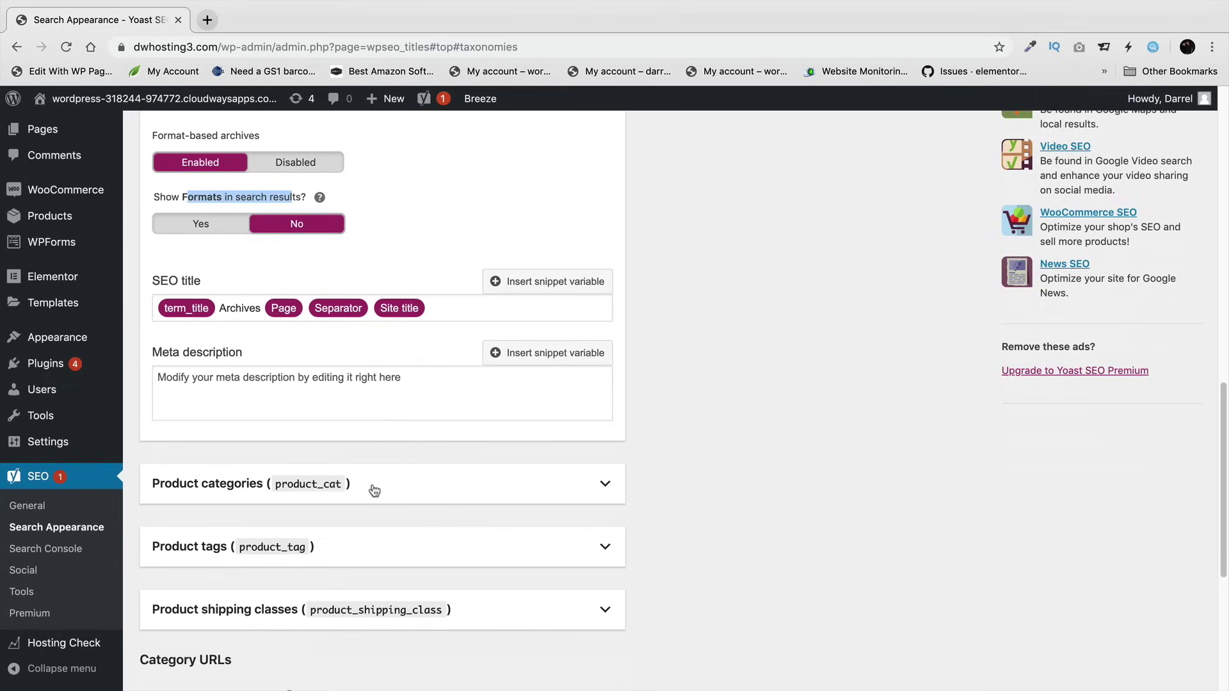
pyautogui.click(604, 484)
pyautogui.scroll(-2, 599, 483)
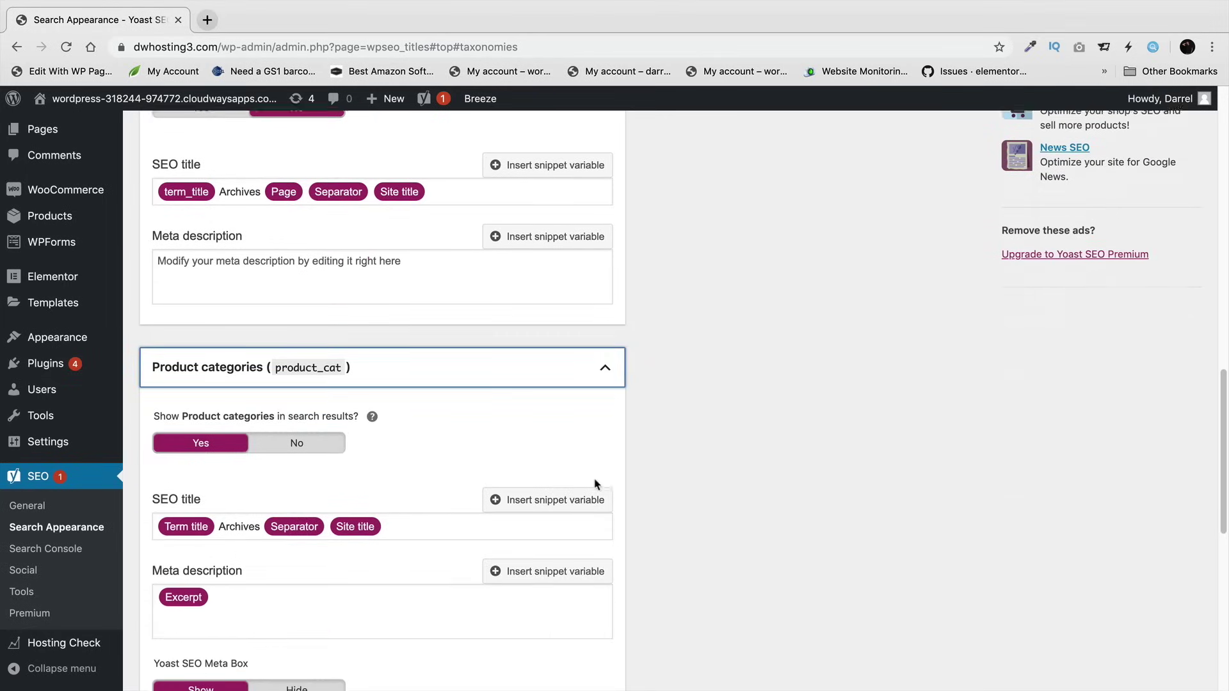
pyautogui.scroll(-1, 595, 485)
pyautogui.doubleClick(247, 448)
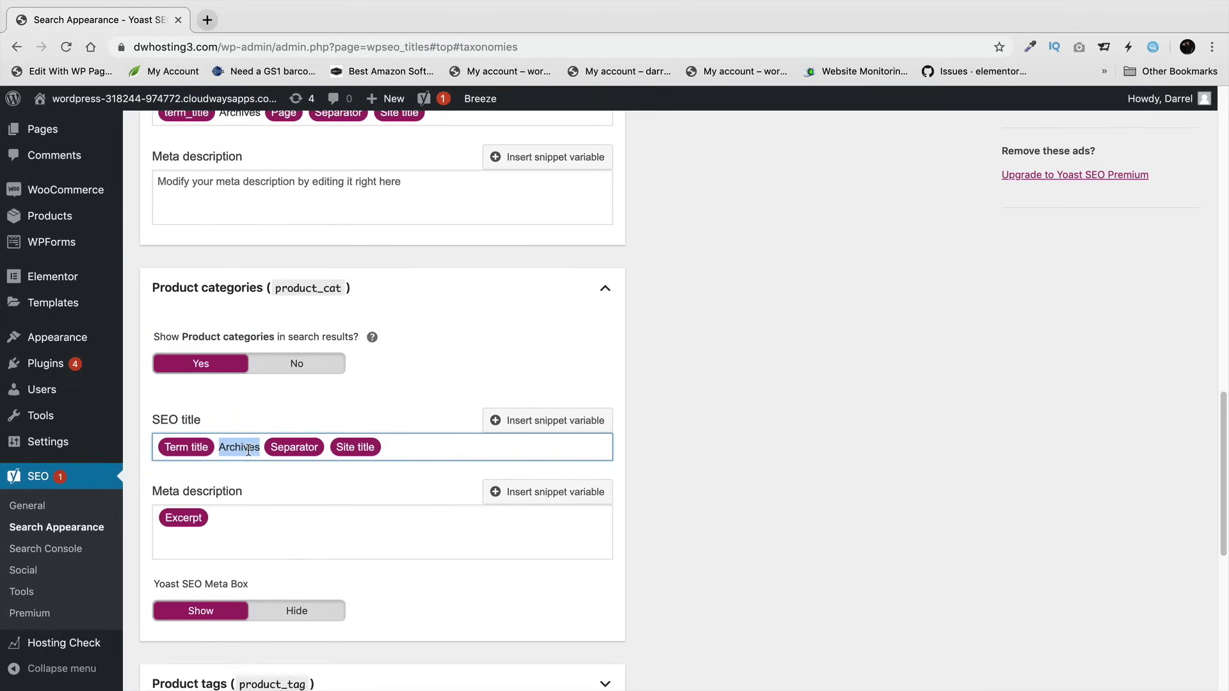
pyautogui.press('BackSpace')
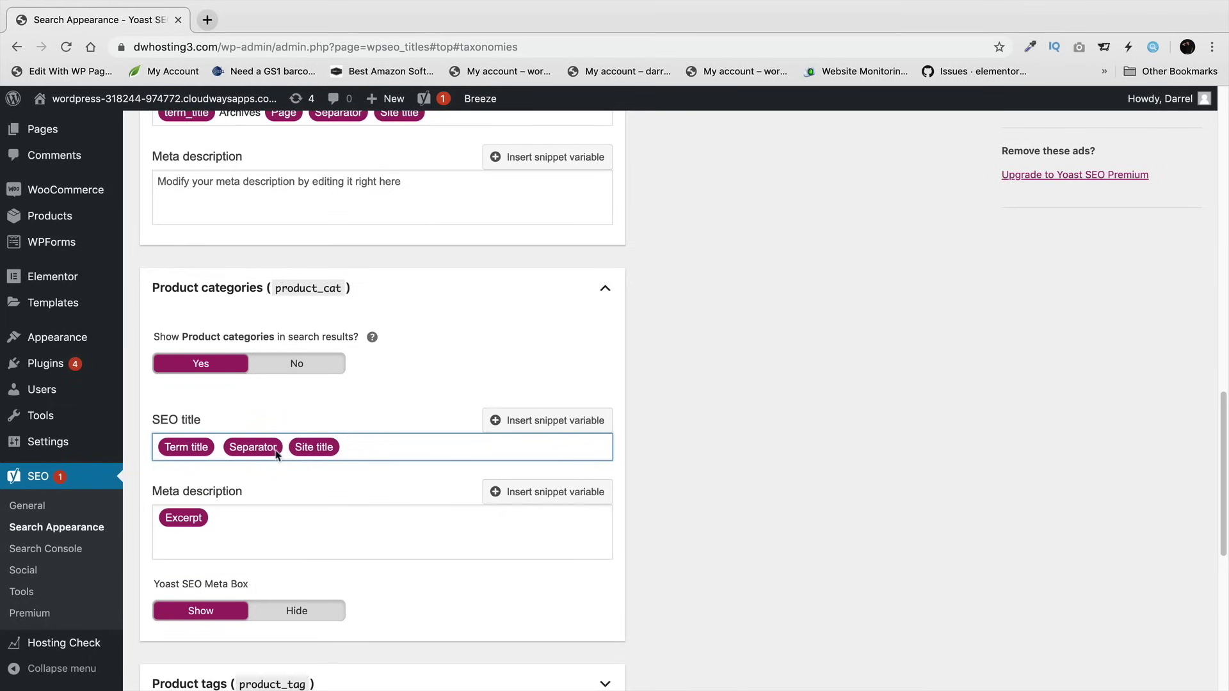
# - Expand the Product tags taxonomy and delete the word Archives from its SEO title template
pyautogui.scroll(-3, 232, 583)
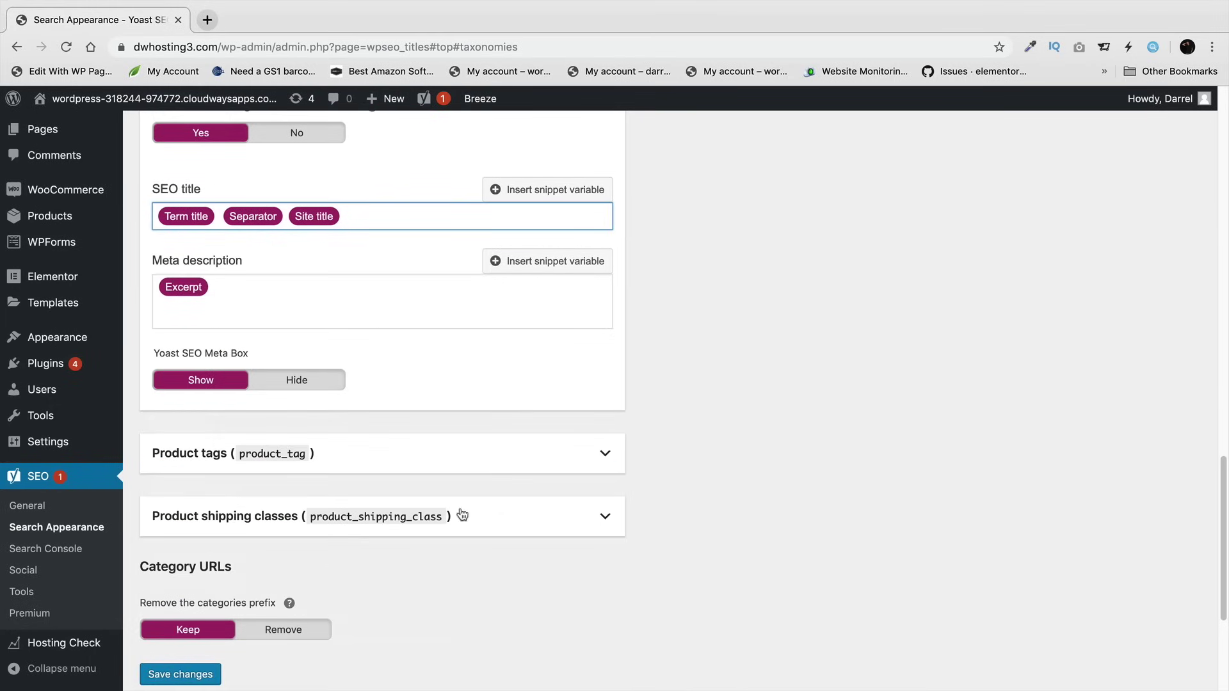
pyautogui.click(605, 455)
pyautogui.scroll(-2, 498, 462)
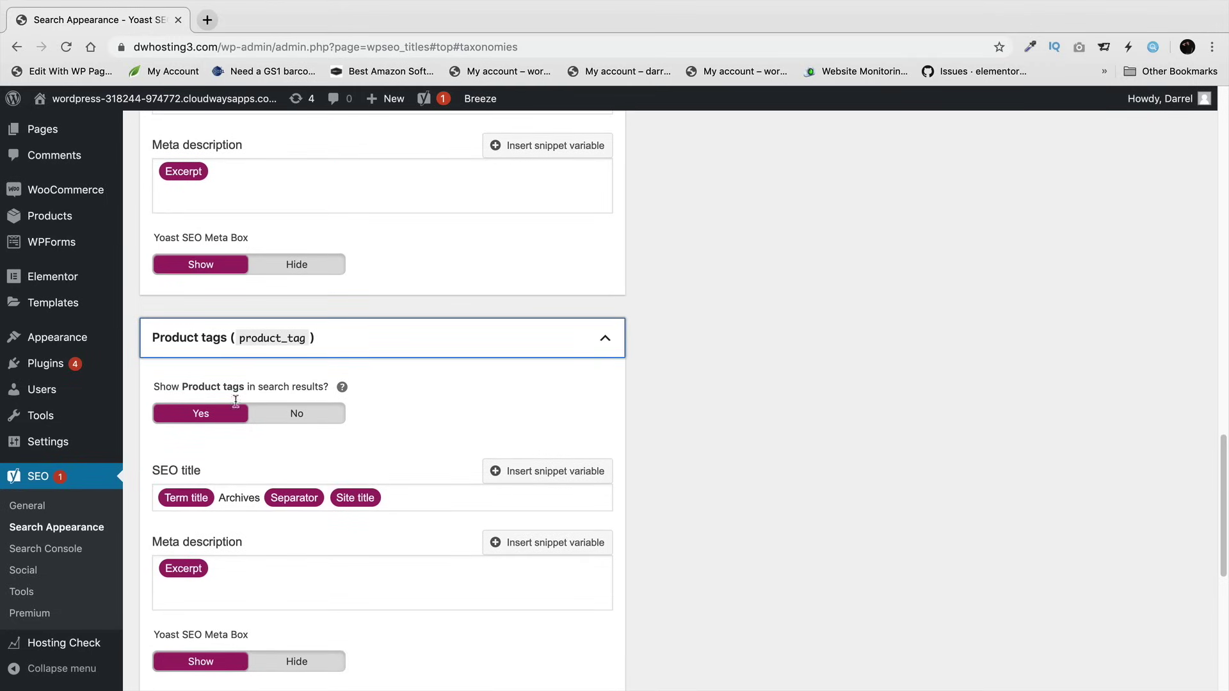
pyautogui.doubleClick(242, 498)
pyautogui.press('BackSpace')
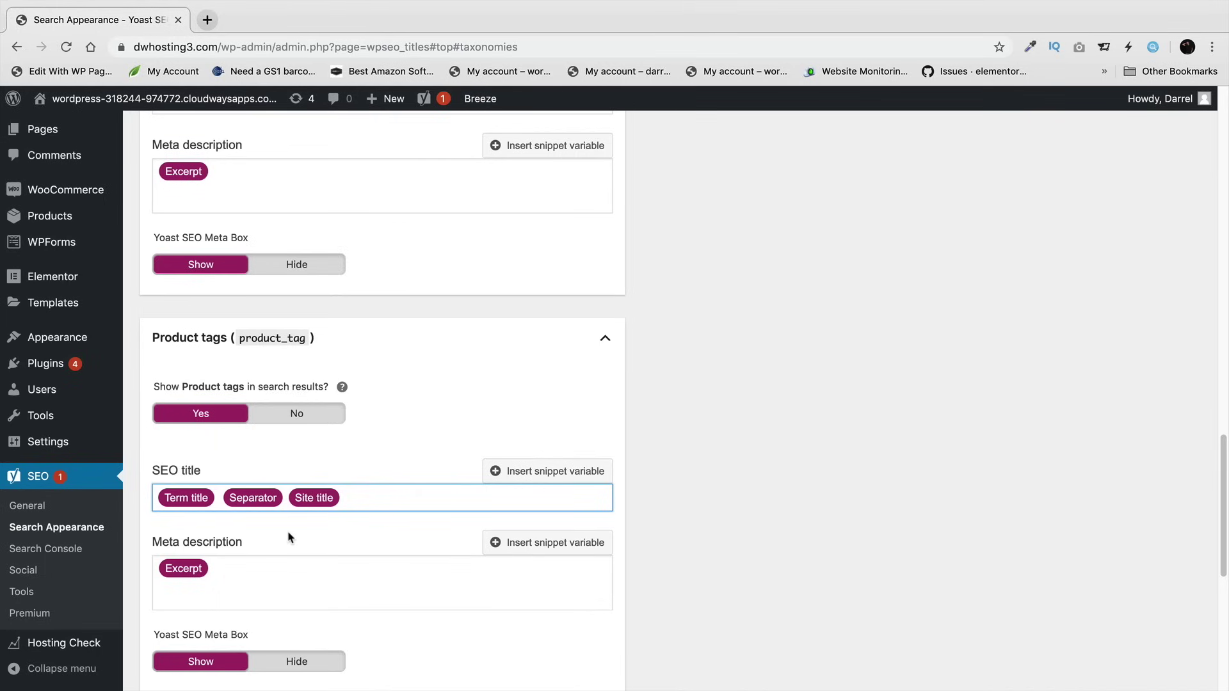
# - Expand the Product shipping classes taxonomy and set its visibility in search results to No
pyautogui.scroll(-2, 302, 534)
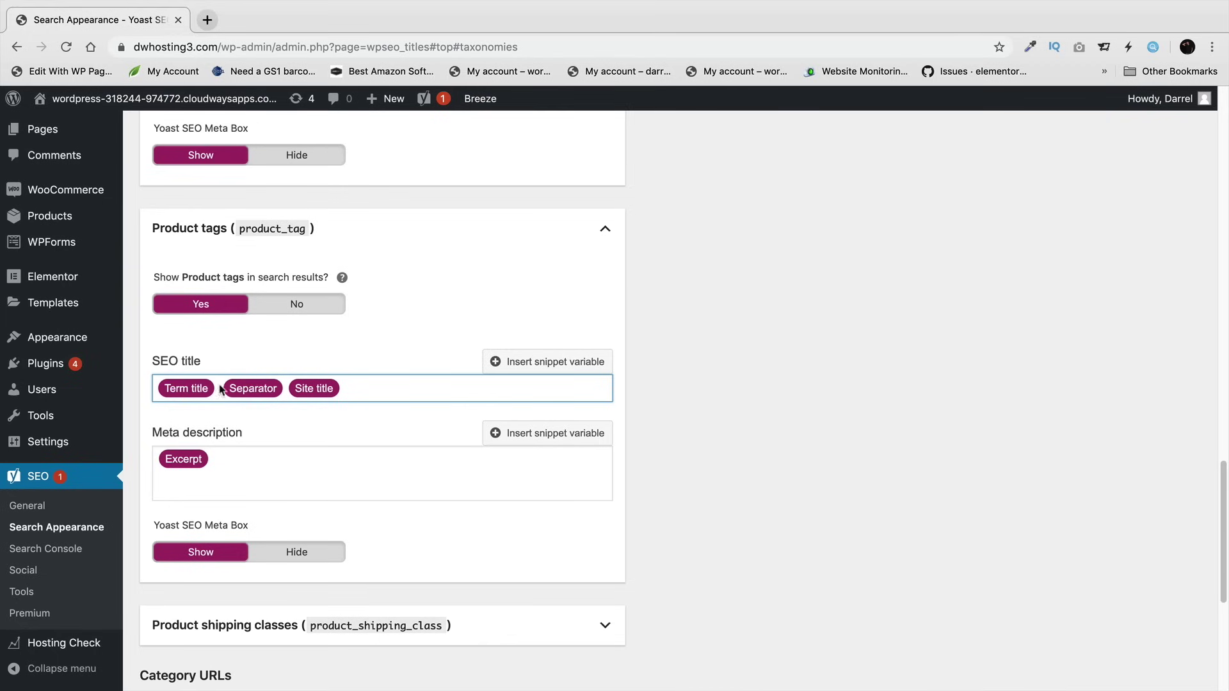
pyautogui.scroll(-1, 320, 449)
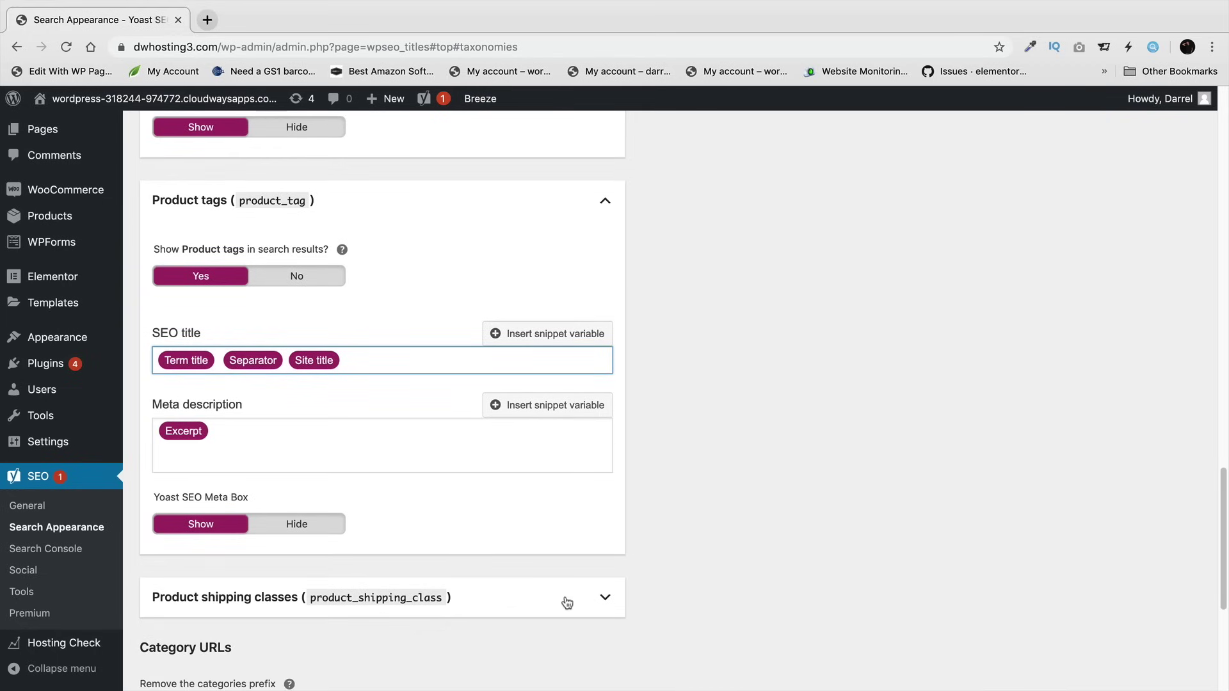
pyautogui.click(605, 597)
pyautogui.scroll(-2, 444, 513)
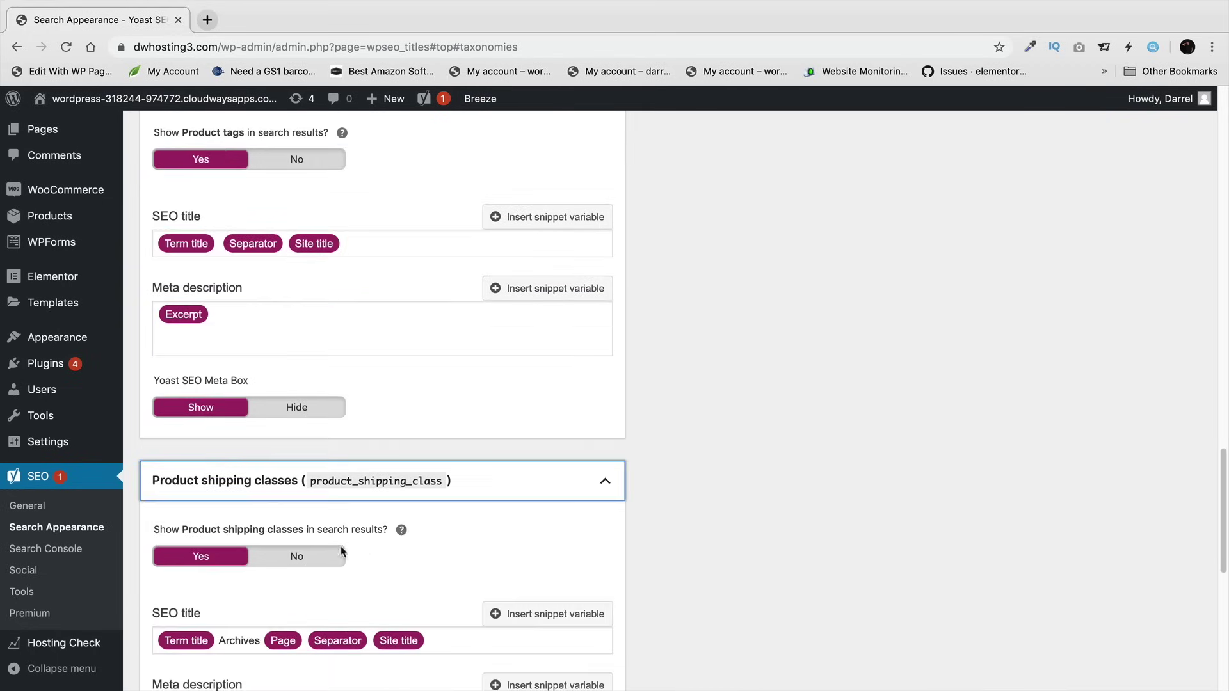
pyautogui.click(321, 562)
# - Remove the word Archives and the Page variable from the Product shipping classes SEO title template
pyautogui.scroll(-4, 435, 541)
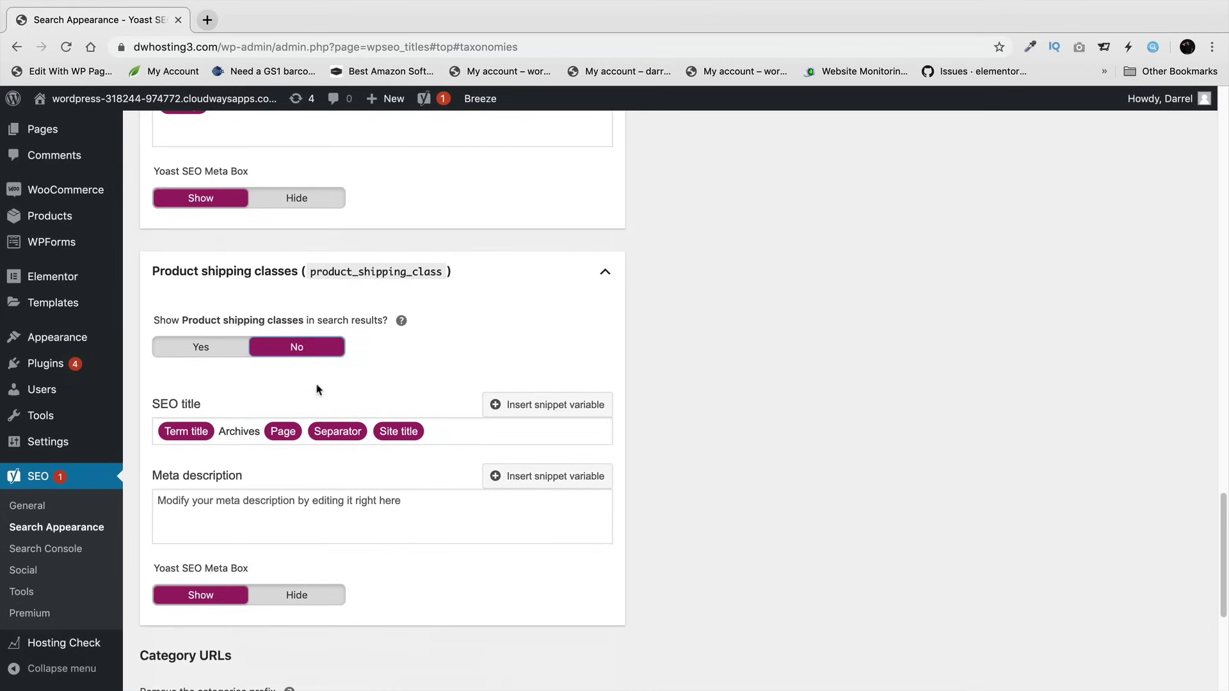
pyautogui.scroll(-2, 262, 410)
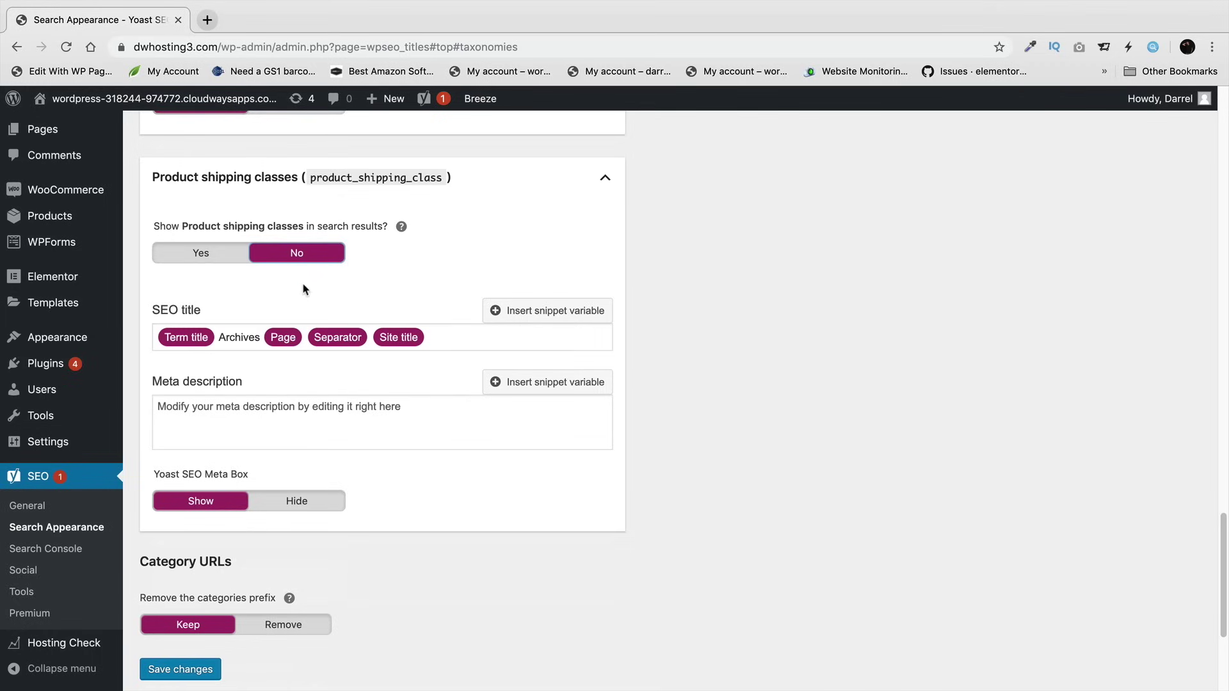
pyautogui.doubleClick(243, 340)
pyautogui.press('BackSpace')
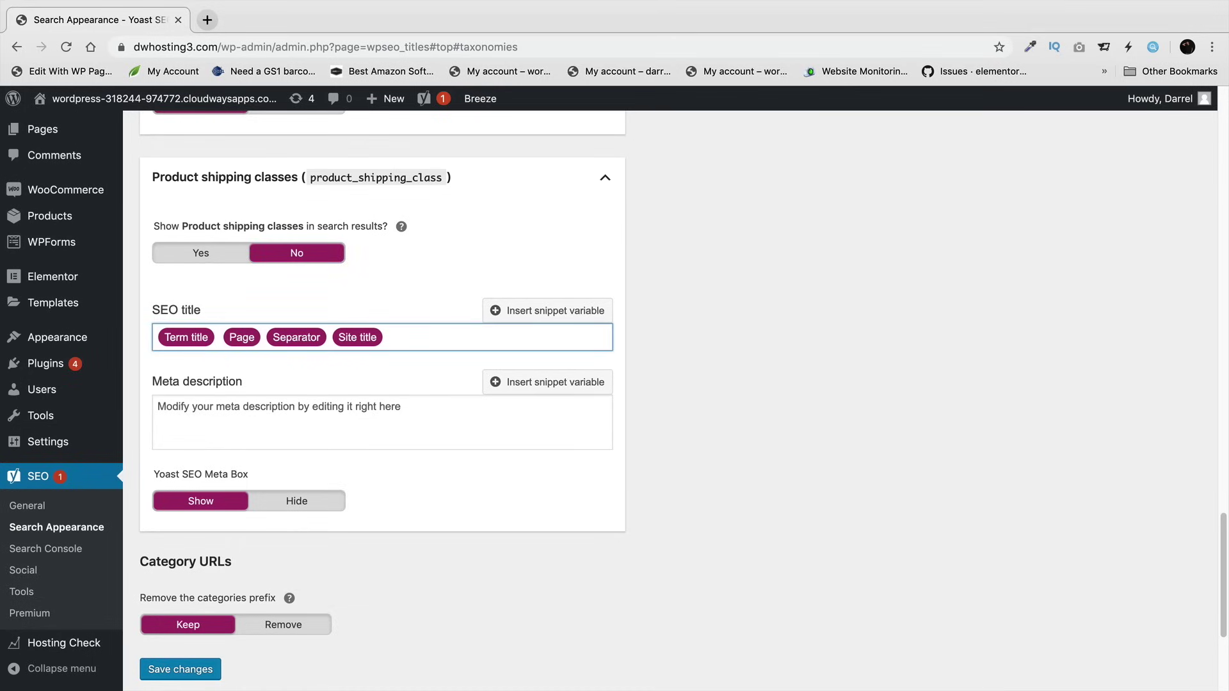
pyautogui.doubleClick(247, 339)
pyautogui.press('BackSpace')
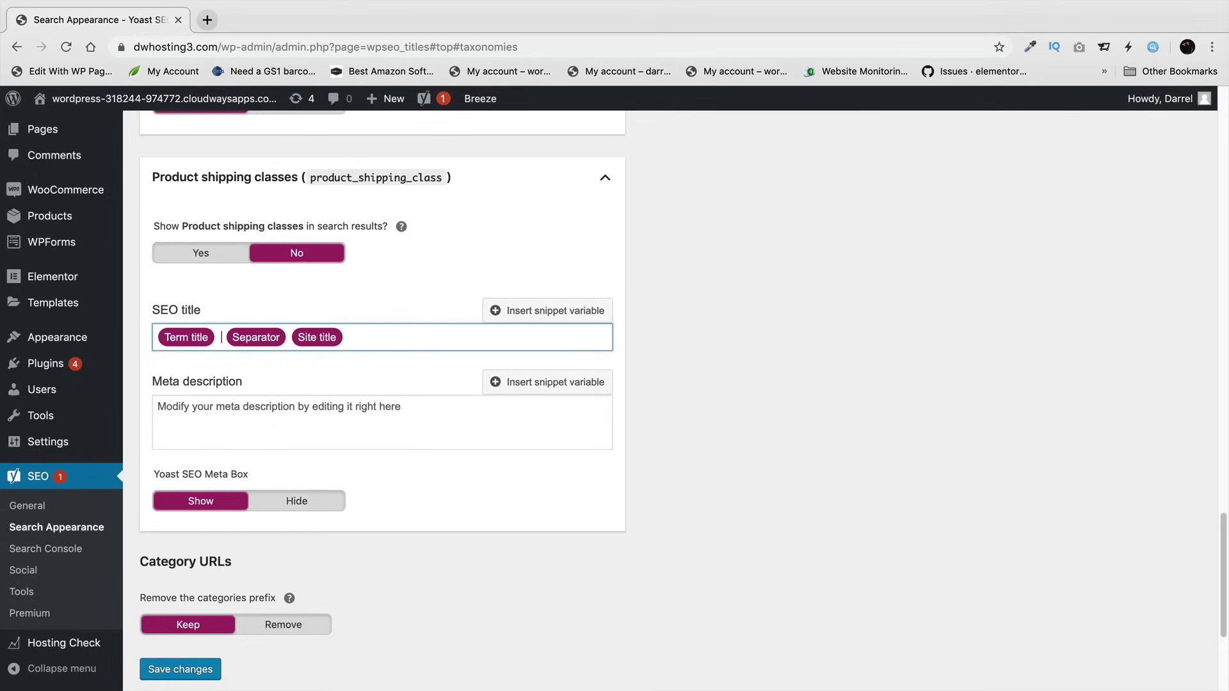
pyautogui.click(297, 435)
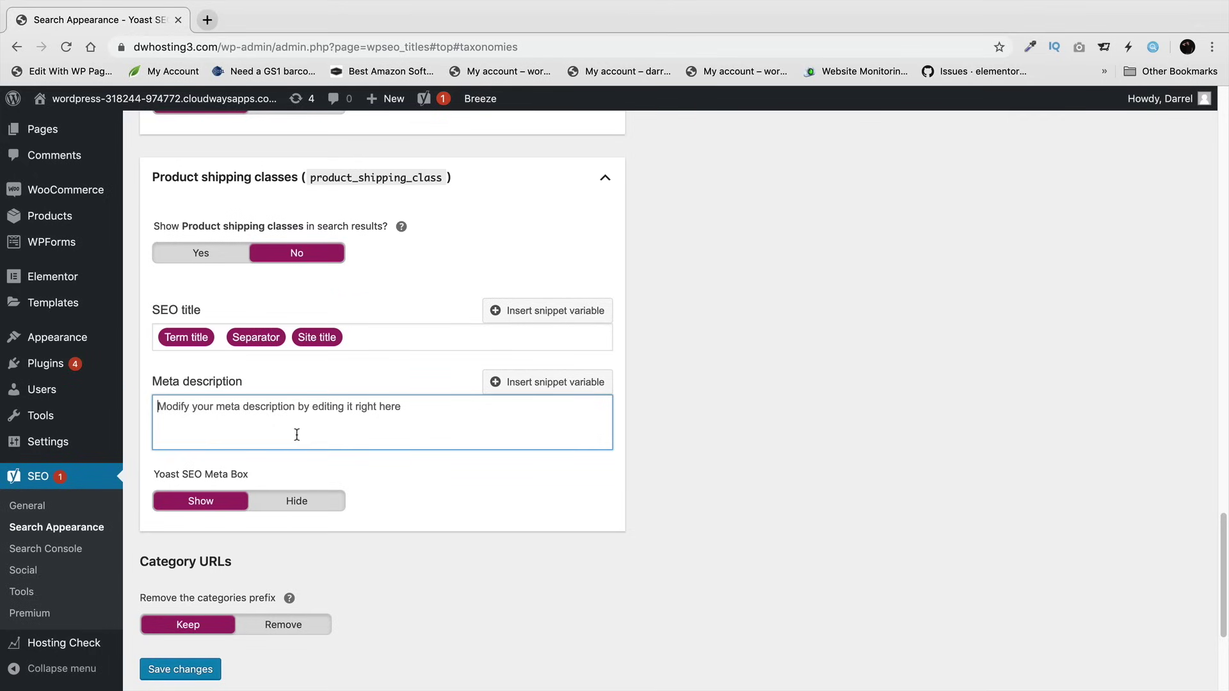
# - Search Google for "best workout routine" in a new browser tab and examine the URL structure of the results
pyautogui.scroll(-2, 297, 433)
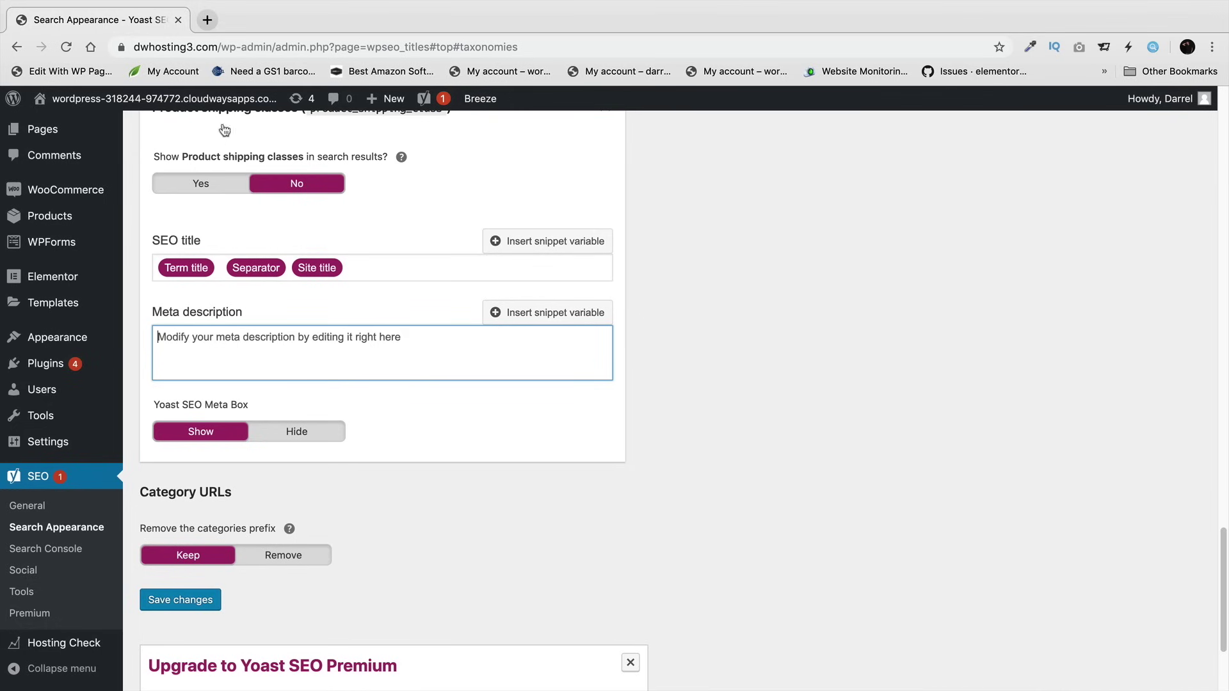
pyautogui.moveTo(275, 47); pyautogui.dragTo(368, 42)
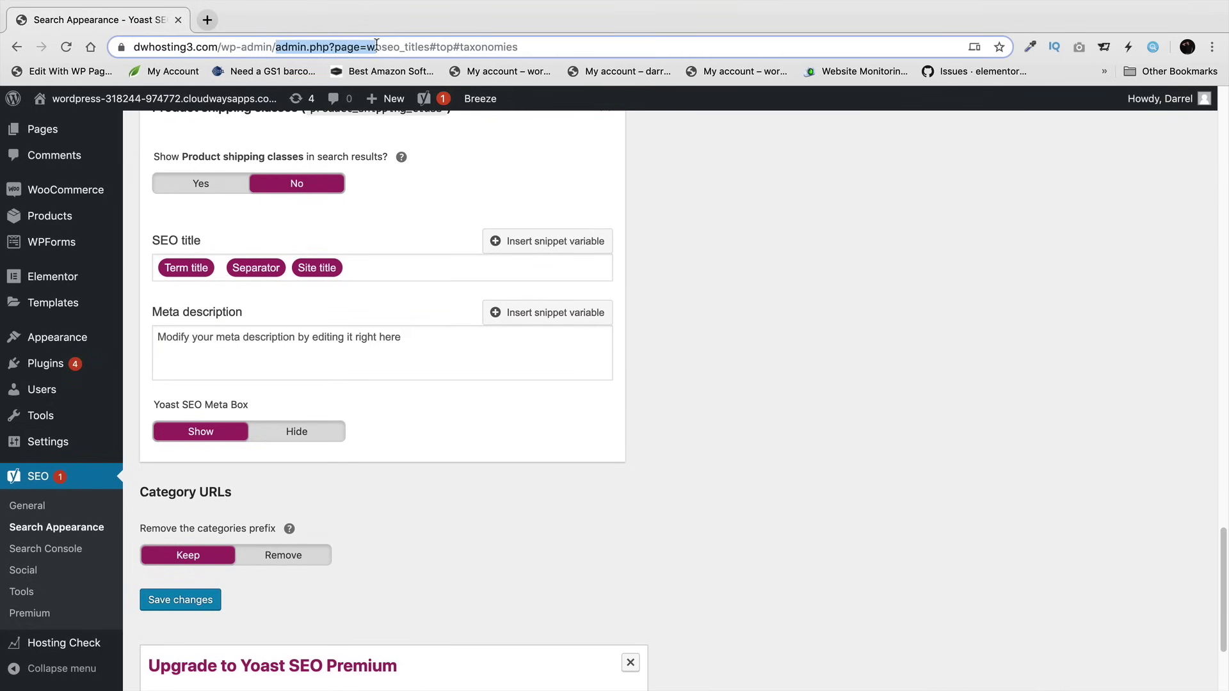
pyautogui.click(207, 20)
pyautogui.write('google.com')
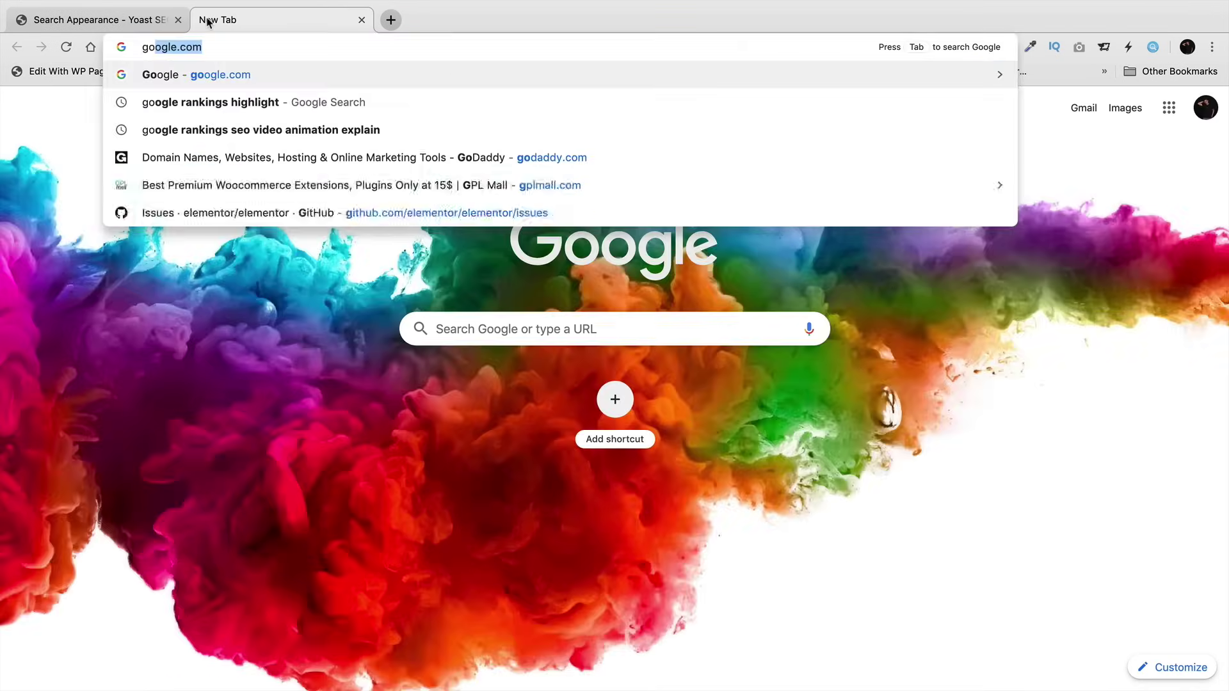
pyautogui.press('Return')
pyautogui.write('best')
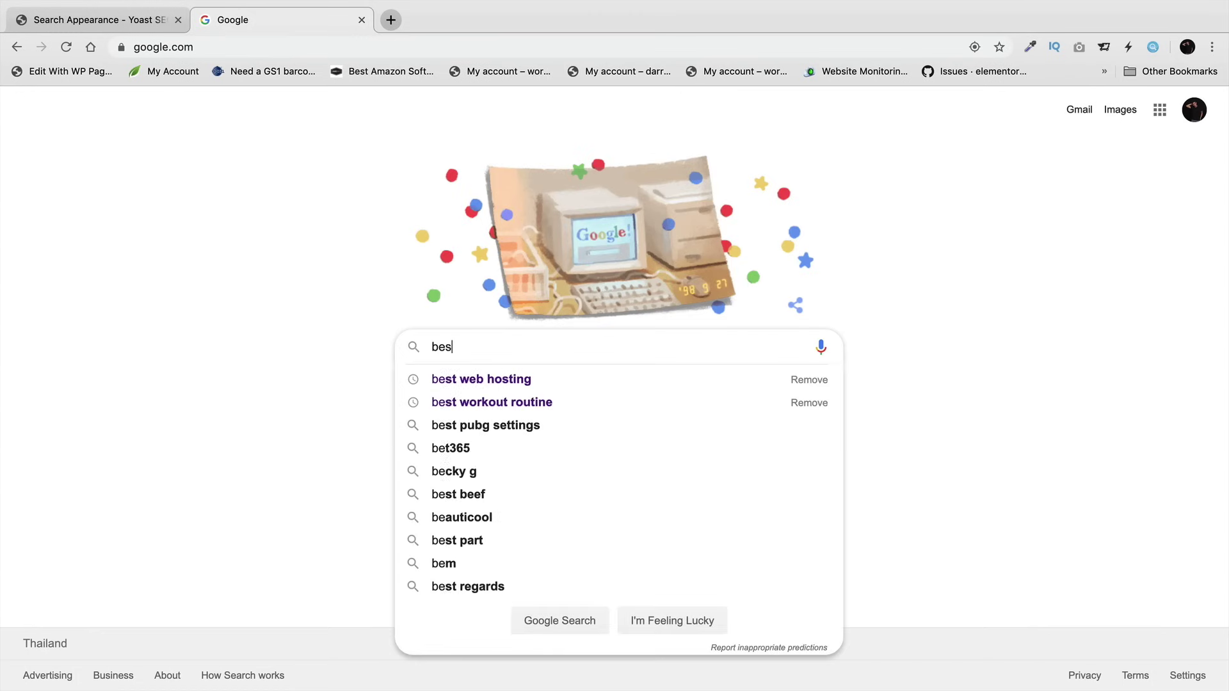
pyautogui.press('Down')
pyautogui.press('Down')
pyautogui.press('Return')
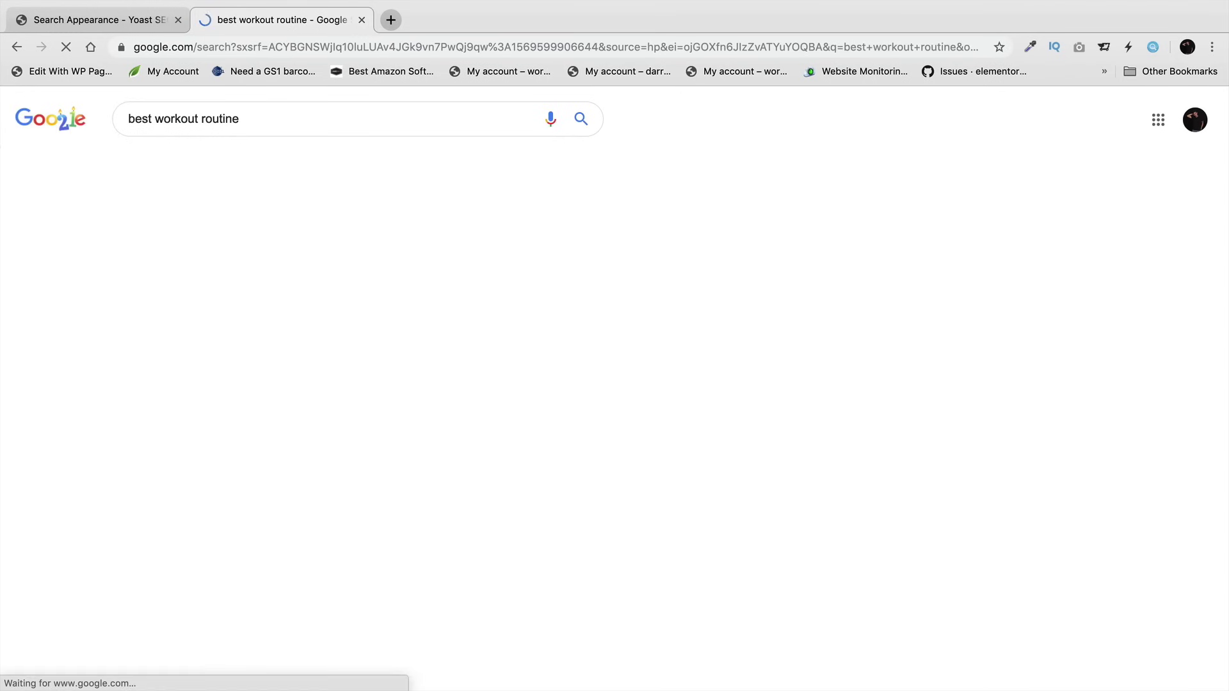
pyautogui.scroll(-6, 294, 322)
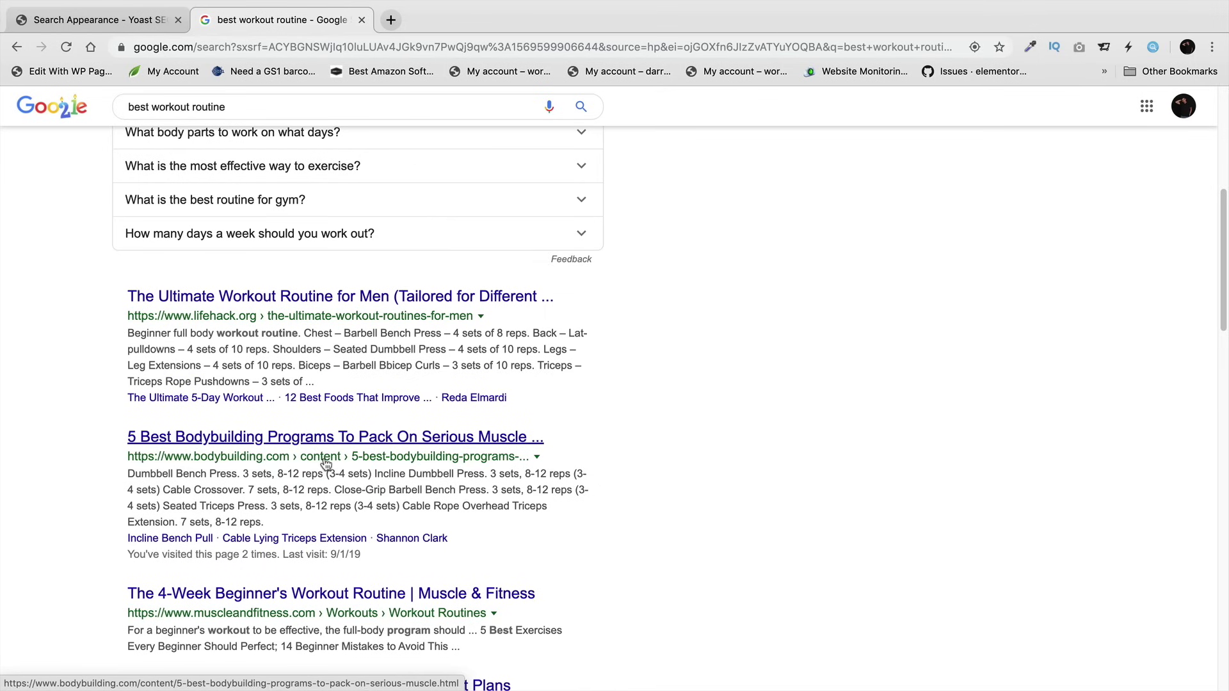
pyautogui.scroll(-1, 322, 462)
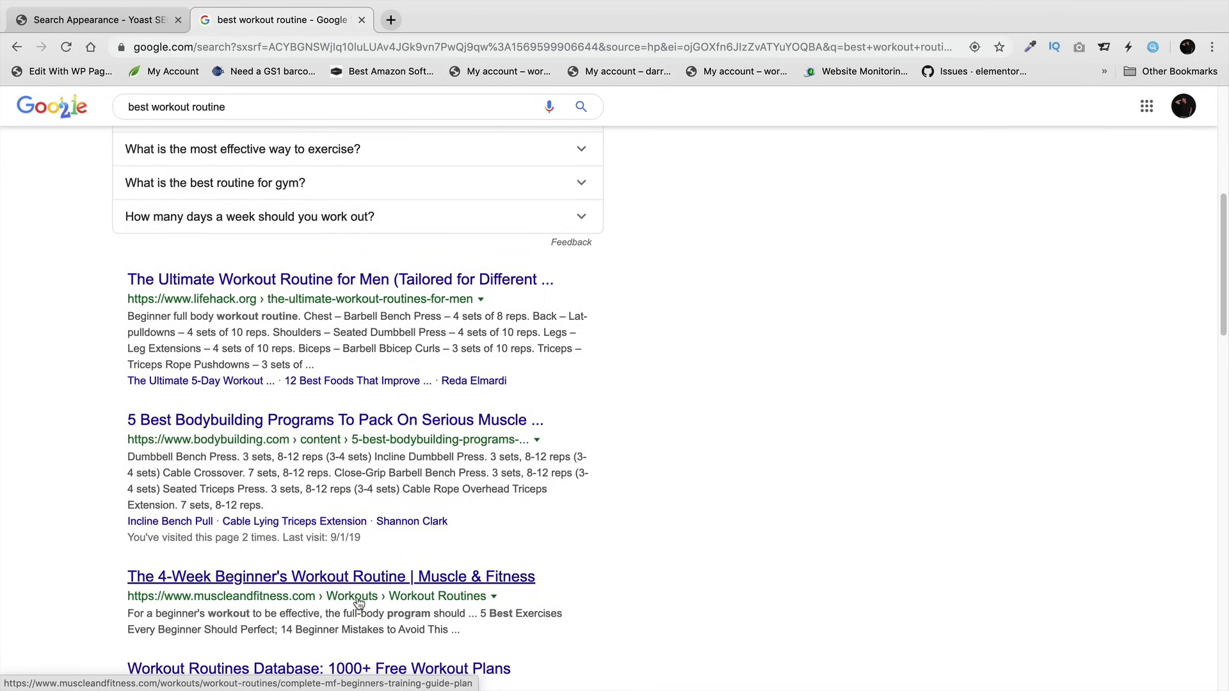
# - Return to the Yoast settings and try the Remove option for the categories prefix, then set it back to Keep
pyautogui.click(128, 20)
pyautogui.moveTo(204, 530); pyautogui.dragTo(266, 530)
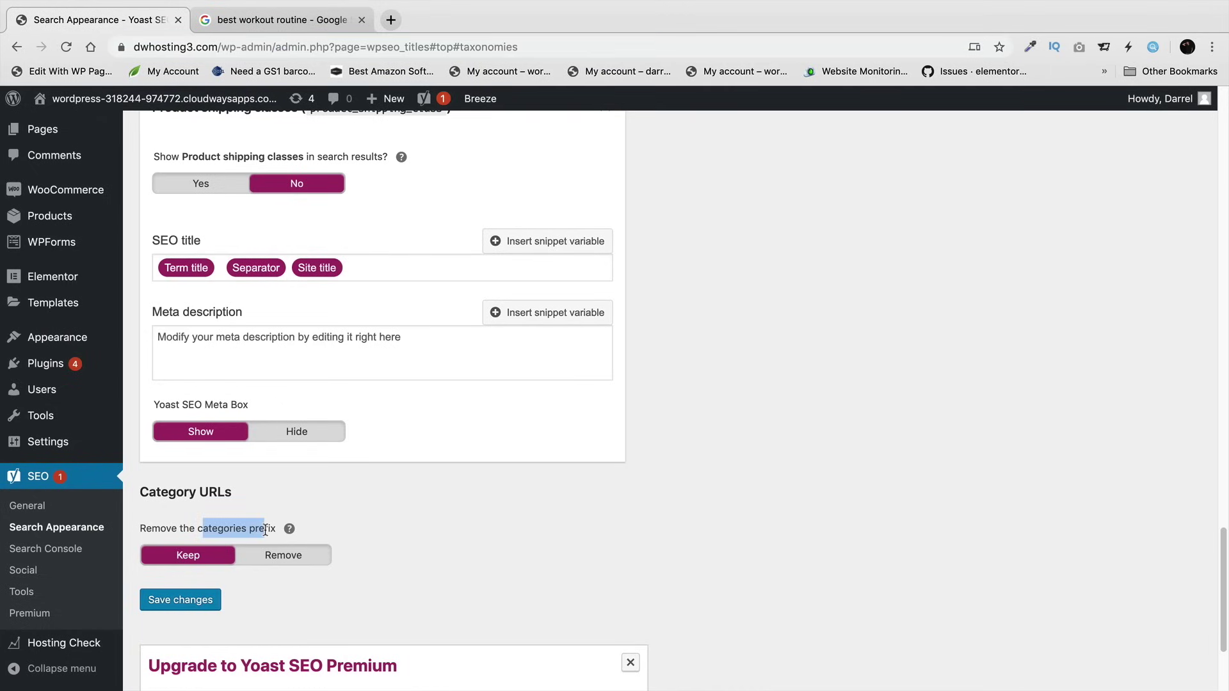
pyautogui.click(272, 568)
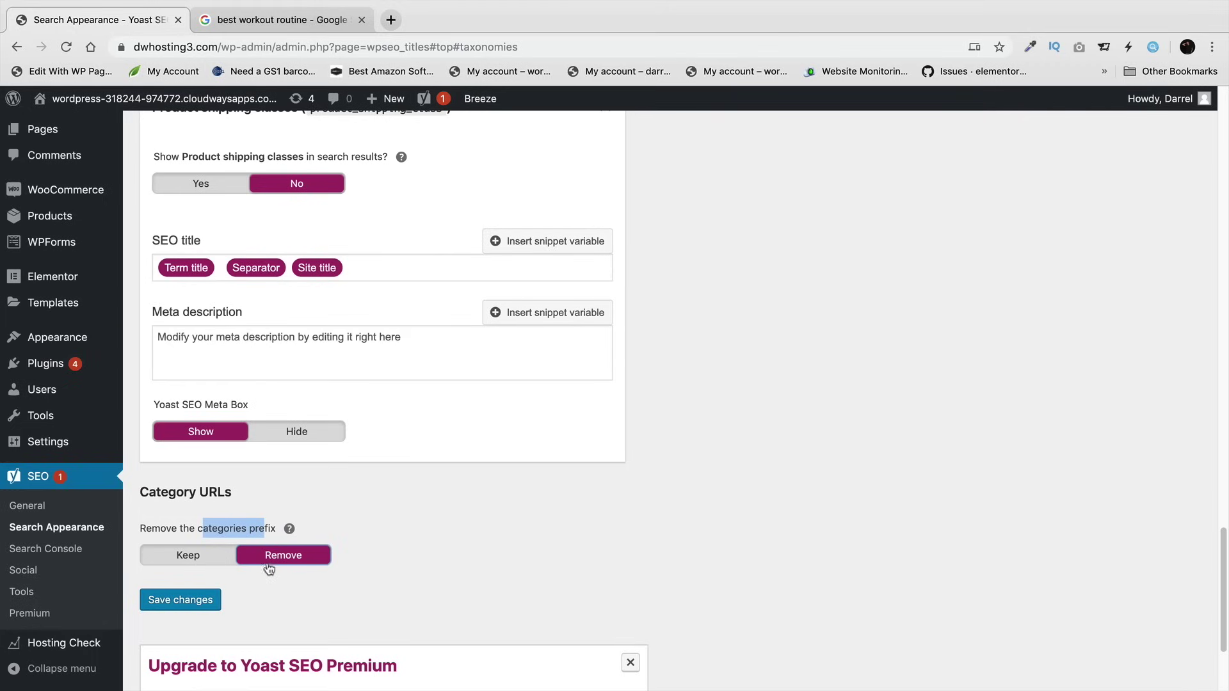
pyautogui.click(202, 558)
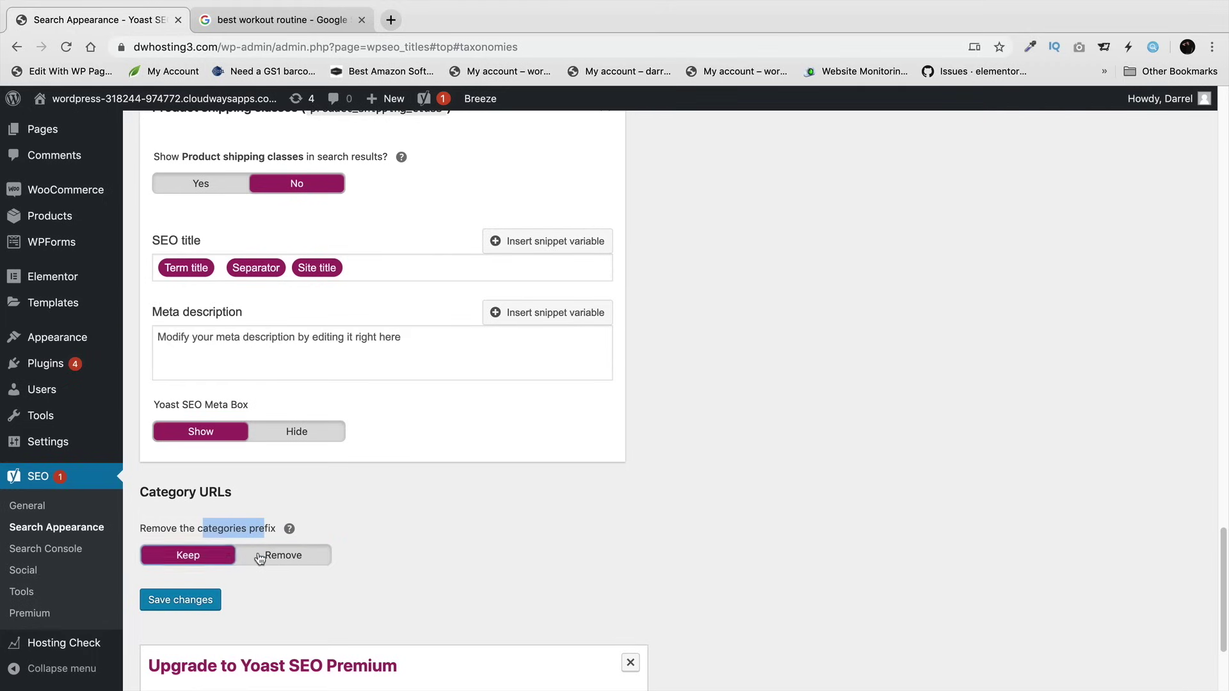
pyautogui.click(259, 558)
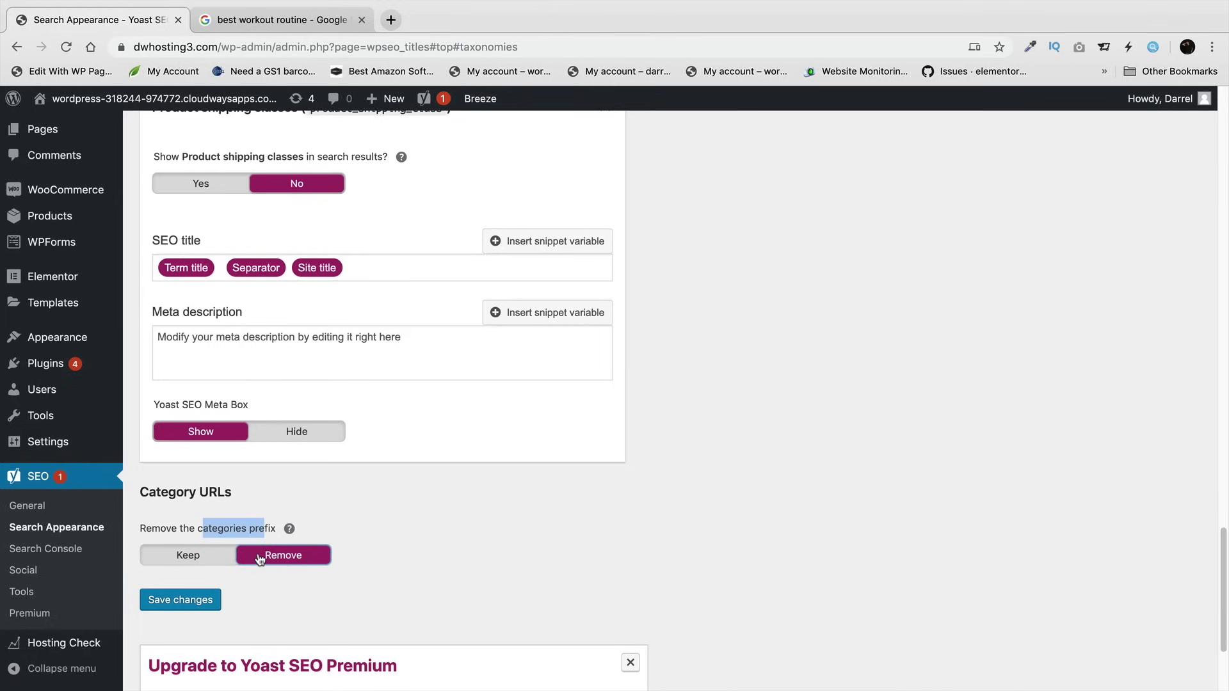
pyautogui.click(196, 555)
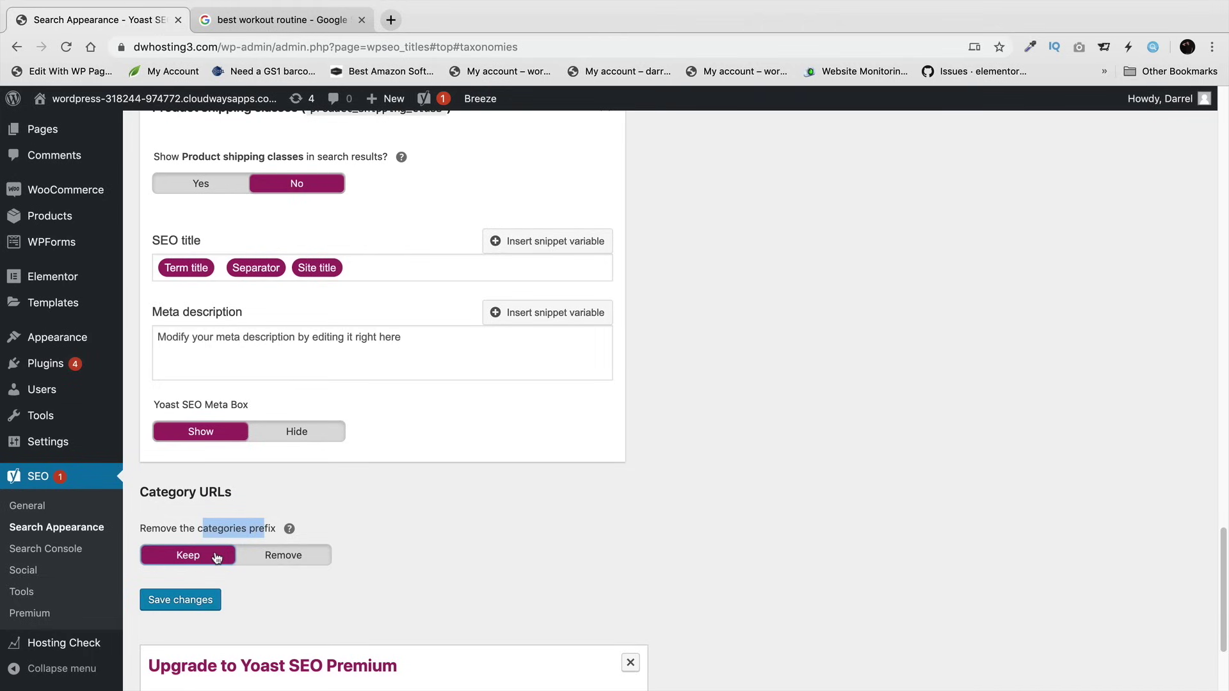
# - Save the taxonomy settings with the categories prefix set to Keep
pyautogui.click(234, 603)
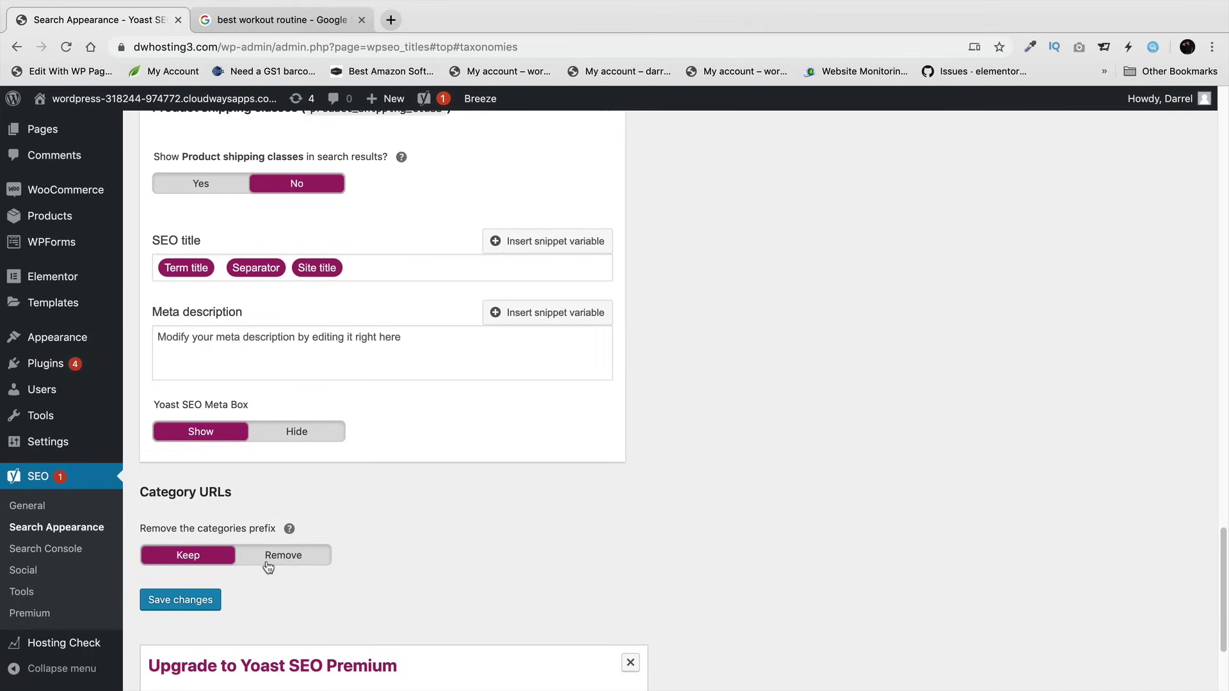
pyautogui.click(200, 599)
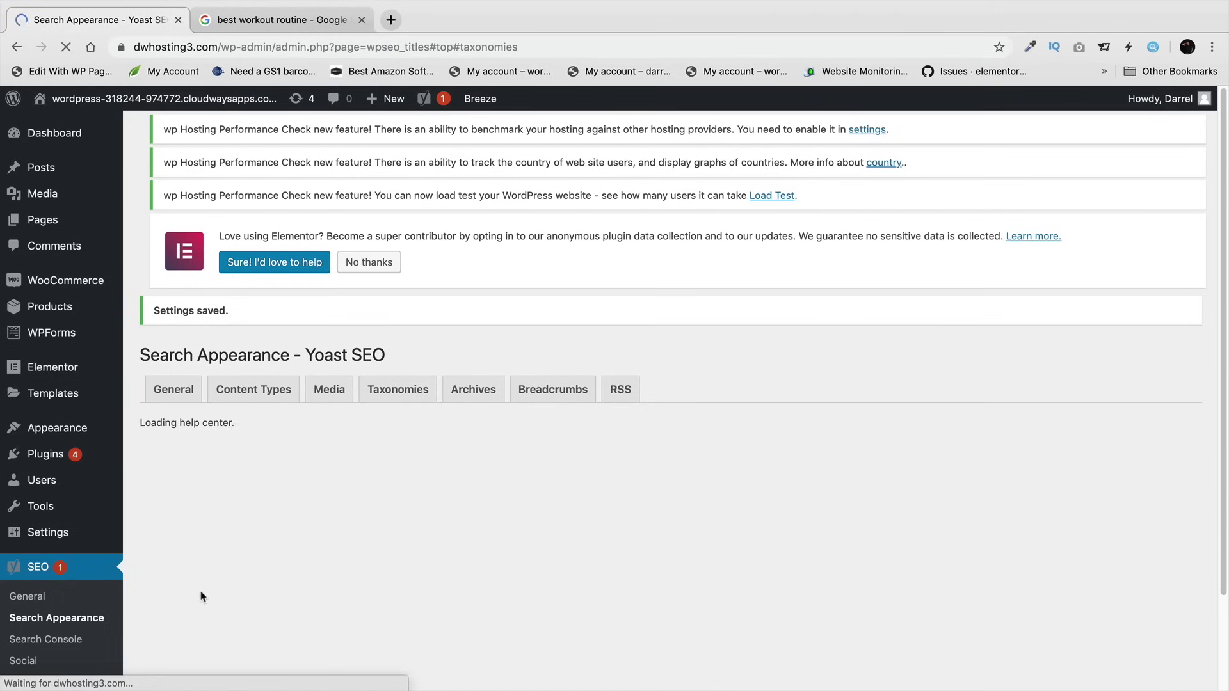
pyautogui.scroll(-15, 235, 560)
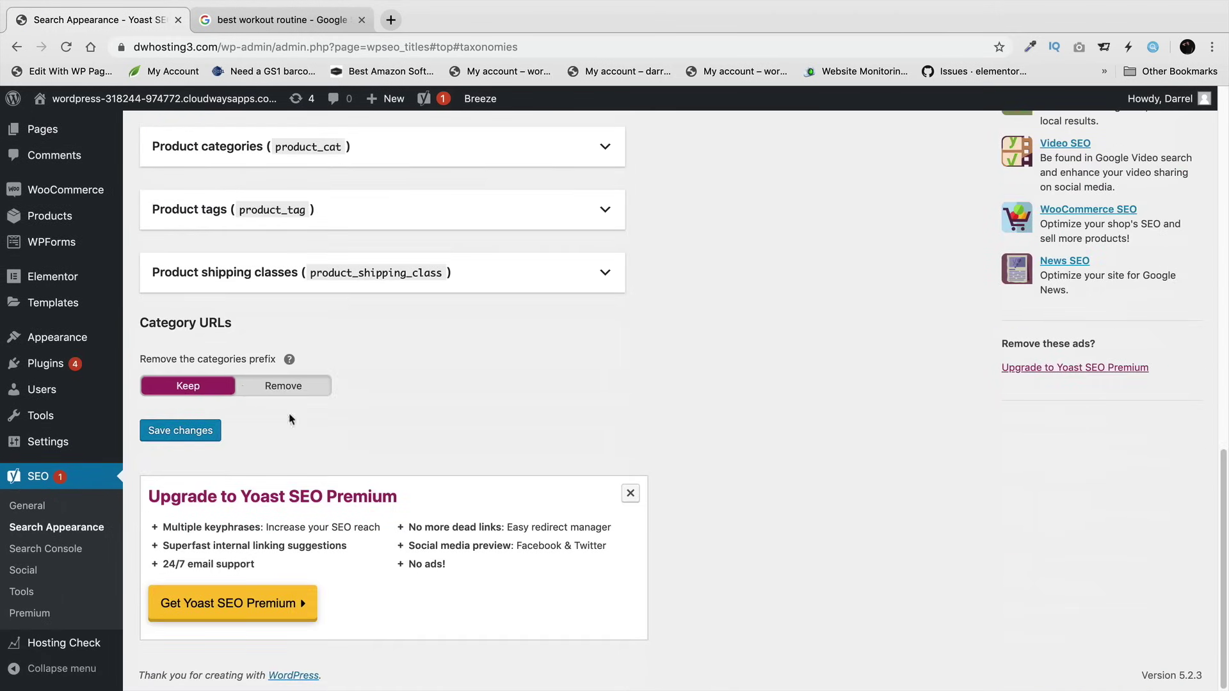
pyautogui.scroll(15, 320, 454)
# - In the Archives settings, expand the date archives section and try enabling author archives, setting them back to Disabled
pyautogui.scroll(-1, 398, 498)
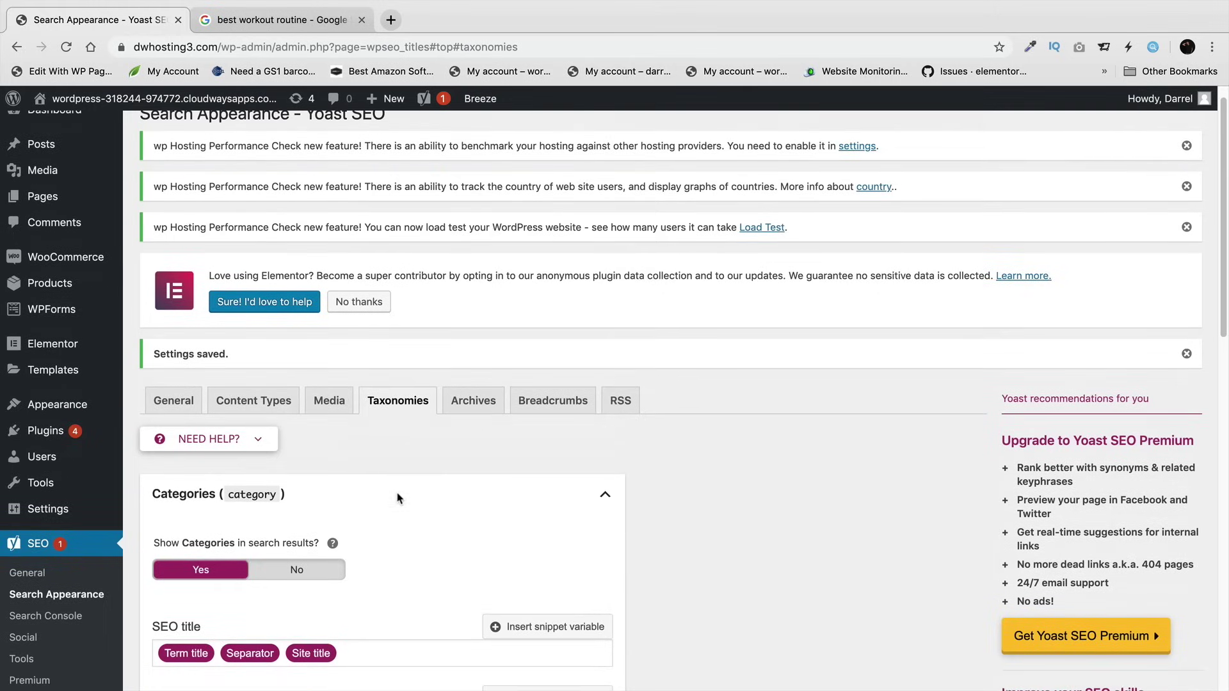
pyautogui.click(474, 407)
pyautogui.scroll(-2, 451, 426)
pyautogui.scroll(-2, 452, 424)
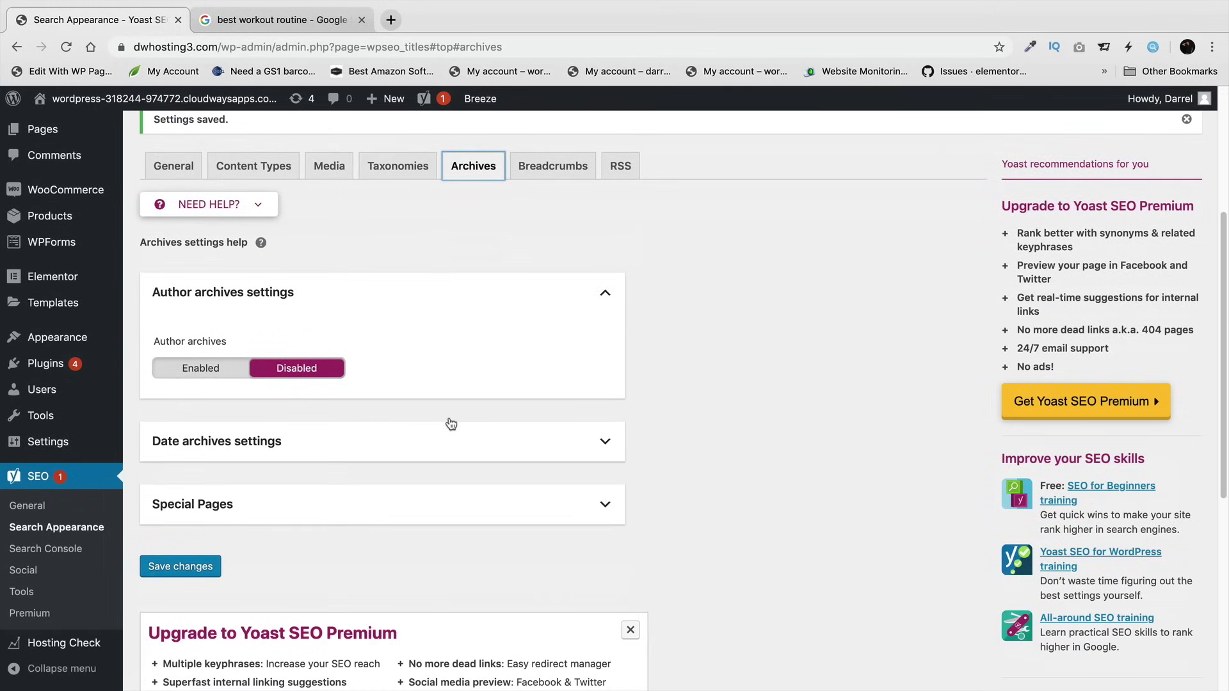
pyautogui.click(600, 441)
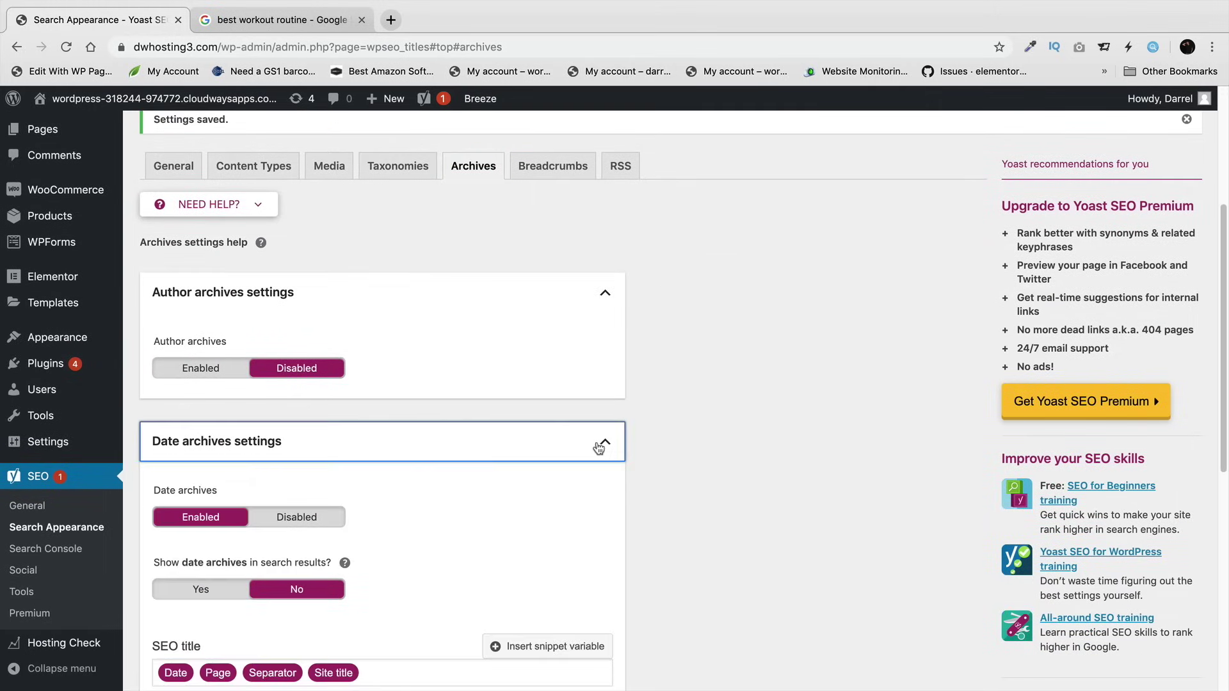
pyautogui.click(319, 375)
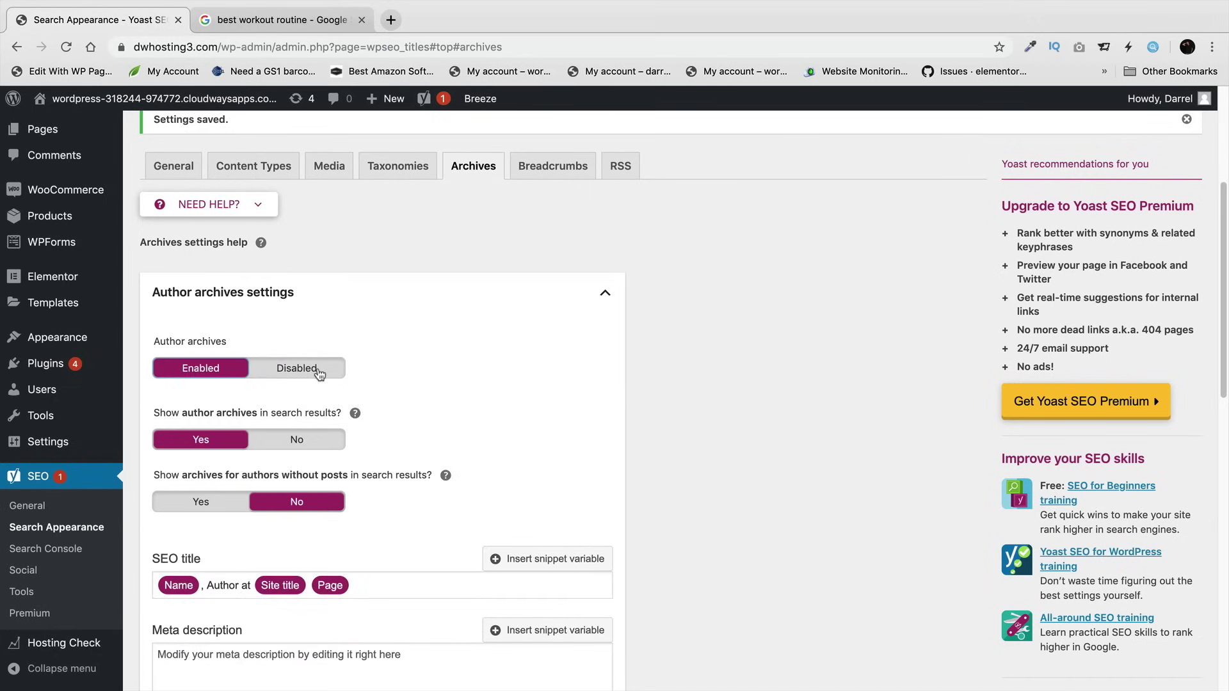
pyautogui.click(345, 372)
# - Set date archives to Disabled, and save the archive settings after expanding the Special Pages templates
pyautogui.scroll(-2, 378, 391)
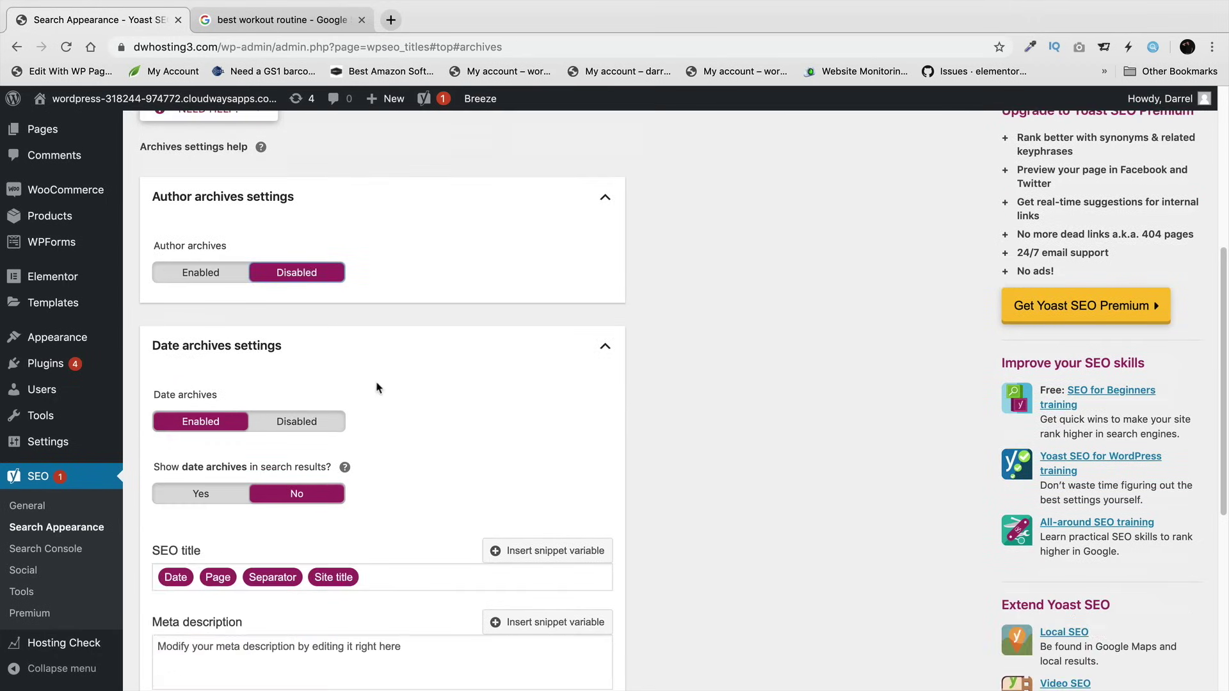
pyautogui.scroll(1, 365, 356)
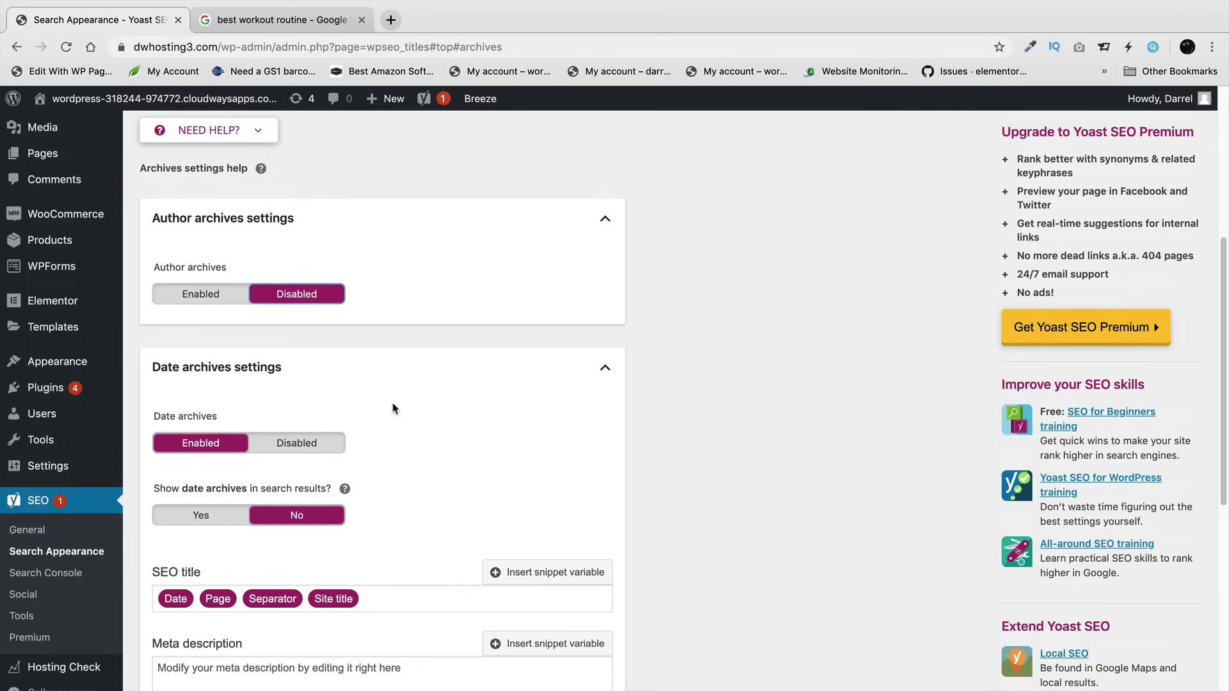
pyautogui.scroll(-3, 416, 420)
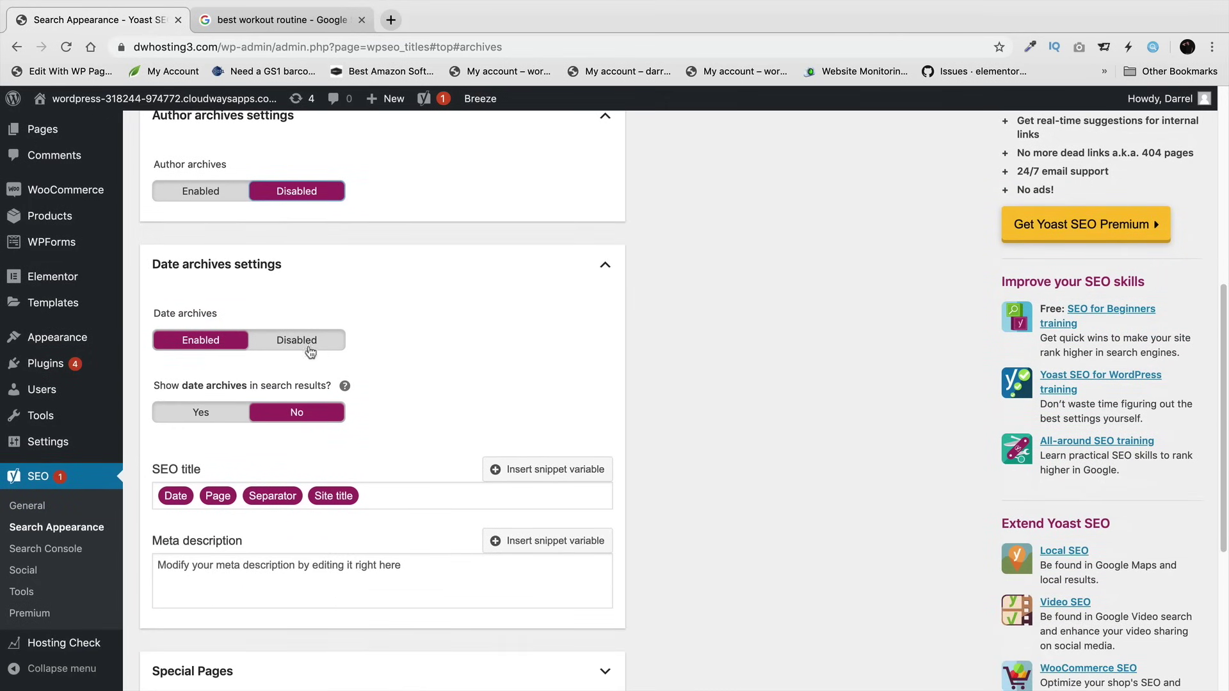
pyautogui.click(308, 345)
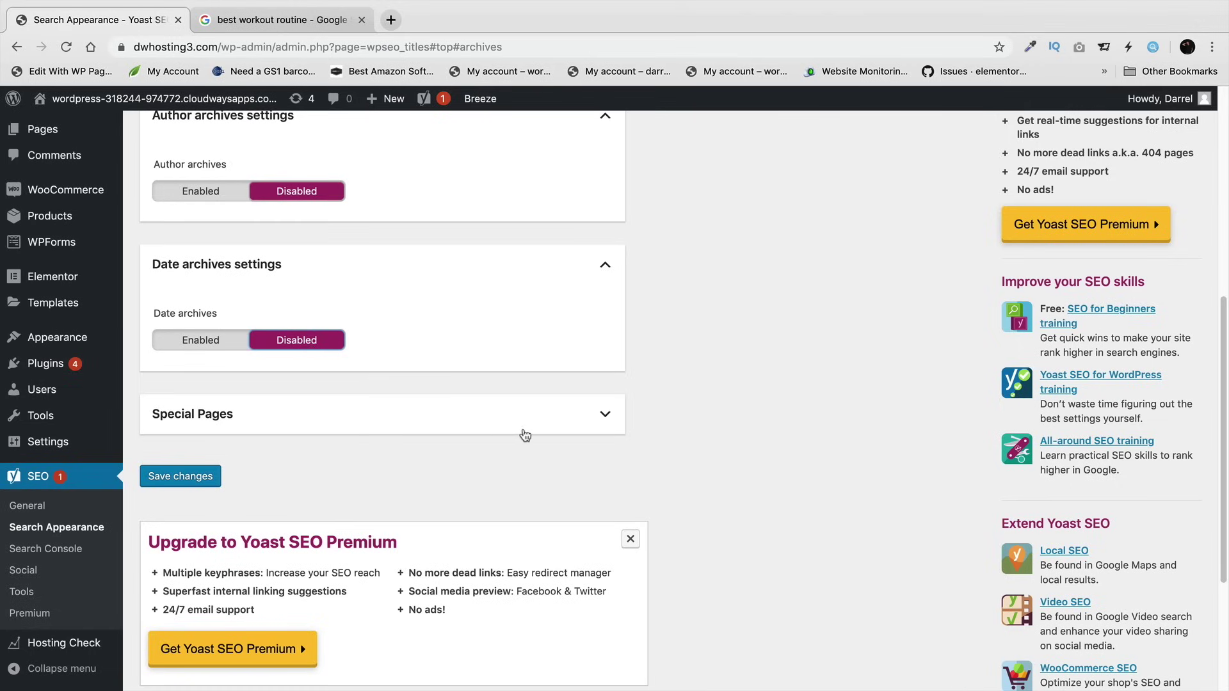
pyautogui.click(607, 417)
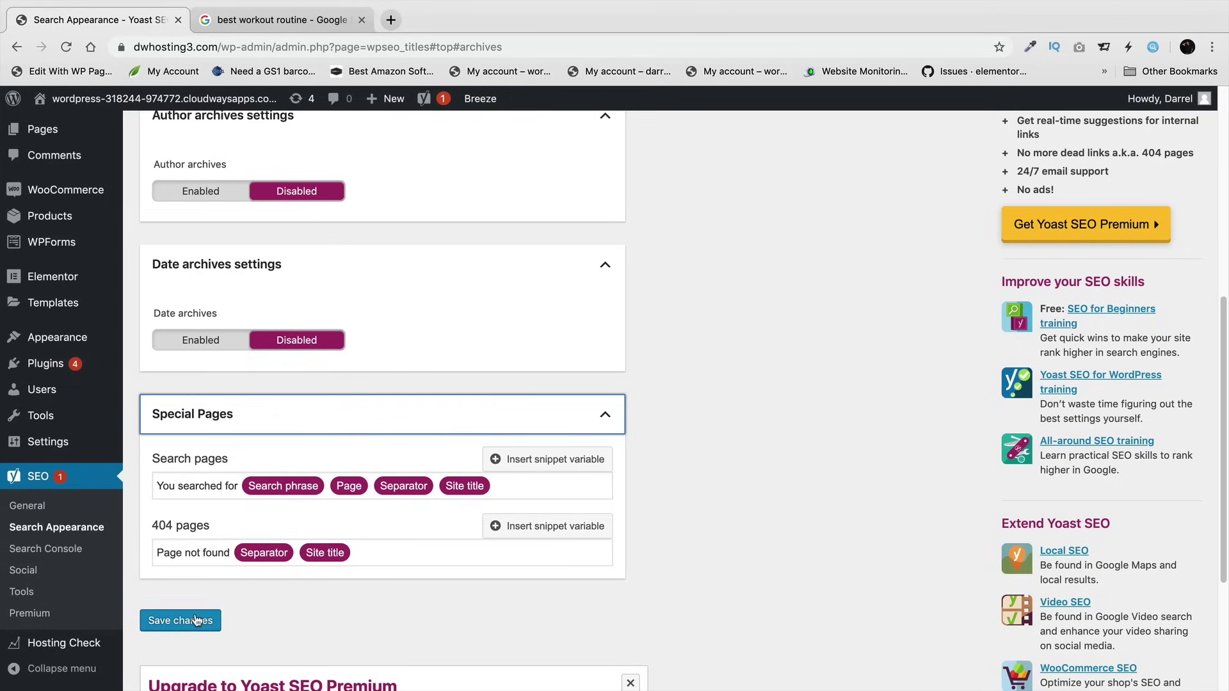
pyautogui.click(195, 620)
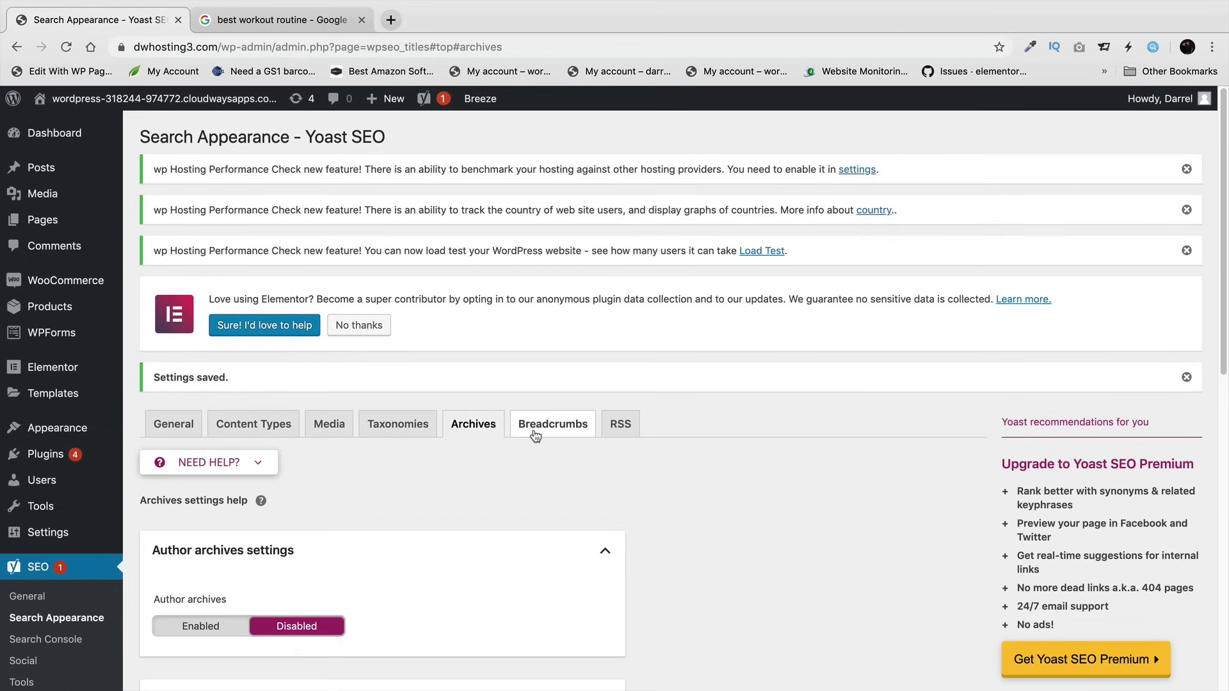
# - Open the Breadcrumbs settings and review the Enable Breadcrumbs option
pyautogui.click(538, 429)
pyautogui.scroll(-2, 417, 448)
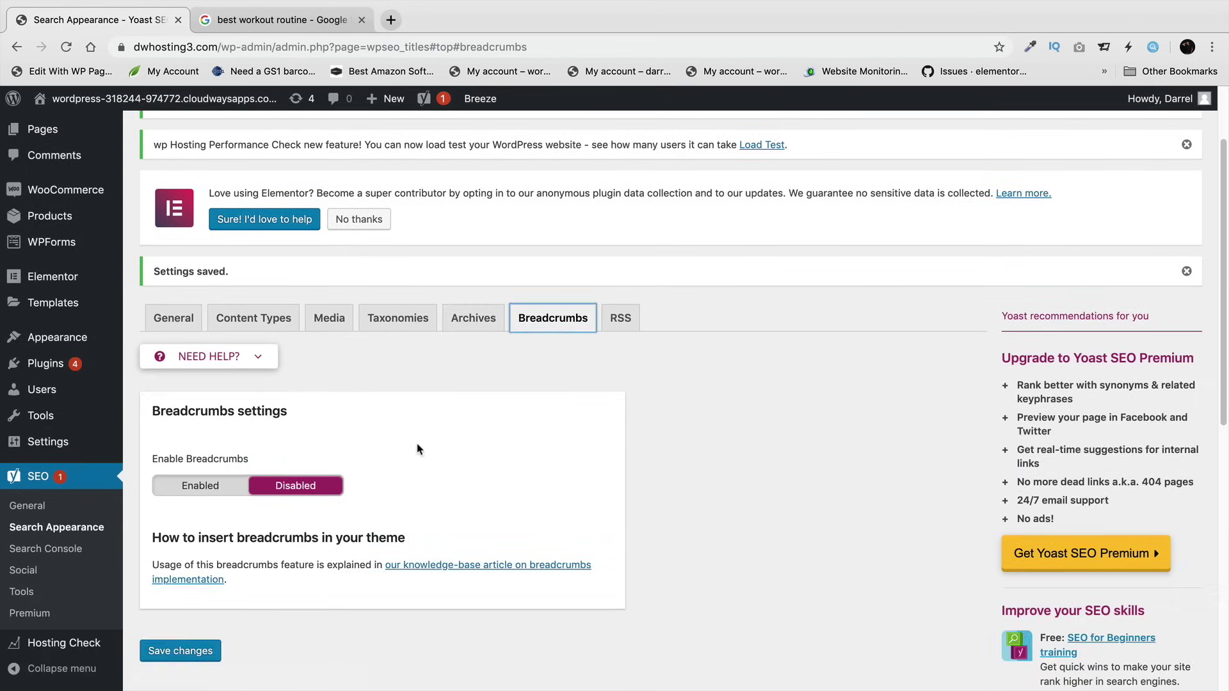
pyautogui.scroll(-1, 417, 449)
pyautogui.scroll(-1, 406, 446)
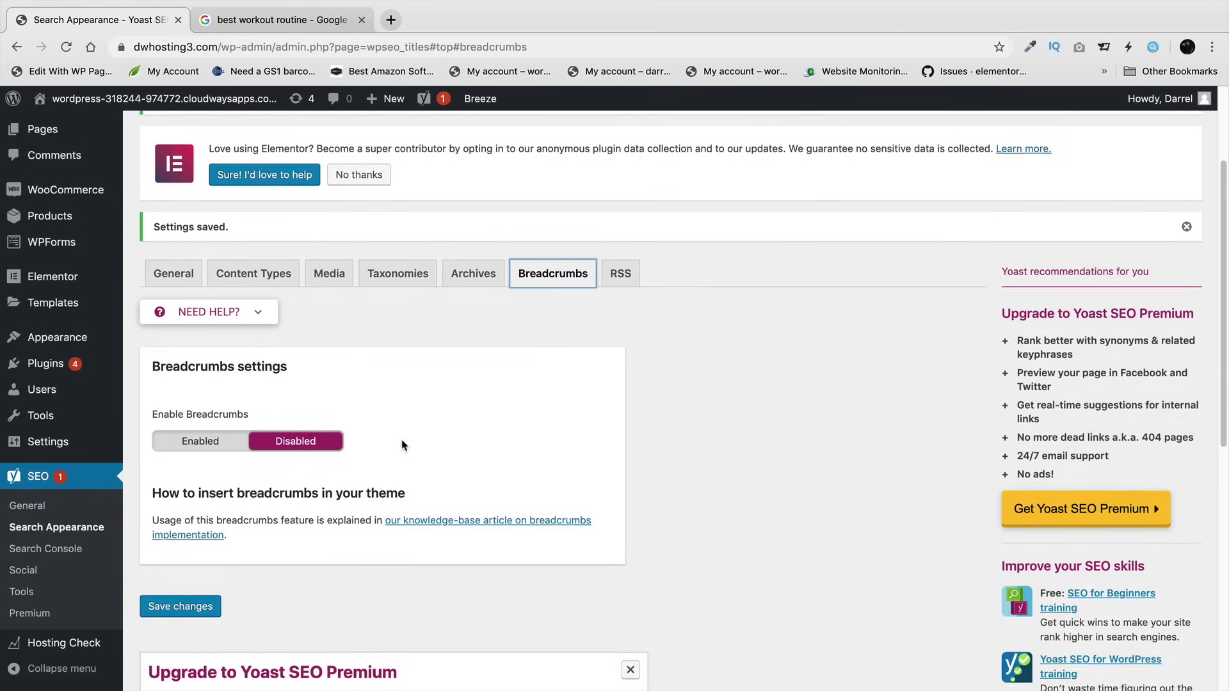
# - Examine the breadcrumb paths in the Google results for "best workout routine" and compare them with the Yoast Breadcrumbs settings
pyautogui.click(301, 24)
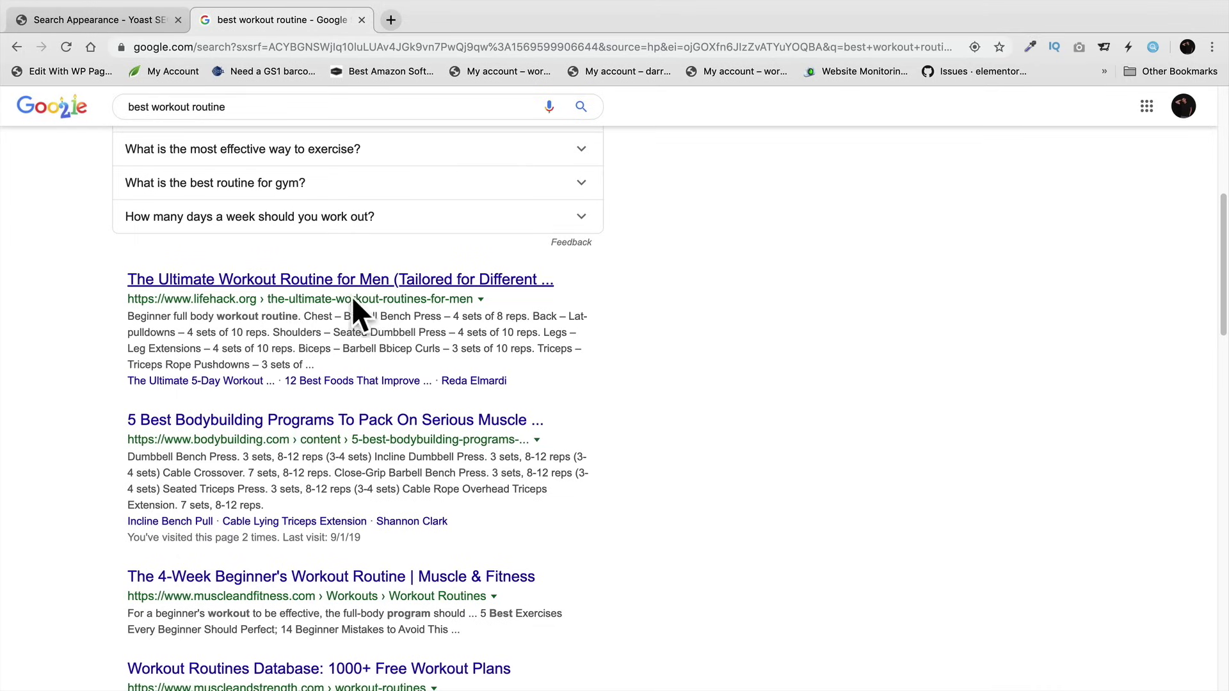
pyautogui.click(481, 302)
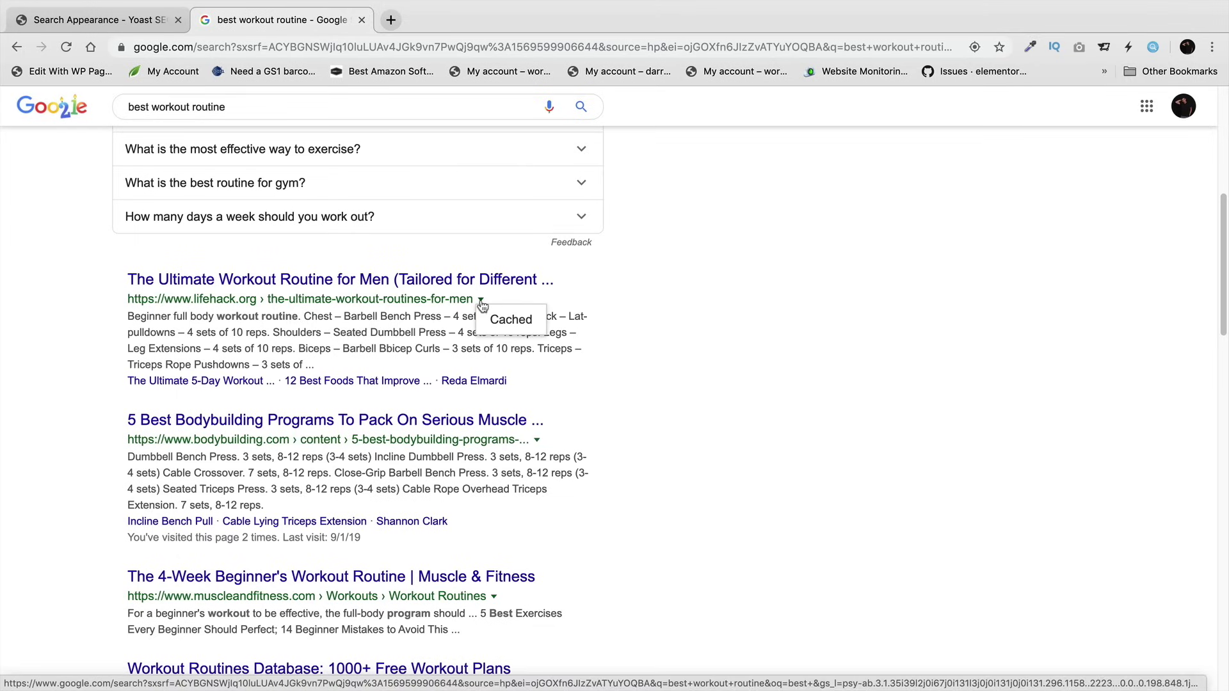
pyautogui.click(14, 315)
pyautogui.click(96, 20)
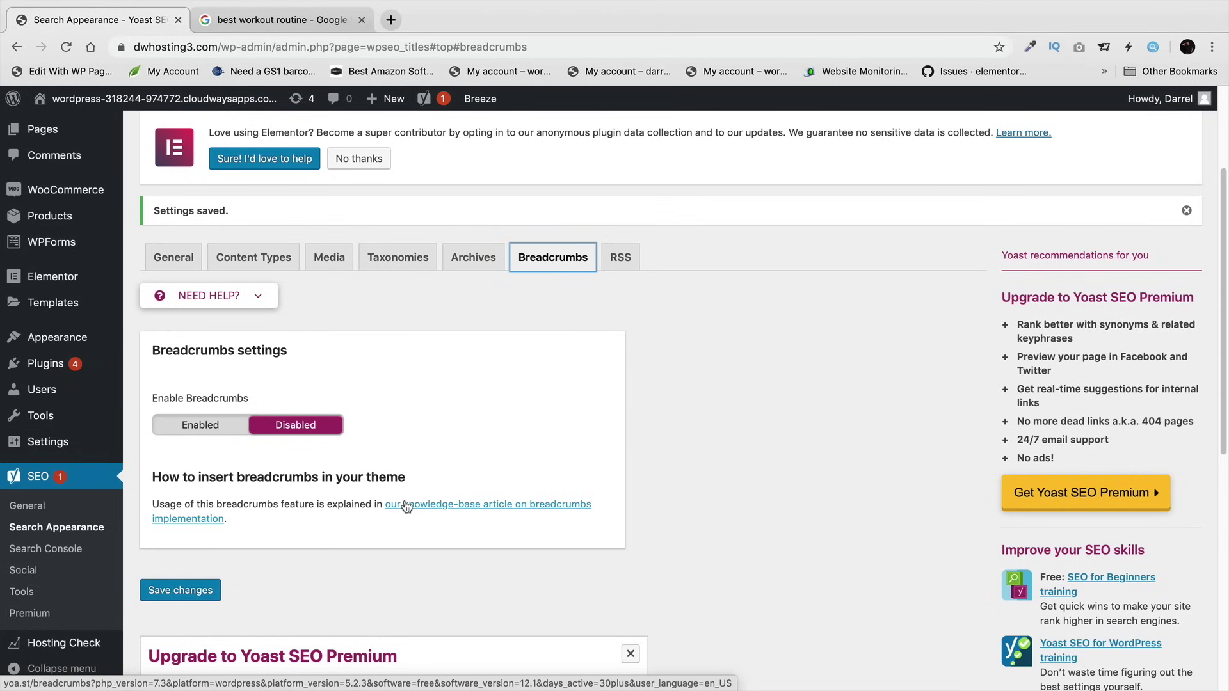
pyautogui.click(269, 20)
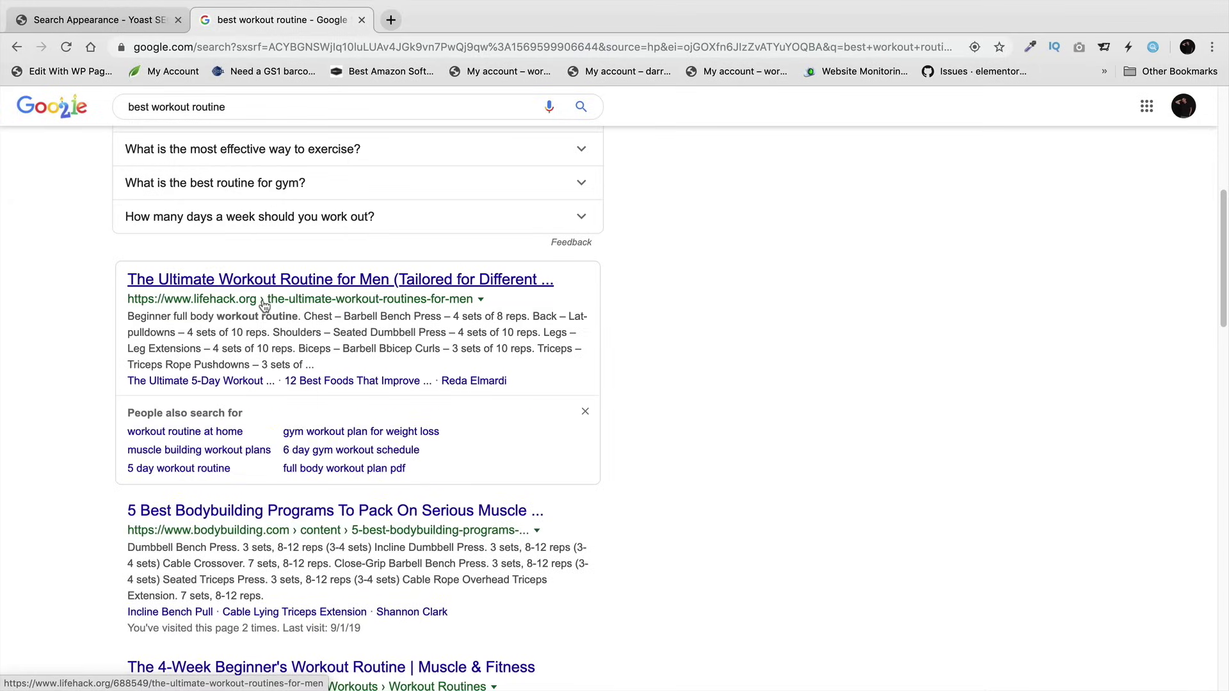
pyautogui.click(109, 19)
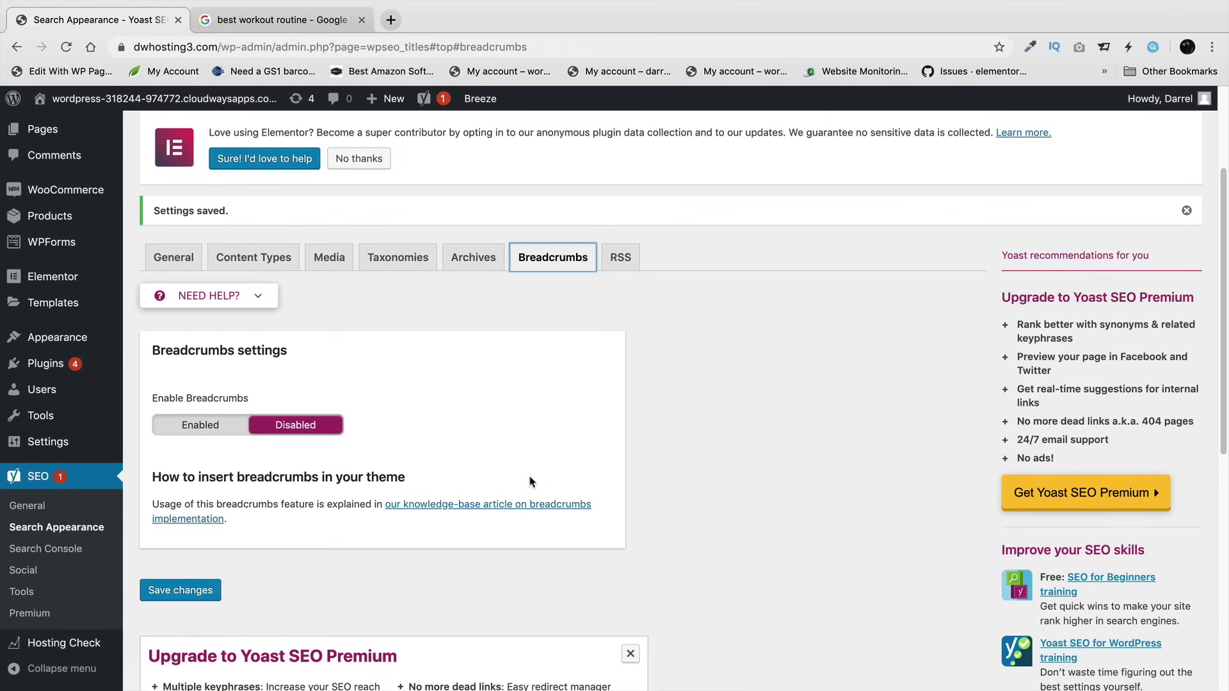
pyautogui.moveTo(517, 462); pyautogui.dragTo(493, 476)
pyautogui.click(536, 414)
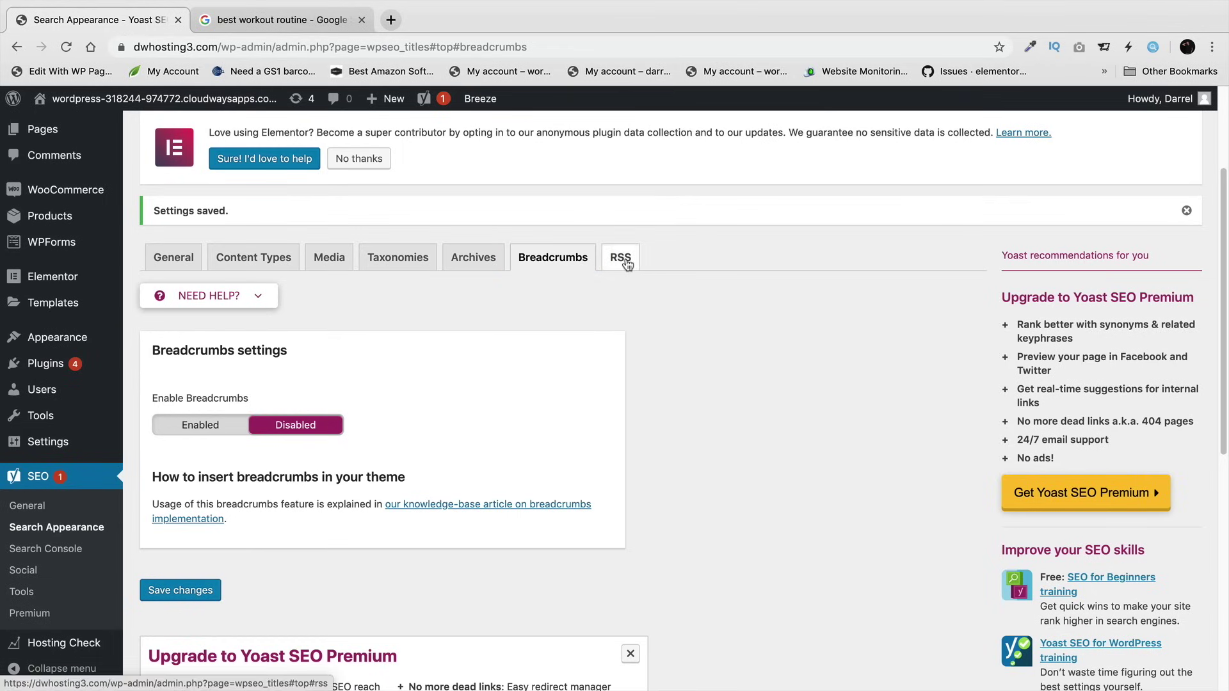
# - In the RSS feed settings, insert the %%BLOGLINK%% variable as content before each post
pyautogui.click(626, 262)
pyautogui.click(375, 502)
pyautogui.scroll(-3, 384, 482)
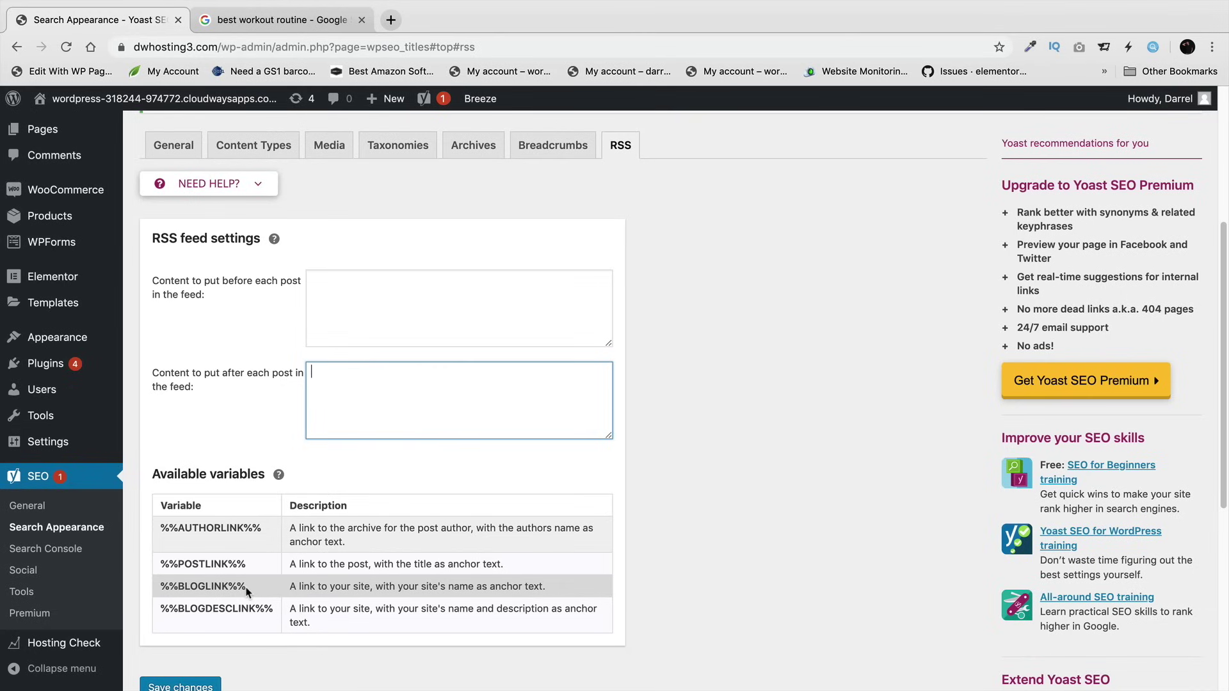
pyautogui.moveTo(247, 587); pyautogui.dragTo(159, 596)
pyautogui.rightClick(159, 596)
pyautogui.click(192, 505)
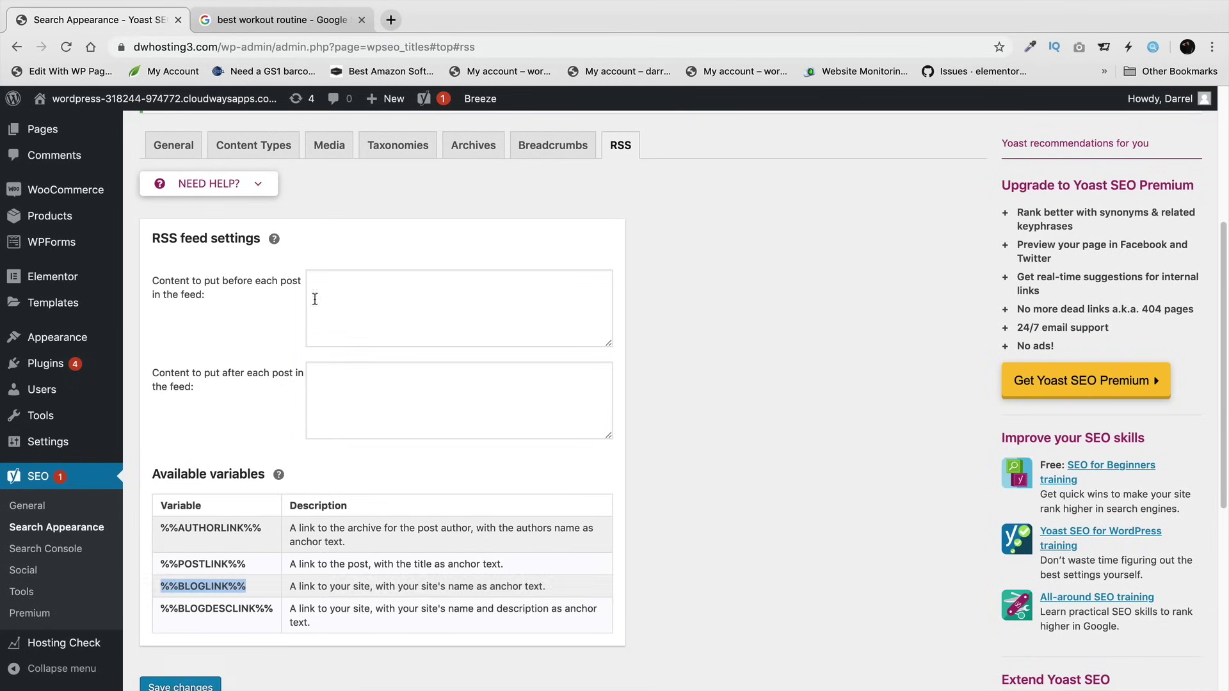
pyautogui.rightClick(327, 296)
pyautogui.click(355, 397)
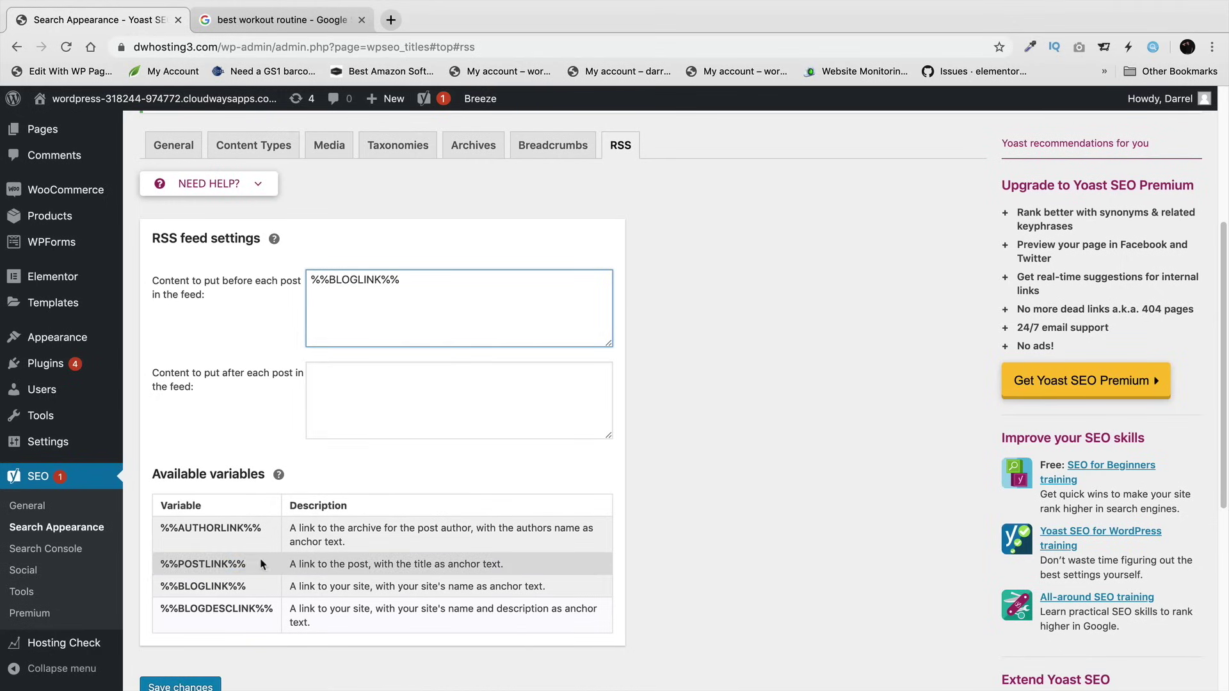
# - Add the %%POSTLINK%% variable on a second line of the content placed before each post in the feed
pyautogui.moveTo(256, 564); pyautogui.dragTo(158, 566)
pyautogui.rightClick(170, 566)
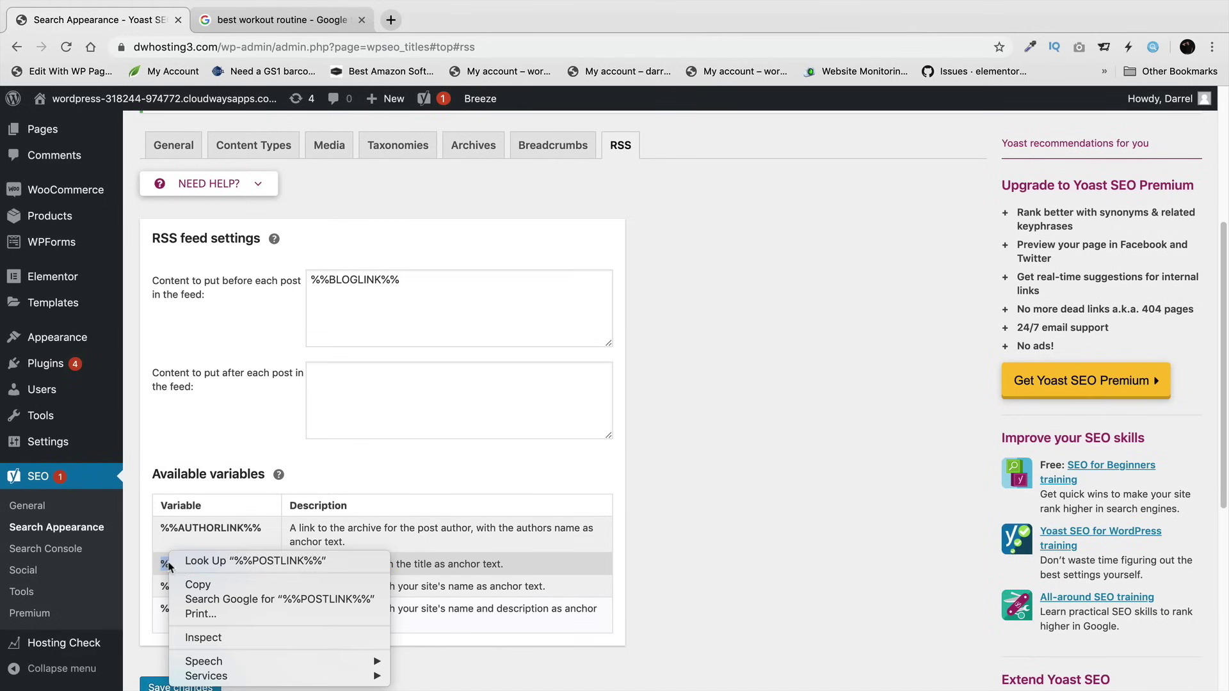
pyautogui.click(195, 584)
pyautogui.rightClick(363, 303)
pyautogui.click(390, 401)
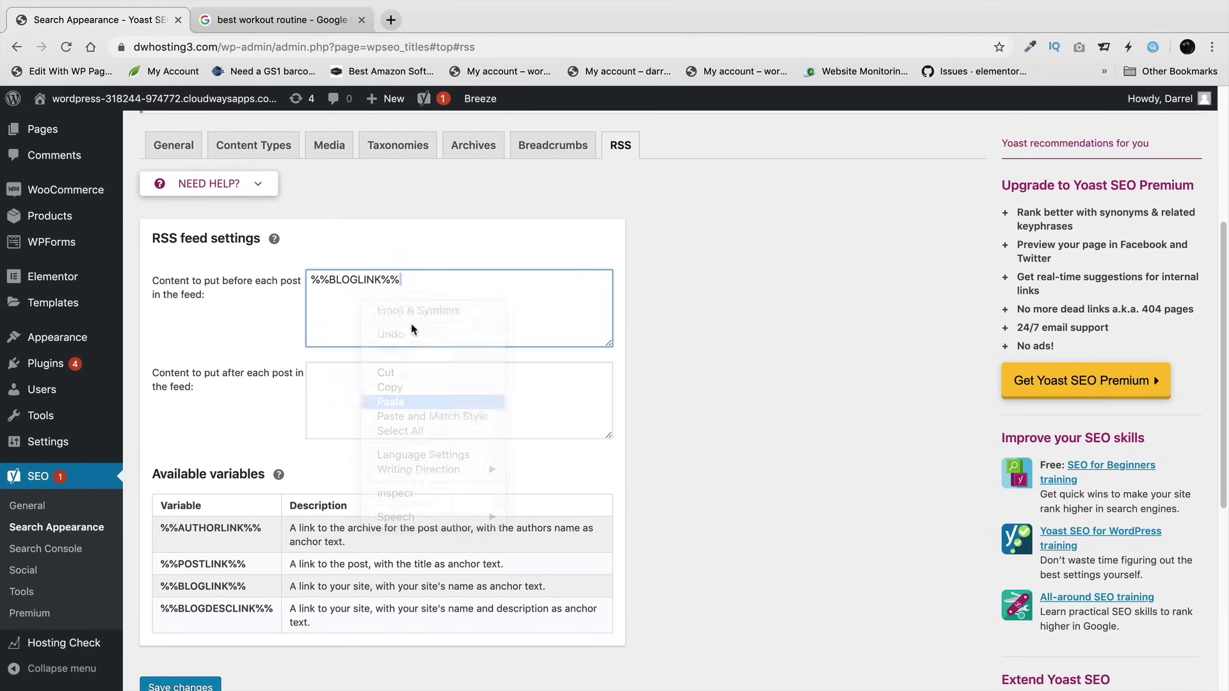
pyautogui.click(420, 279)
pyautogui.press('Return')
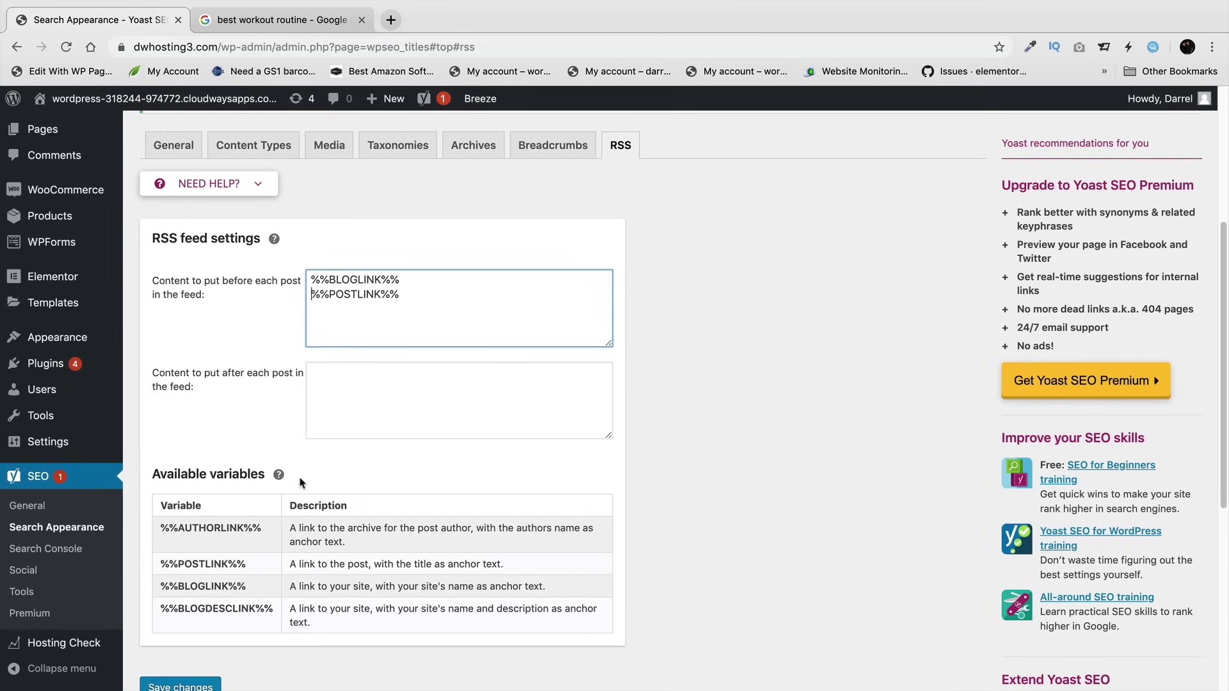
# - Copy the %%POSTLINK%% variable into the content placed after each post in the feed
pyautogui.moveTo(246, 564); pyautogui.dragTo(159, 561)
pyautogui.rightClick(164, 562)
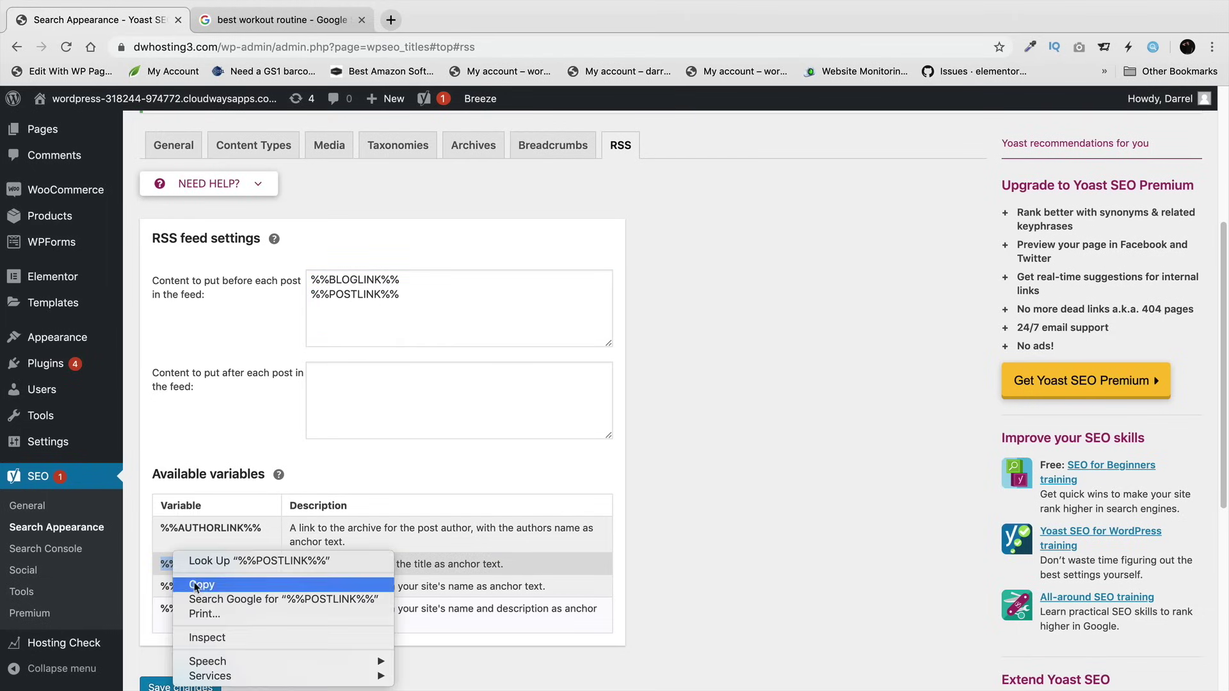
pyautogui.click(194, 581)
pyautogui.click(318, 399)
pyautogui.rightClick(319, 399)
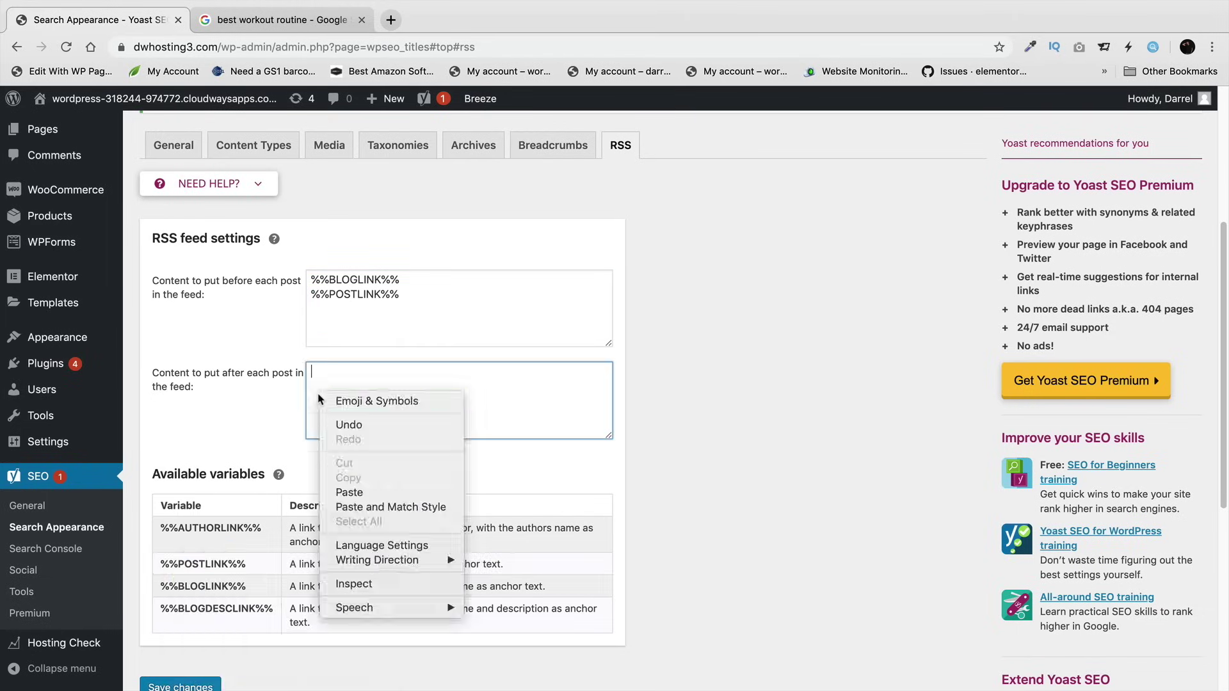
pyautogui.click(352, 493)
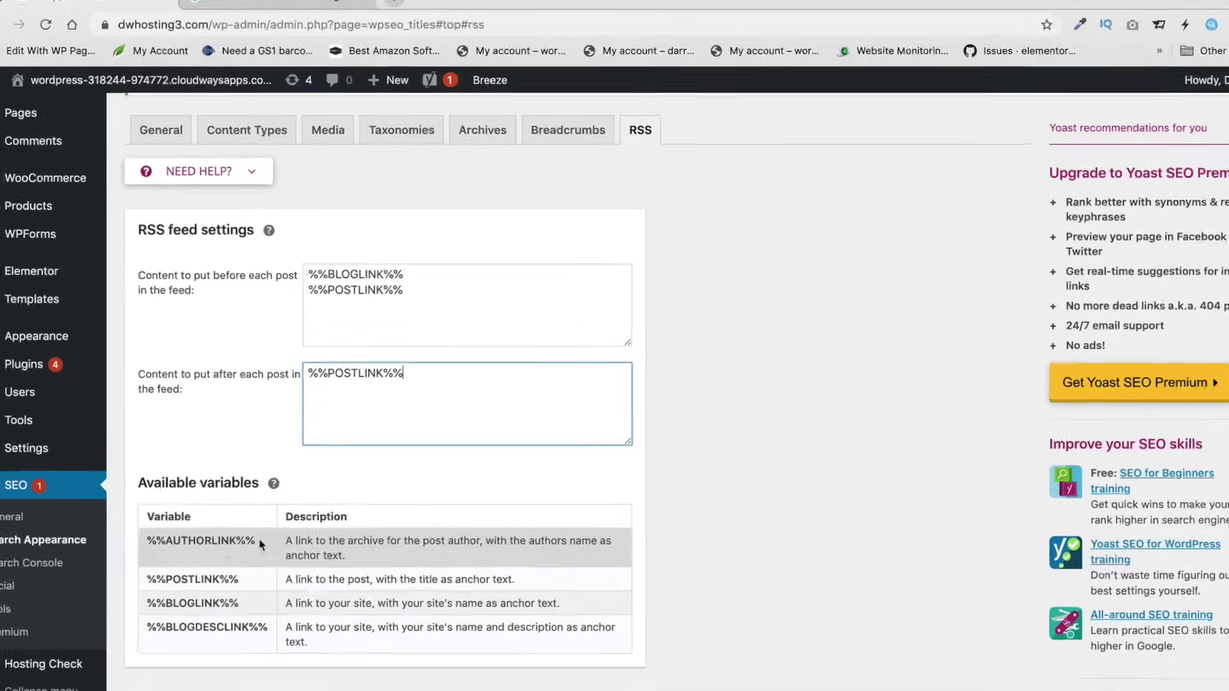
# - Add the %%AUTHORLINK%% variable on a second line of the content placed after each post in the feed
pyautogui.moveTo(261, 528); pyautogui.dragTo(161, 528)
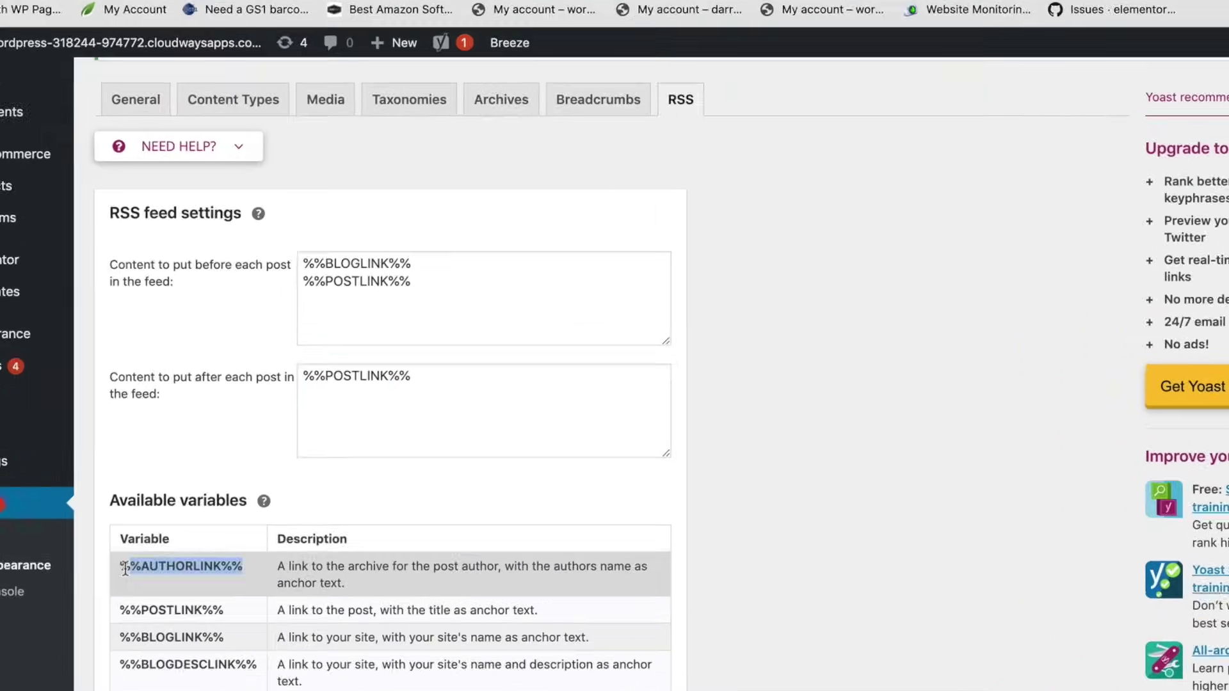
pyautogui.rightClick(180, 525)
pyautogui.click(159, 617)
pyautogui.click(434, 382)
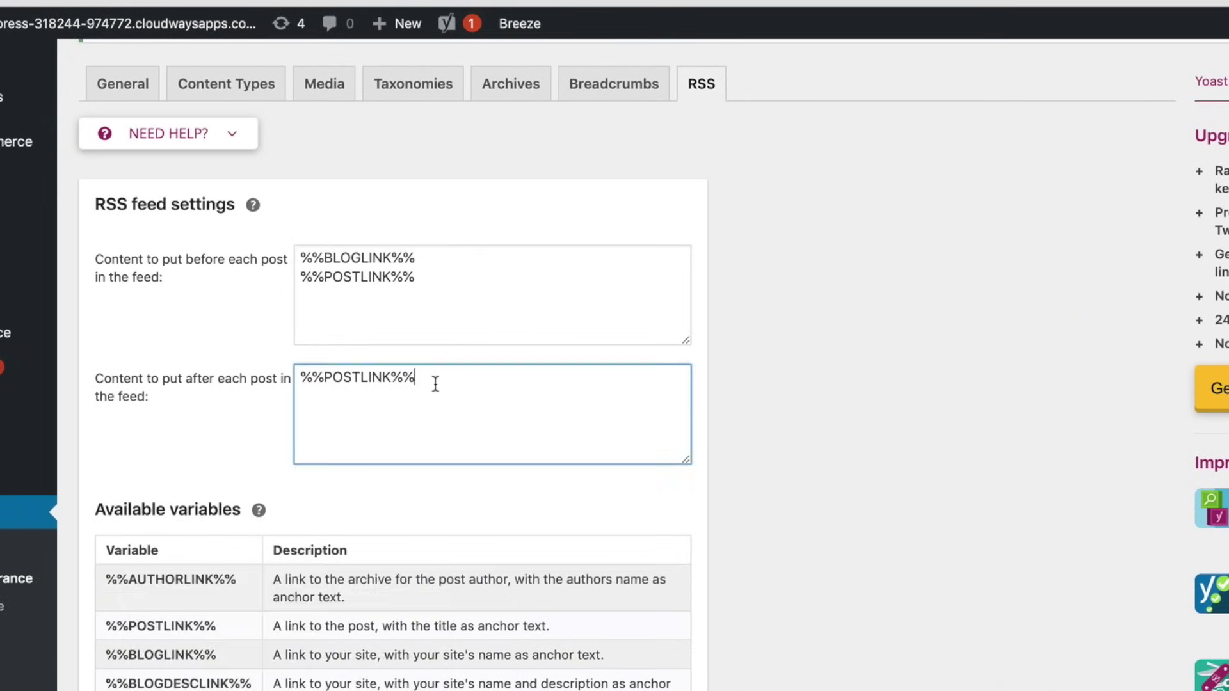
pyautogui.press('Return')
pyautogui.rightClick(350, 396)
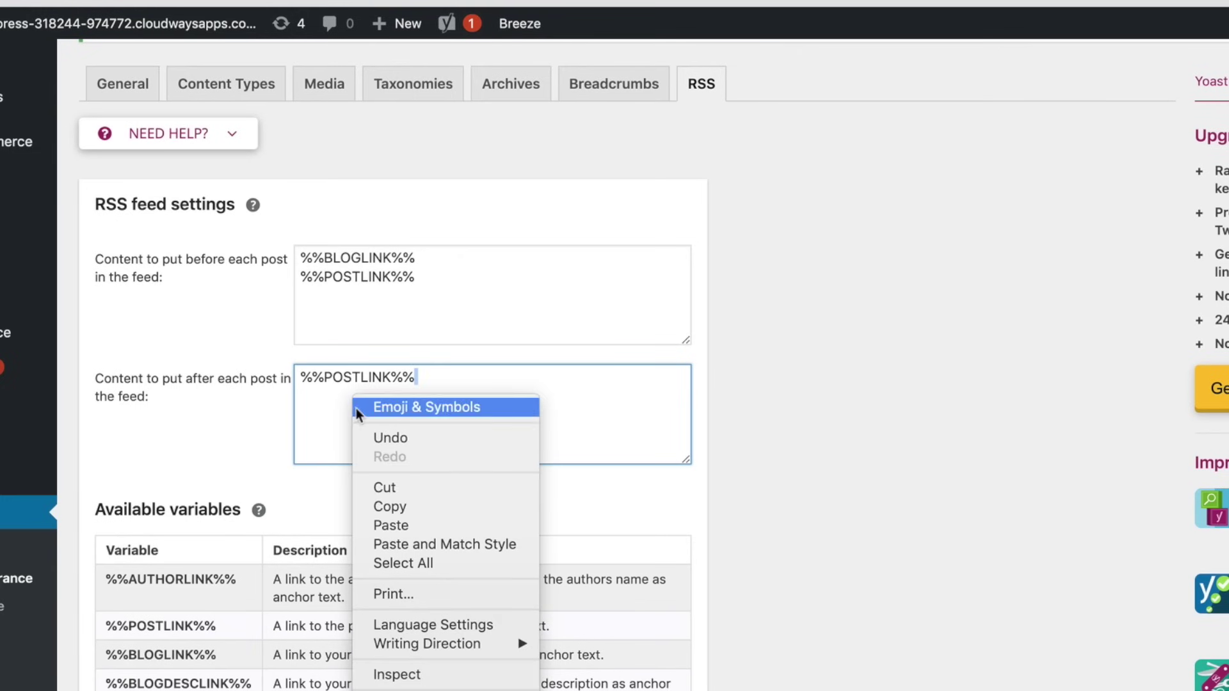
pyautogui.click(391, 525)
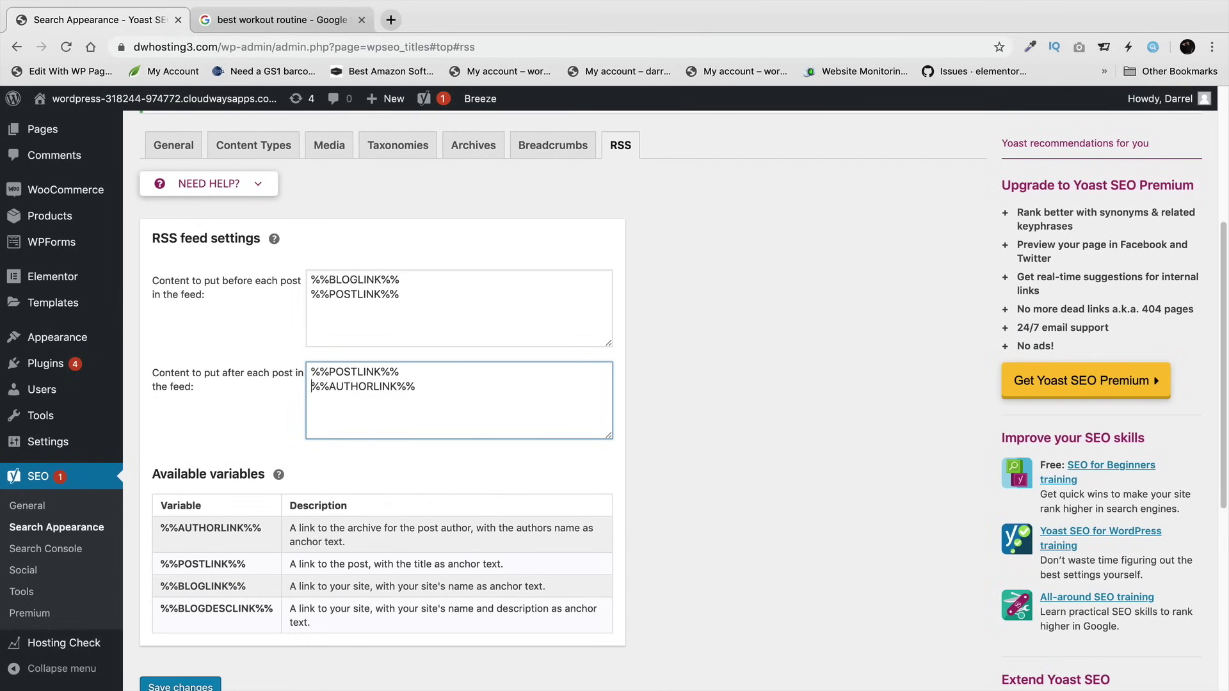
pyautogui.scroll(-1, 352, 415)
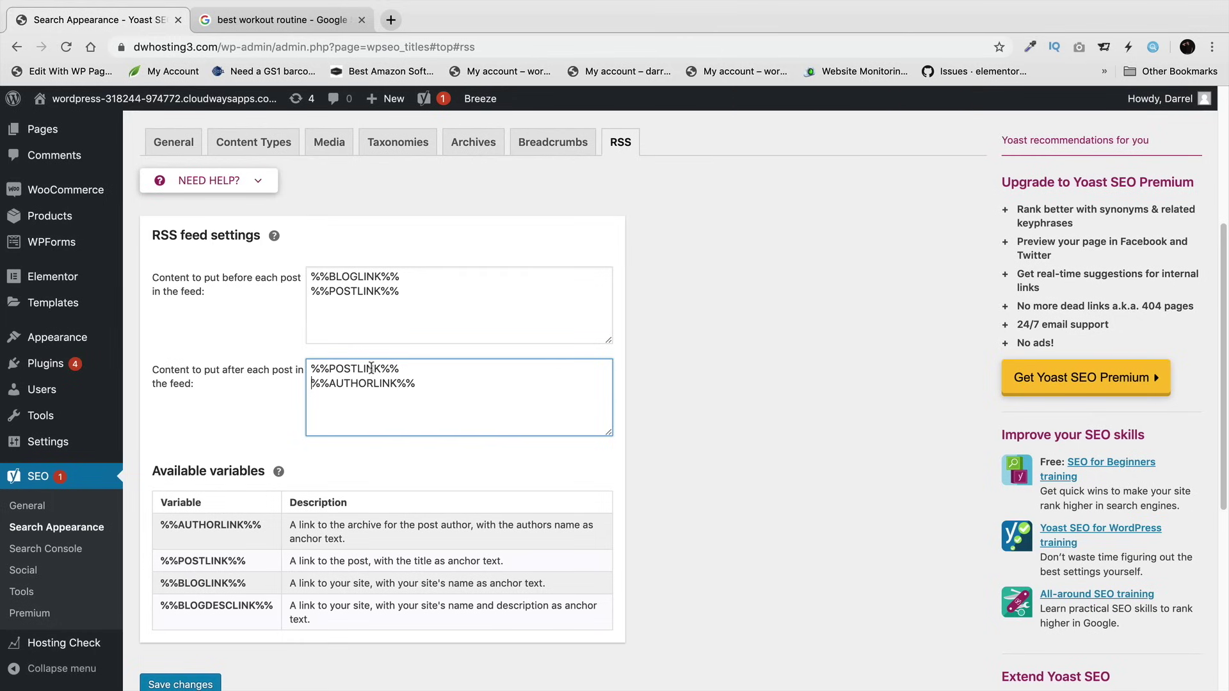
# - Save the RSS feed settings
pyautogui.scroll(-3, 320, 448)
pyautogui.click(202, 558)
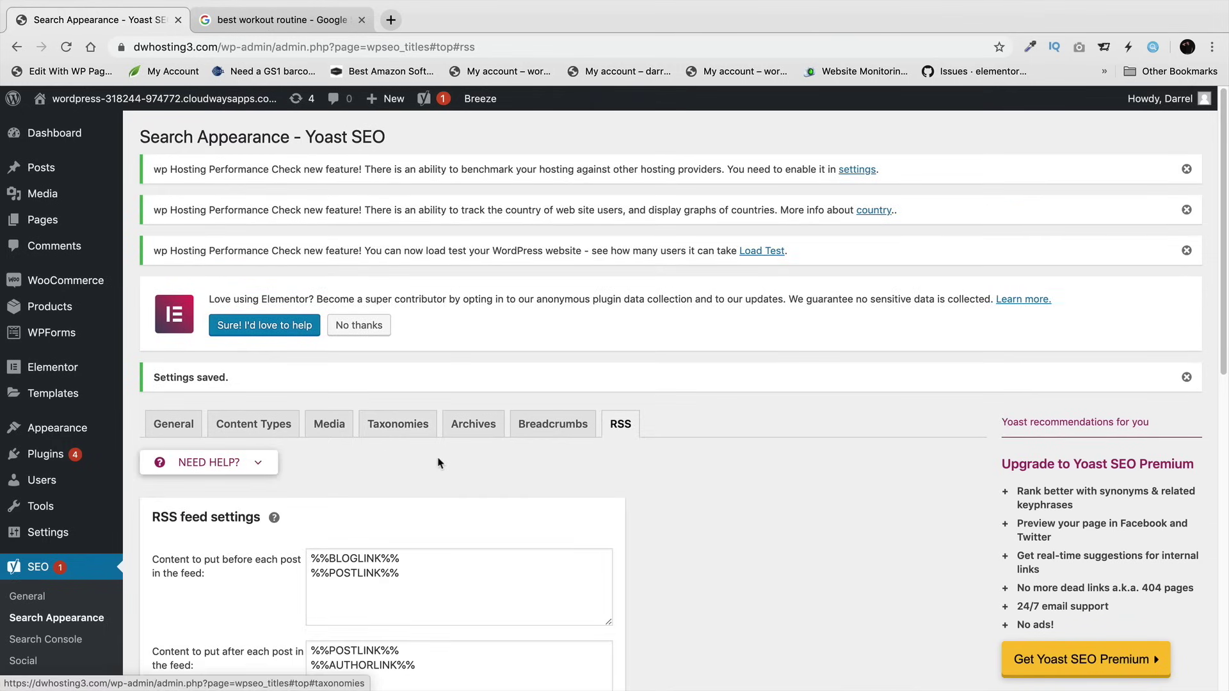
pyautogui.scroll(-2, 440, 464)
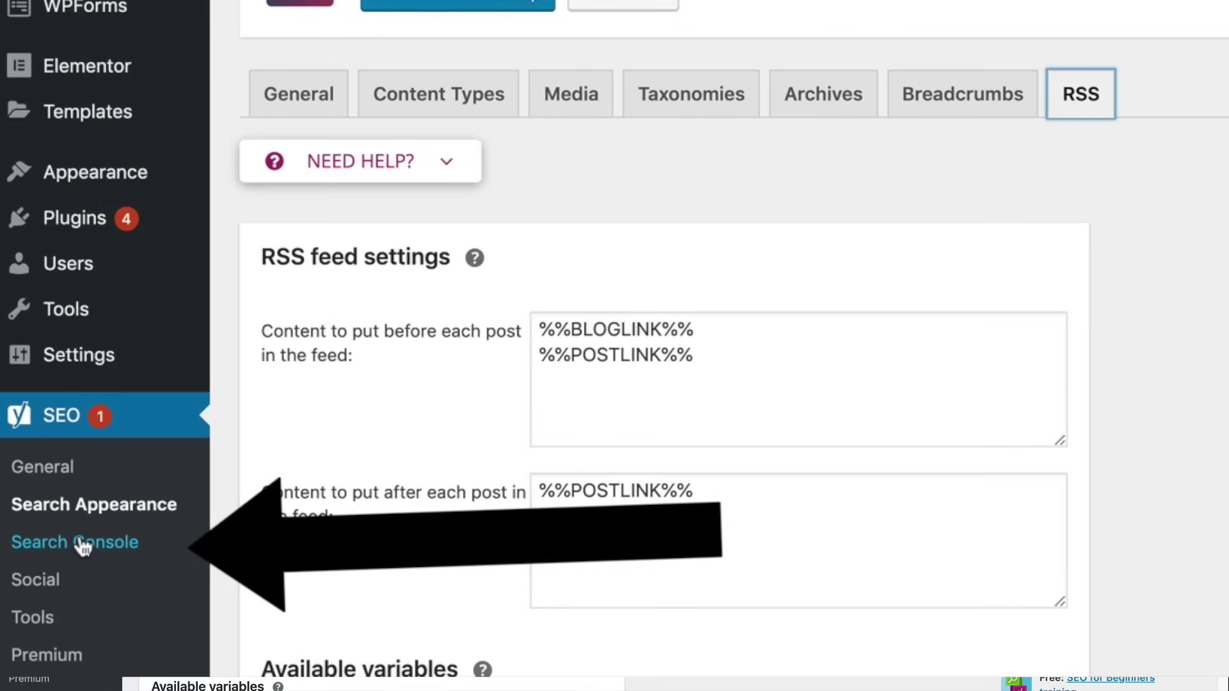
pyautogui.click(82, 545)
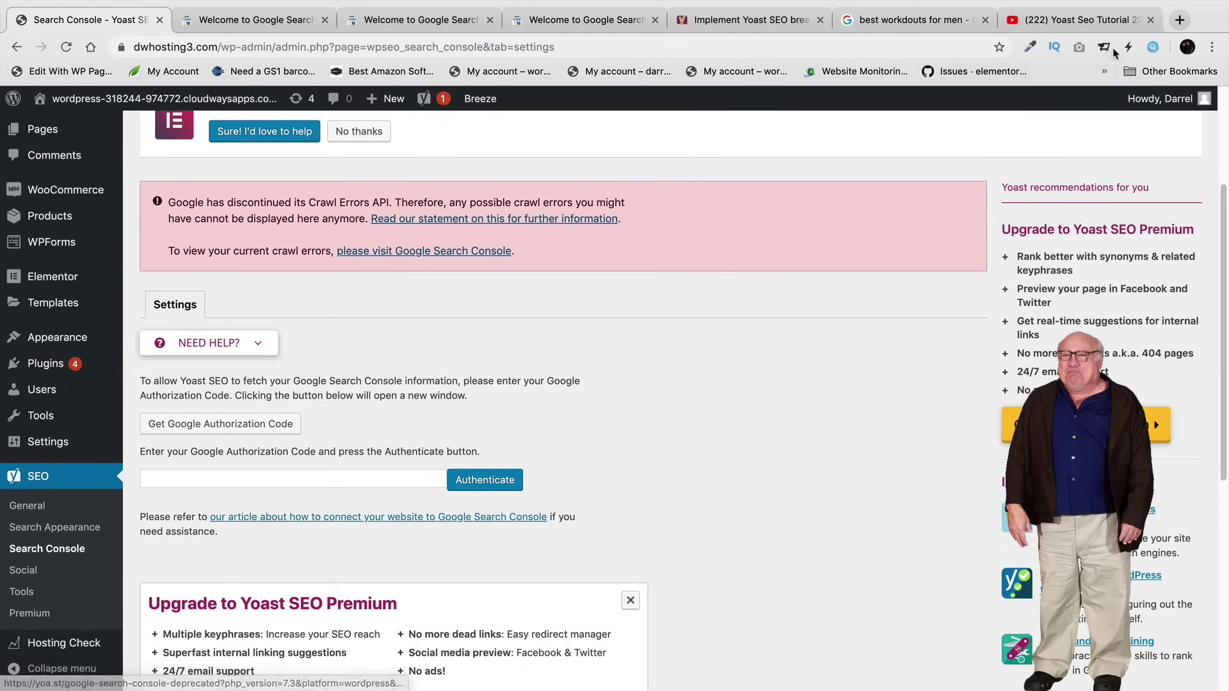
pyautogui.click(1178, 20)
pyautogui.rightClick(809, 48)
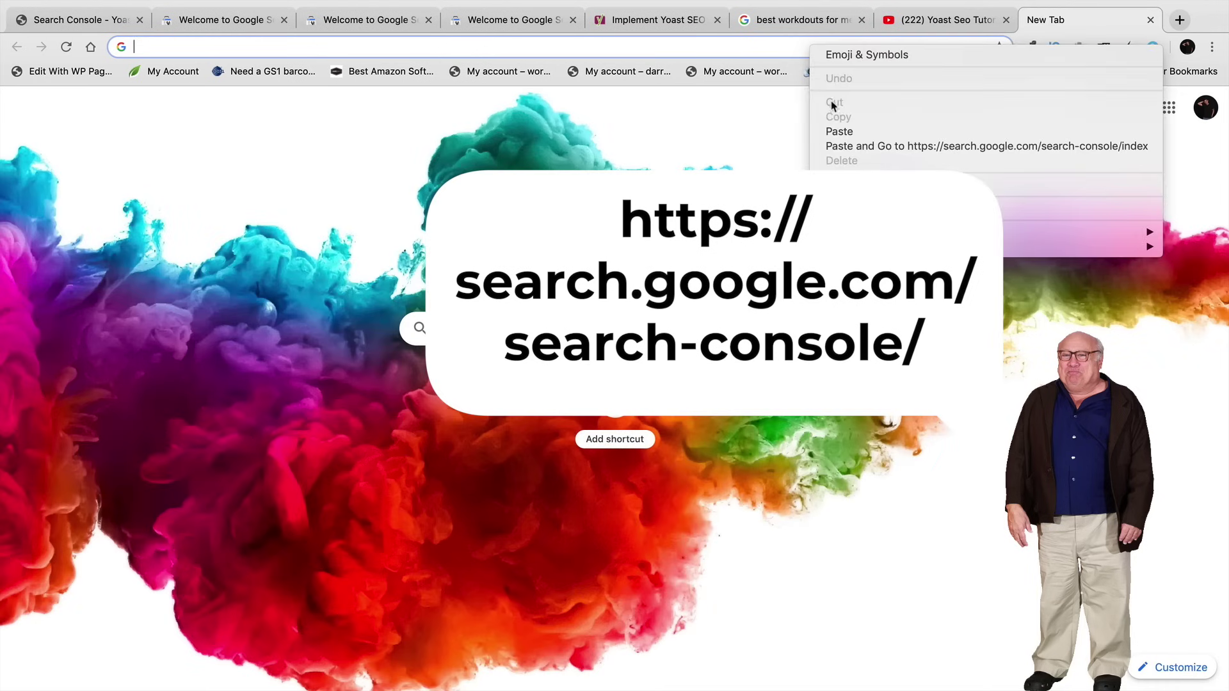
pyautogui.click(839, 130)
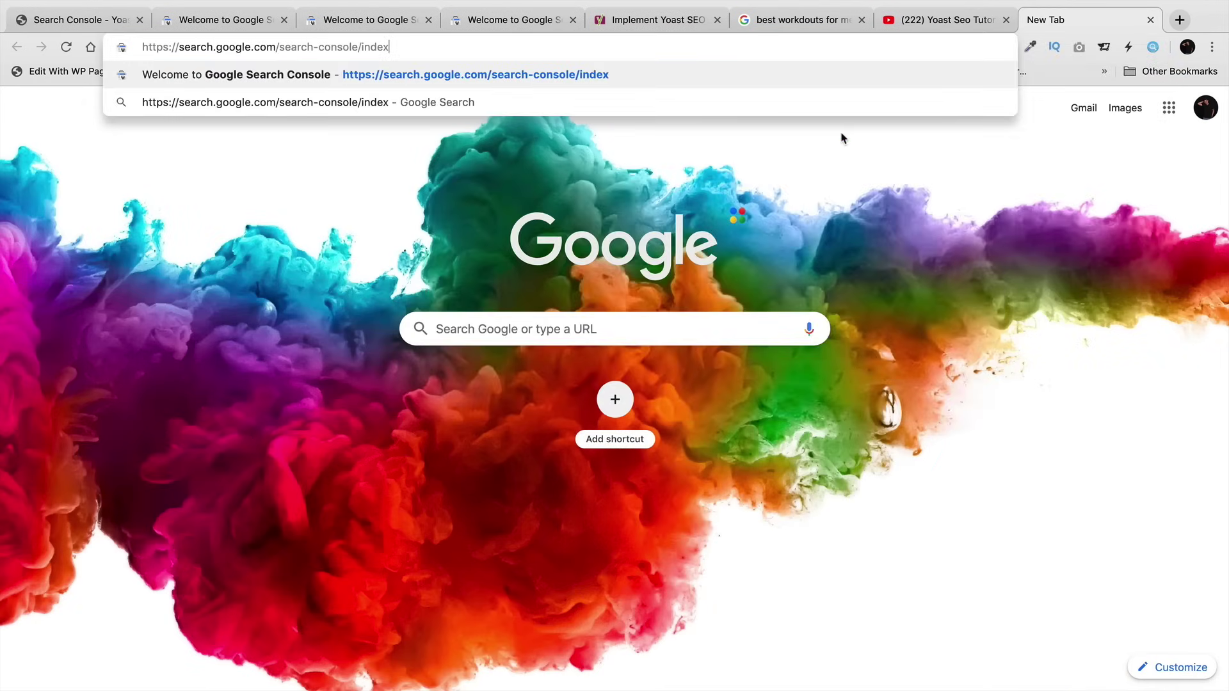
pyautogui.press('Return')
pyautogui.moveTo(1092, 20); pyautogui.dragTo(369, 20)
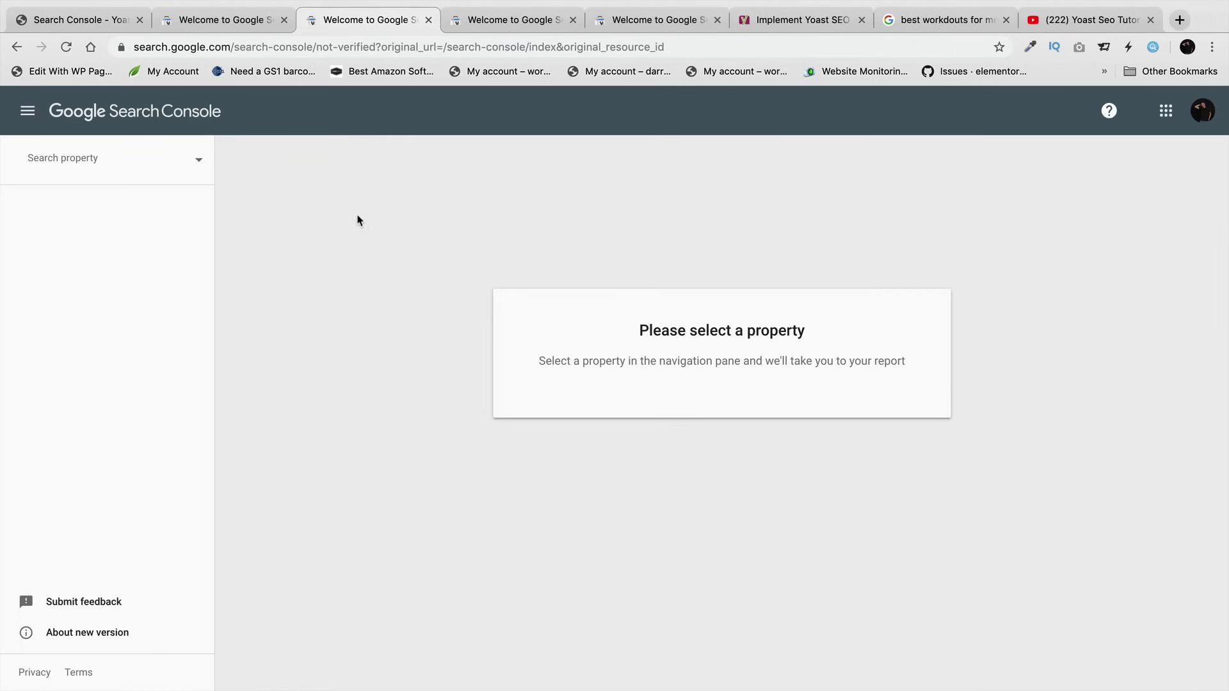
# - Review Yoast's Crawl Errors API notice, and start adding a new property in Google Search Console
pyautogui.click(83, 20)
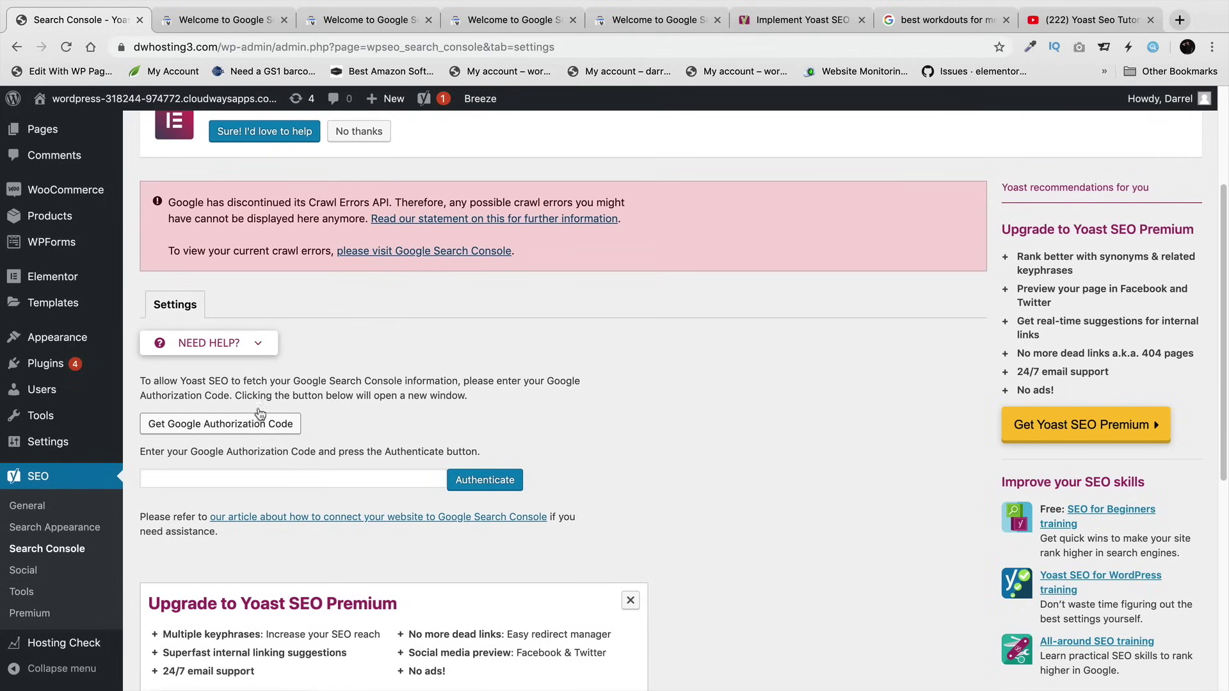
pyautogui.moveTo(183, 202); pyautogui.dragTo(233, 244)
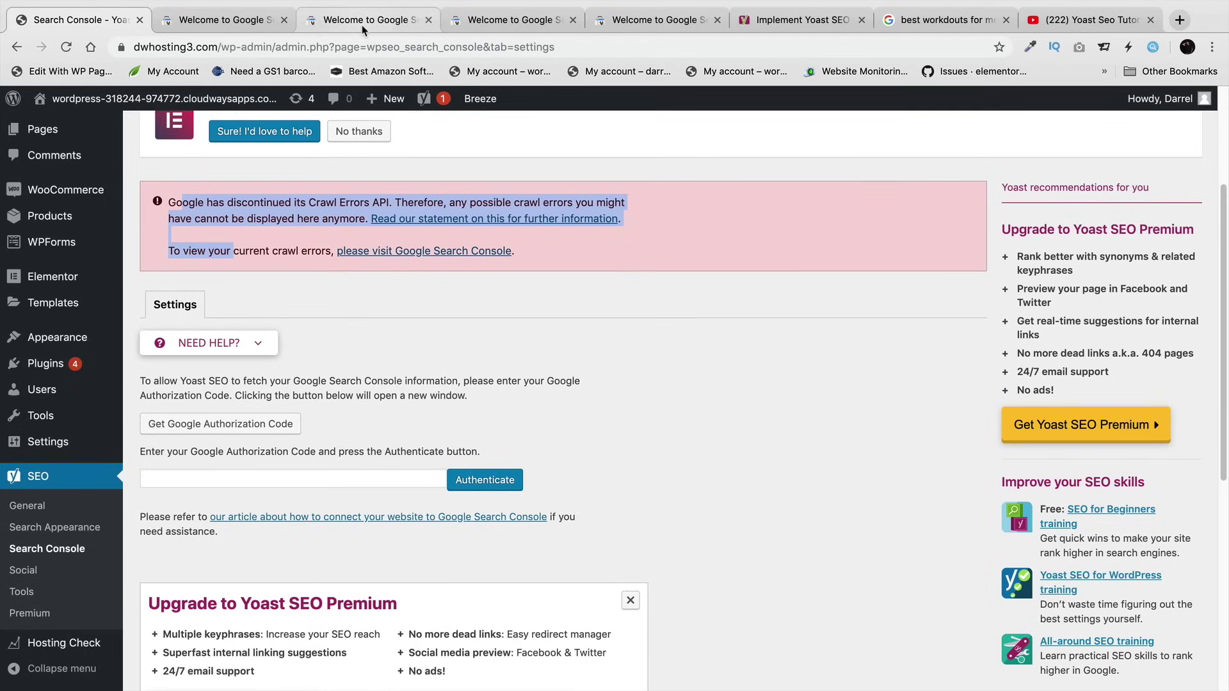
pyautogui.click(221, 21)
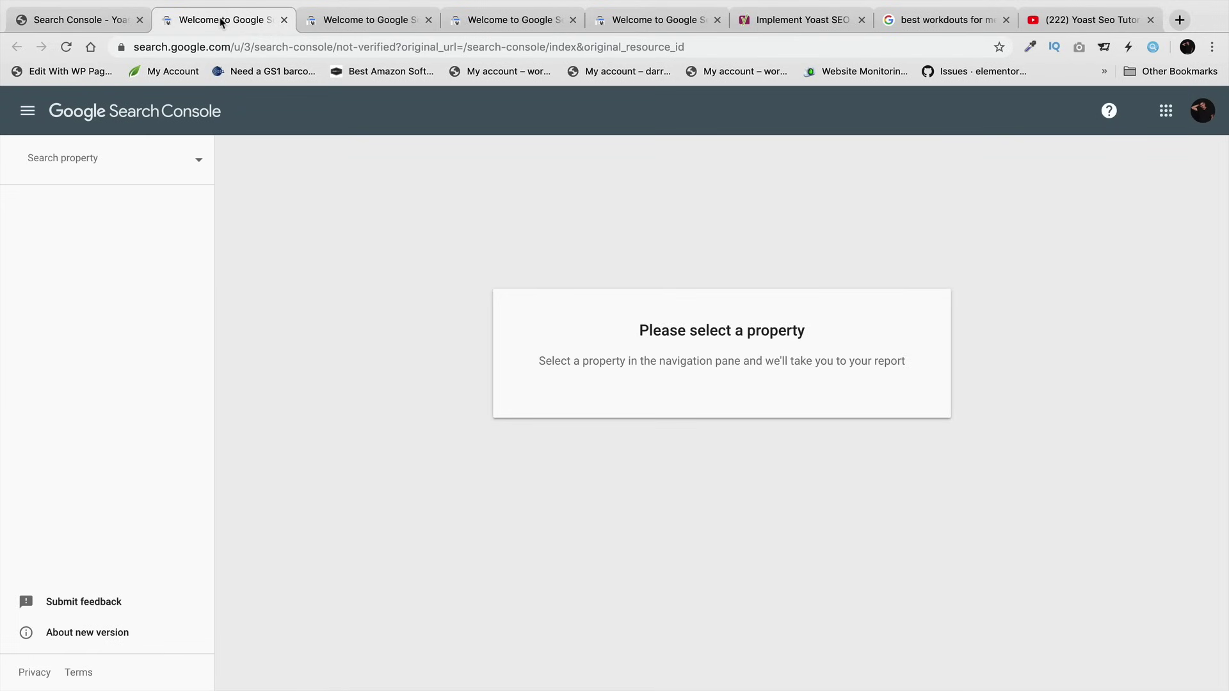
pyautogui.click(196, 165)
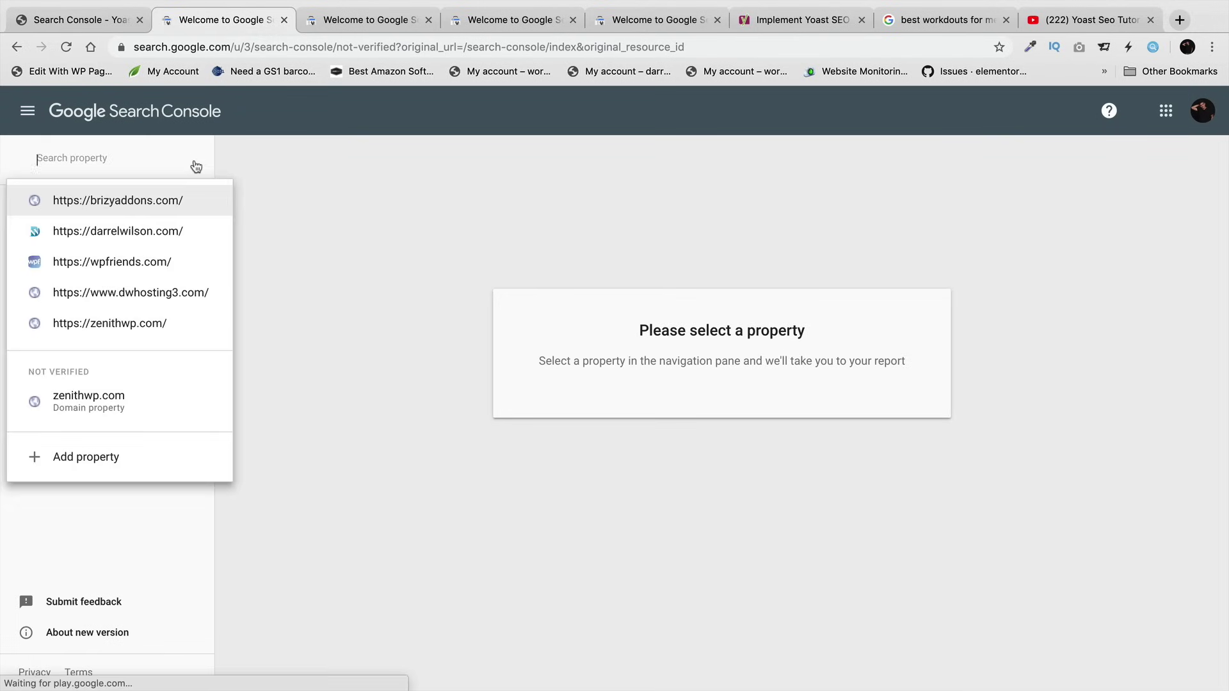
pyautogui.click(101, 464)
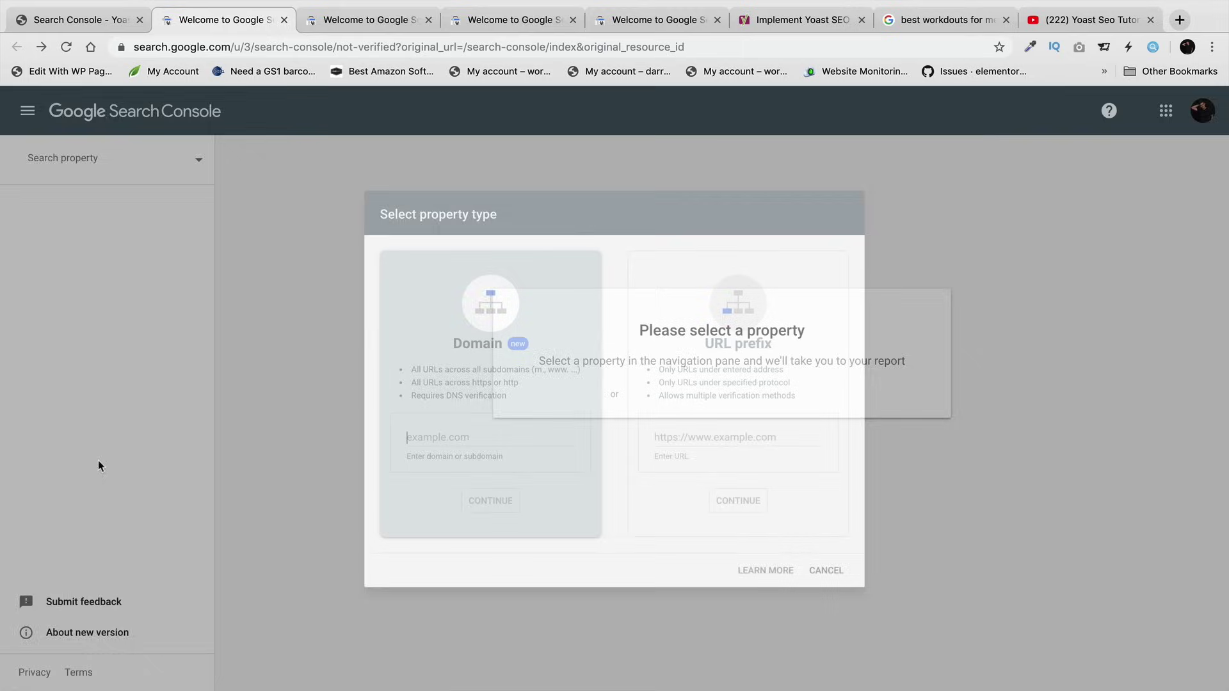
pyautogui.click(741, 448)
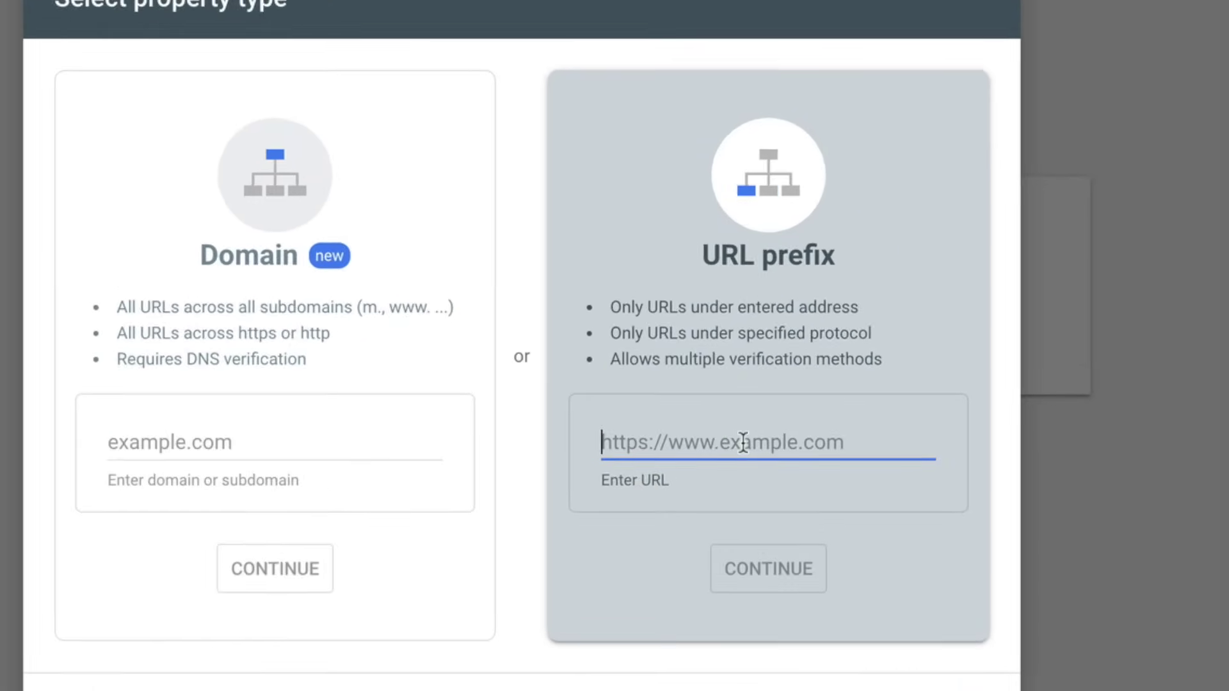
pyautogui.write('www.d')
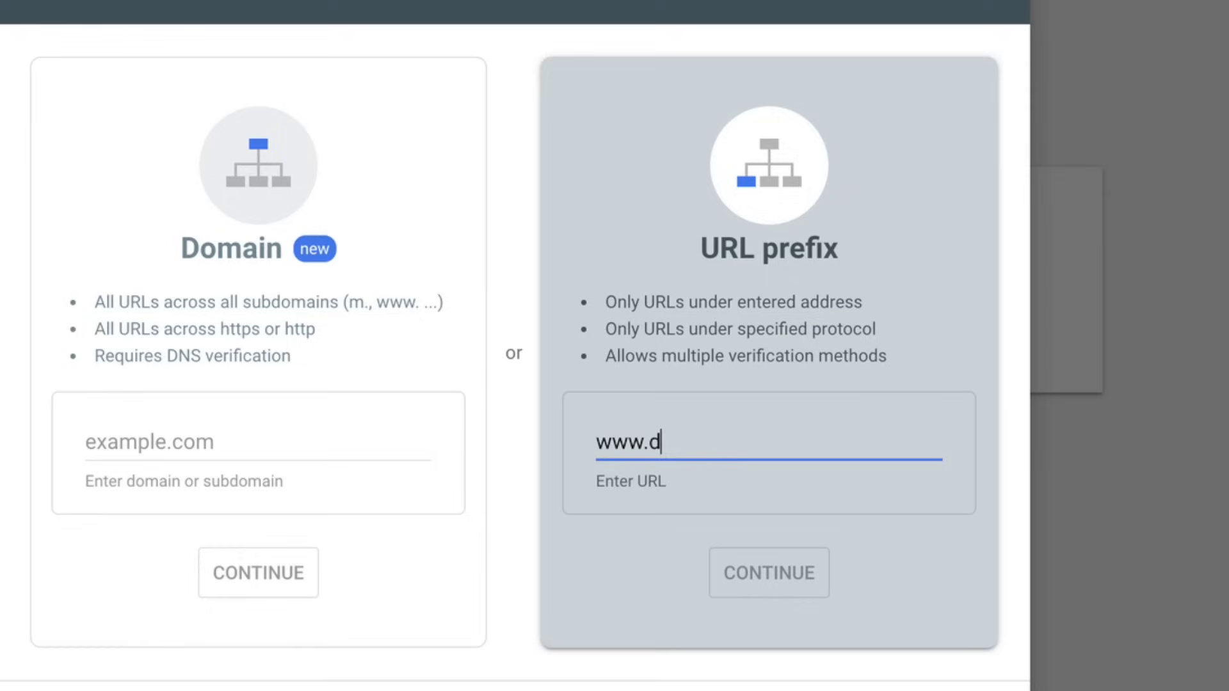
pyautogui.write('whosting3.com')
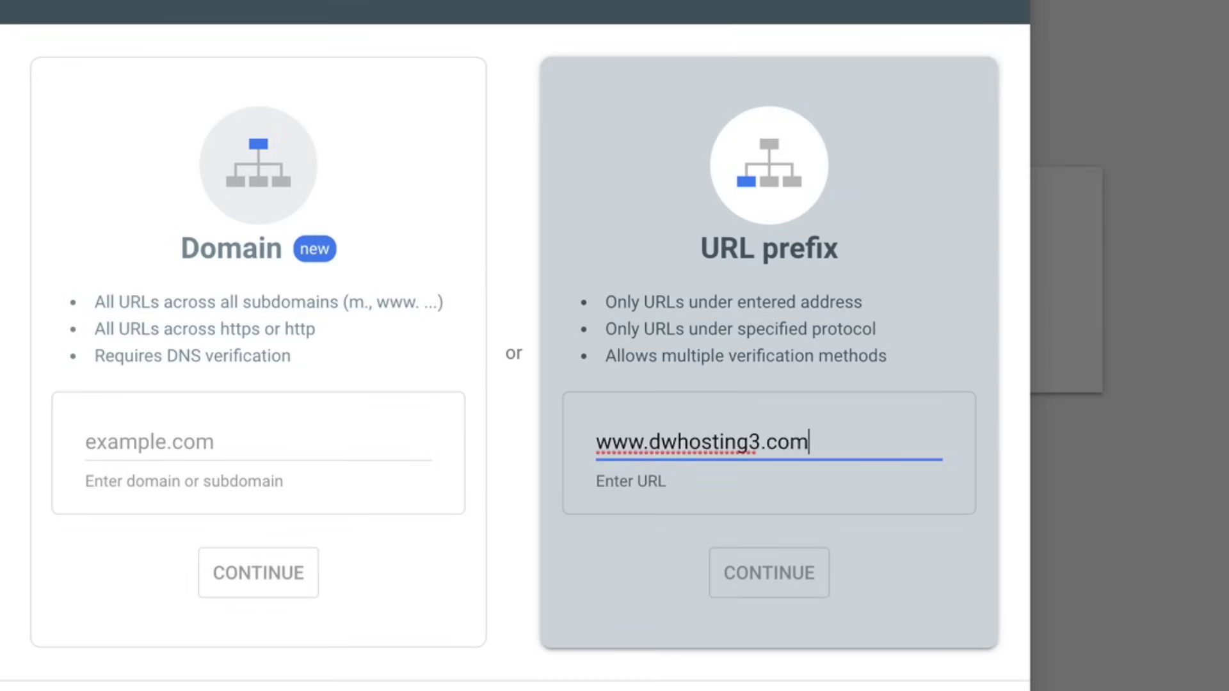
pyautogui.click(598, 441)
pyautogui.write('https://')
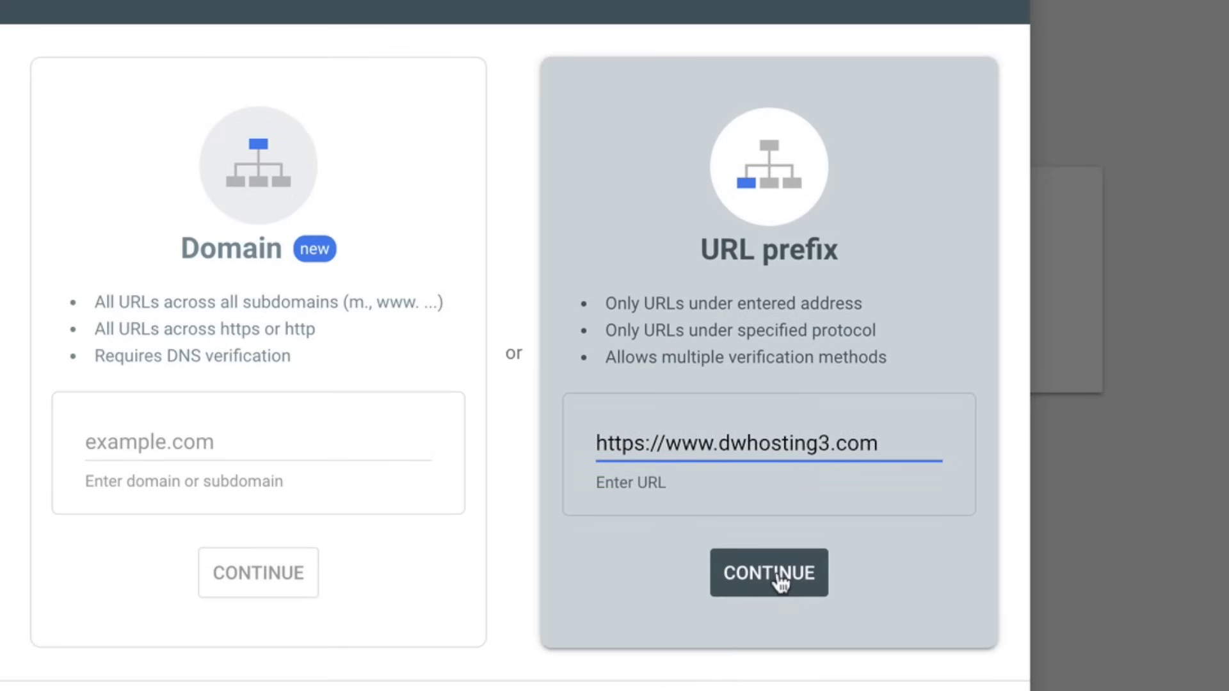
pyautogui.click(778, 576)
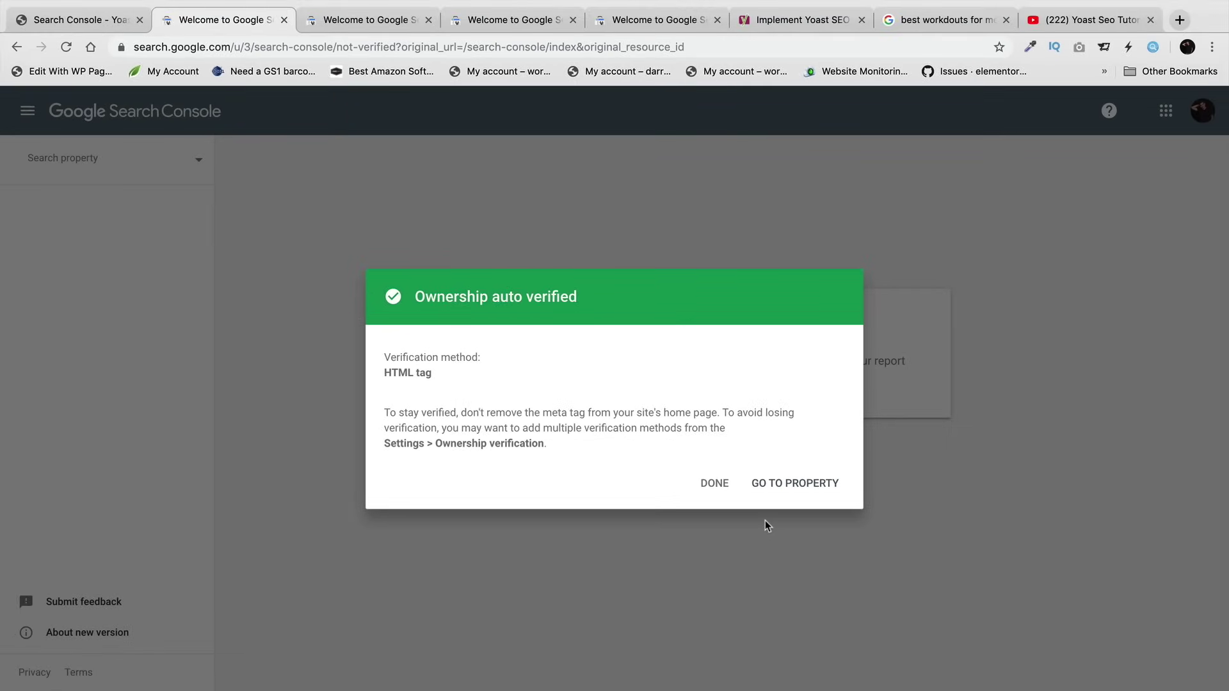
pyautogui.click(811, 487)
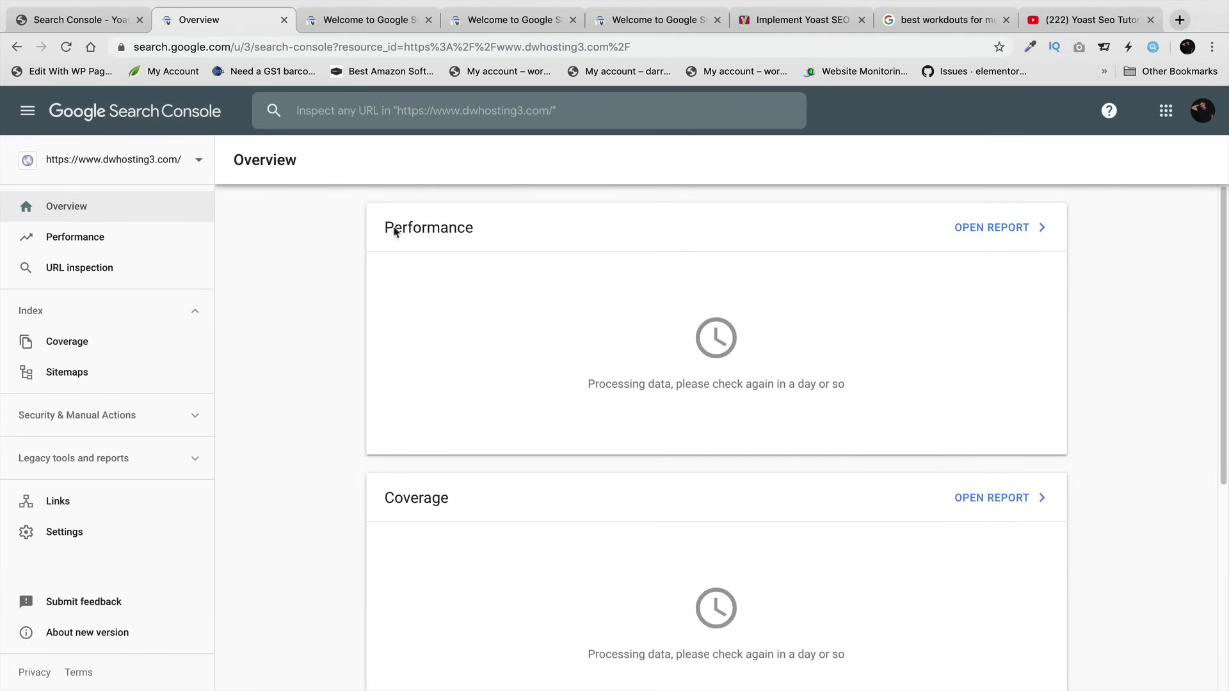
# - Switch back to WordPress, request a Google authorization code from Yoast's Search Console settings, and allow Yoast SEO to access the chosen Google account
pyautogui.click(80, 20)
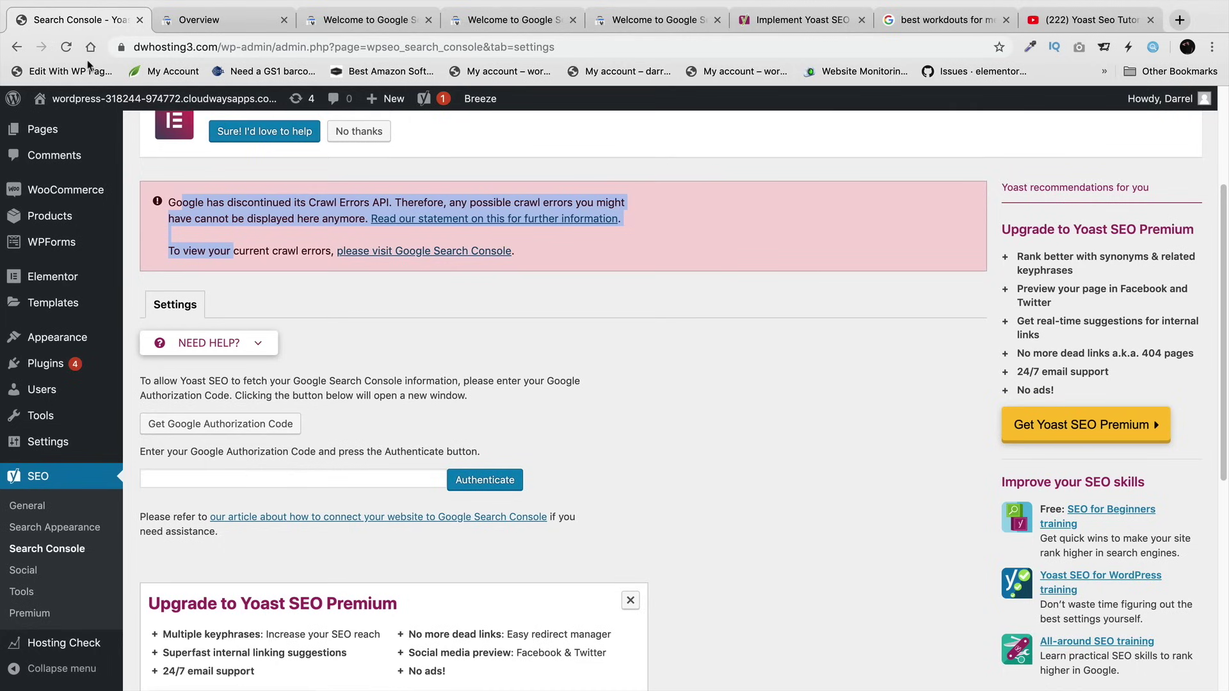
pyautogui.click(219, 426)
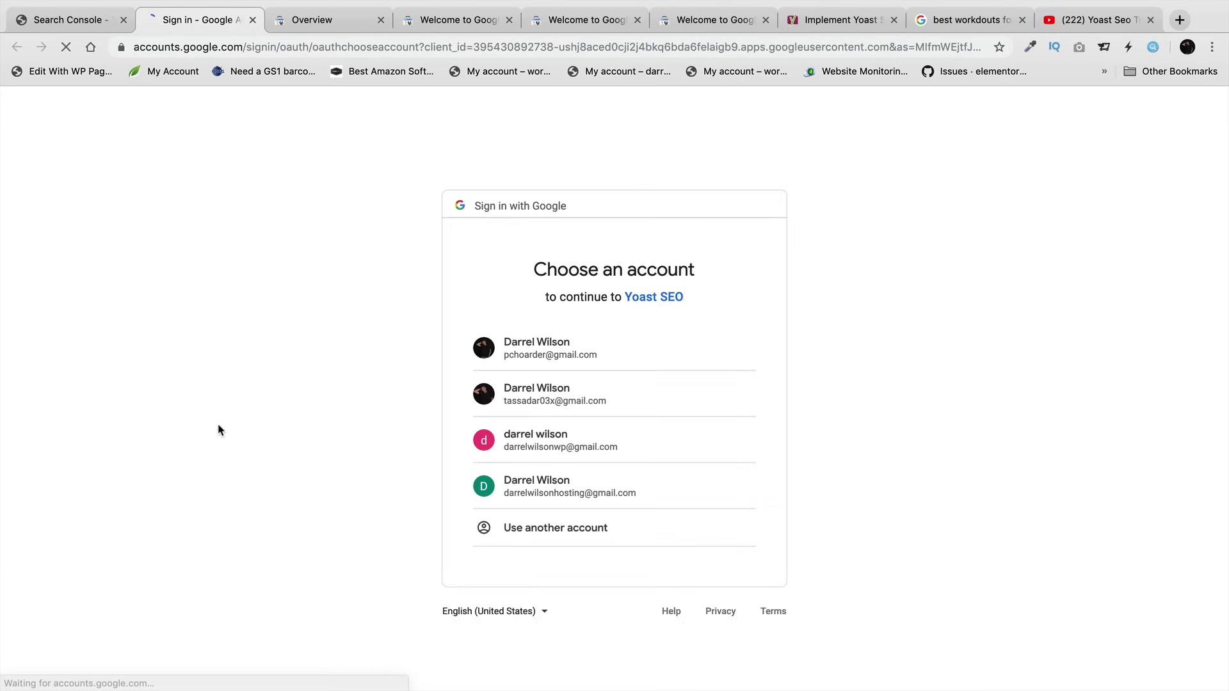
pyautogui.click(543, 400)
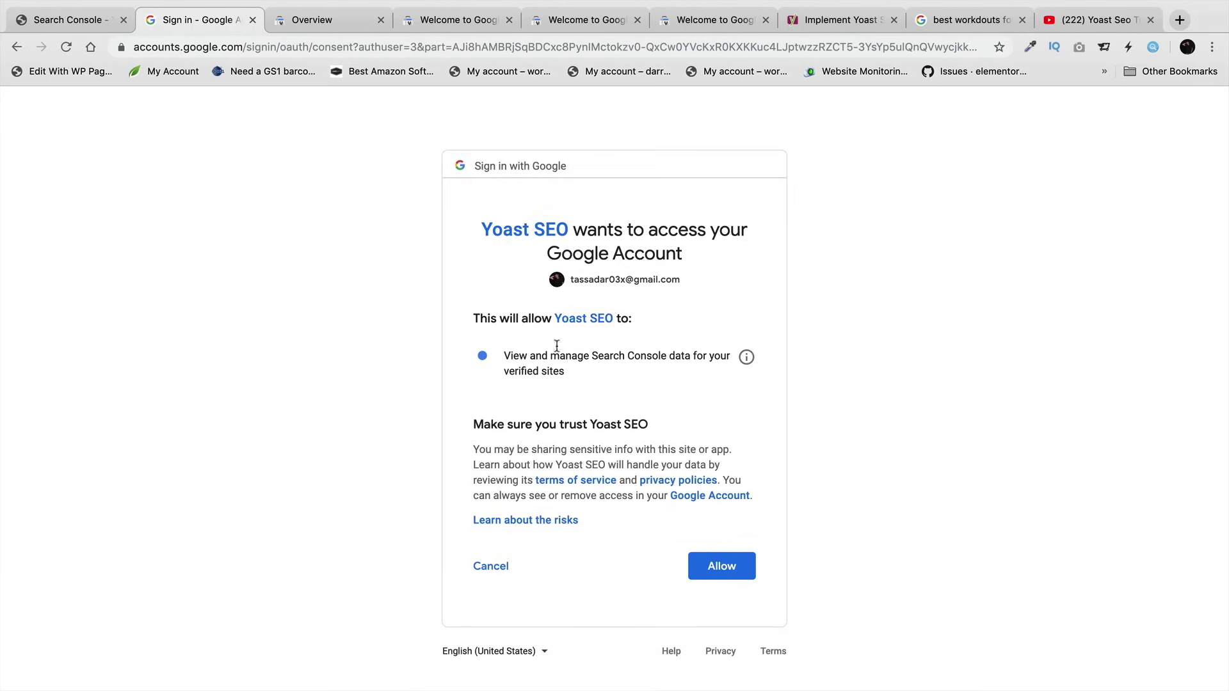
pyautogui.click(732, 566)
# - Copy the Google authorization code into Yoast's authorization code field and authenticate
pyautogui.tripleClick(615, 358)
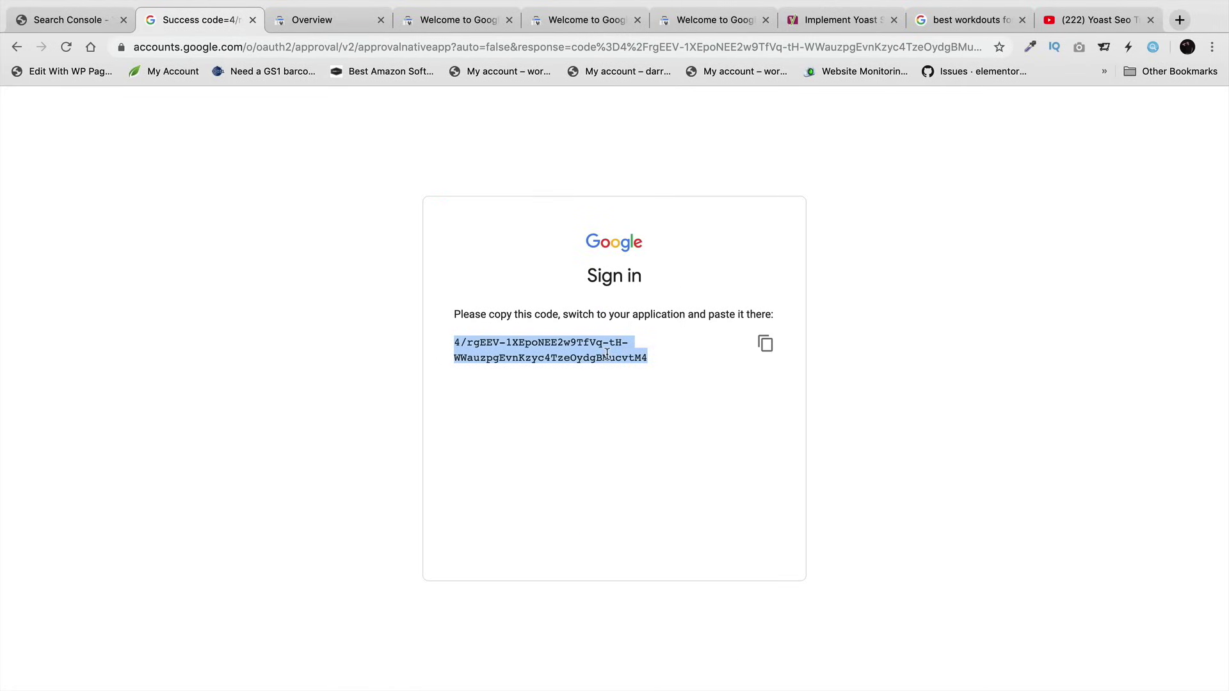
pyautogui.rightClick(612, 356)
pyautogui.click(637, 387)
pyautogui.click(76, 20)
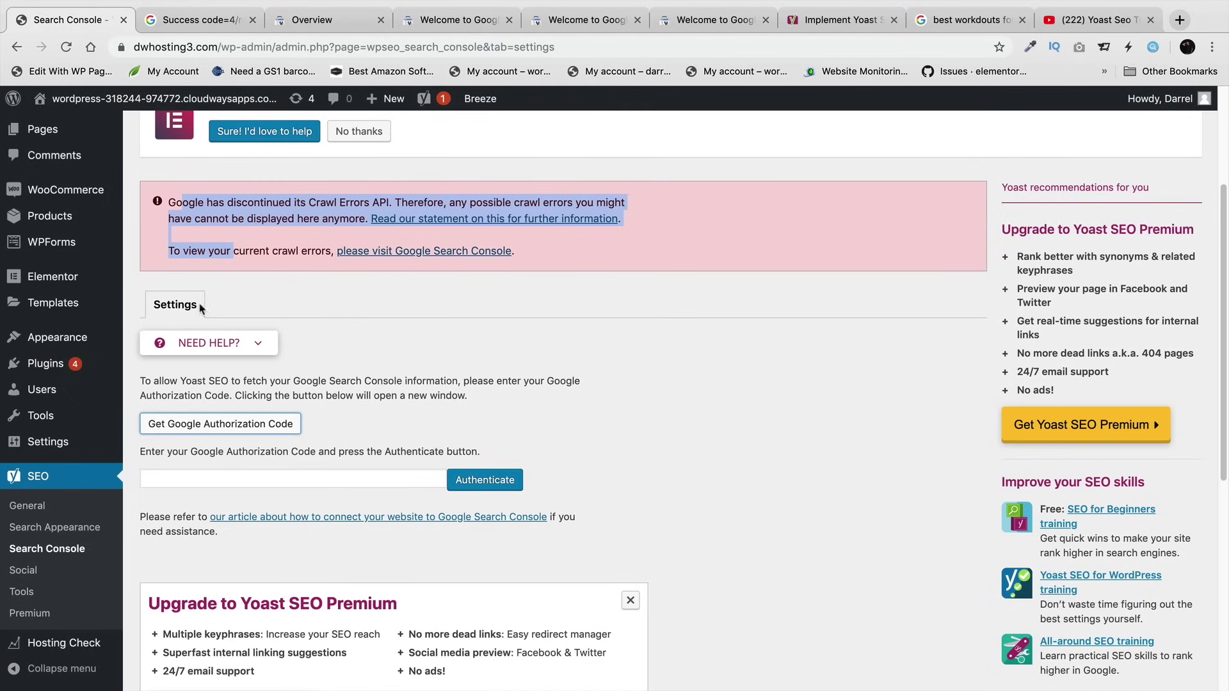
pyautogui.rightClick(201, 473)
pyautogui.click(237, 560)
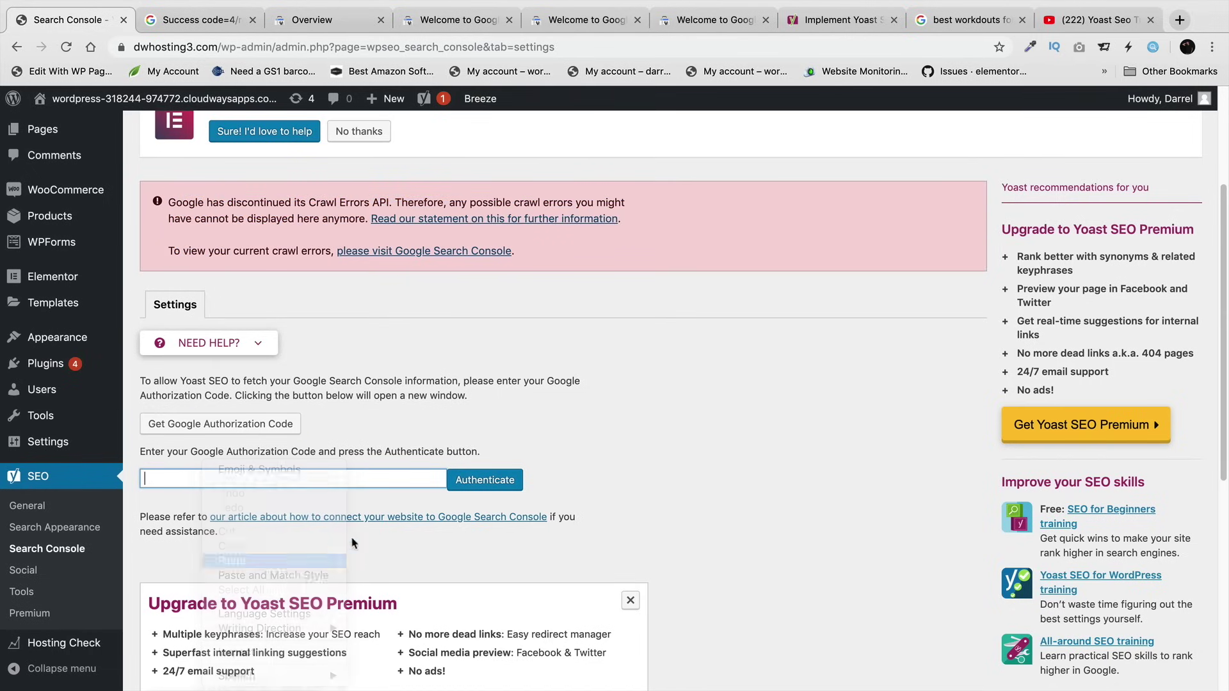
pyautogui.click(491, 480)
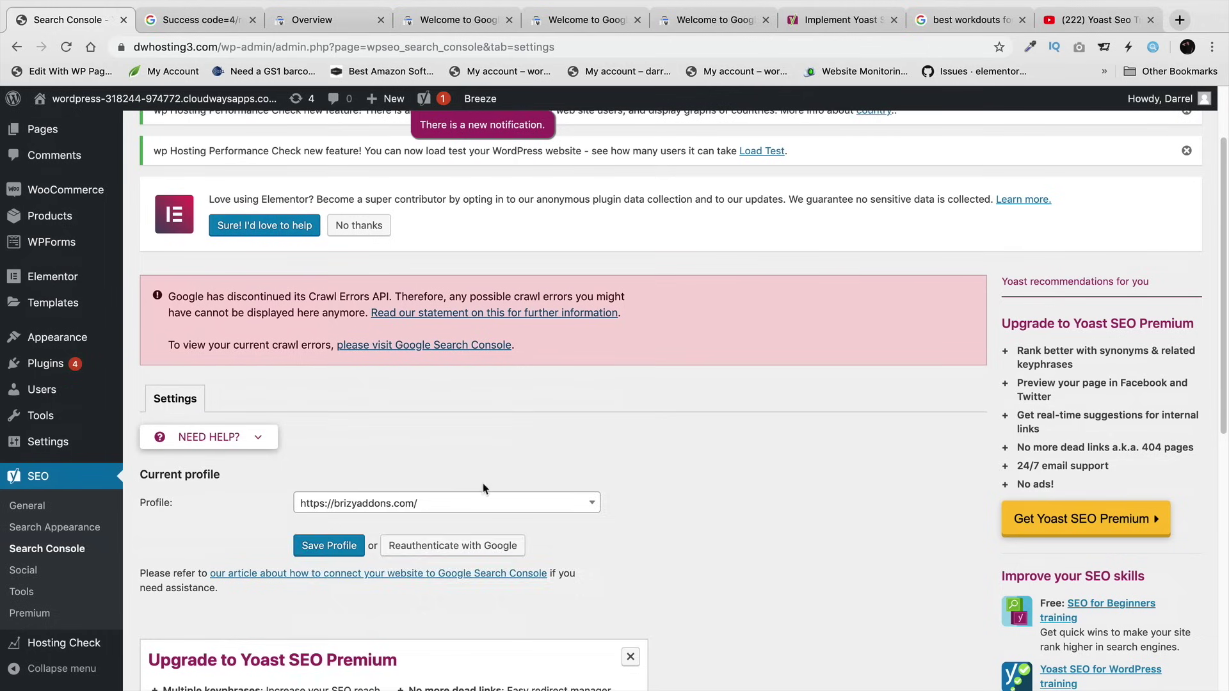
pyautogui.click(482, 509)
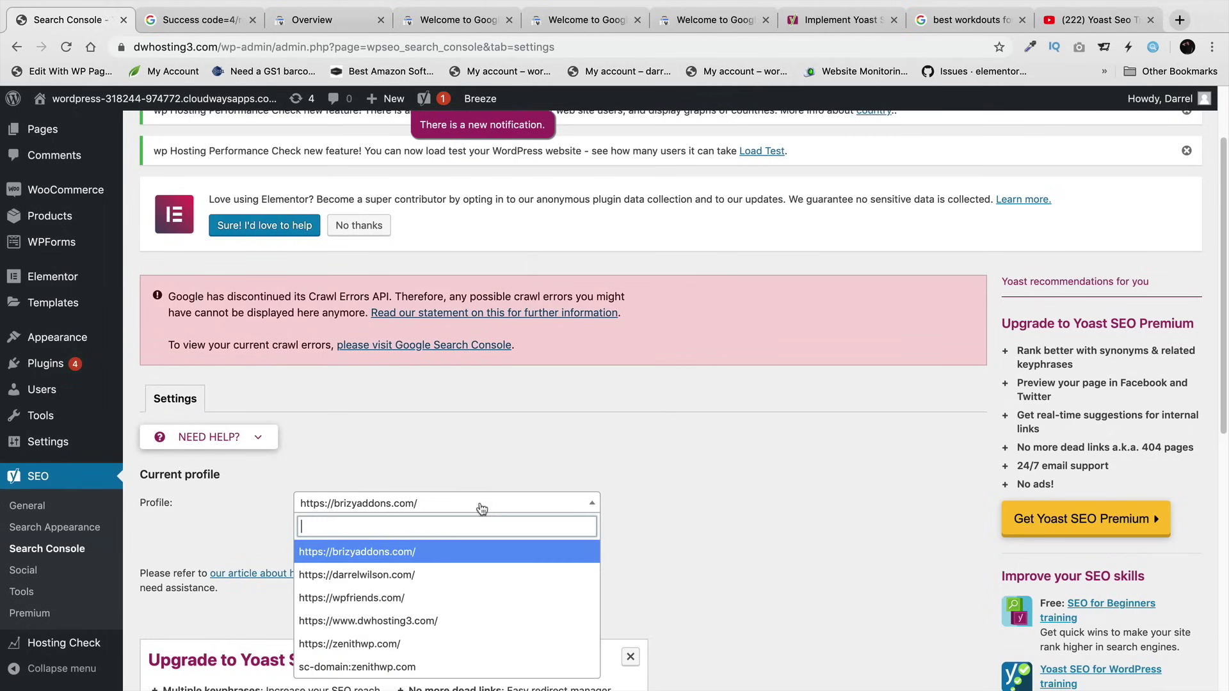
pyautogui.click(443, 621)
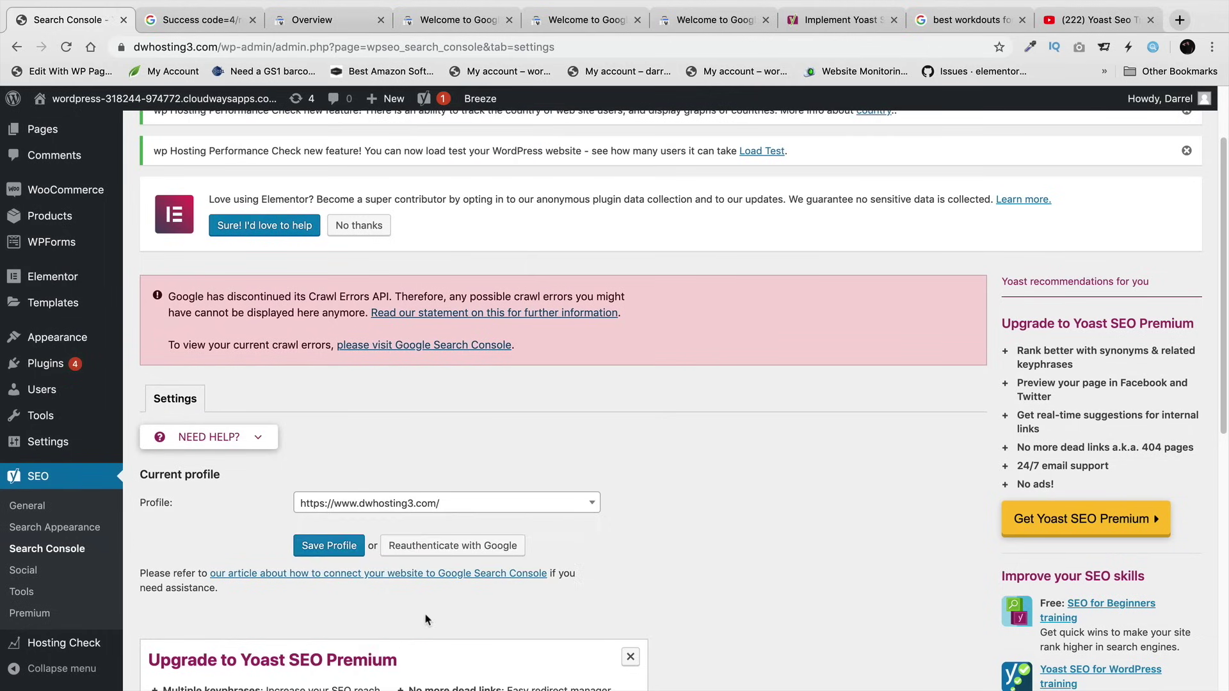
pyautogui.click(334, 547)
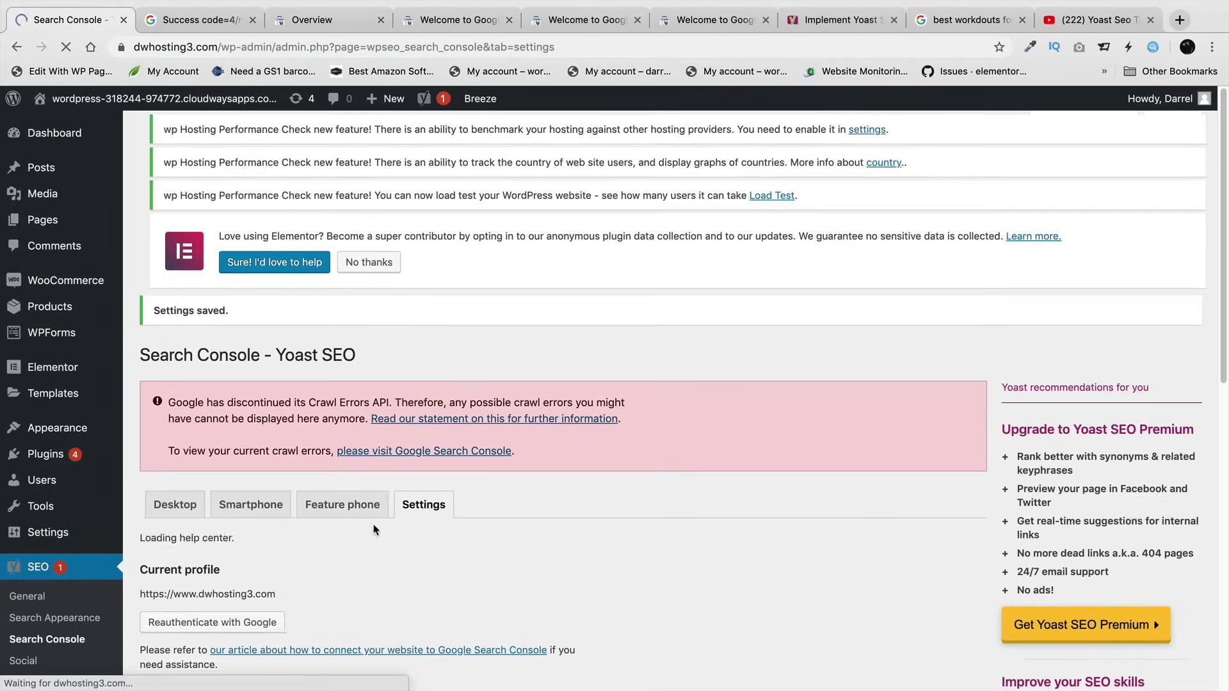
pyautogui.scroll(-3, 375, 530)
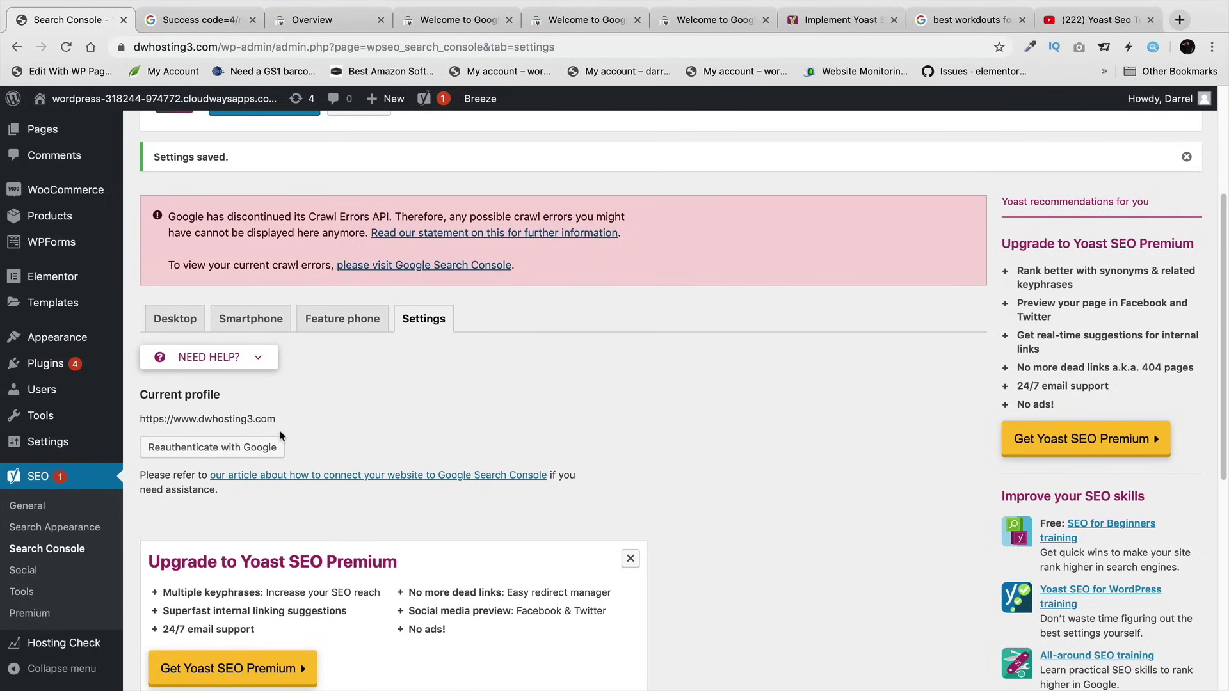
pyautogui.click(301, 19)
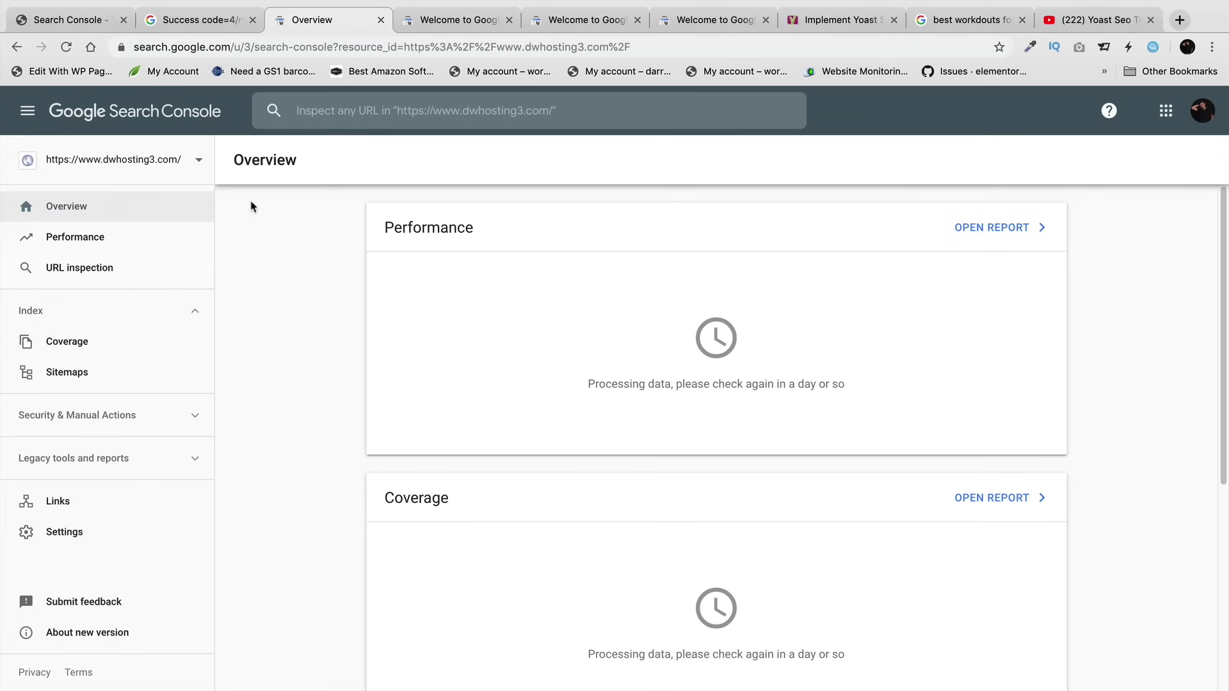
pyautogui.click(61, 20)
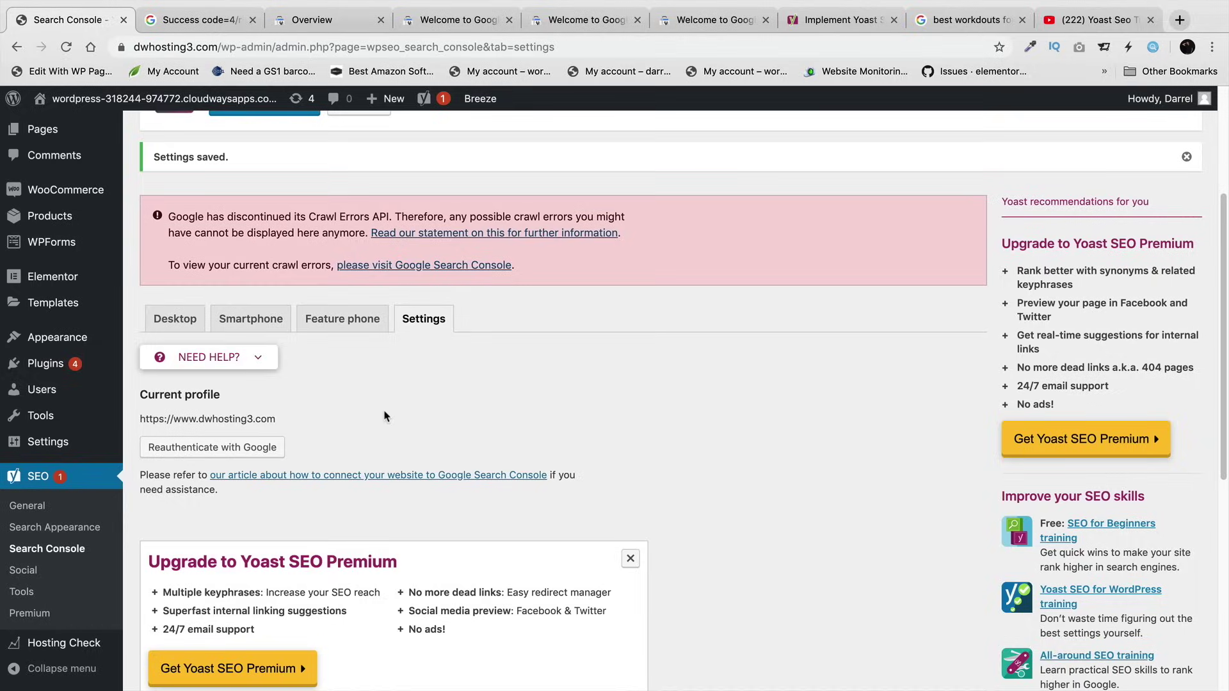
# - Open Yoast's Social settings and look through the organization profile fields and the Facebook, Twitter and Pinterest options
pyautogui.click(46, 575)
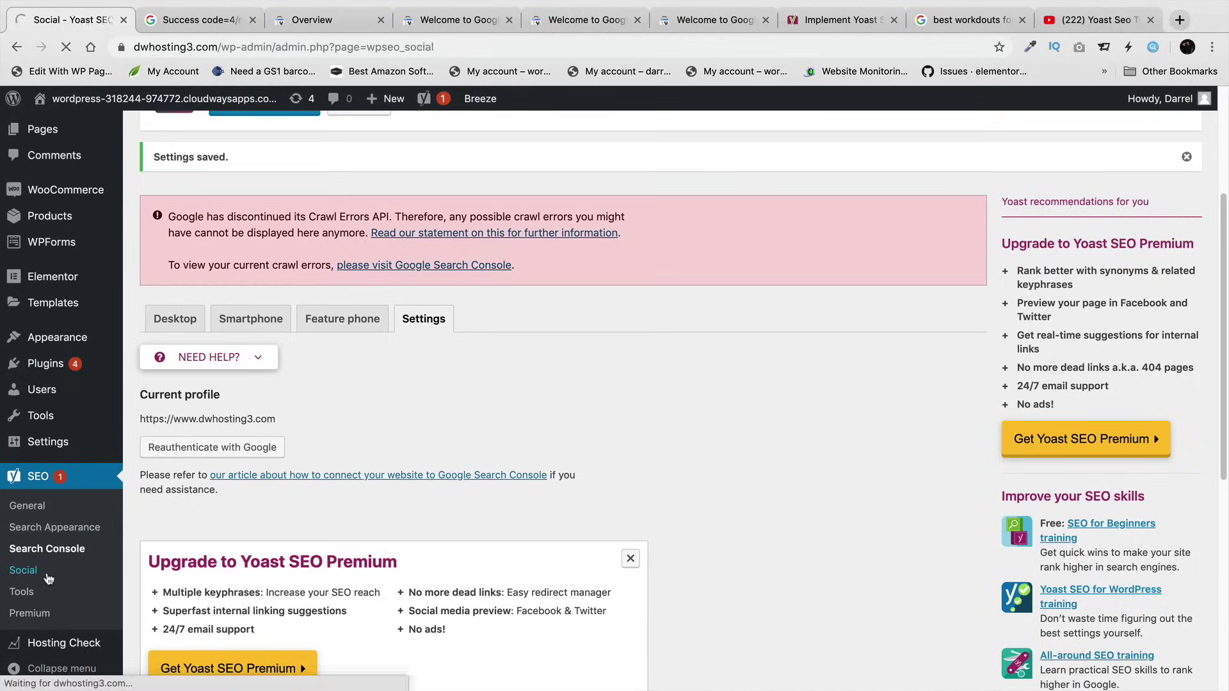
pyautogui.scroll(-5, 55, 554)
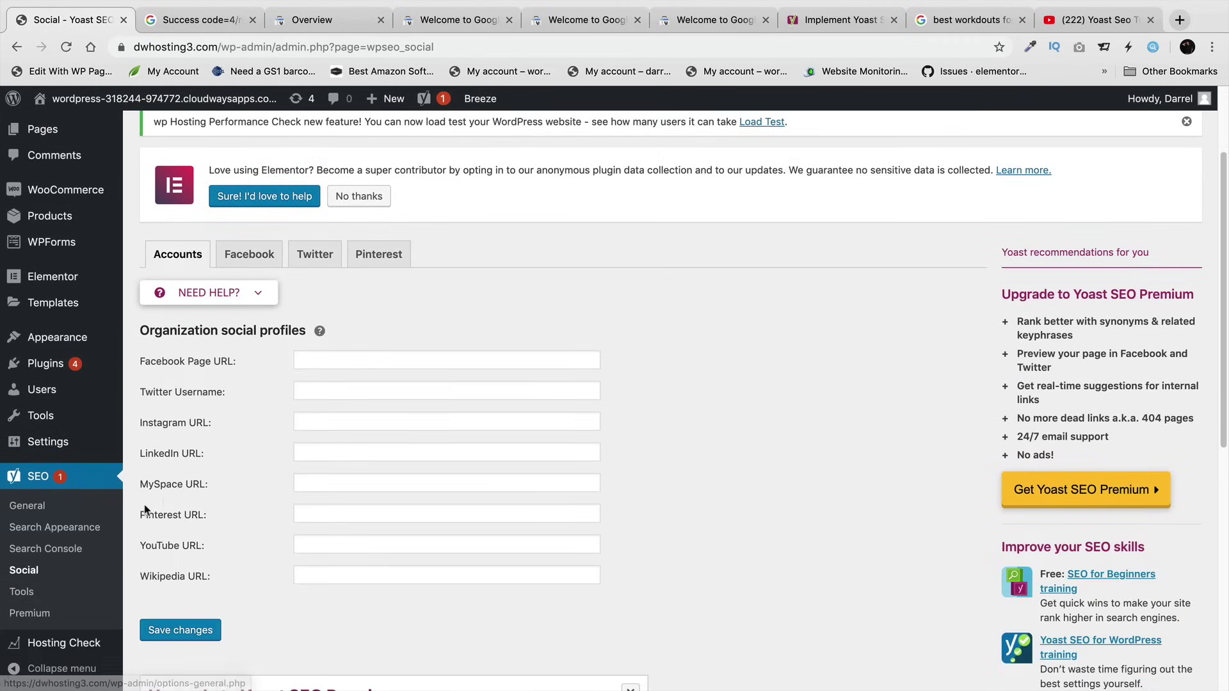
pyautogui.click(343, 358)
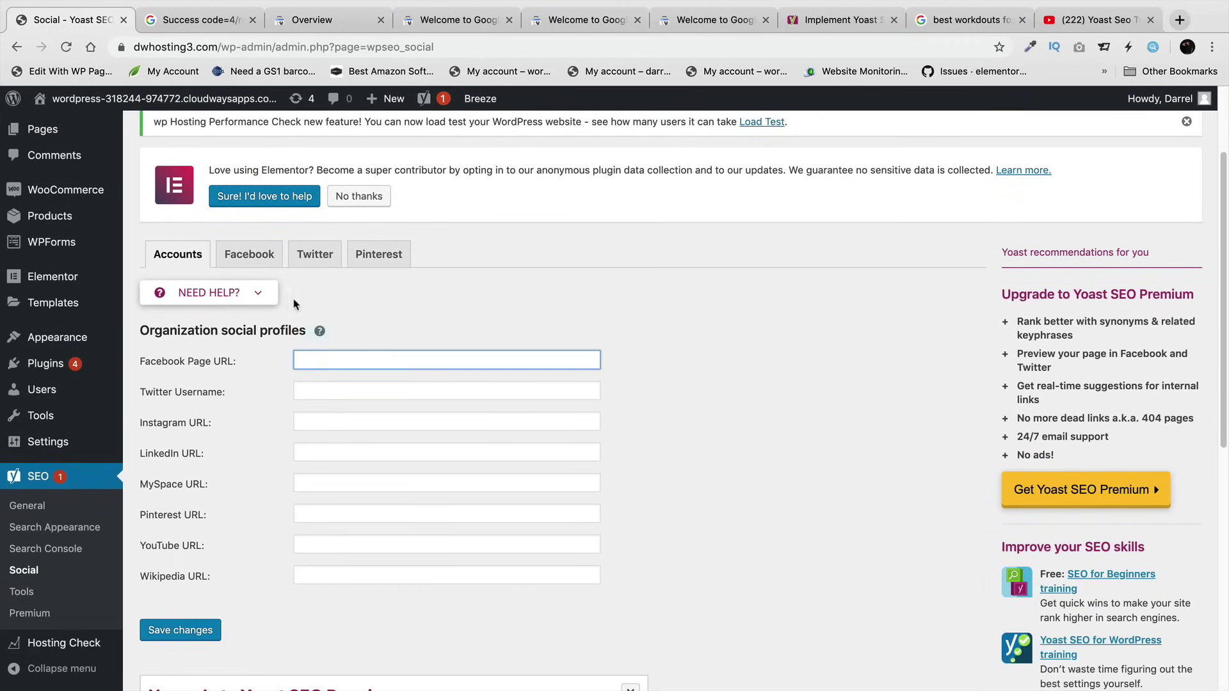
pyautogui.click(249, 255)
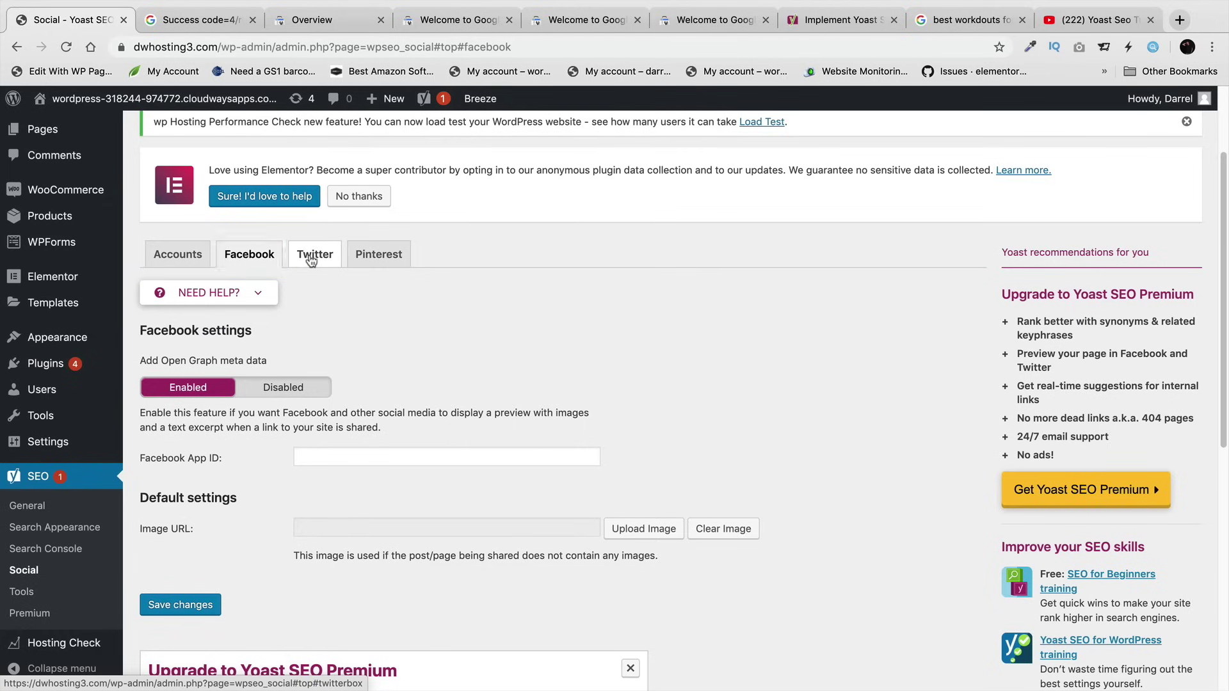
pyautogui.click(311, 259)
pyautogui.click(379, 255)
pyautogui.click(313, 255)
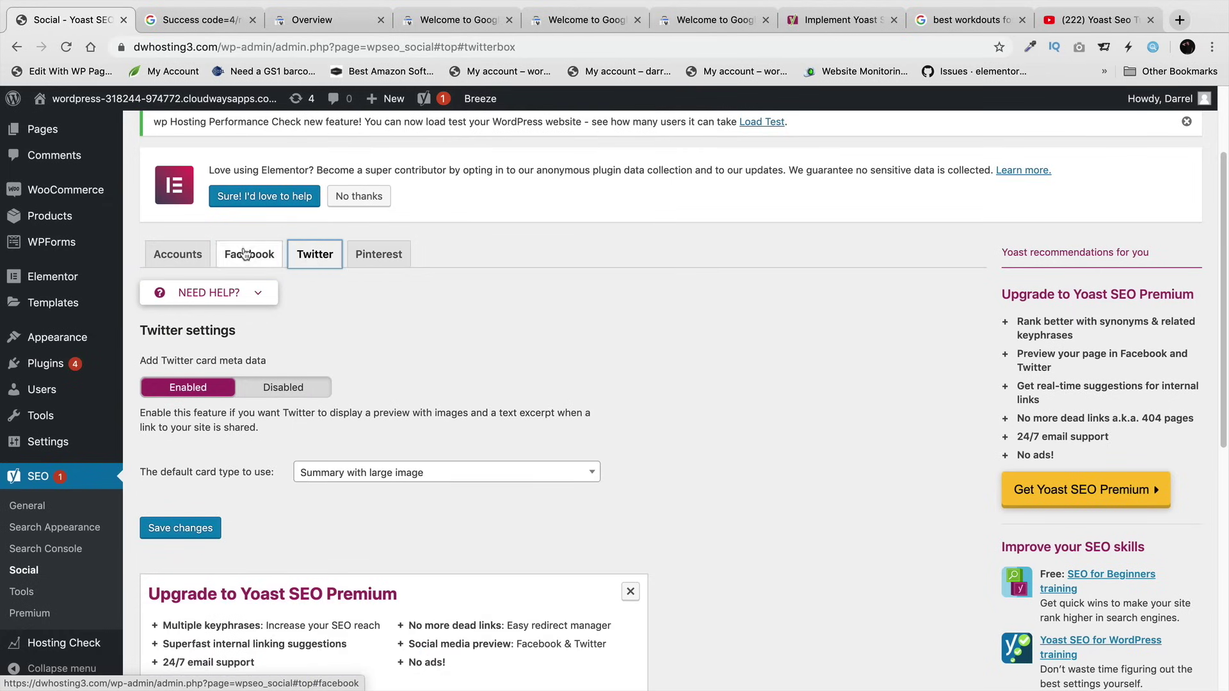
# - Create a robots.txt file in Yoast's file editor and save it with its default rules
pyautogui.click(246, 255)
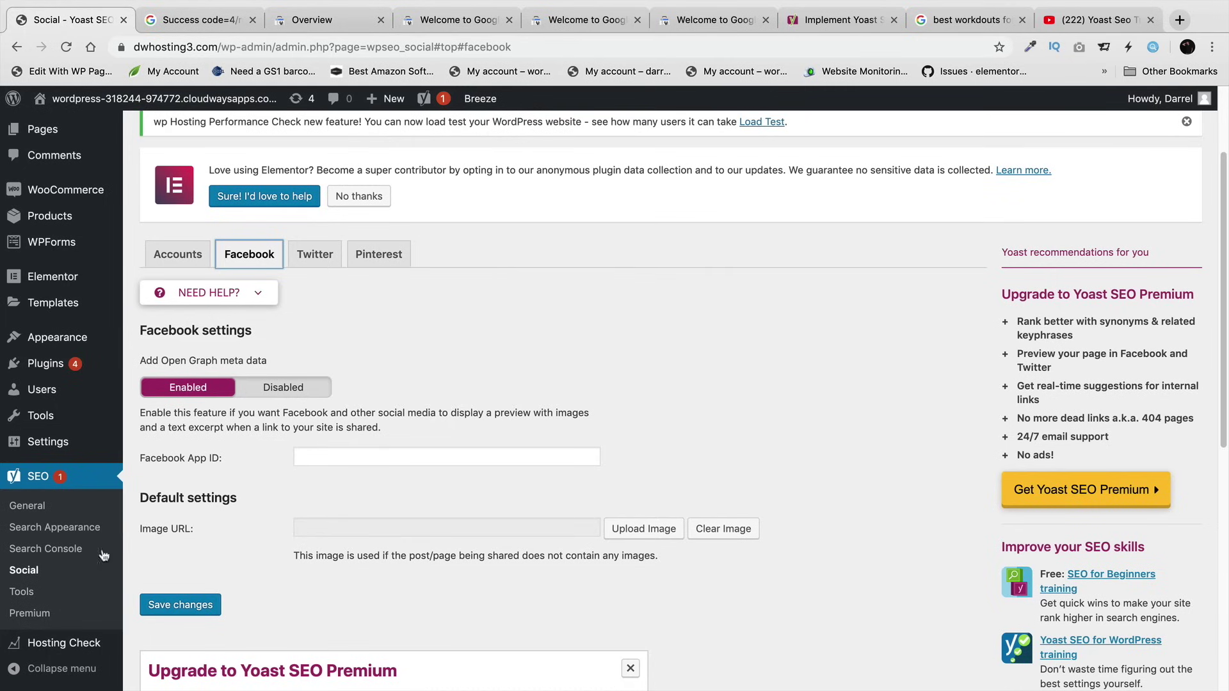
pyautogui.click(18, 593)
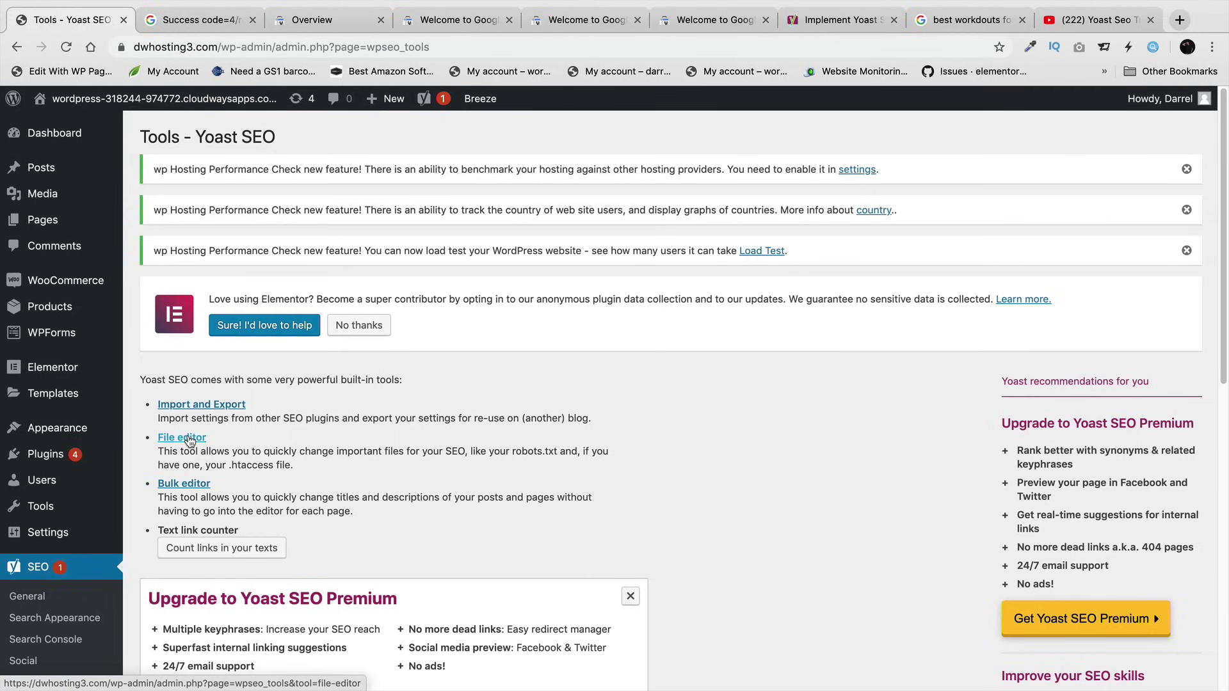
pyautogui.click(189, 440)
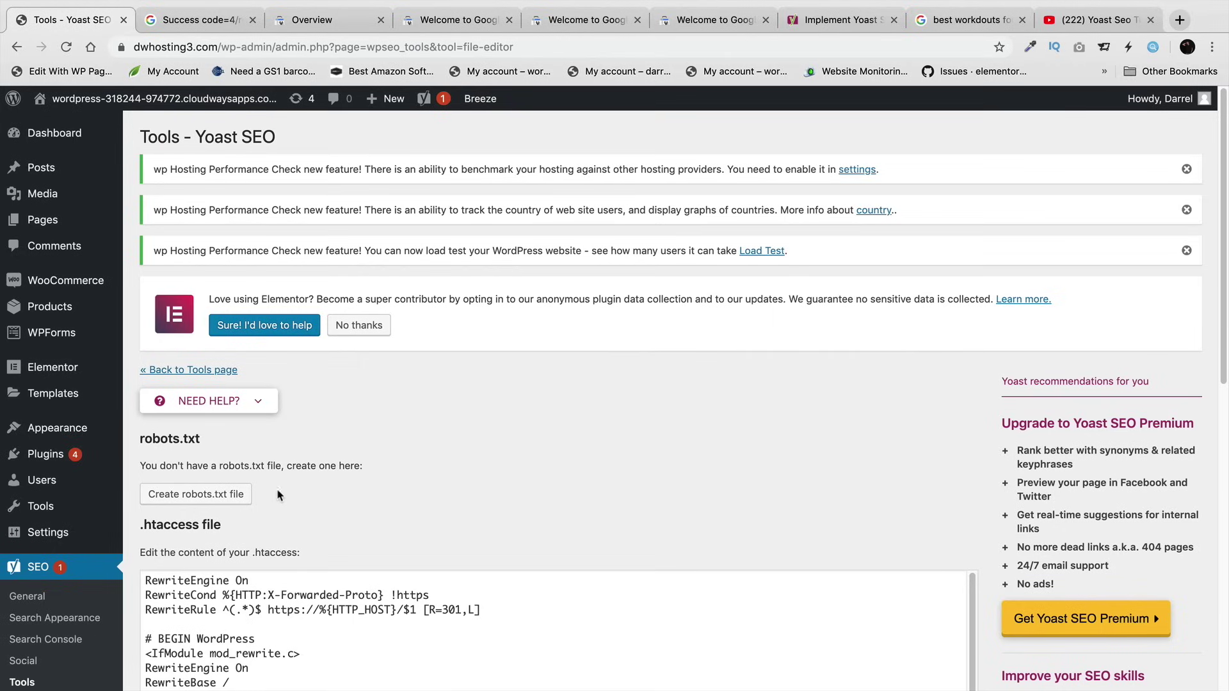
pyautogui.click(191, 499)
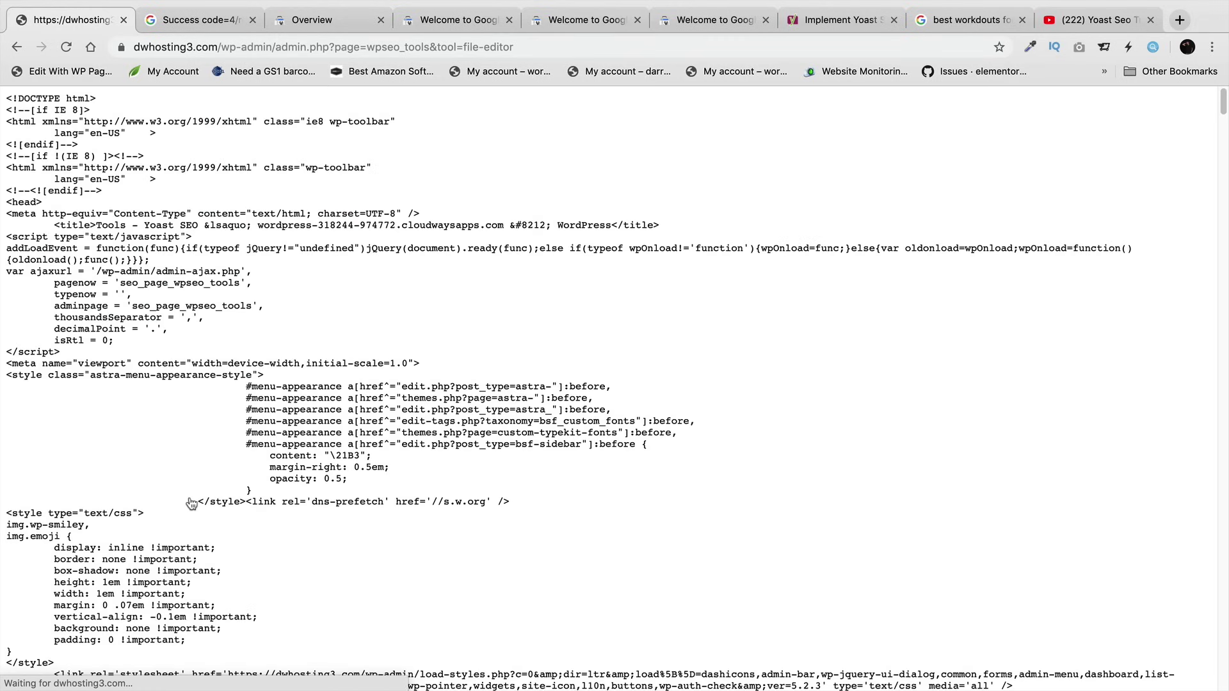
pyautogui.click(15, 47)
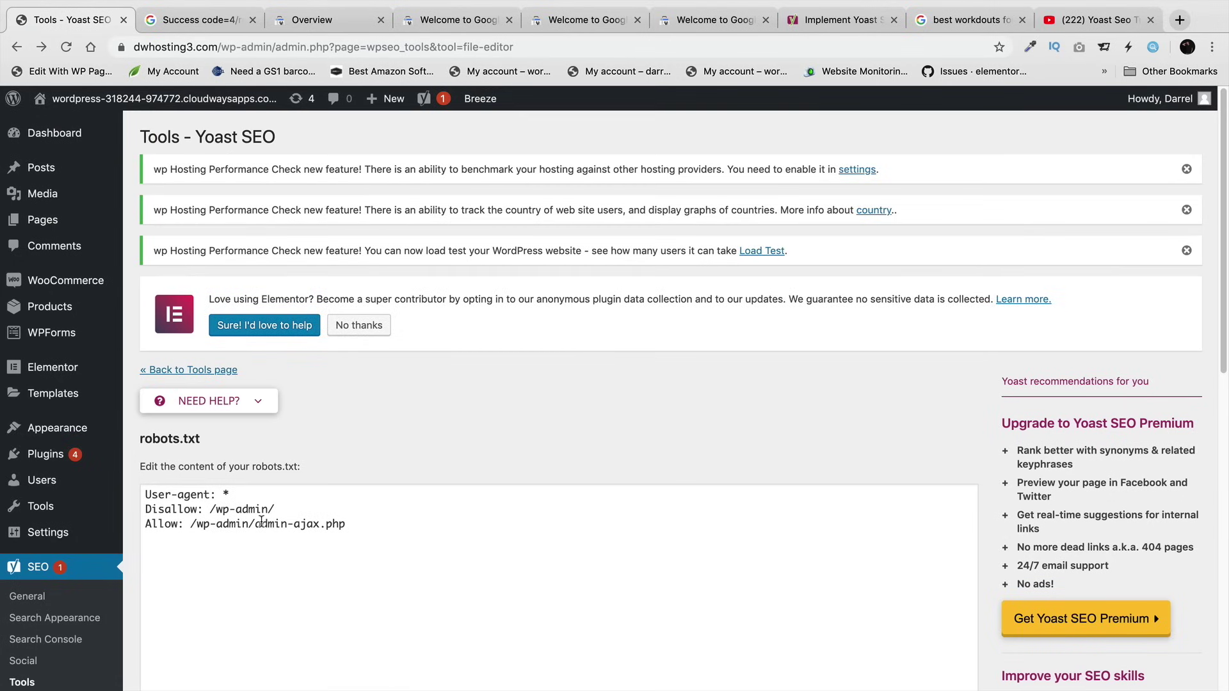
pyautogui.scroll(-3, 272, 480)
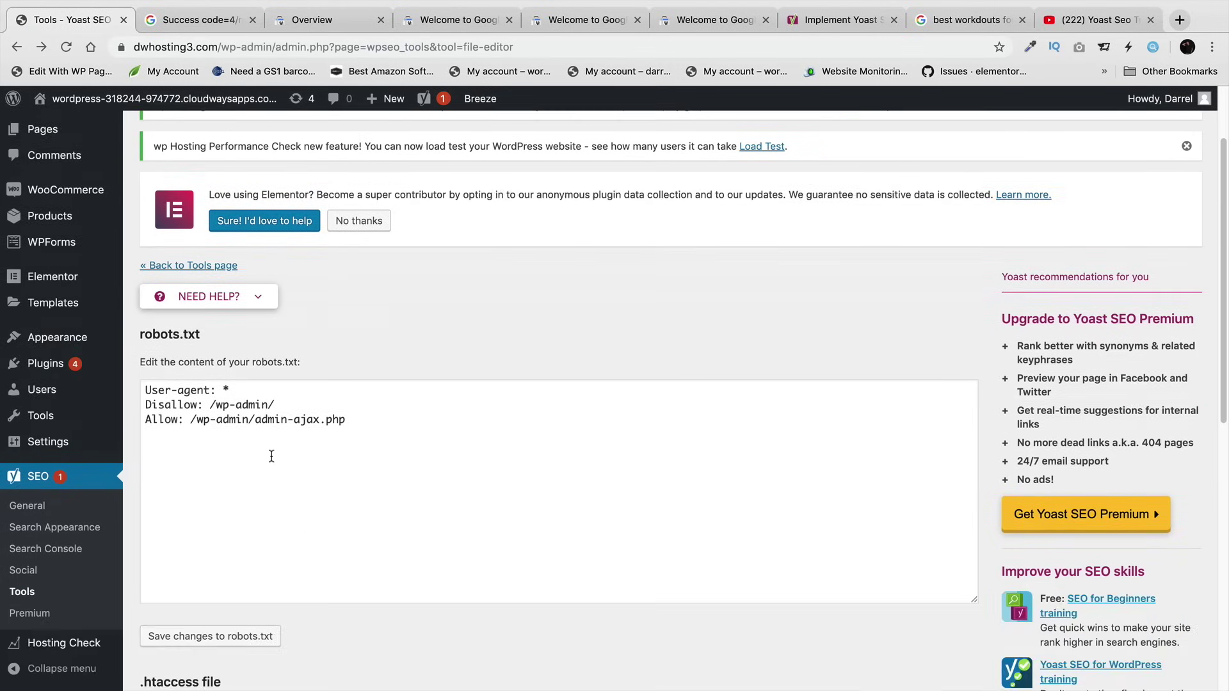
pyautogui.click(247, 615)
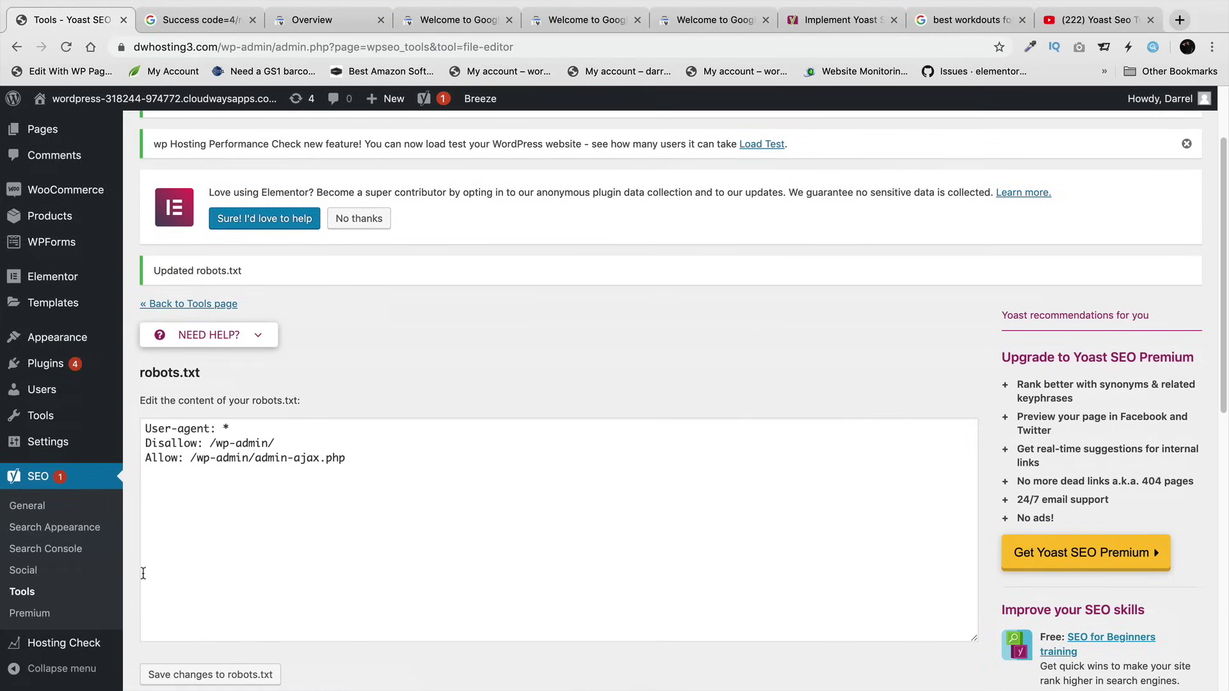
# - Export the site's Yoast SEO settings with the Import and Export tool
pyautogui.click(23, 592)
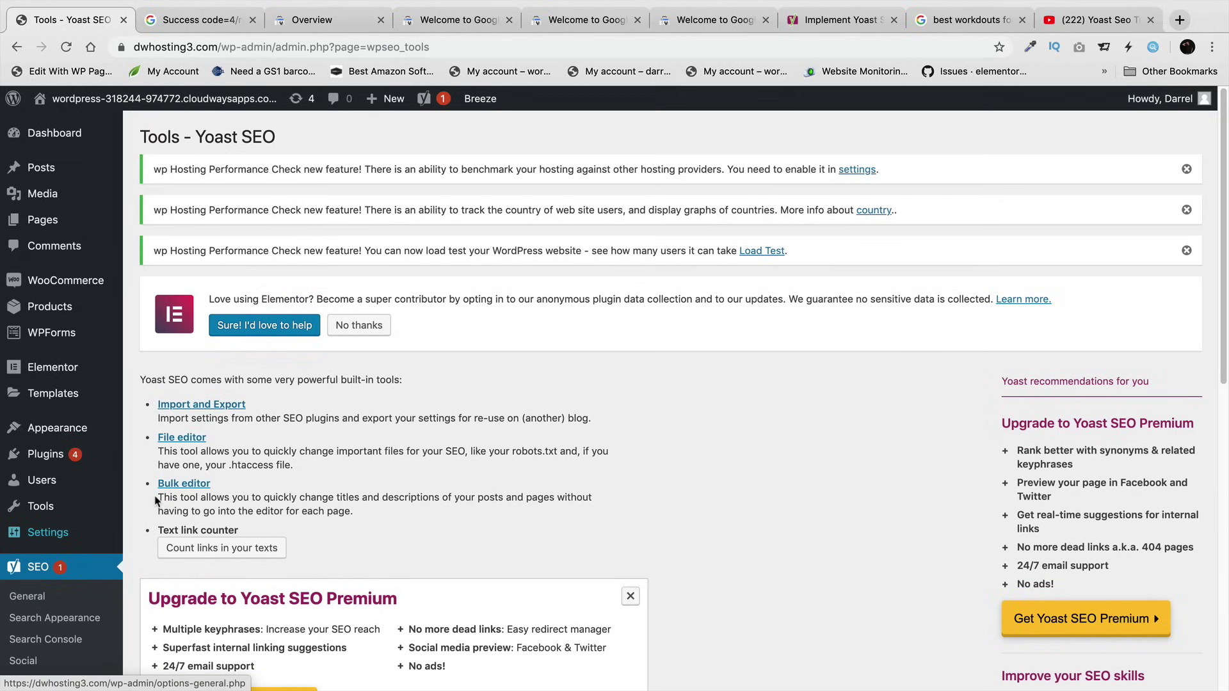
pyautogui.click(192, 406)
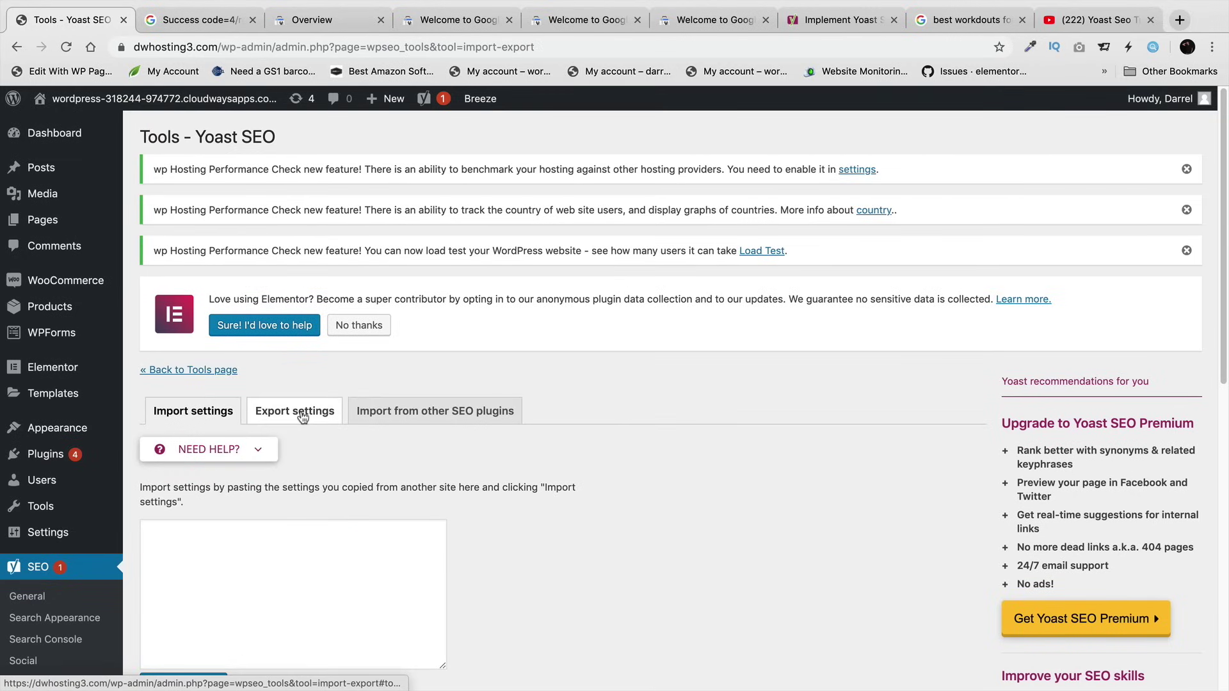
pyautogui.click(298, 413)
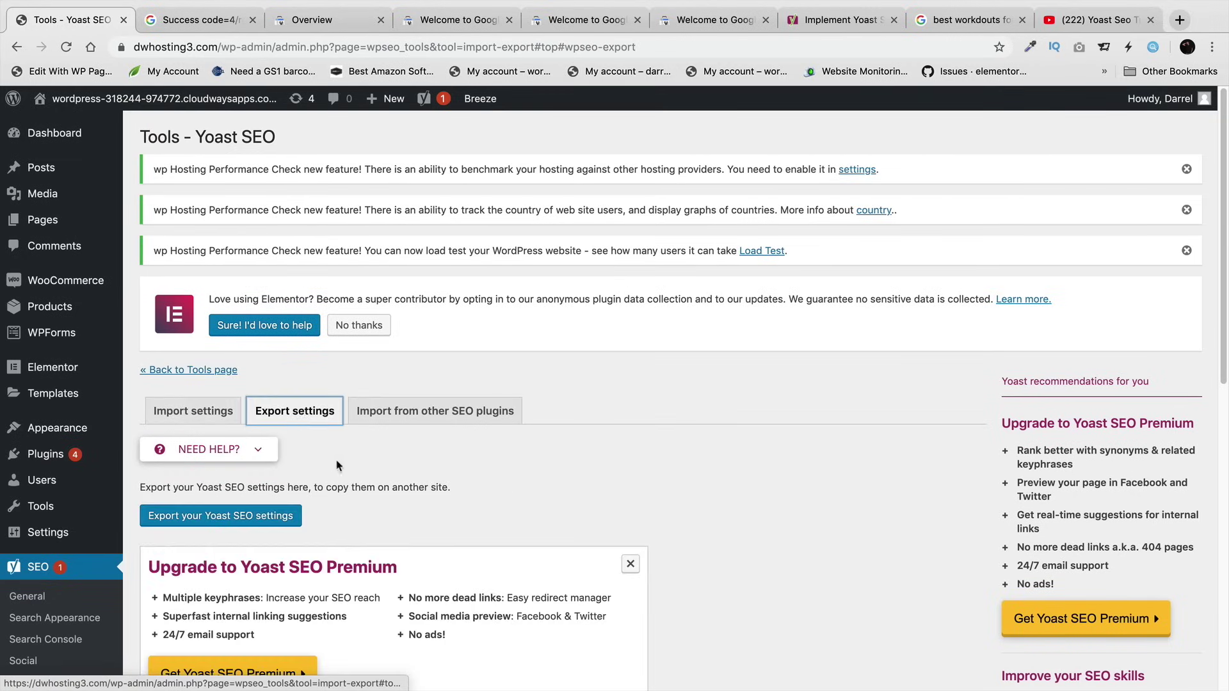
pyautogui.scroll(-2, 338, 465)
pyautogui.click(257, 386)
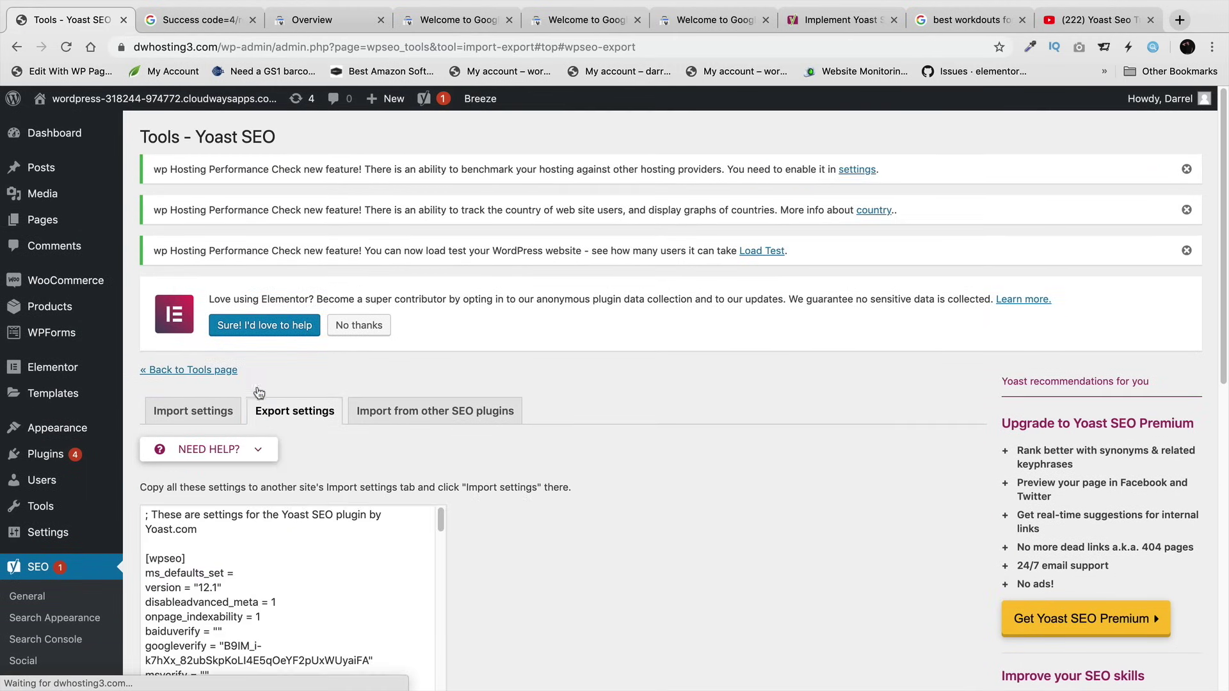
# - Copy the complete exported settings text and paste it into Yoast's import settings field
pyautogui.scroll(-3, 279, 413)
pyautogui.moveTo(441, 423); pyautogui.dragTo(441, 665)
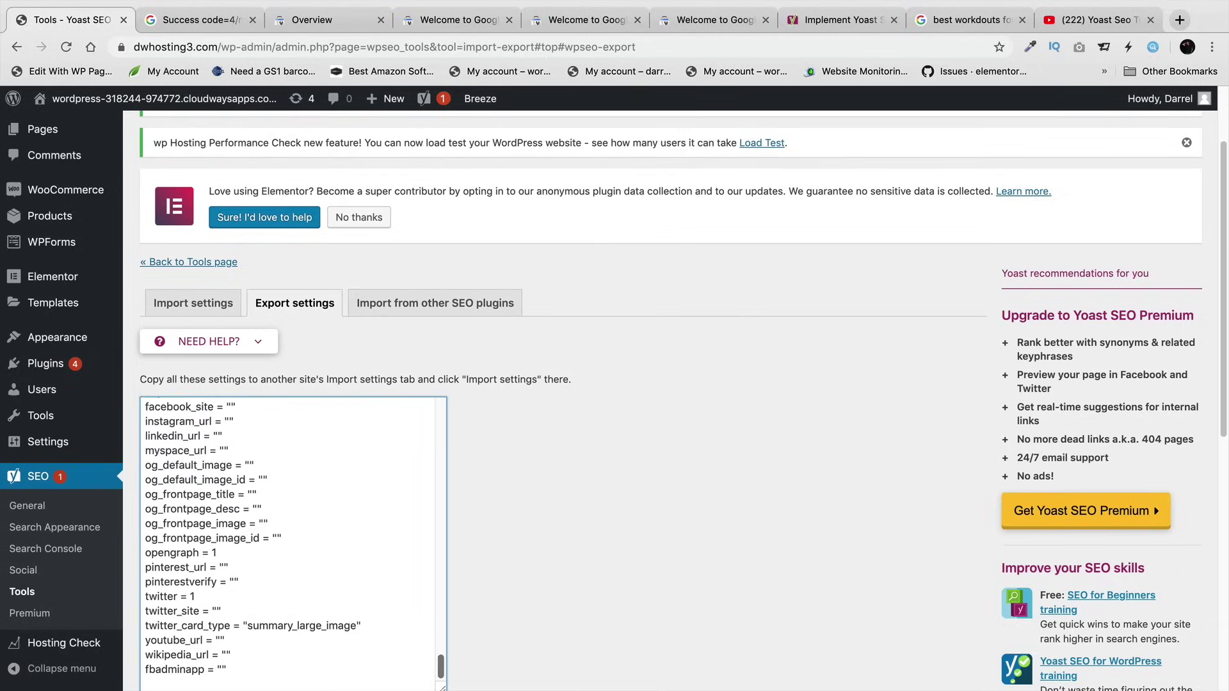
pyautogui.moveTo(324, 666); pyautogui.dragTo(144, 398)
pyautogui.rightClick(176, 407)
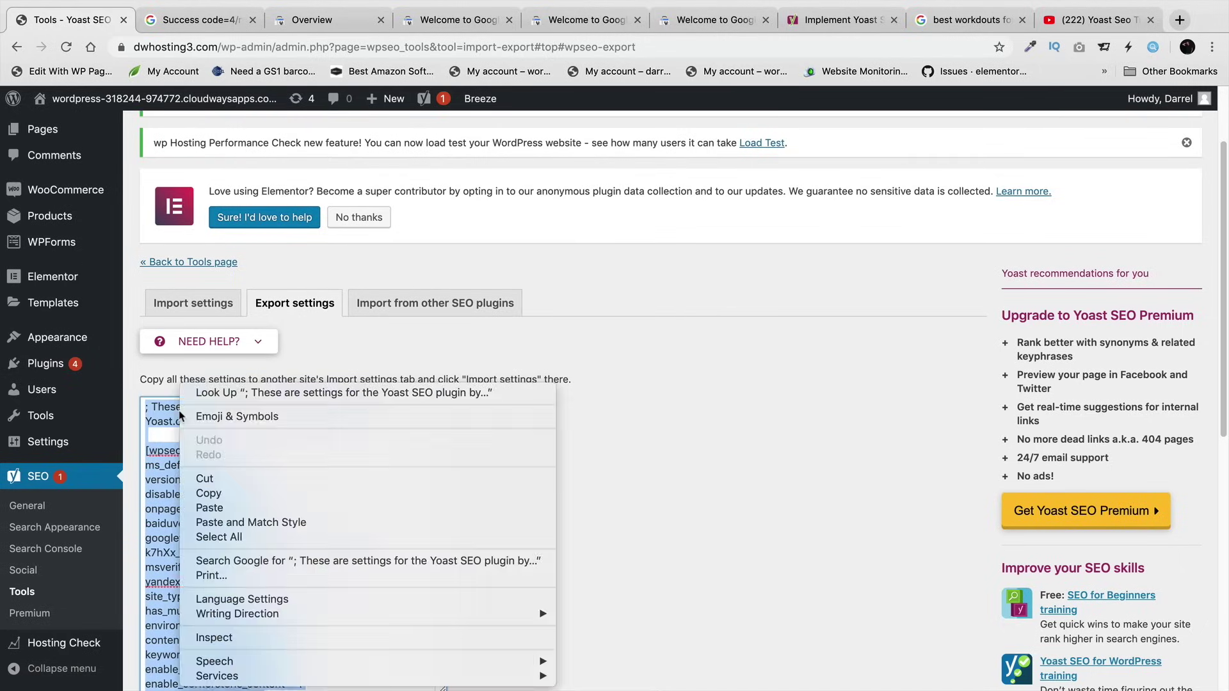
pyautogui.click(199, 494)
pyautogui.click(193, 301)
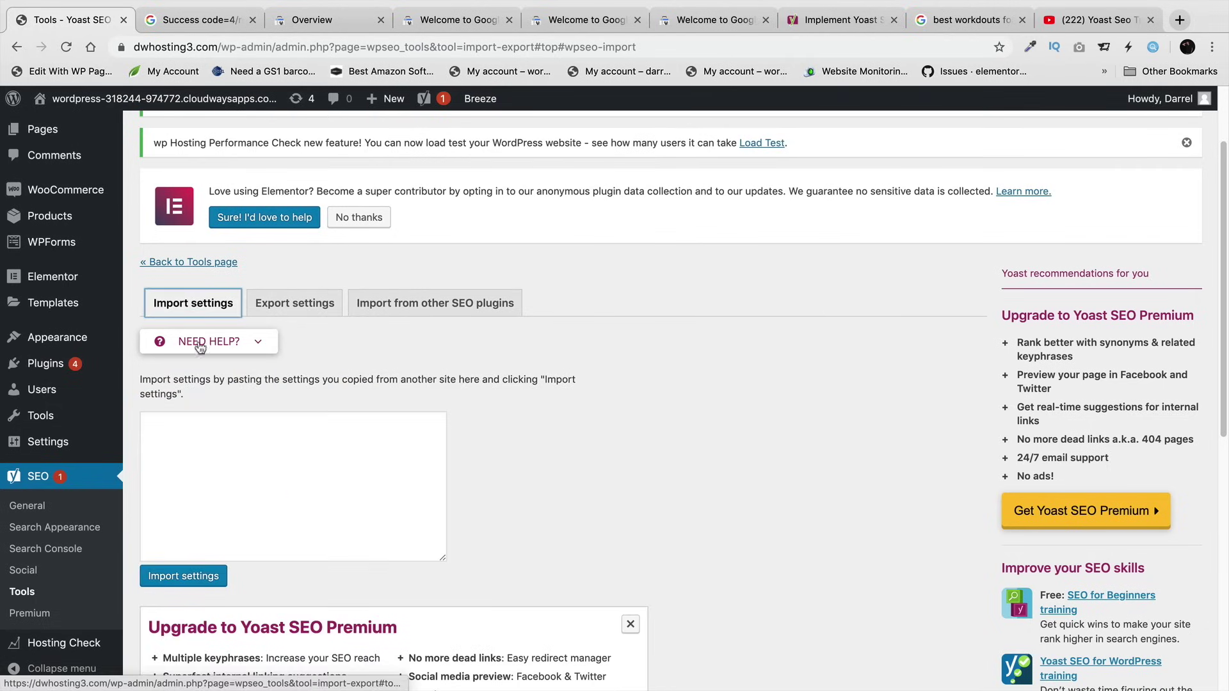
pyautogui.rightClick(189, 472)
pyautogui.click(250, 565)
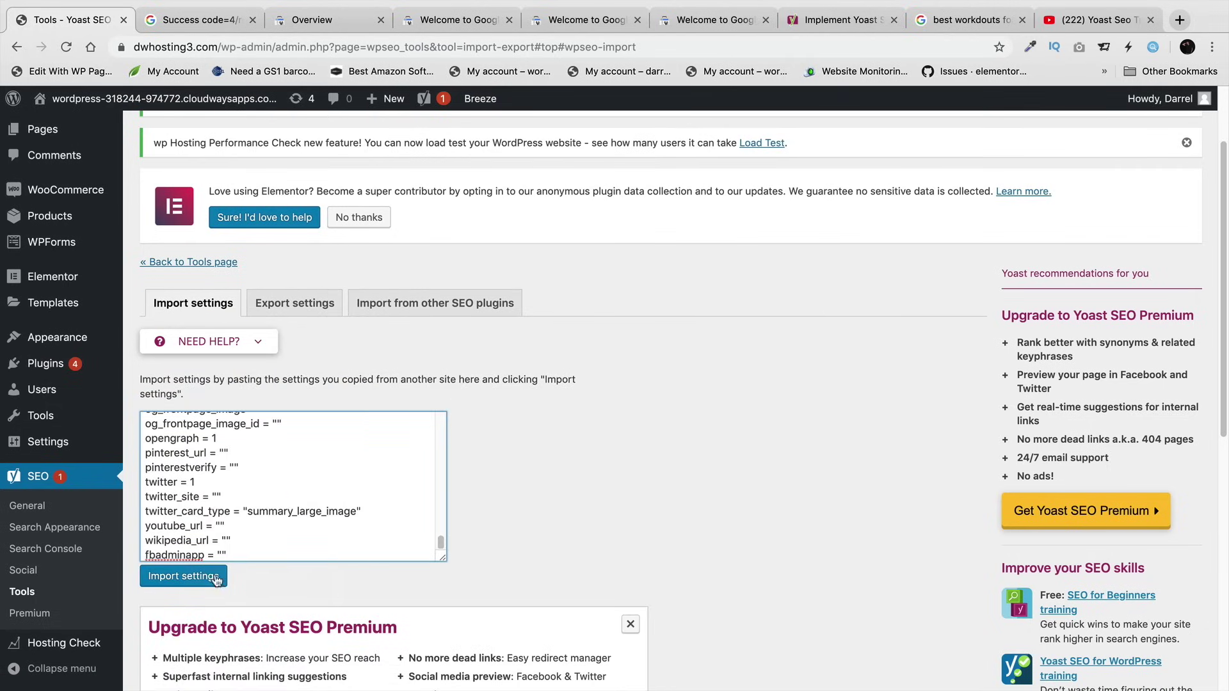
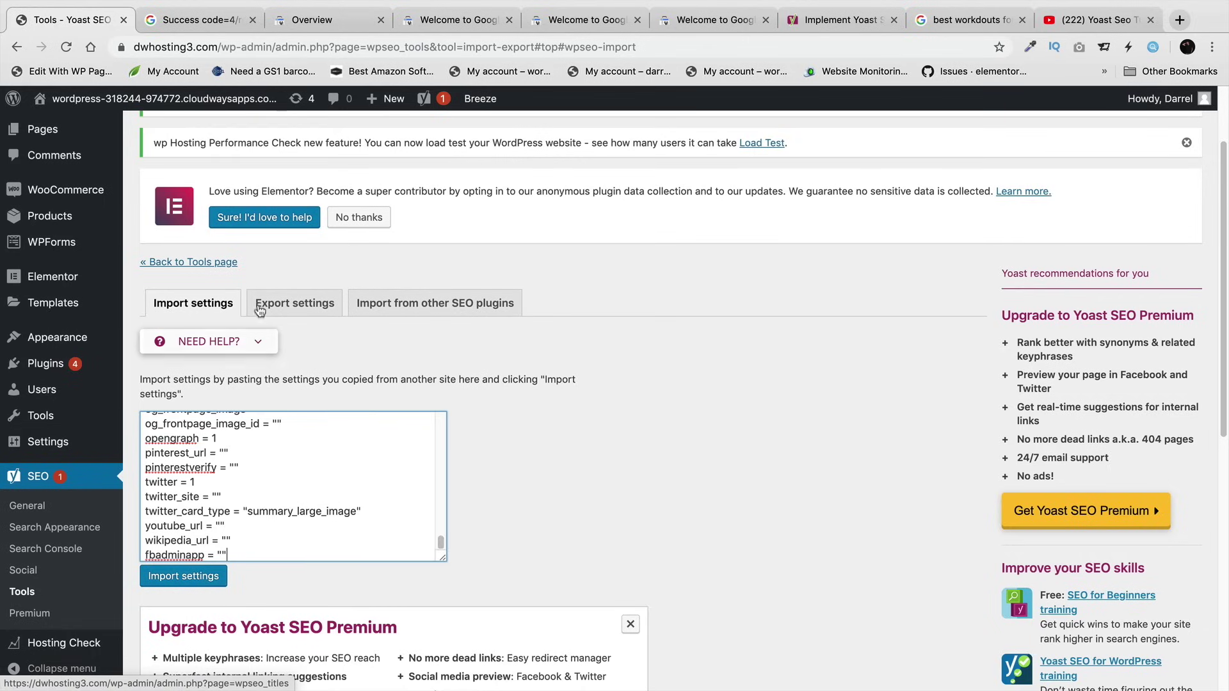
# - Open Yoast's Bulk editor and look through the list of pages and products with their SEO title fields
pyautogui.click(24, 594)
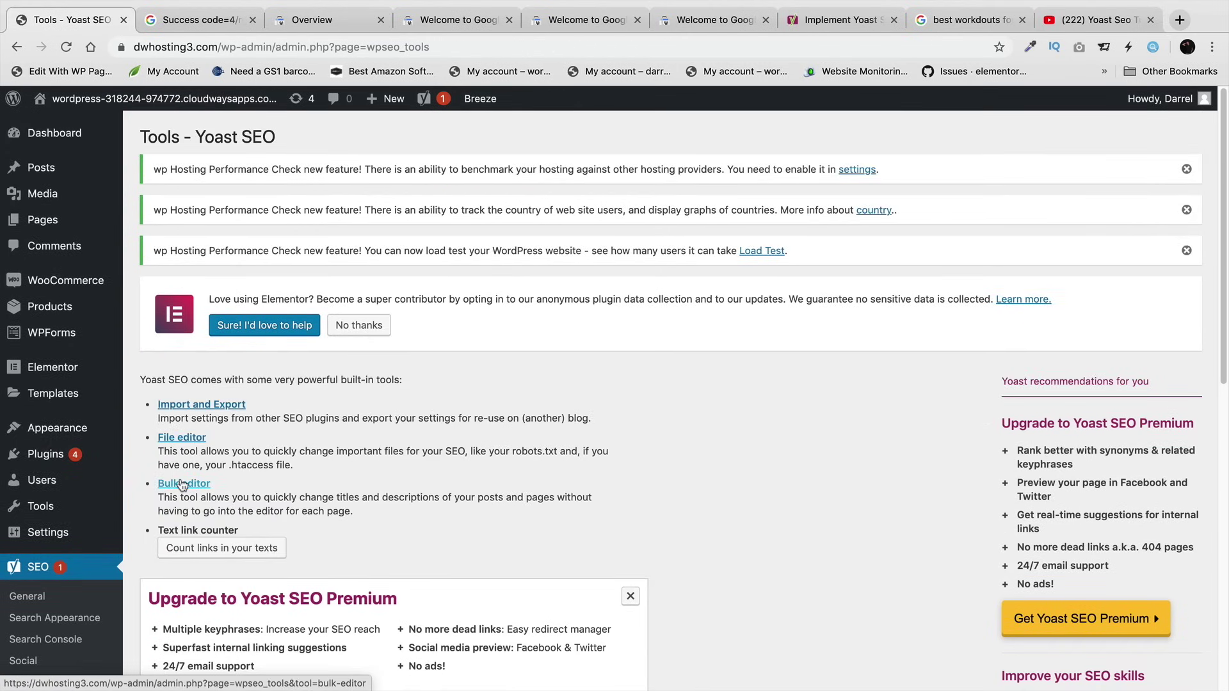
pyautogui.click(182, 485)
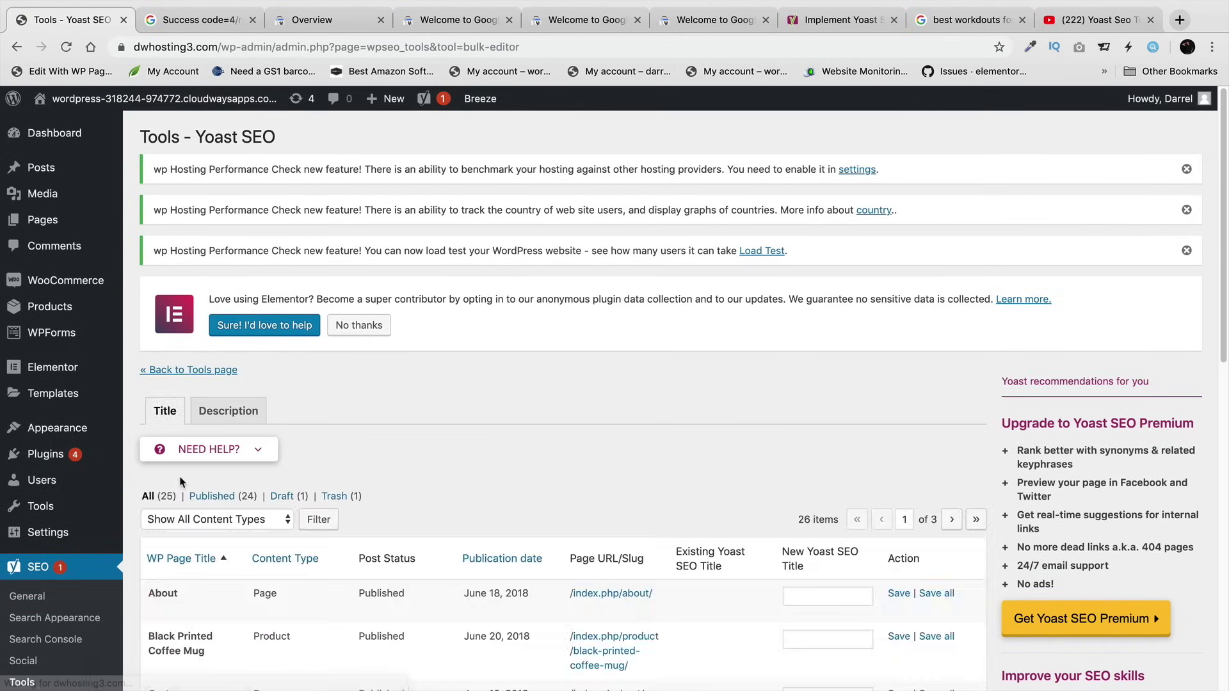
pyautogui.scroll(-2, 181, 483)
pyautogui.scroll(-3, 180, 483)
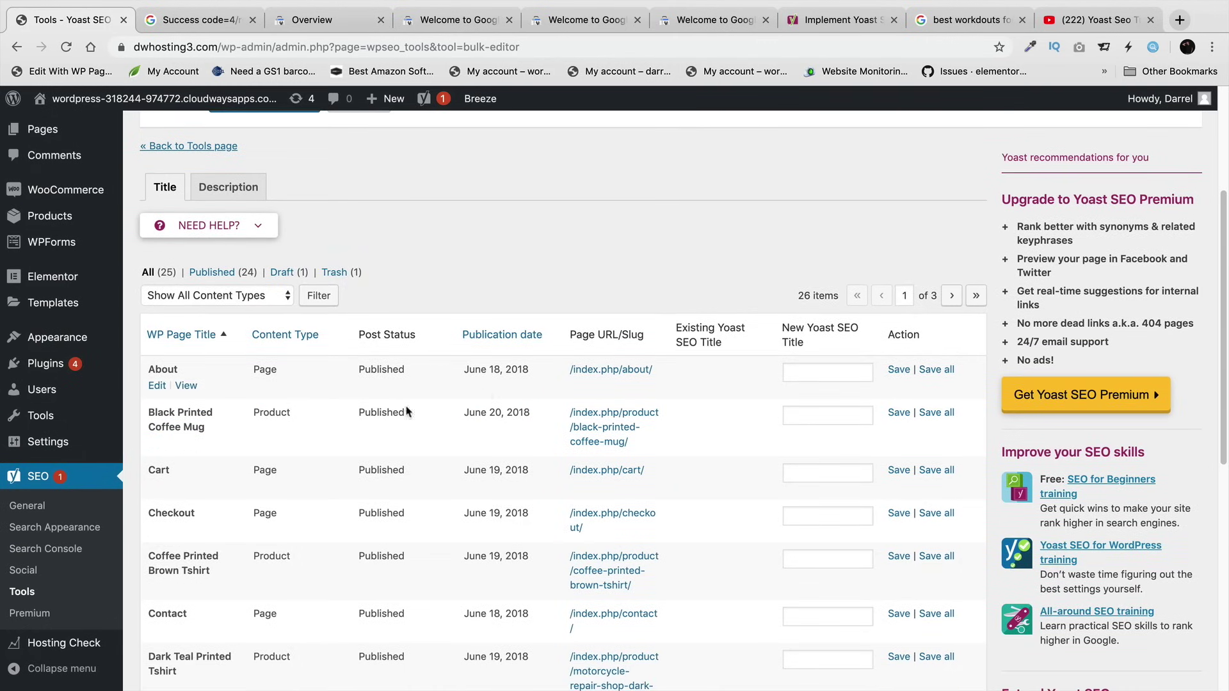
pyautogui.scroll(-1, 405, 411)
pyautogui.scroll(-2, 351, 433)
pyautogui.scroll(2, 308, 492)
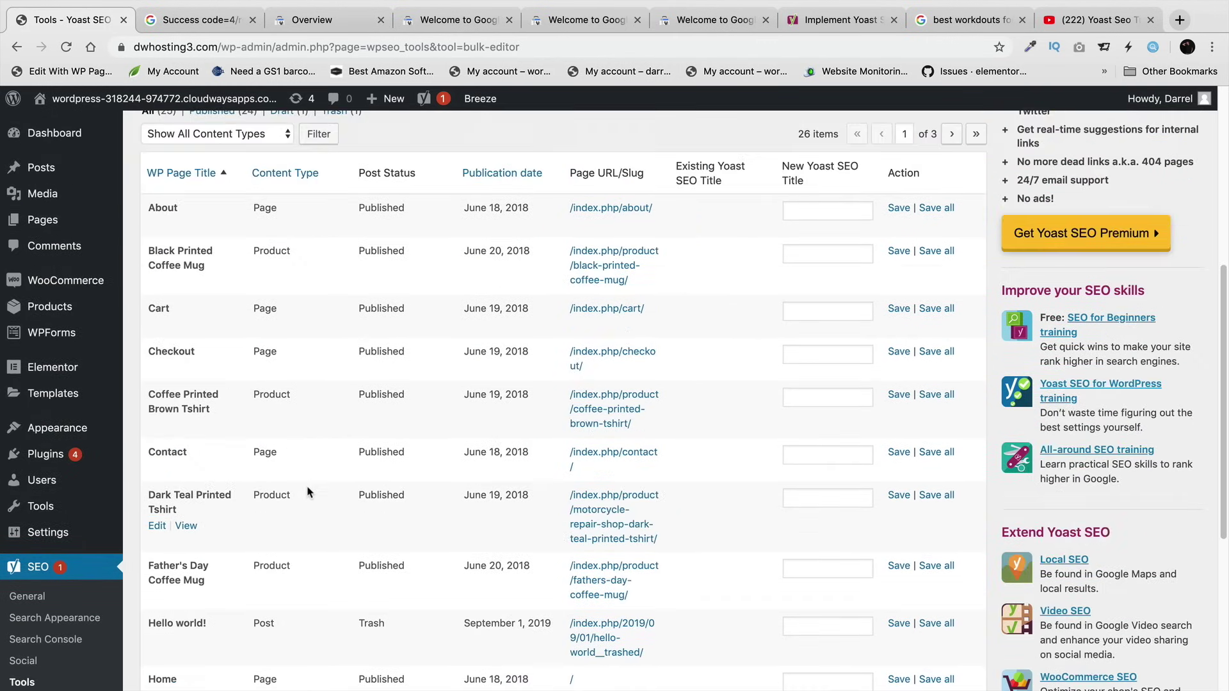
pyautogui.scroll(-2, 308, 492)
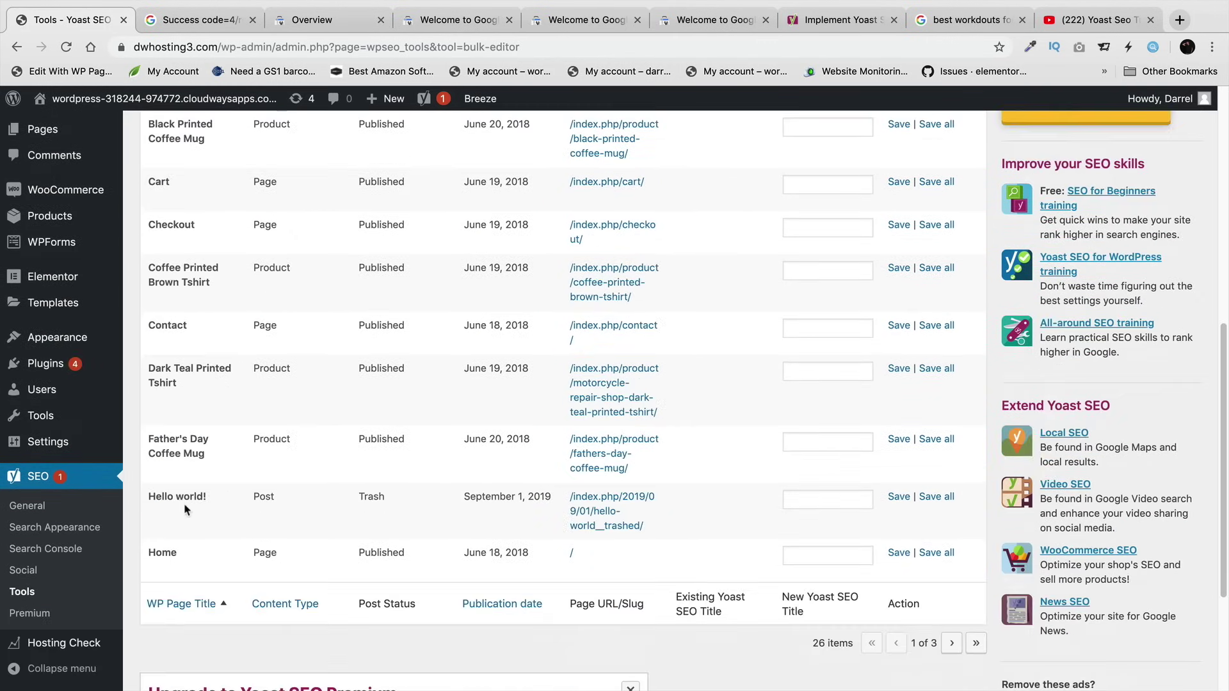
# - Look through the Yoast SEO Premium and extensions offers, and revisit the Search Appearance and Search Console settings
pyautogui.click(30, 615)
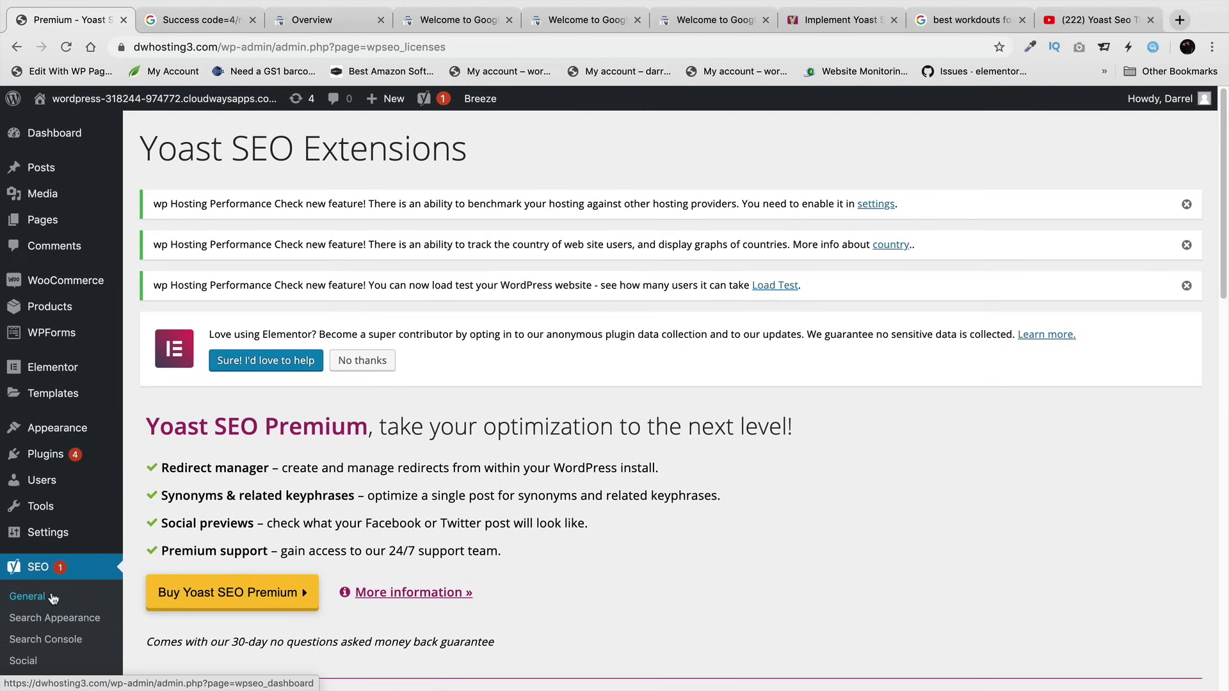
pyautogui.scroll(-5, 172, 554)
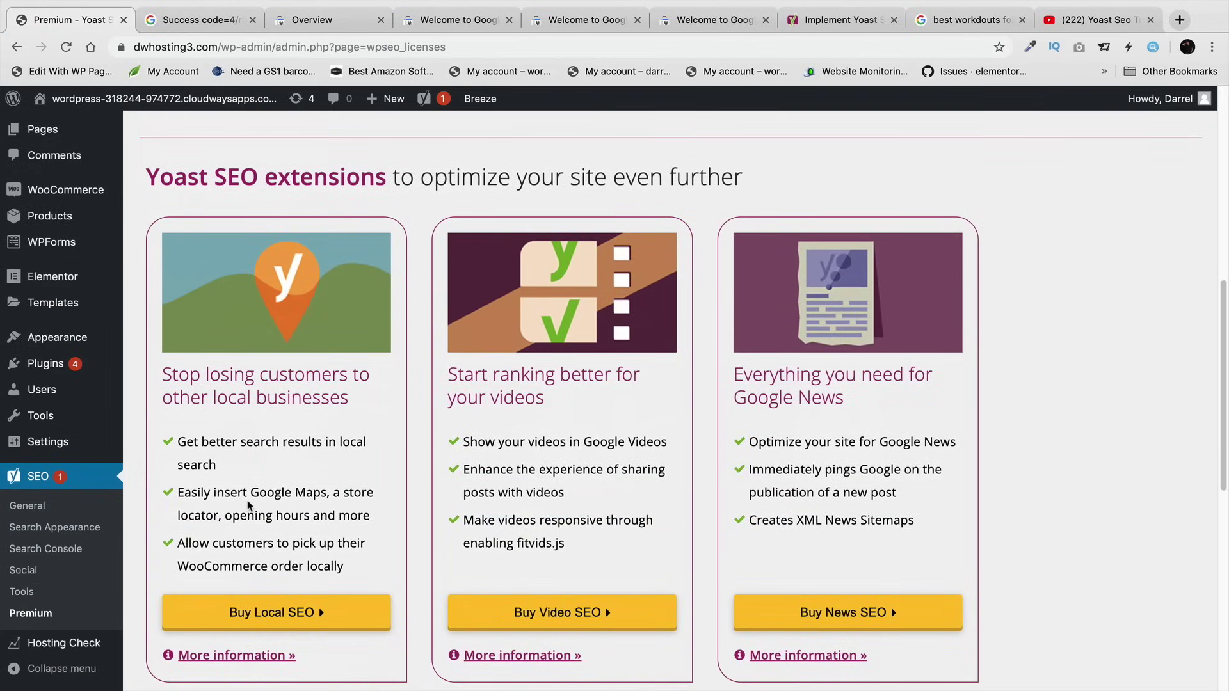
pyautogui.click(82, 529)
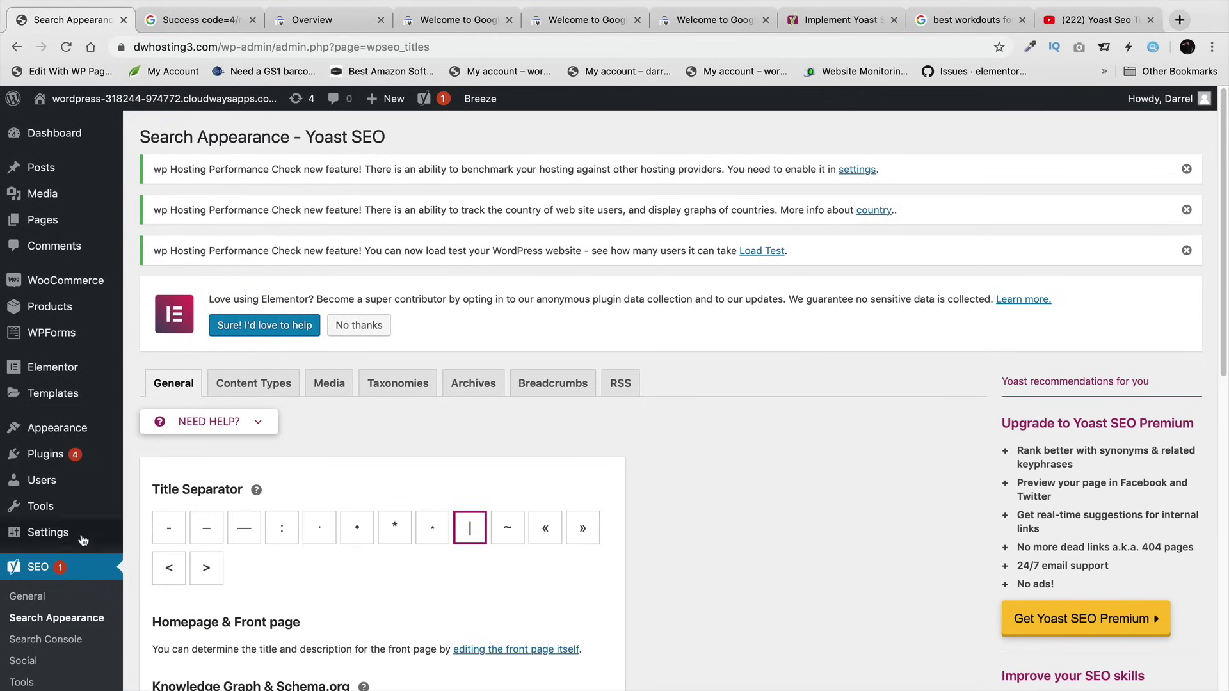
pyautogui.click(72, 640)
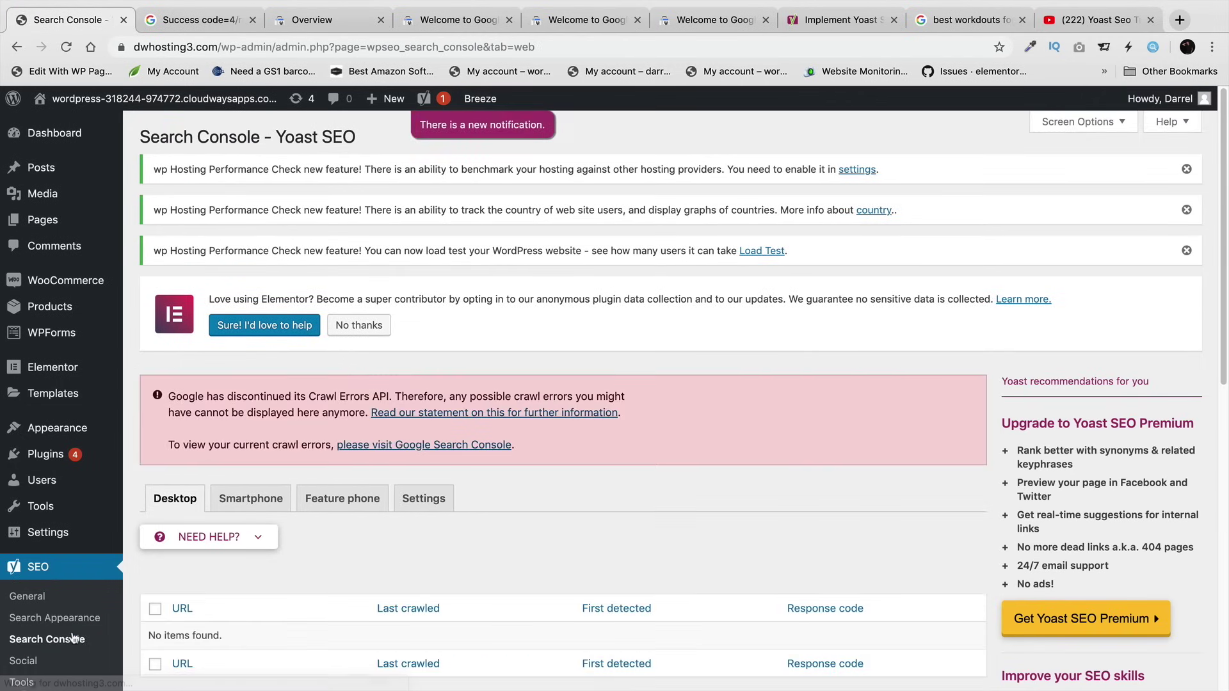
pyautogui.click(79, 621)
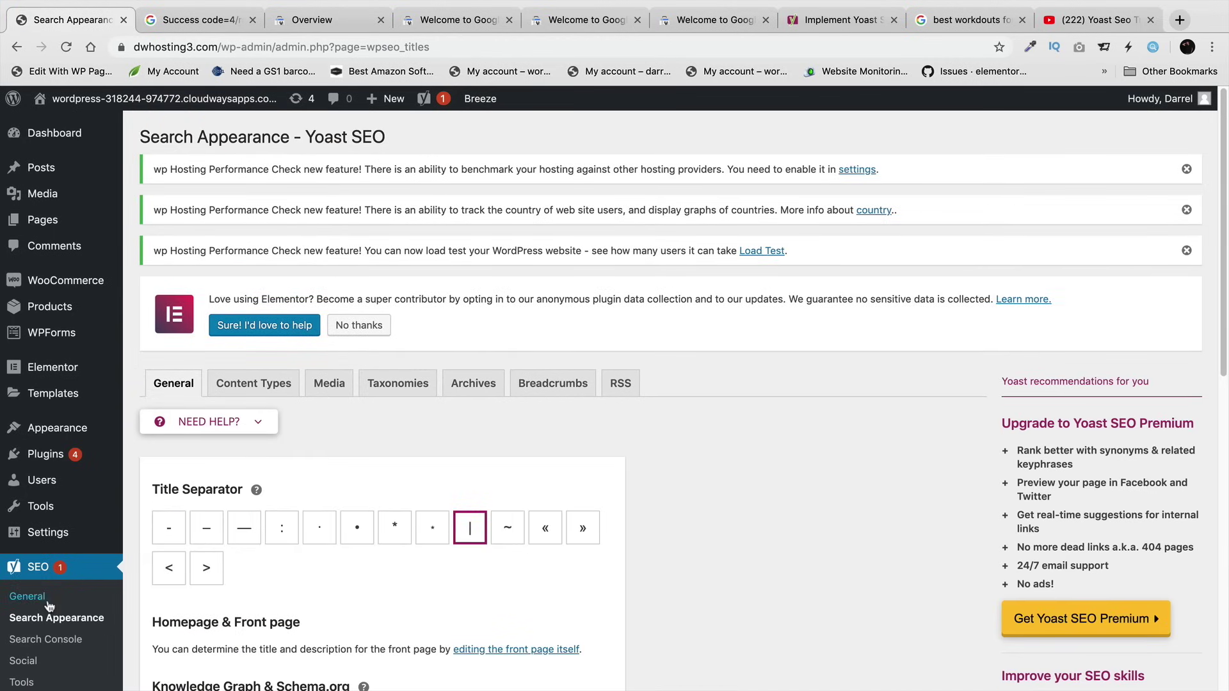
# - Open the webmaster tools verification settings in Yoast SEO's general settings and find the Bing verification code entry
pyautogui.click(48, 602)
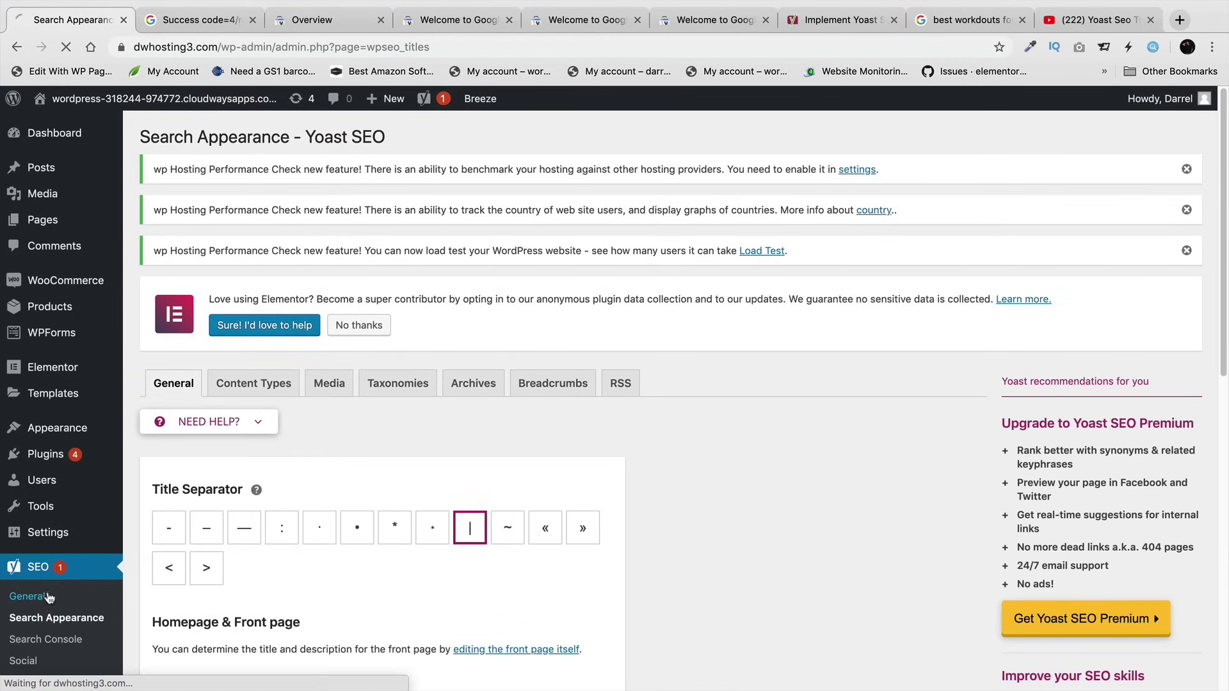
pyautogui.scroll(-3, 285, 512)
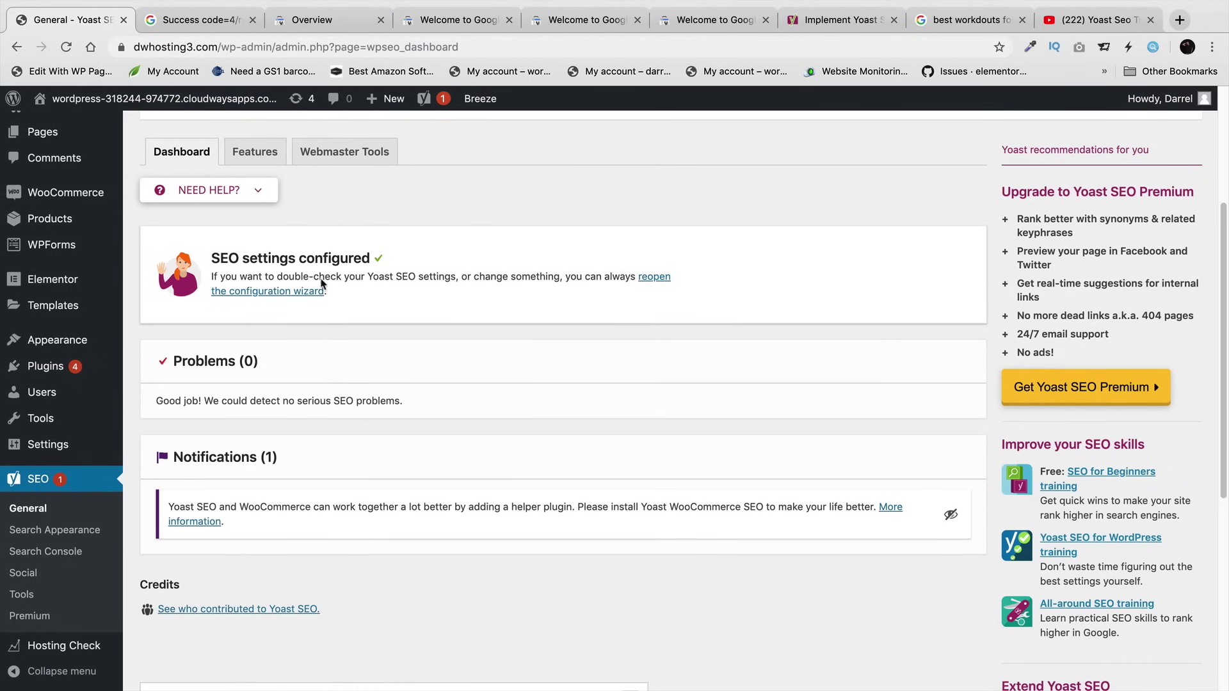
pyautogui.click(341, 151)
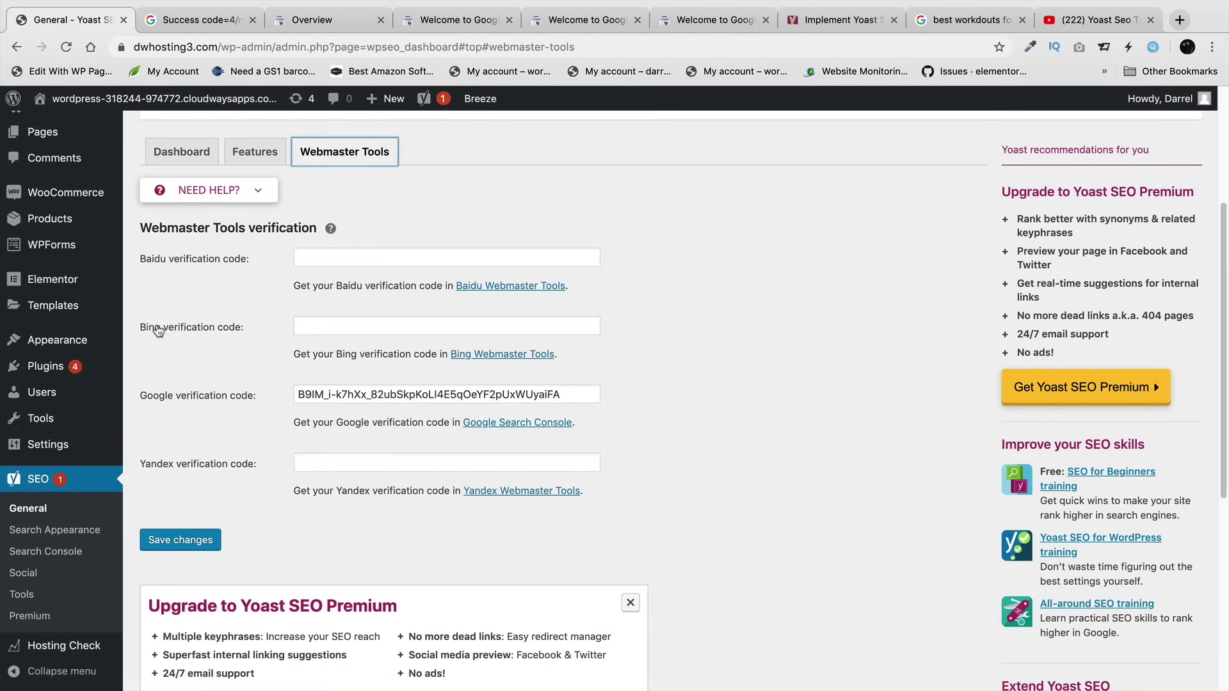
pyautogui.moveTo(155, 327); pyautogui.dragTo(229, 328)
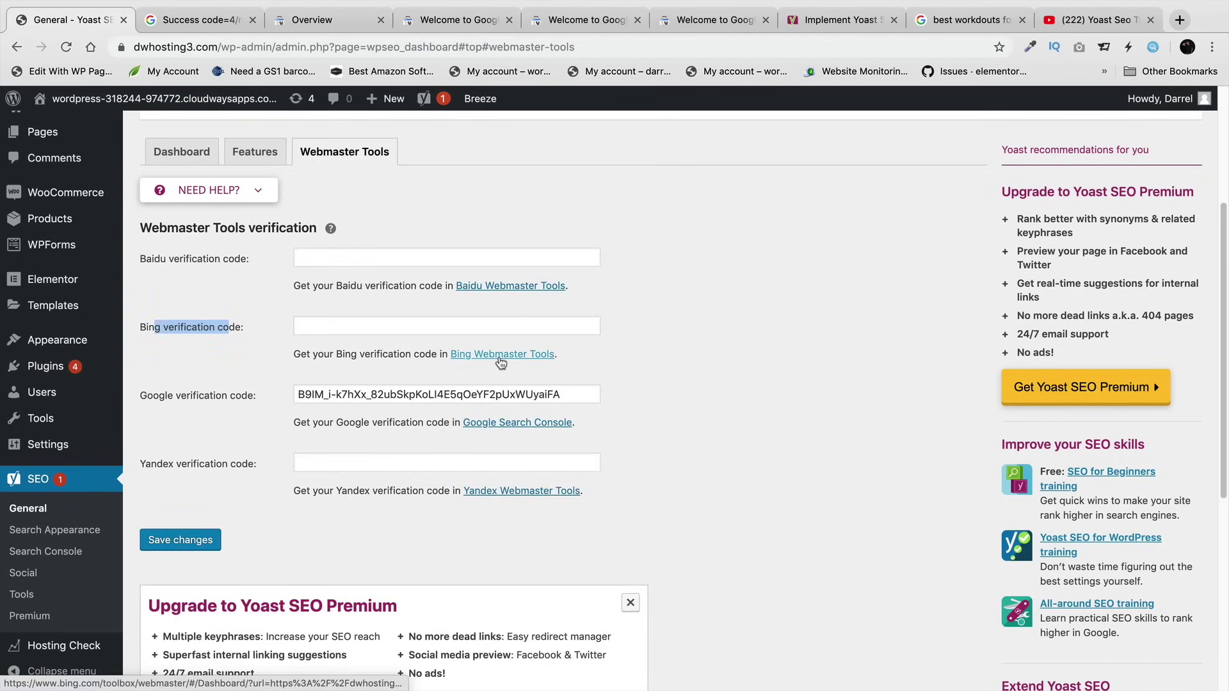
# - Go to Bing Webmaster Tools from the Bing verification code setting and sign in
pyautogui.click(501, 362)
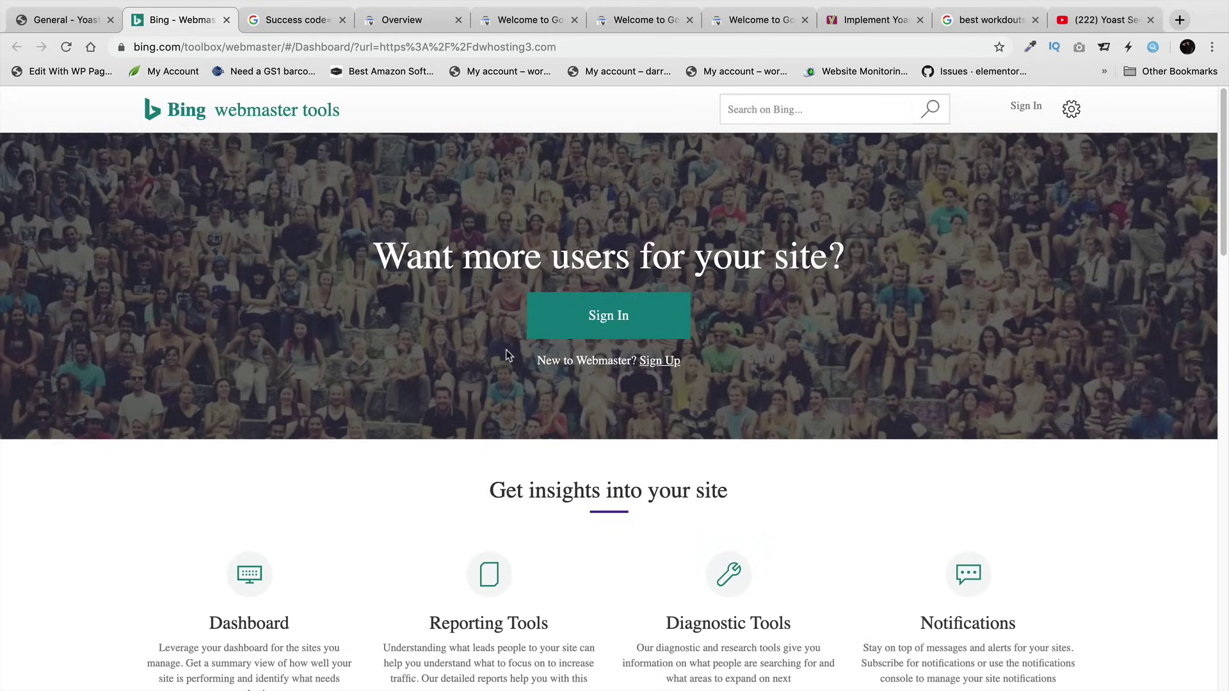
pyautogui.click(605, 323)
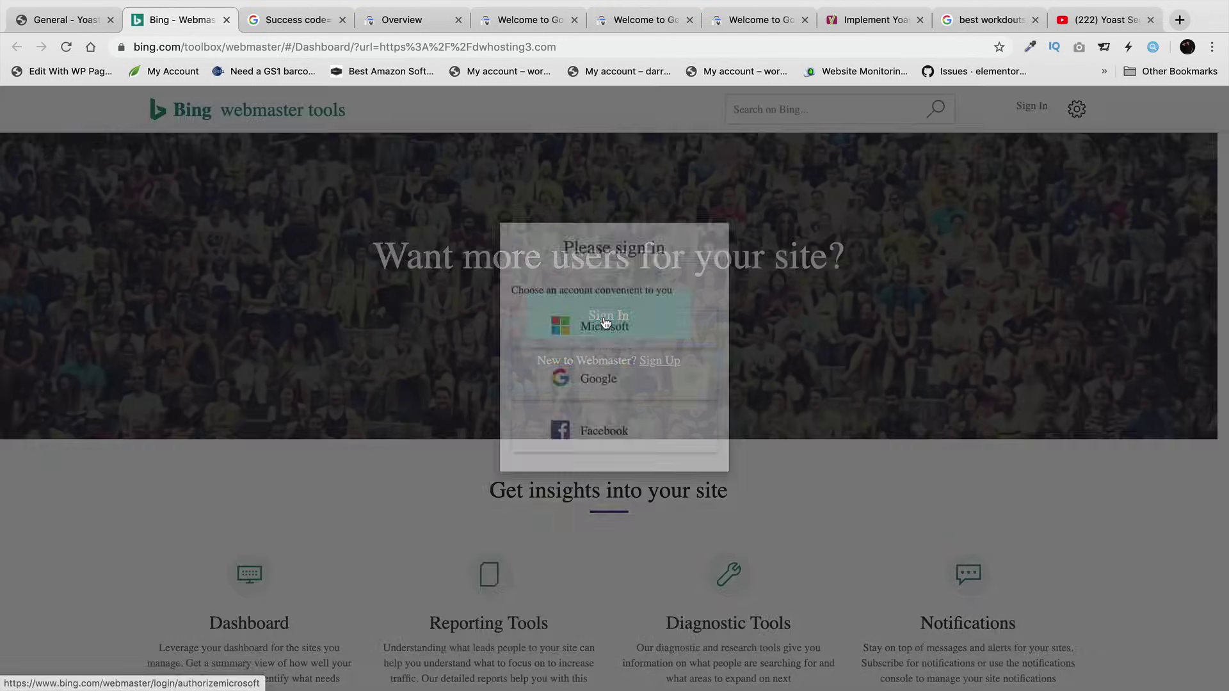
pyautogui.click(615, 469)
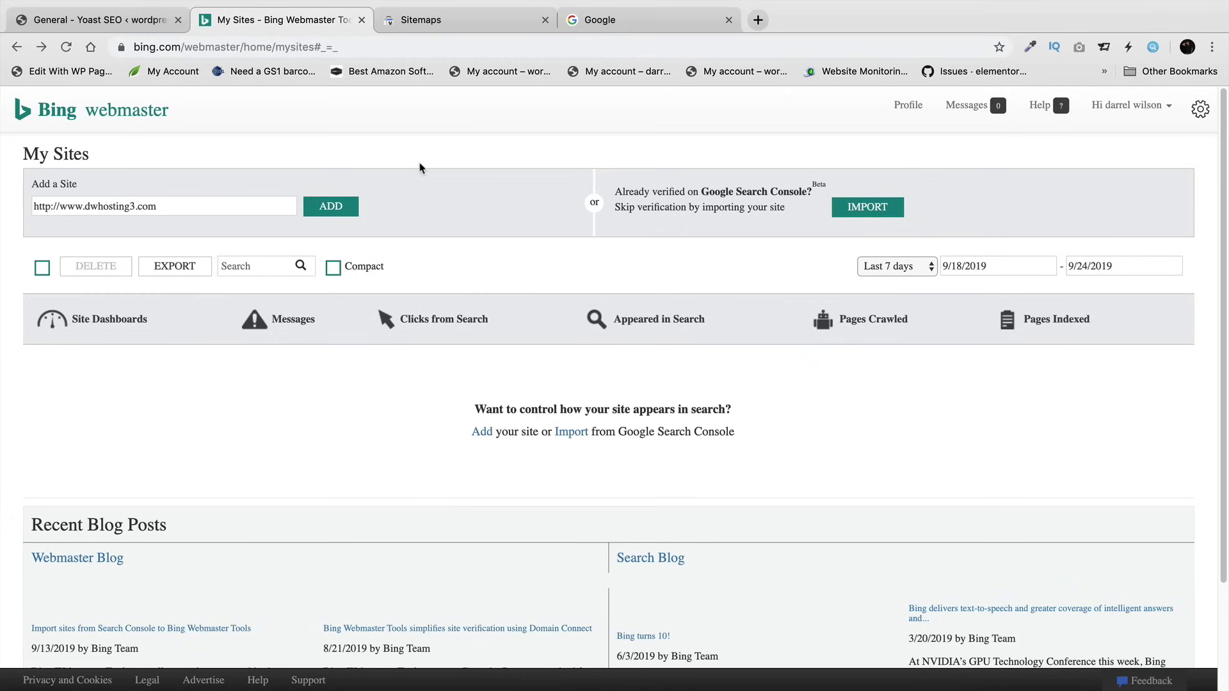
pyautogui.click(431, 31)
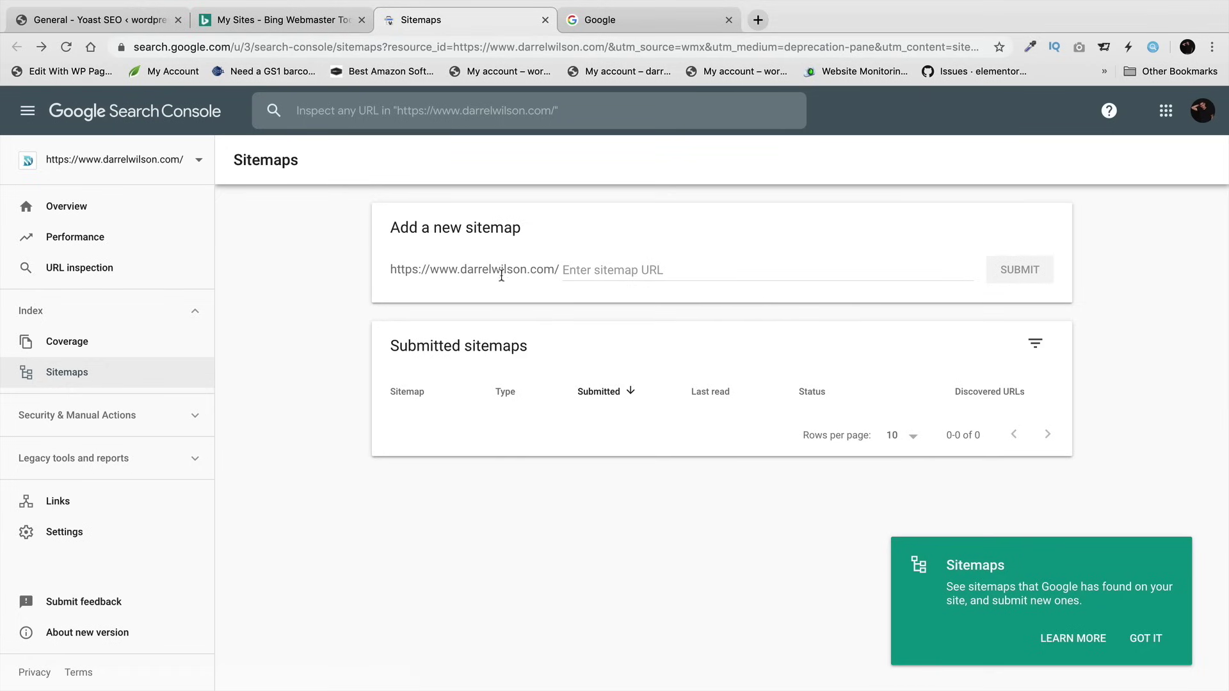
pyautogui.click(145, 171)
pyautogui.click(173, 421)
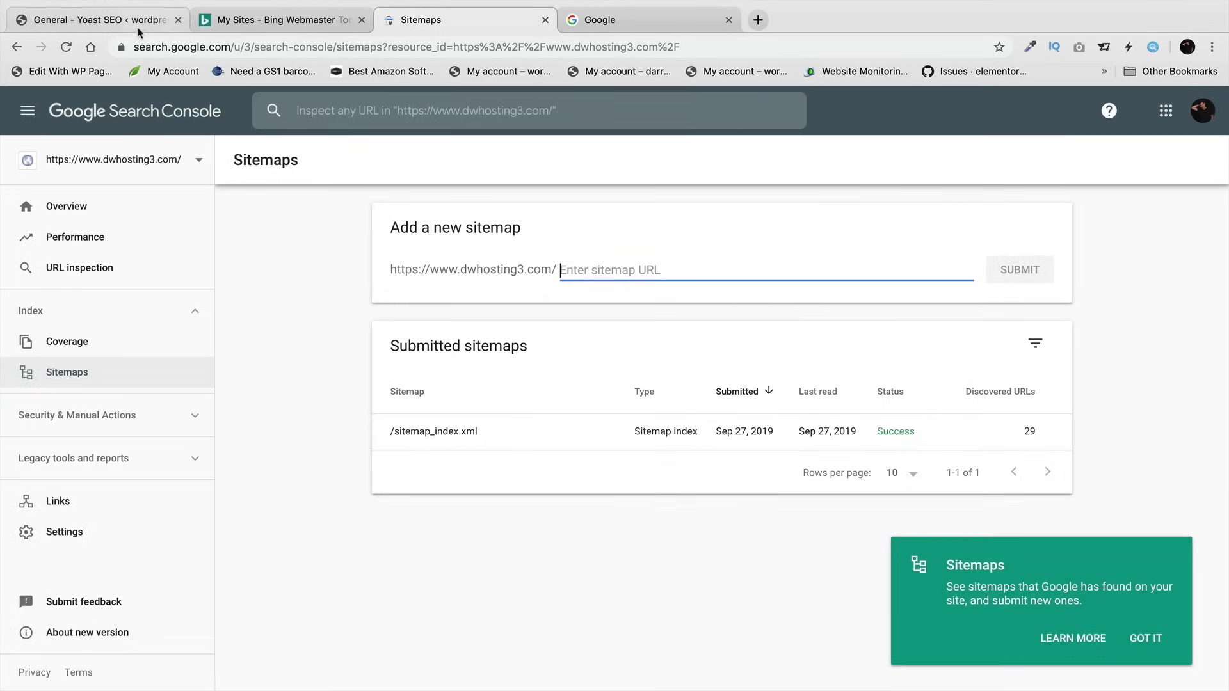
pyautogui.click(229, 20)
pyautogui.click(220, 203)
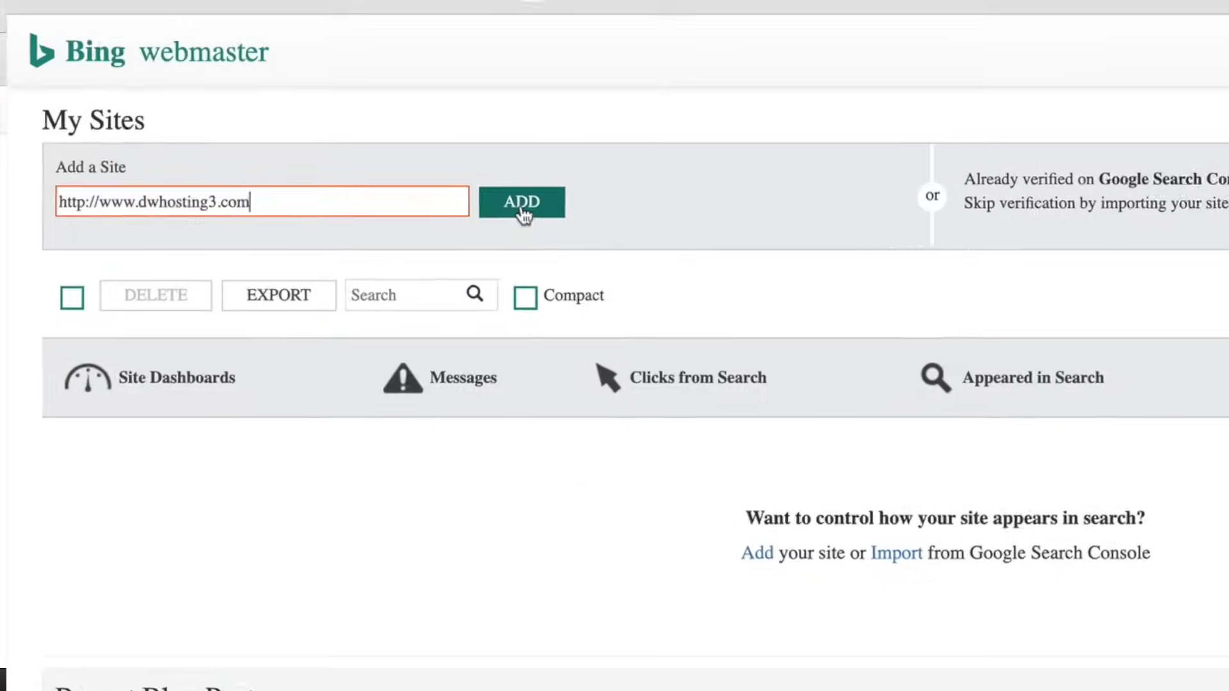
pyautogui.click(330, 206)
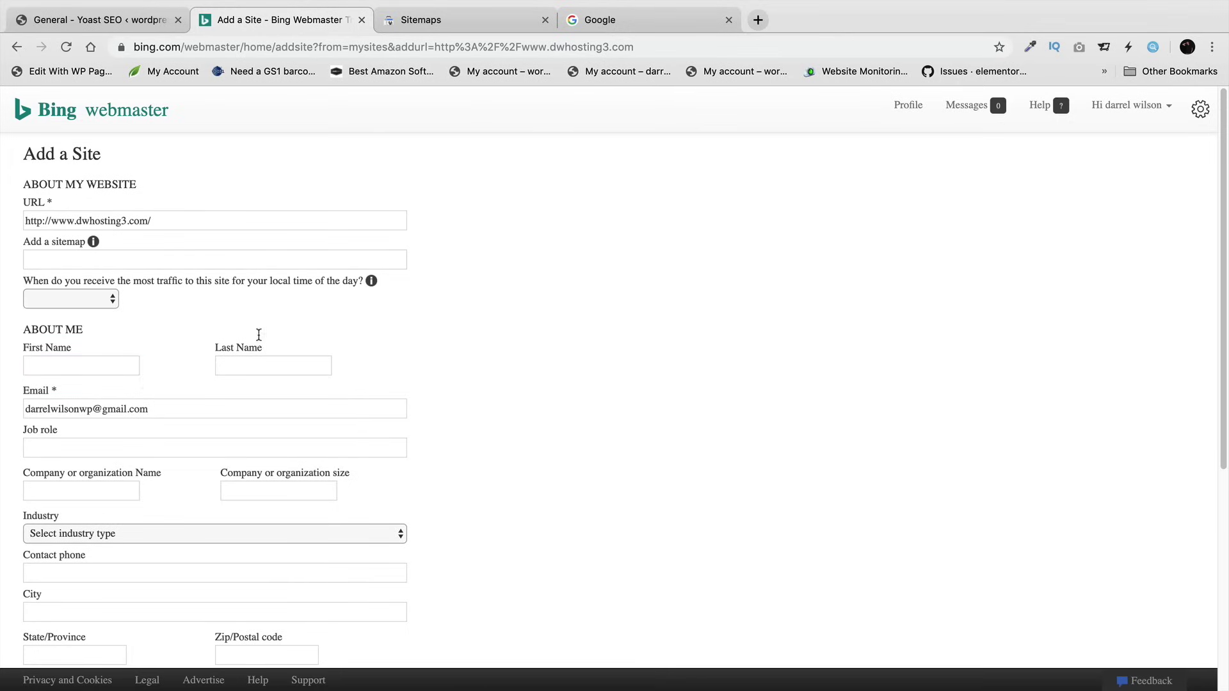
pyautogui.click(151, 250)
pyautogui.scroll(-2, 126, 499)
pyautogui.scroll(2, 127, 500)
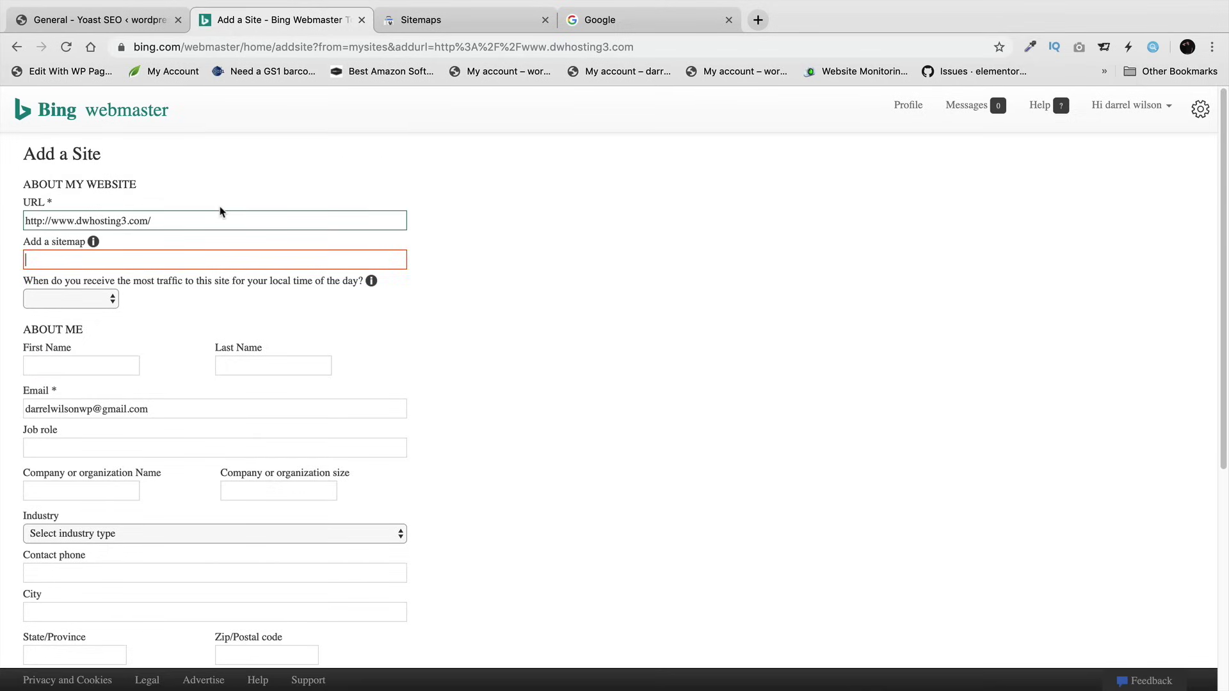
# - Open the site's XML sitemap from the Yoast SEO features settings and copy its URL
pyautogui.click(112, 21)
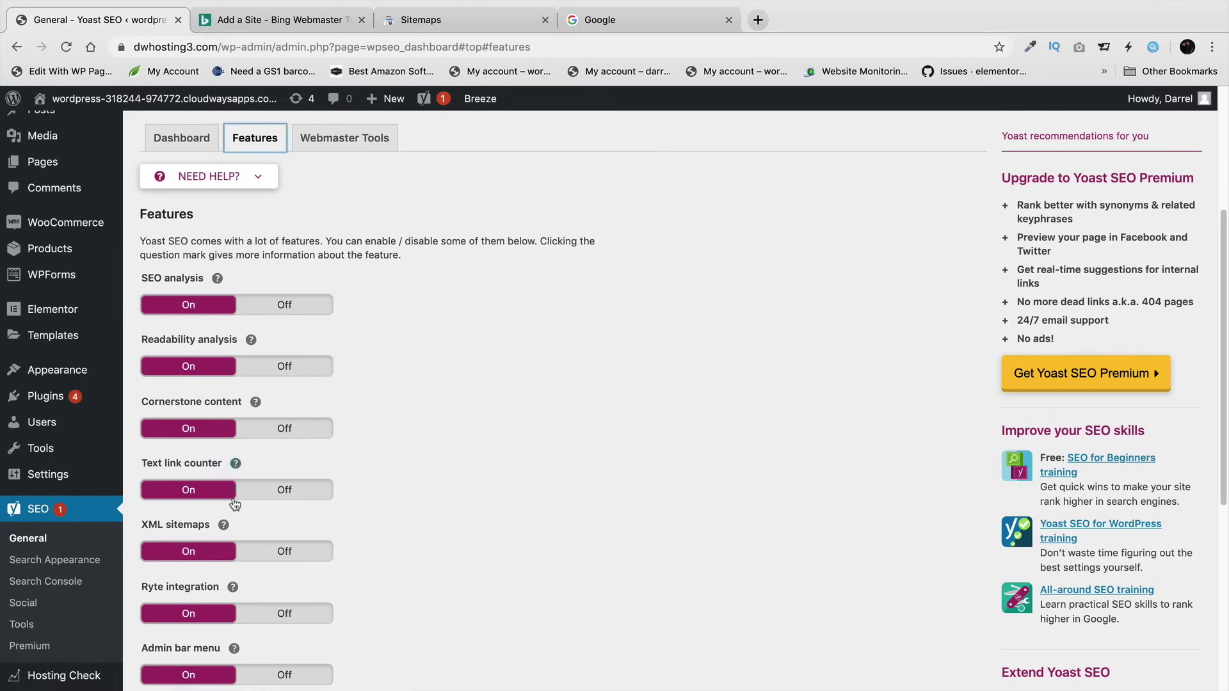
pyautogui.click(226, 527)
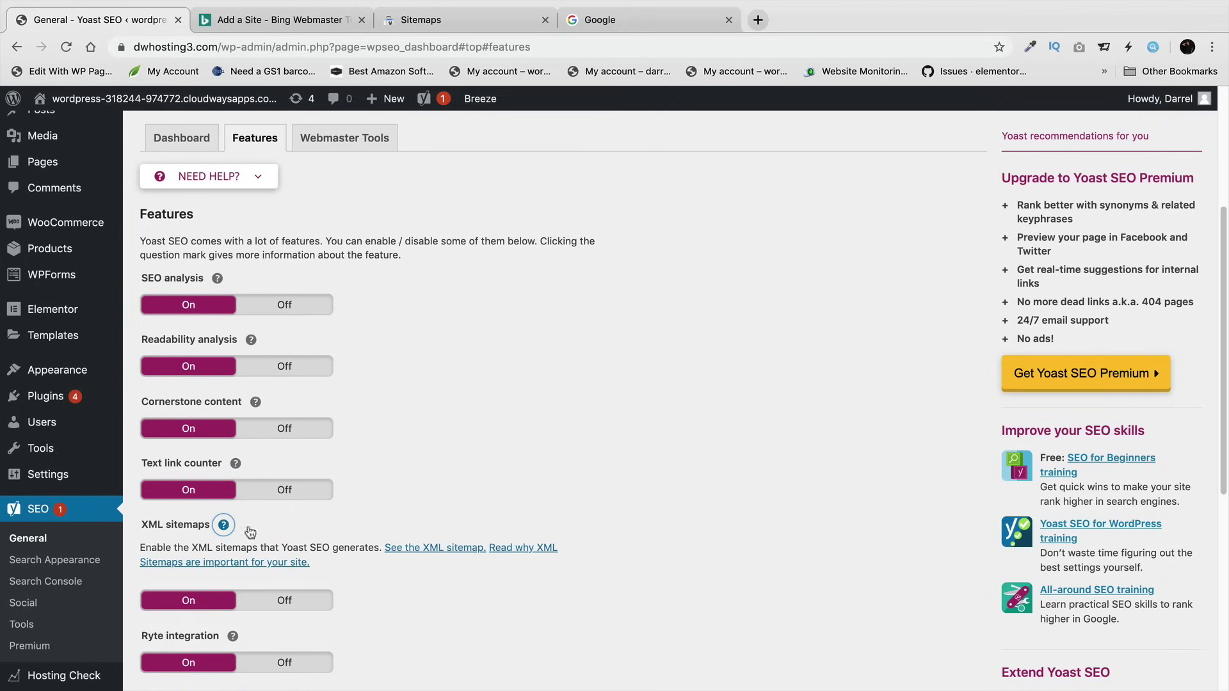
pyautogui.click(421, 550)
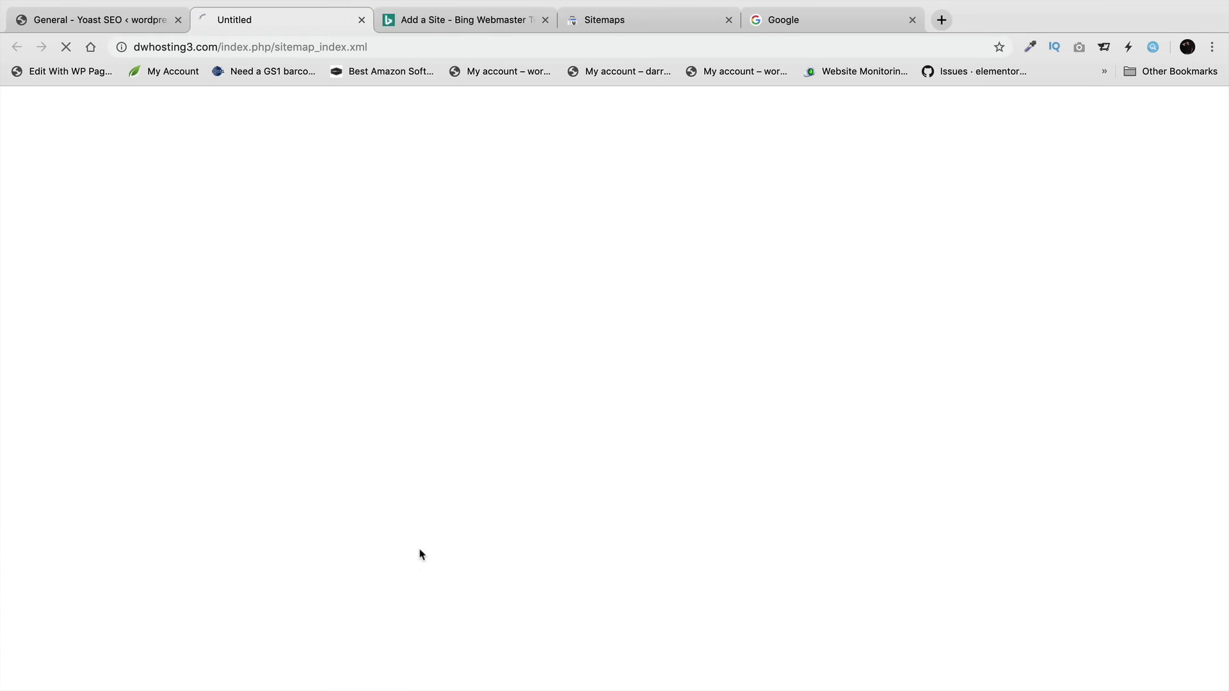
pyautogui.click(296, 47)
pyautogui.rightClick(296, 47)
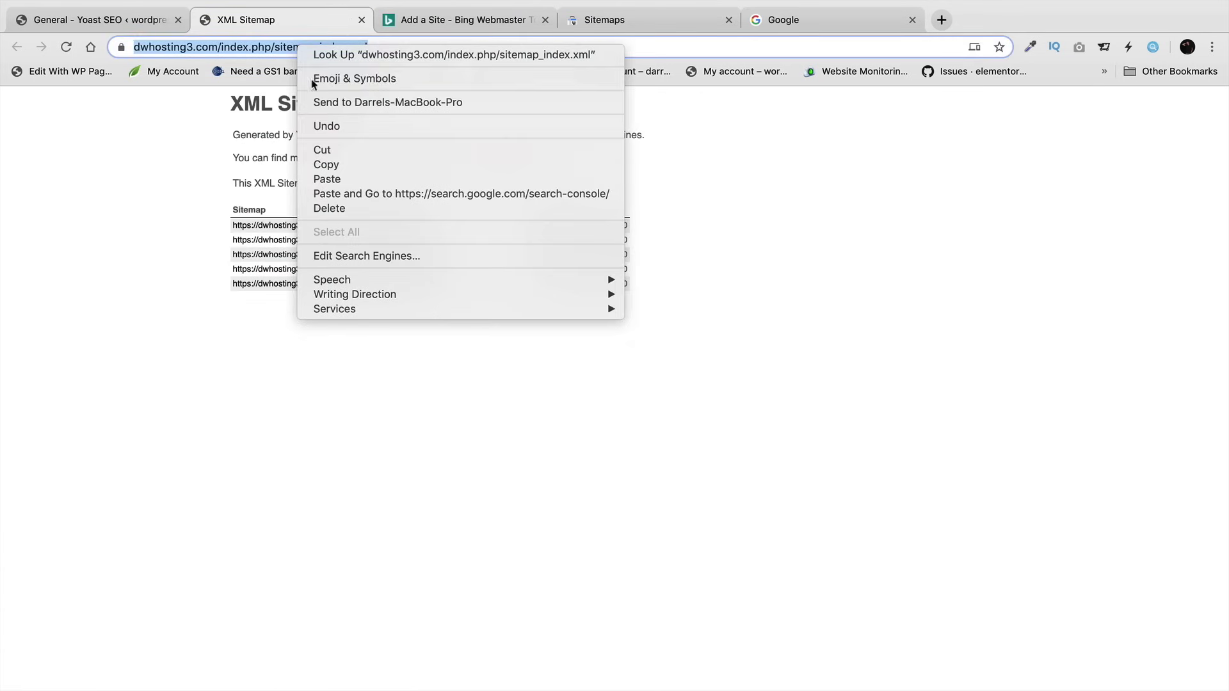
pyautogui.click(341, 161)
# - Paste the copied sitemap URL into the sitemap field of Bing's Add a Site form
pyautogui.click(410, 33)
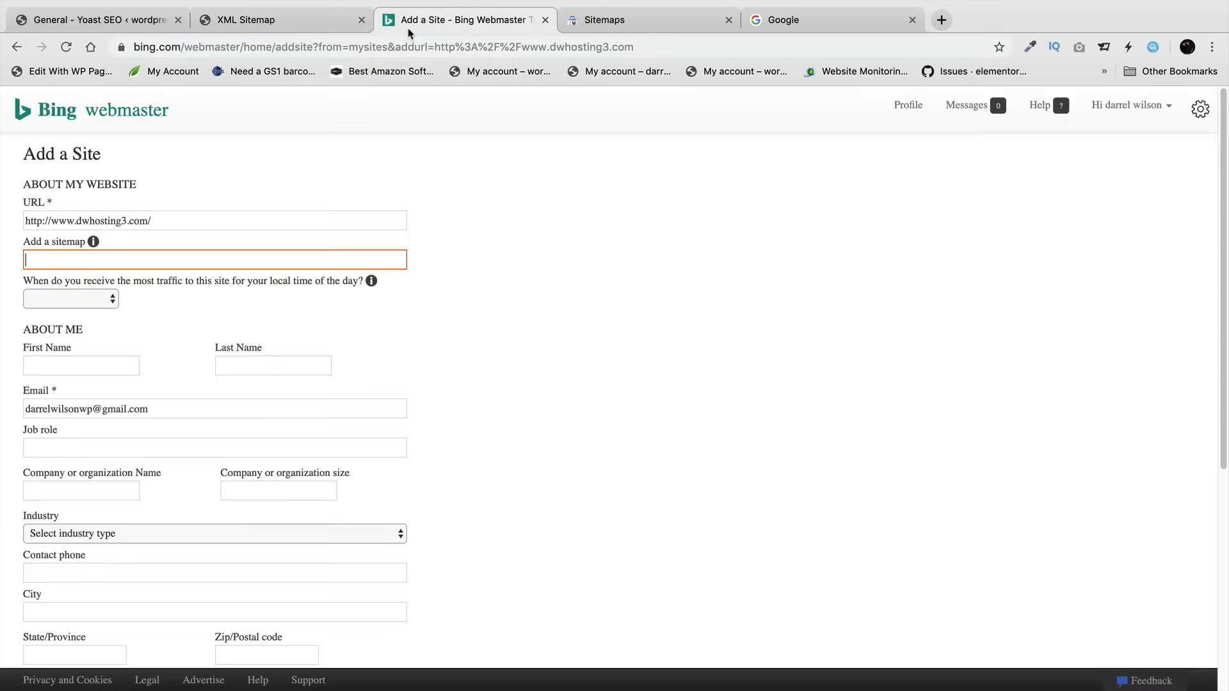
pyautogui.rightClick(130, 255)
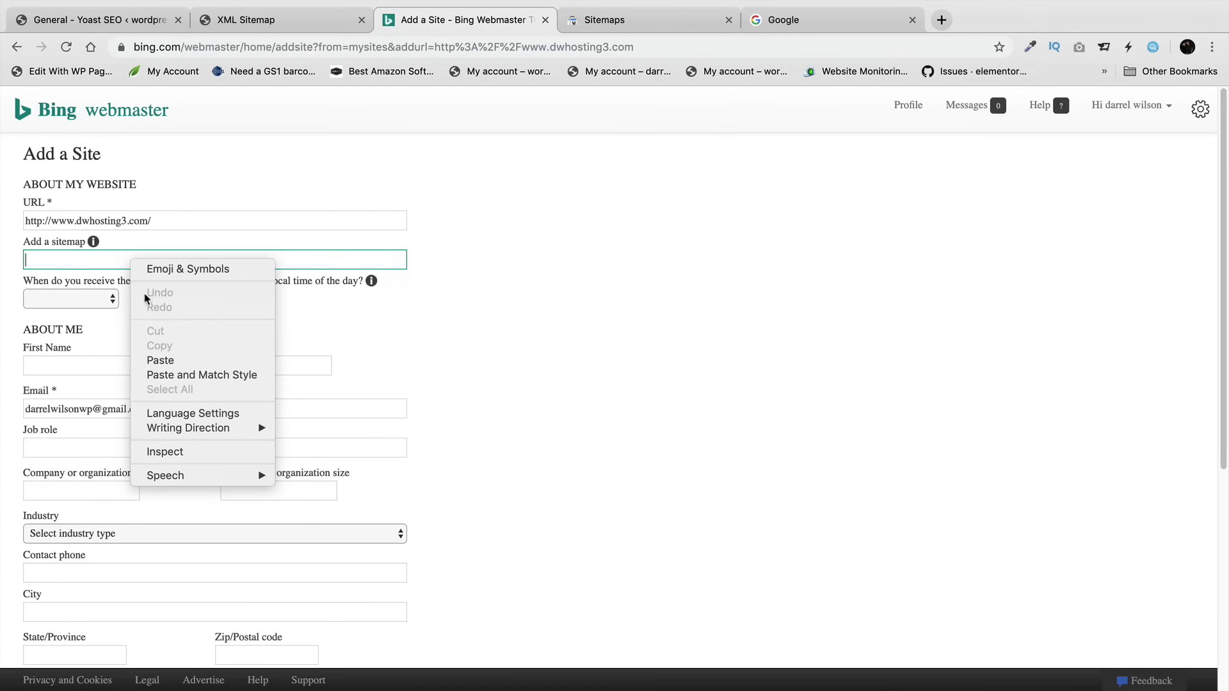
pyautogui.click(165, 358)
# - Opt out of Bing Webmaster communication and try to save the new site
pyautogui.scroll(-5, 444, 401)
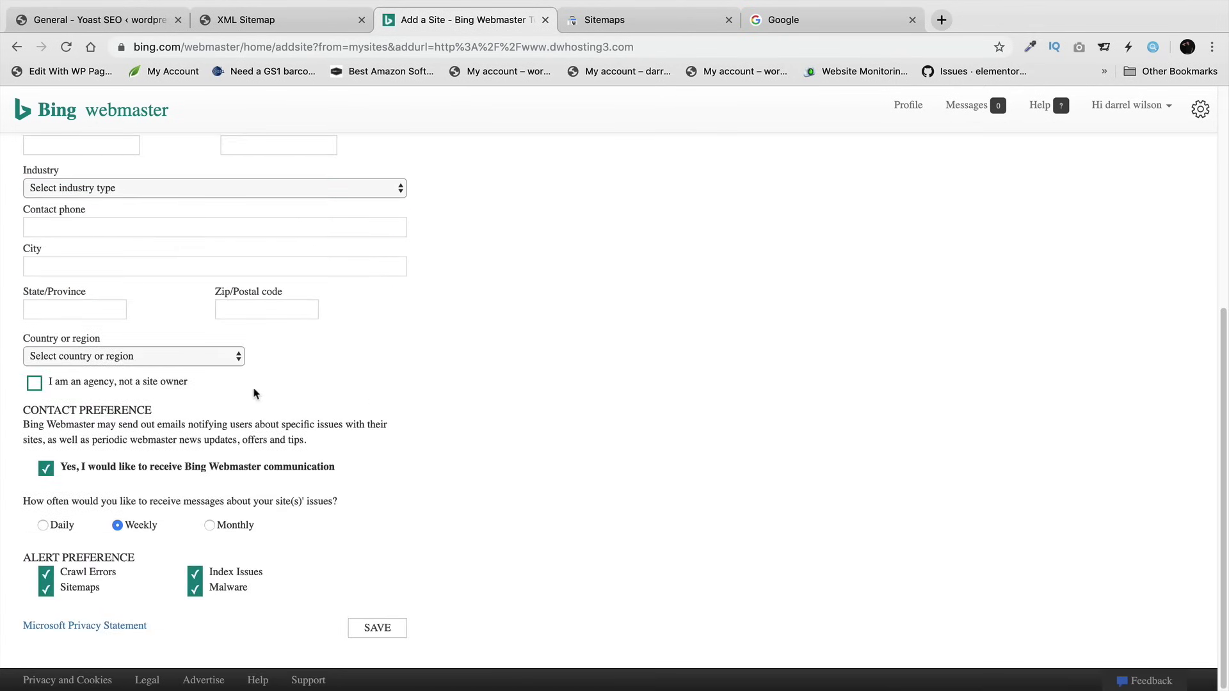
pyautogui.click(46, 472)
pyautogui.click(367, 627)
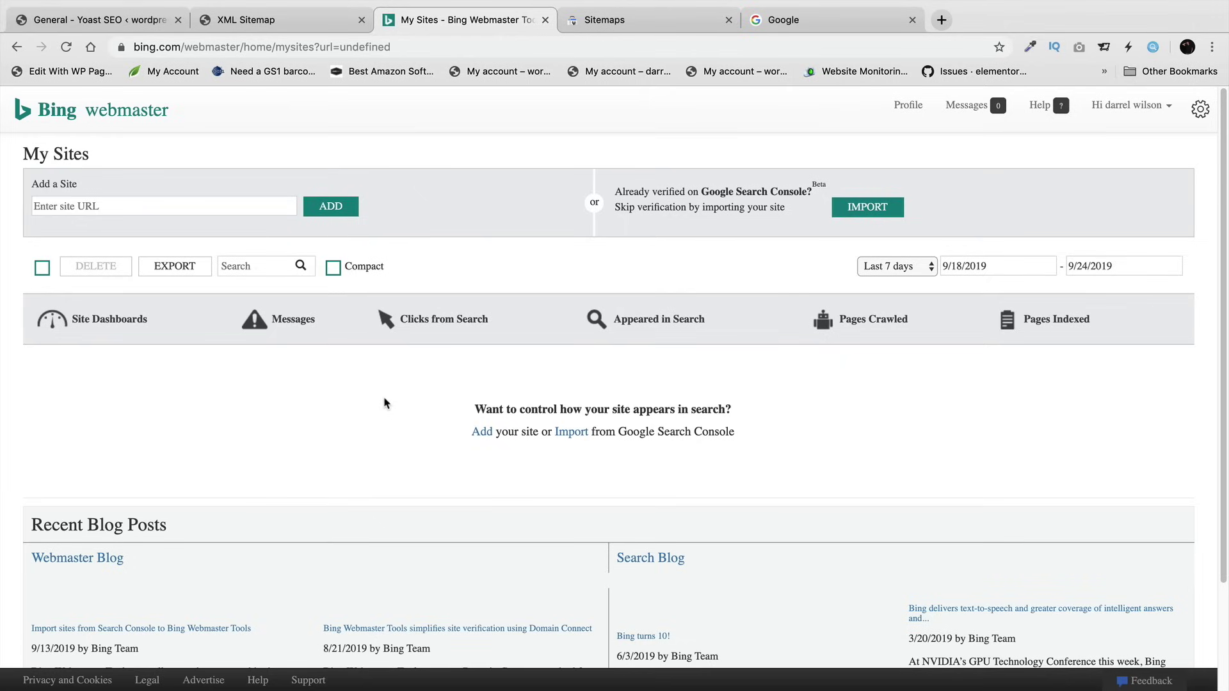
pyautogui.moveTo(341, 49); pyautogui.dragTo(399, 41)
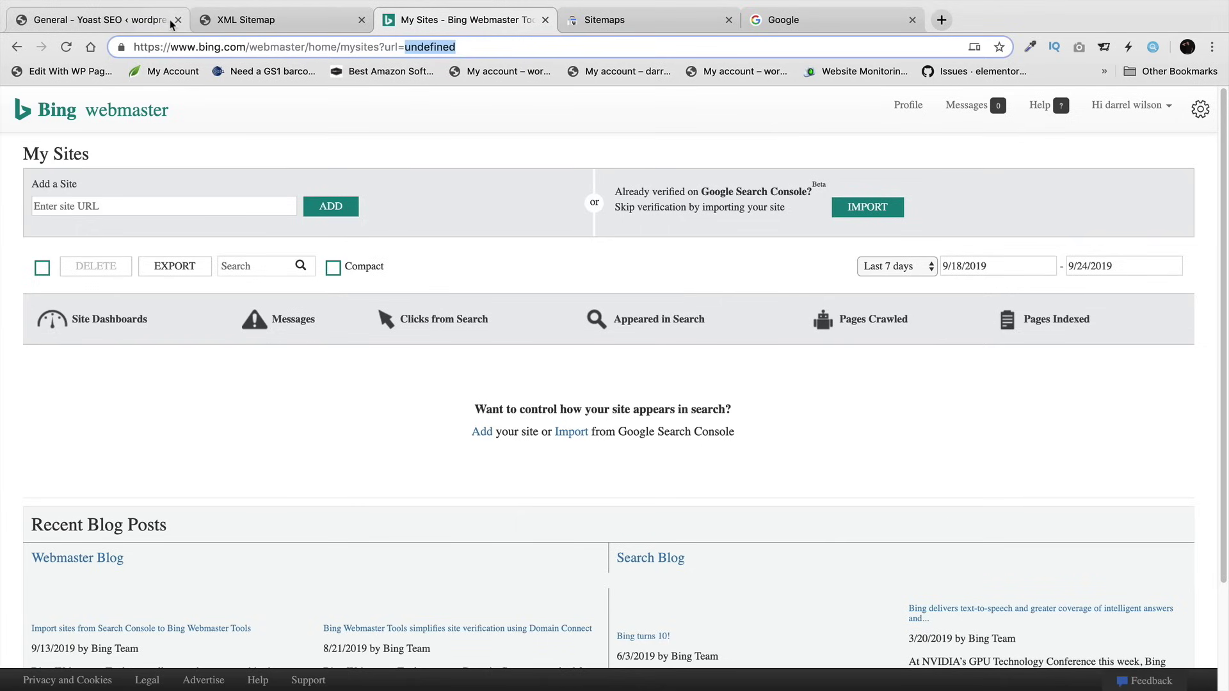
# - Start importing sites from Google Search Console into Bing, choosing the second listed Google account and granting access
pyautogui.click(861, 208)
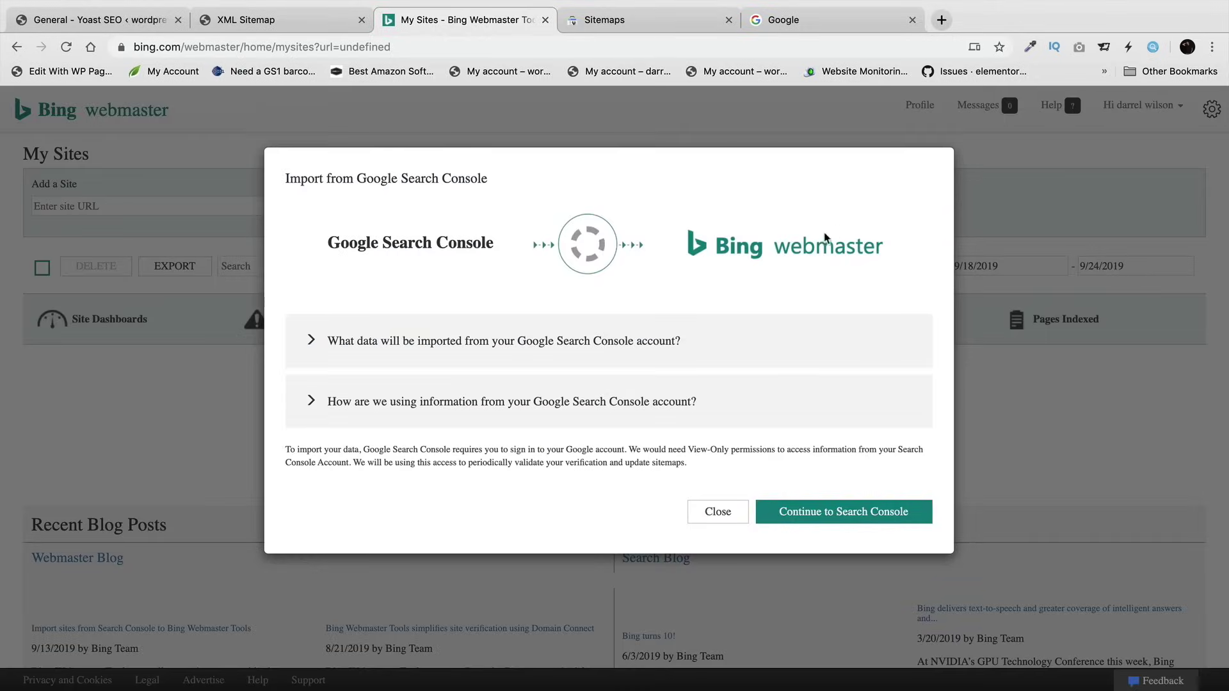
pyautogui.click(818, 514)
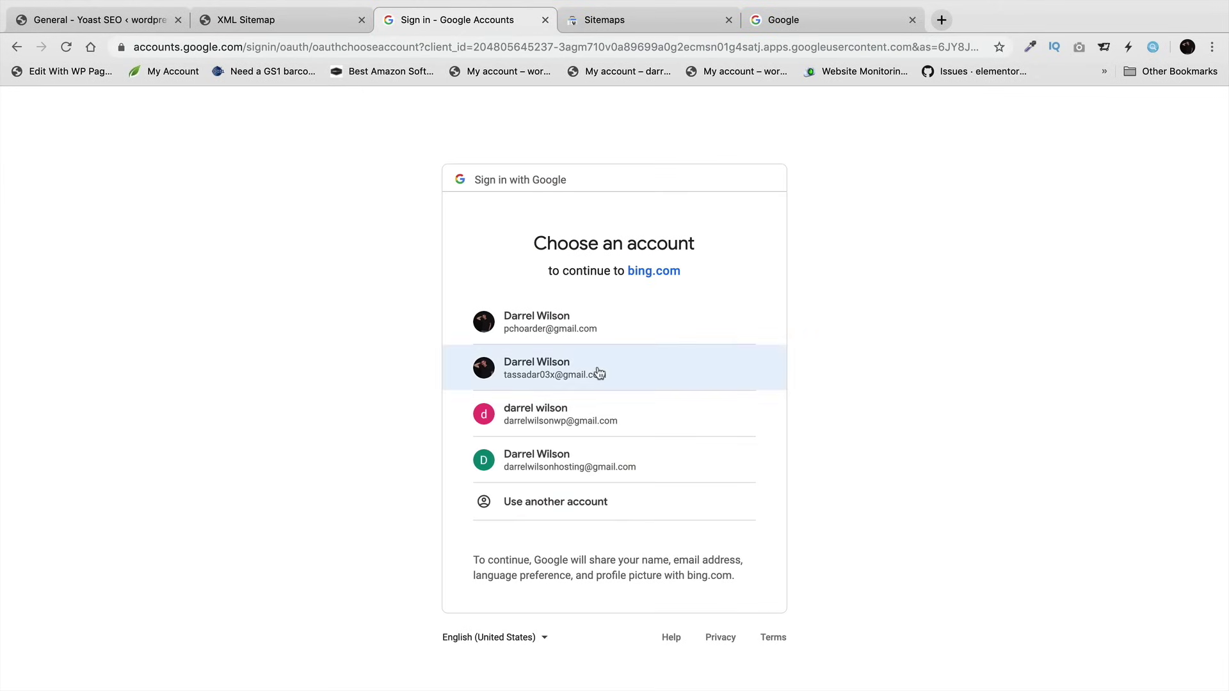
pyautogui.click(598, 373)
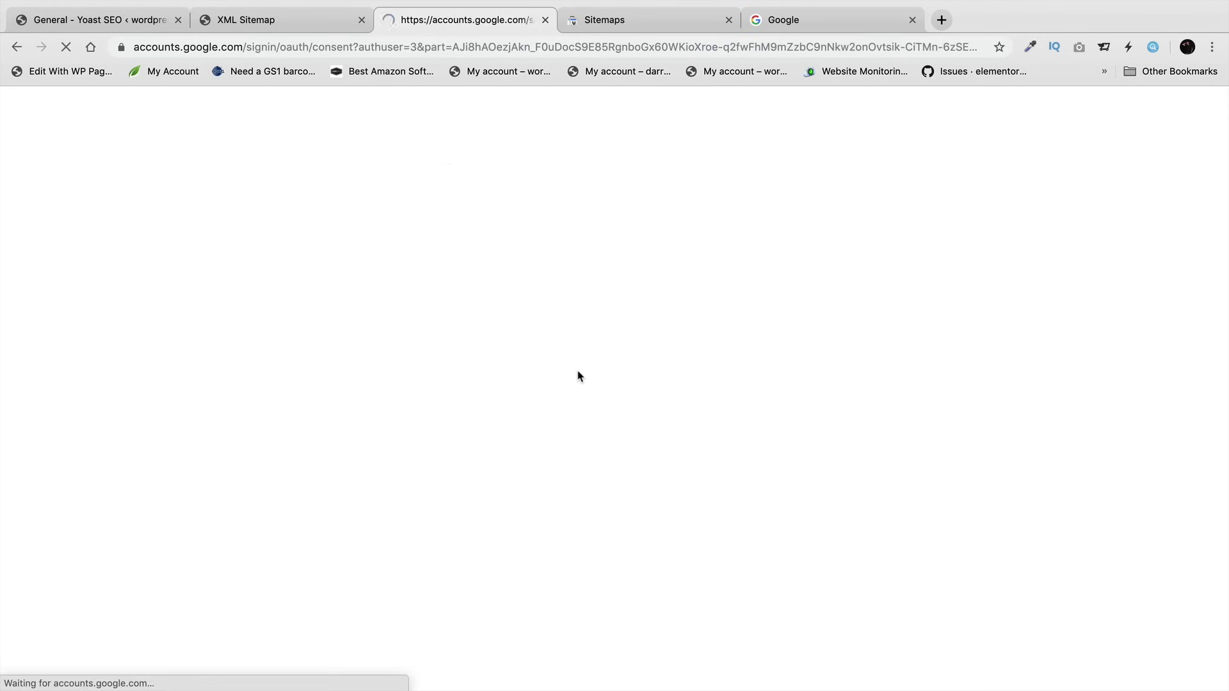
pyautogui.click(746, 558)
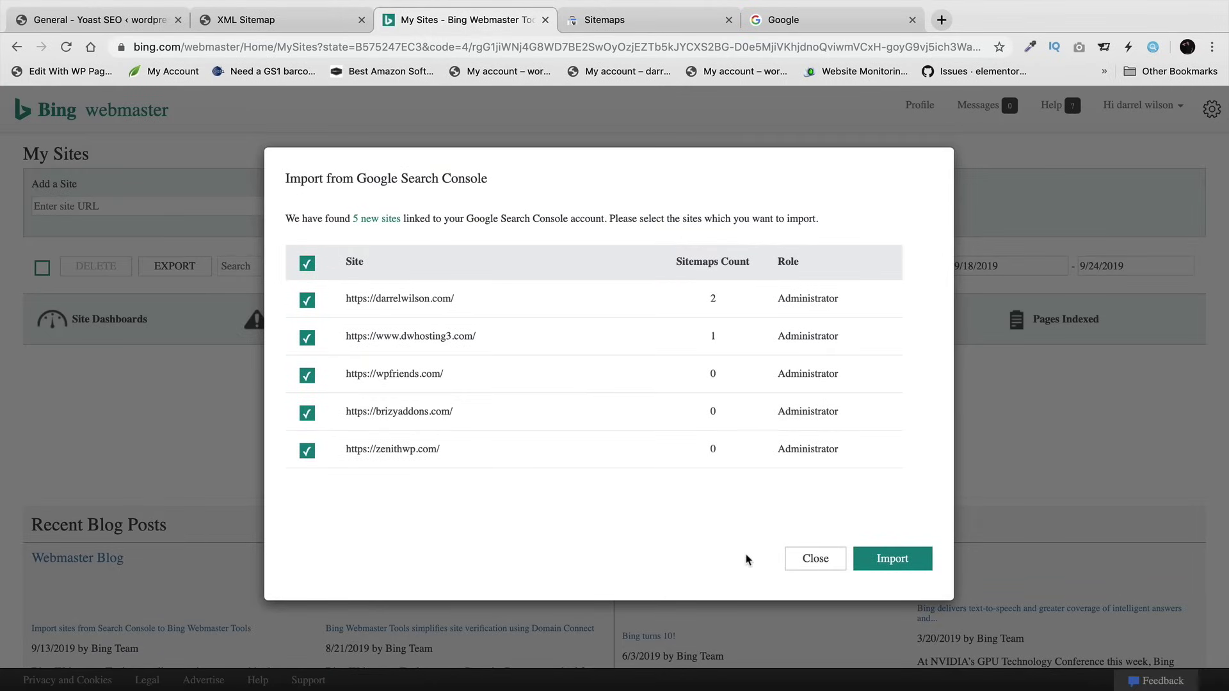
pyautogui.click(307, 263)
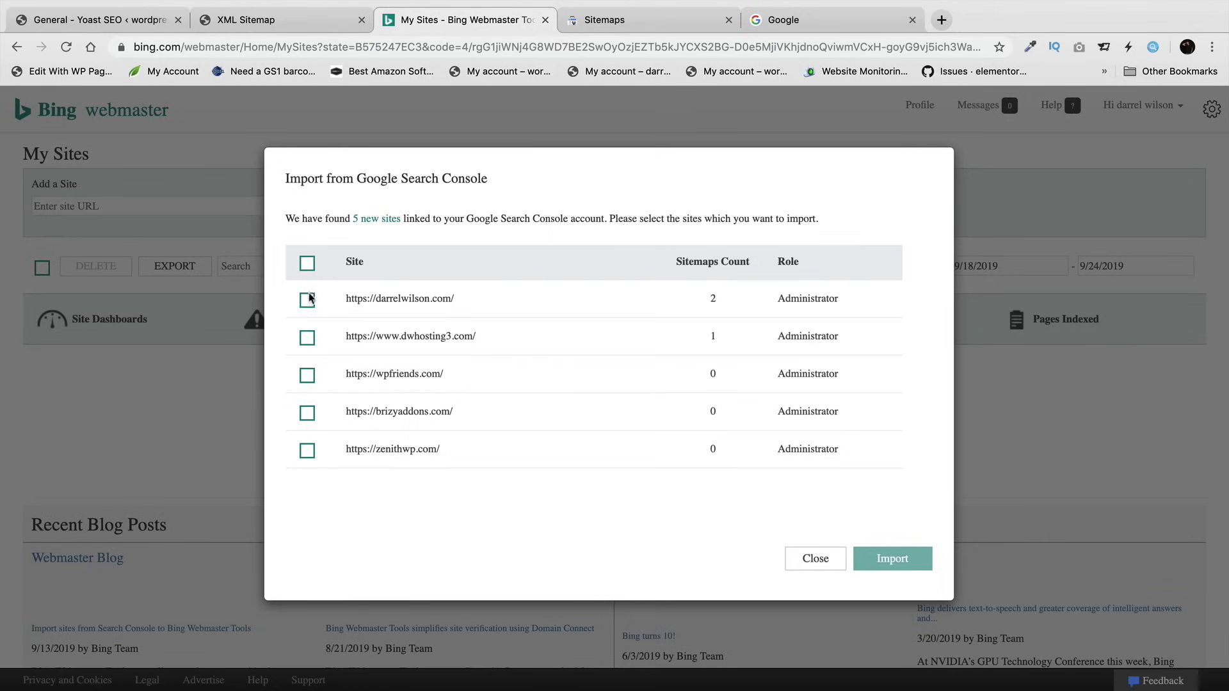
pyautogui.click(308, 338)
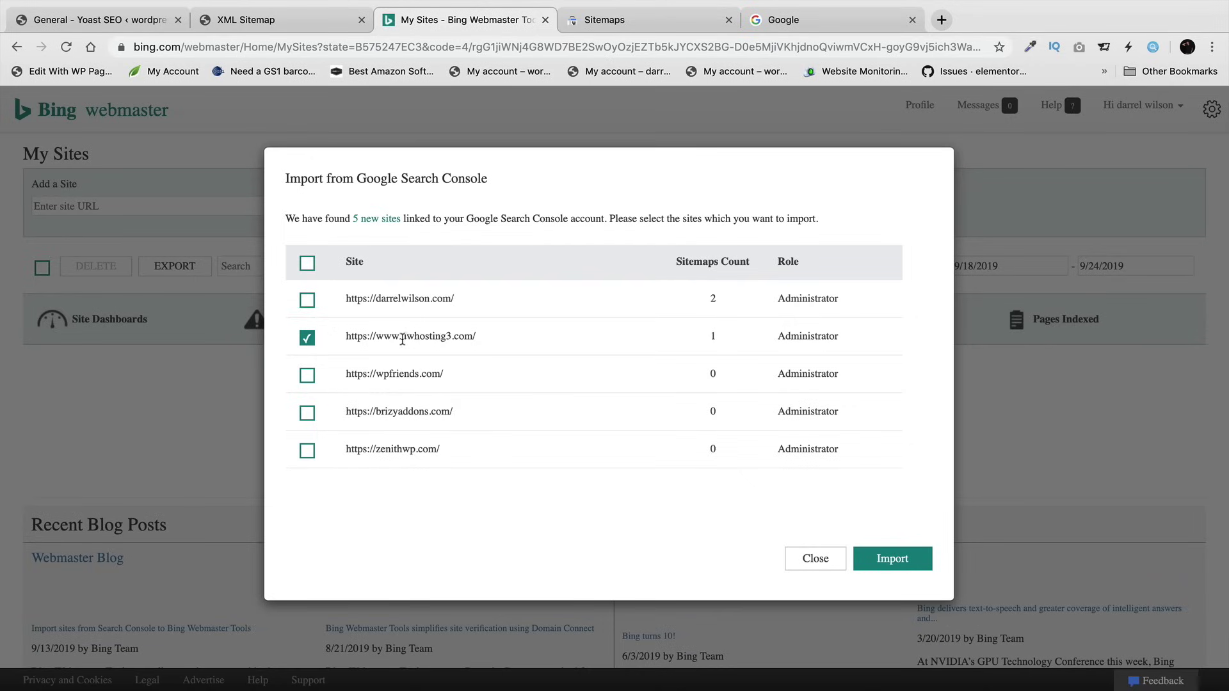
pyautogui.click(922, 558)
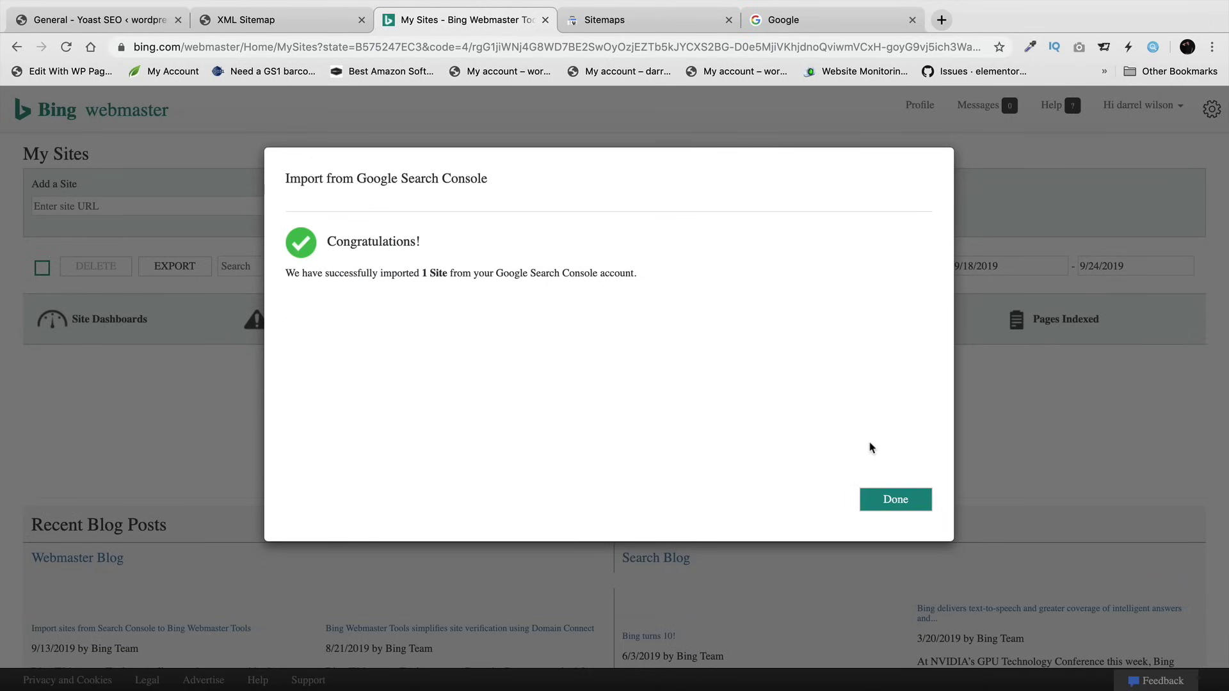
pyautogui.click(903, 501)
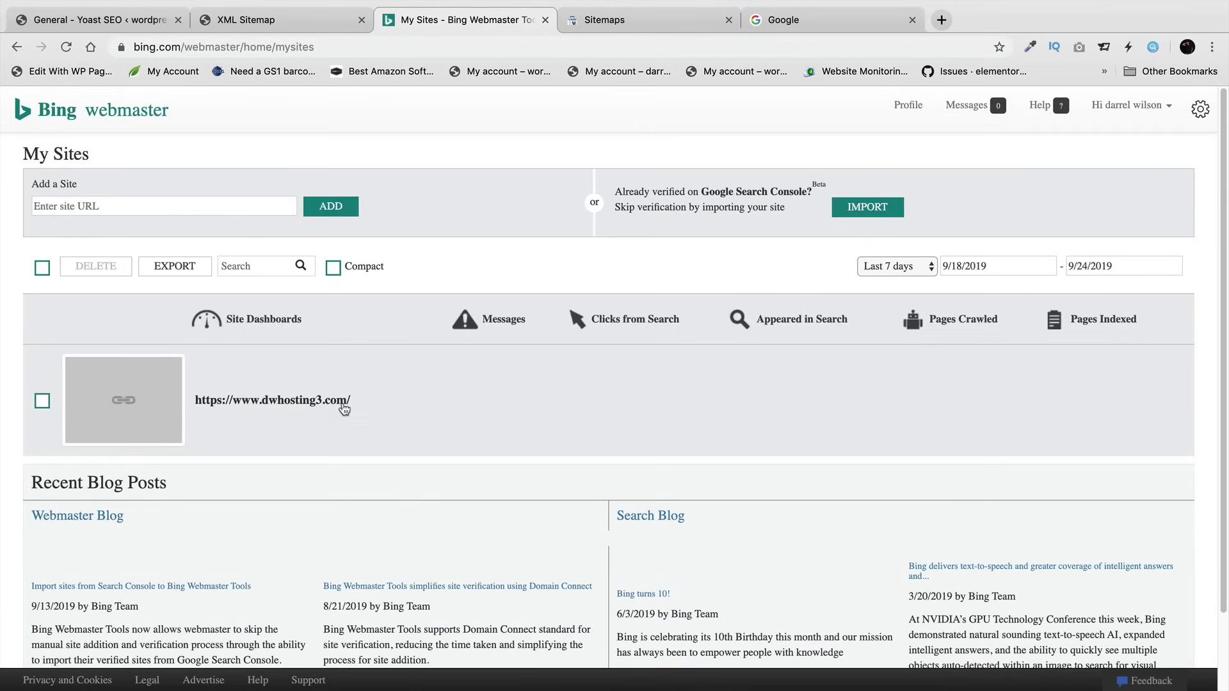
# - In Google Search Console, paste the copied sitemap URL as a new sitemap, shorten it to sitemap_index.xml, and submit it
pyautogui.click(604, 19)
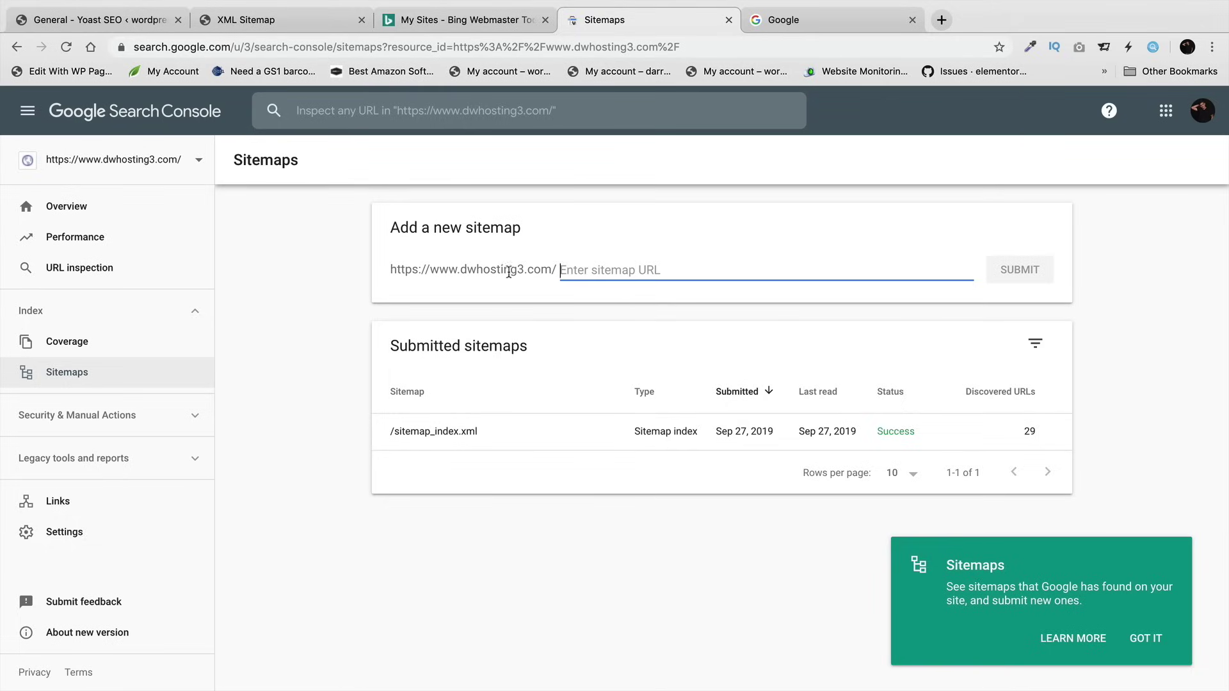
pyautogui.rightClick(586, 269)
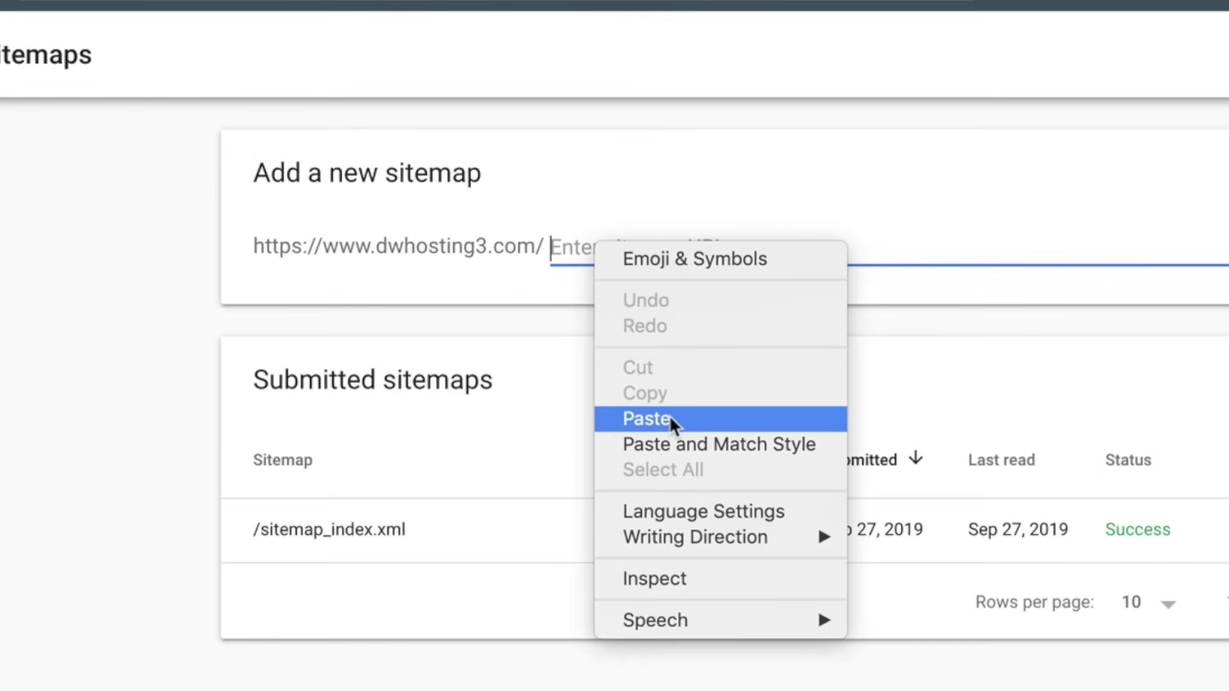
pyautogui.click(670, 419)
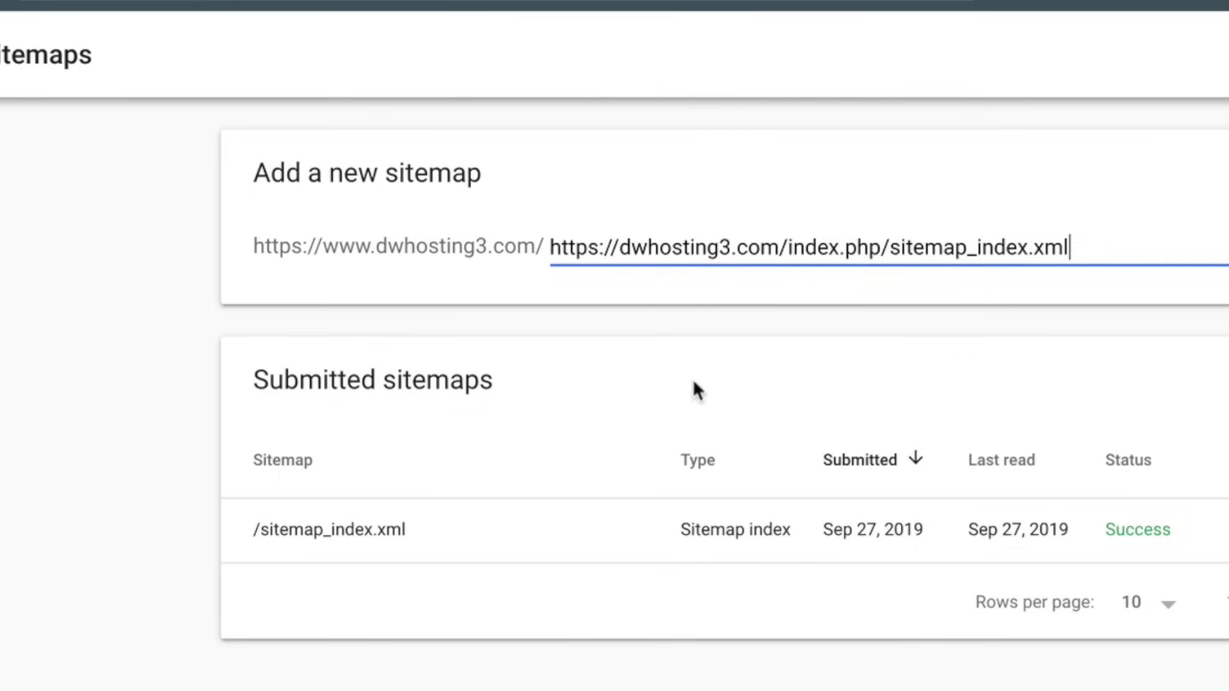
pyautogui.moveTo(891, 247); pyautogui.dragTo(550, 245)
pyautogui.click(861, 248)
pyautogui.press('BackSpace')
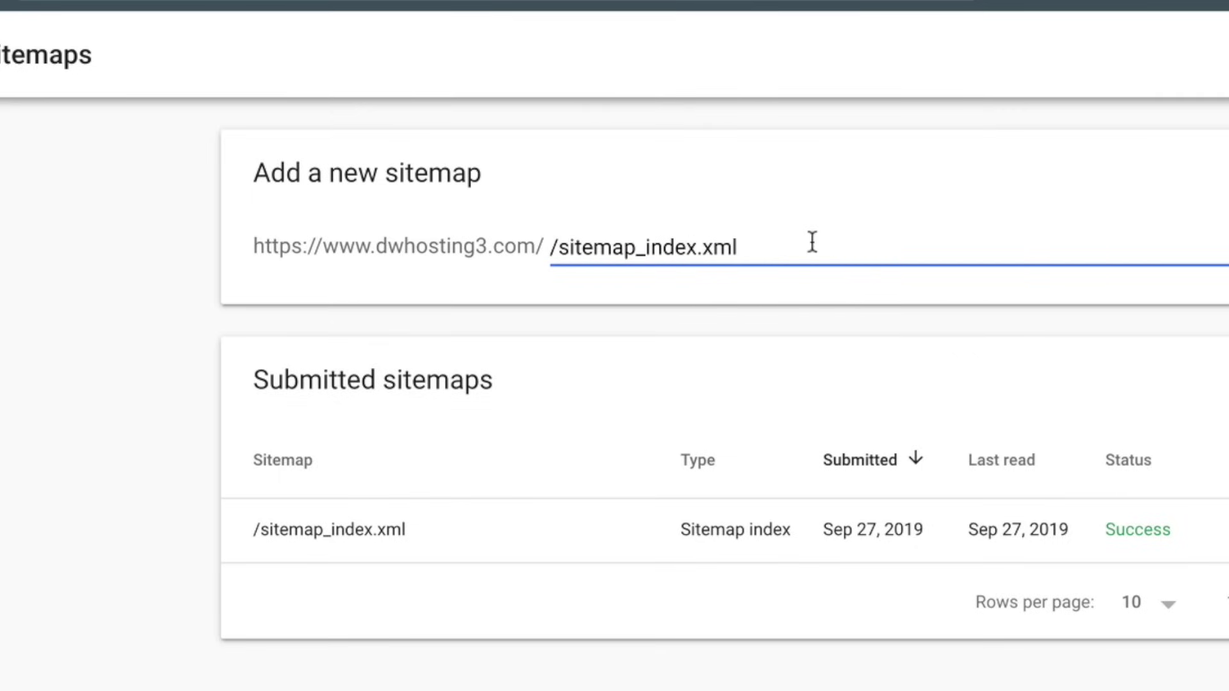
pyautogui.press('BackSpace')
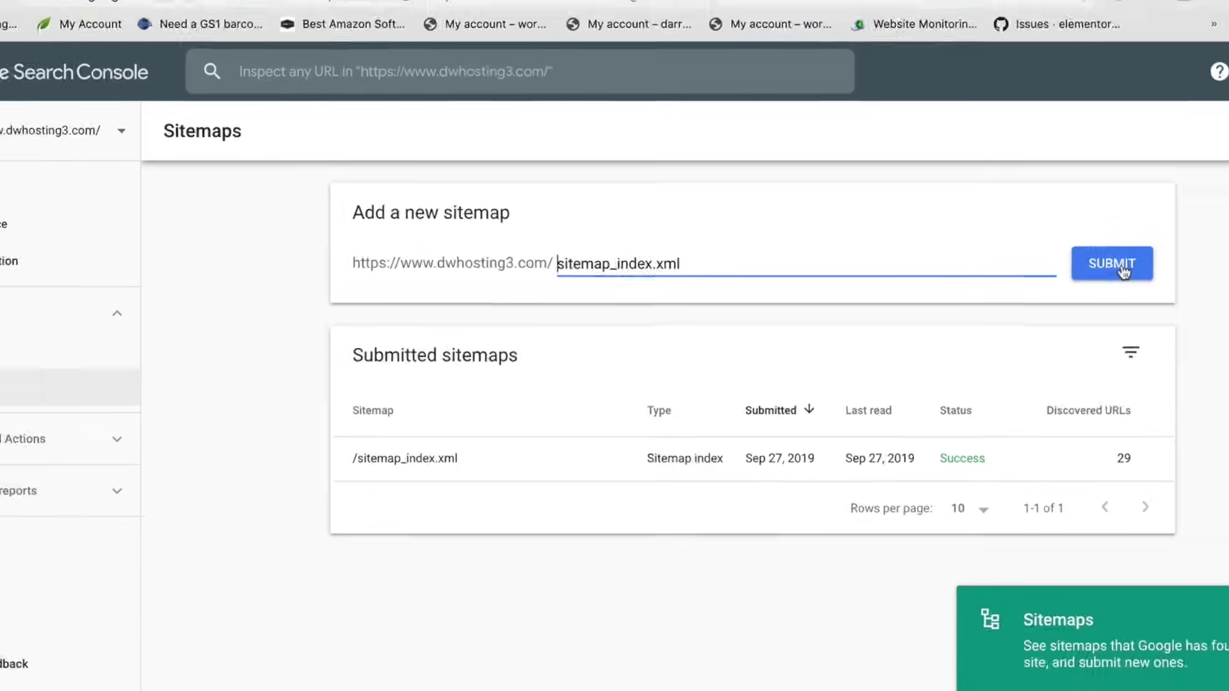
pyautogui.click(1124, 271)
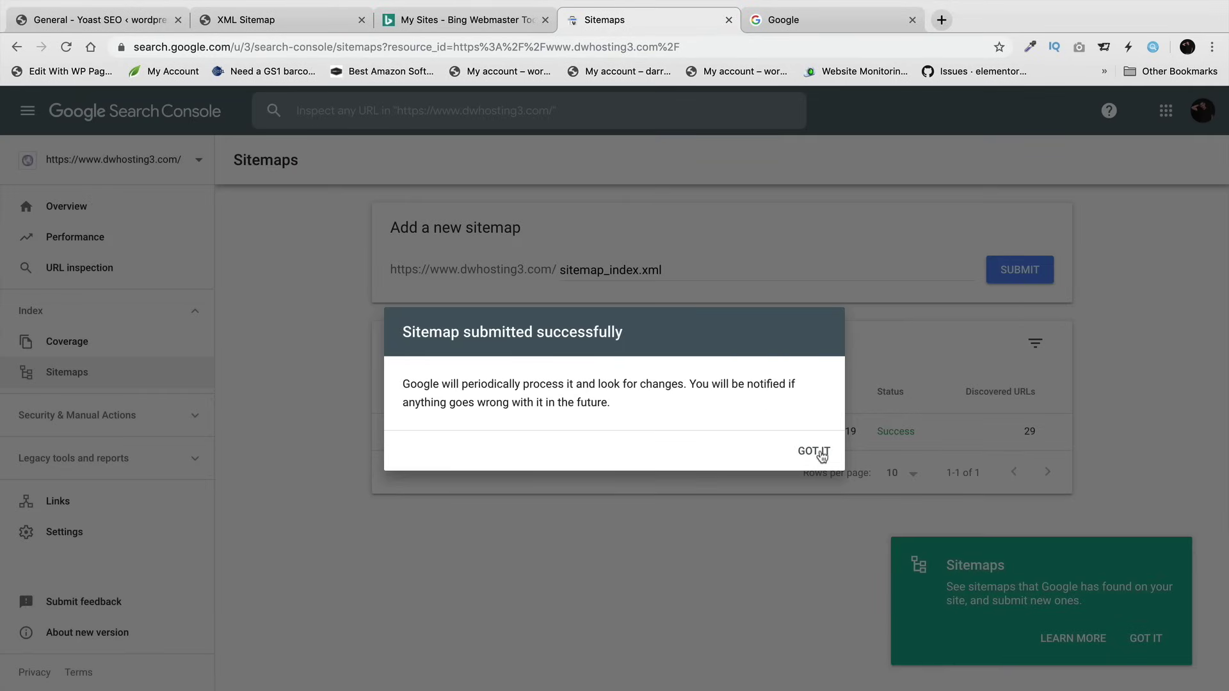
# - Dismiss the sitemap submission confirmation and return to the Yoast SEO general settings page
pyautogui.click(822, 455)
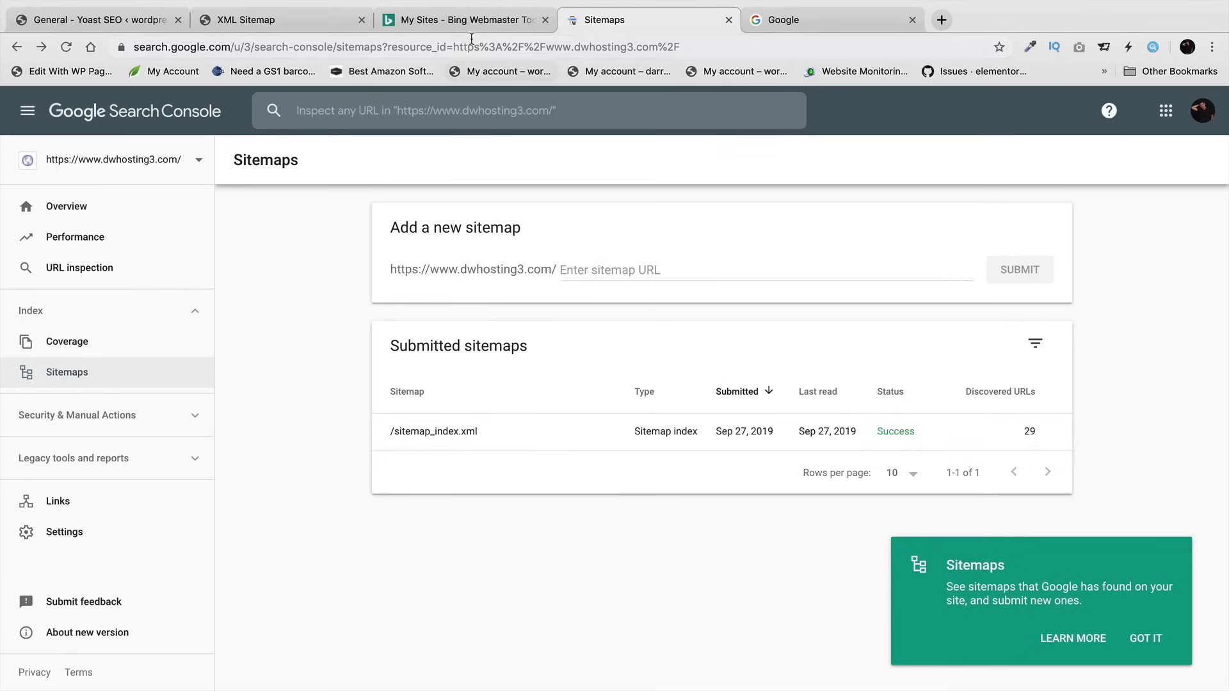
pyautogui.click(462, 20)
pyautogui.click(310, 23)
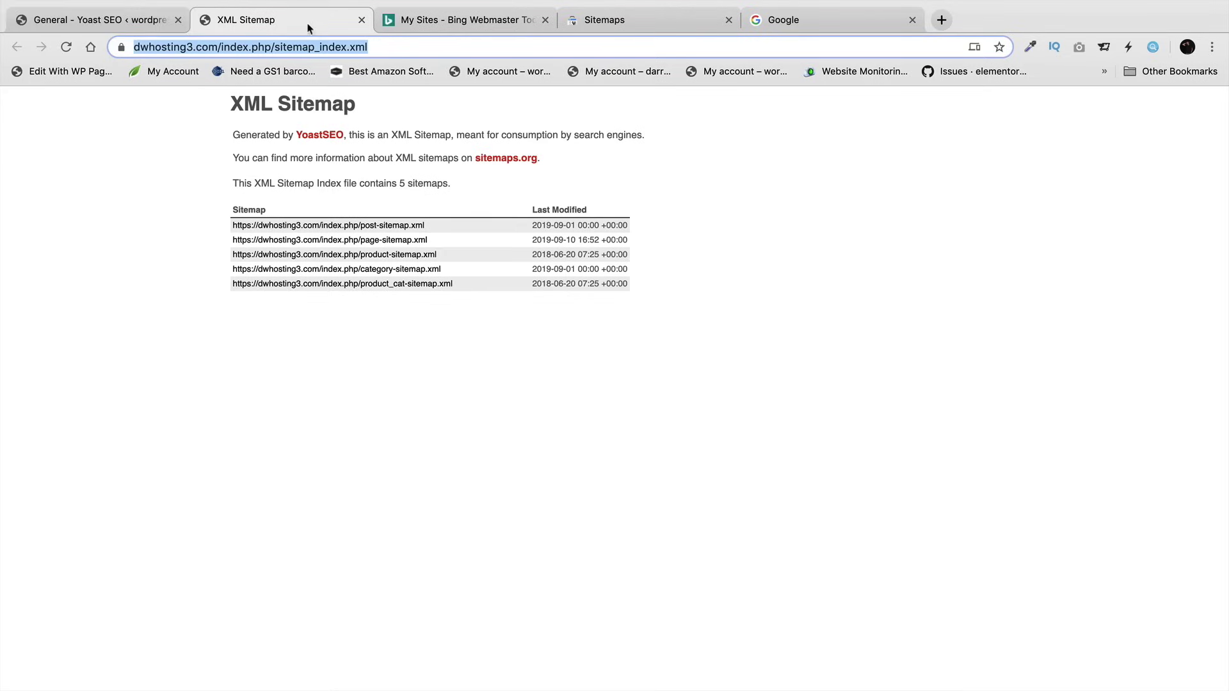
pyautogui.click(124, 22)
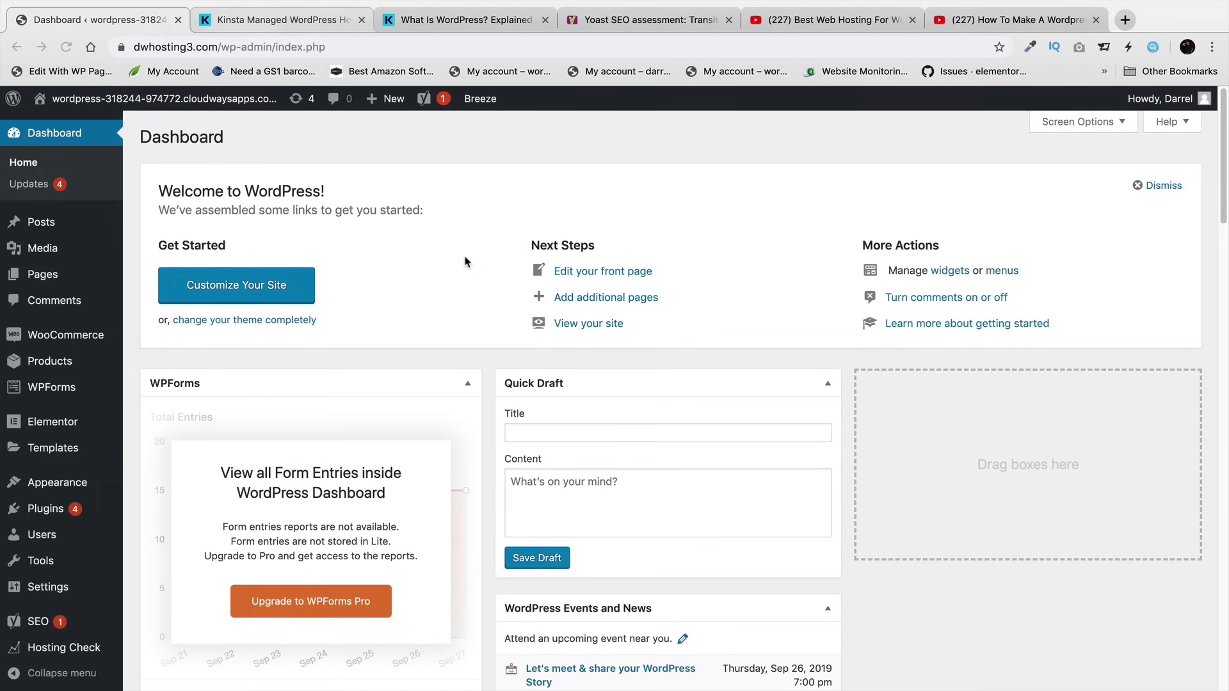
# - Look at the open YouTube videos on WordPress hosting and making a WordPress website, and return to the WordPress dashboard
pyautogui.click(807, 24)
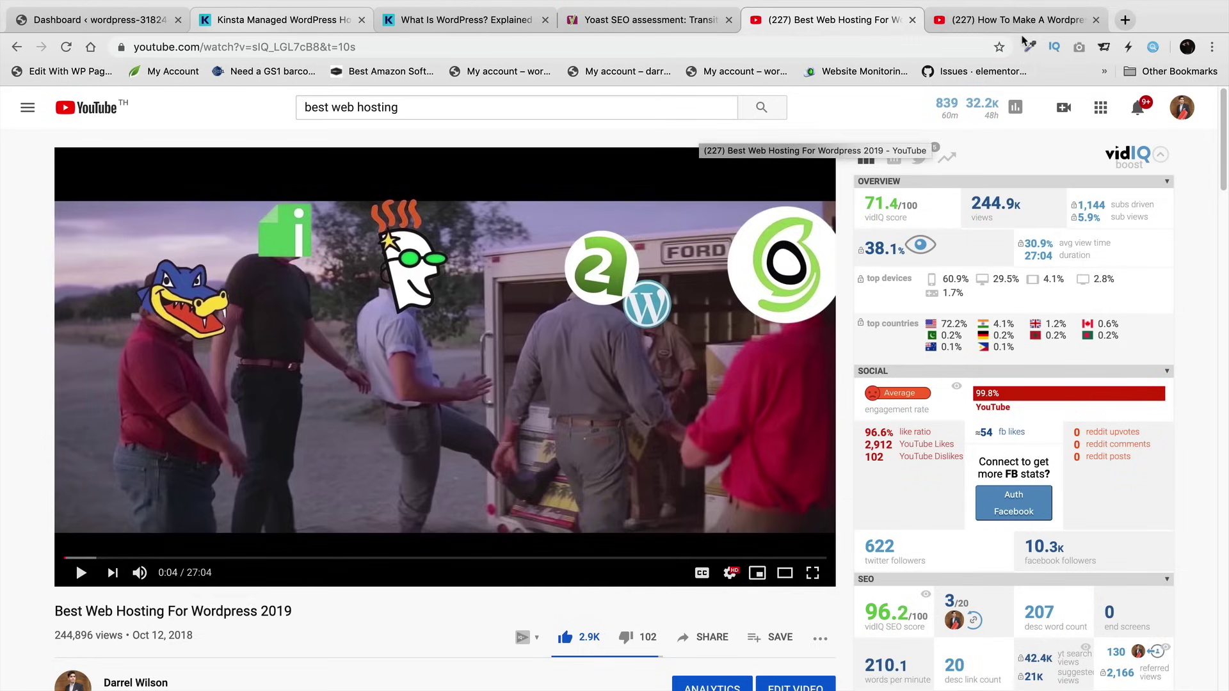
pyautogui.click(1022, 25)
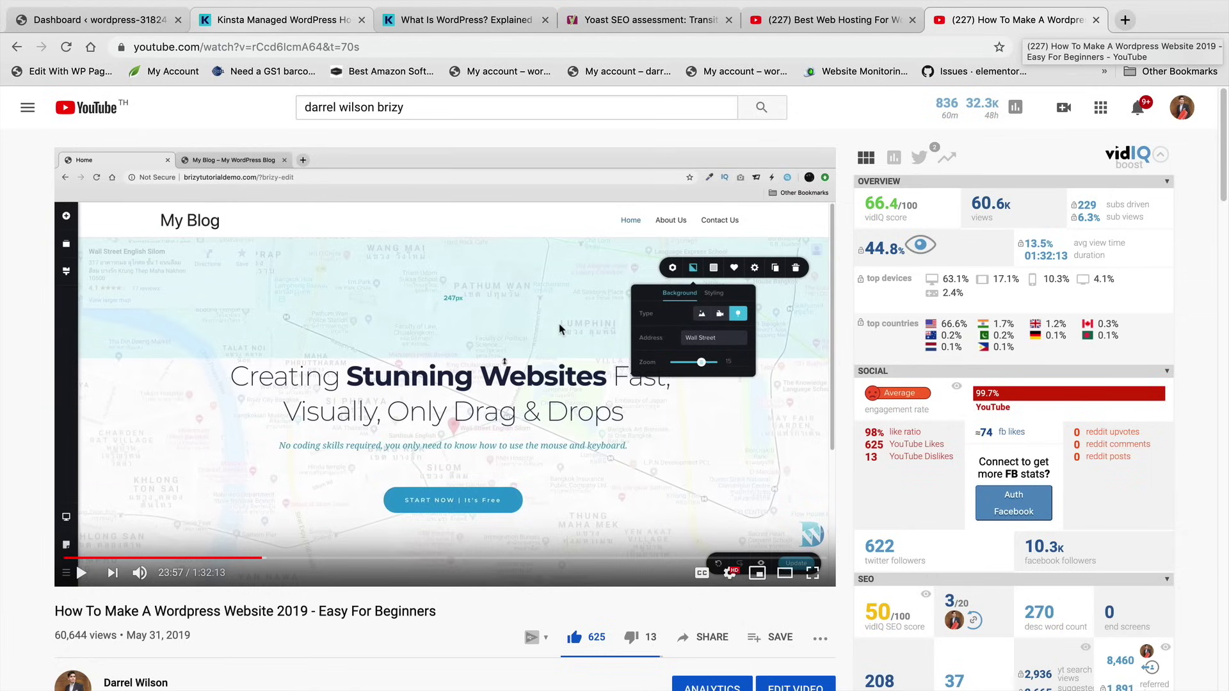
pyautogui.click(134, 24)
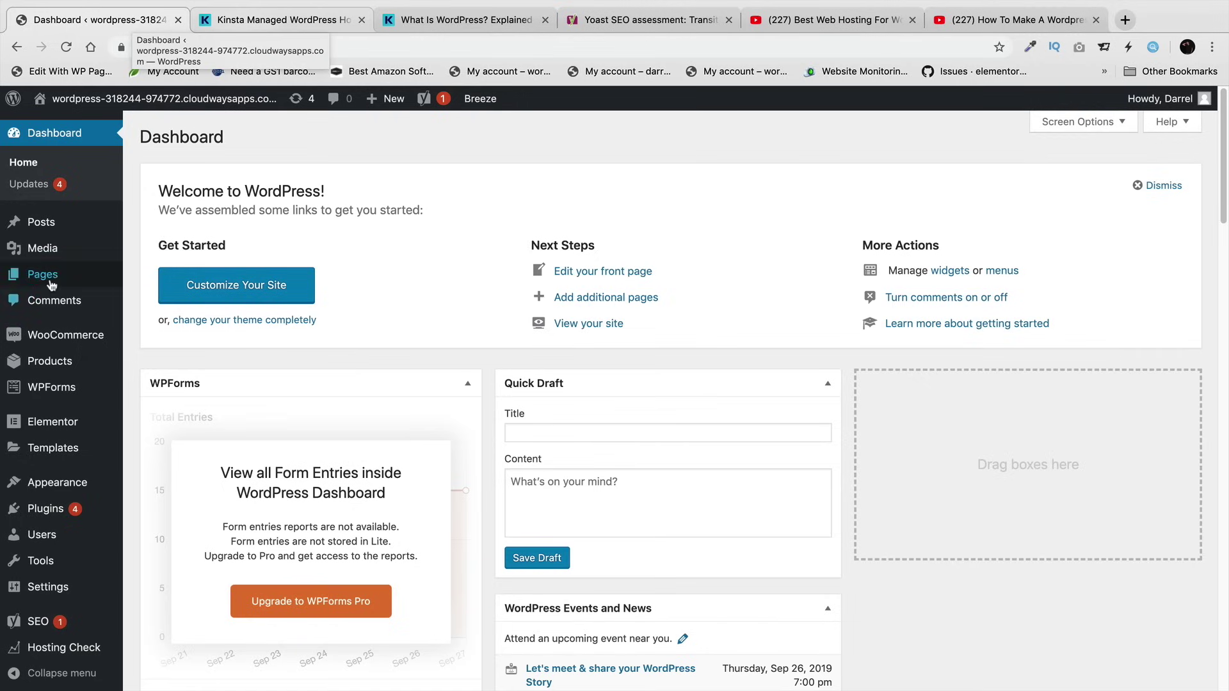
# - Open Sample Page from the list of all pages for editing and go to its Yoast SEO section
pyautogui.moveTo(42, 273)
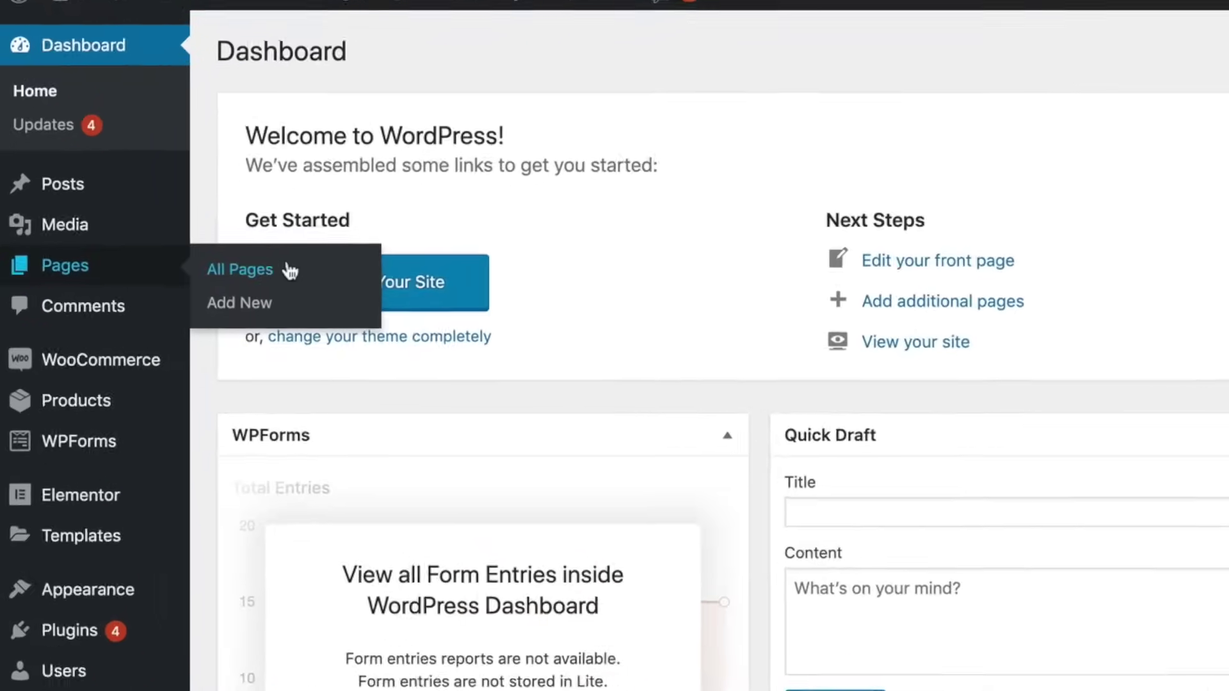
pyautogui.click(287, 270)
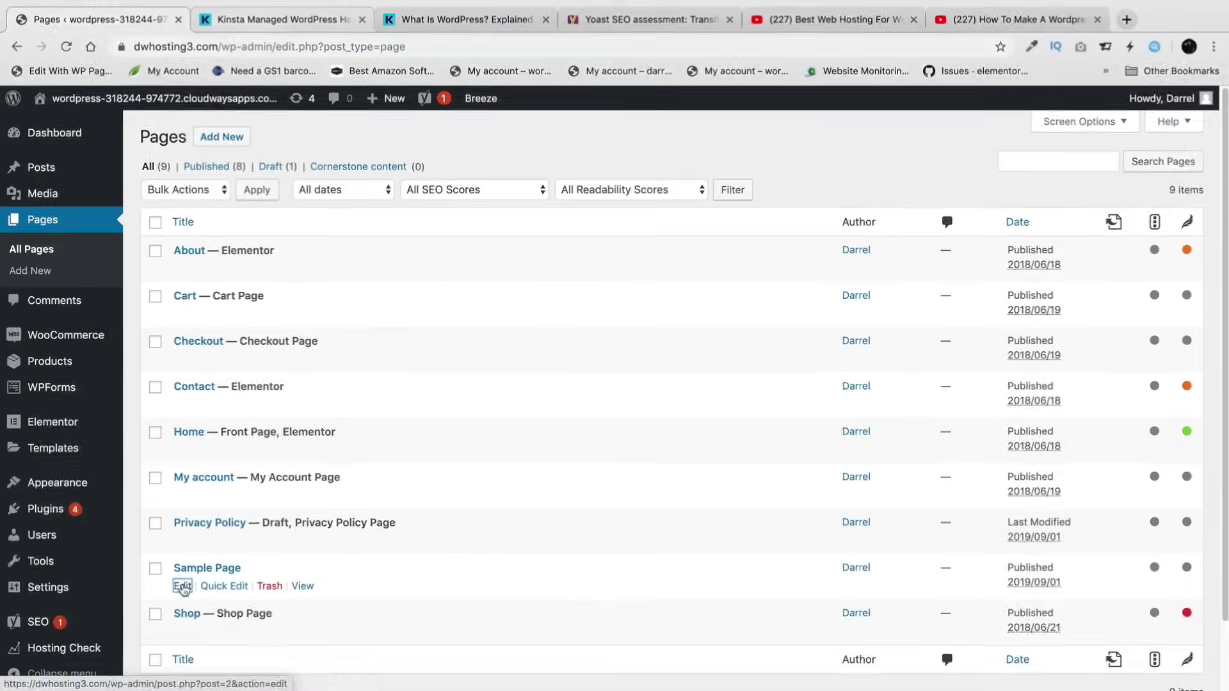
pyautogui.click(183, 588)
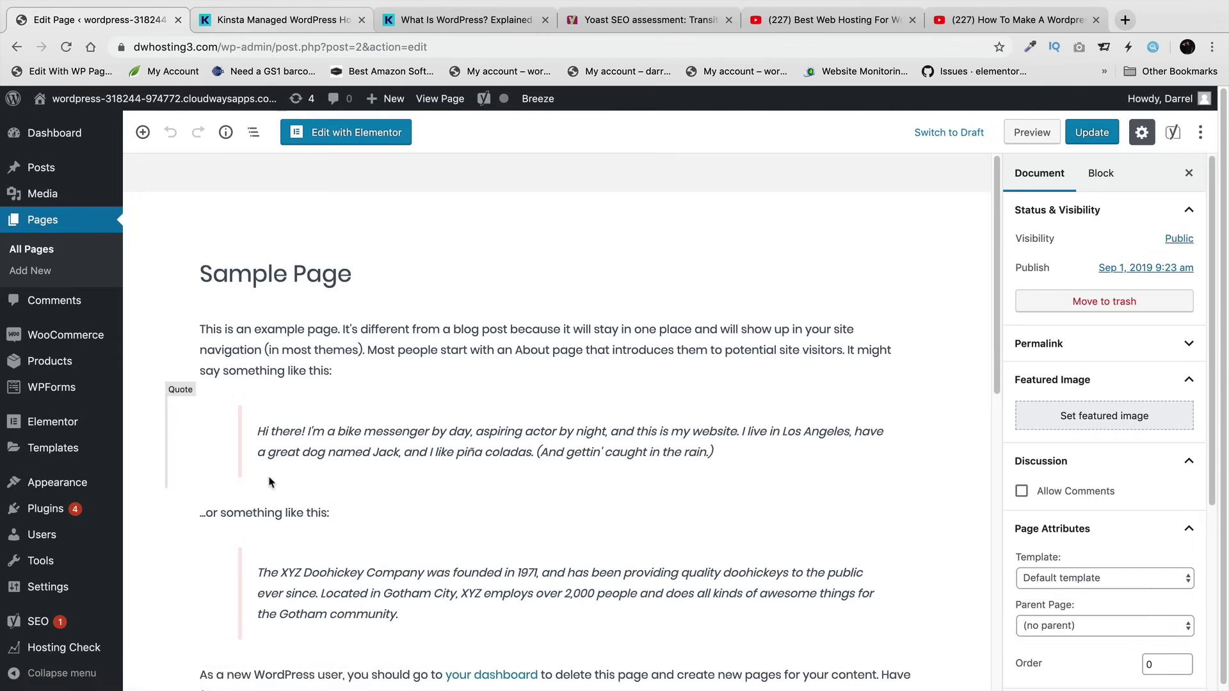
pyautogui.scroll(-15, 447, 506)
pyautogui.scroll(2, 448, 500)
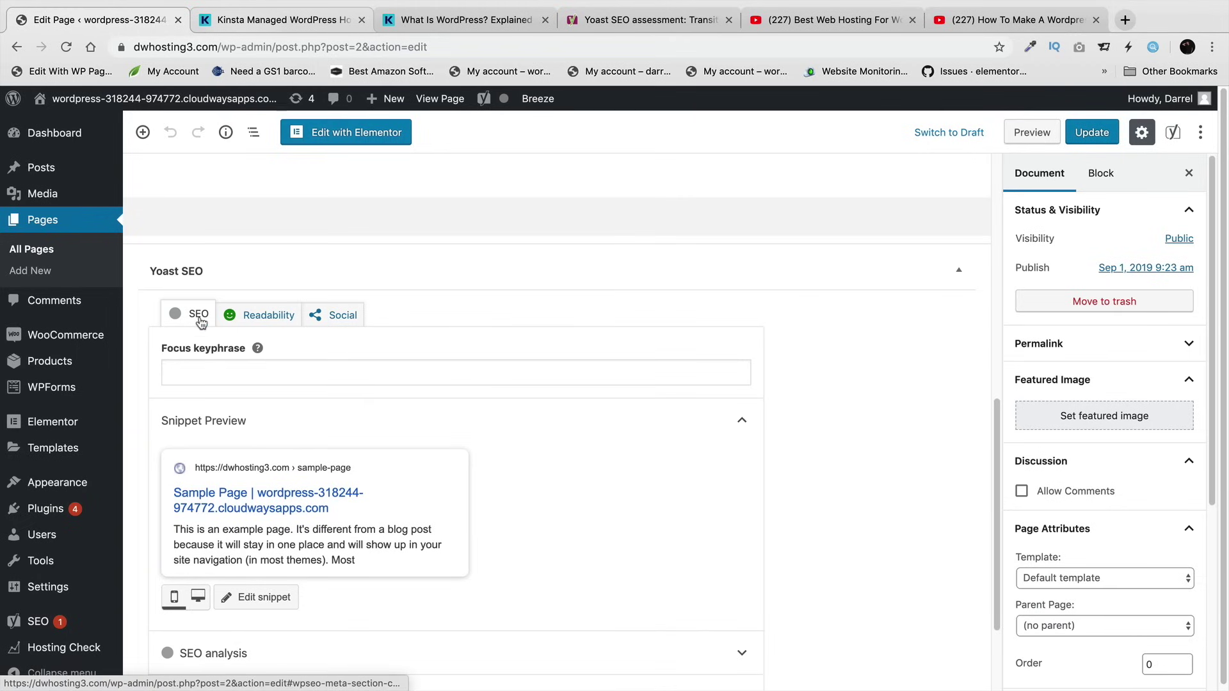
# - Examine Sample Page's Yoast social sharing settings, including the Facebook title, description and image fields
pyautogui.click(252, 315)
pyautogui.click(331, 378)
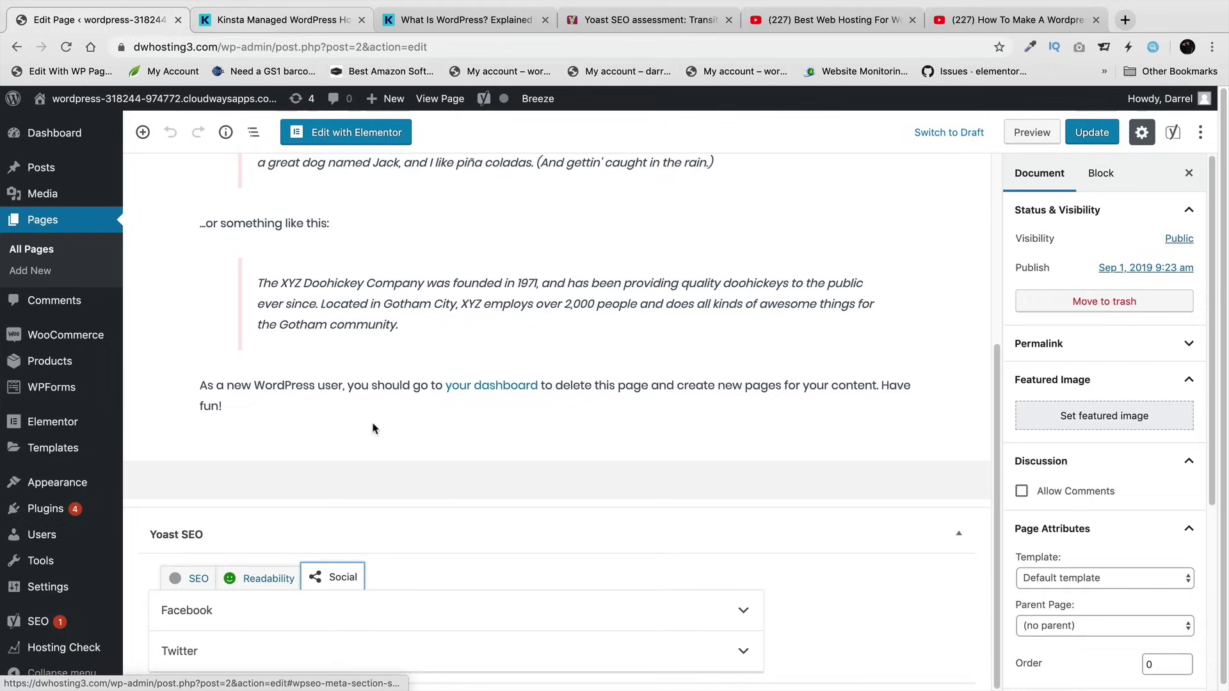
pyautogui.click(671, 618)
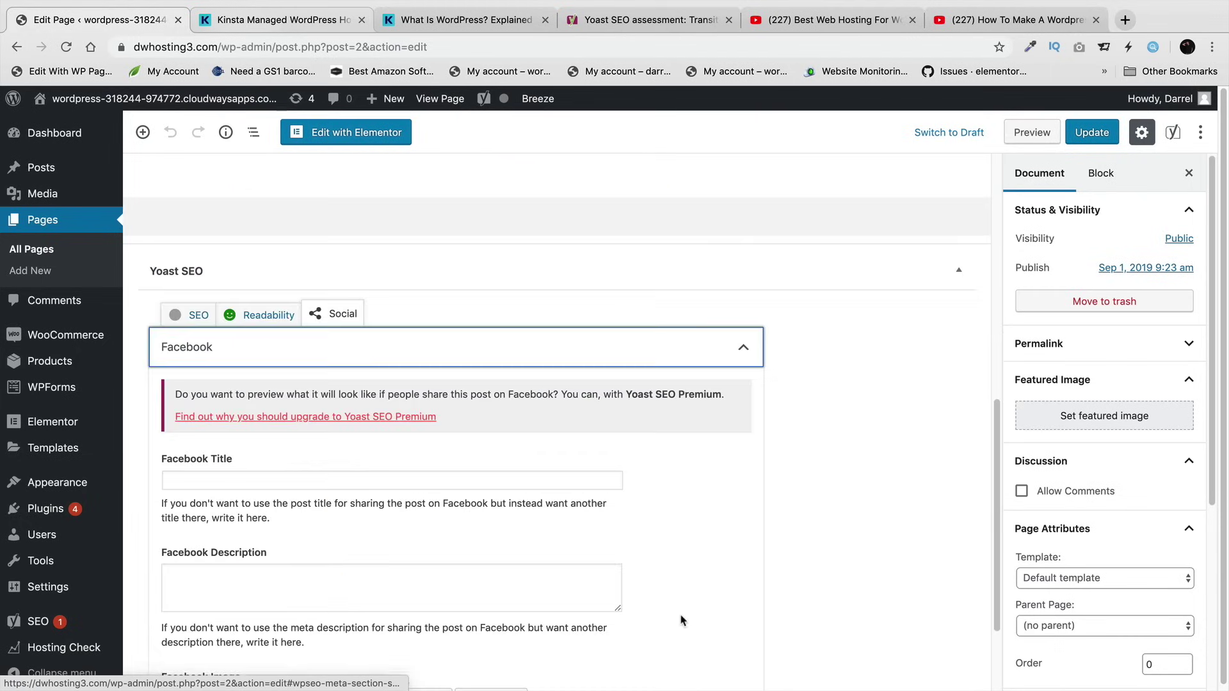
pyautogui.scroll(-3, 310, 473)
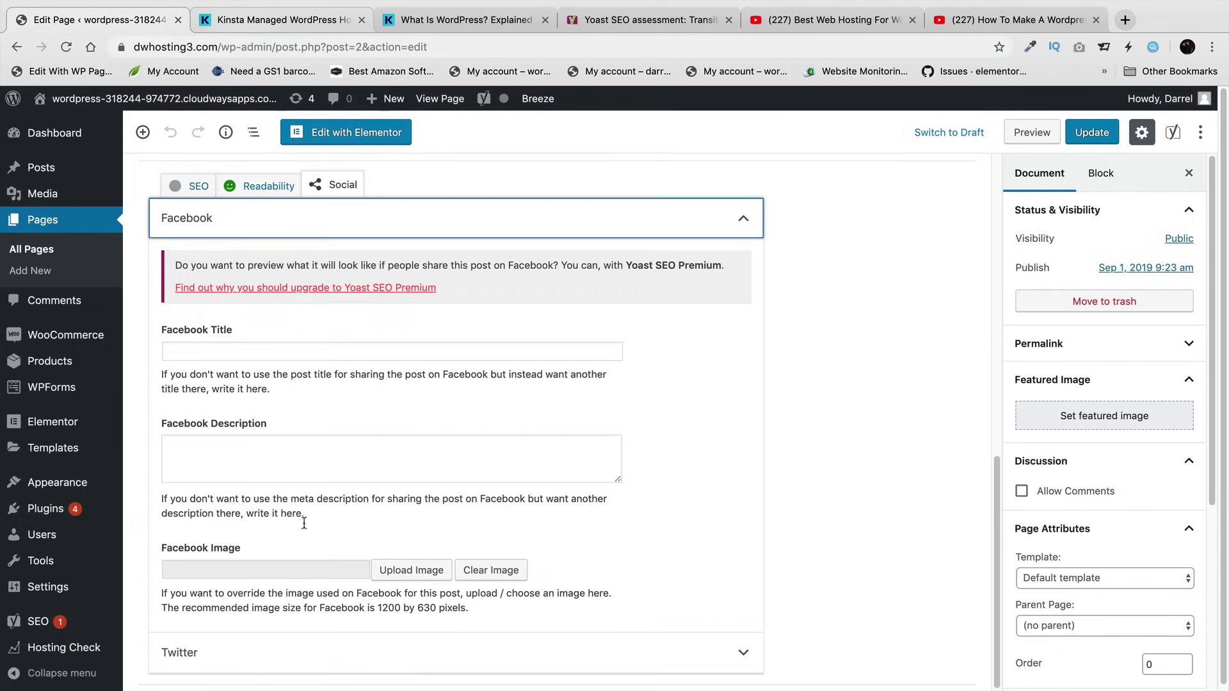
pyautogui.click(259, 354)
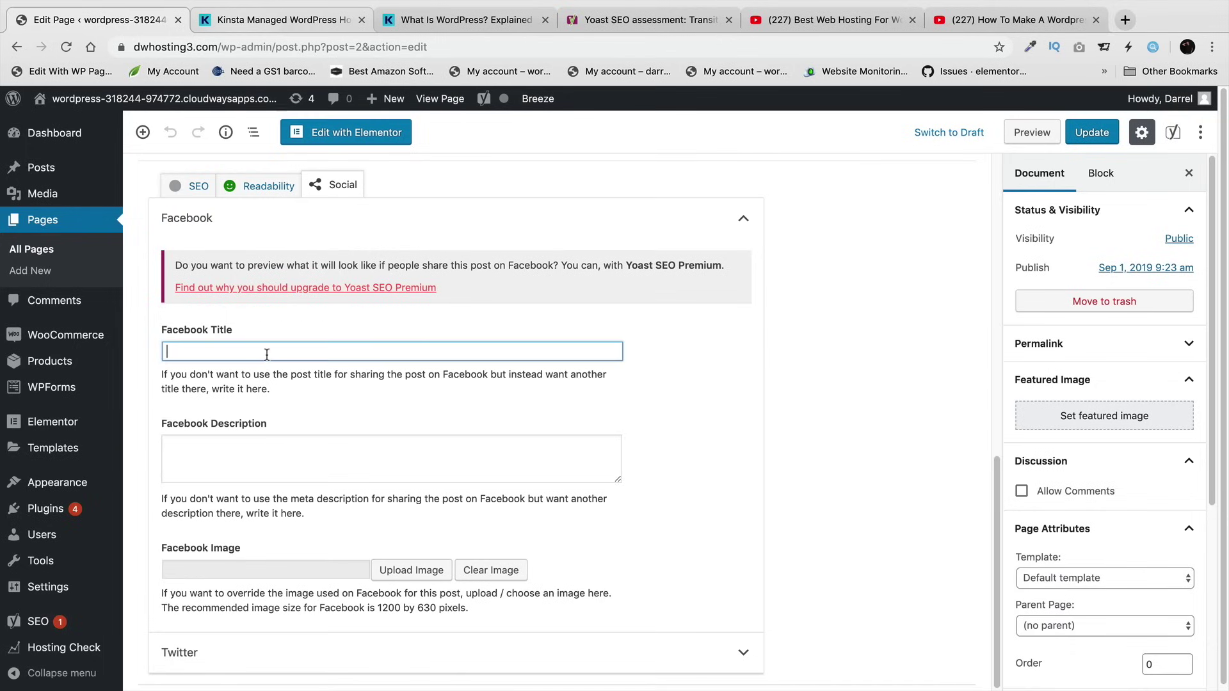
pyautogui.click(257, 448)
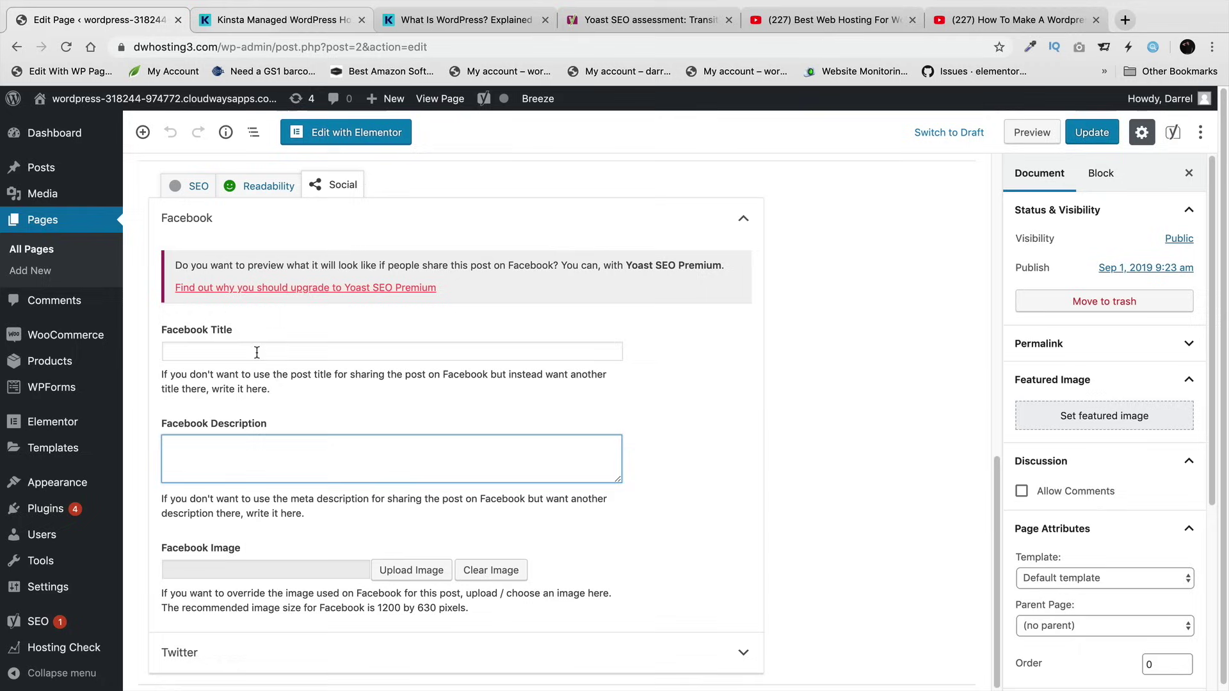
pyautogui.click(258, 352)
pyautogui.click(252, 472)
pyautogui.scroll(1, 745, 666)
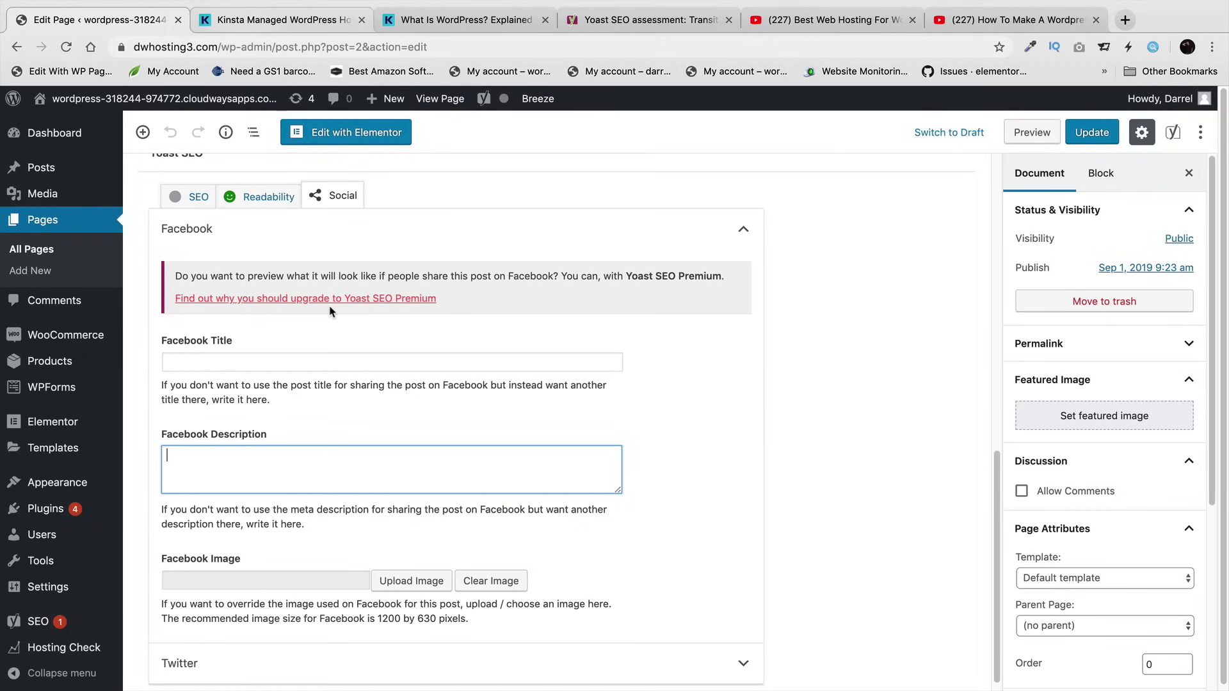
# - Review Sample Page's Yoast readability analysis, including passive voice, consecutive sentences and paragraph length
pyautogui.click(256, 200)
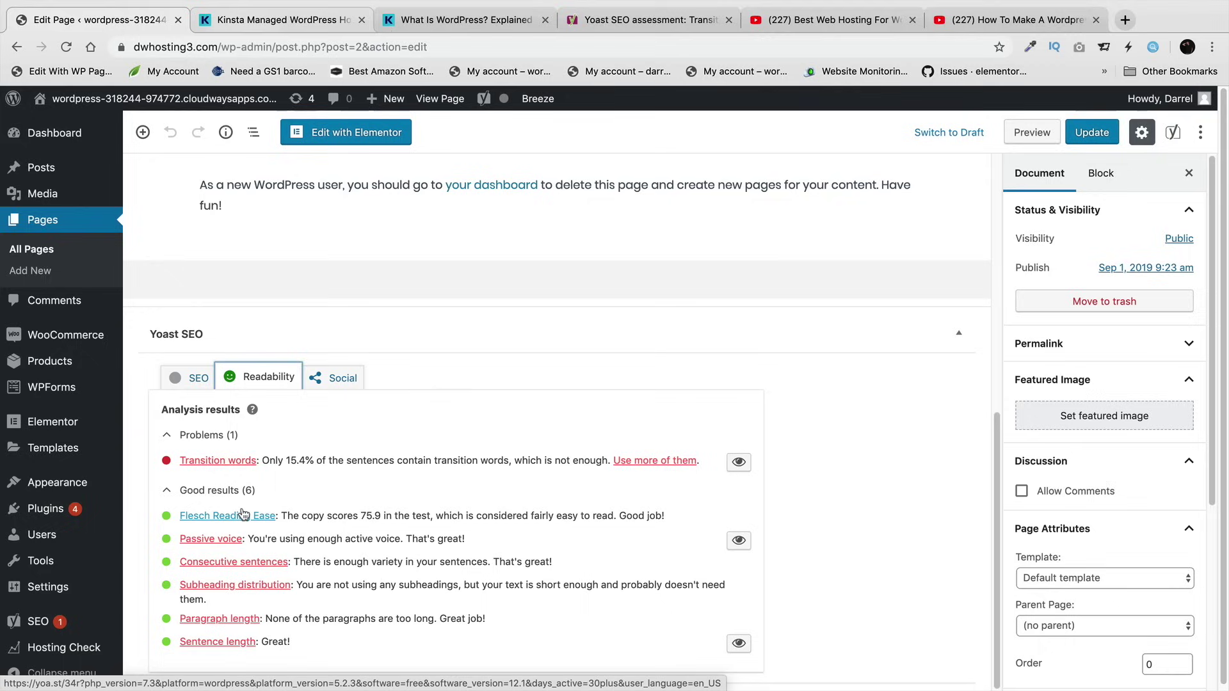
pyautogui.moveTo(259, 538); pyautogui.dragTo(438, 538)
pyautogui.moveTo(315, 562); pyautogui.dragTo(499, 562)
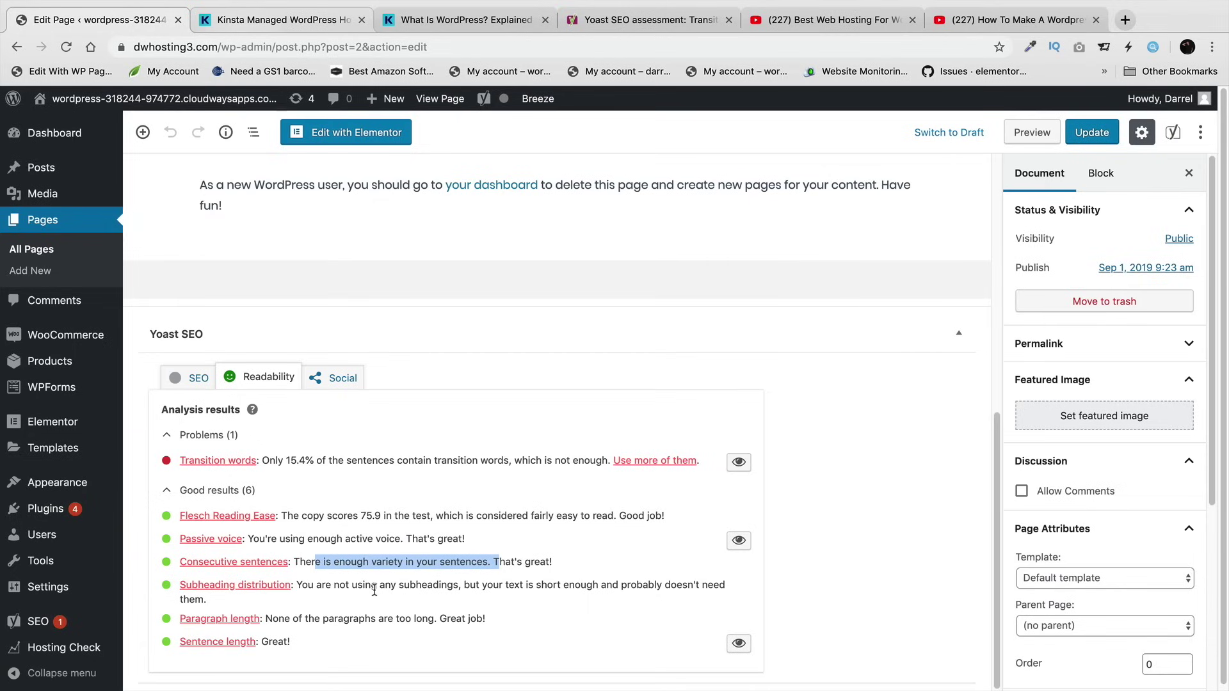
pyautogui.moveTo(292, 618); pyautogui.dragTo(180, 619)
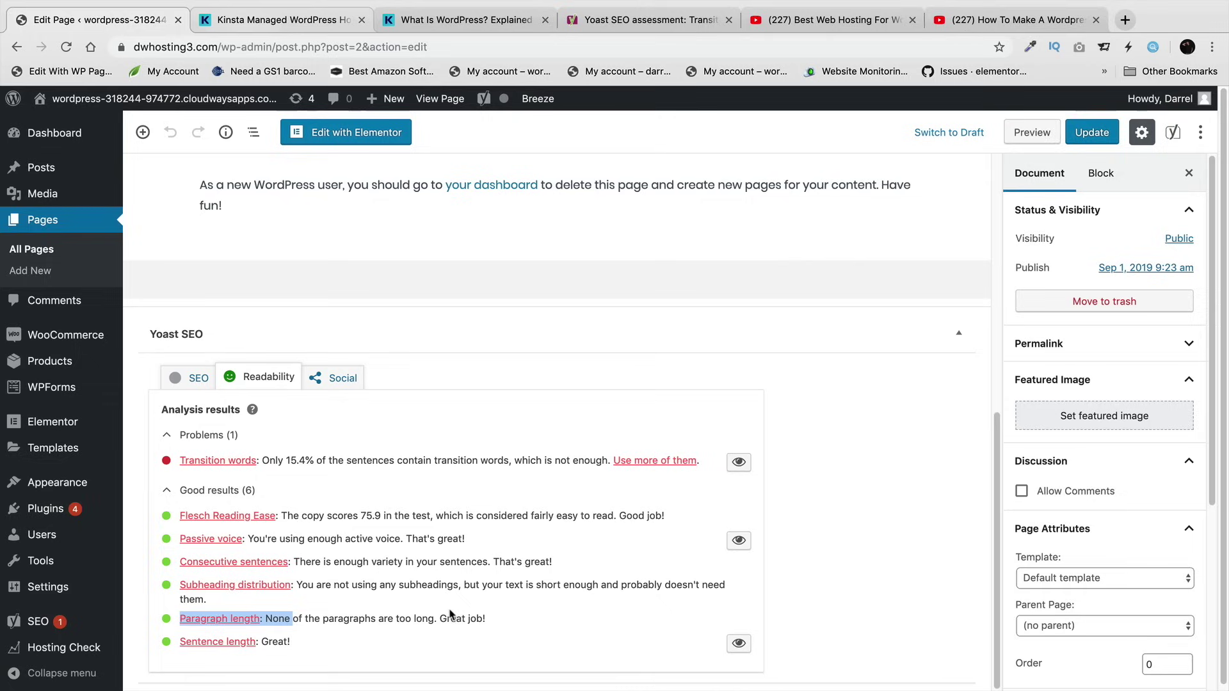
pyautogui.scroll(6, 320, 637)
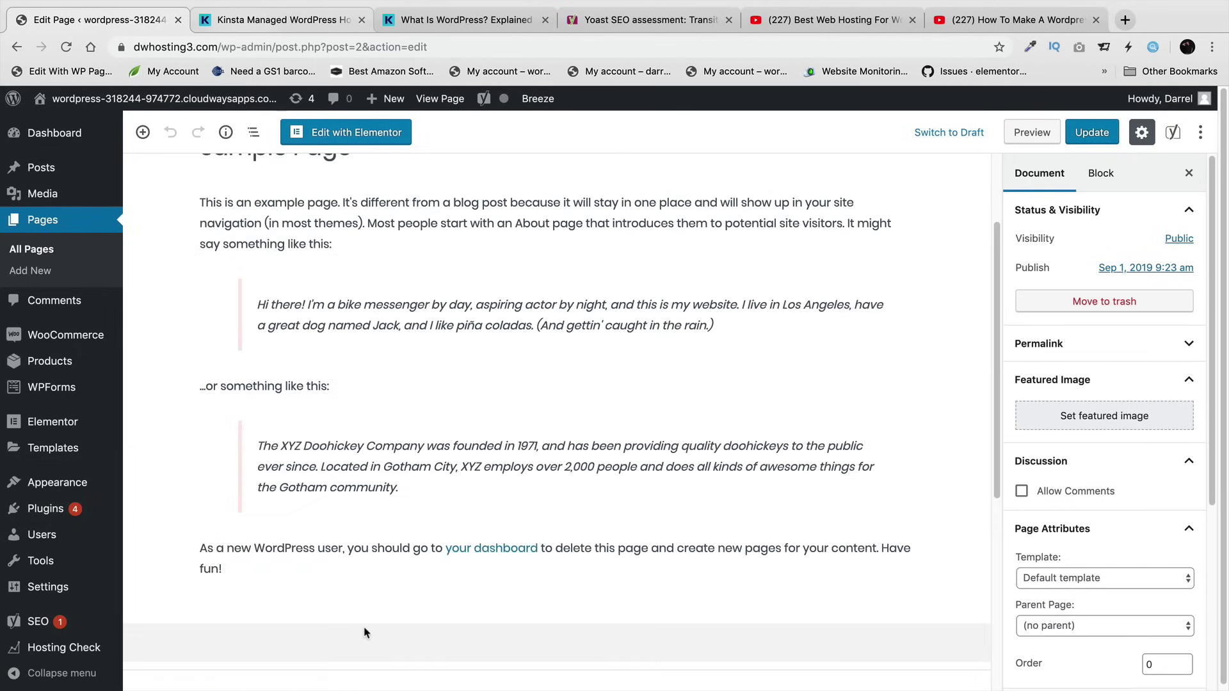
# - Open the About page for editing and view its Yoast SEO section
pyautogui.click(44, 254)
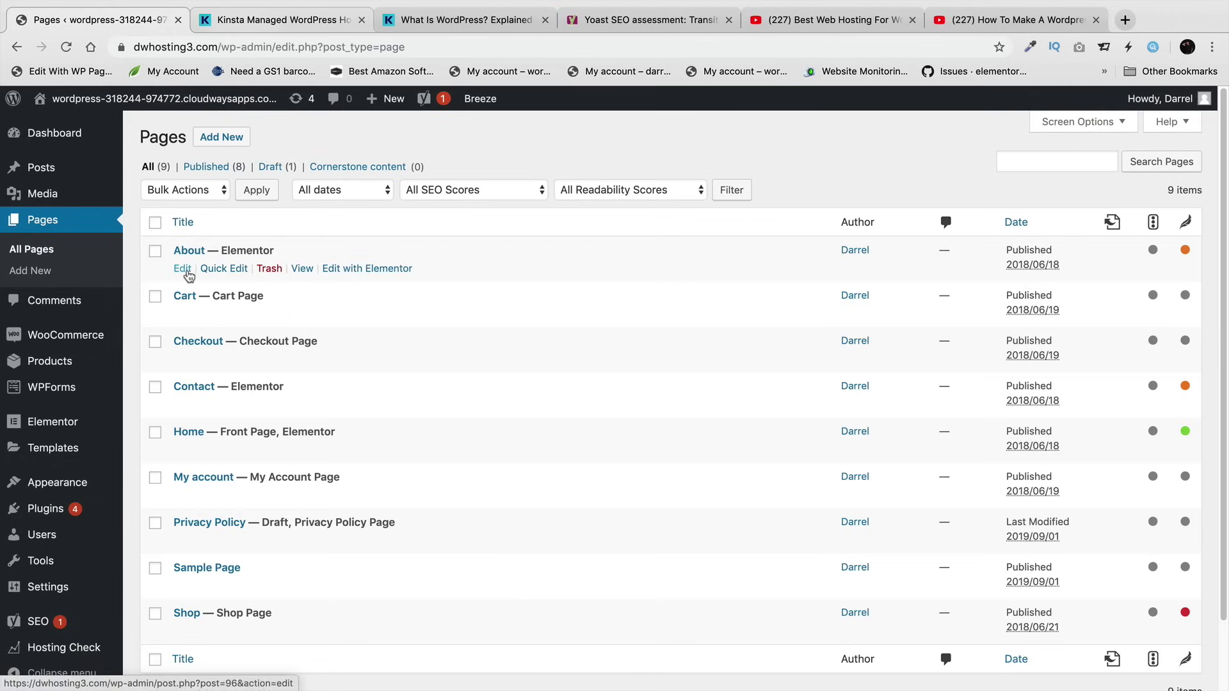
pyautogui.click(184, 269)
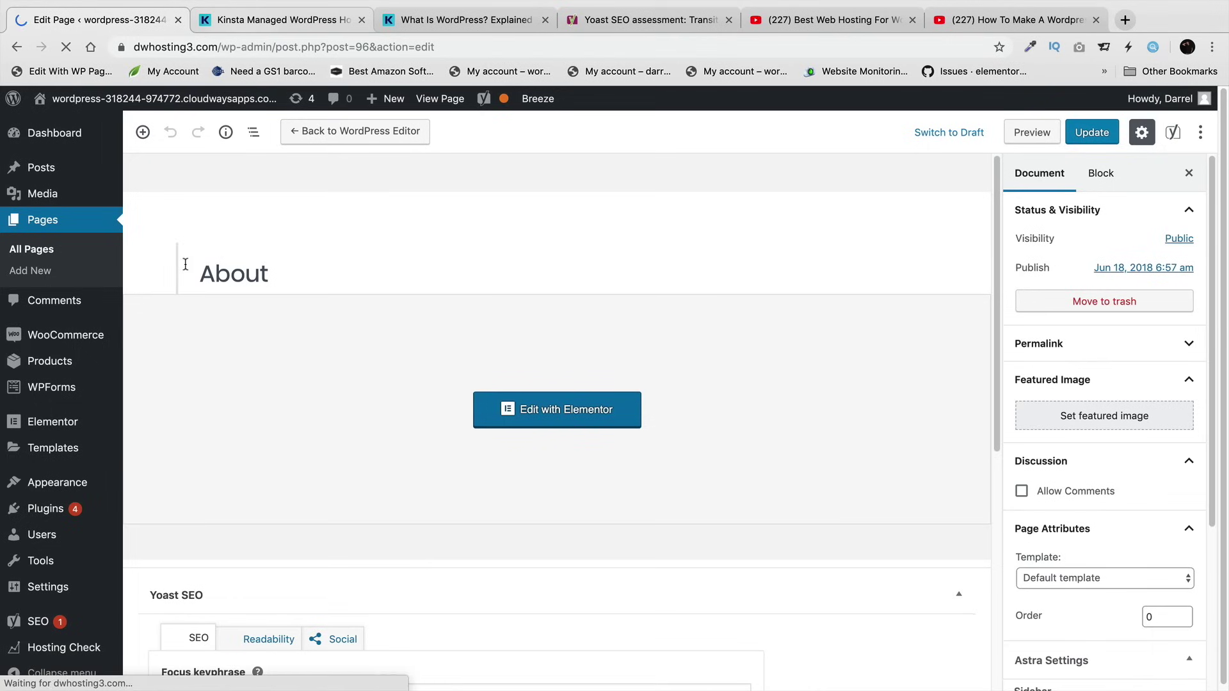
pyautogui.scroll(-6, 544, 578)
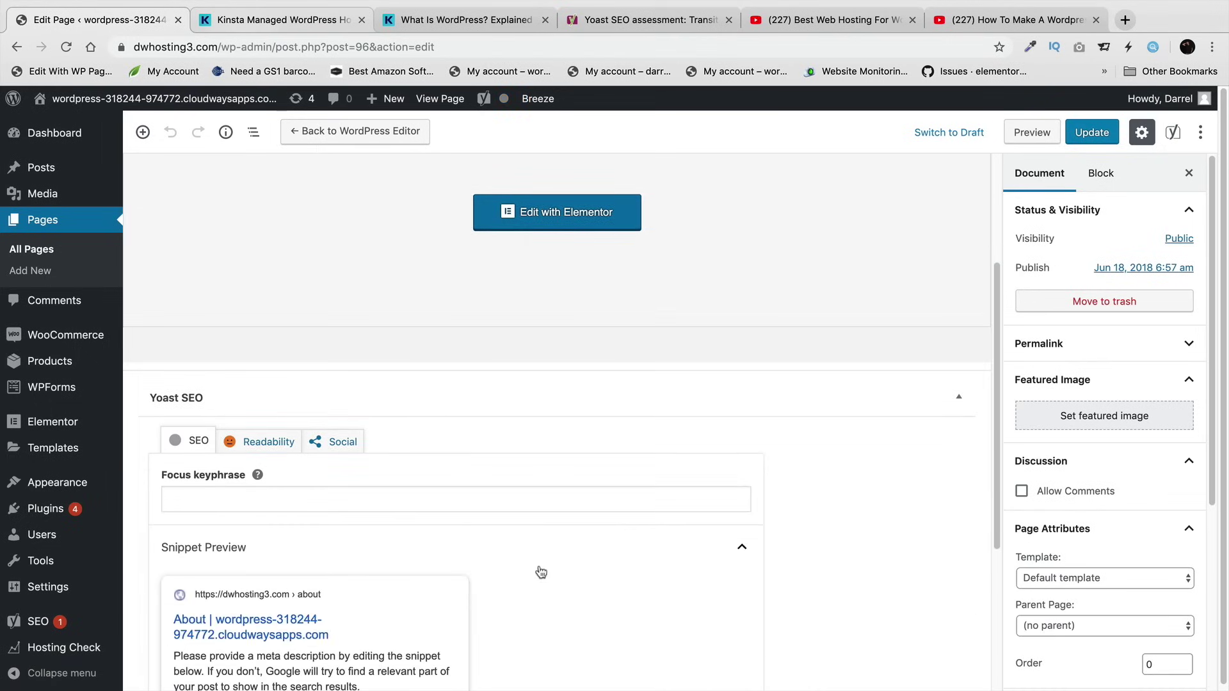
# - Open the Cart page for editing and check its Yoast readability analysis against the page content
pyautogui.click(39, 256)
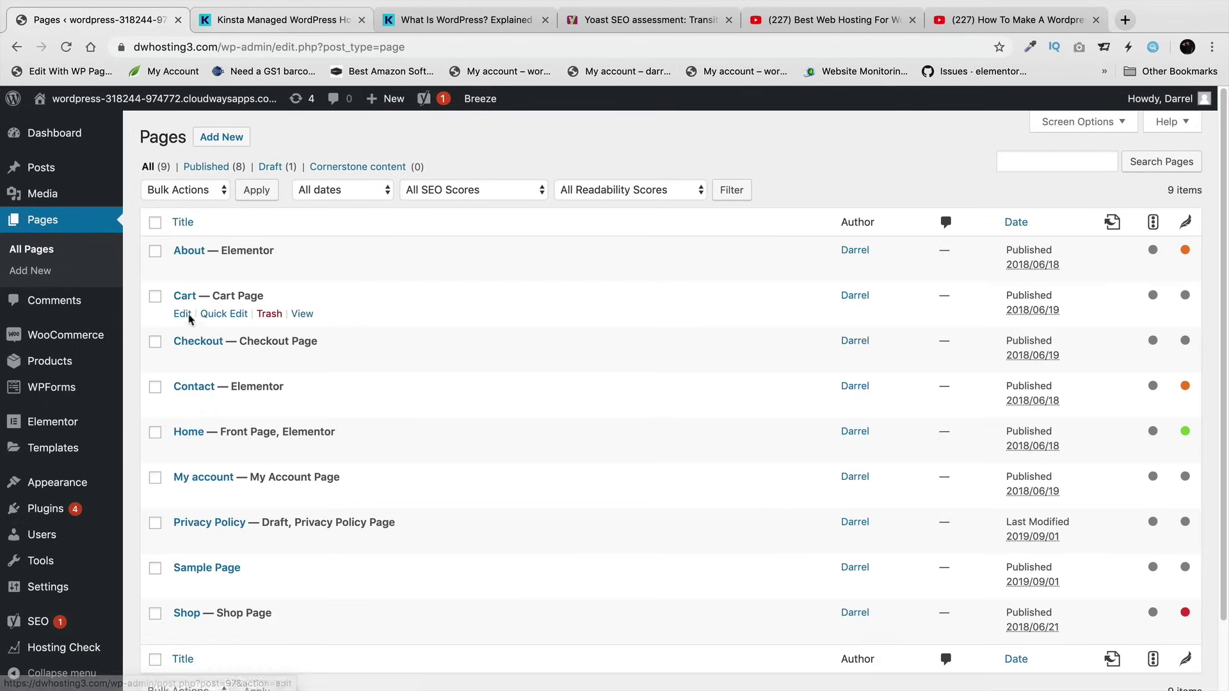
pyautogui.click(185, 314)
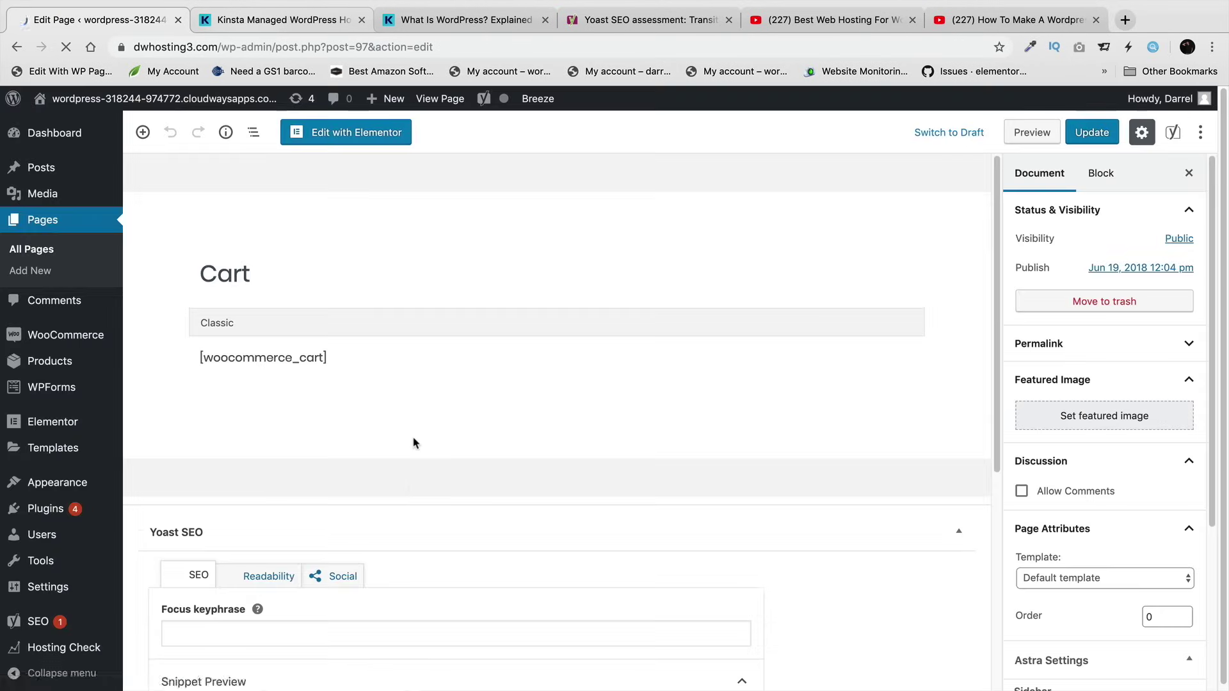
pyautogui.scroll(-3, 474, 527)
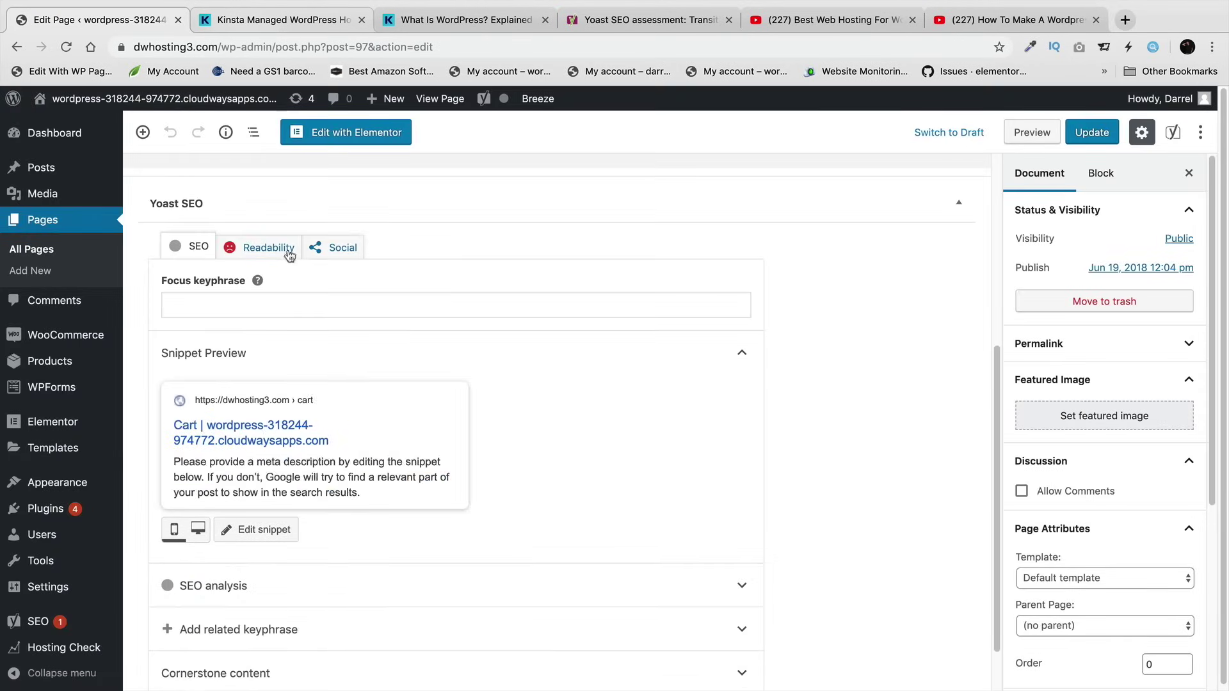
pyautogui.click(284, 251)
pyautogui.scroll(5, 284, 251)
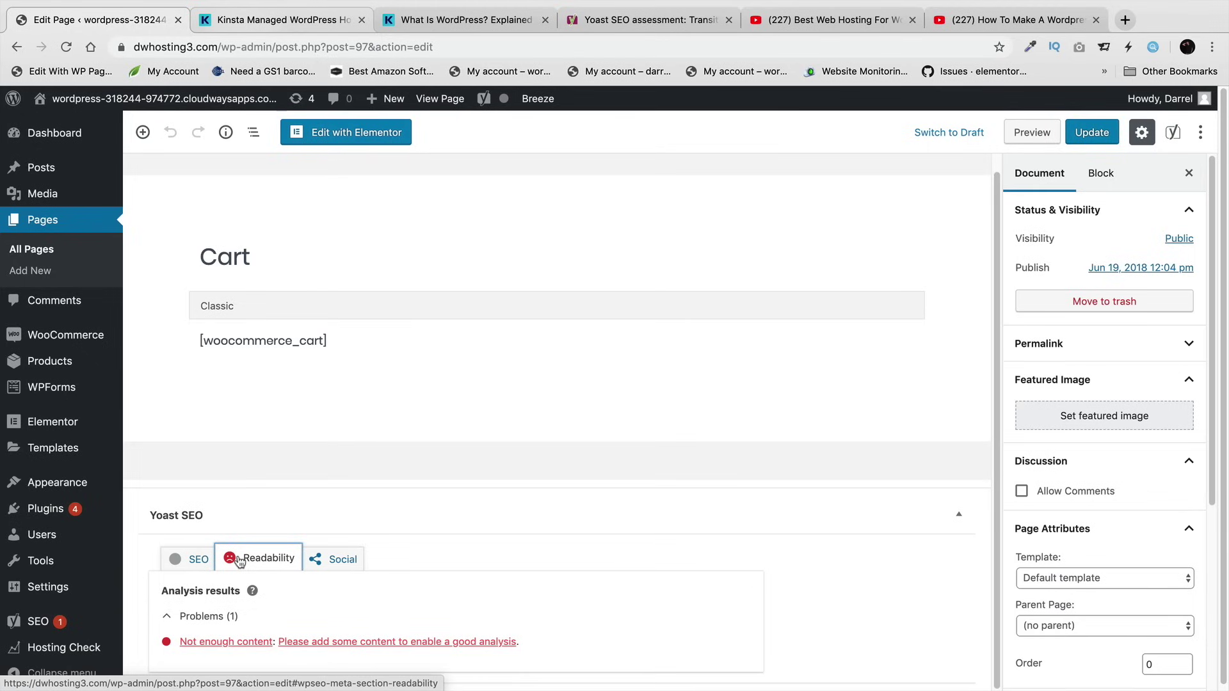
# - Open the Home page for editing and go to its Yoast snippet preview
pyautogui.click(48, 255)
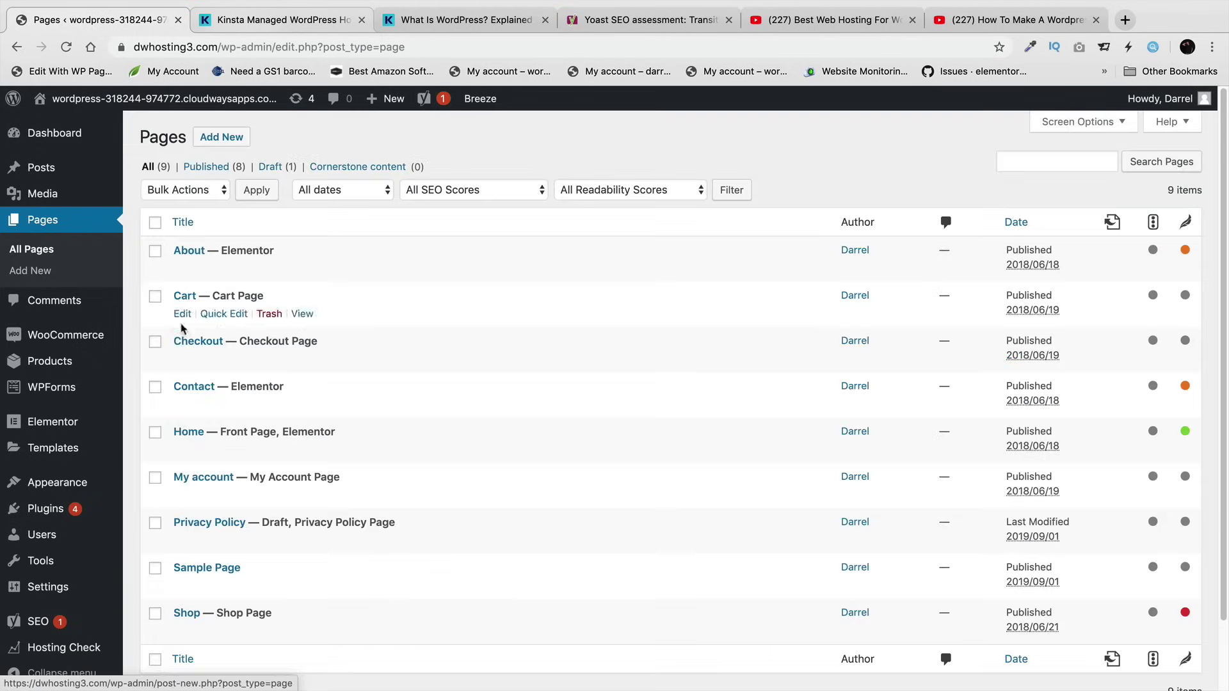
pyautogui.scroll(-2, 224, 384)
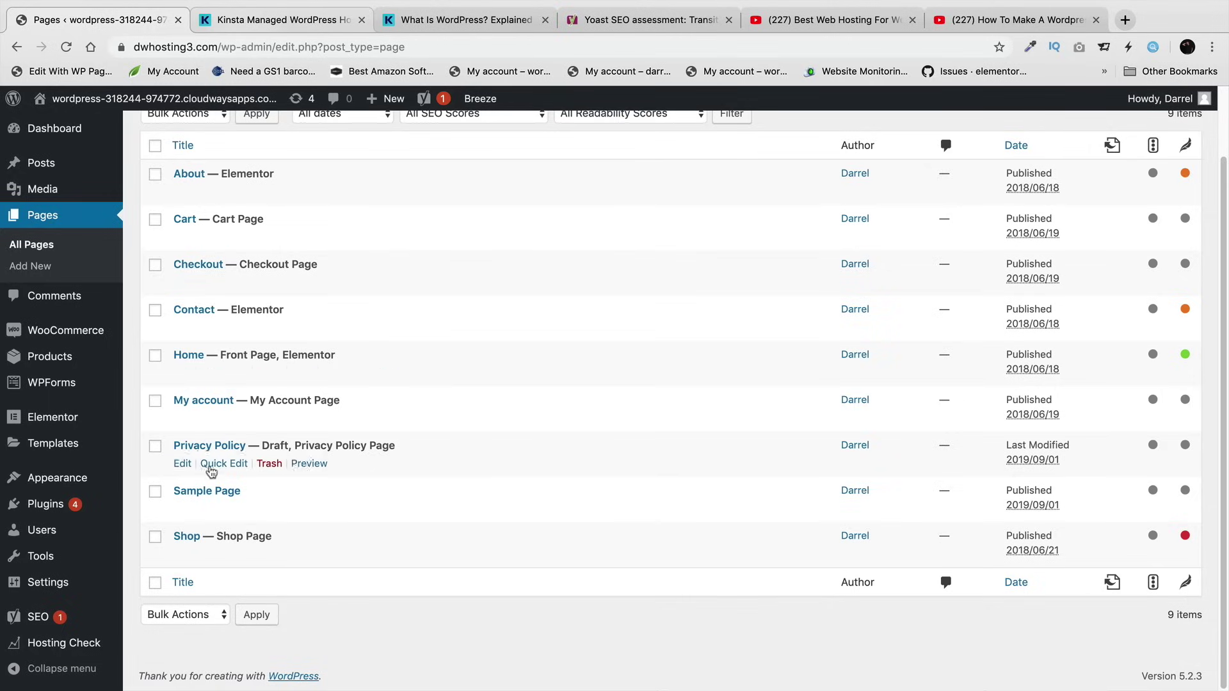
pyautogui.click(188, 374)
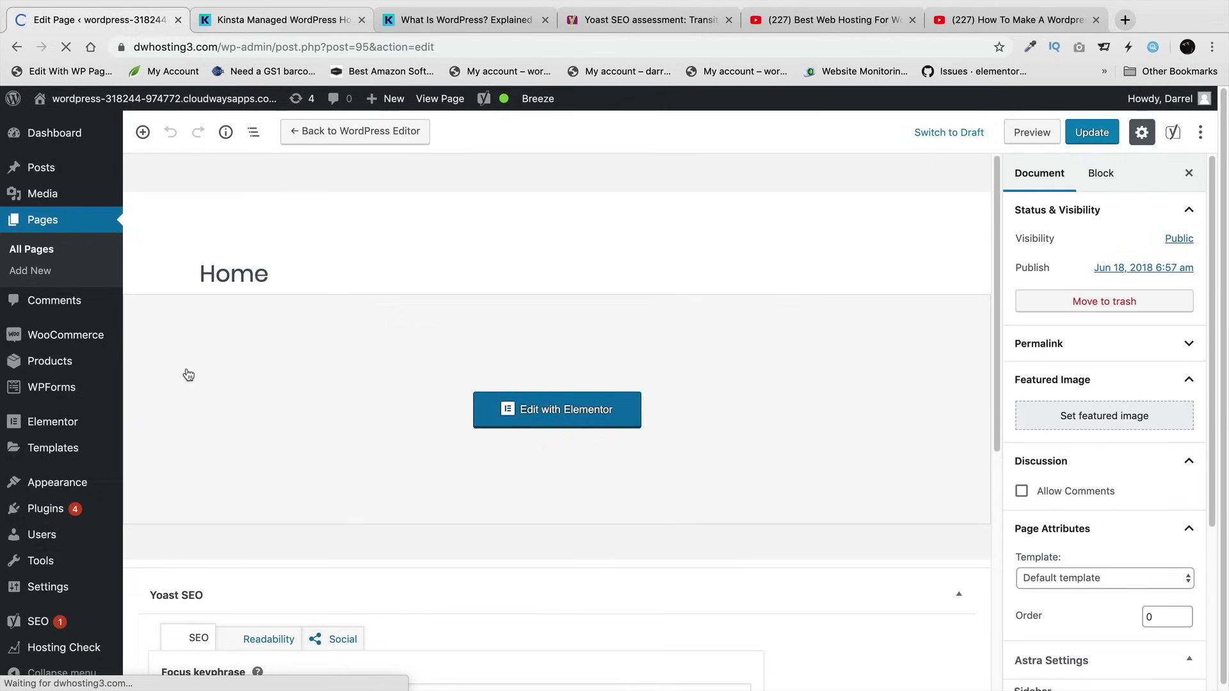
pyautogui.scroll(-5, 330, 499)
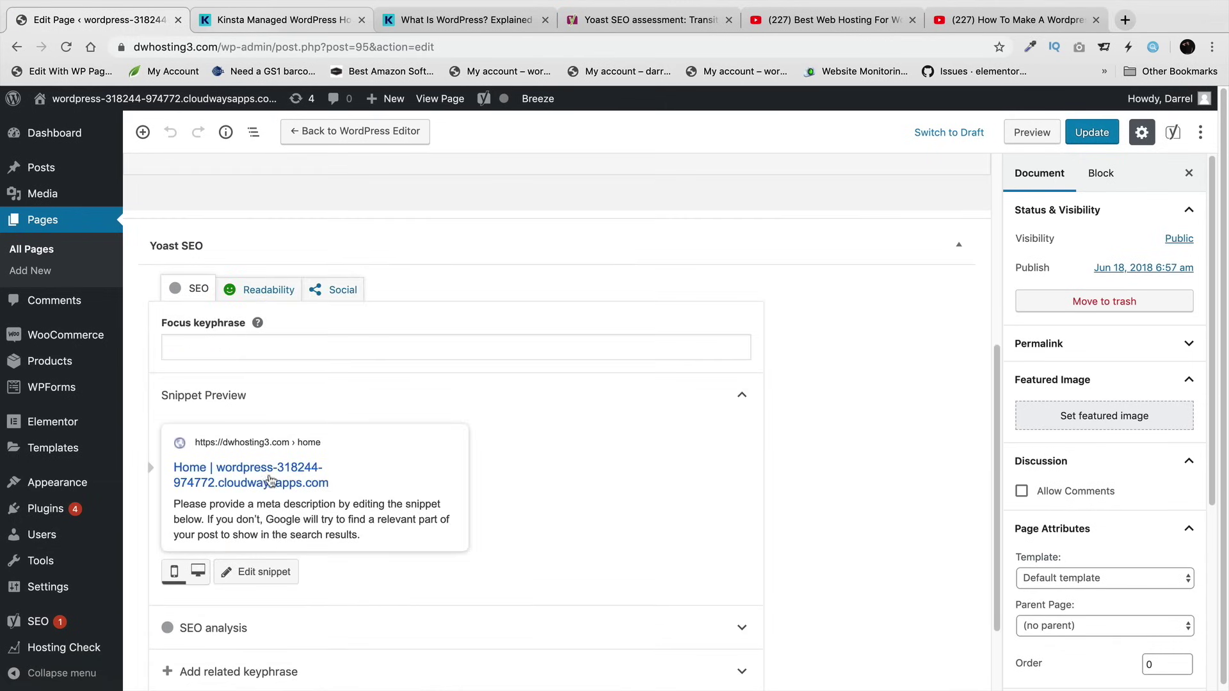
pyautogui.scroll(-3, 281, 473)
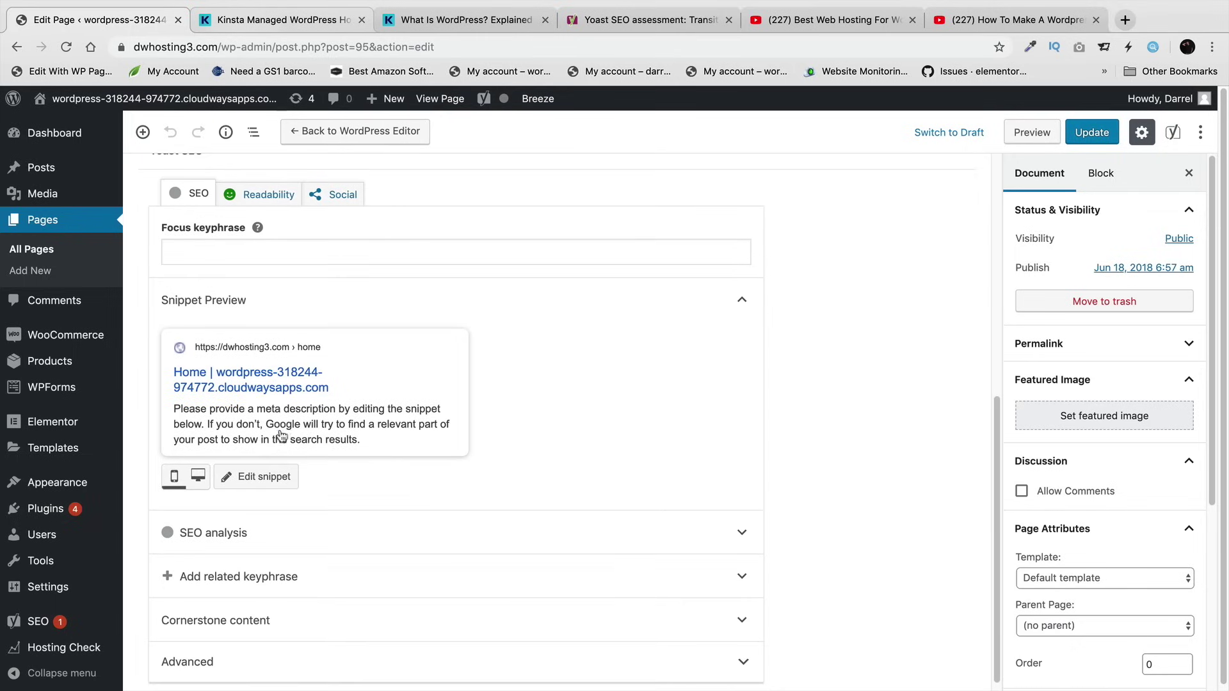
# - Set the Home page's SEO title to the site owner's .com domain, the Separator variable and "Best Wordpress Tutorials"
pyautogui.click(282, 382)
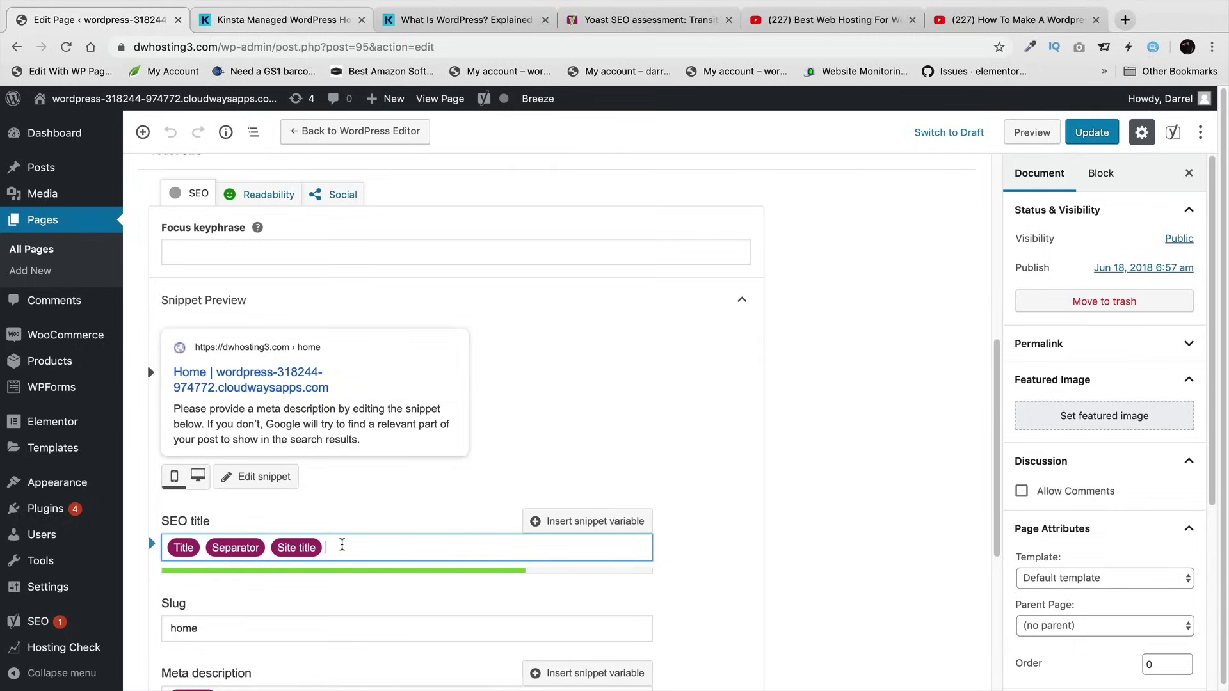
pyautogui.press('BackSpace')
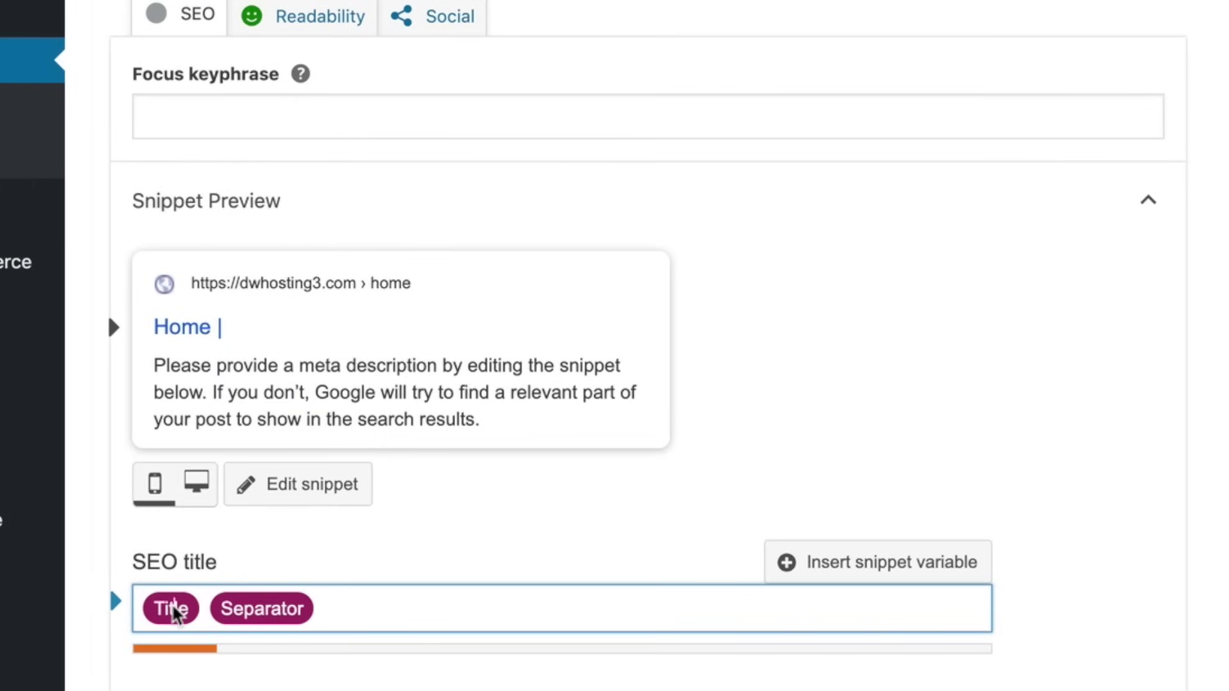
pyautogui.doubleClick(176, 611)
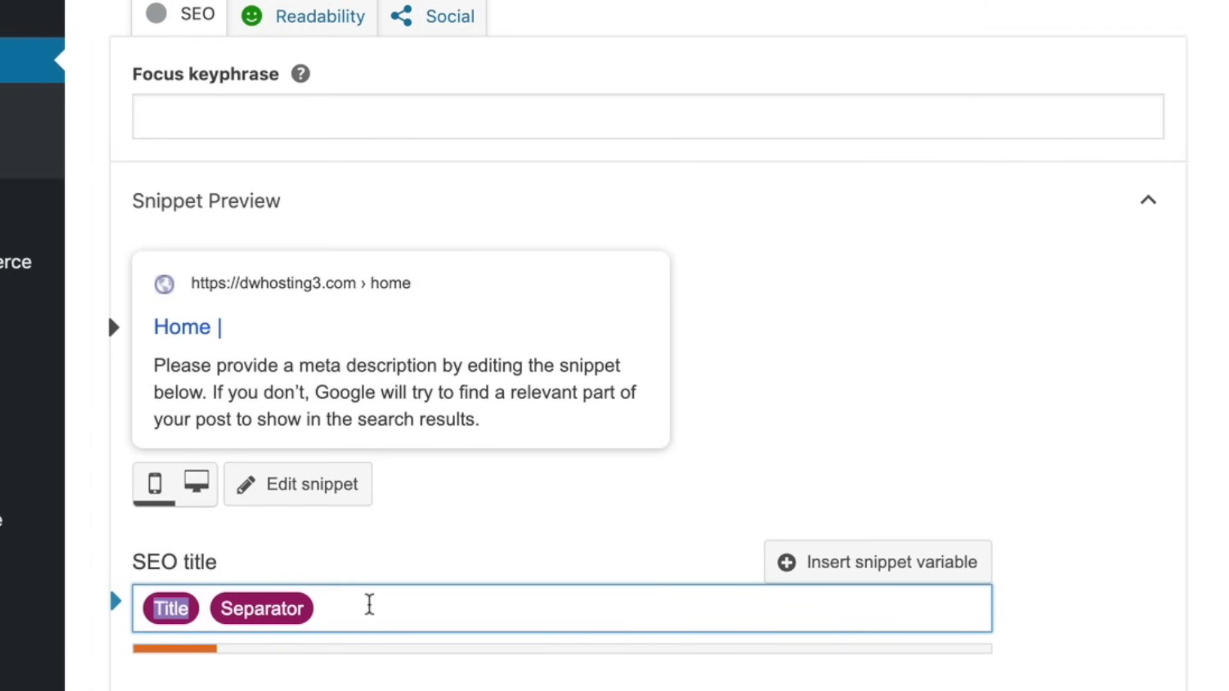
pyautogui.write('DarrelWilson.com')
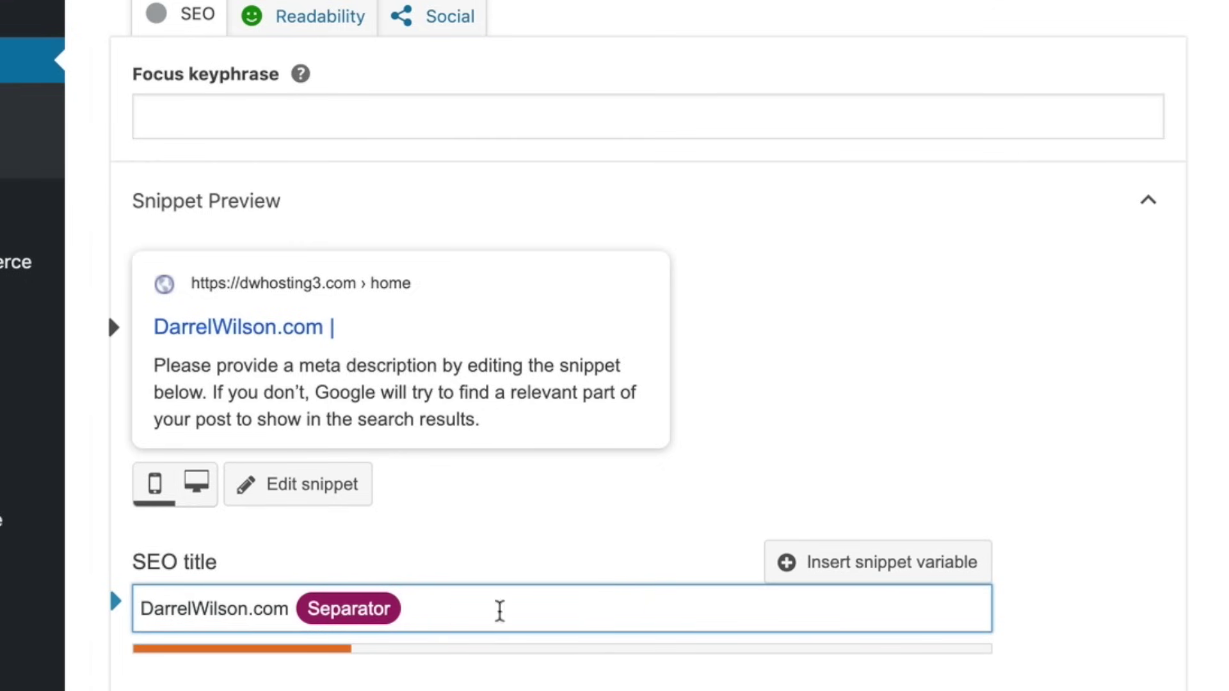
pyautogui.click(620, 606)
pyautogui.write('Best Wordpress tutor')
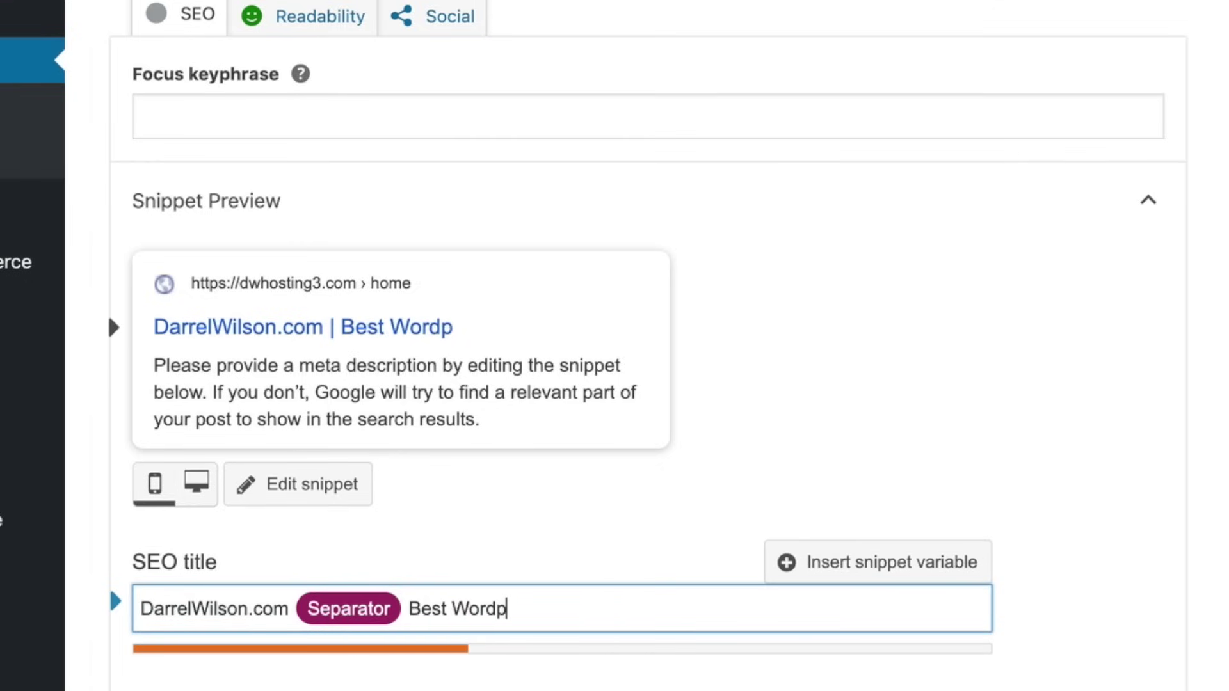
pyautogui.press('BackSpace')
pyautogui.press('BackSpace')
pyautogui.press('BackSpace')
pyautogui.press('BackSpace')
pyautogui.press('BackSpace')
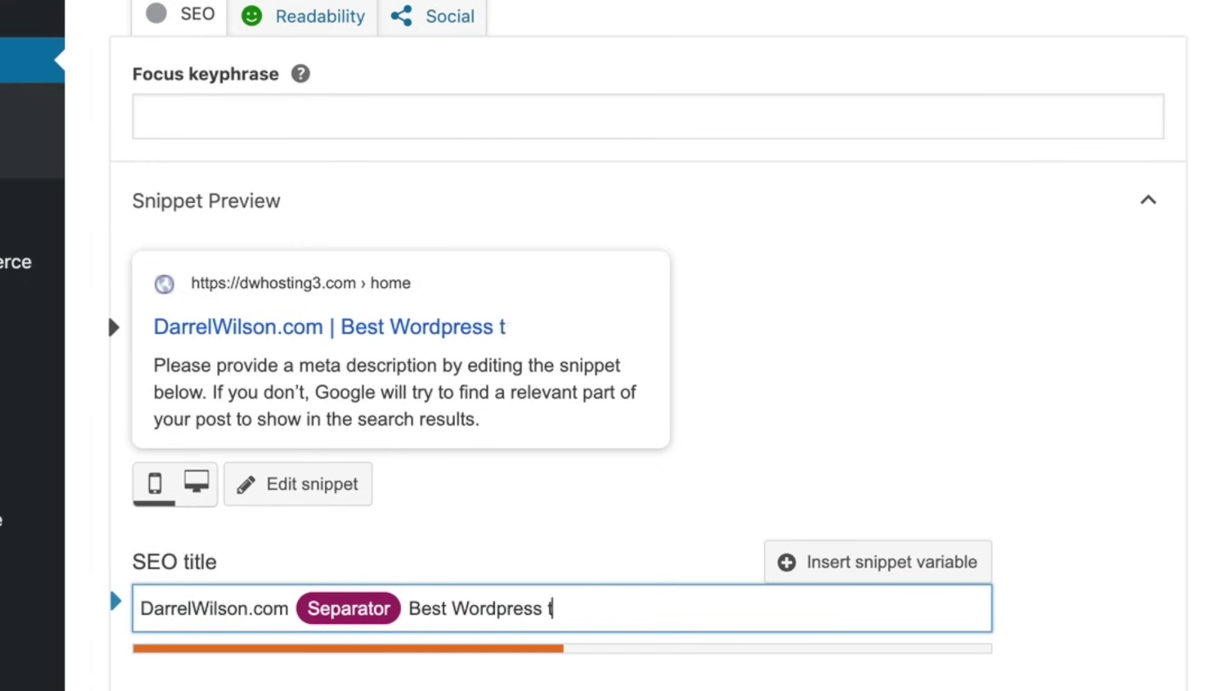
pyautogui.write('Tutorials')
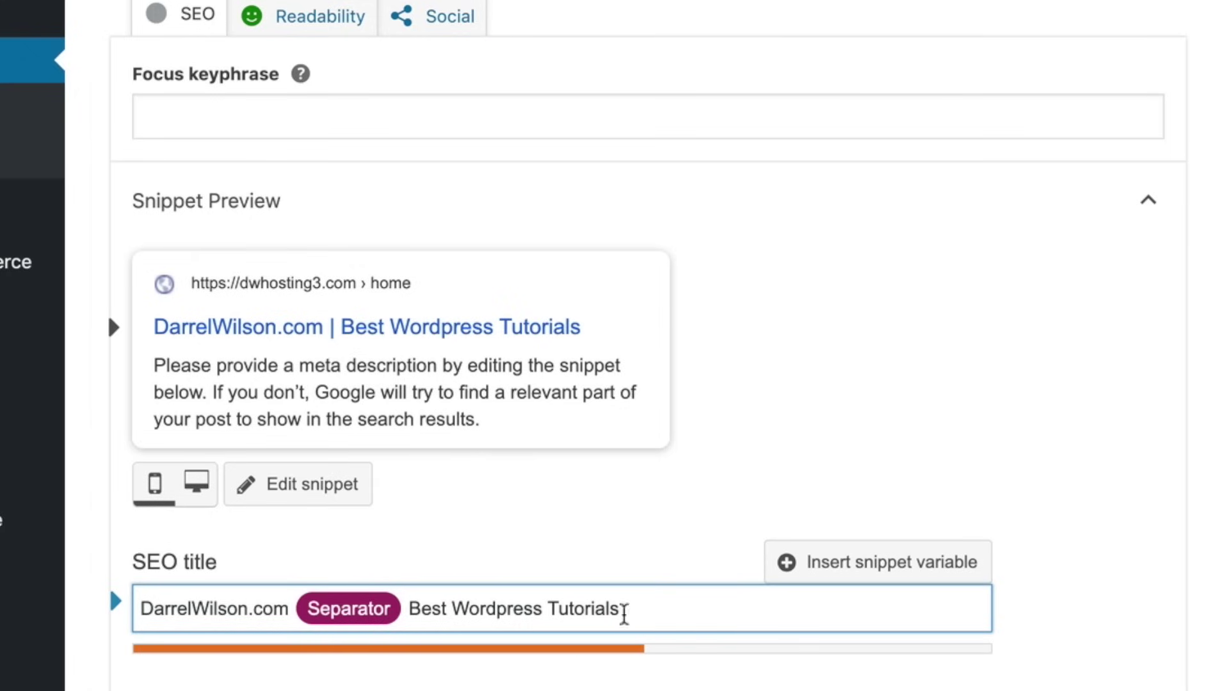
# - Replace the Excerpt variable in the meta description with the site owner's name and "teaches some of the best wordpress tutorials on the internet!"
pyautogui.scroll(-3, 598, 650)
pyautogui.click(413, 683)
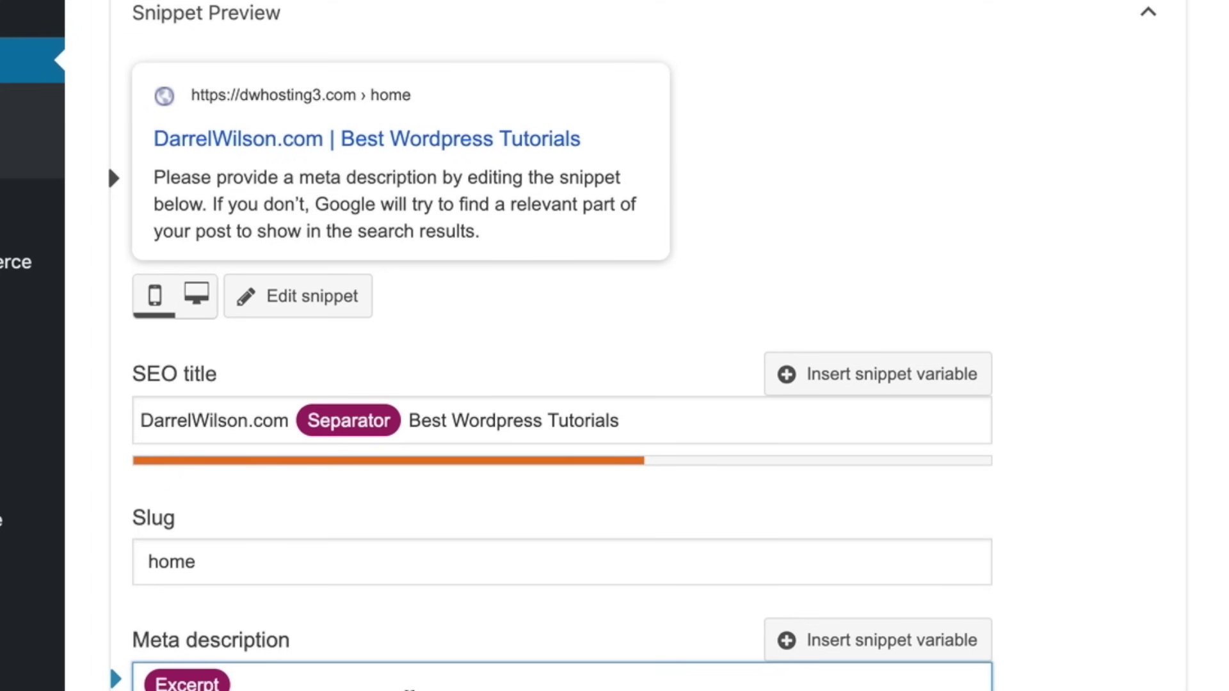
pyautogui.press('BackSpace')
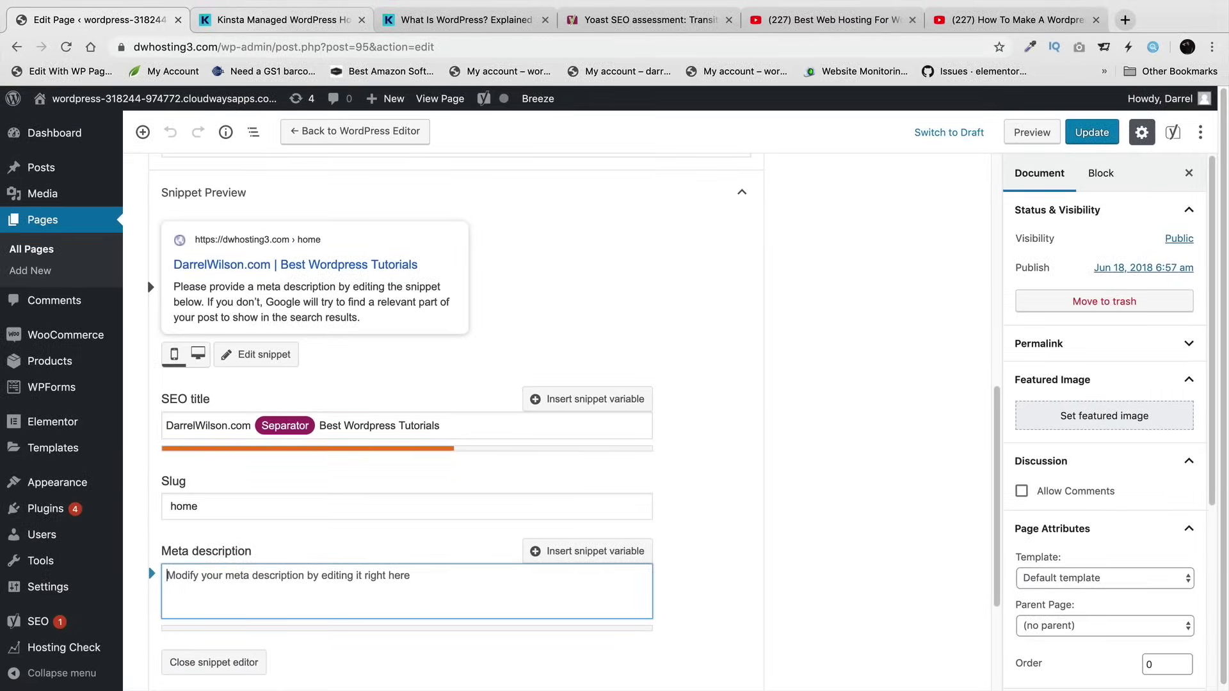
pyautogui.write('Darrel Wils')
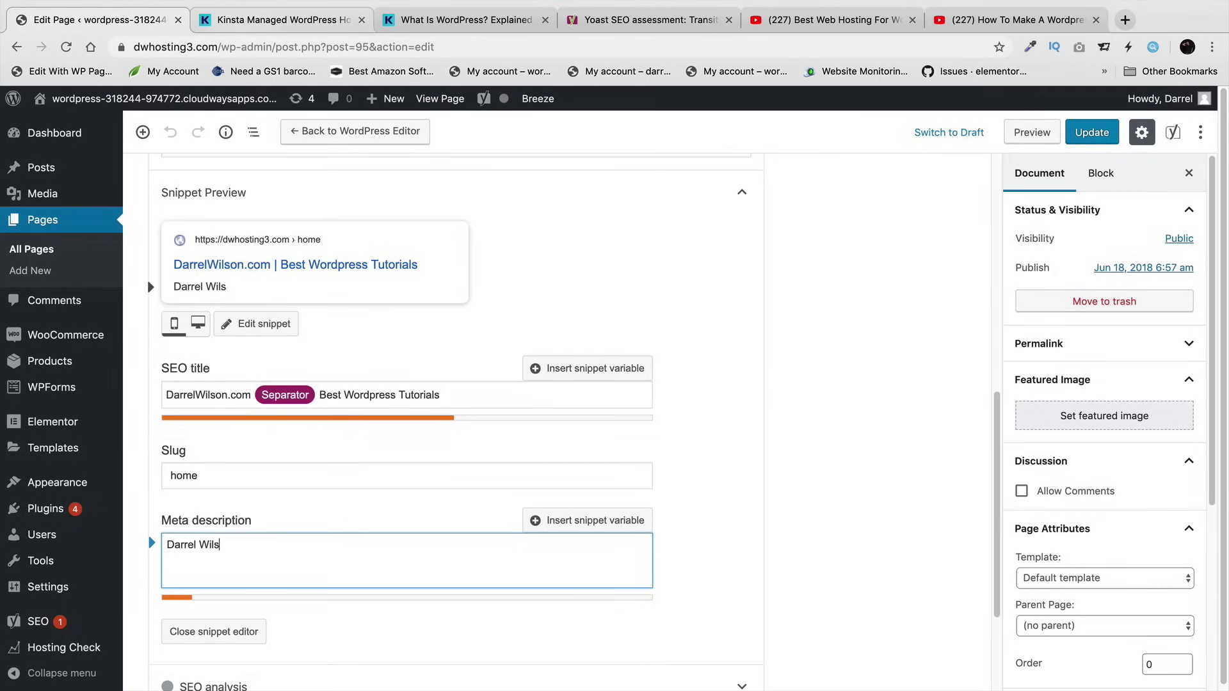
pyautogui.write('on teaches some of ')
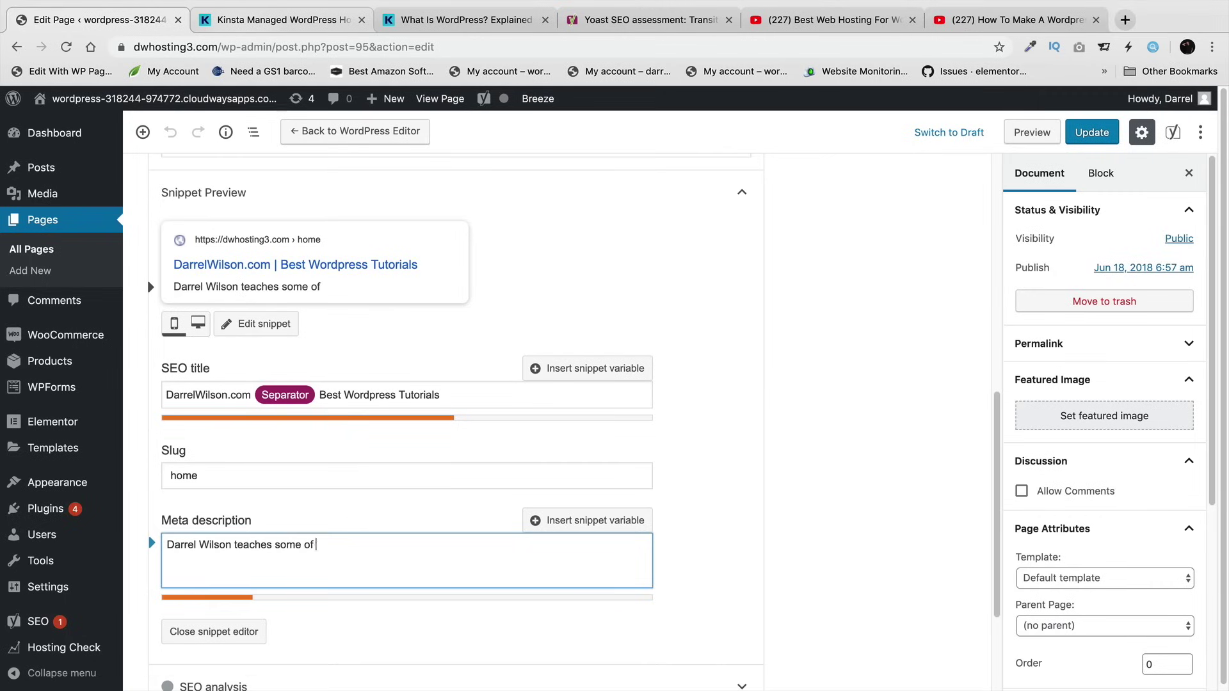
pyautogui.write('the best wor')
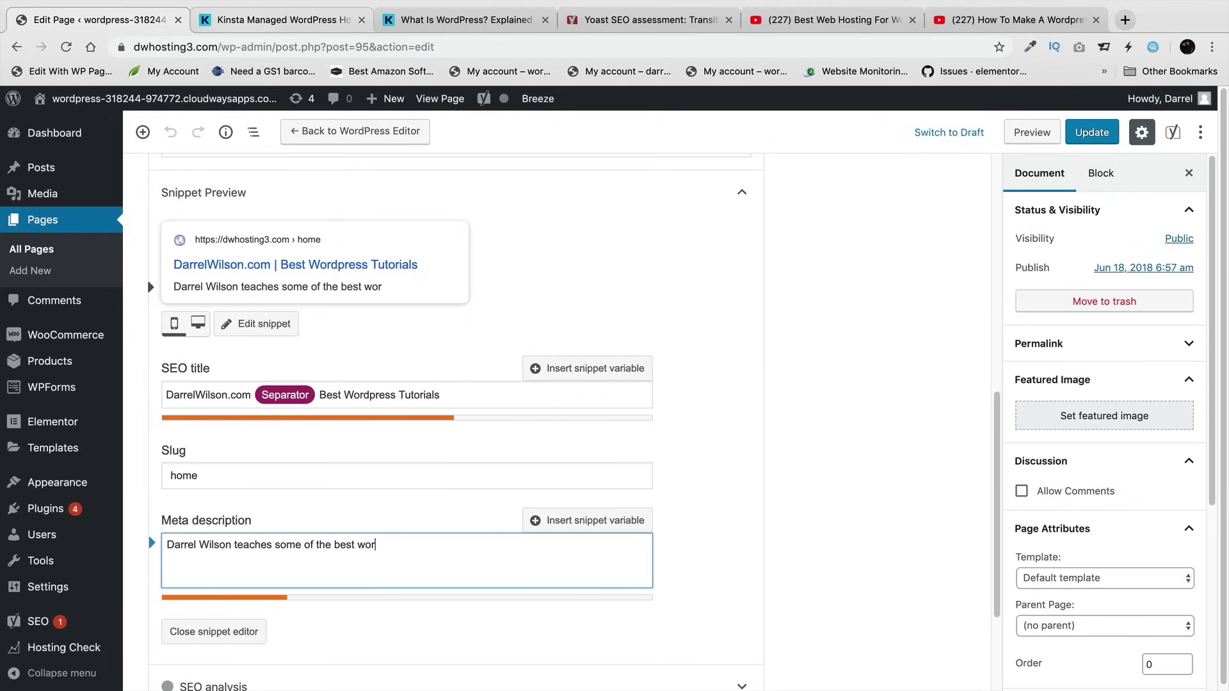
pyautogui.write('dpress tutorials on the inbter')
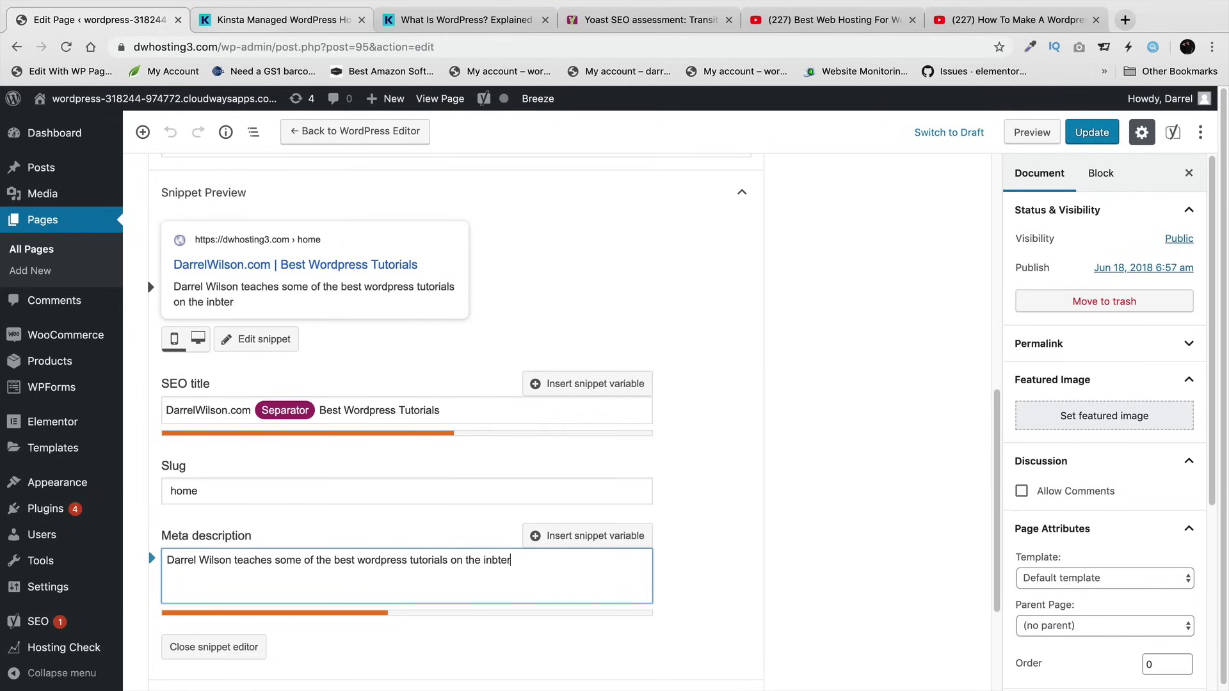
pyautogui.press('BackSpace')
pyautogui.write('ternet he')
# - Append "| Easy For Beginners!" to the SEO title and "I teach woocommerce and alot of other plugins for wordpress!" to the meta description
pyautogui.click(475, 414)
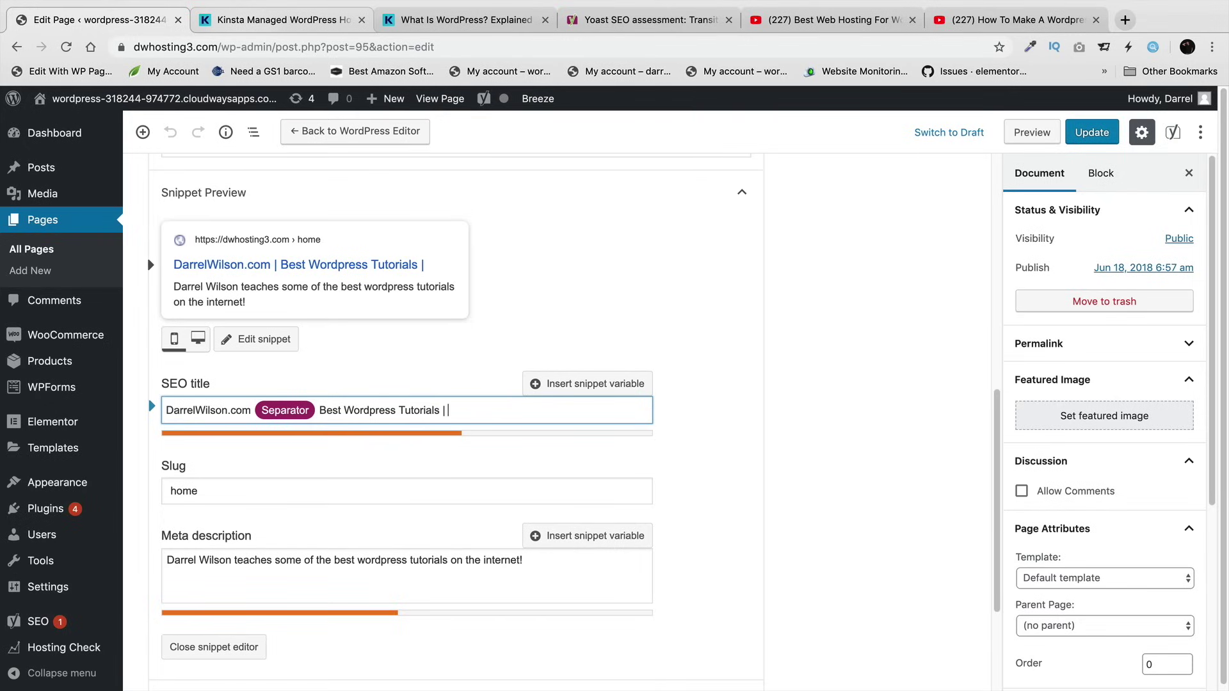
pyautogui.write('| Easy For Beginners!')
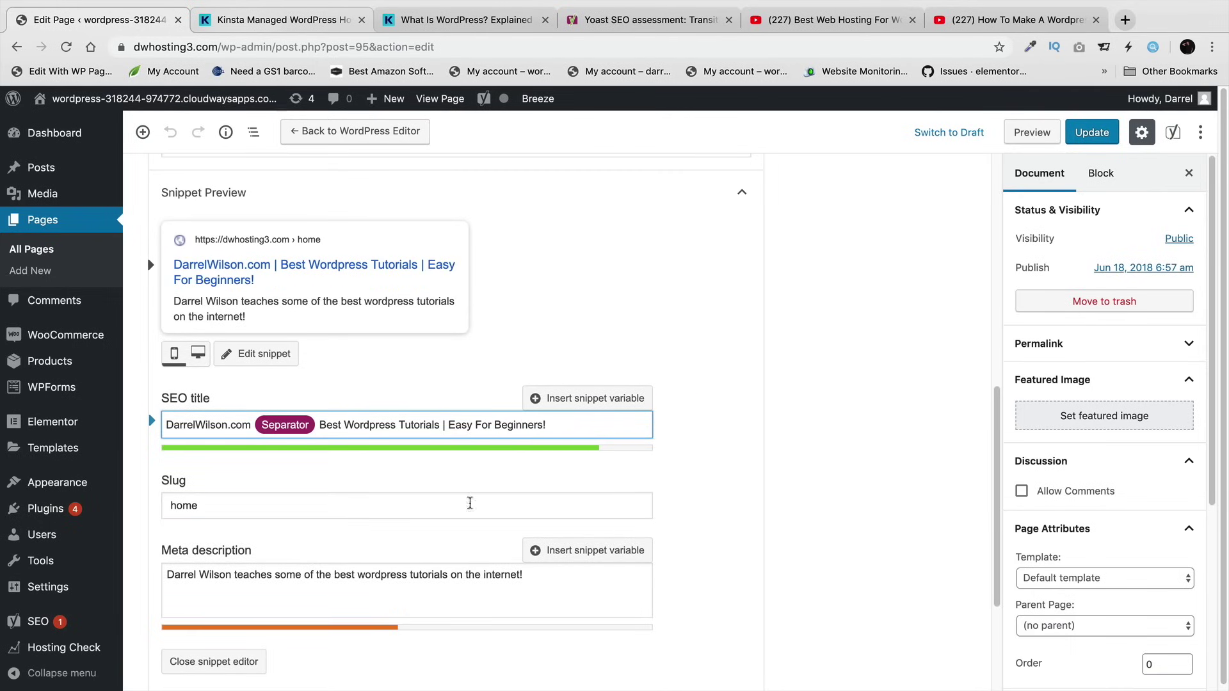
pyautogui.click(549, 587)
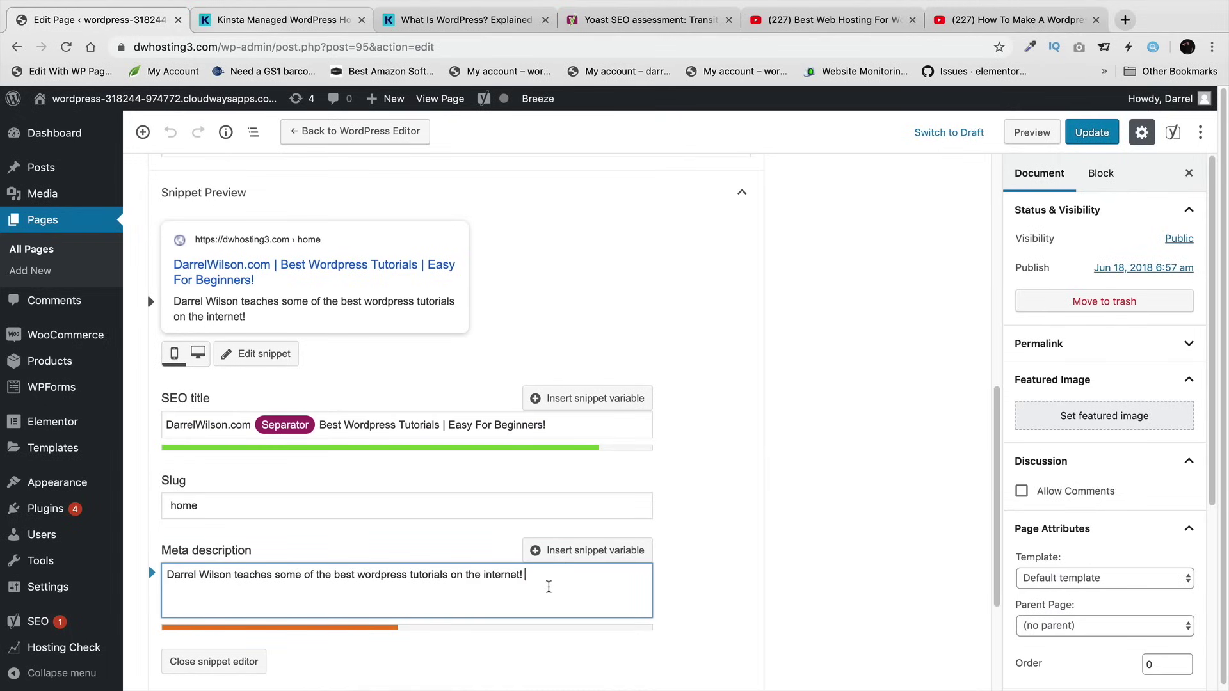
pyautogui.write('each wor')
pyautogui.press('BackSpace')
pyautogui.press('BackSpace')
pyautogui.press('BackSpace')
pyautogui.write('woocommer')
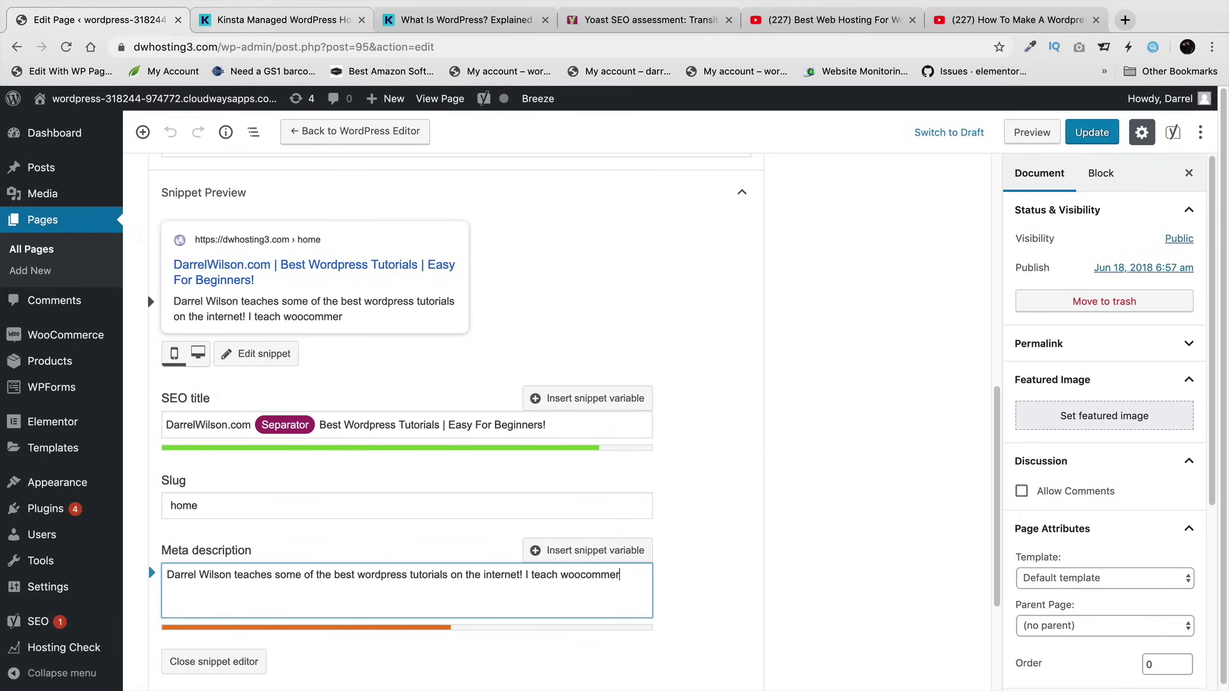
pyautogui.write('ce and alot of ot')
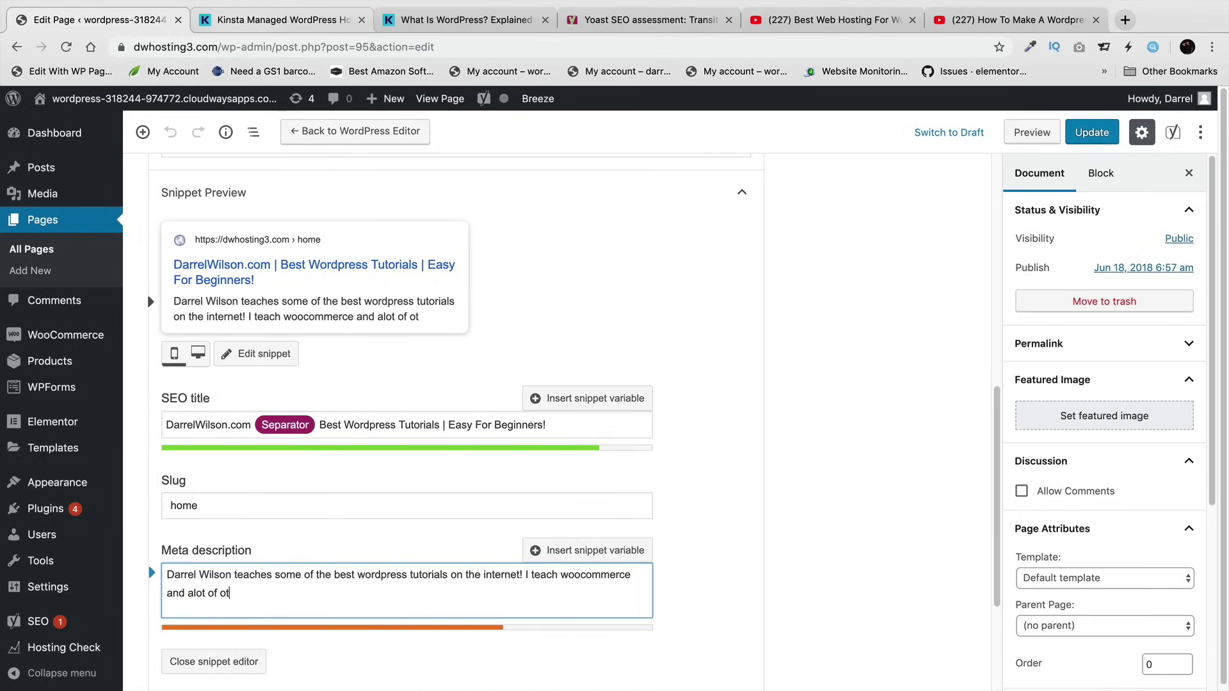
pyautogui.write('her plugins for wordpress!')
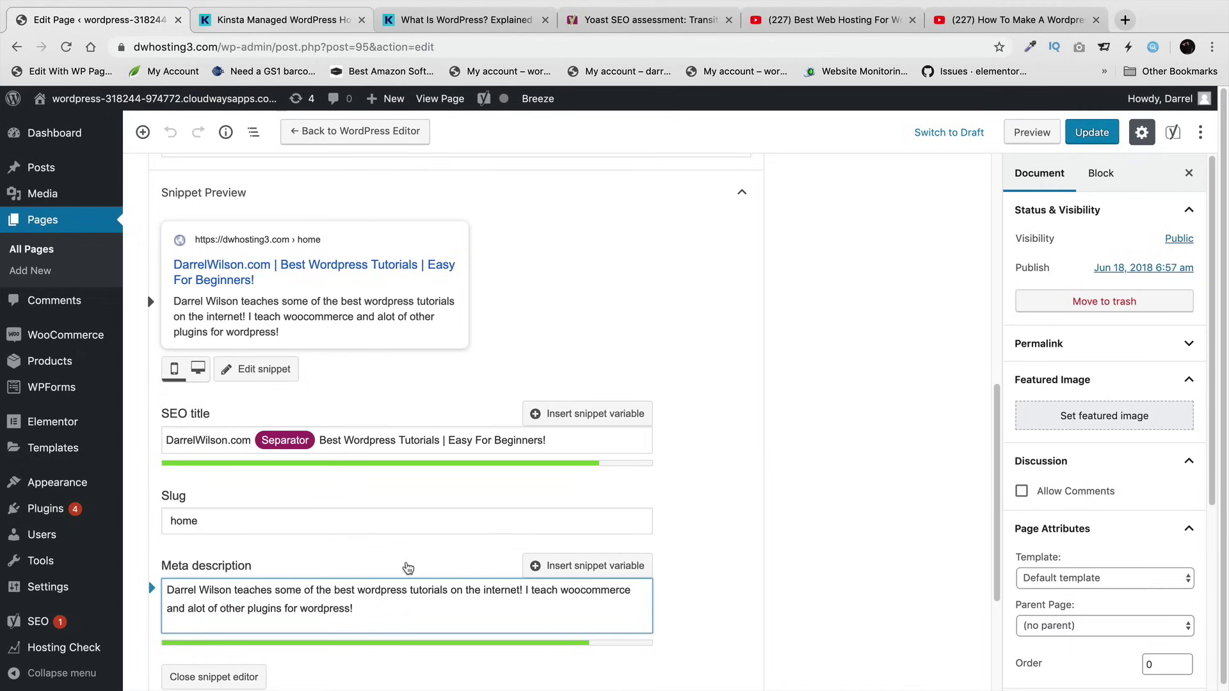
# - Check the keywords in the snippet's SEO title and meta description, and update the Home page
pyautogui.doubleClick(584, 591)
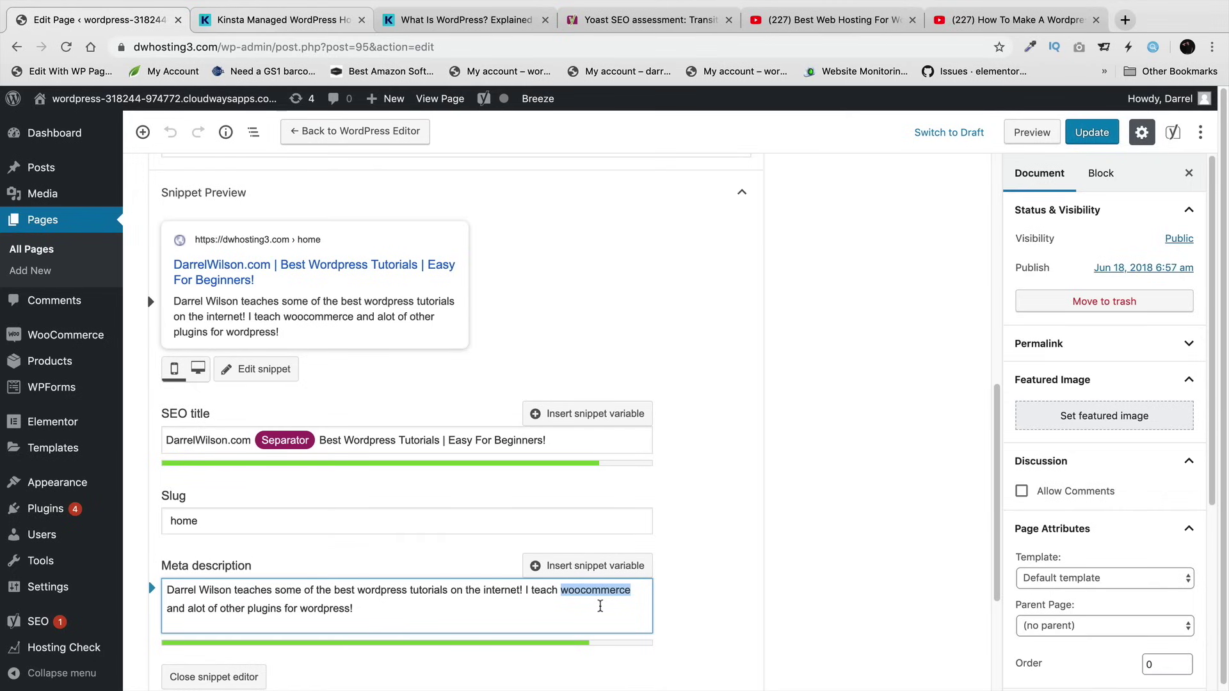
pyautogui.scroll(-1, 598, 609)
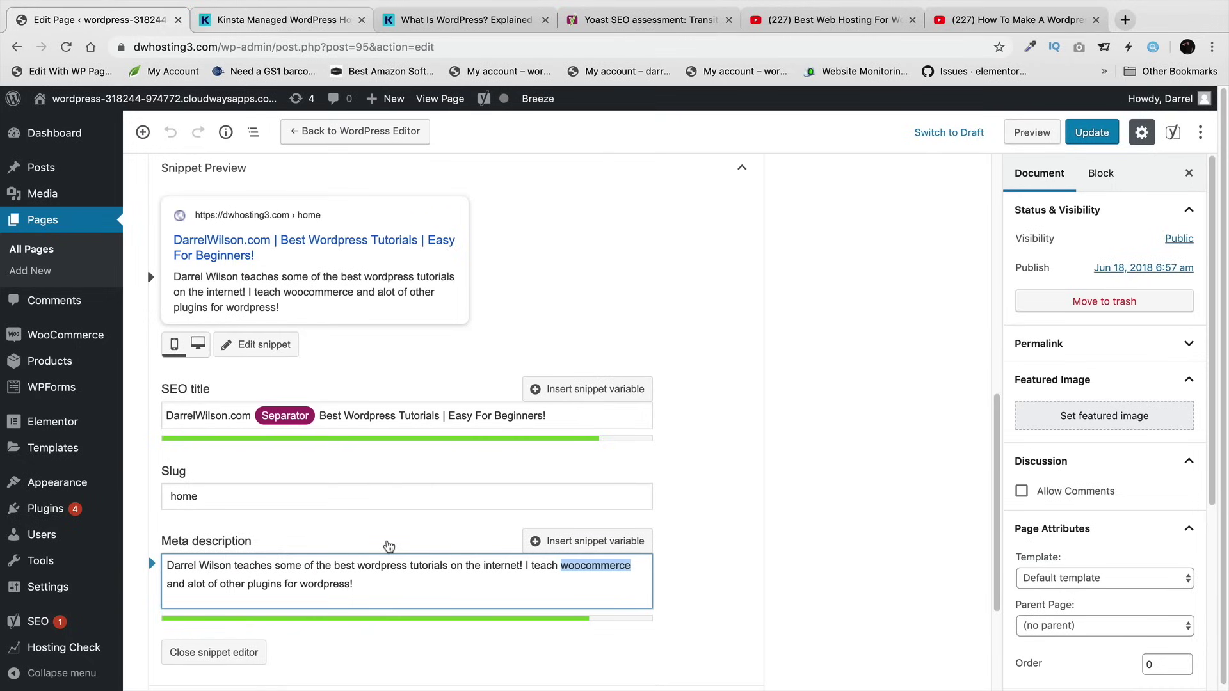
pyautogui.doubleClick(425, 417)
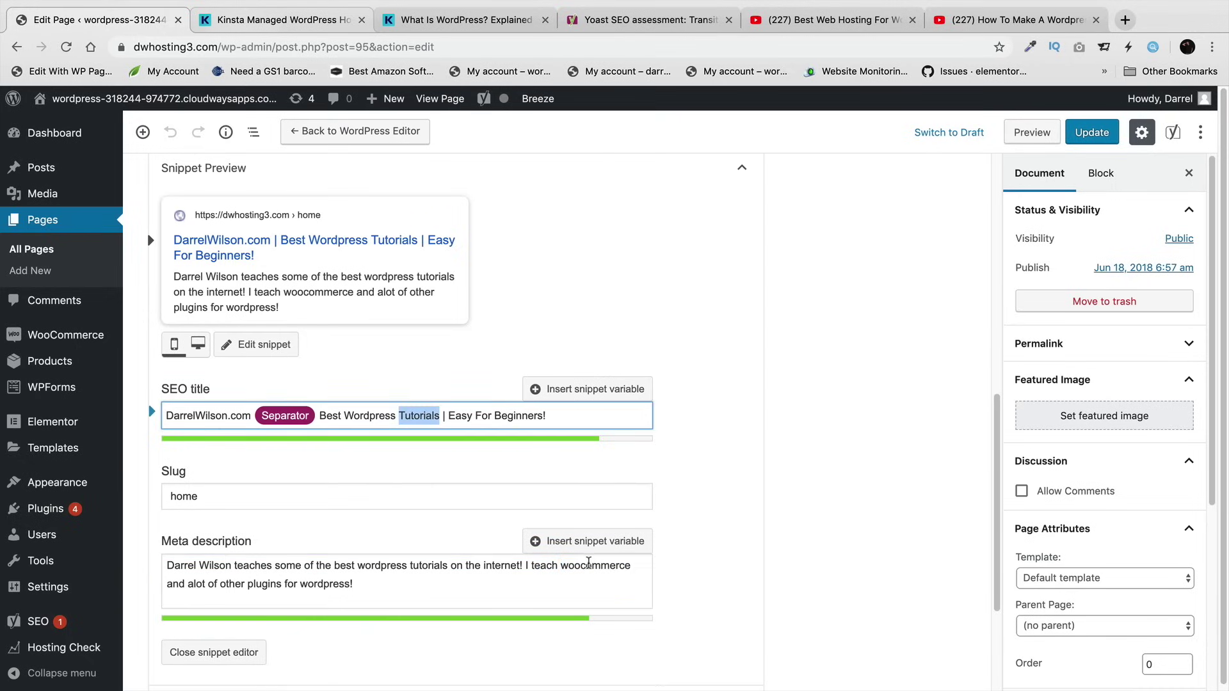
pyautogui.tripleClick(588, 563)
pyautogui.click(267, 591)
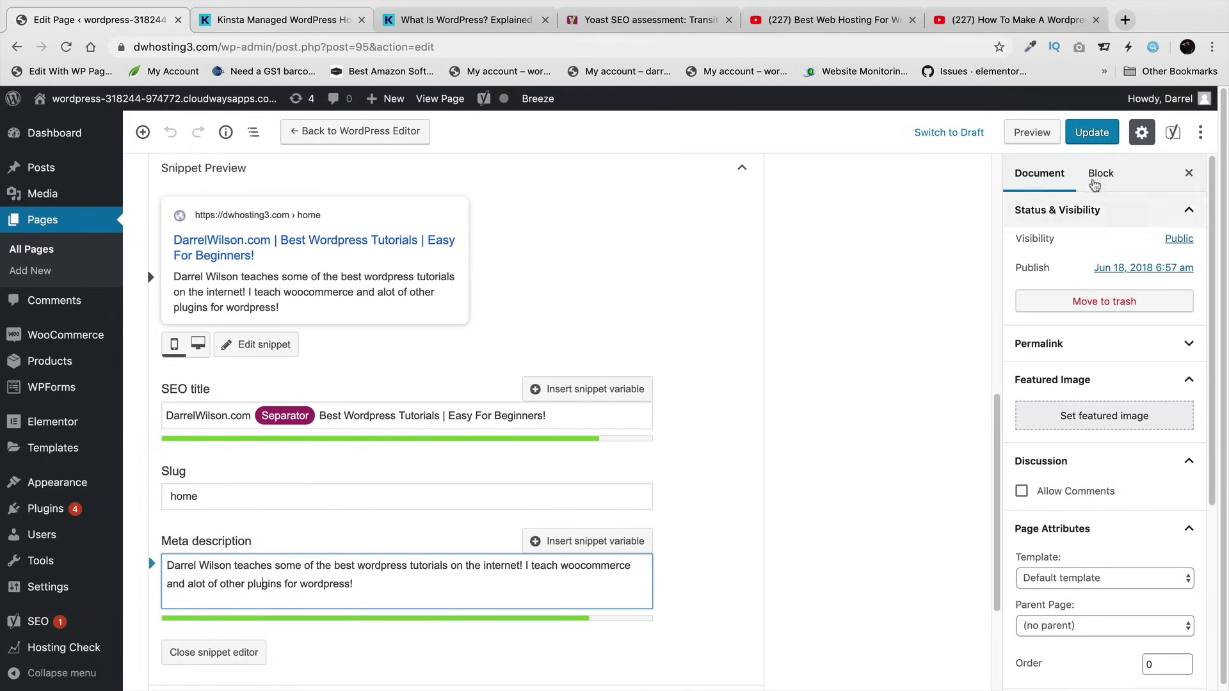
pyautogui.click(1094, 138)
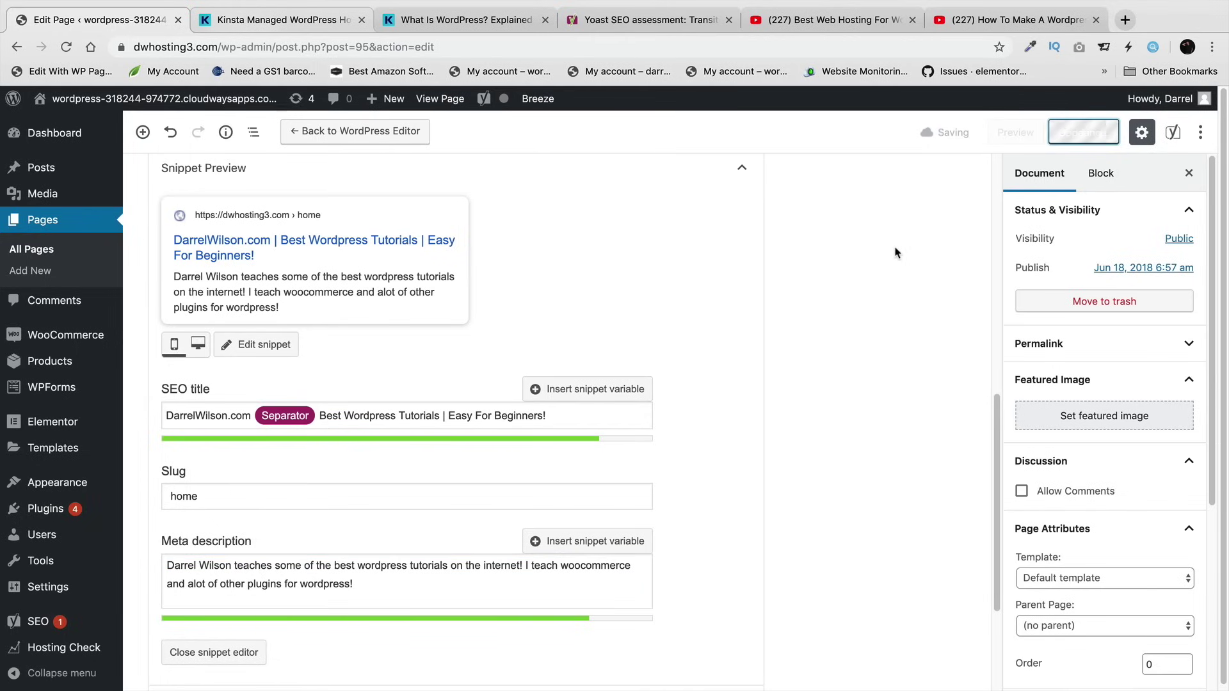
# - Review the Home page's SEO analysis results and its Cornerstone content option
pyautogui.scroll(-5, 630, 388)
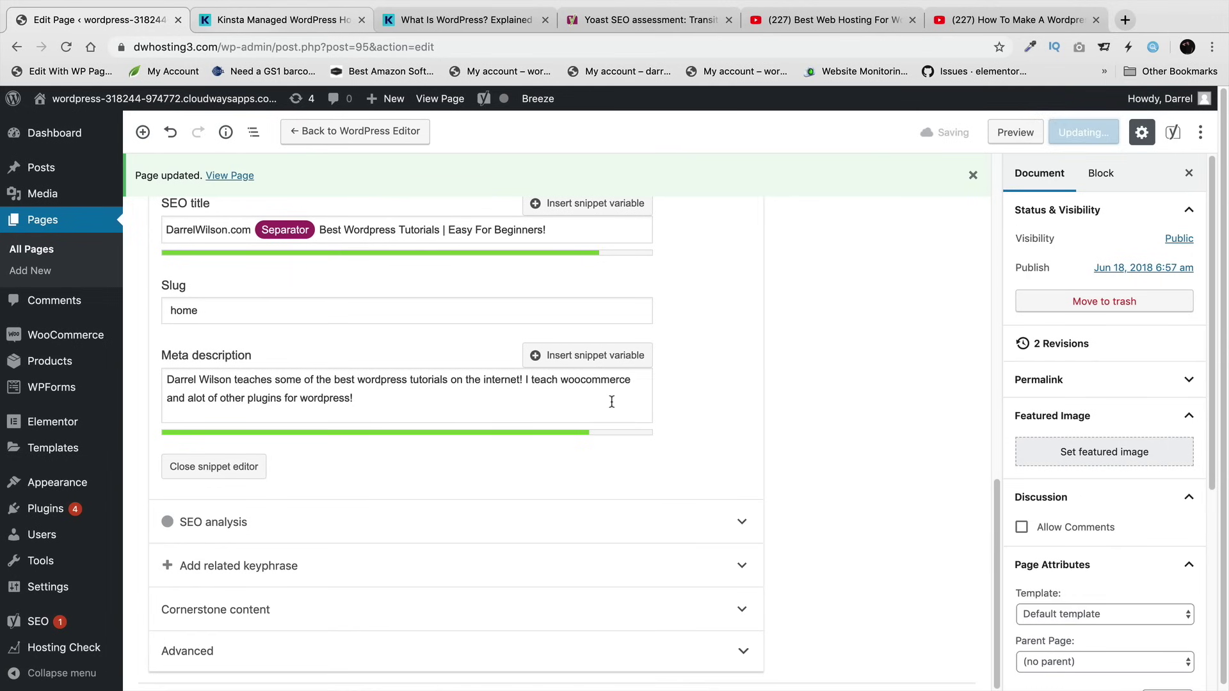
pyautogui.click(356, 518)
pyautogui.scroll(-5, 388, 475)
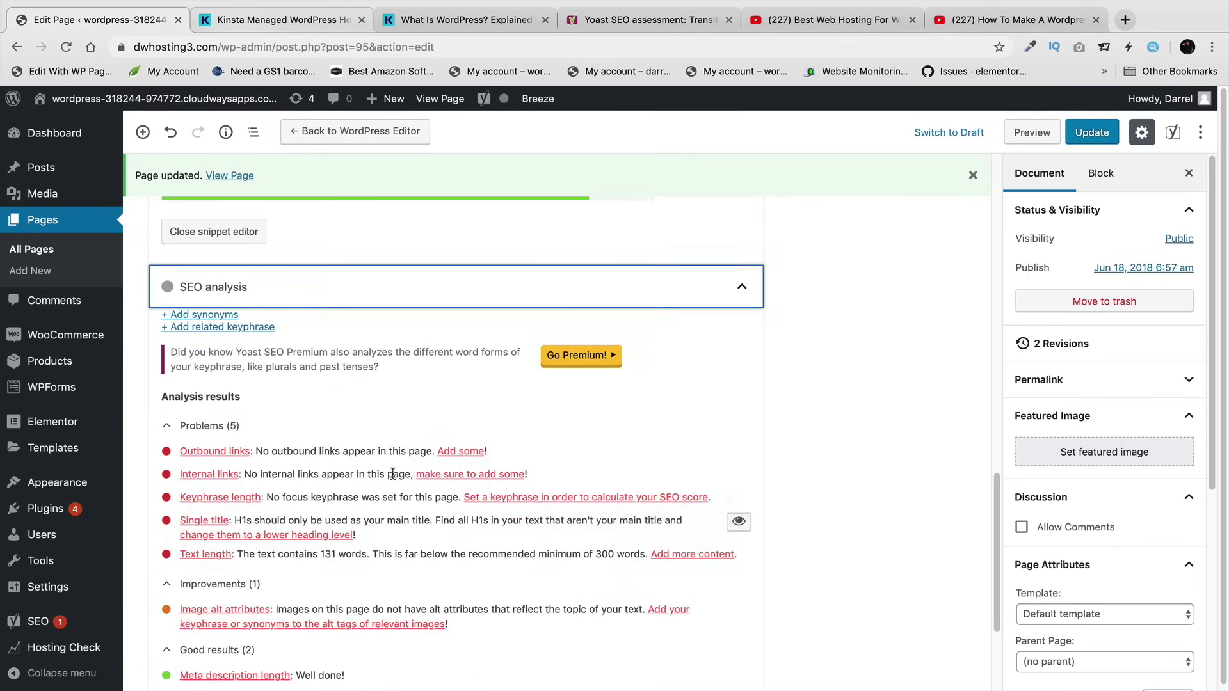
pyautogui.scroll(3, 348, 450)
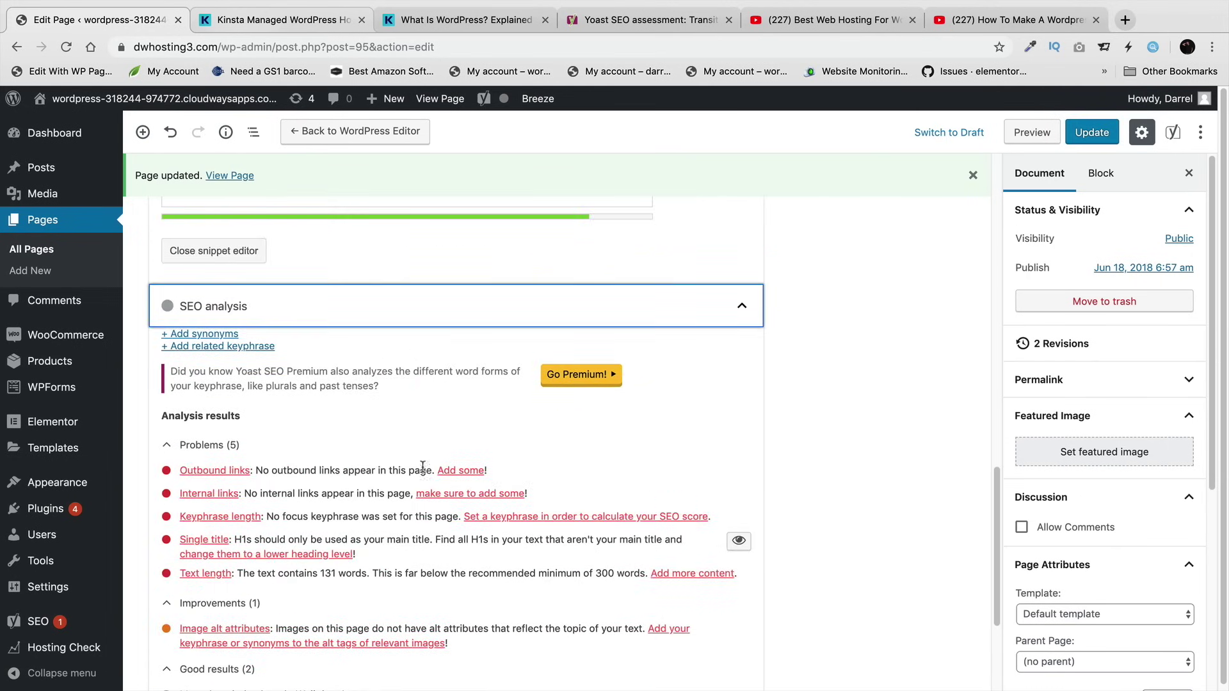
pyautogui.click(741, 310)
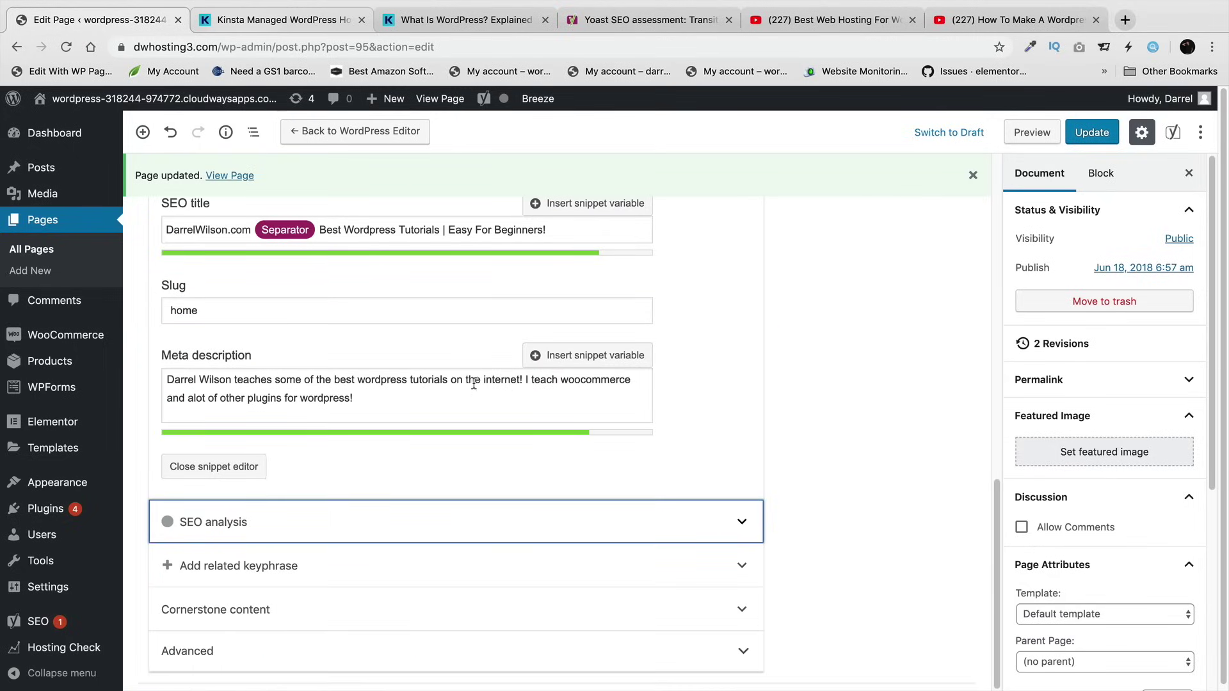
pyautogui.click(340, 612)
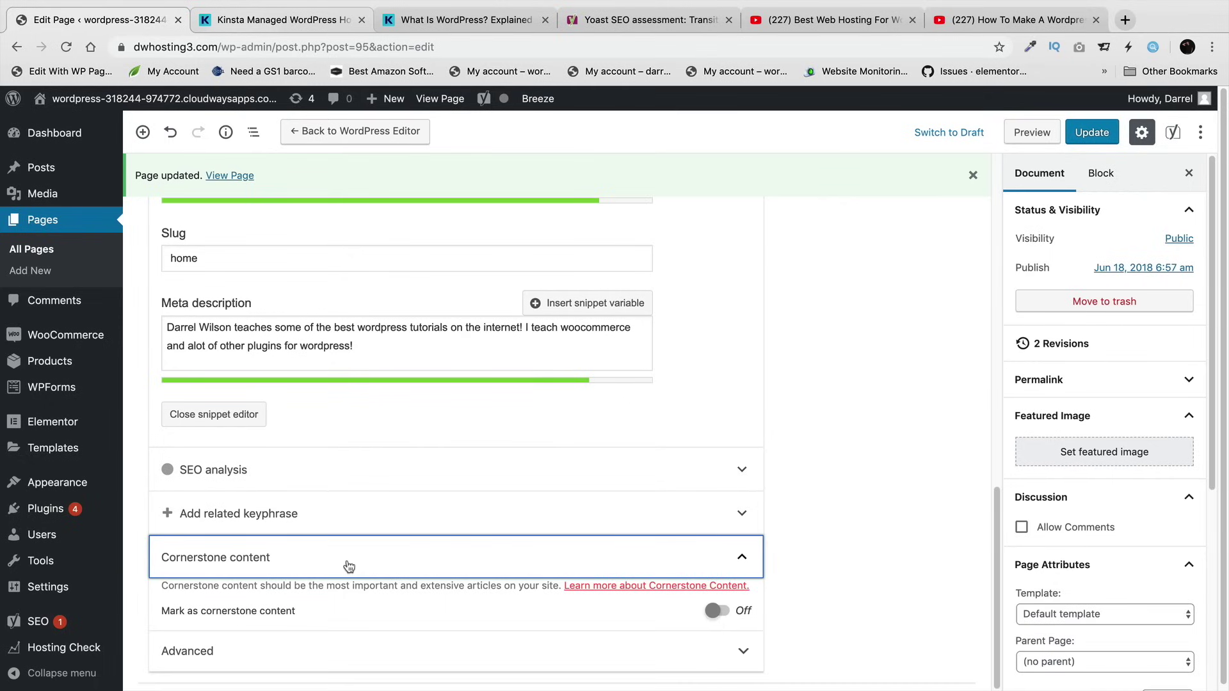
pyautogui.click(724, 557)
# - View the Home page's Yoast readability results and its Facebook and Twitter social sections, and update the page again
pyautogui.scroll(5, 748, 525)
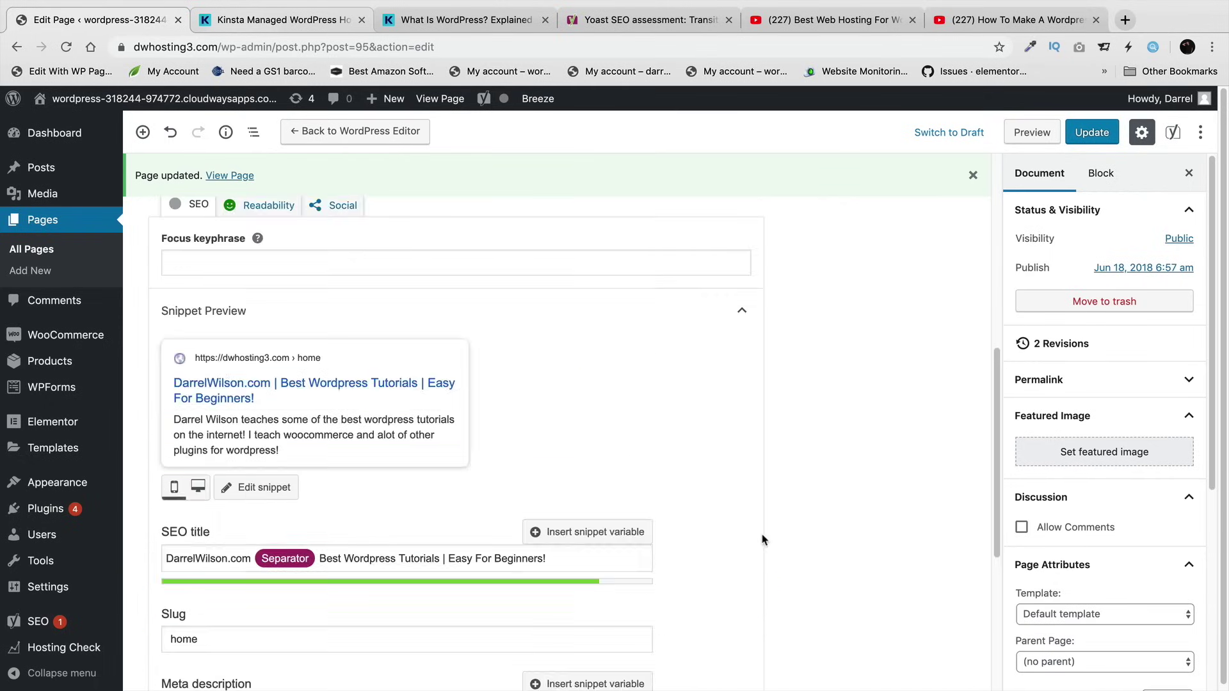
pyautogui.scroll(7, 764, 547)
pyautogui.scroll(-3, 736, 554)
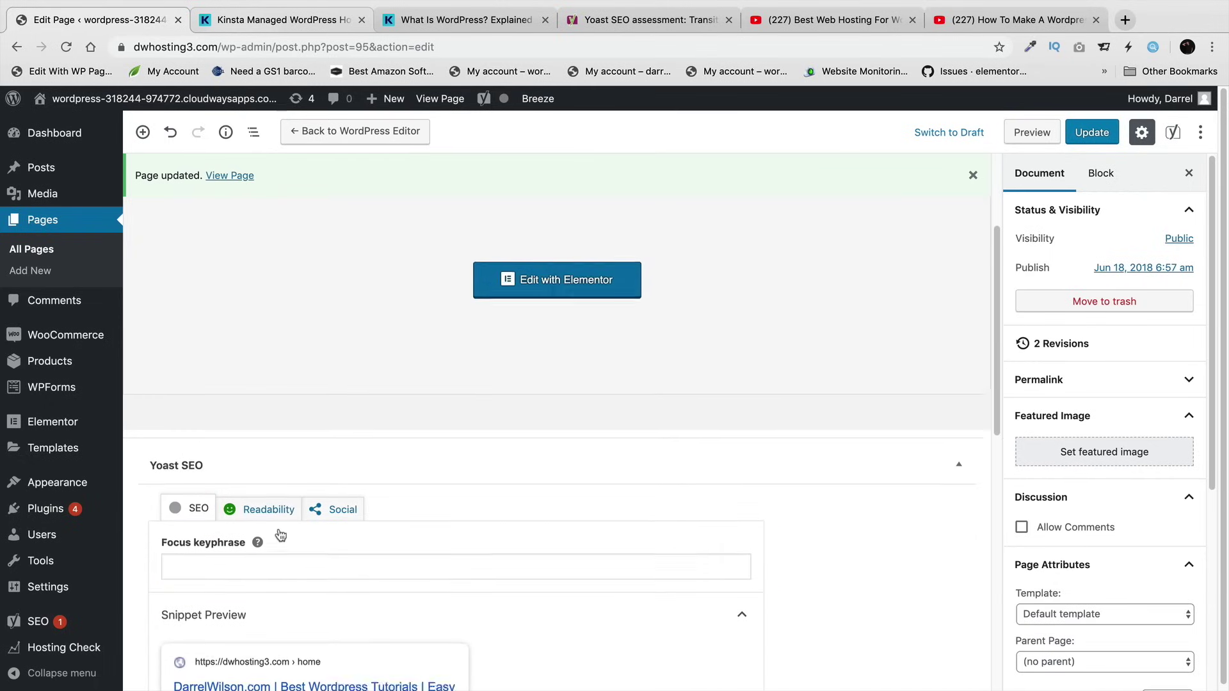
pyautogui.scroll(-2, 281, 535)
pyautogui.click(294, 408)
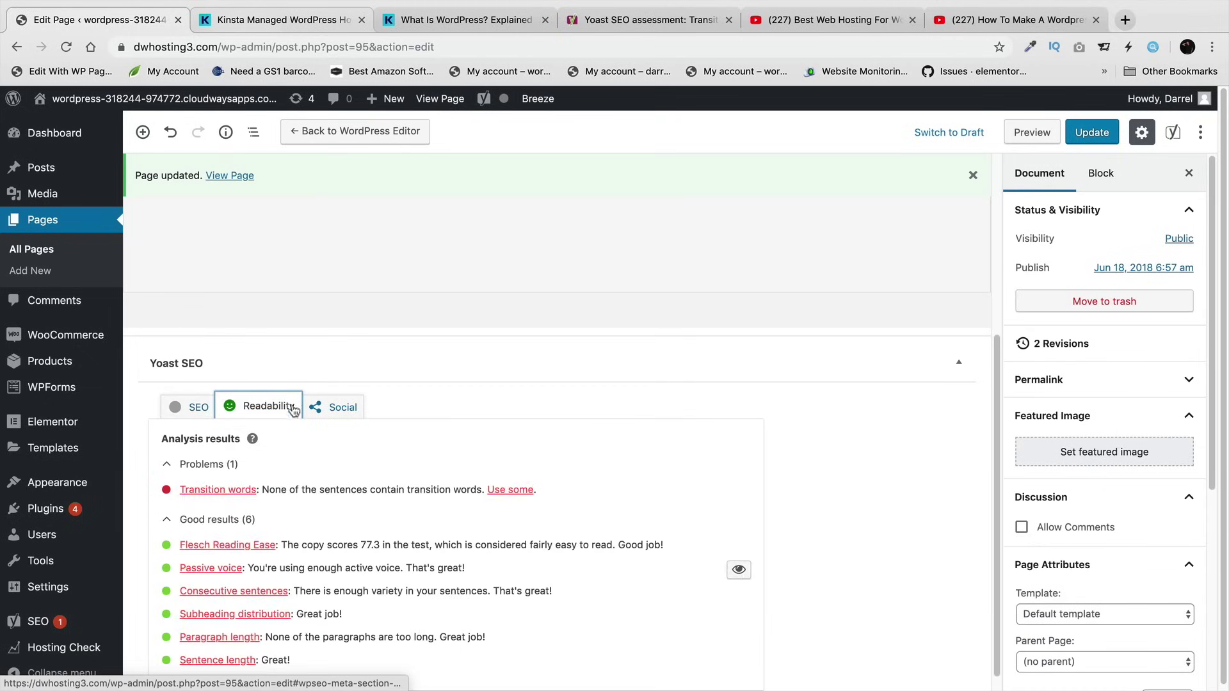
pyautogui.click(331, 407)
pyautogui.scroll(2, 692, 553)
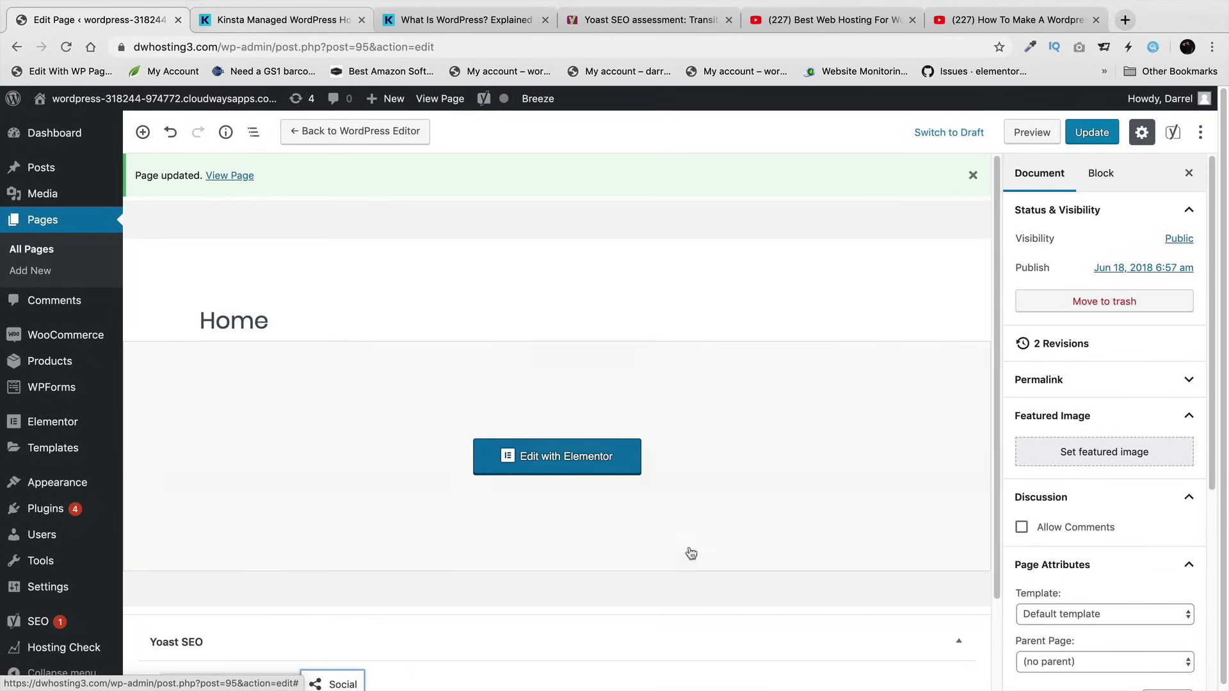
pyautogui.click(1096, 137)
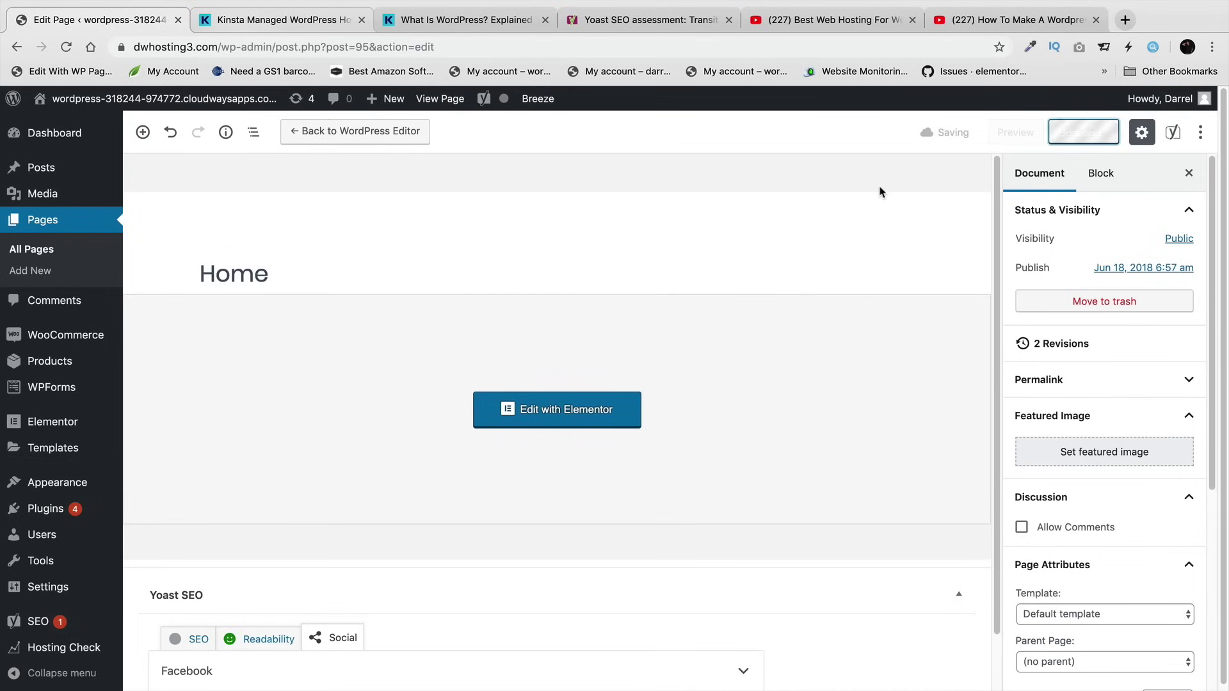
pyautogui.scroll(-2, 632, 442)
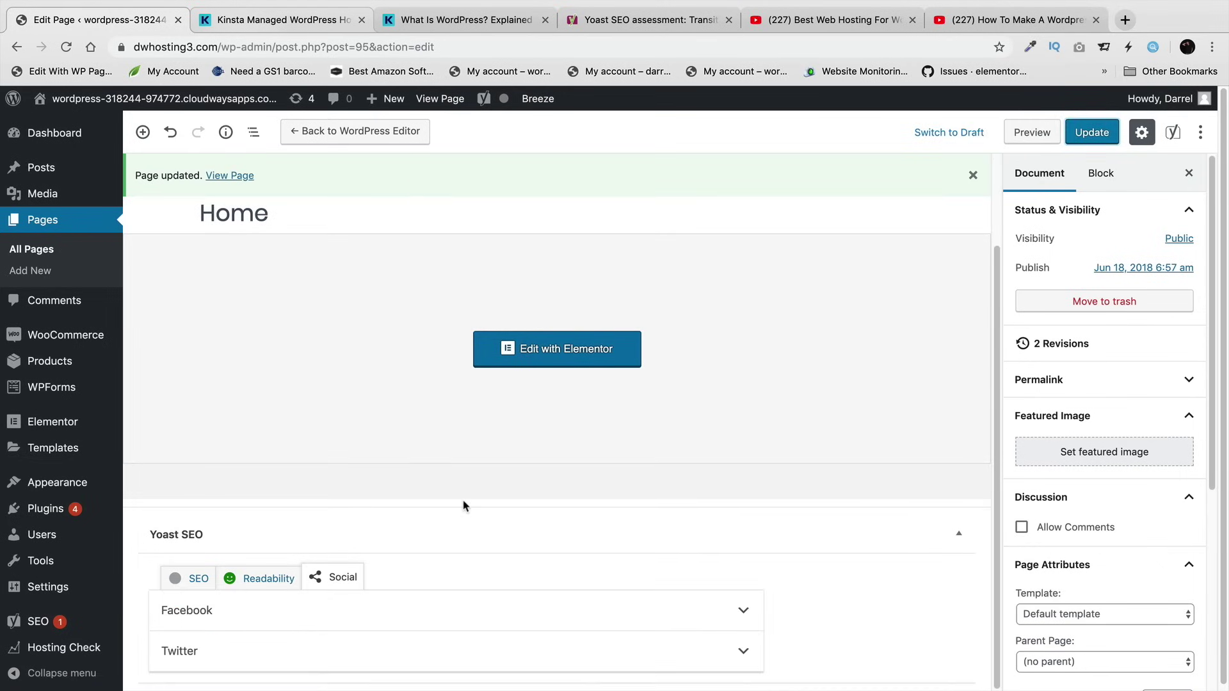
# - Check the Home page's readability results, and open the post "Some Useful Links for You to Get Started" for editing
pyautogui.click(271, 578)
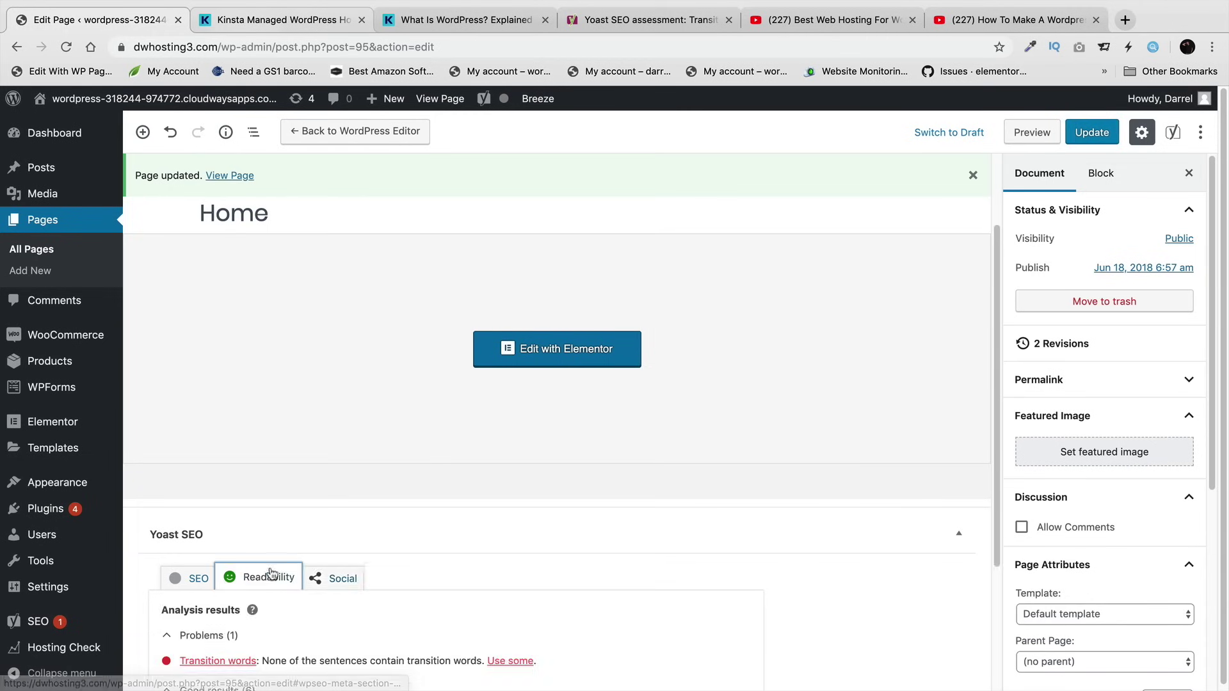
pyautogui.scroll(-3, 356, 552)
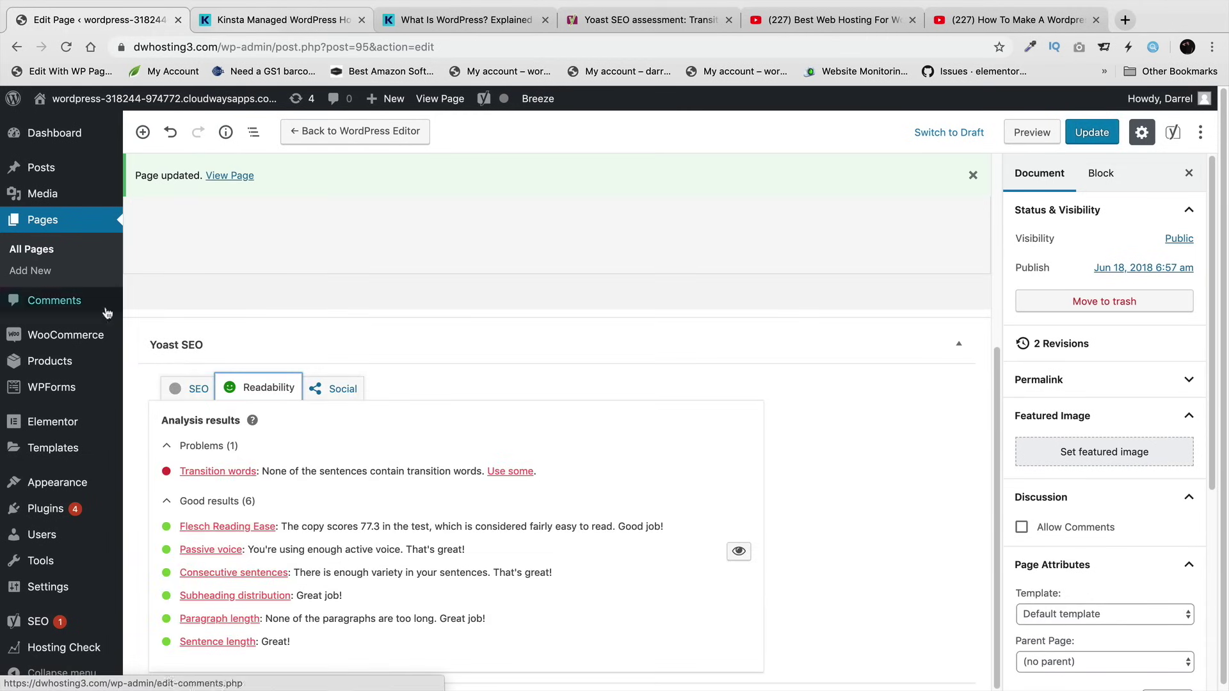
pyautogui.moveTo(55, 173)
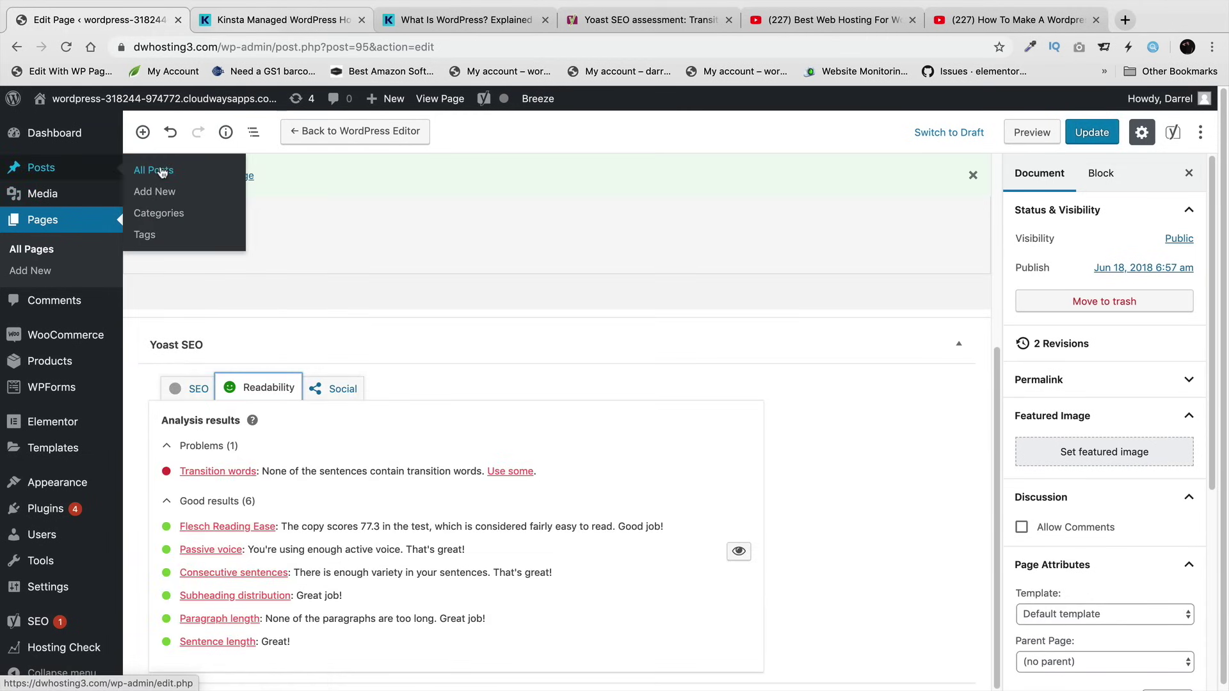
pyautogui.click(161, 171)
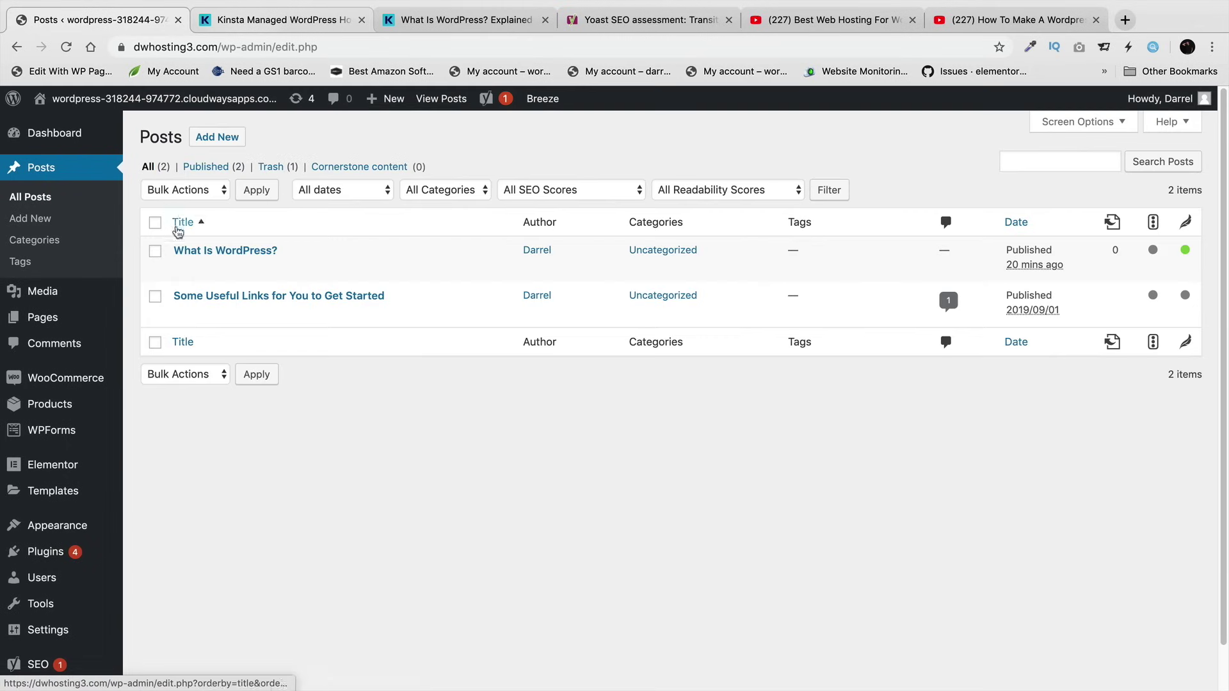
pyautogui.click(182, 314)
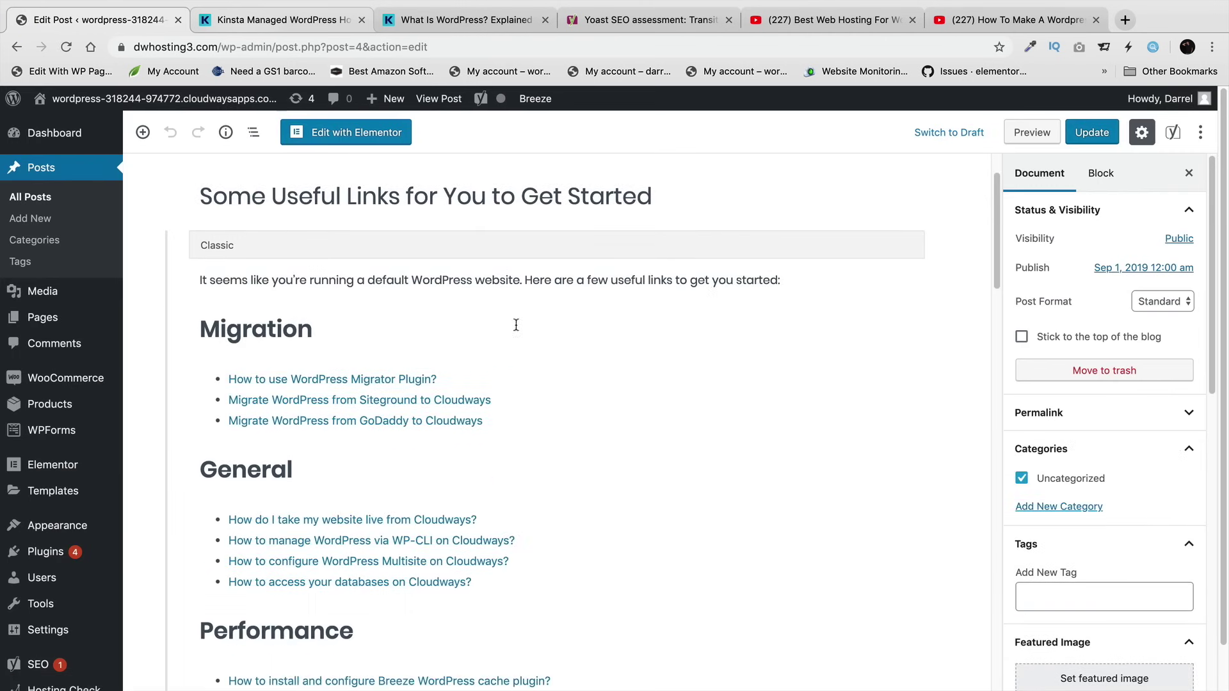
# - Examine the post's content and its Yoast snippet preview, readability results and SEO analysis
pyautogui.moveTo(287, 201); pyautogui.dragTo(590, 203)
pyautogui.scroll(-4, 601, 397)
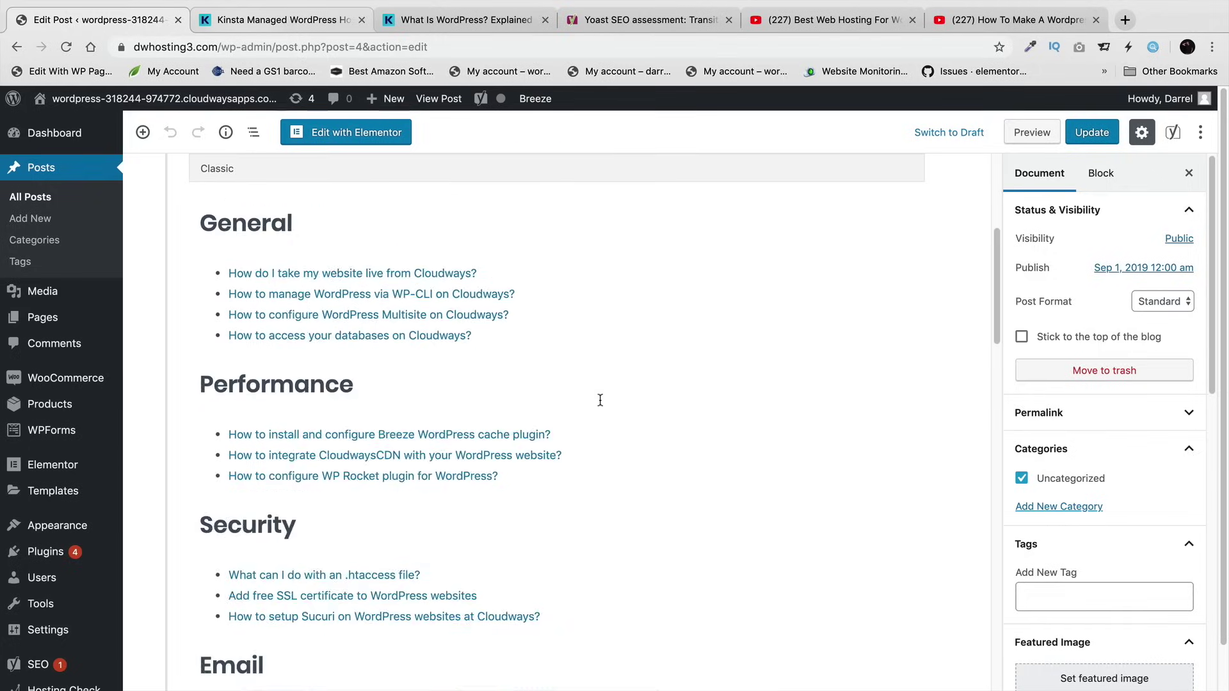
pyautogui.scroll(-15, 600, 400)
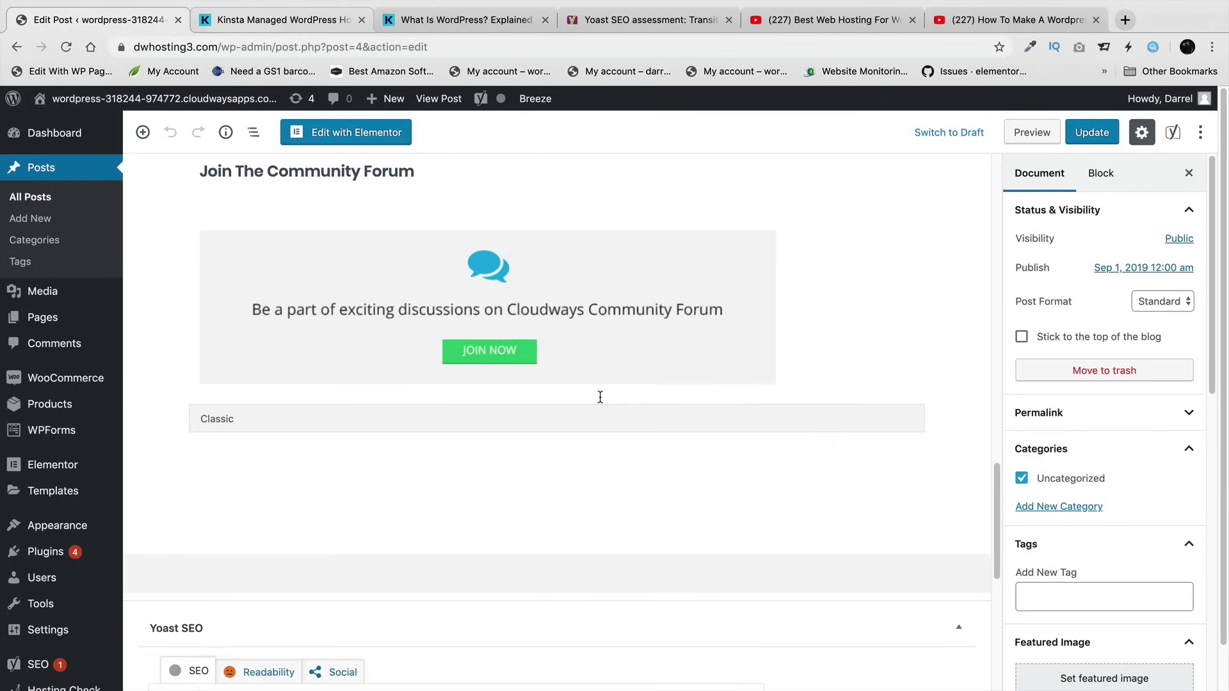
pyautogui.scroll(-6, 600, 397)
pyautogui.scroll(-1, 562, 426)
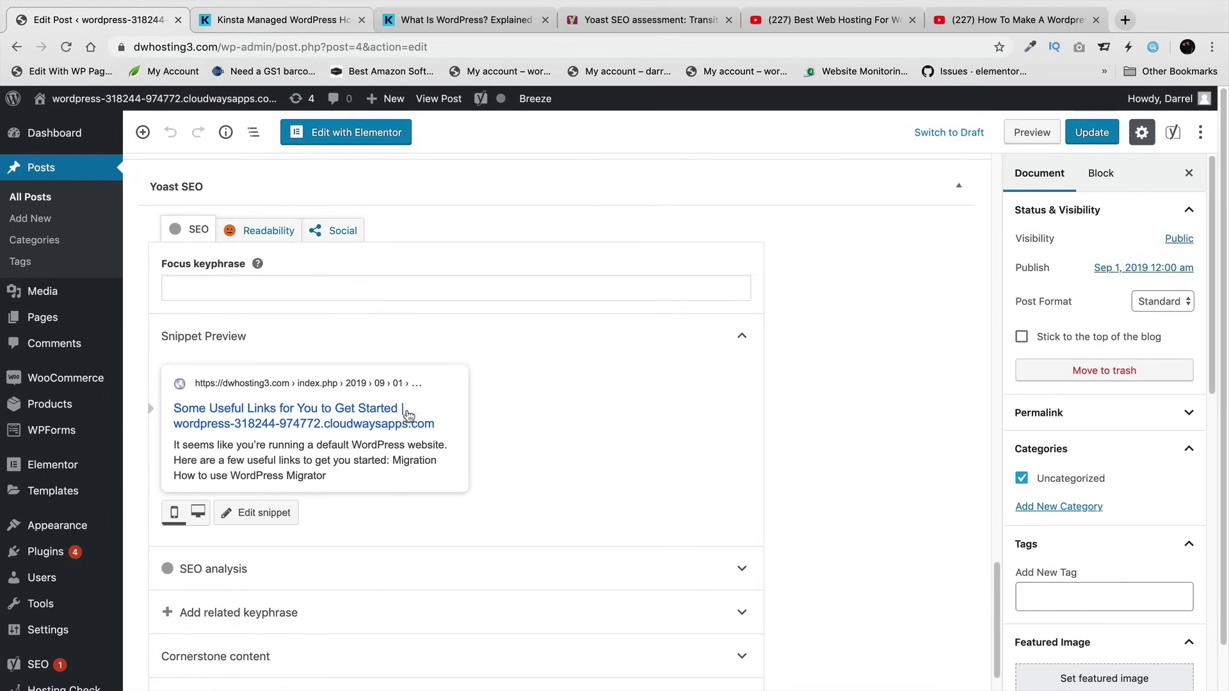
pyautogui.scroll(-1, 269, 430)
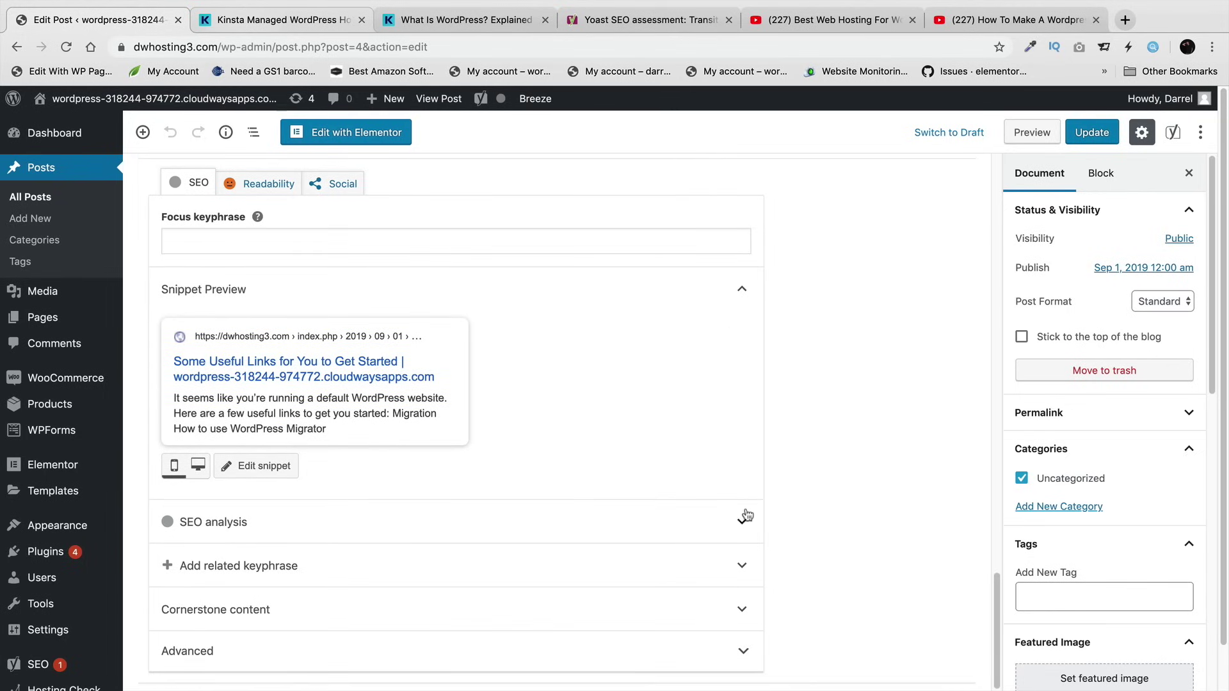
pyautogui.moveTo(202, 111)
pyautogui.click(265, 185)
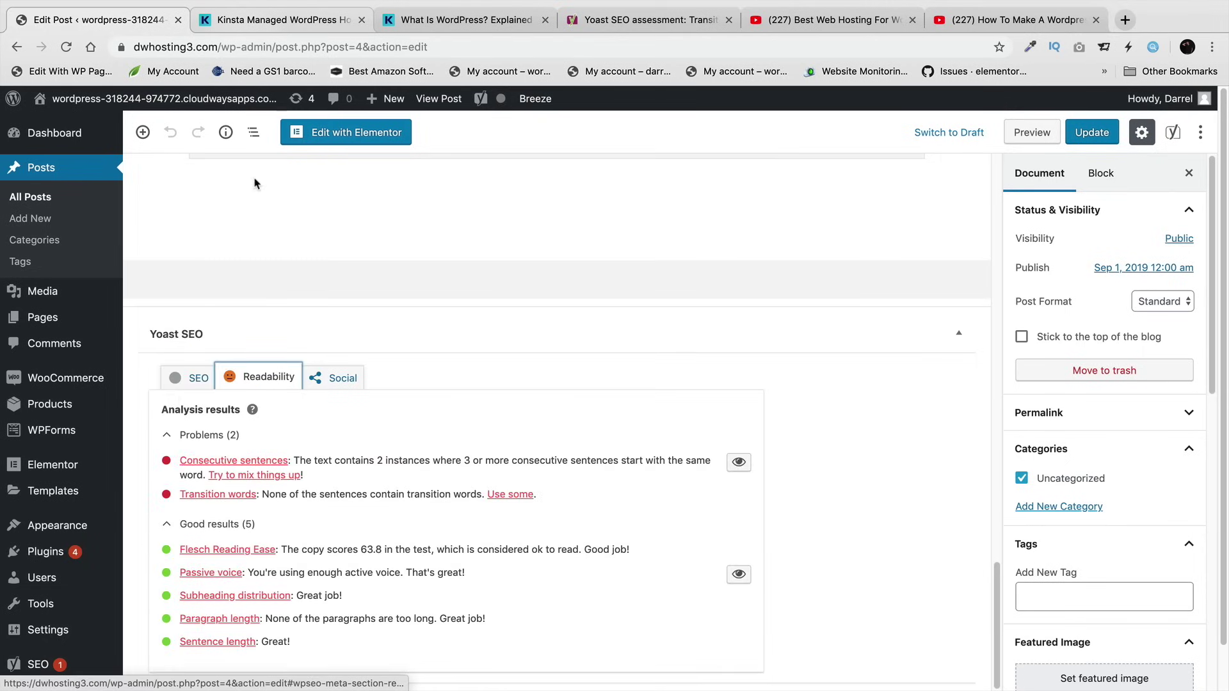
pyautogui.click(204, 377)
pyautogui.click(631, 520)
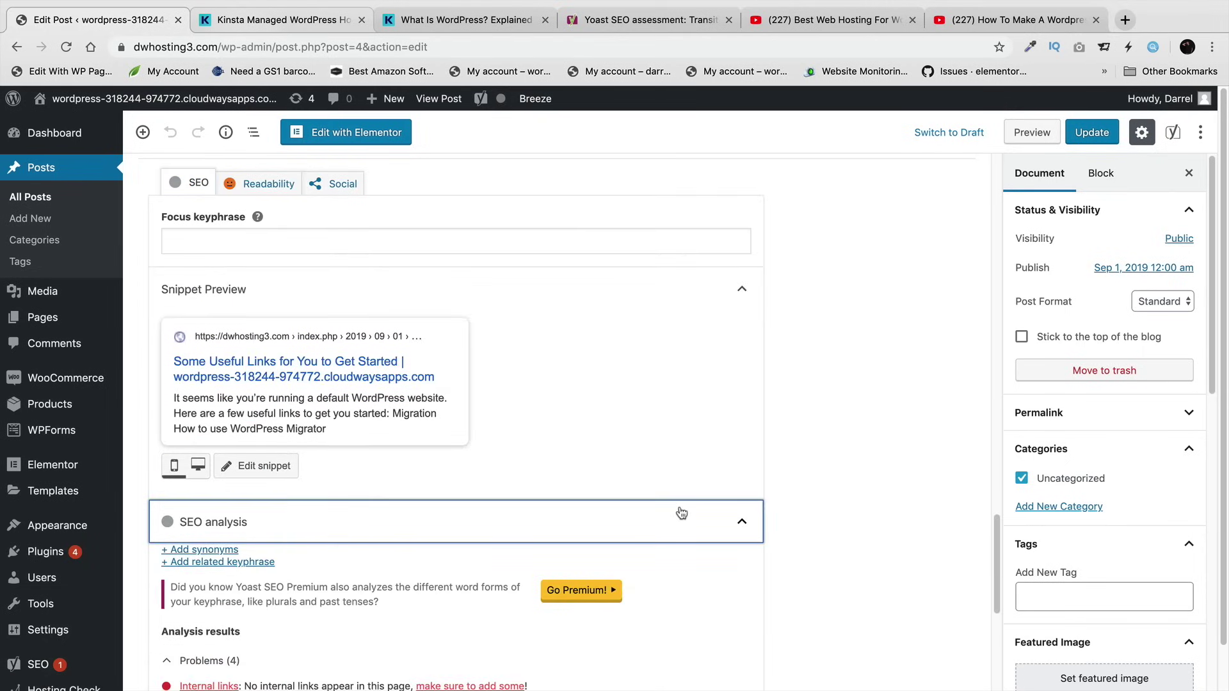
# - Replace the Site title variable in the post's SEO title with the text "Get 80% Through September!"
pyautogui.click(406, 372)
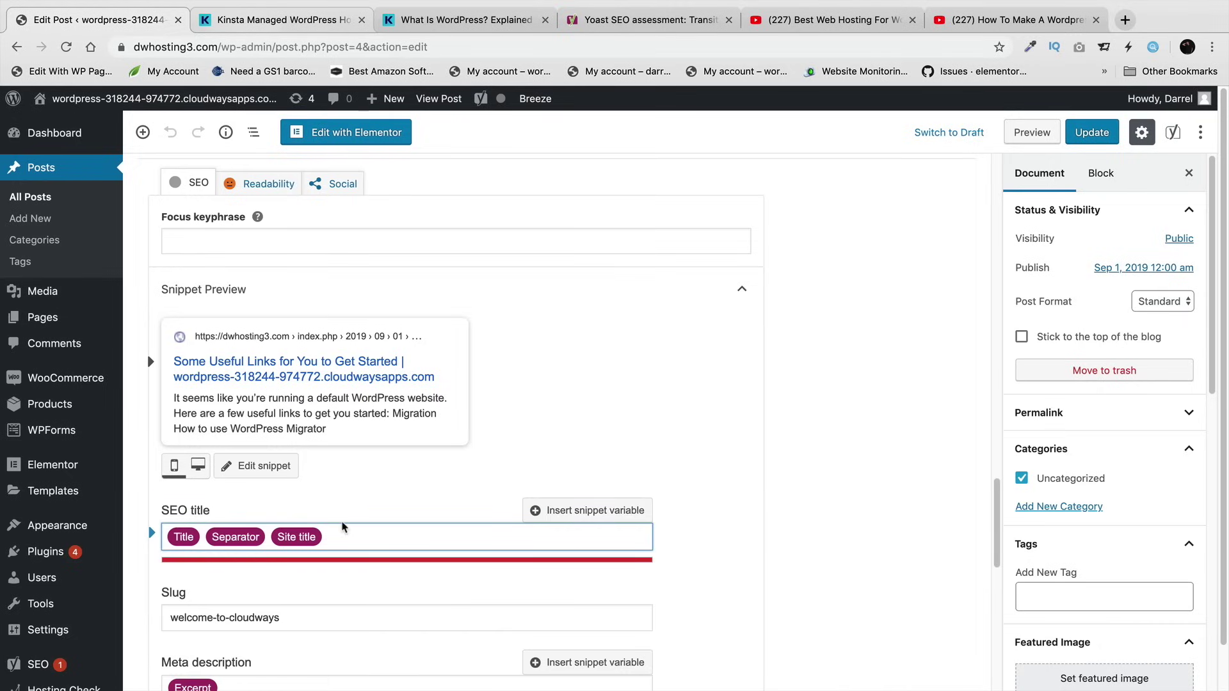
pyautogui.doubleClick(311, 540)
pyautogui.press('BackSpace')
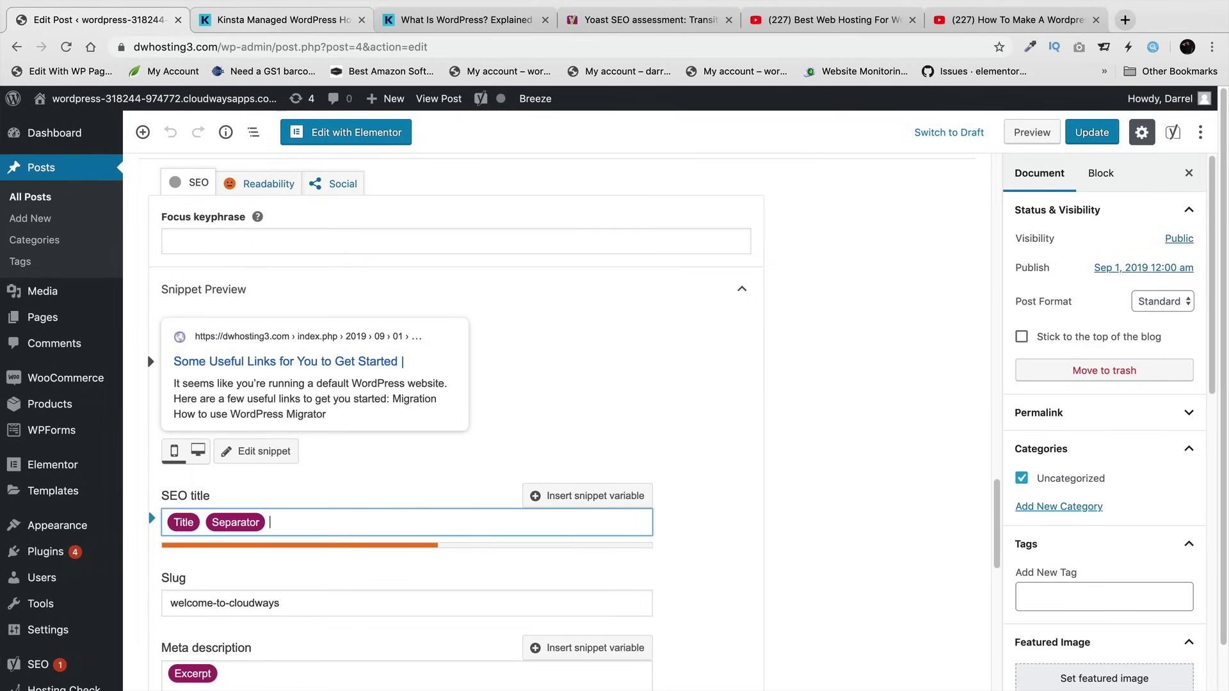
pyautogui.write('Get 80% Tho')
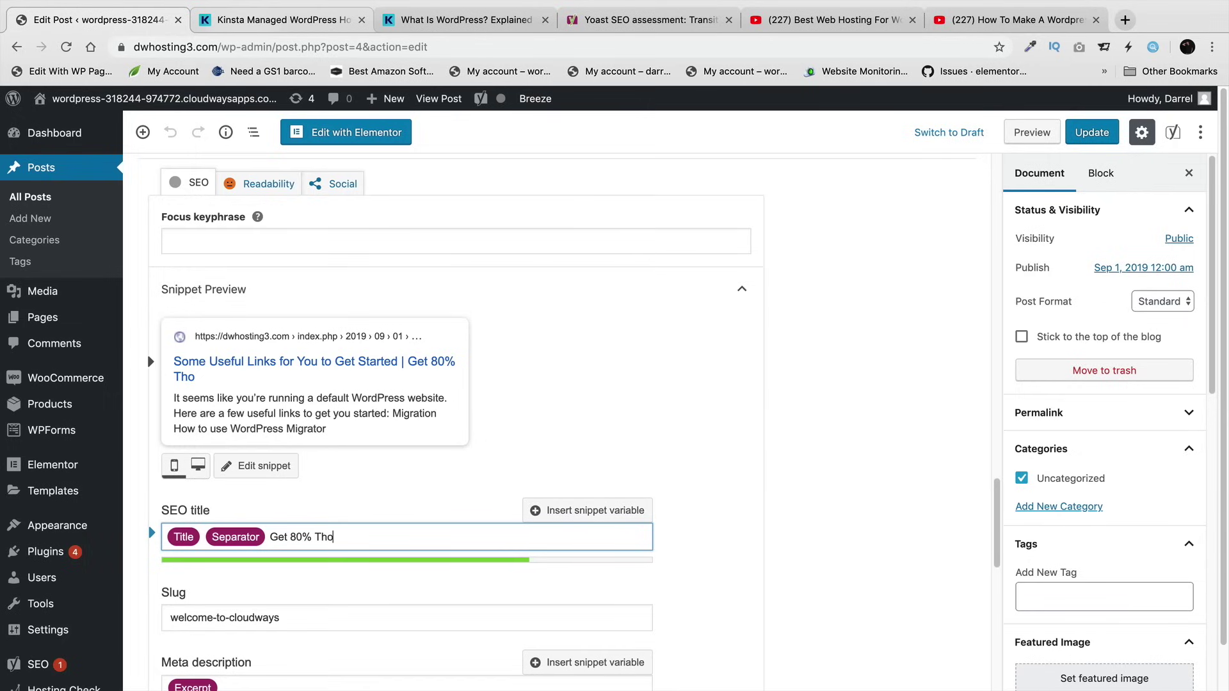
pyautogui.press('BackSpace')
pyautogui.write('rough September!')
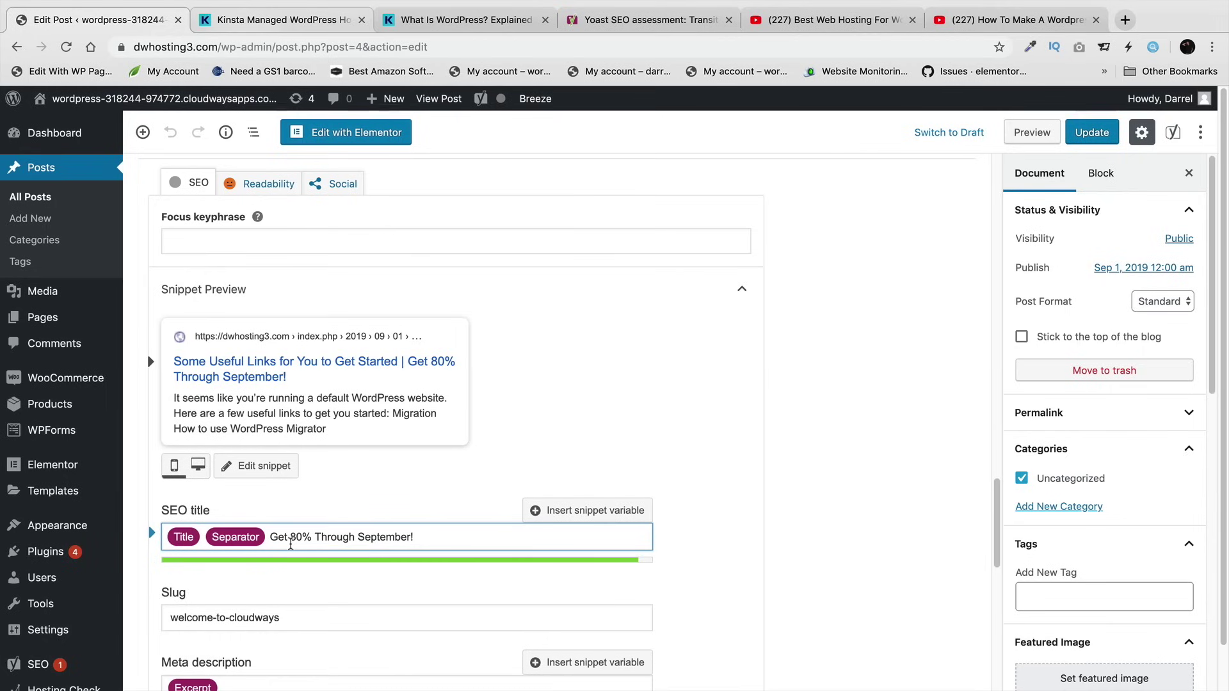
# - Append ". Easy!" after the Excerpt variable in the post's meta description and check the snippet preview
pyautogui.scroll(-5, 291, 544)
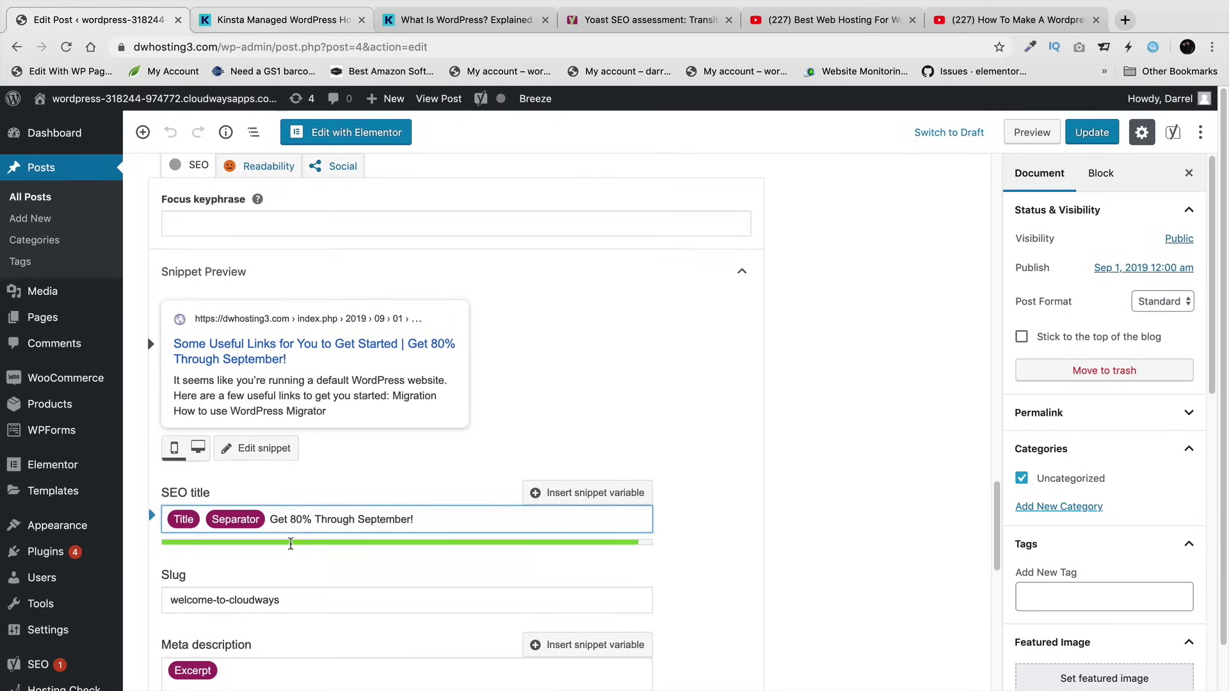
pyautogui.click(295, 461)
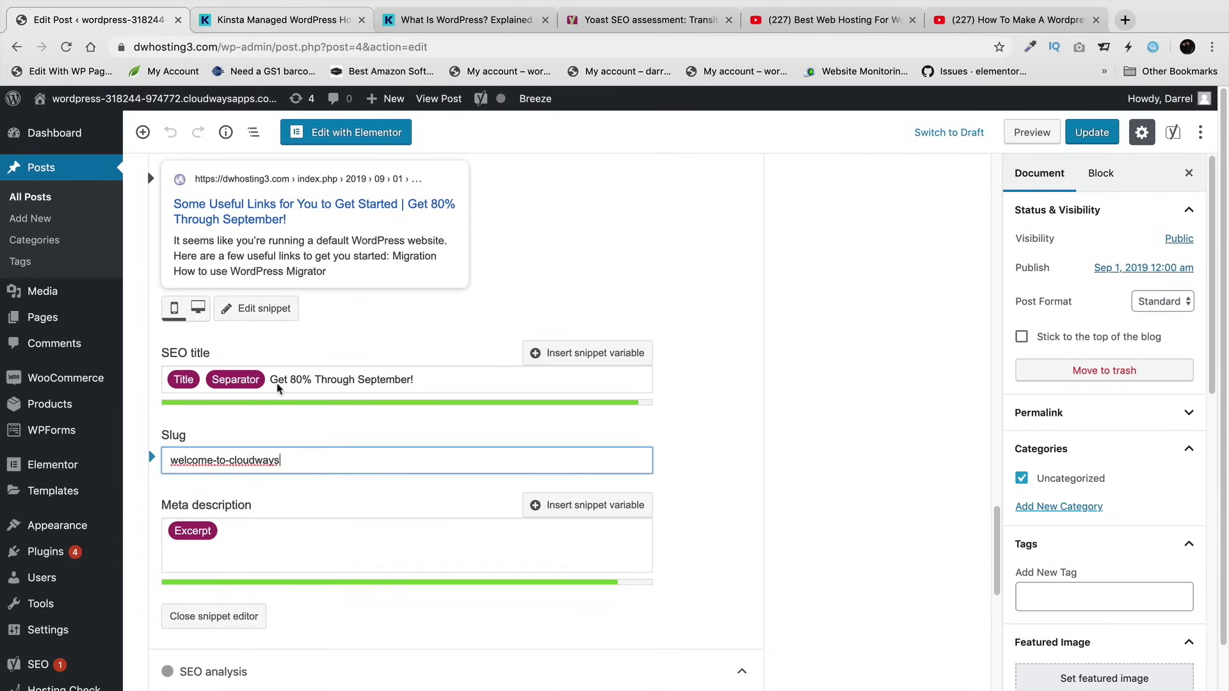
pyautogui.doubleClick(291, 465)
pyautogui.click(276, 533)
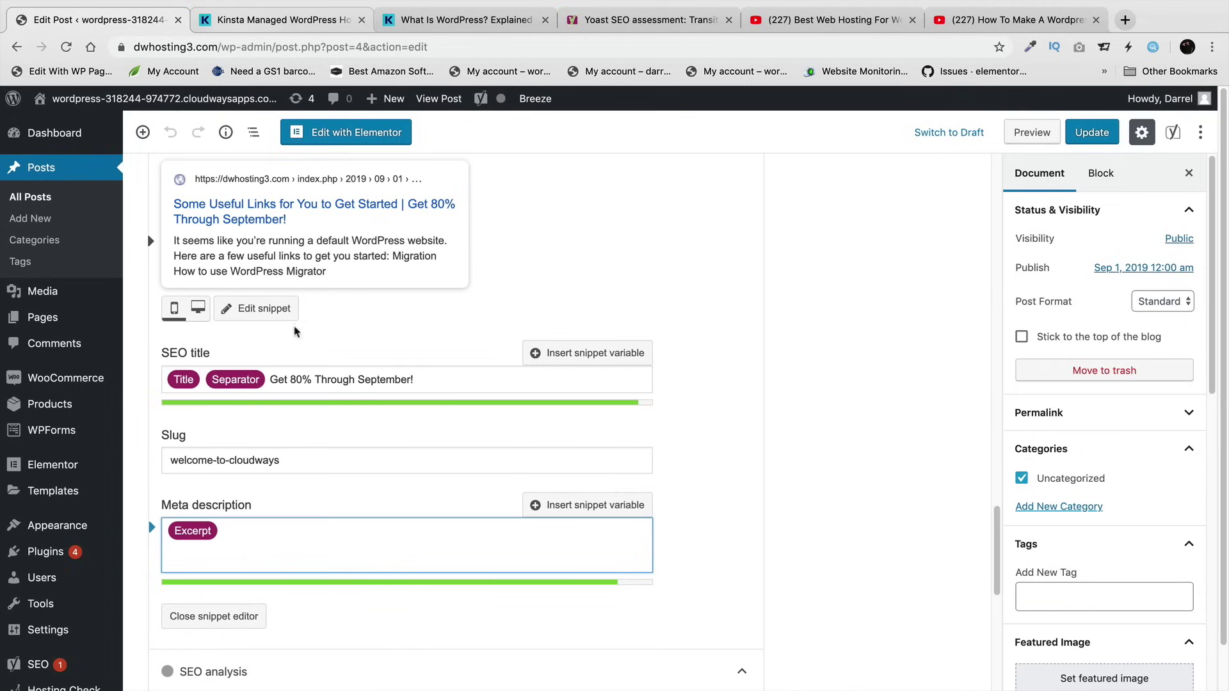
pyautogui.write('b')
pyautogui.press('BackSpace')
pyautogui.write('Easy')
pyautogui.write(' T')
pyautogui.press('BackSpace')
pyautogui.press('BackSpace')
pyautogui.scroll(10, 595, 506)
pyautogui.scroll(-8, 608, 518)
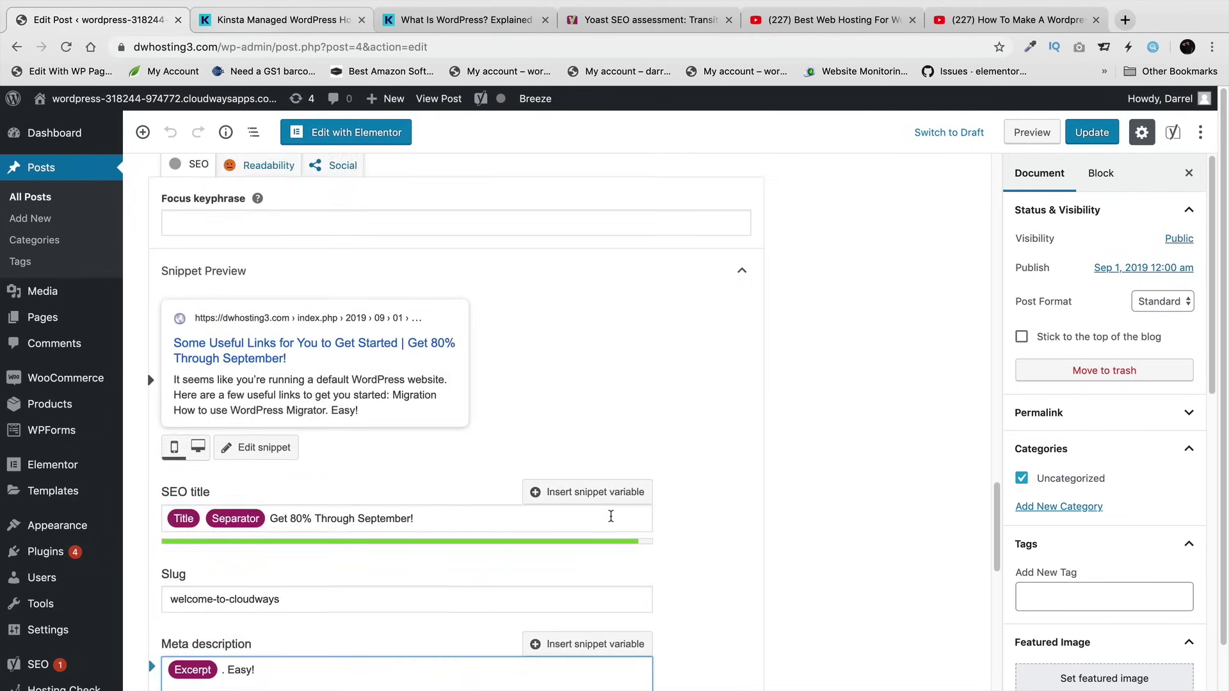
pyautogui.scroll(-1, 611, 516)
pyautogui.scroll(-1, 453, 449)
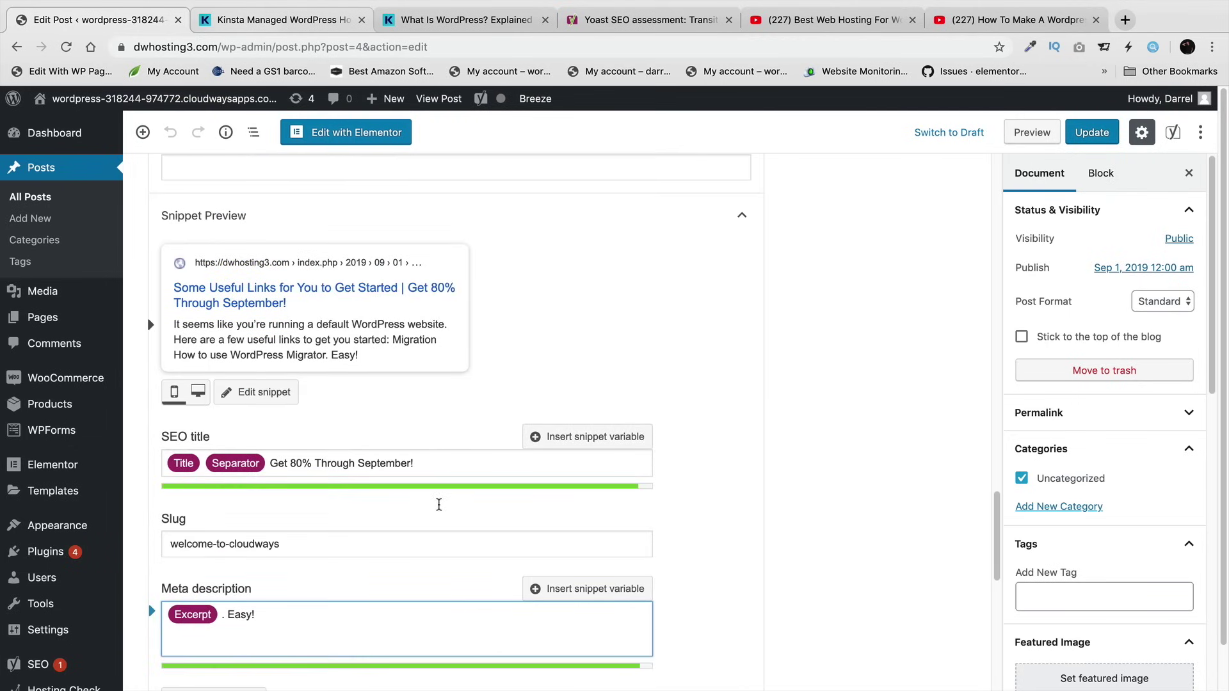
# - Review the post's readability results and its Facebook title, description and image options in the social settings
pyautogui.scroll(5, 324, 470)
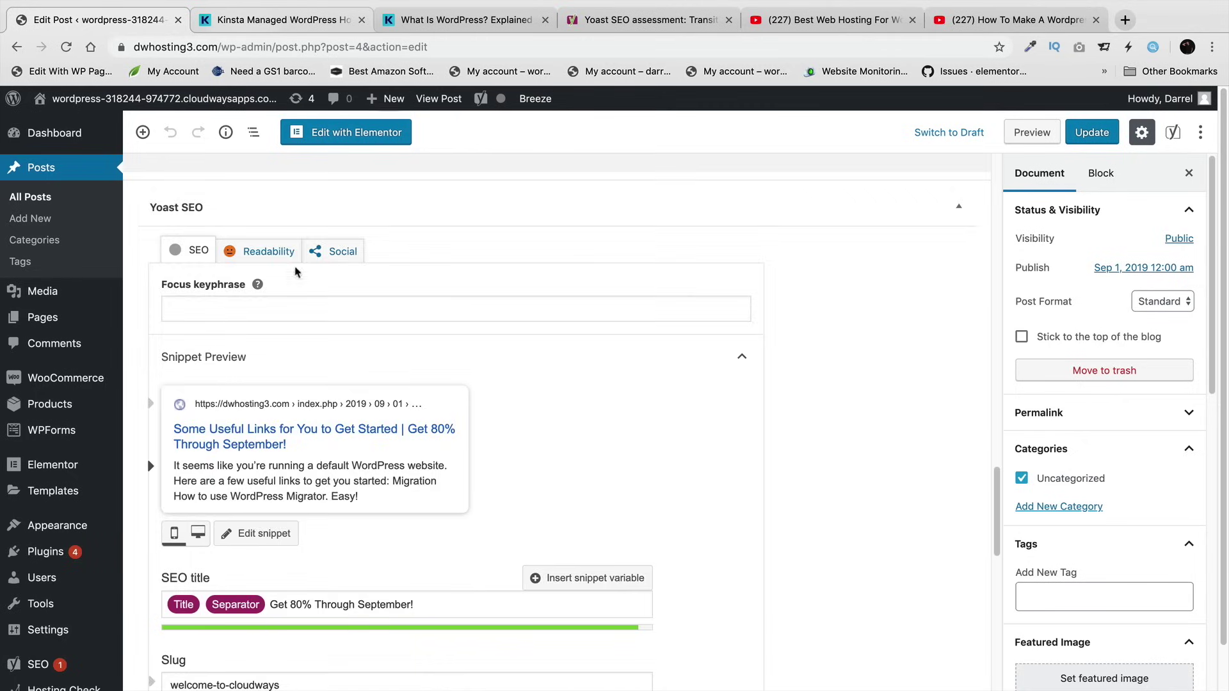
pyautogui.click(280, 255)
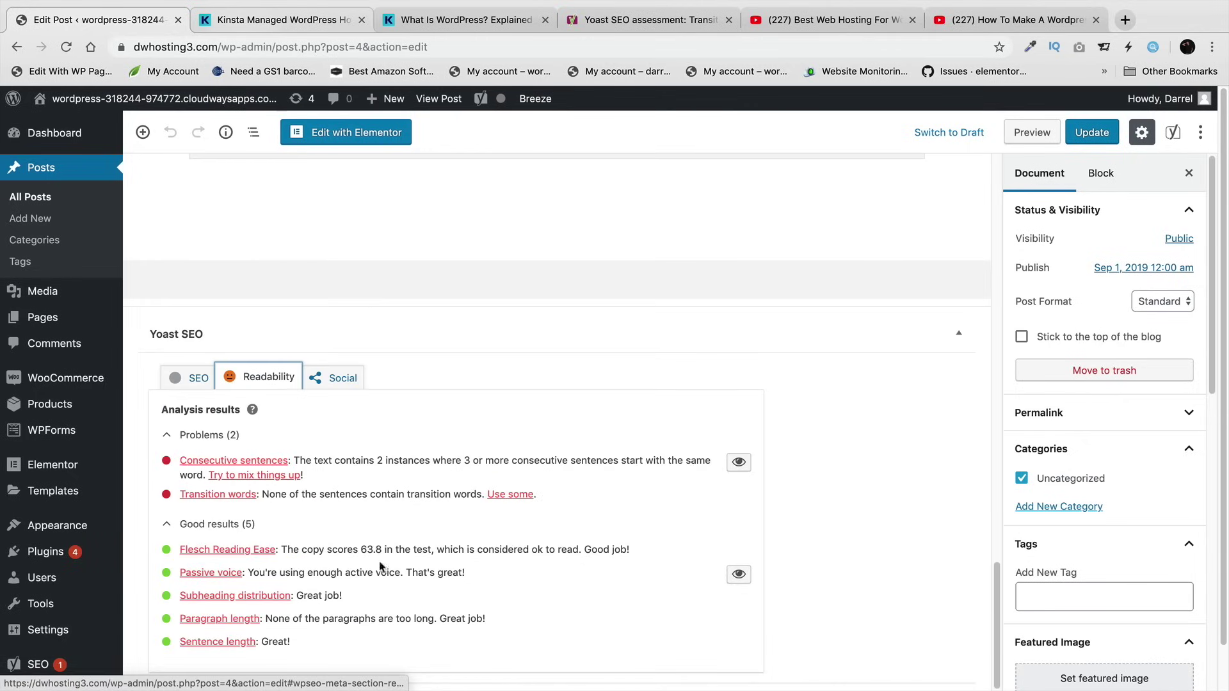
pyautogui.click(338, 378)
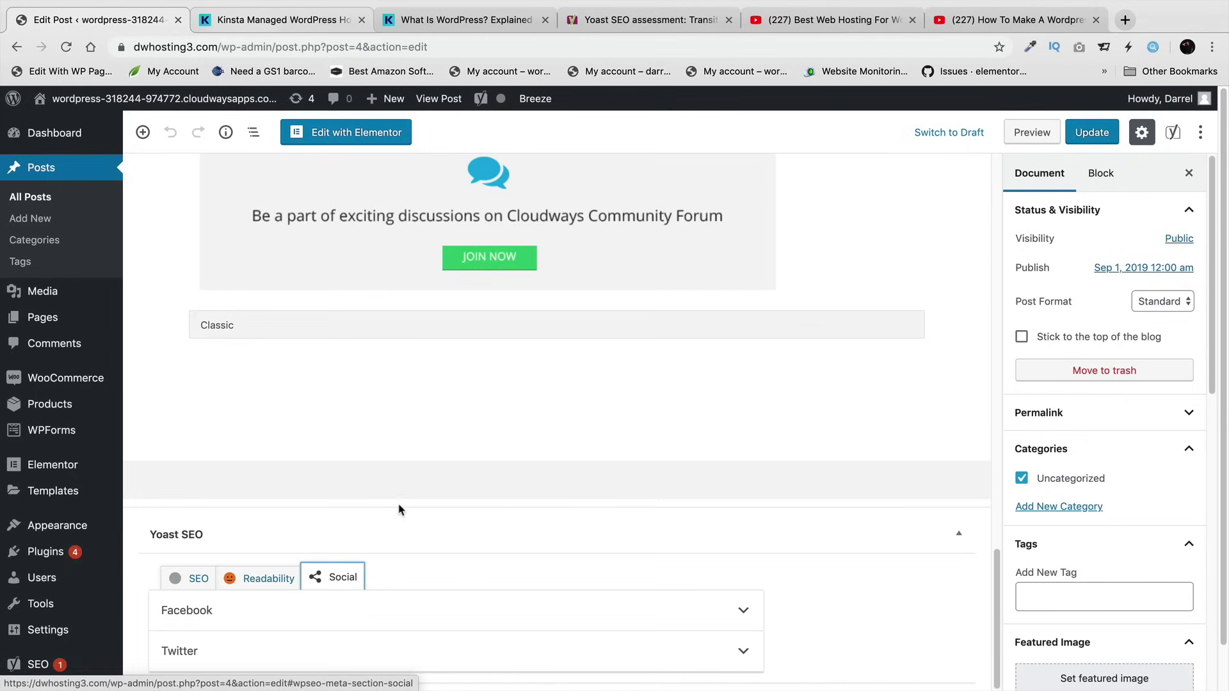
pyautogui.click(529, 611)
pyautogui.scroll(-6, 551, 591)
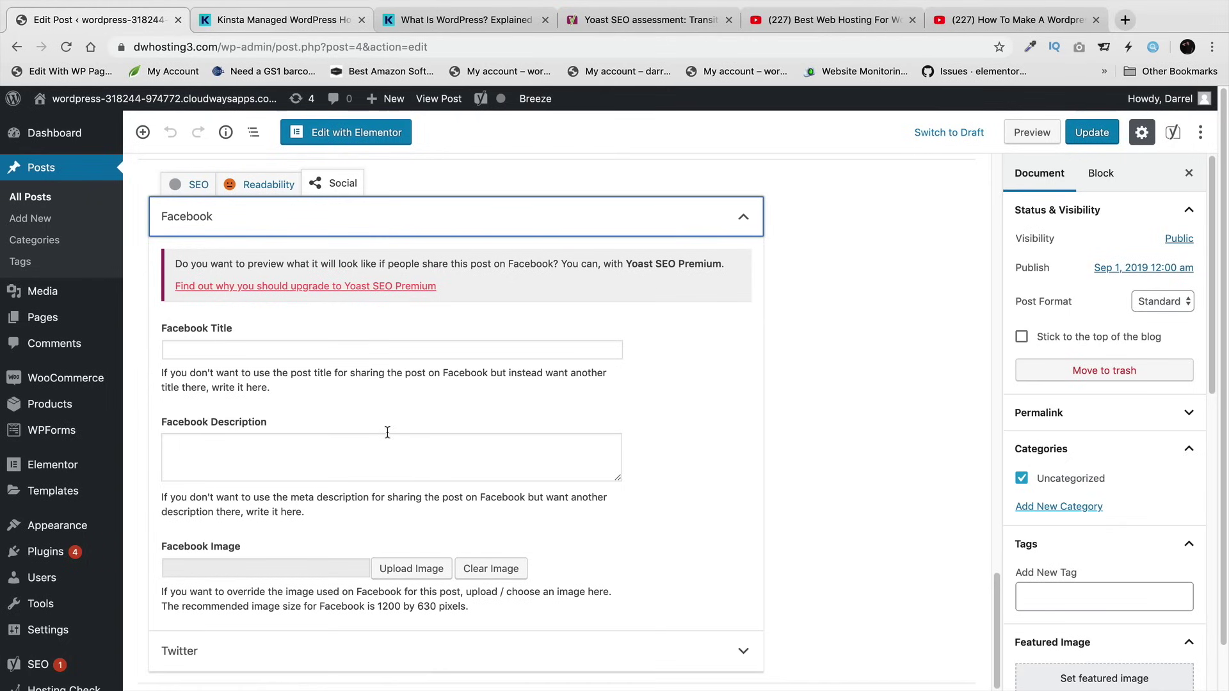
pyautogui.scroll(15, 359, 416)
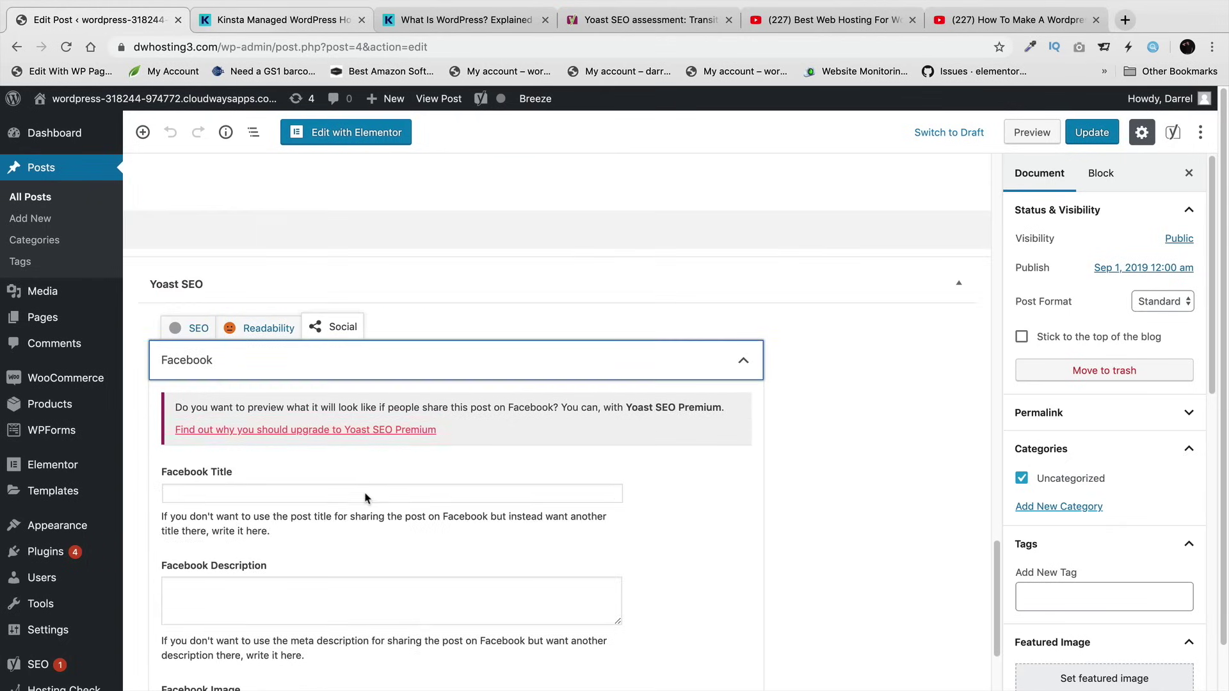
pyautogui.scroll(5, 400, 565)
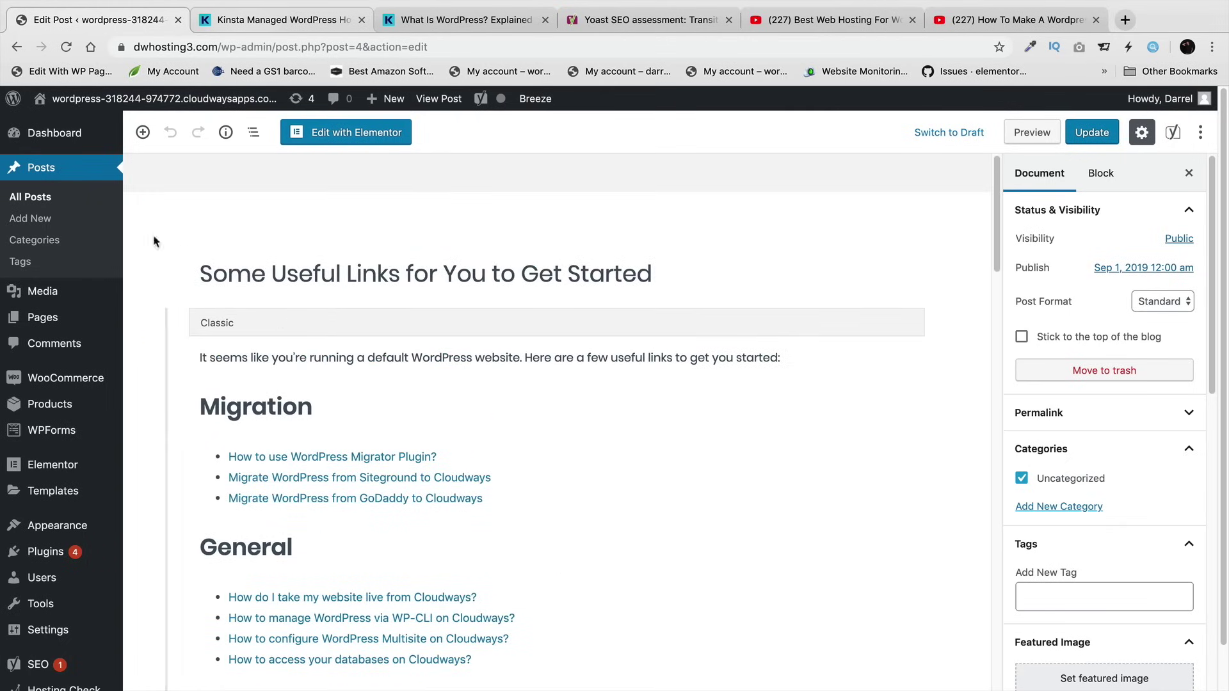
# - Create a new post titled "dfgdfg" with the paragraph text "dfgdfgdfgdfgdfgg"
pyautogui.click(29, 199)
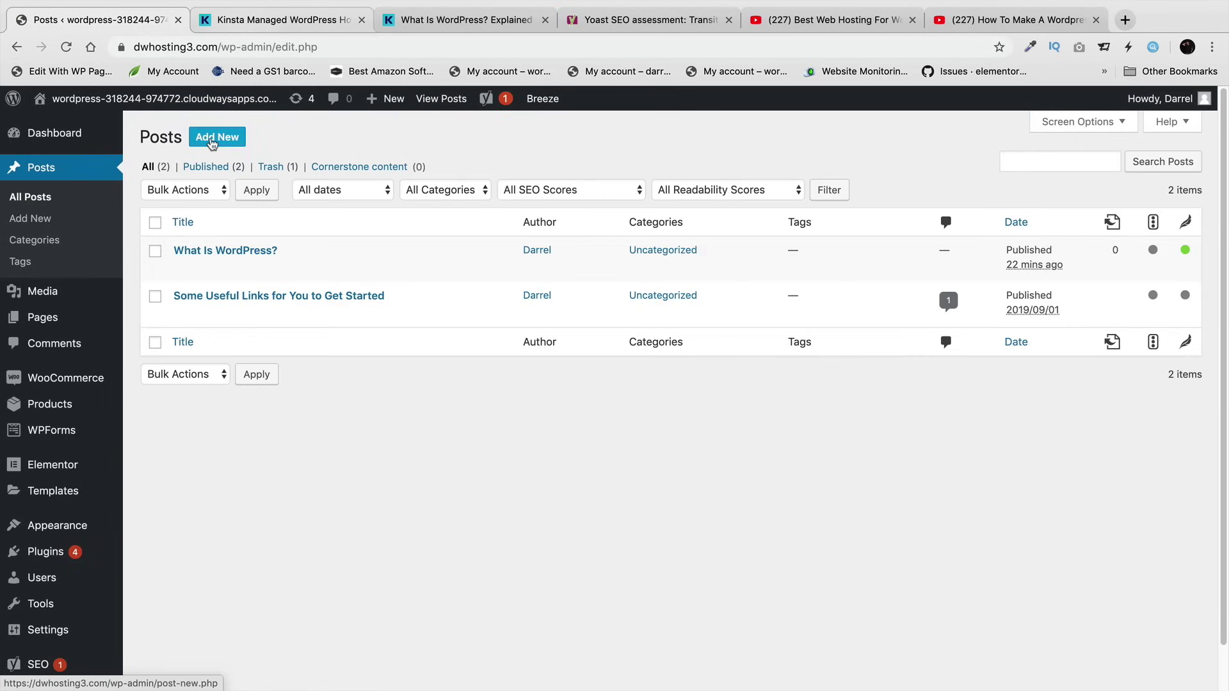
pyautogui.click(212, 141)
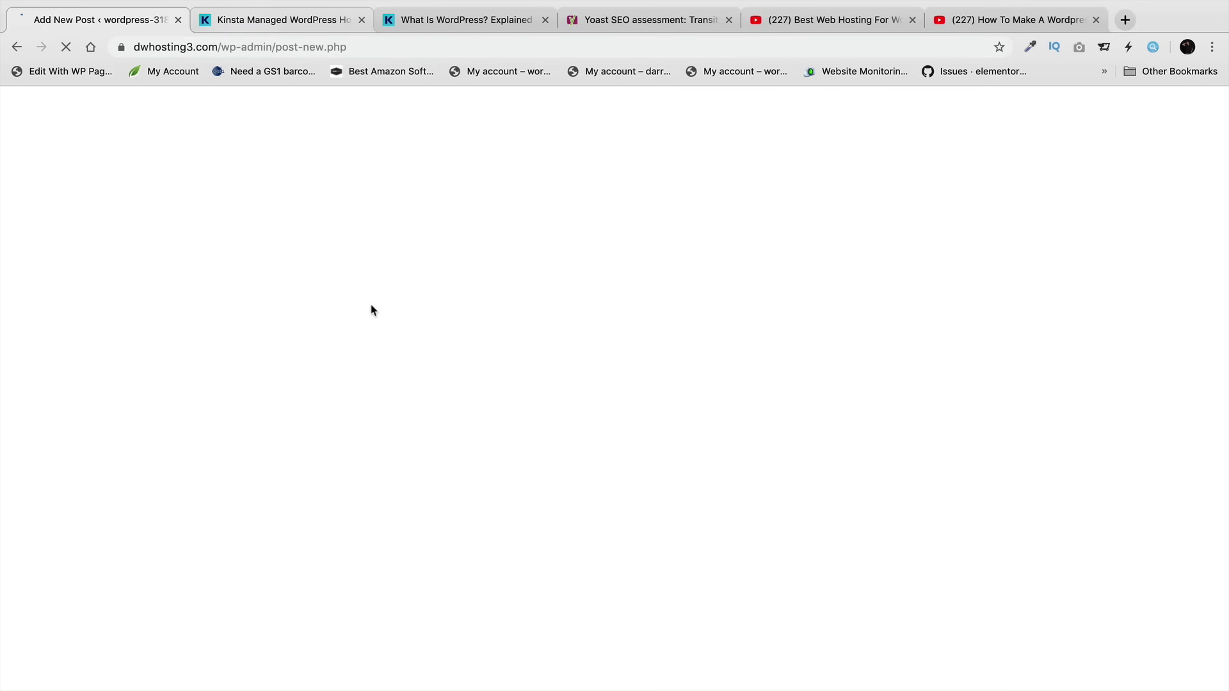
pyautogui.write('dfgdfg')
pyautogui.press('Return')
pyautogui.write('dfgdfgdf')
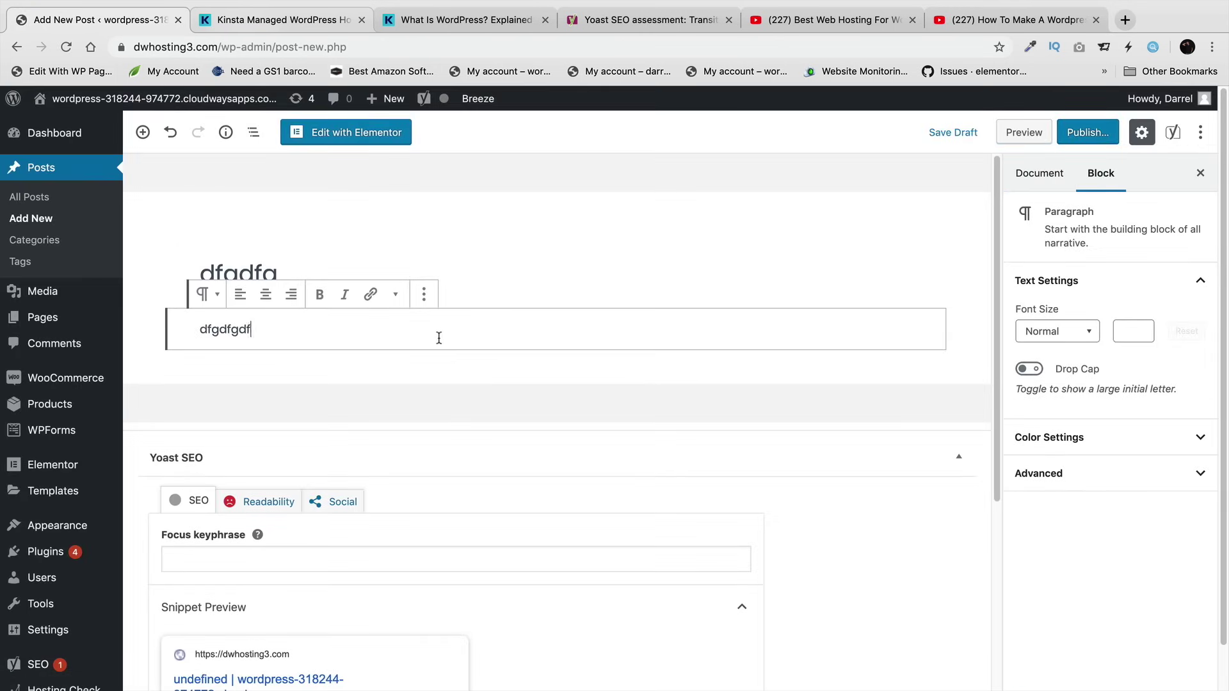
pyautogui.write('gdfgdfgg')
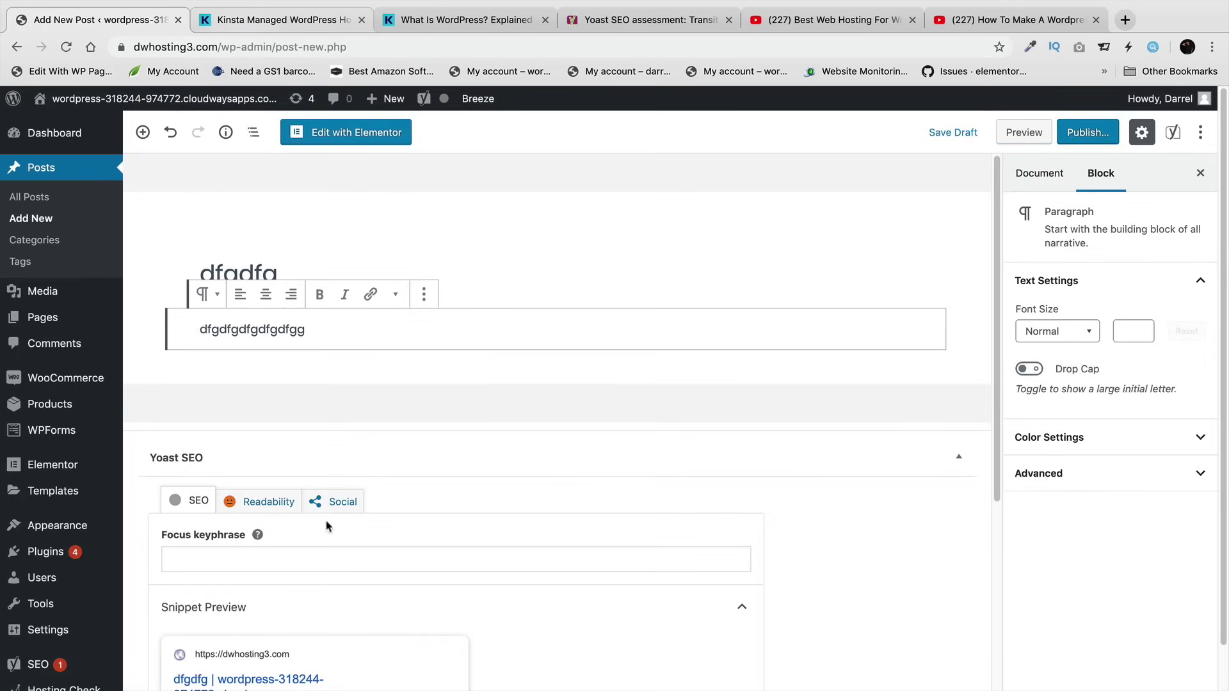
# - Examine the new post's snippet preview and the problems and improvements in its SEO analysis
pyautogui.scroll(-5, 324, 500)
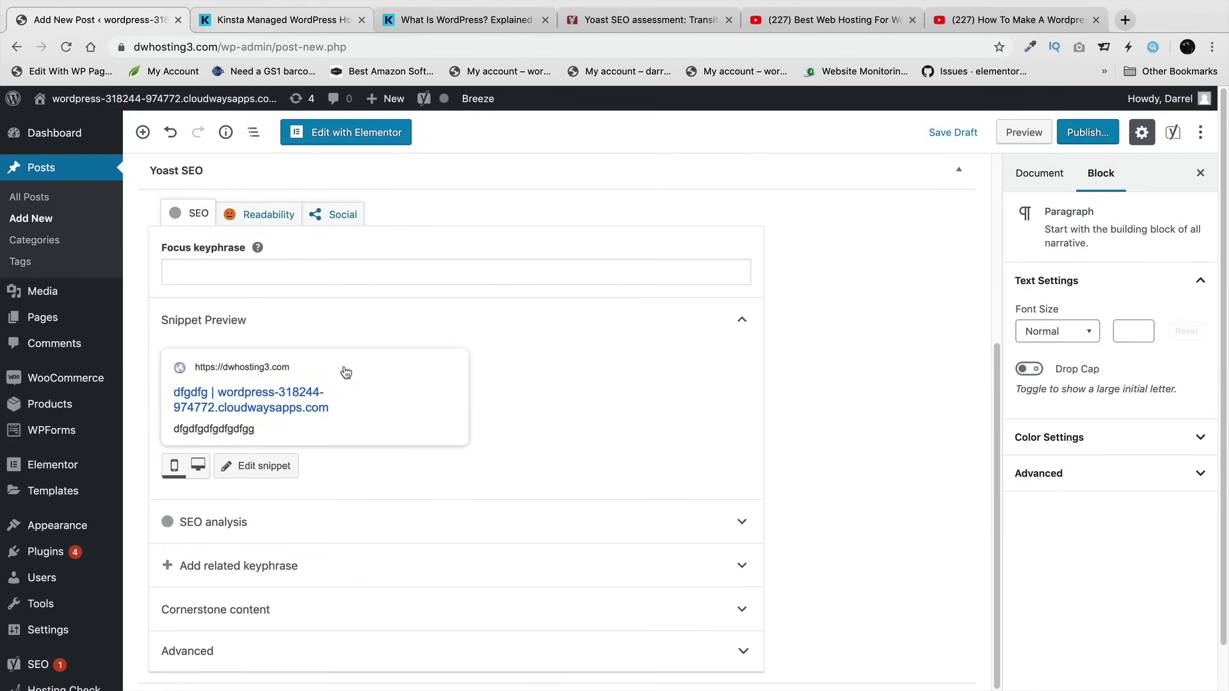
pyautogui.click(724, 527)
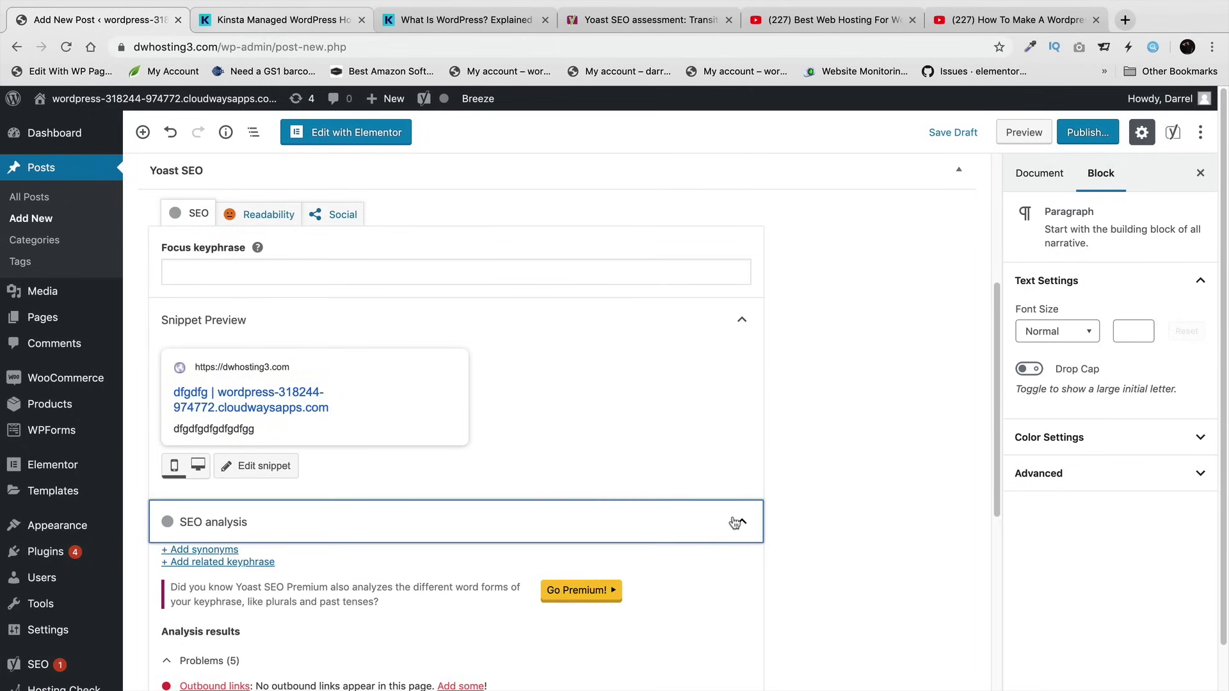
pyautogui.scroll(-2, 709, 514)
pyautogui.scroll(-2, 708, 512)
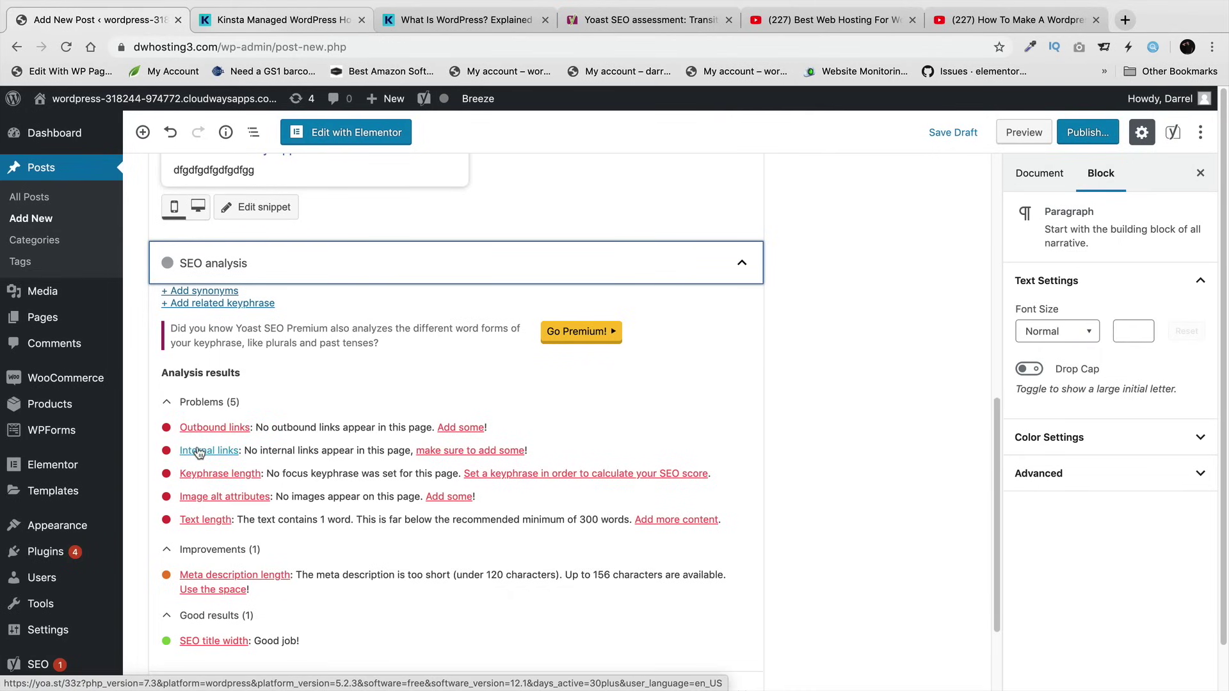
# - Link the paragraph text "dfgdfgdfgdfgdfgg" to the internal page dwhosting3.com/about and check the updated SEO analysis
pyautogui.scroll(8, 199, 453)
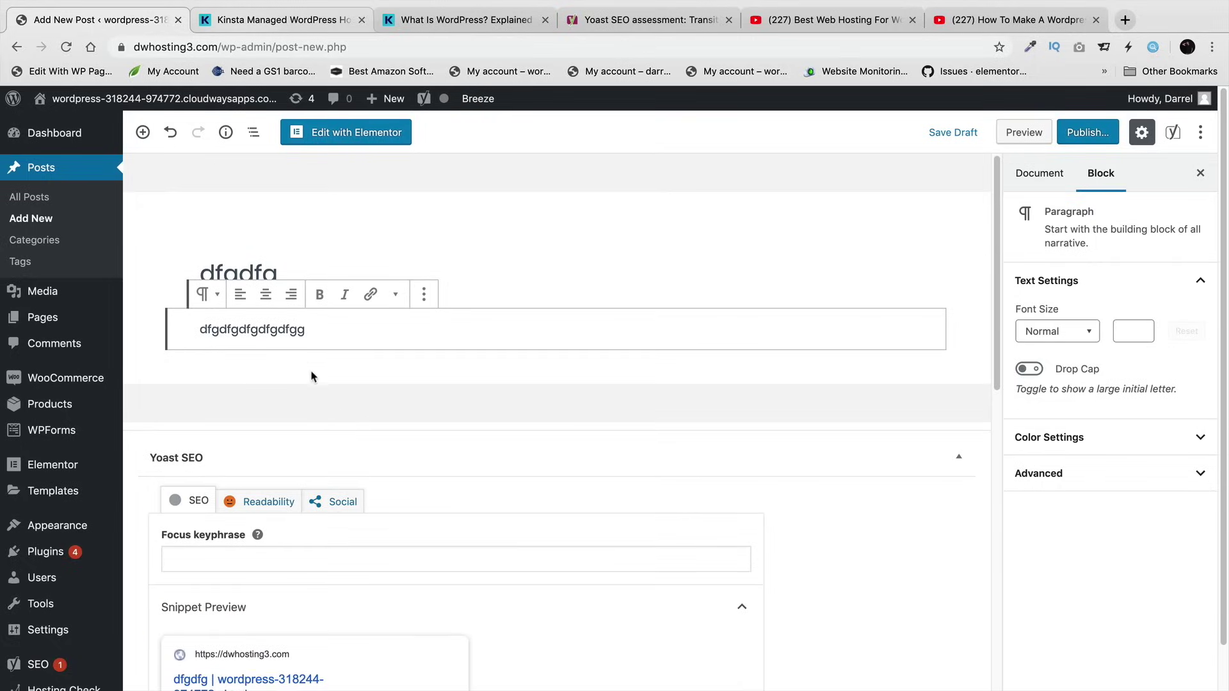
pyautogui.doubleClick(287, 330)
pyautogui.click(370, 294)
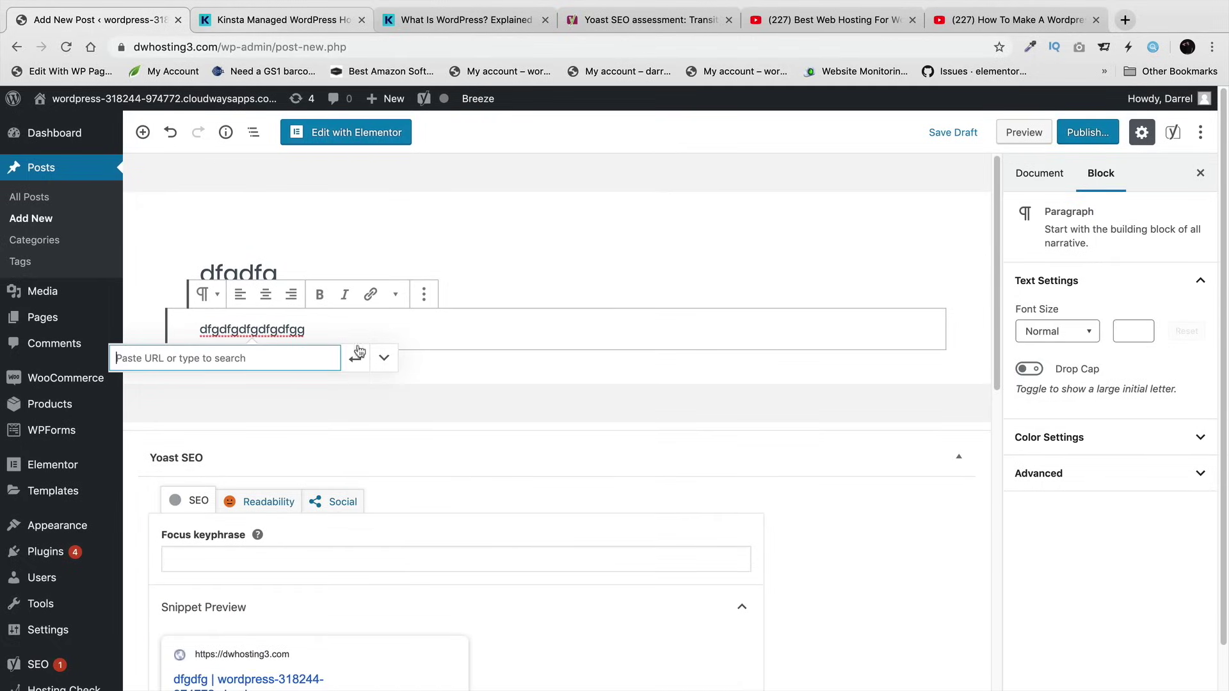
pyautogui.write('dwho')
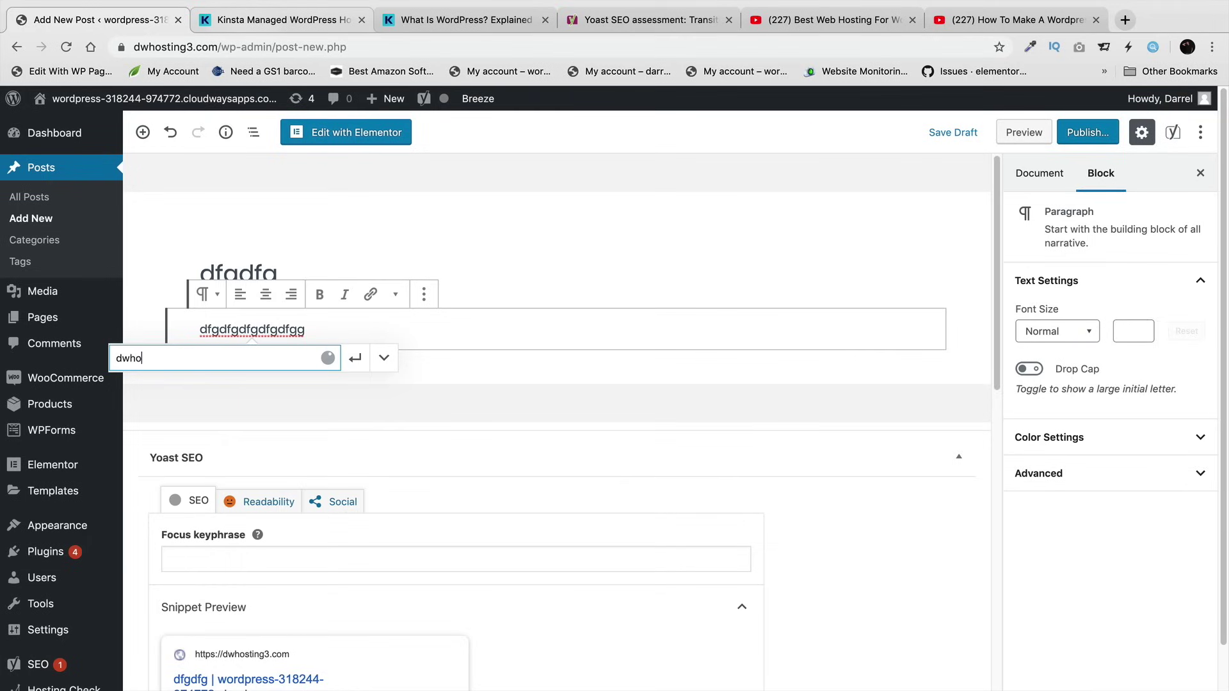
pyautogui.write('sting3.com')
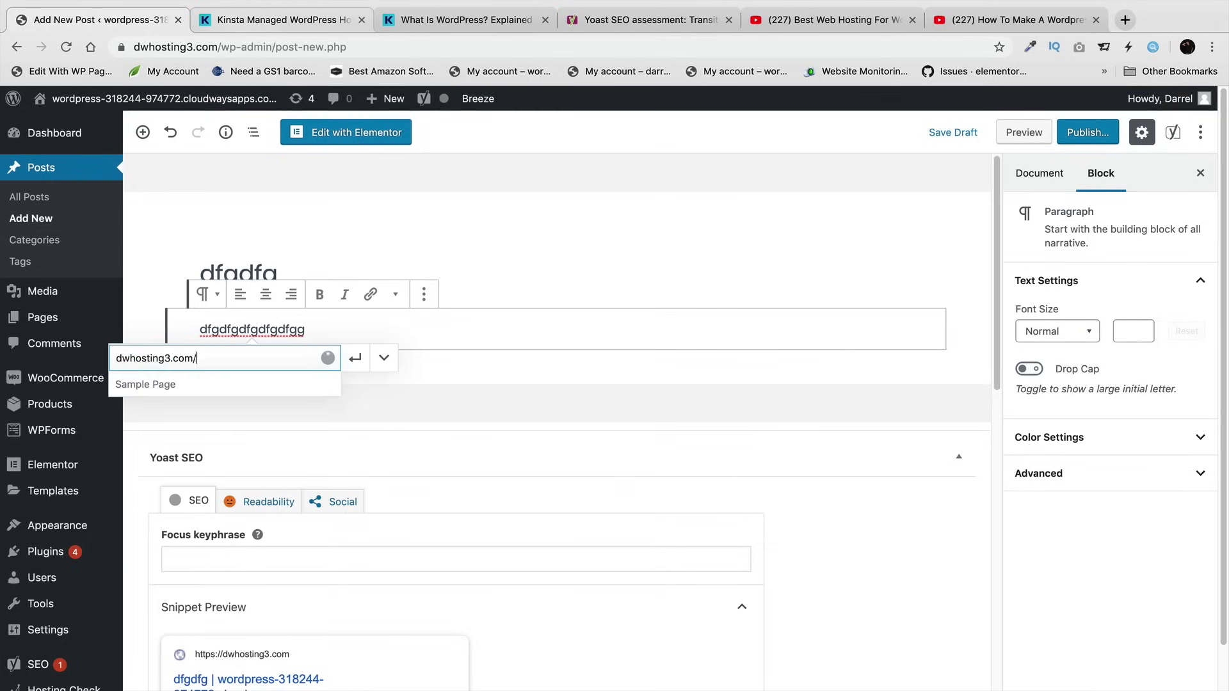
pyautogui.write('/')
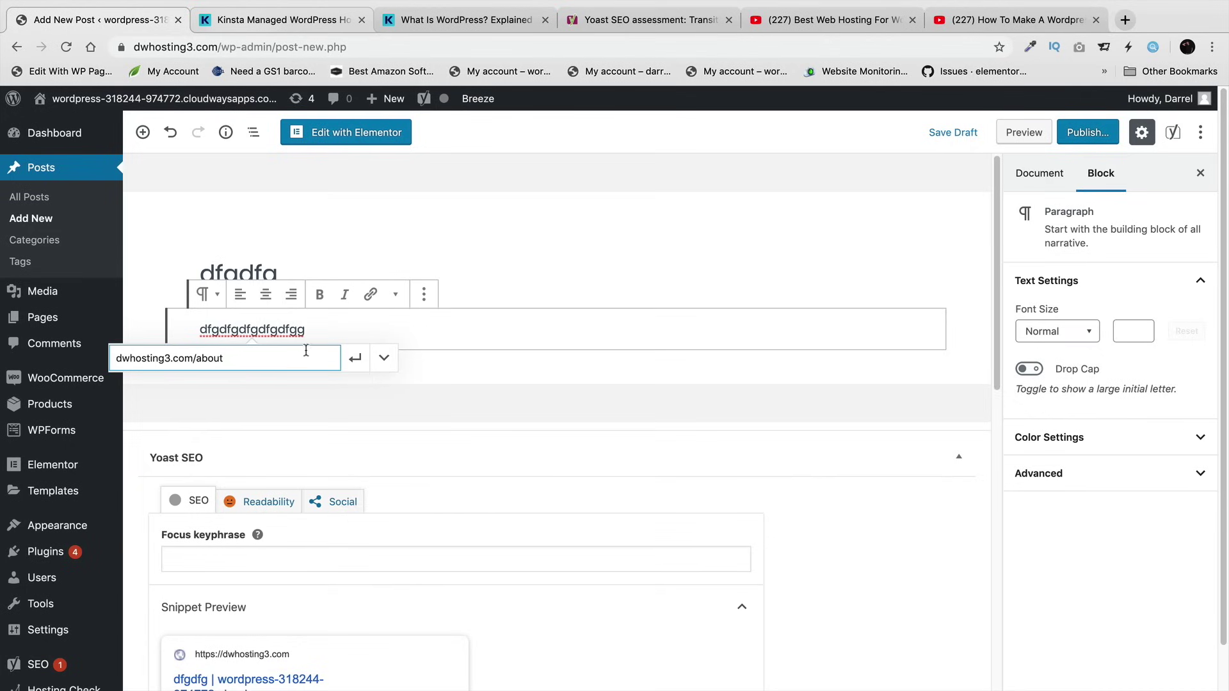
pyautogui.click(354, 358)
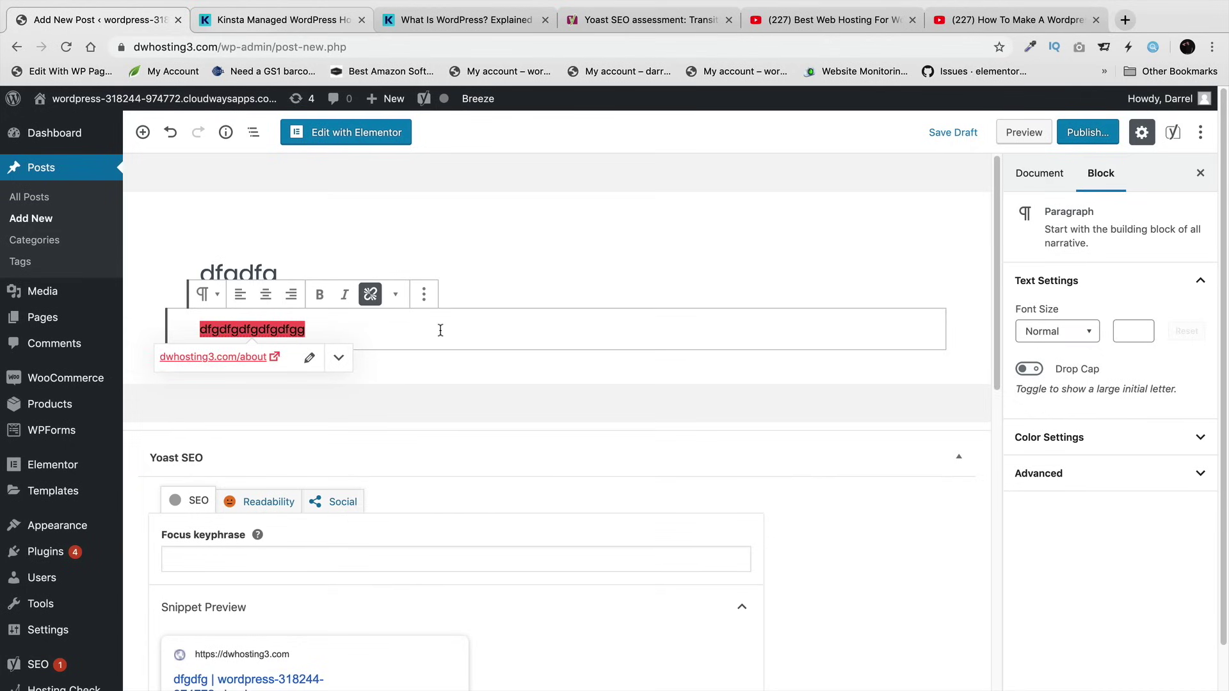
pyautogui.scroll(-10, 477, 383)
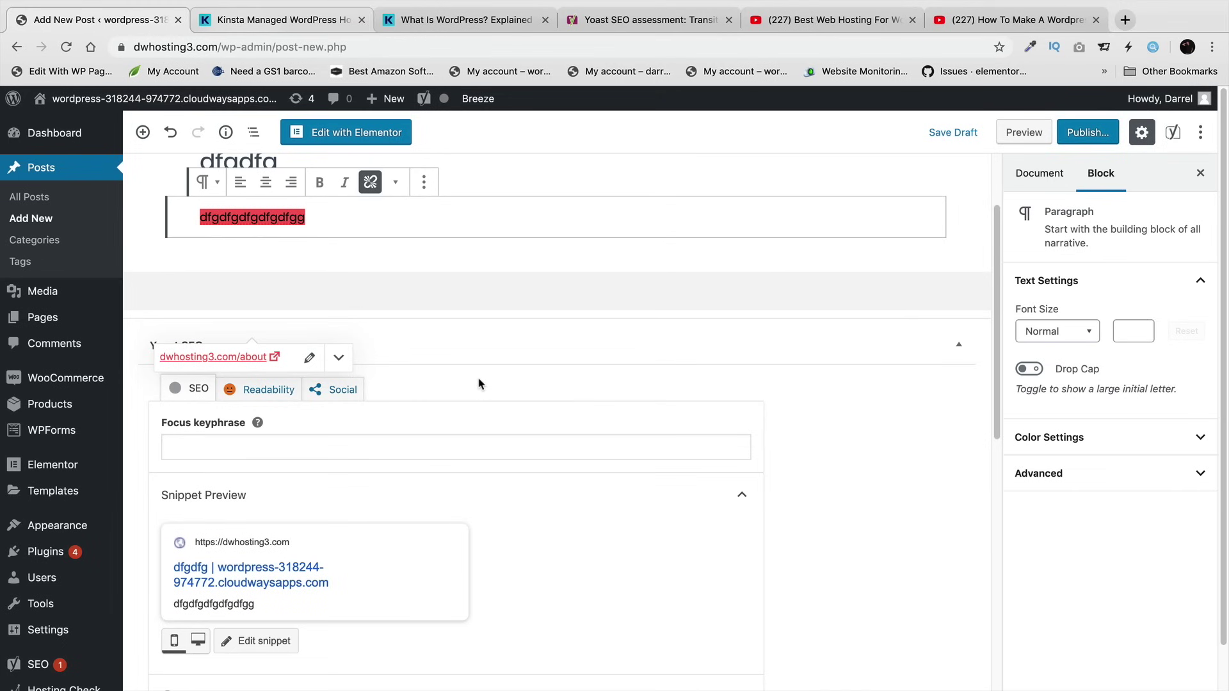
pyautogui.scroll(-2, 471, 386)
pyautogui.scroll(2, 259, 385)
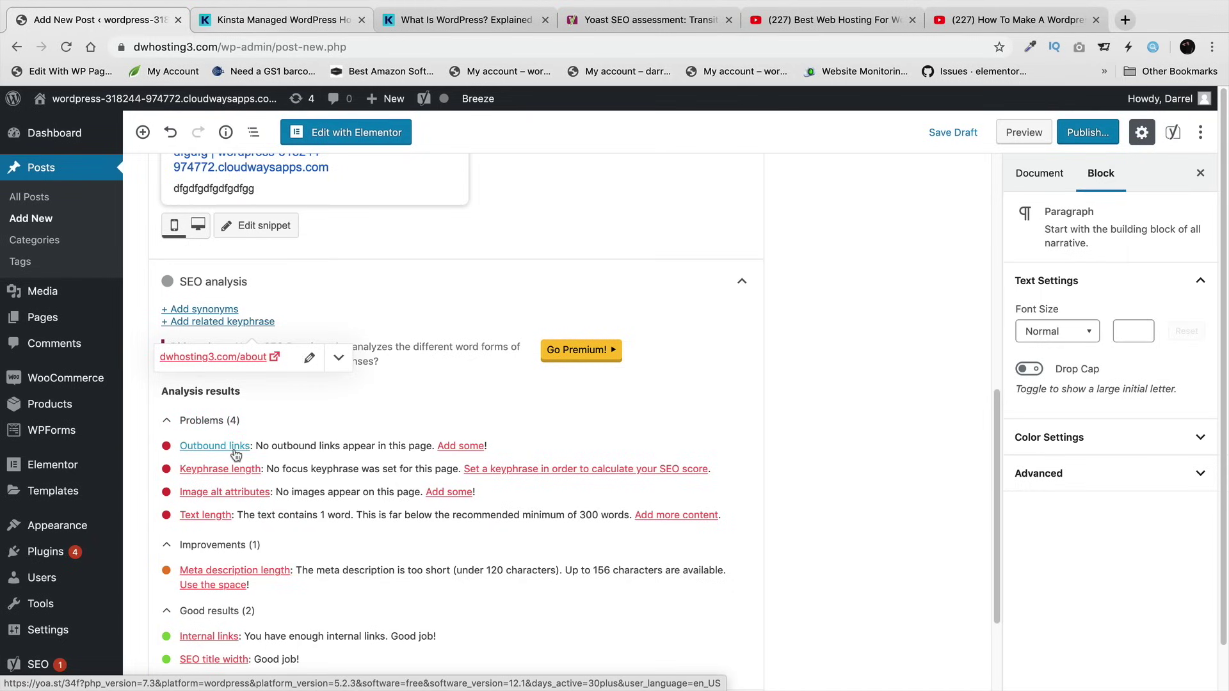
# - Append ". jasidjasidji" after the linked word in the post's paragraph
pyautogui.scroll(10, 275, 442)
pyautogui.click(413, 279)
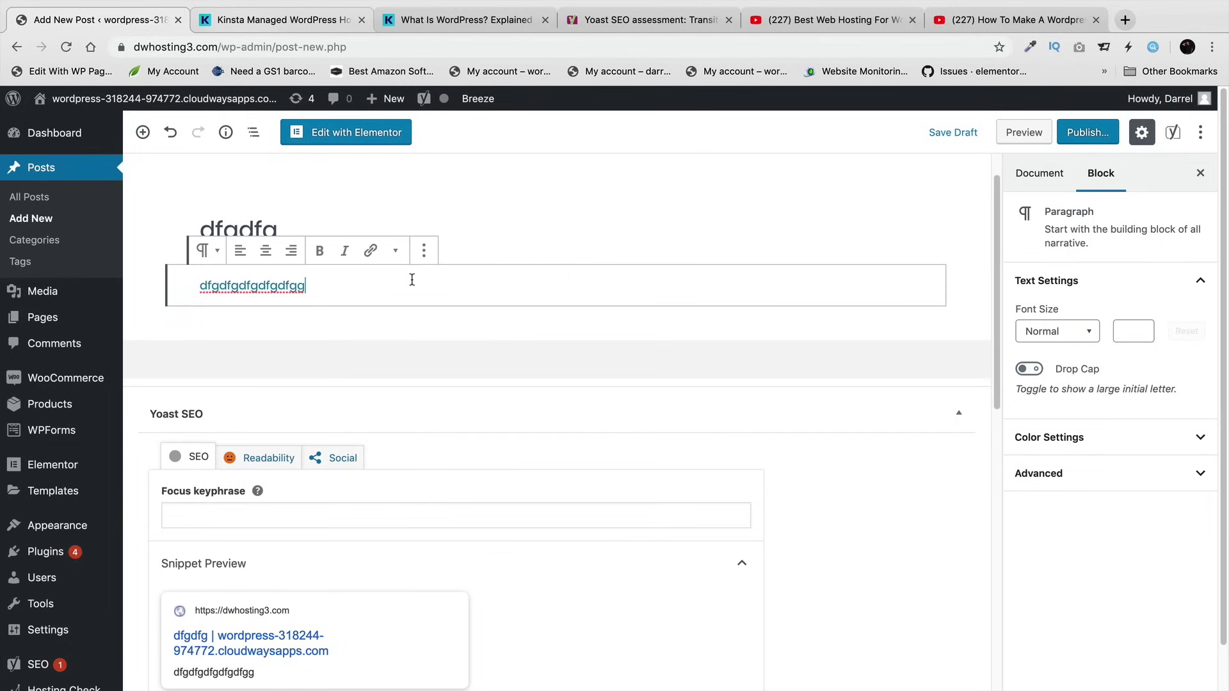
pyautogui.write('. jasidjasidji')
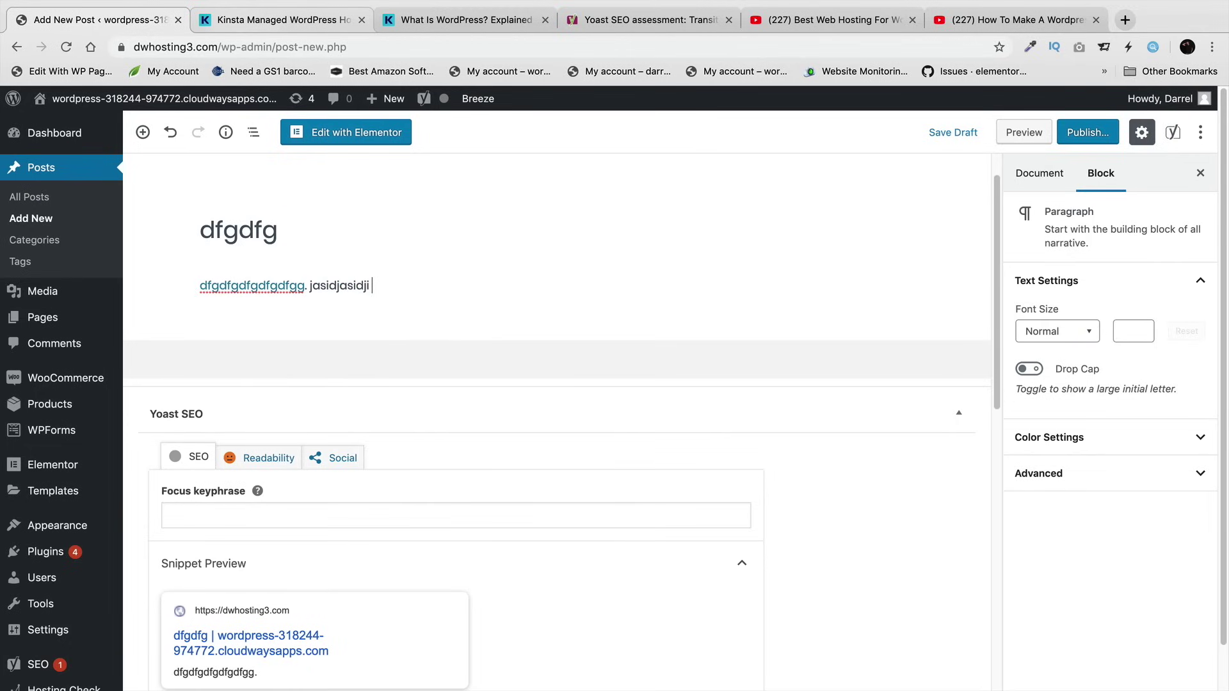
# - Link only the word "jasidjasidji" to the author's external website and check the outbound links result in the SEO analysis
pyautogui.tripleClick(343, 286)
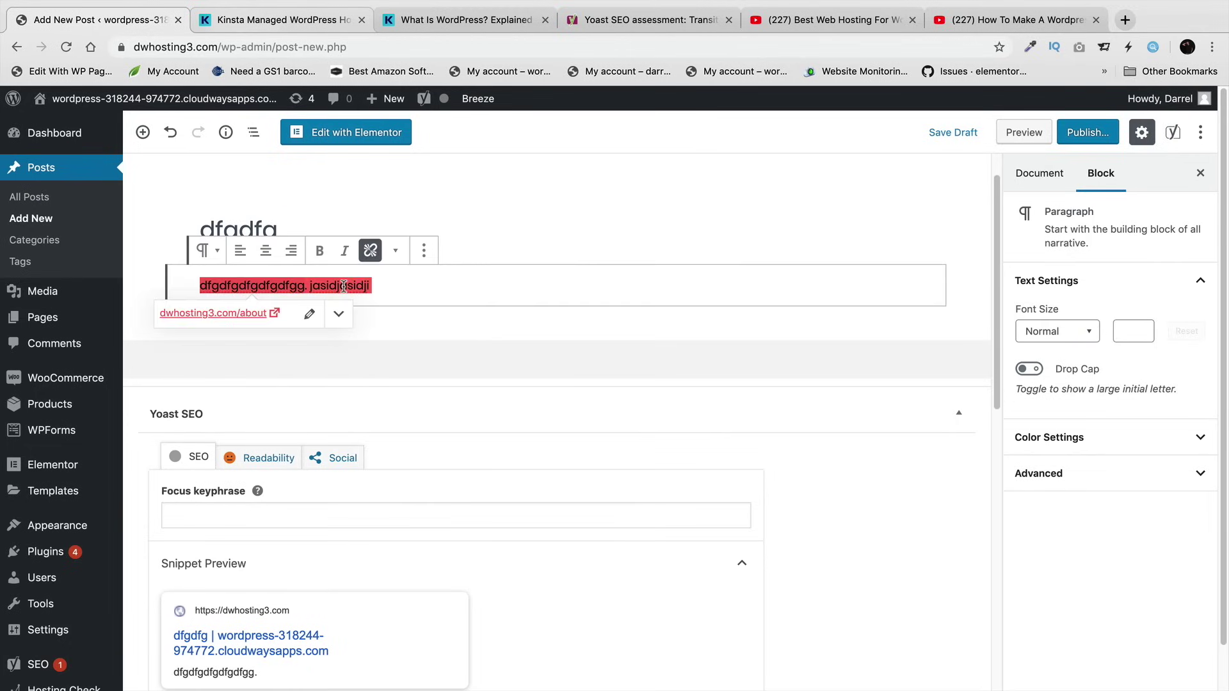
pyautogui.tripleClick(357, 285)
pyautogui.click(359, 285)
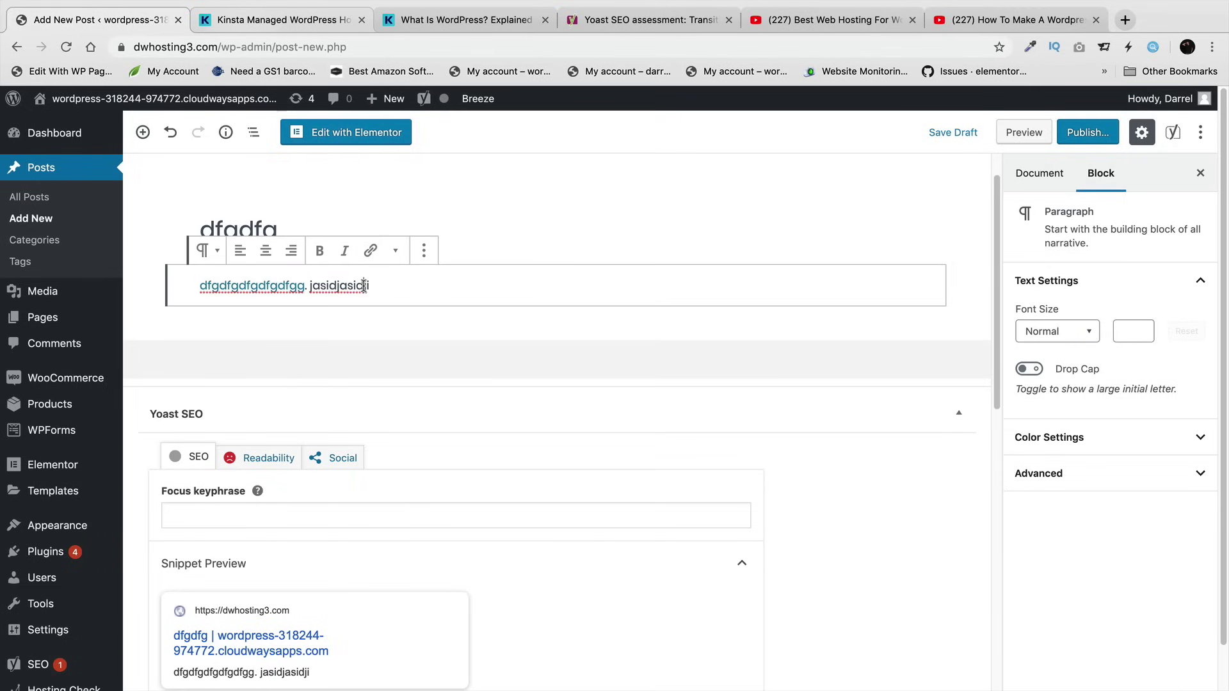
pyautogui.doubleClick(359, 285)
pyautogui.click(371, 250)
pyautogui.click(371, 251)
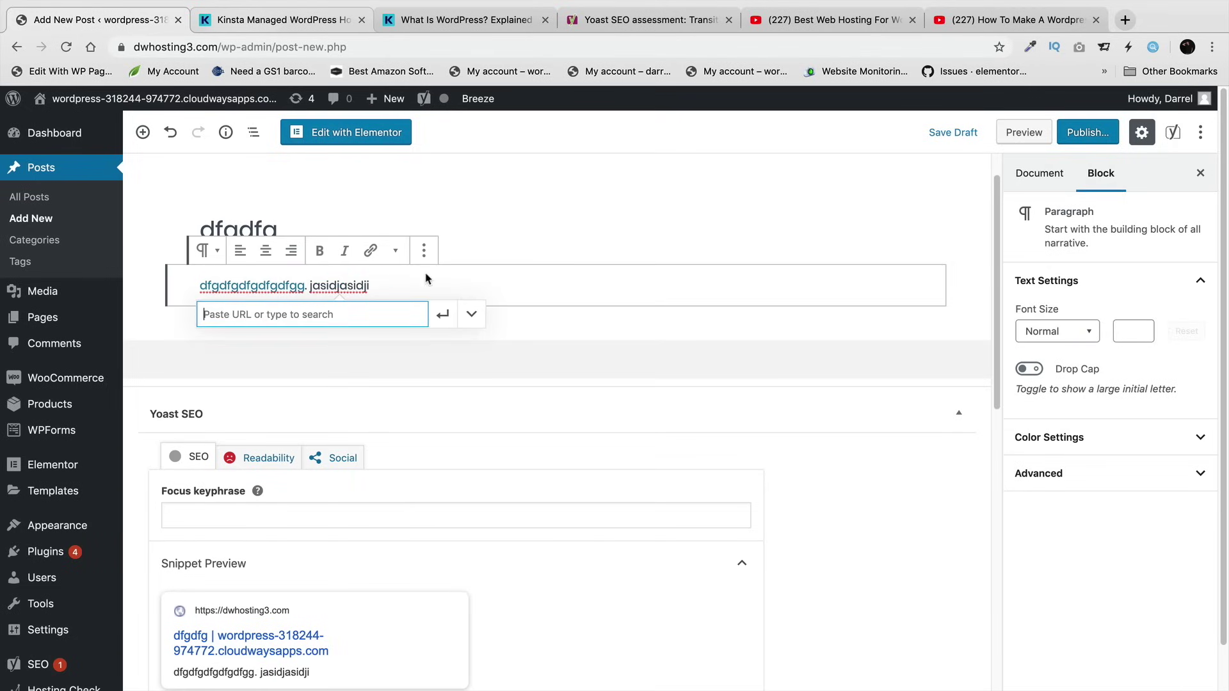
pyautogui.write('www.darrelwilson')
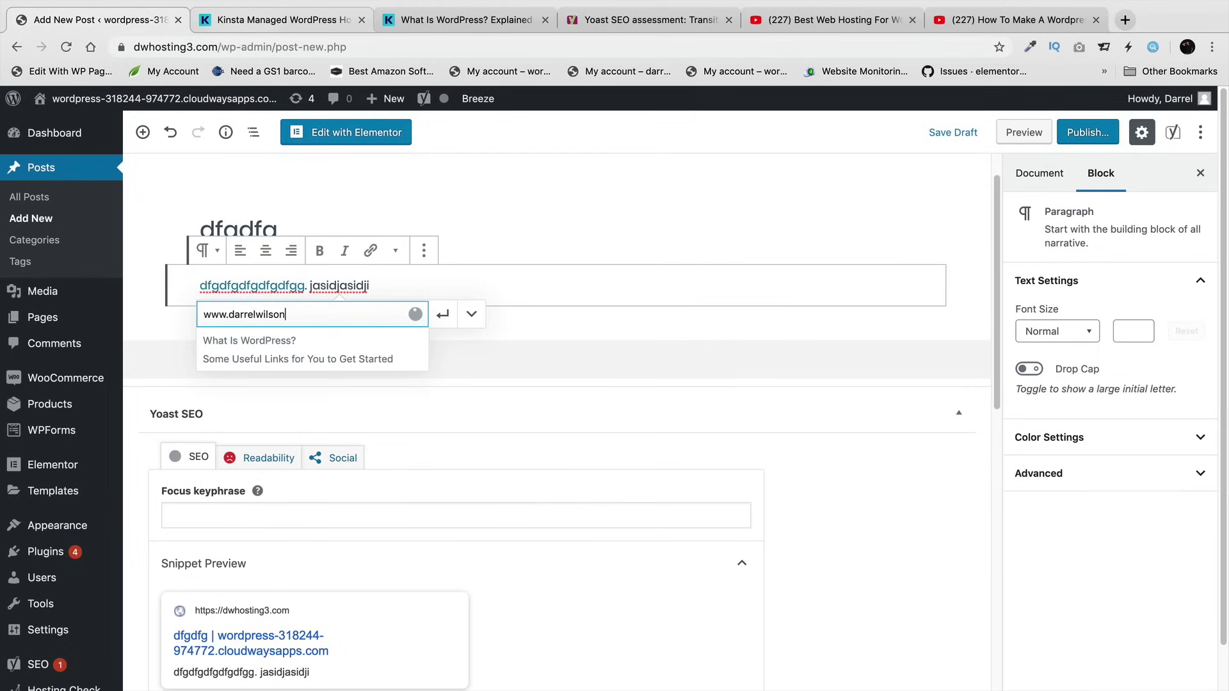
pyautogui.write('.com')
pyautogui.click(442, 314)
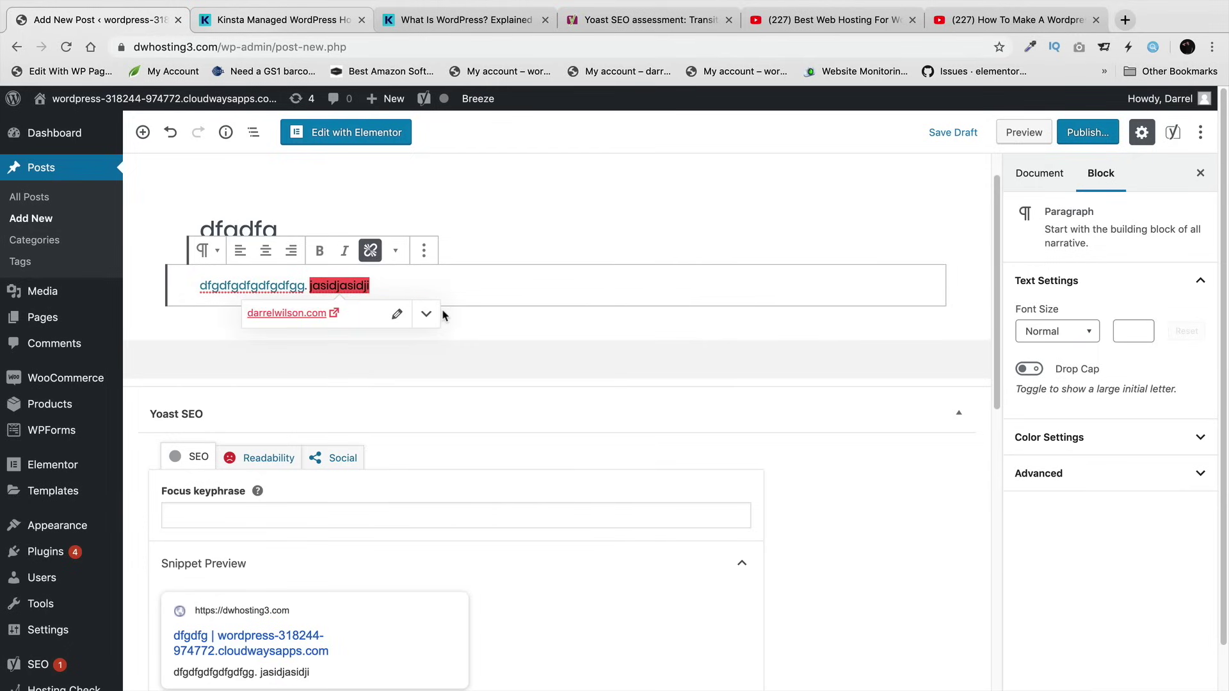
pyautogui.click(487, 289)
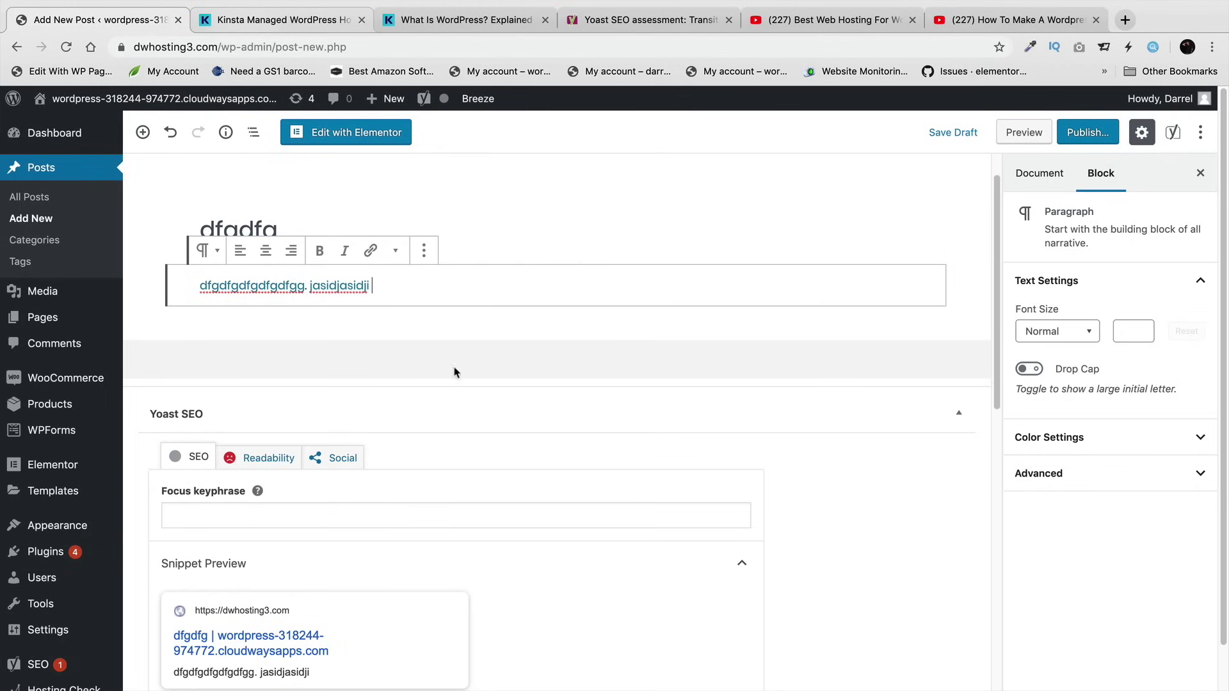
pyautogui.scroll(-8, 454, 372)
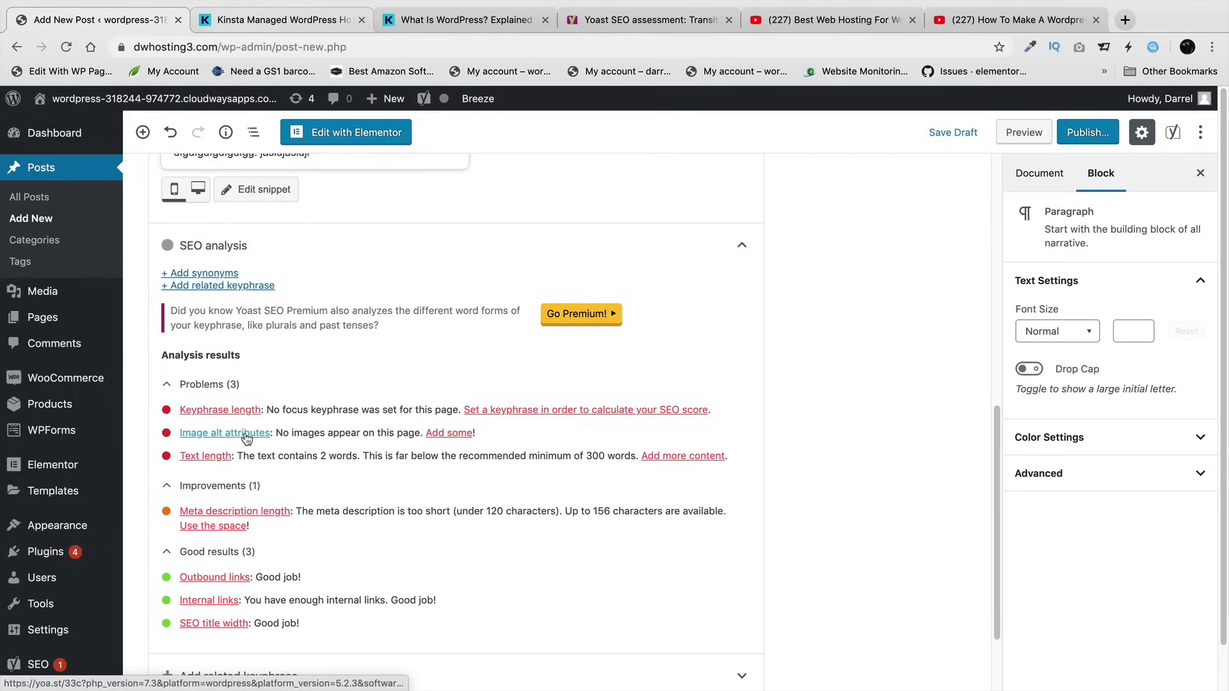
# - Insert an image block below the paragraph using the "We print what you want!" picture from the media library
pyautogui.scroll(10, 246, 438)
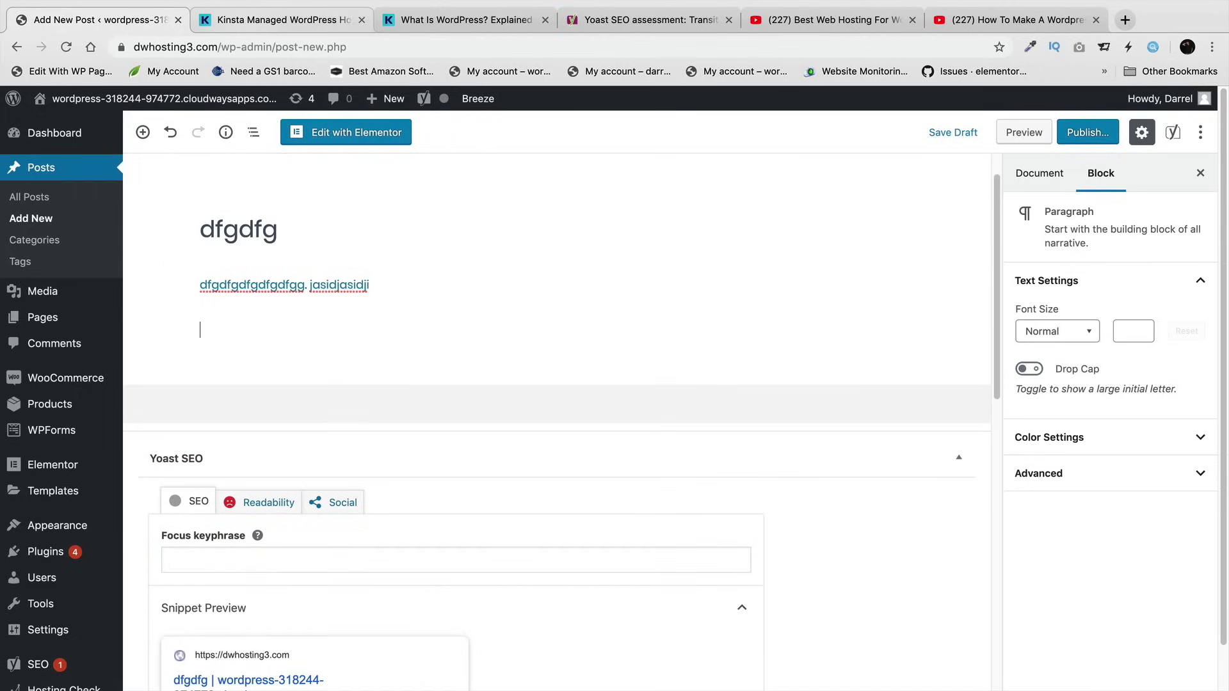
pyautogui.click(143, 131)
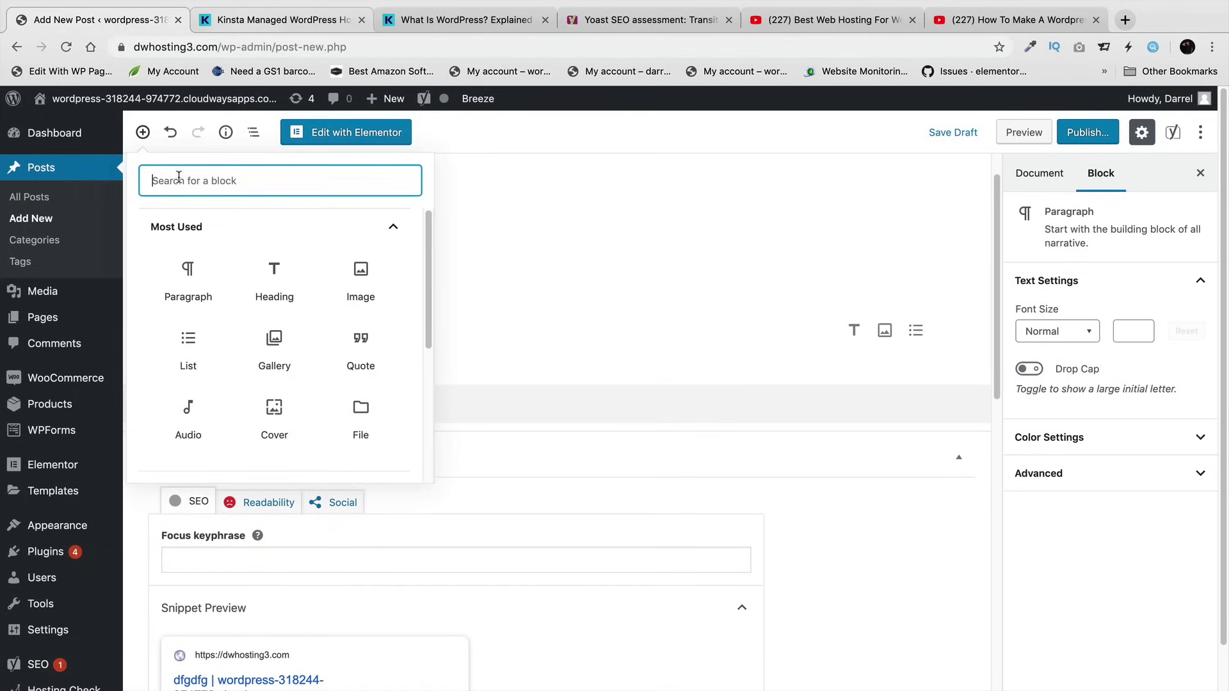
pyautogui.click(353, 277)
pyautogui.click(507, 411)
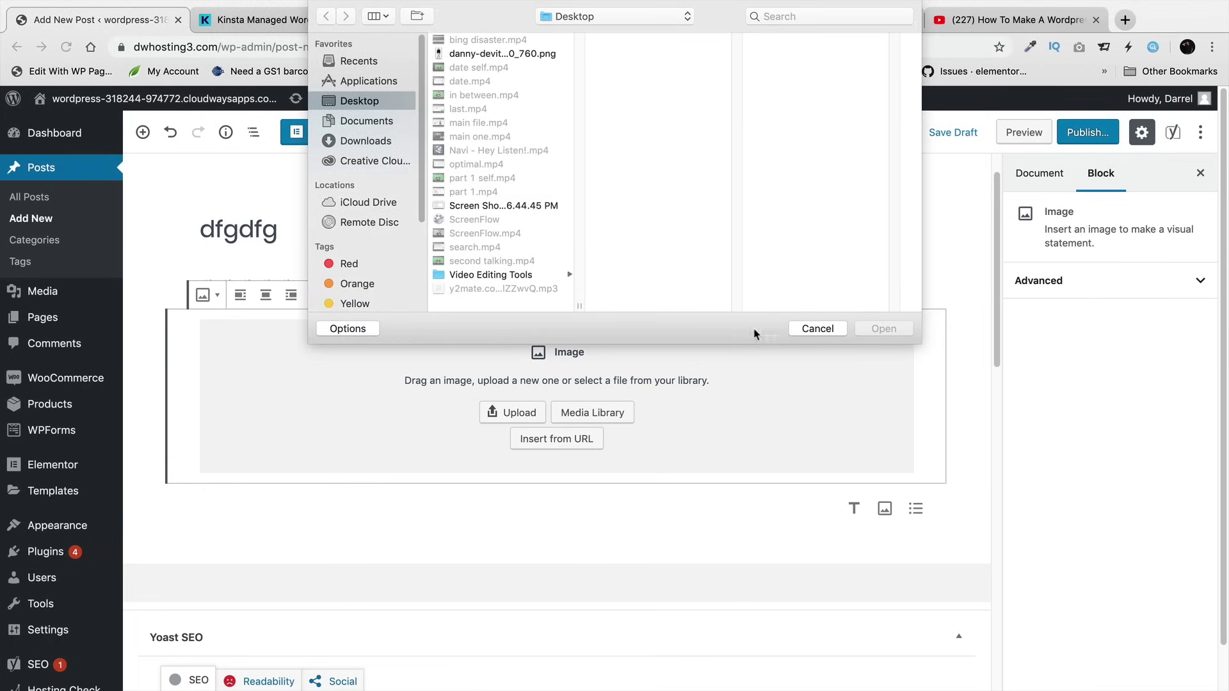
pyautogui.click(818, 329)
pyautogui.click(618, 412)
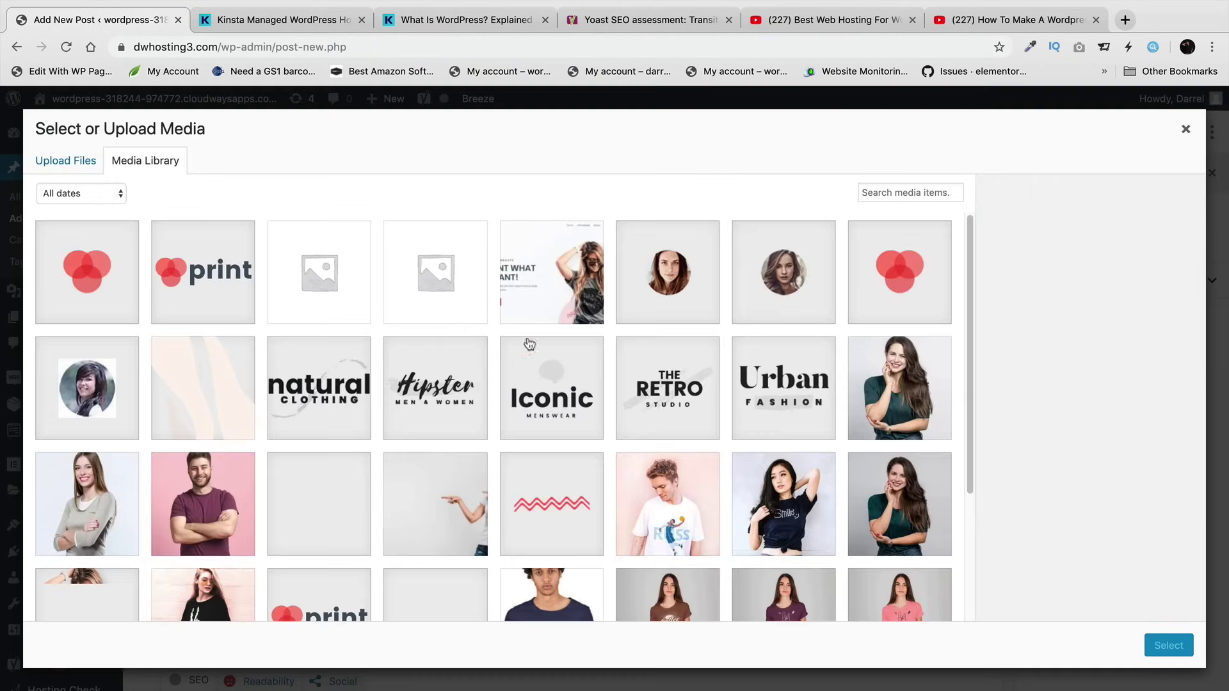
pyautogui.click(549, 281)
pyautogui.click(1169, 645)
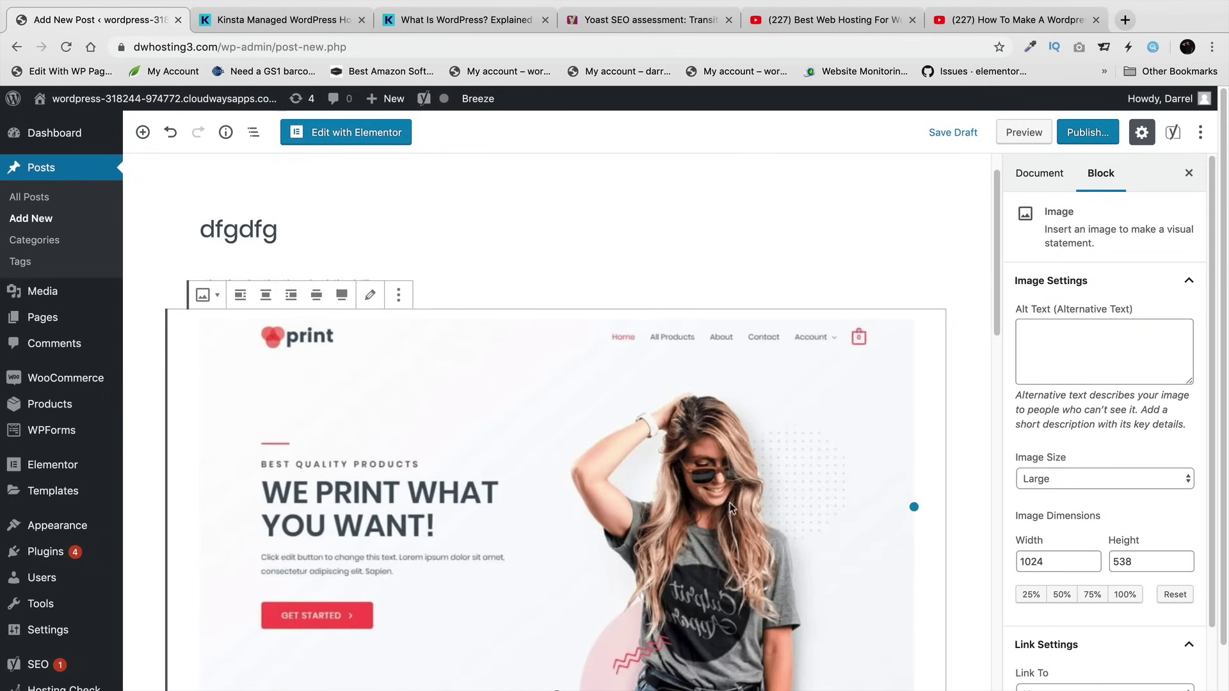
# - Set the inserted image's alternative text to "picture of girl with shirt"
pyautogui.scroll(-3, 723, 506)
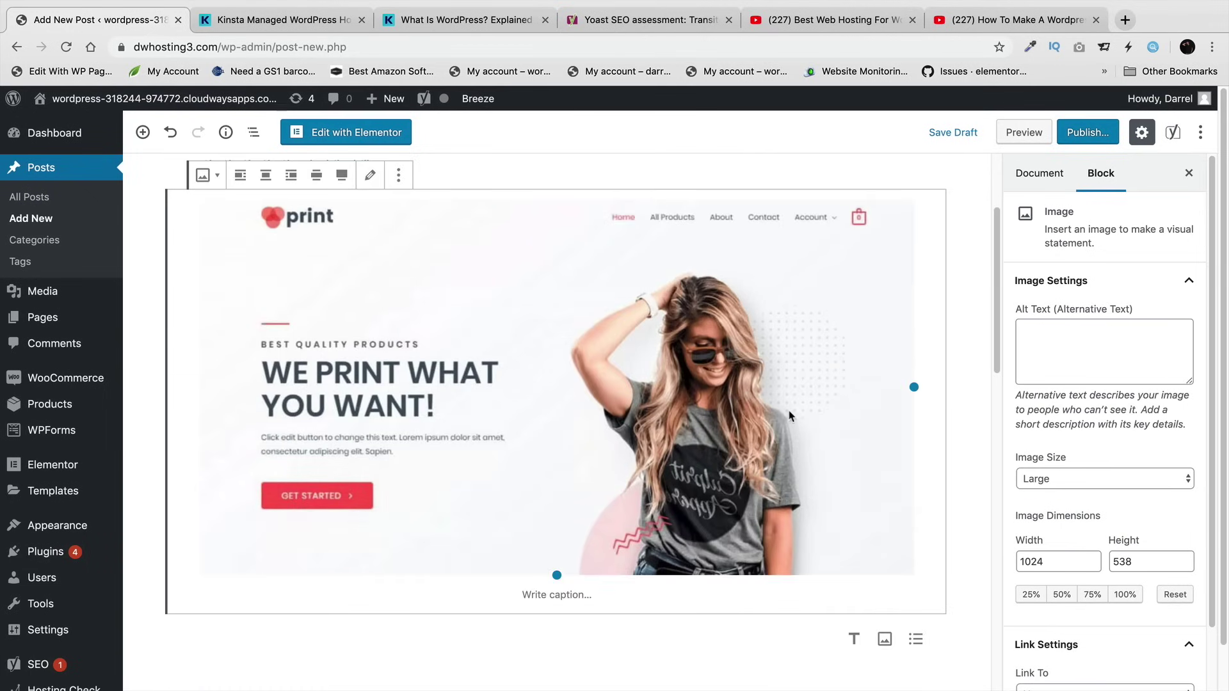
pyautogui.click(1058, 338)
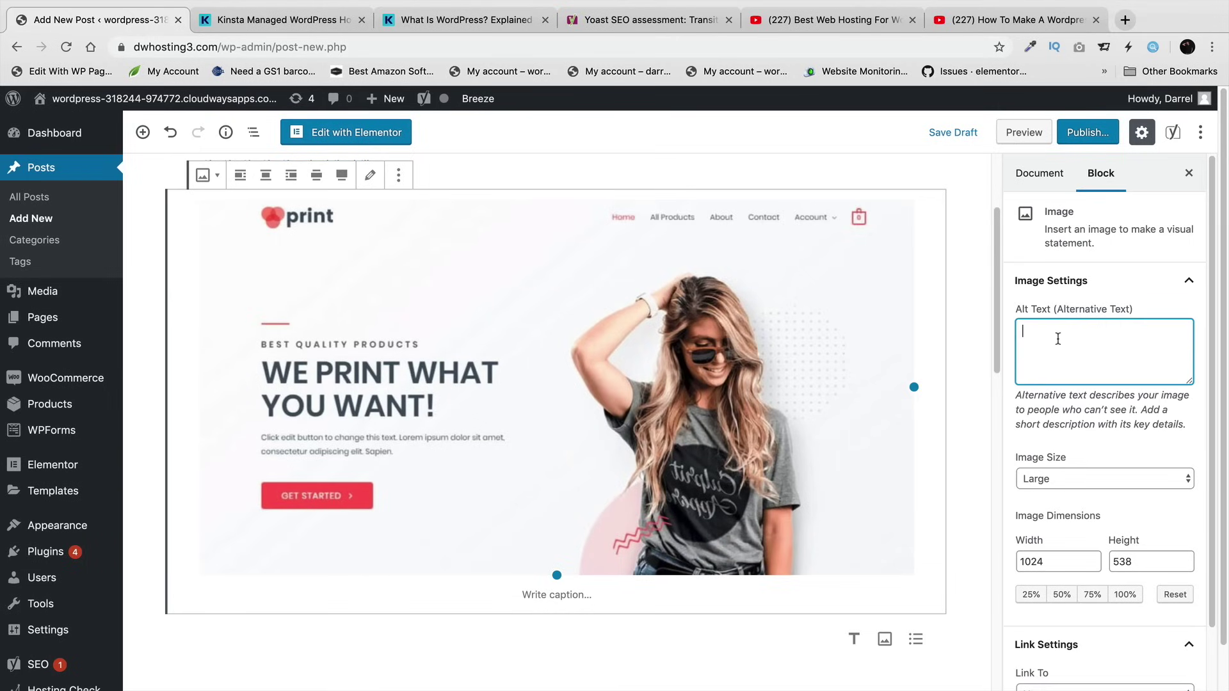
pyautogui.write('picture of girl with shirt')
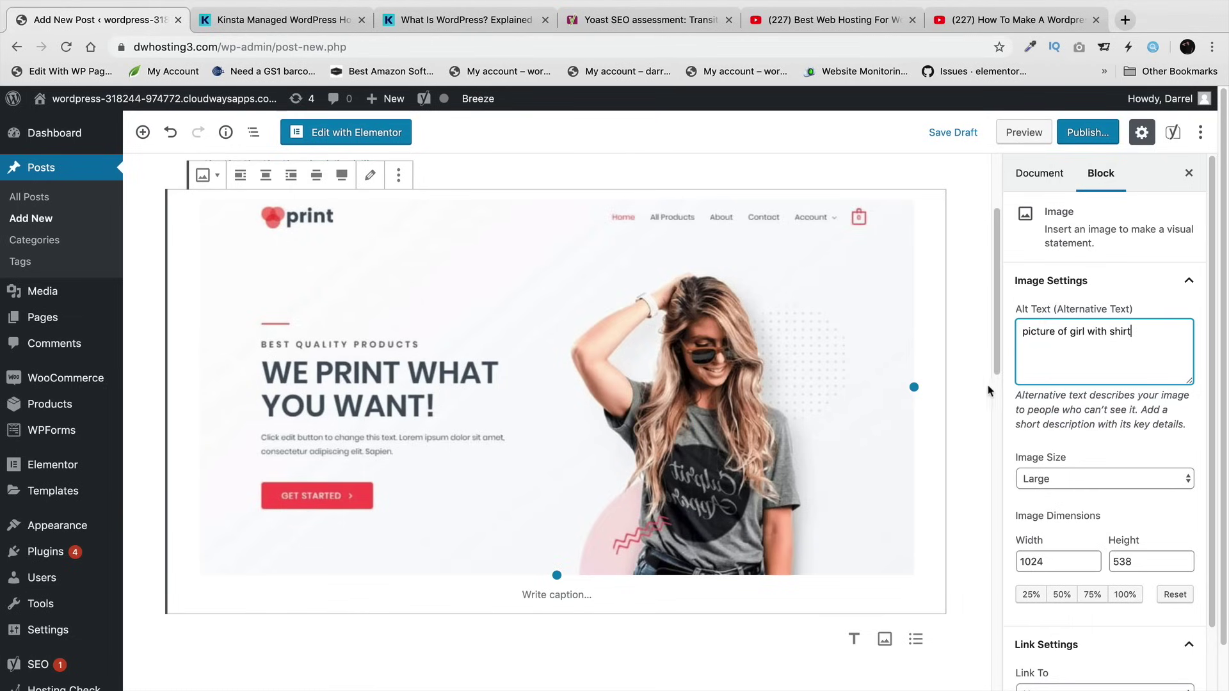
pyautogui.scroll(-4, 956, 386)
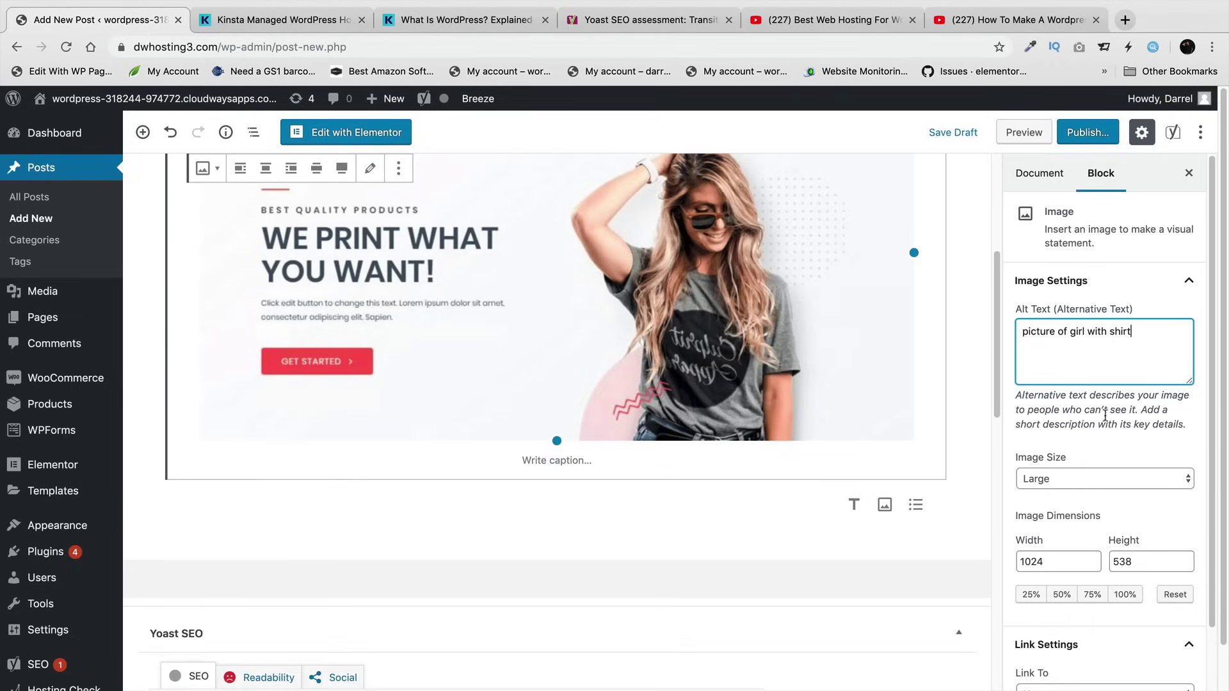
pyautogui.scroll(-4, 1002, 408)
pyautogui.scroll(-2, 1061, 435)
pyautogui.scroll(2, 1066, 451)
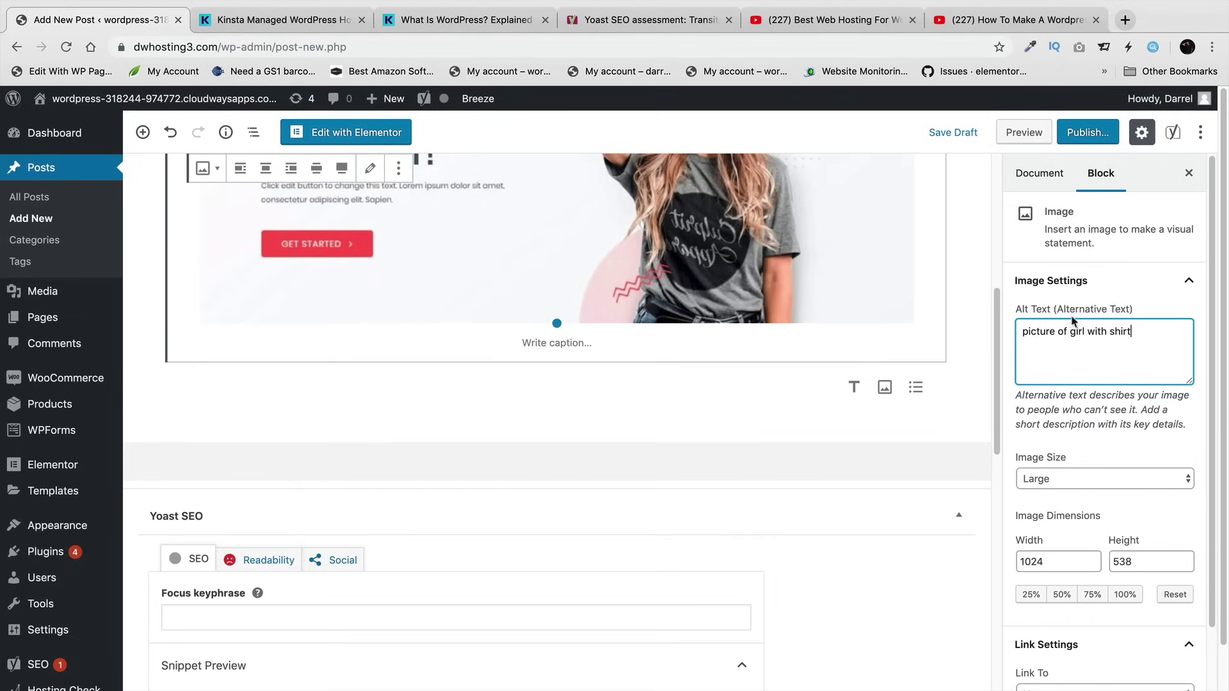
pyautogui.moveTo(1069, 310); pyautogui.dragTo(1042, 310)
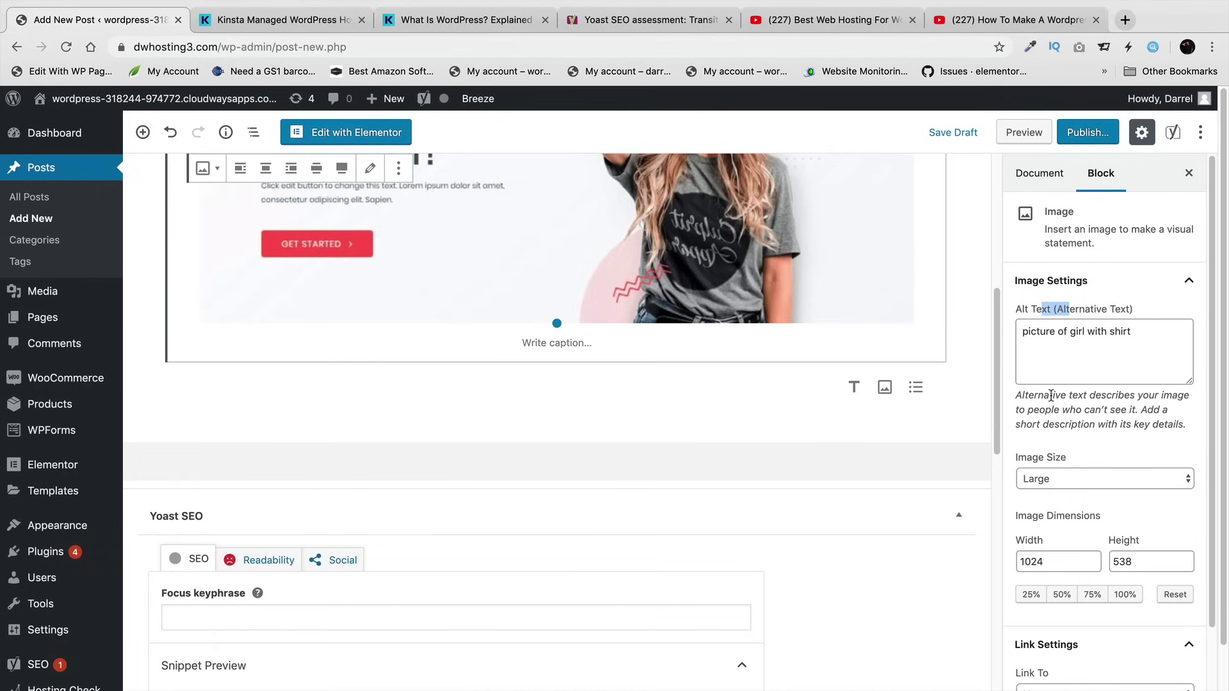
# - Review the image's link target options and the keyphrase, text length and image alt attribute results in the SEO analysis
pyautogui.scroll(3, 774, 347)
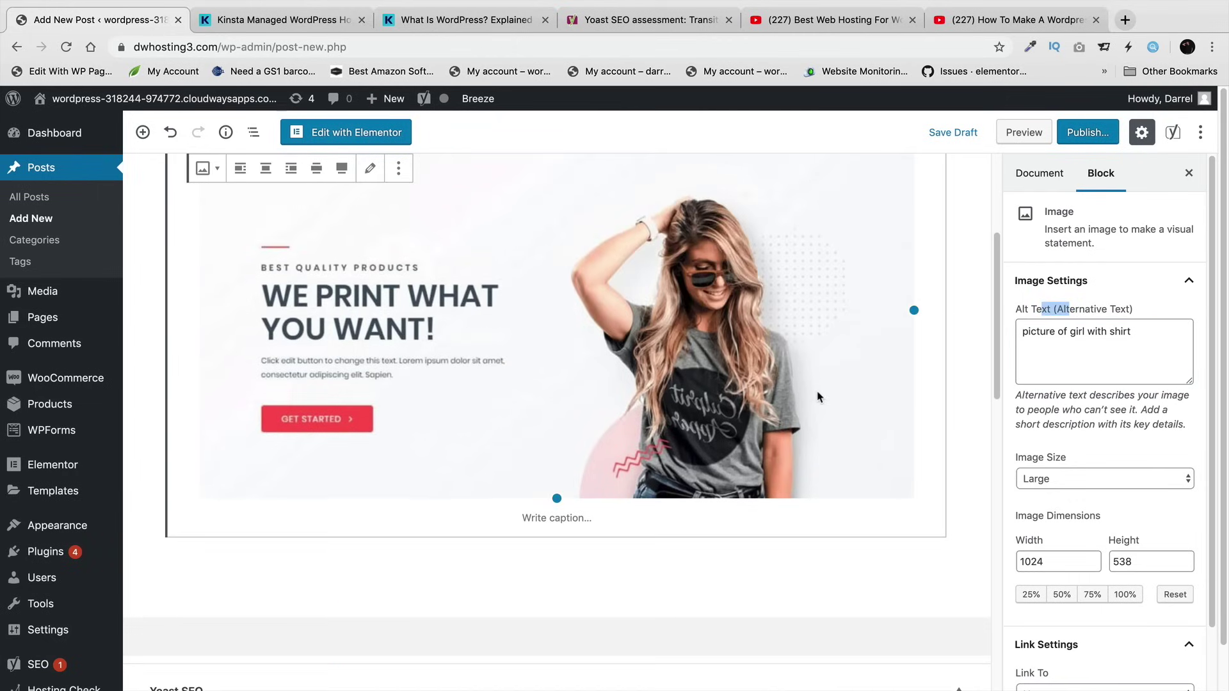
pyautogui.scroll(-1, 1034, 430)
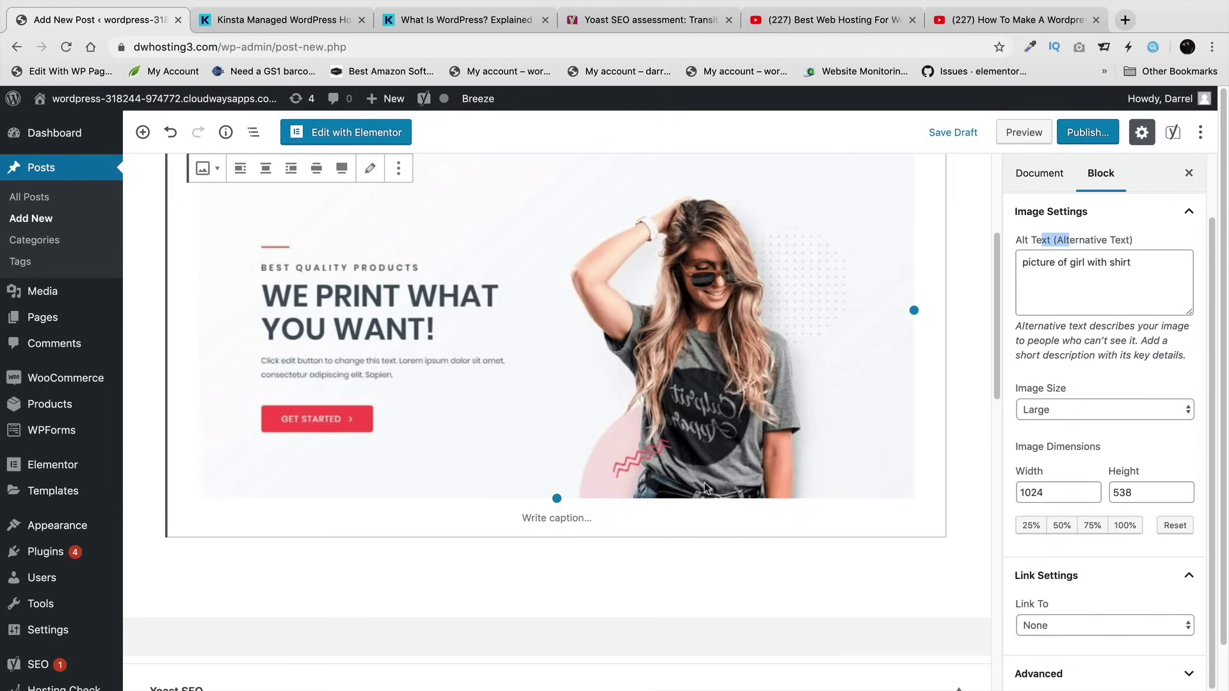
pyautogui.scroll(-5, 930, 434)
pyautogui.click(1072, 630)
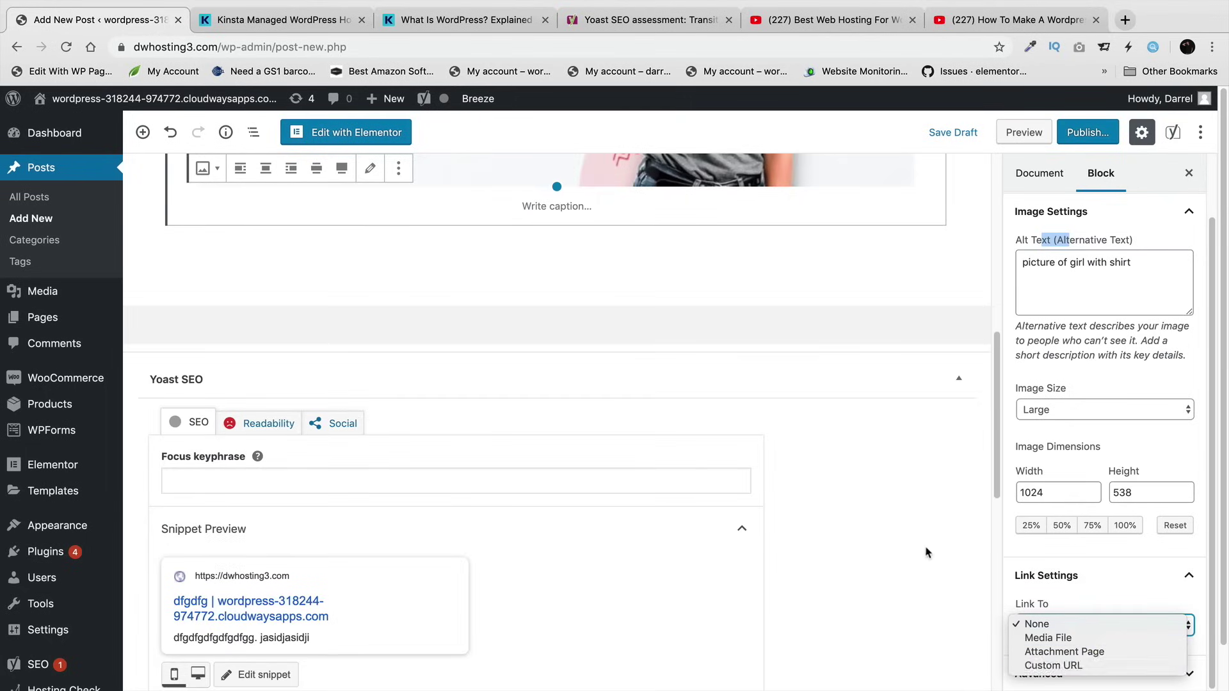
pyautogui.scroll(-6, 928, 555)
pyautogui.scroll(-2, 472, 411)
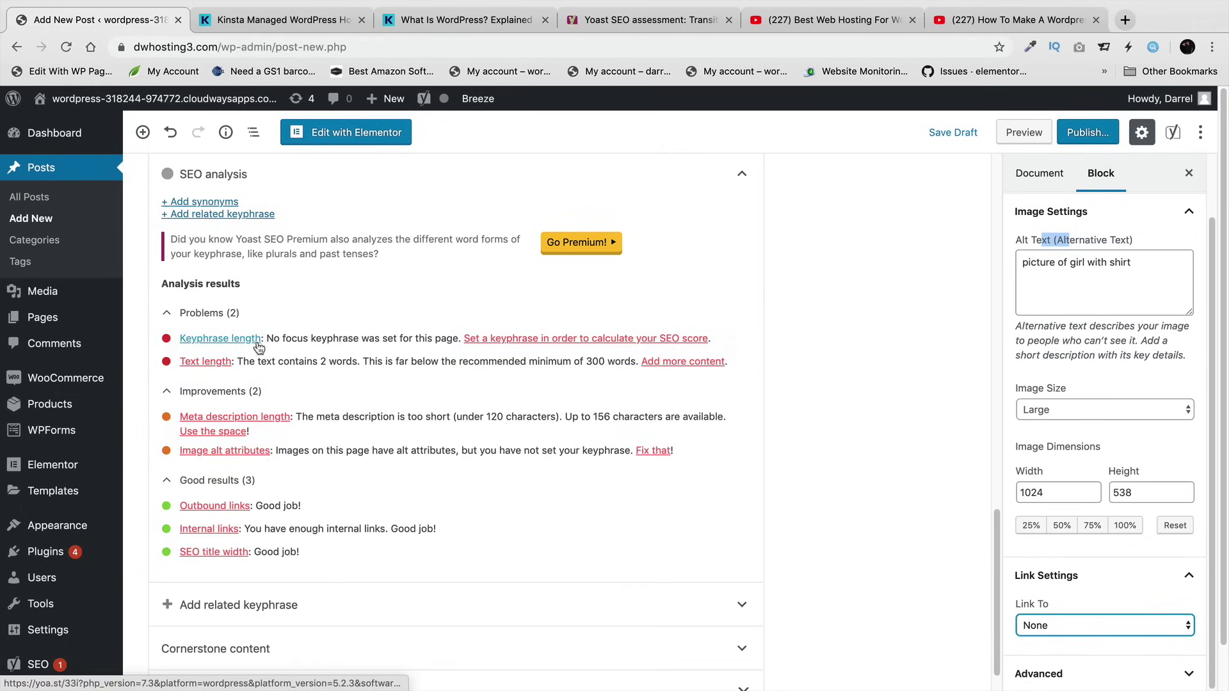
pyautogui.click(399, 360)
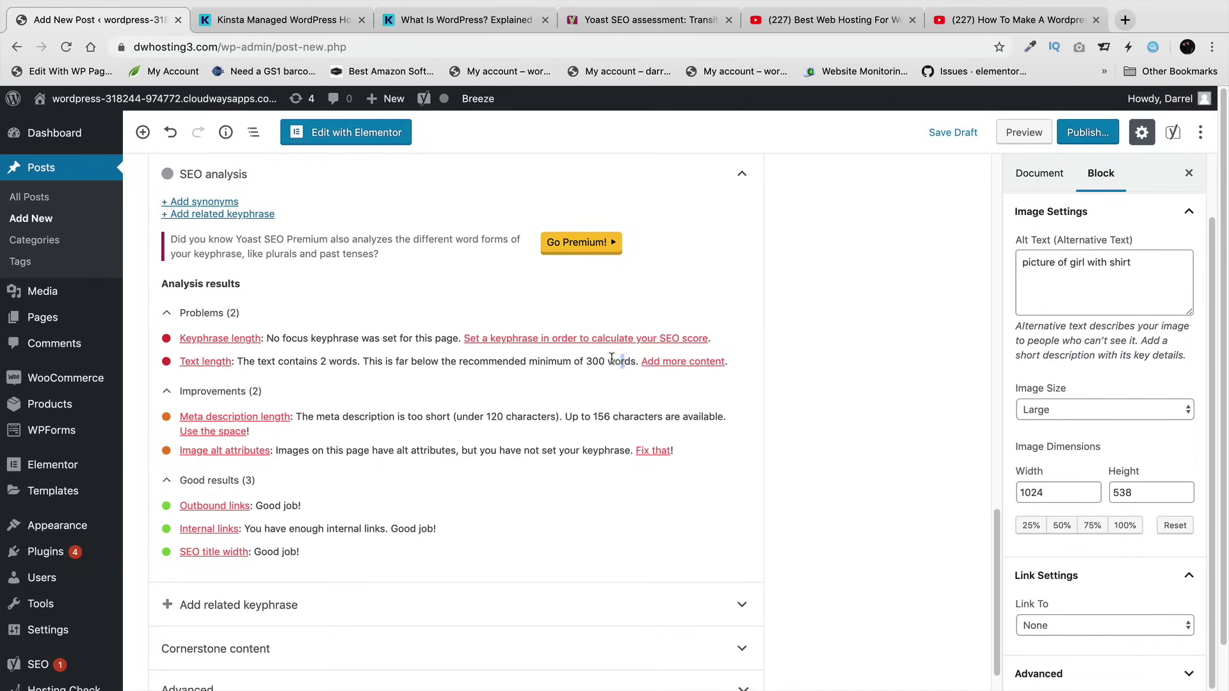
pyautogui.moveTo(611, 359); pyautogui.dragTo(262, 361)
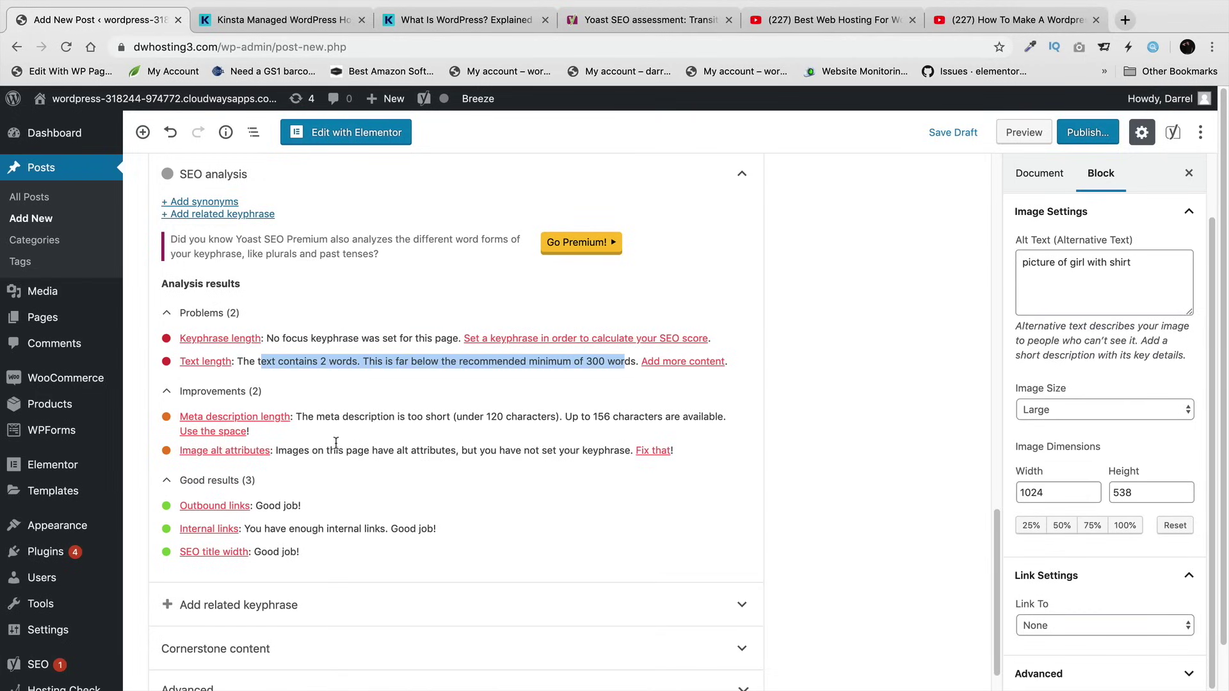
pyautogui.scroll(20, 337, 452)
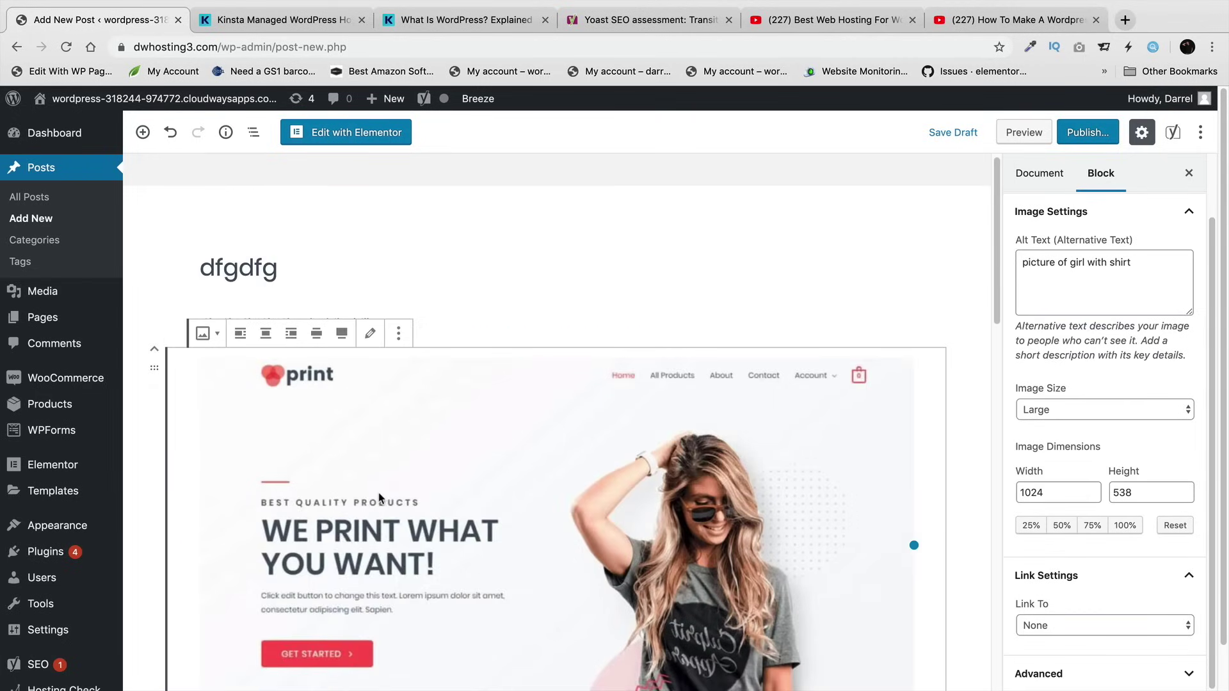
# - Look over the draft's inserted image and the Yoast SEO focus keyphrase, snippet preview and analysis sections below it
pyautogui.scroll(-2, 379, 498)
pyautogui.scroll(-2, 381, 496)
pyautogui.scroll(4, 391, 486)
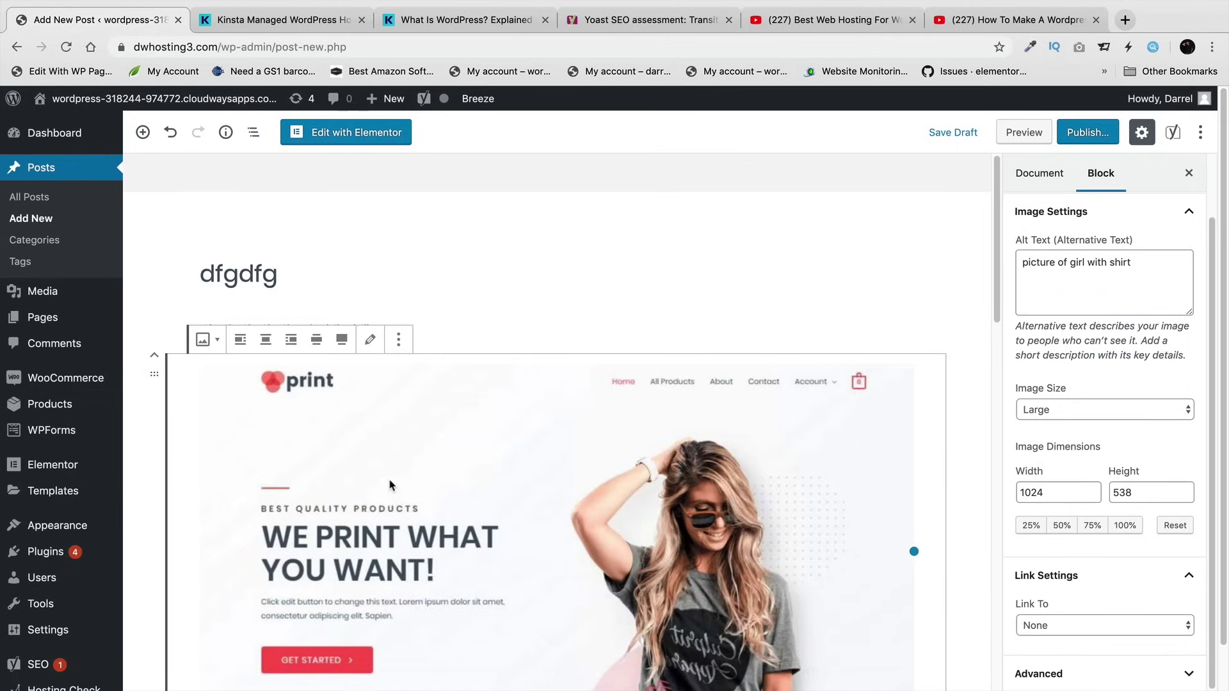
pyautogui.scroll(-10, 417, 430)
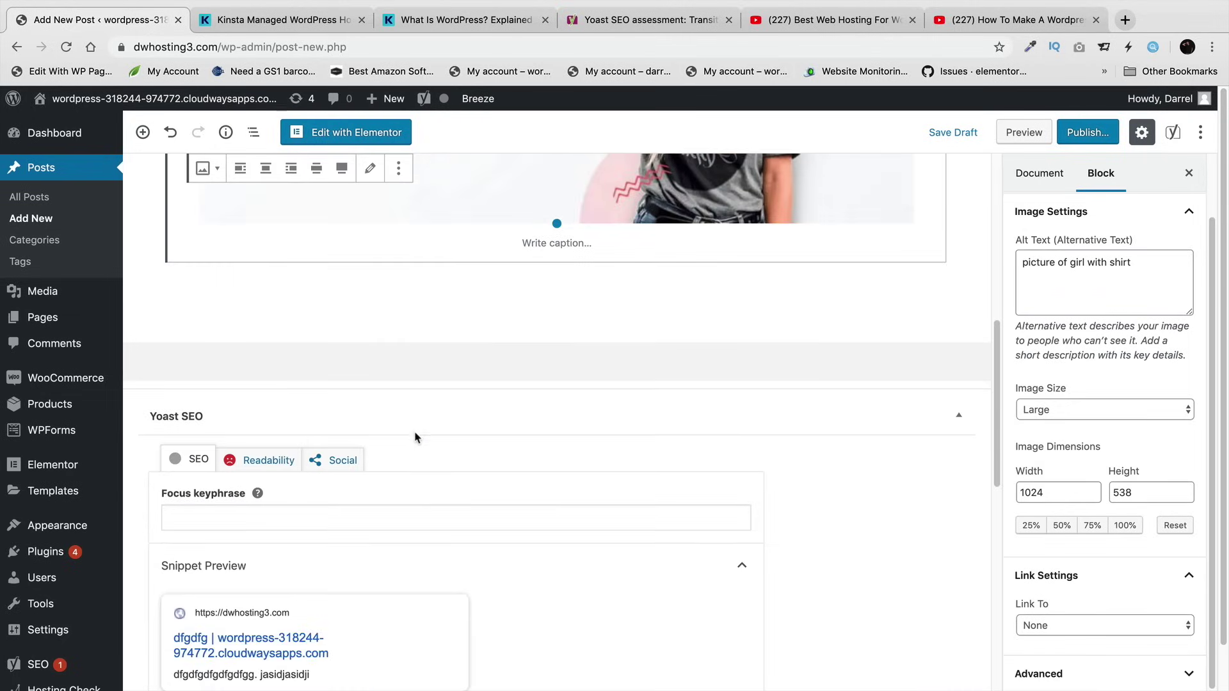
pyautogui.scroll(-4, 415, 440)
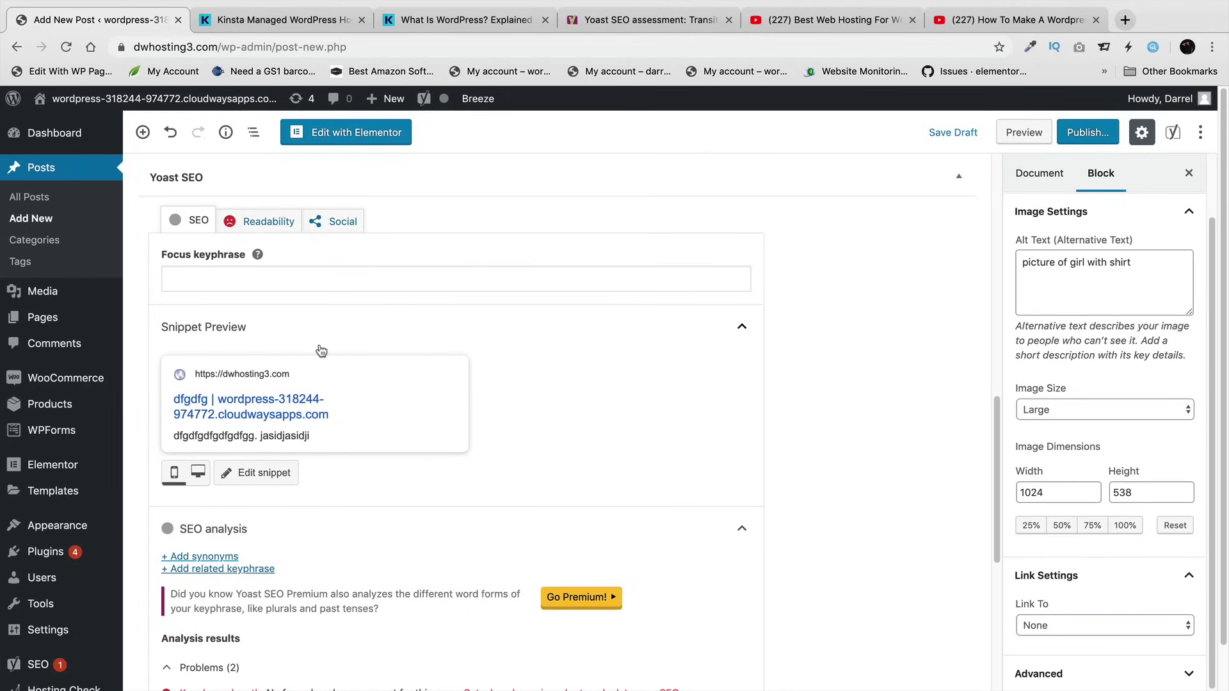
# - Leave the draft without saving, go to the list of all posts and view the published "What Is WordPress?" post
pyautogui.click(44, 200)
pyautogui.click(701, 238)
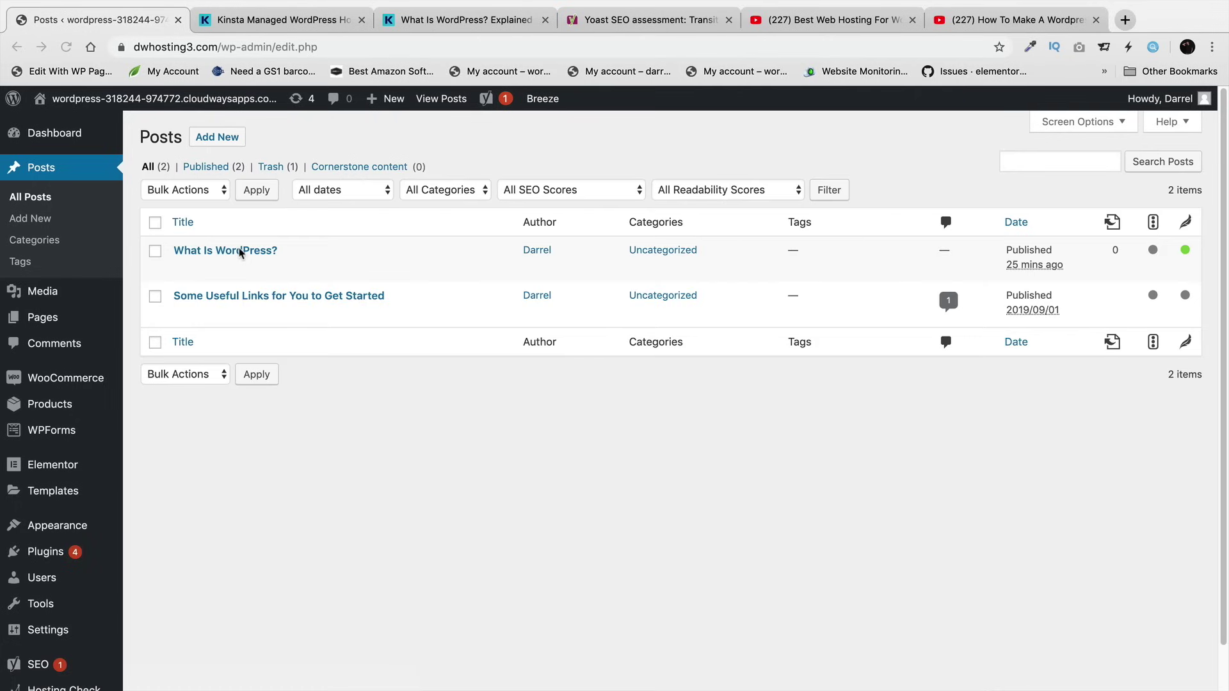
pyautogui.click(302, 269)
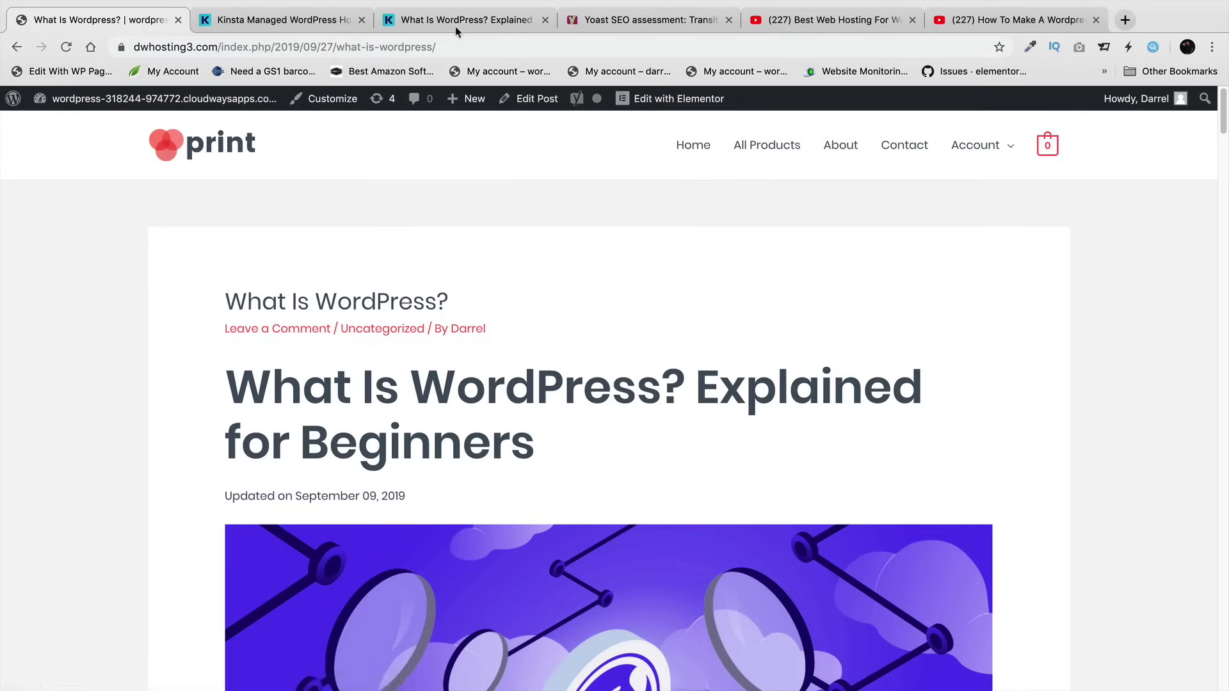
# - Look through Kinsta's original "What Is WordPress? Explained for Beginners" article and return to the published copy on dwhosting3.com
pyautogui.click(457, 24)
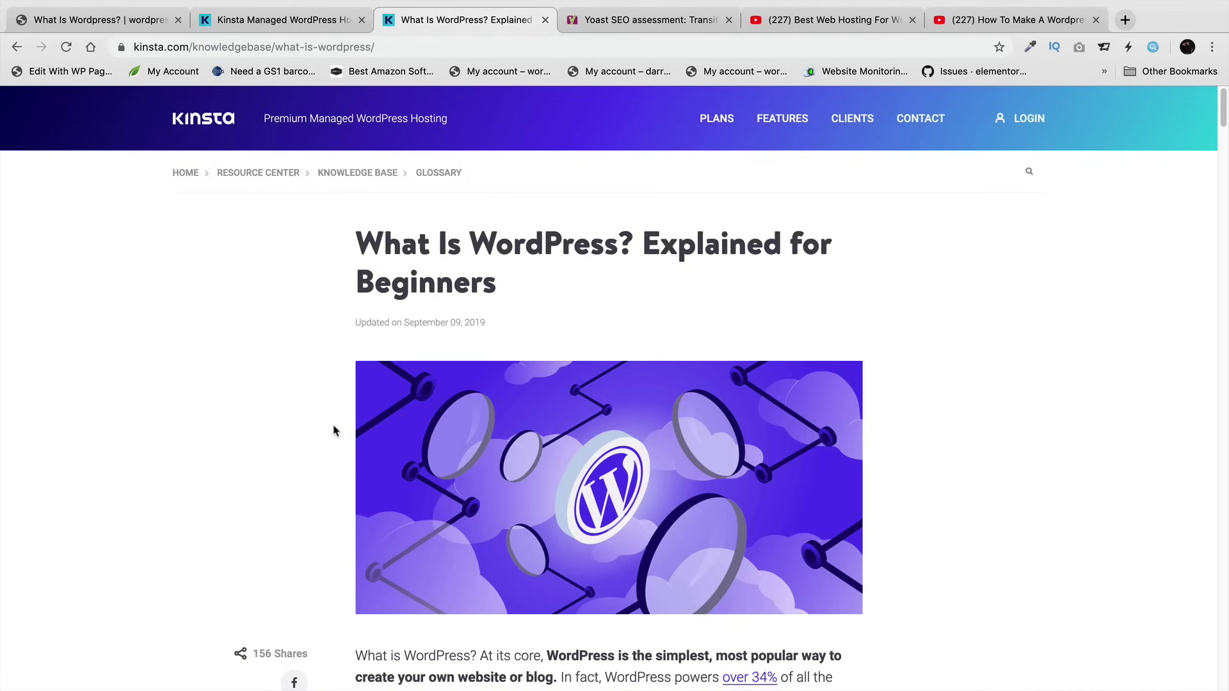
pyautogui.scroll(-20, 334, 431)
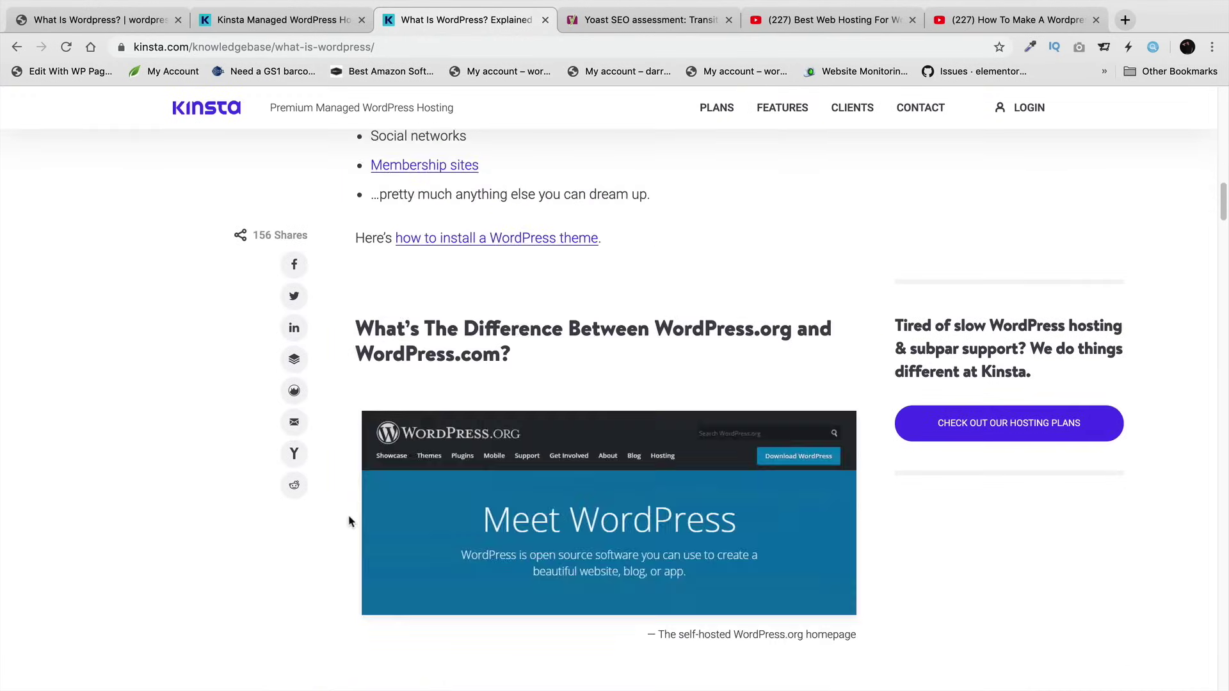
pyautogui.scroll(20, 350, 521)
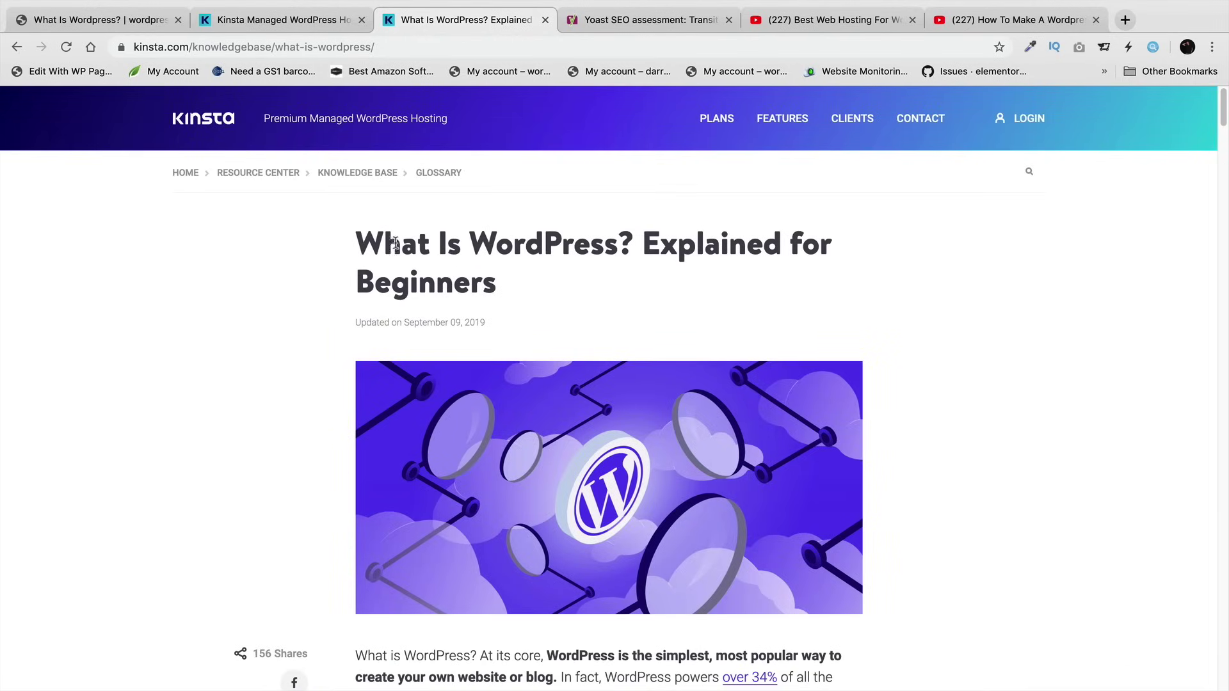
pyautogui.click(102, 19)
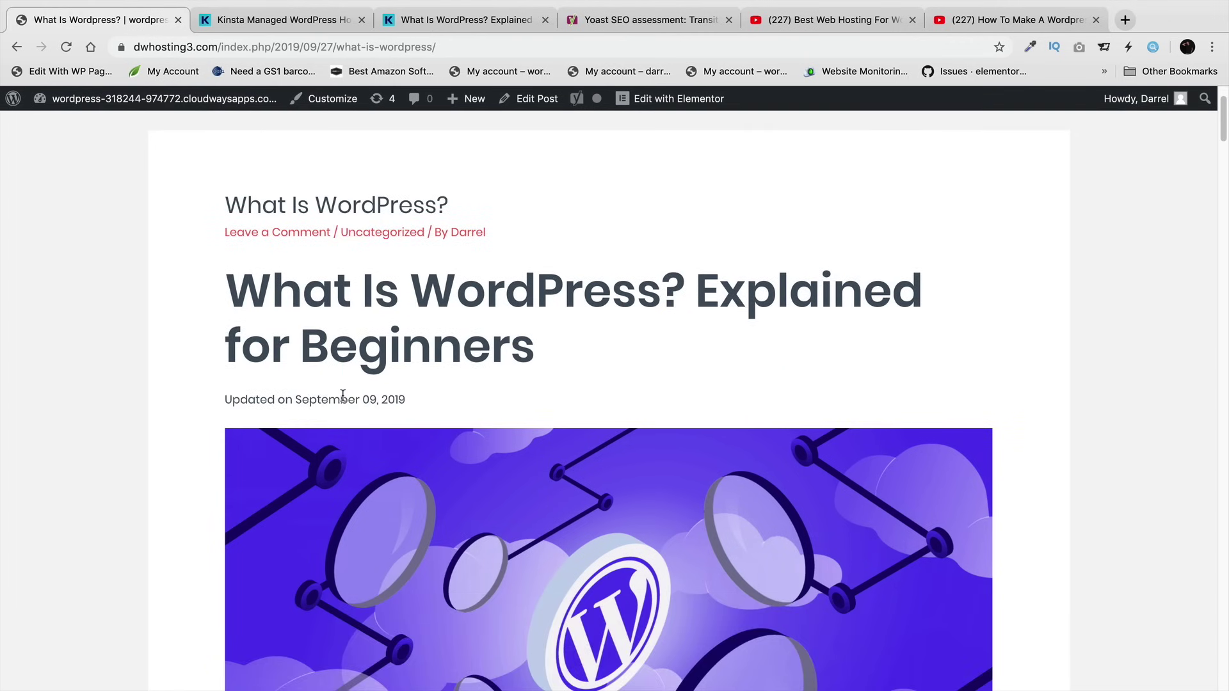
# - Examine the links in the post's introduction, website types, WordPress.org versus WordPress.com, and WordPress history sections
pyautogui.scroll(-10, 343, 395)
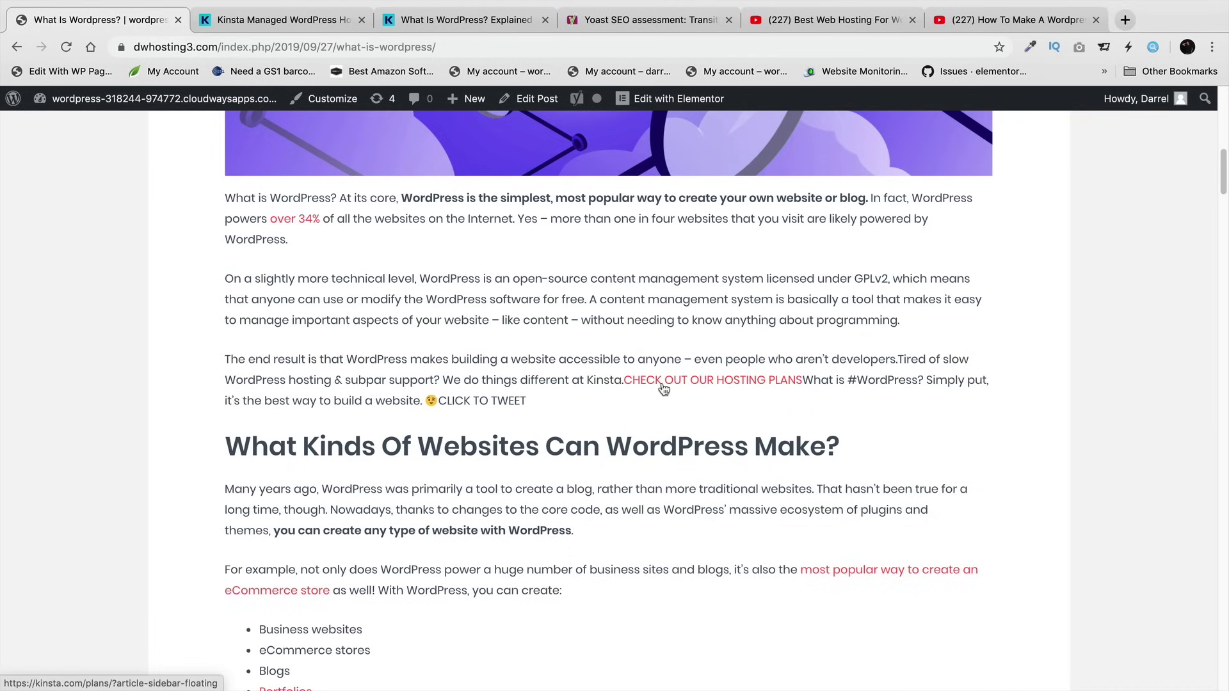
pyautogui.scroll(-5, 871, 573)
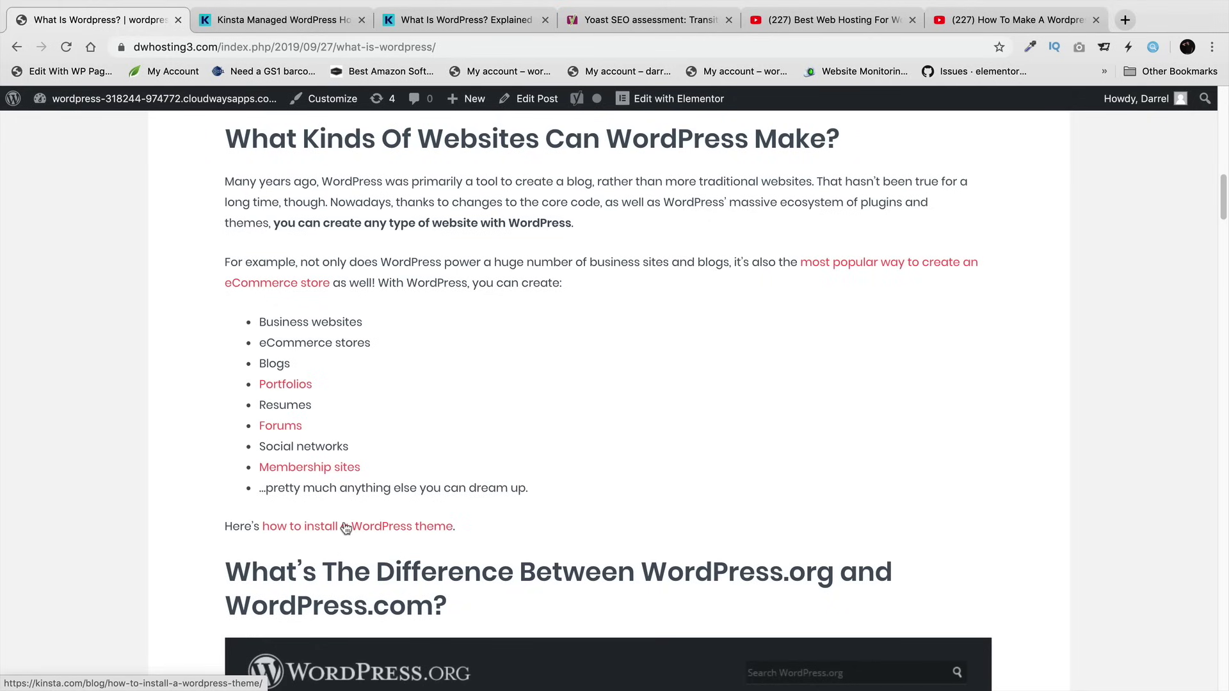
pyautogui.scroll(-9, 345, 529)
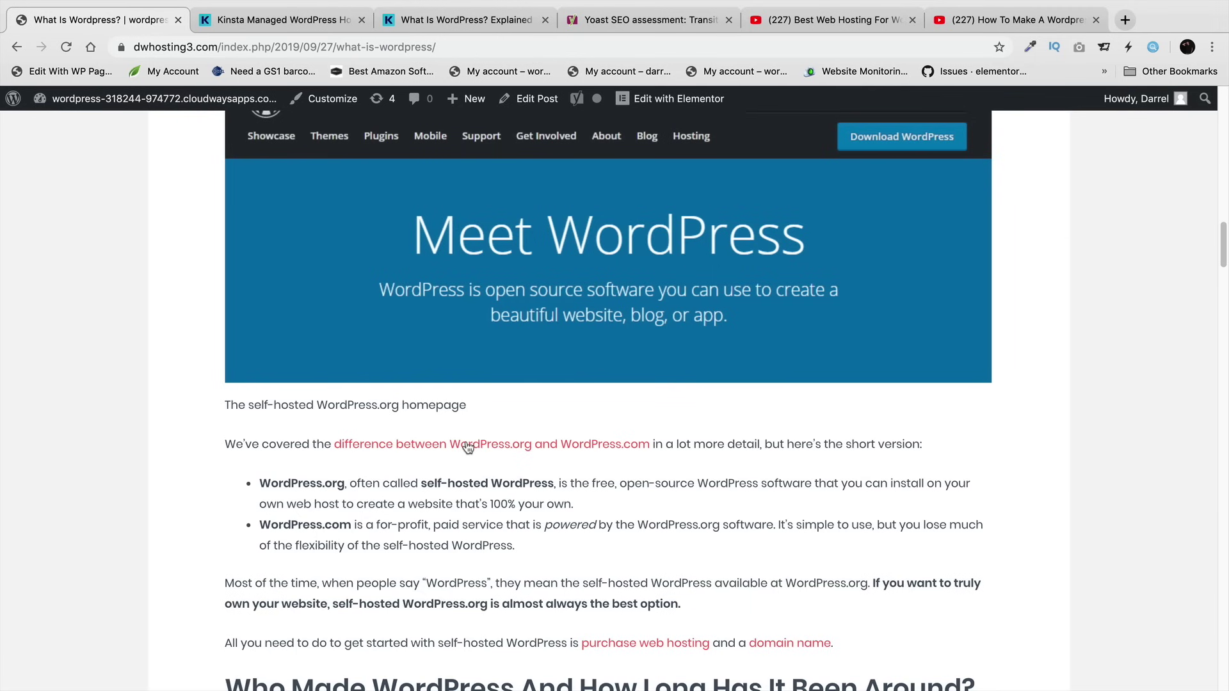
pyautogui.scroll(-5, 467, 448)
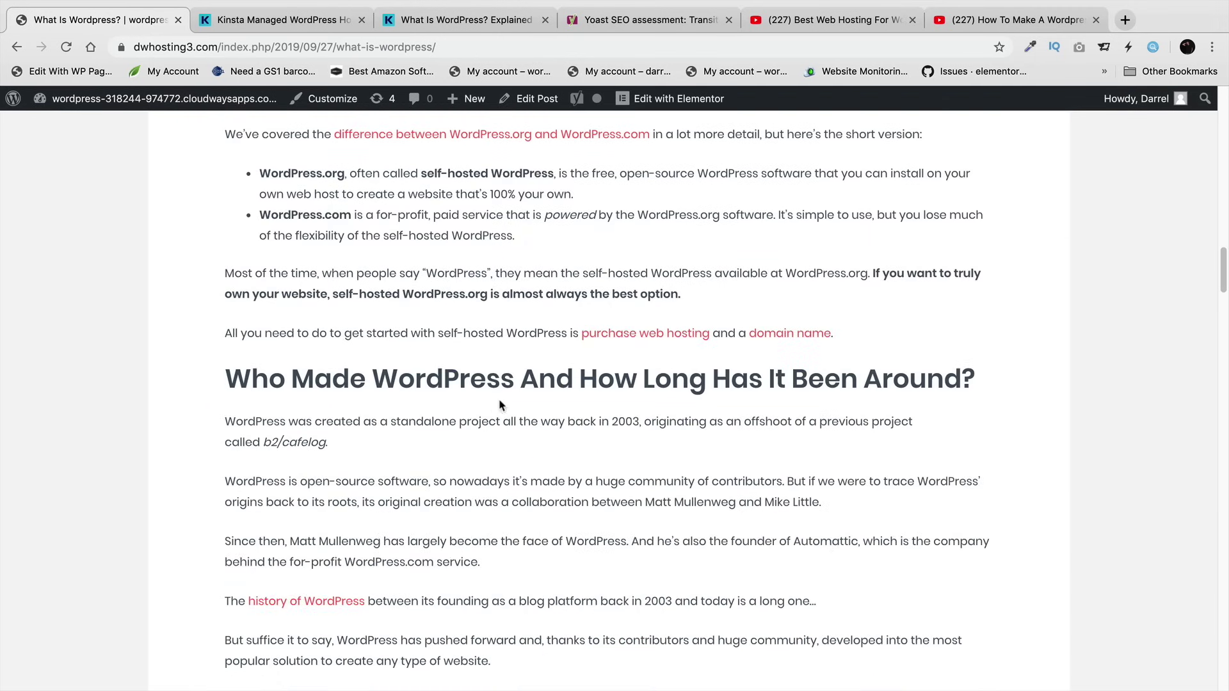
pyautogui.scroll(-2, 439, 420)
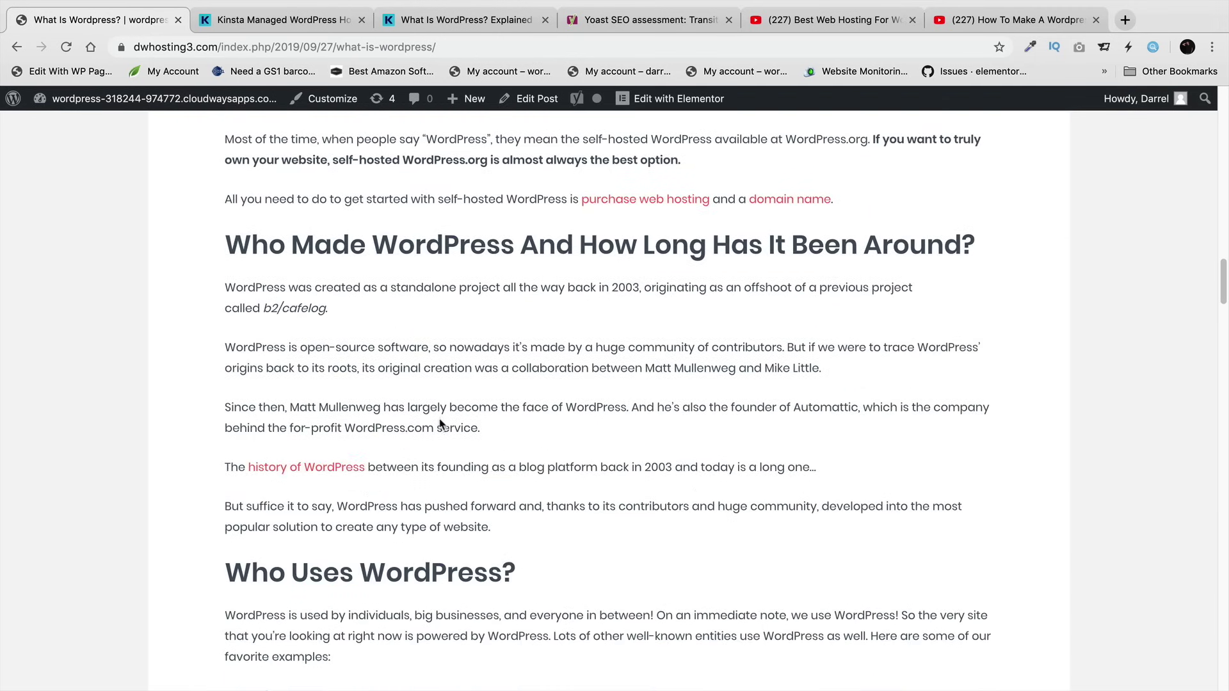
# - Examine the outbound links and images in the Whitehouse.gov, Microsoft and The Rolling Stones examples of the post
pyautogui.scroll(-5, 440, 423)
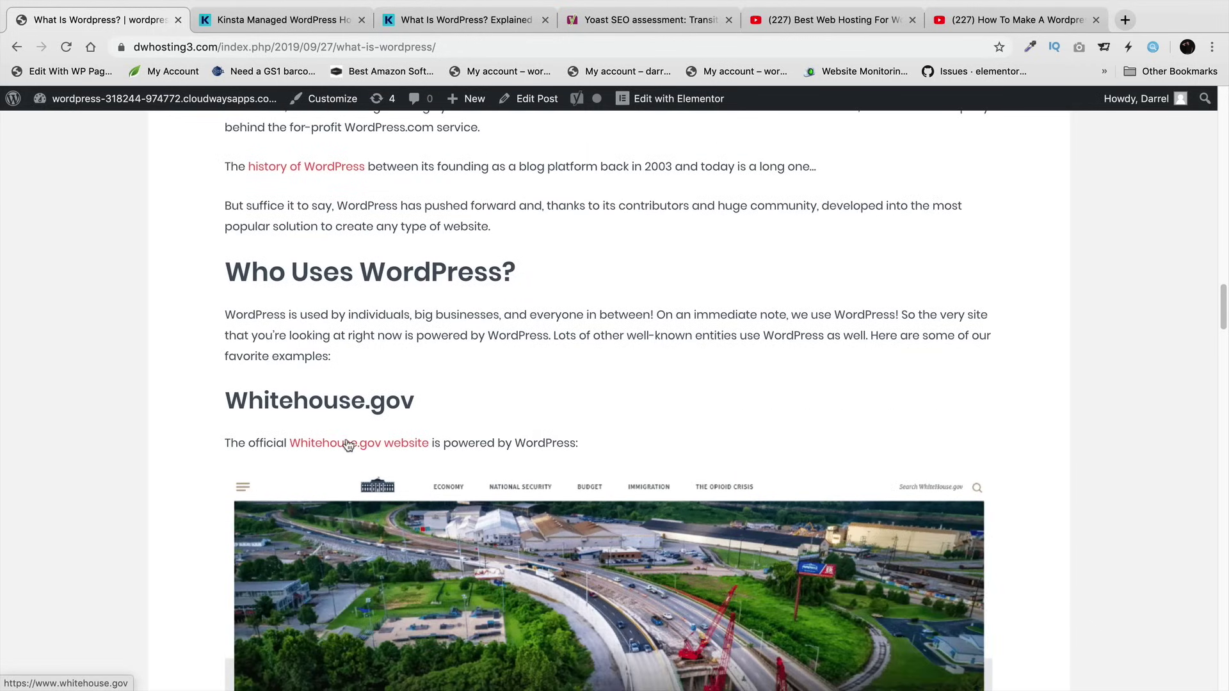
pyautogui.scroll(-3, 348, 445)
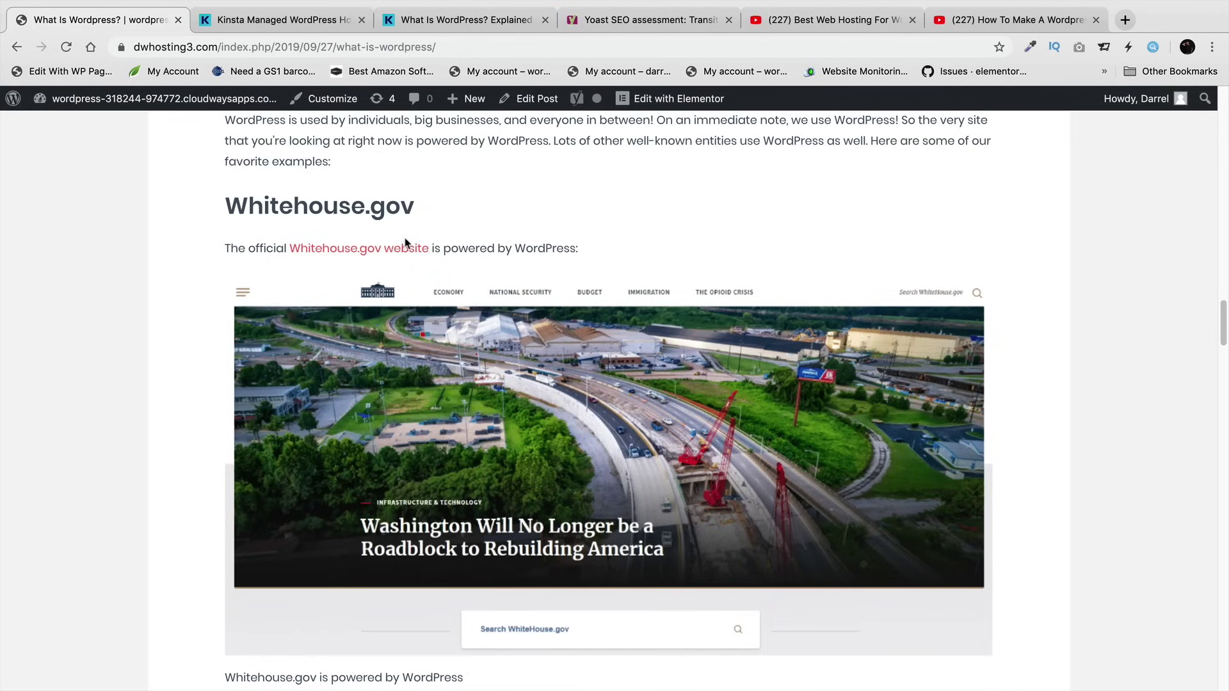
pyautogui.scroll(-1, 413, 231)
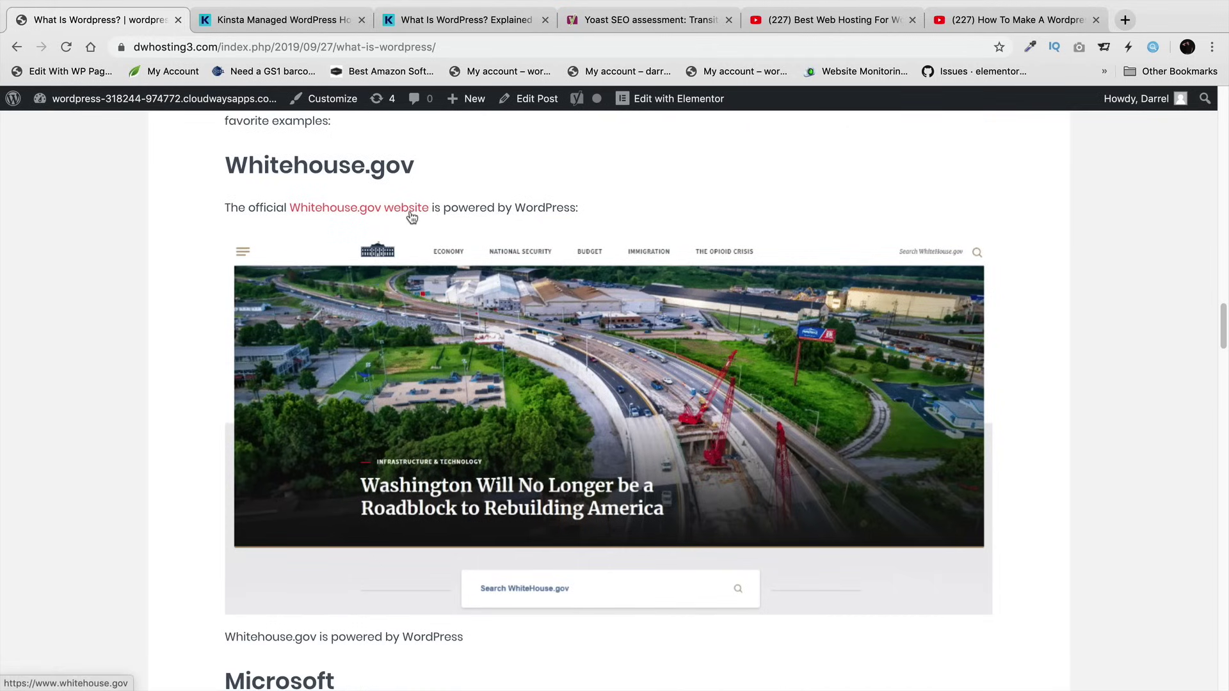
pyautogui.scroll(-2, 481, 366)
pyautogui.scroll(-1, 482, 366)
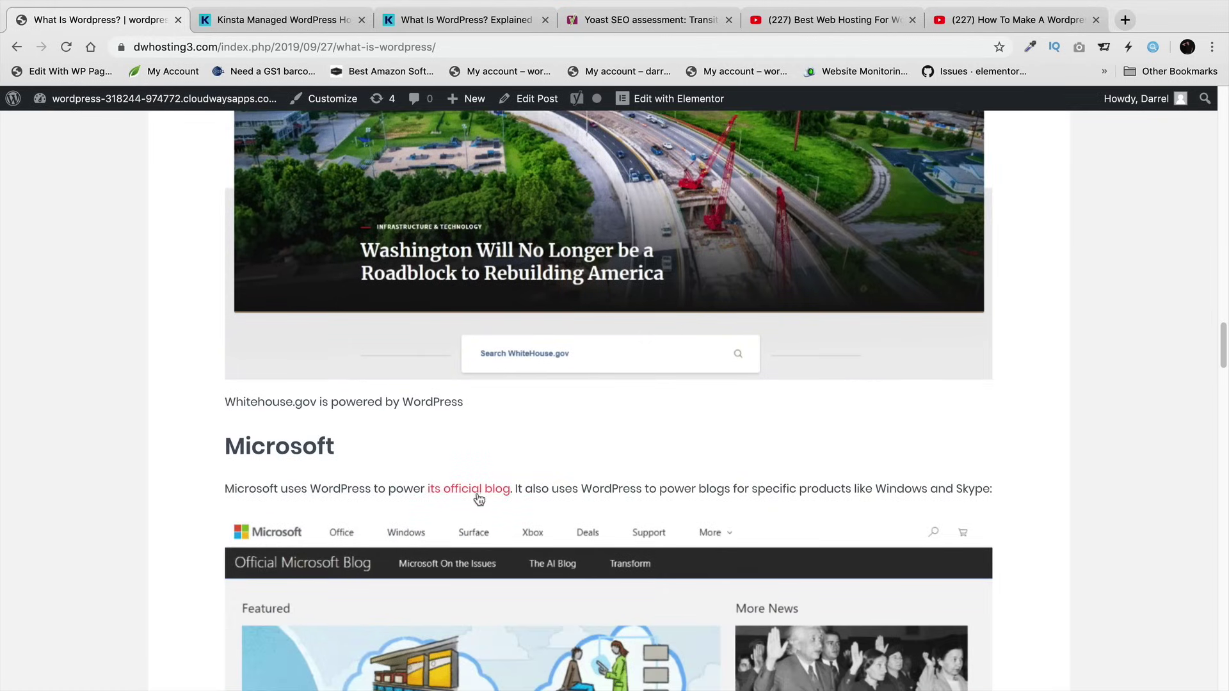
pyautogui.scroll(-2, 480, 500)
pyautogui.scroll(-10, 479, 500)
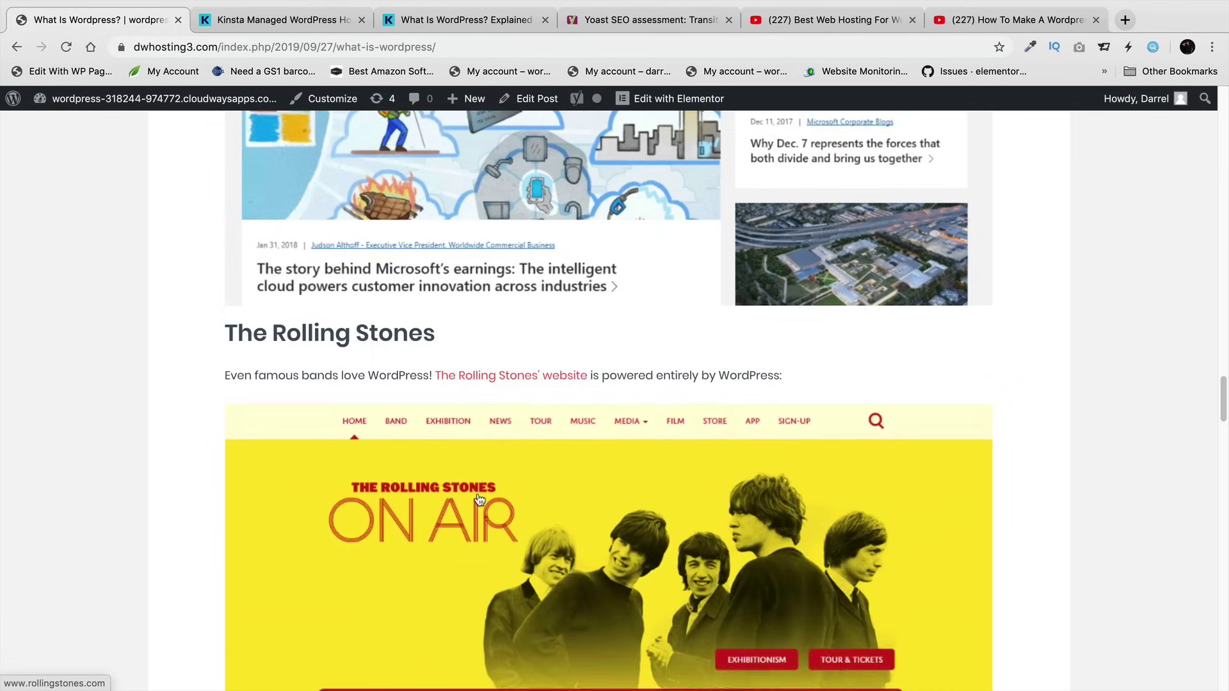
# - Examine the remaining post sections from "Why Should You Use WordPress?" through the conclusion for their links, headings and images
pyautogui.scroll(-6, 477, 498)
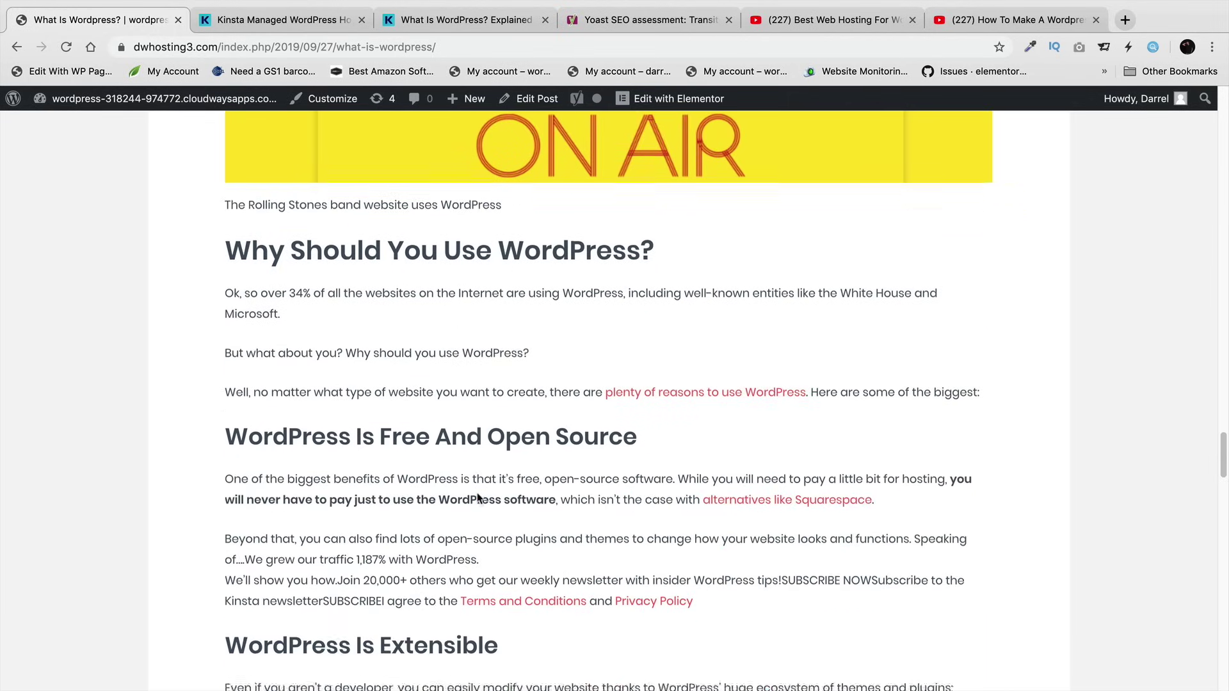
pyautogui.scroll(-8, 477, 498)
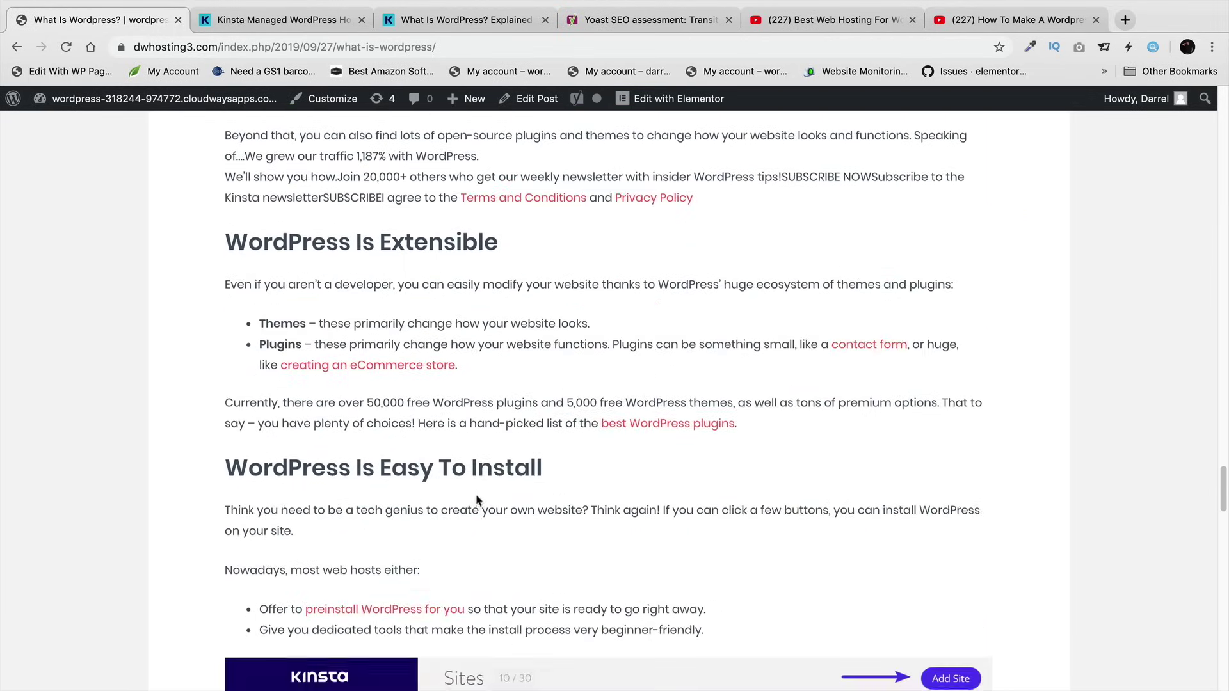
pyautogui.scroll(-5, 477, 500)
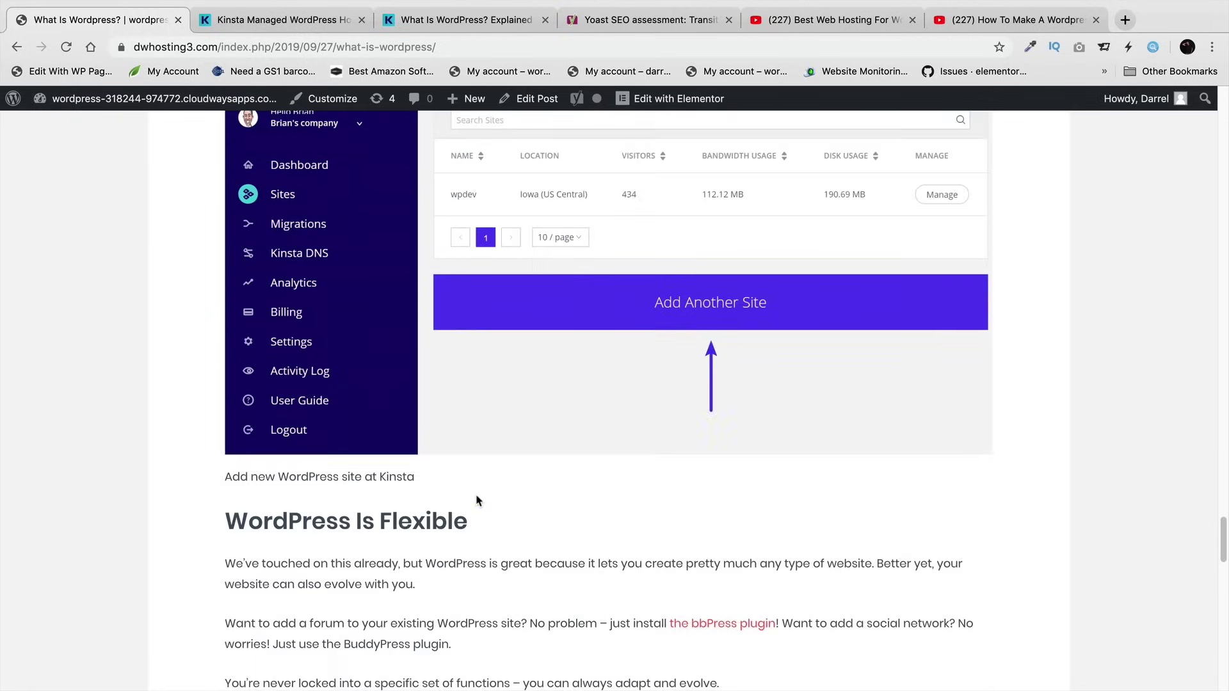
pyautogui.scroll(2, 475, 495)
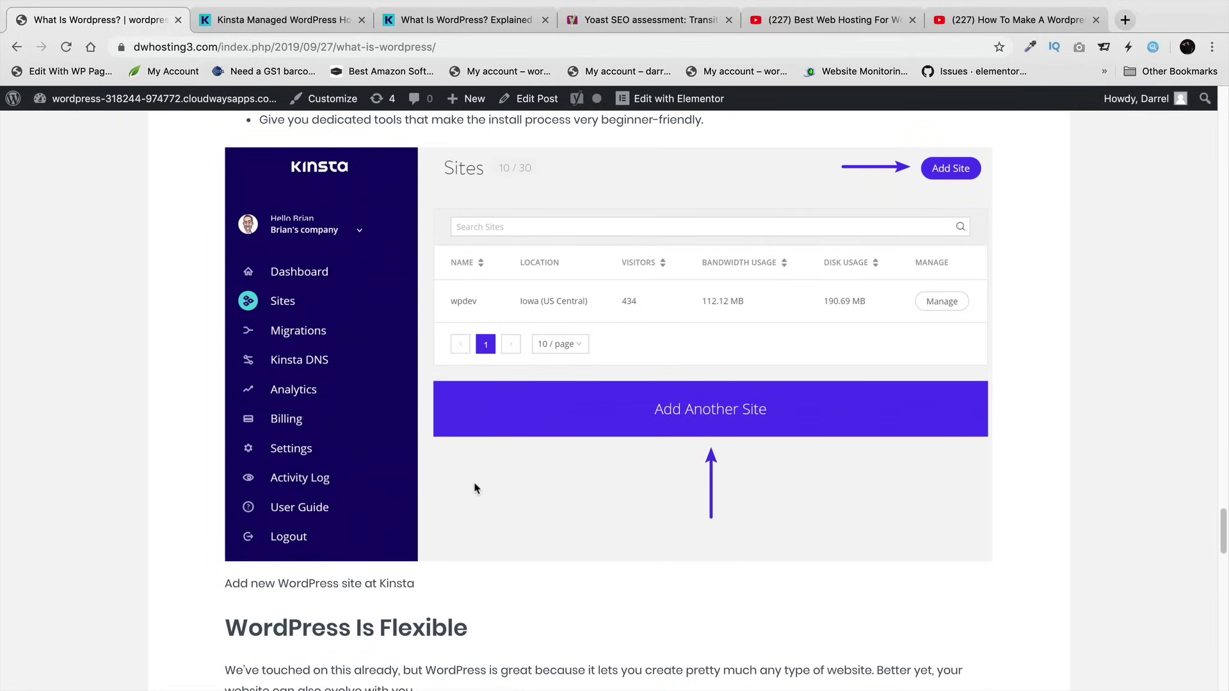
pyautogui.moveTo(503, 375); pyautogui.dragTo(482, 396)
pyautogui.scroll(-18, 660, 391)
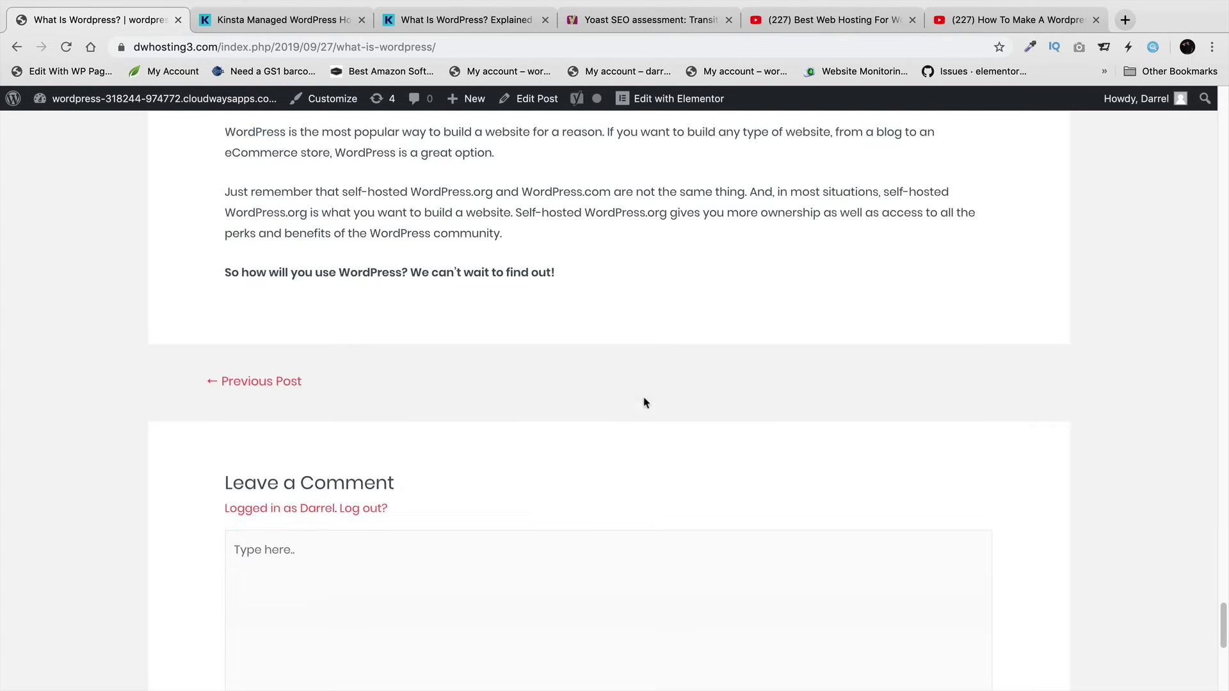
pyautogui.scroll(8, 645, 402)
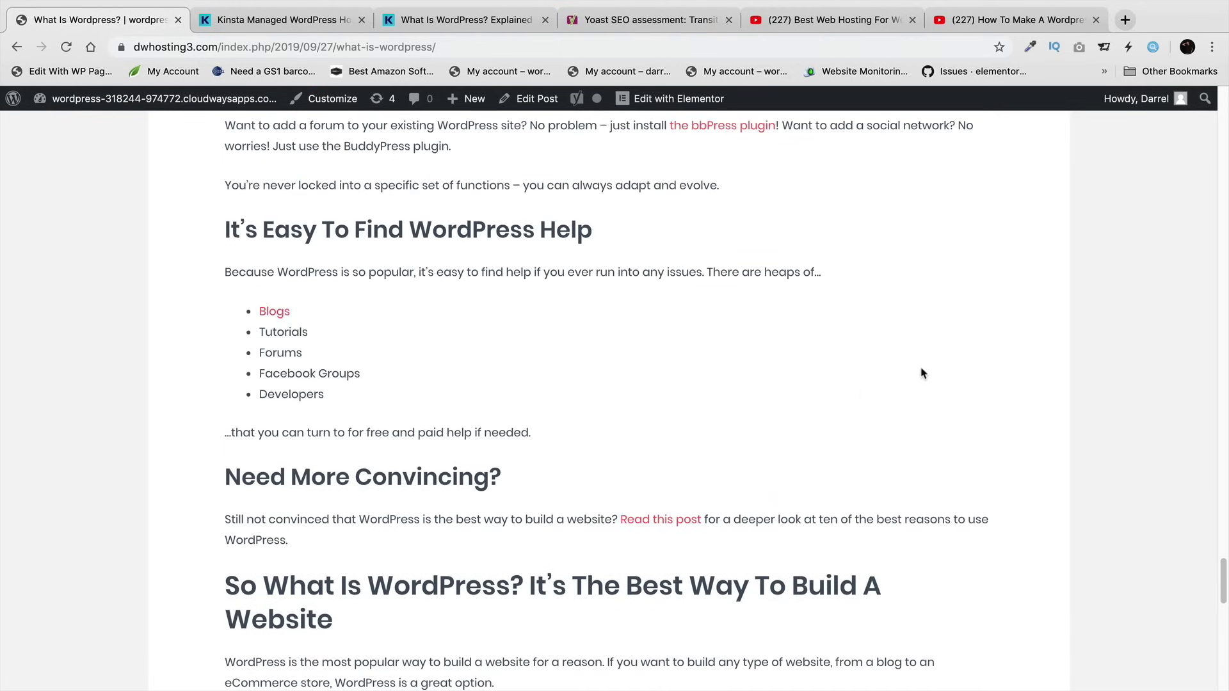
# - Copy "What Is WordPress" from the post's main heading, search the page for that phrase and check its use through the article
pyautogui.moveTo(1215, 579); pyautogui.dragTo(1180, 359)
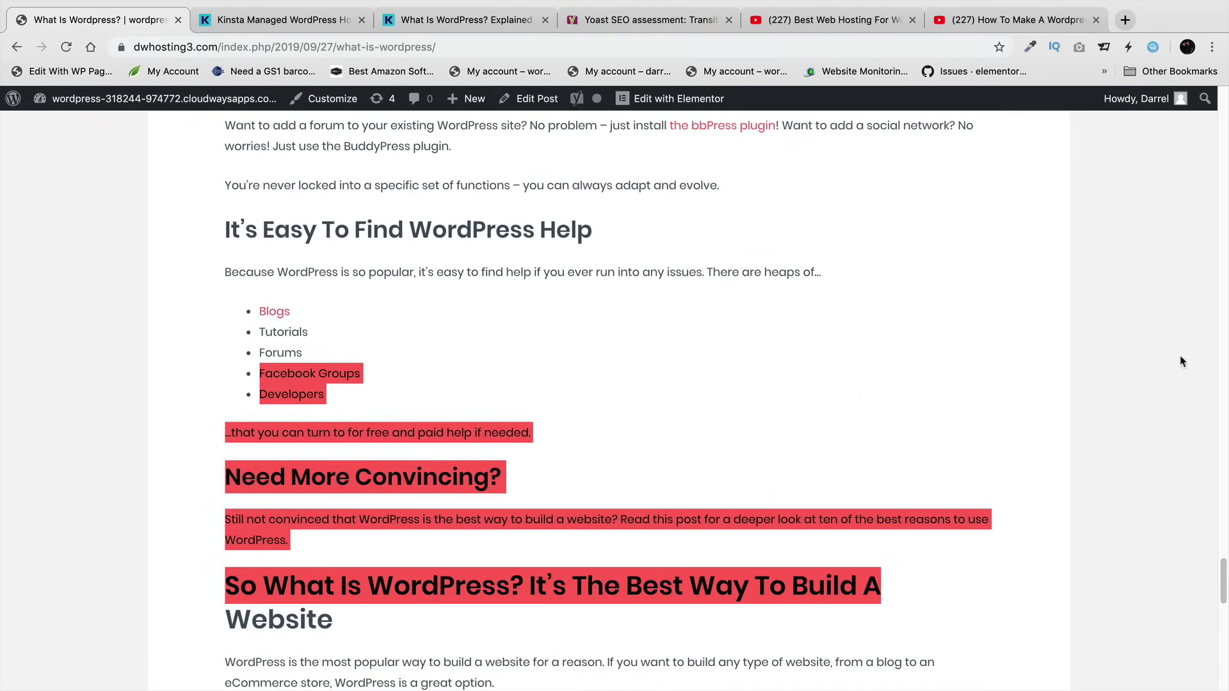
pyautogui.moveTo(1224, 565); pyautogui.dragTo(1212, 105)
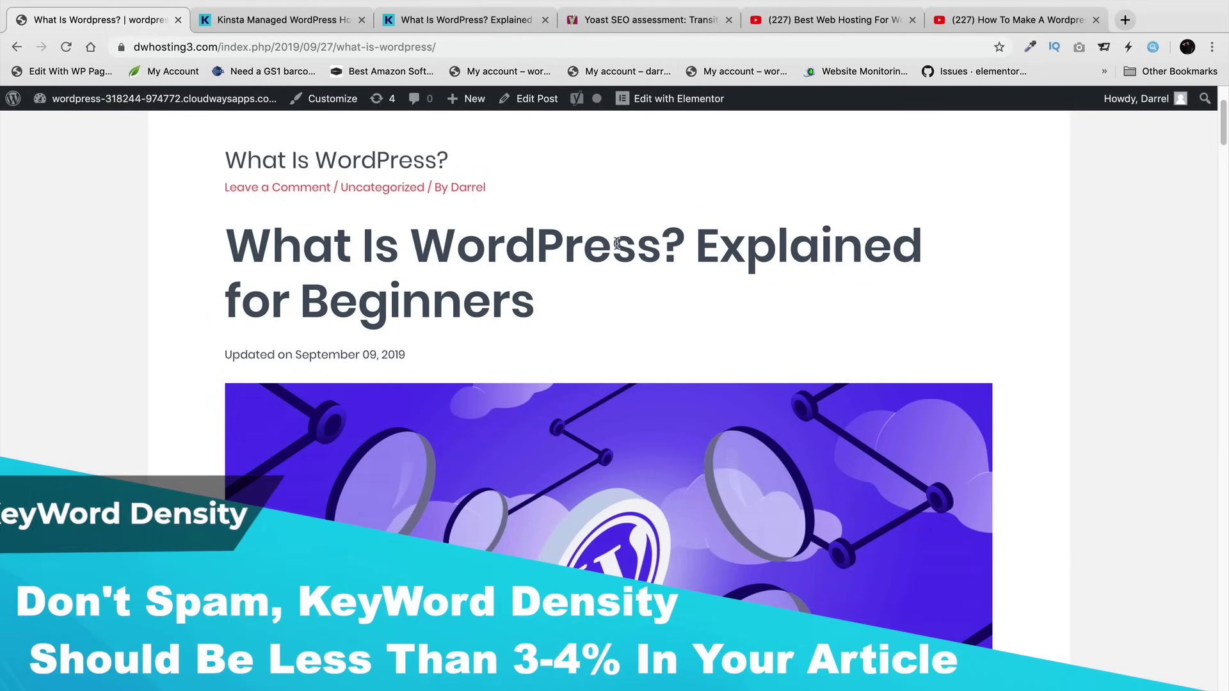
pyautogui.moveTo(658, 243); pyautogui.dragTo(242, 251)
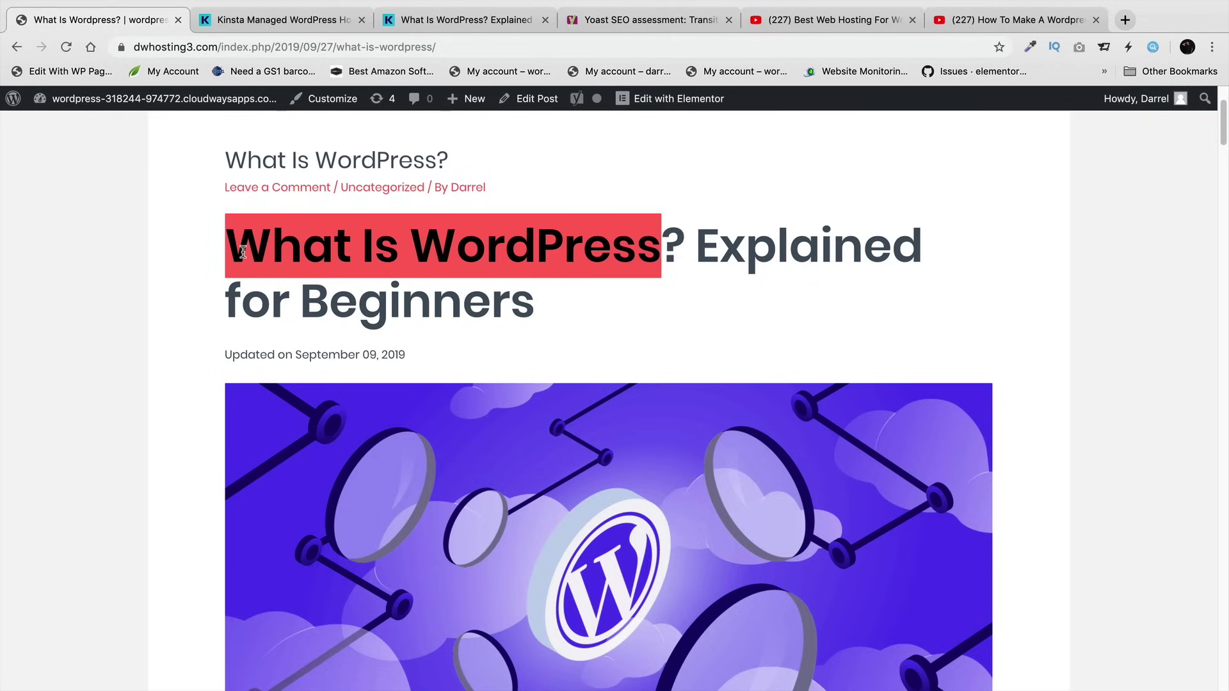
pyautogui.rightClick(242, 251)
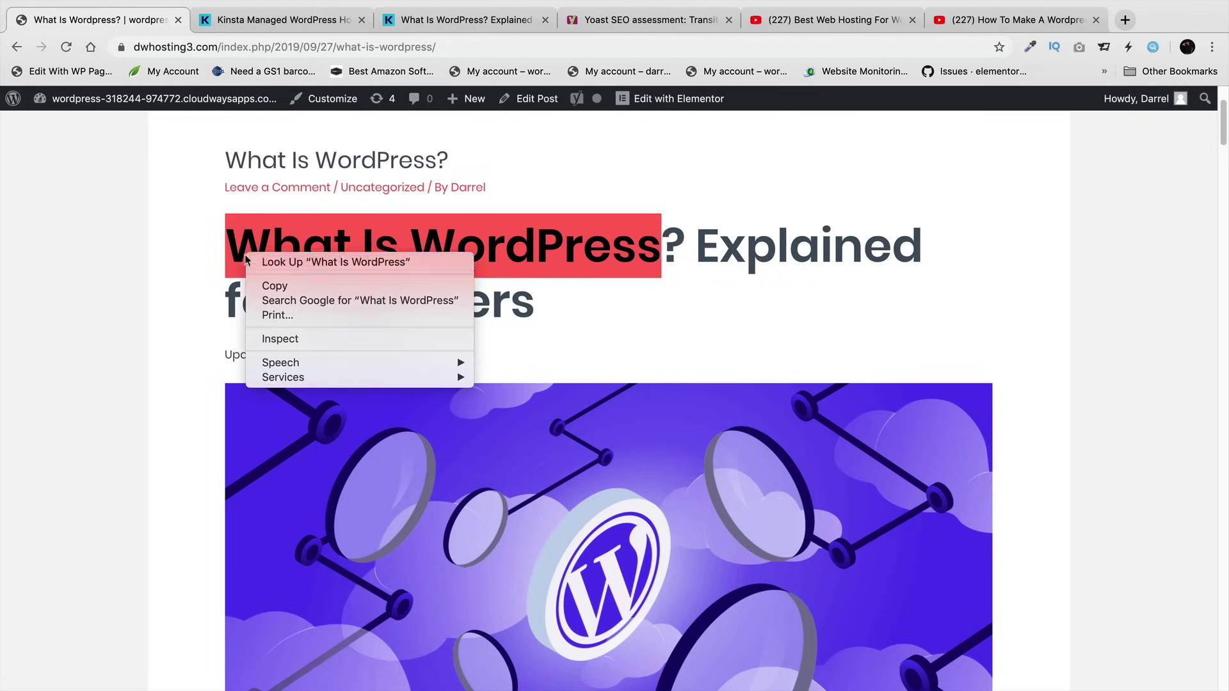
pyautogui.click(266, 287)
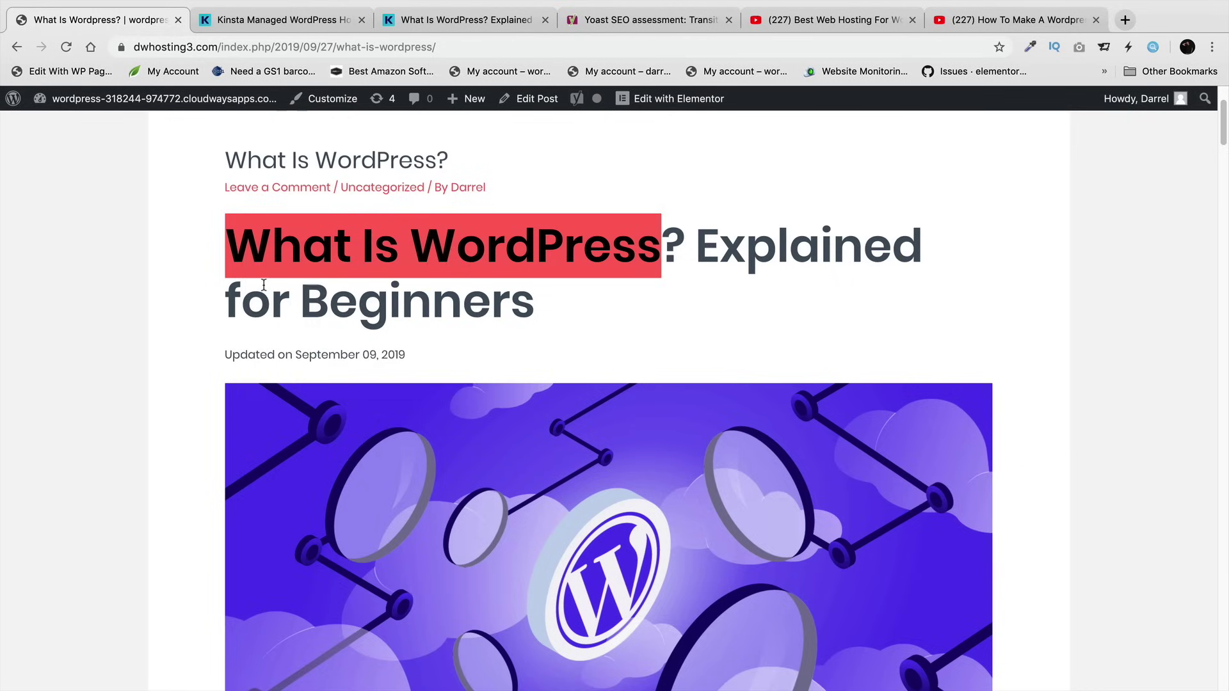
pyautogui.press('super+f')
pyautogui.rightClick(758, 77)
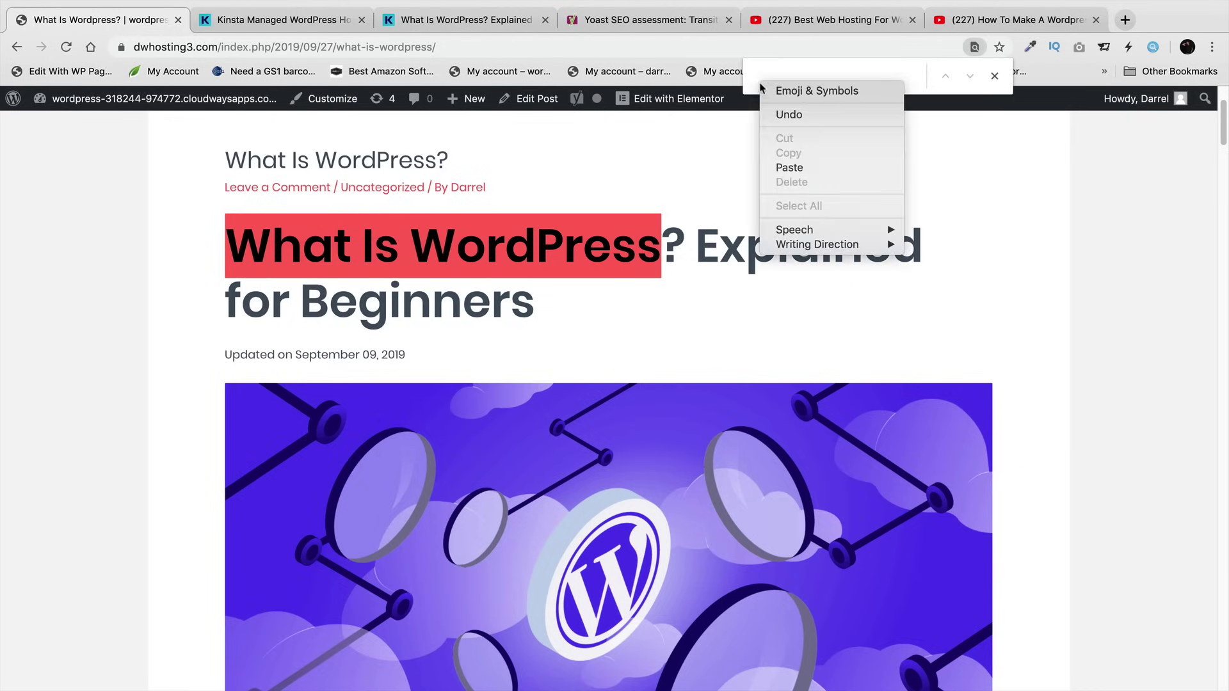
pyautogui.click(798, 156)
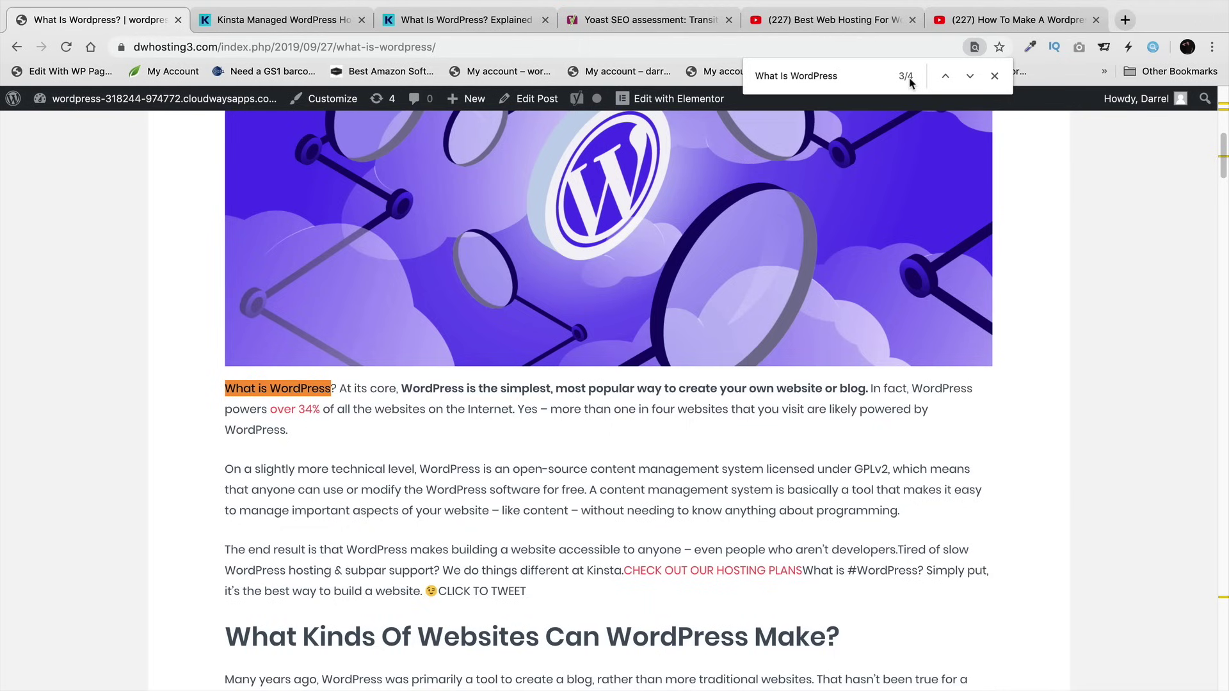
pyautogui.scroll(-12, 823, 364)
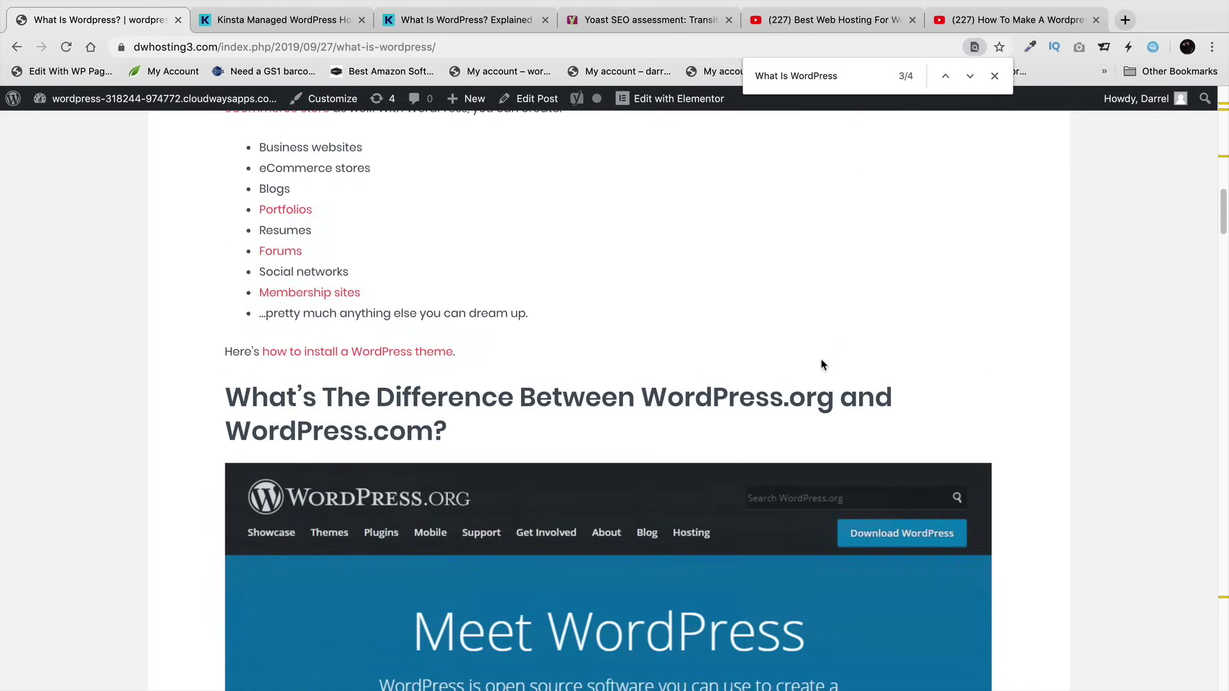
pyautogui.scroll(-15, 822, 364)
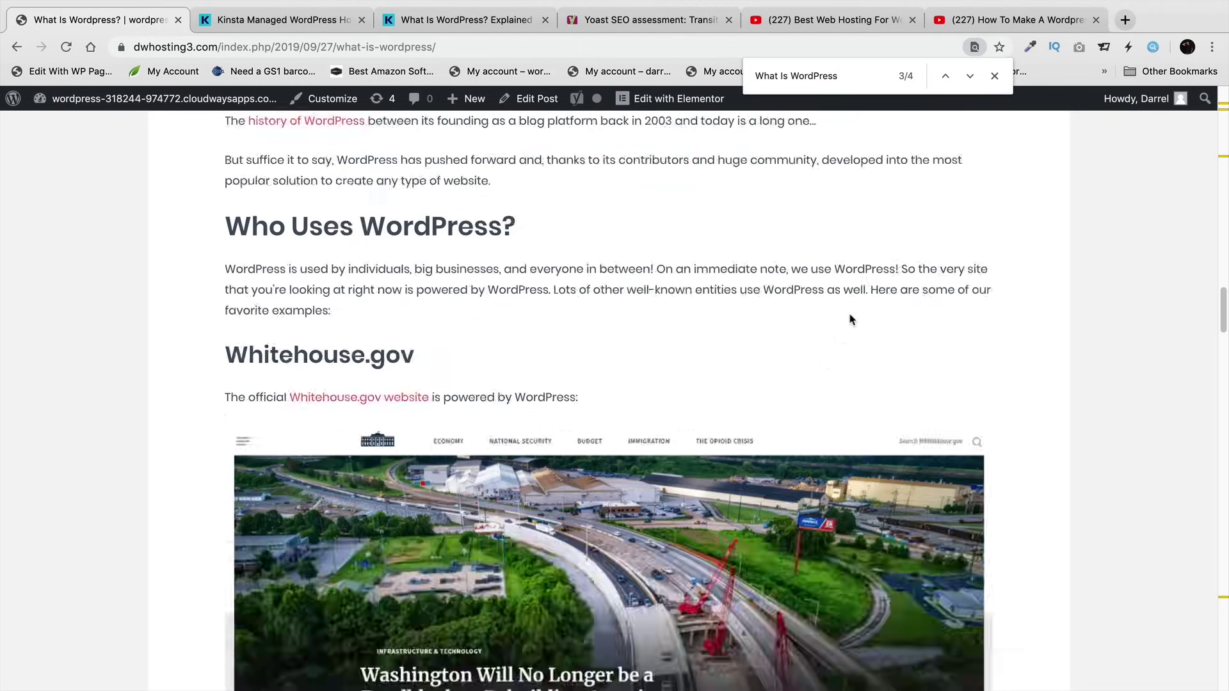
pyautogui.scroll(10, 704, 368)
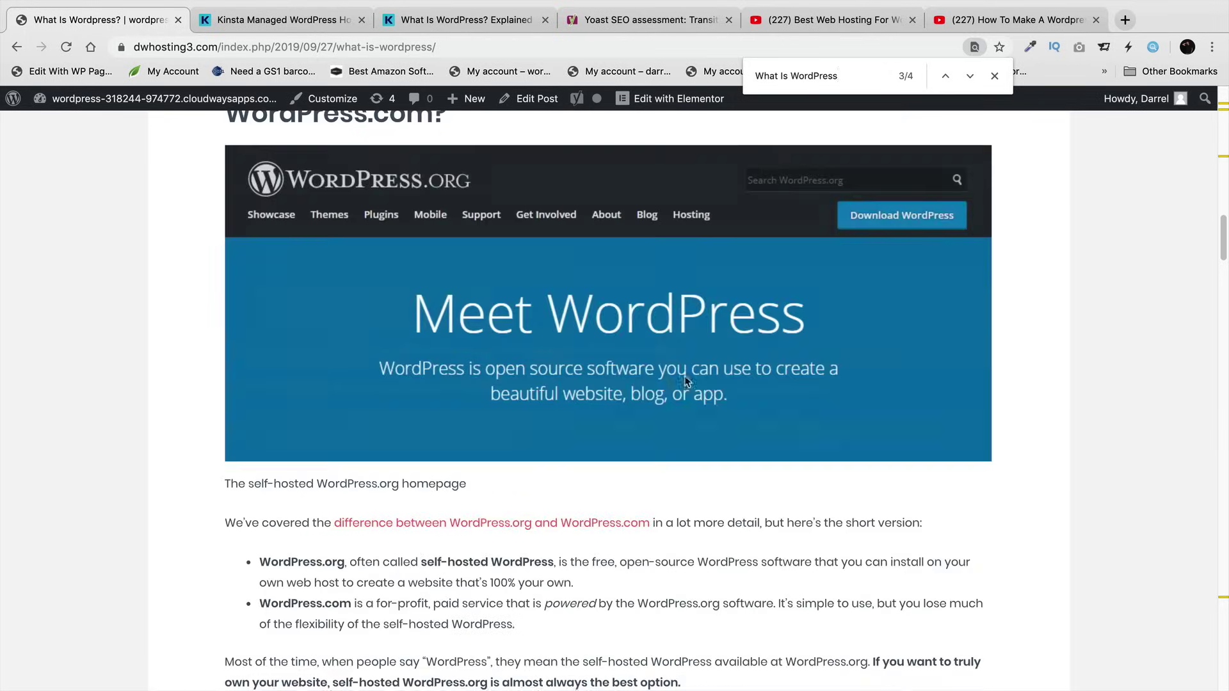
# - Search the page for "WordPress", "plugin", "woocommerce" and "website" in turn to check how often the post uses each word
pyautogui.moveTo(791, 77); pyautogui.dragTo(727, 82)
pyautogui.press('BackSpace')
pyautogui.doubleClick(814, 74)
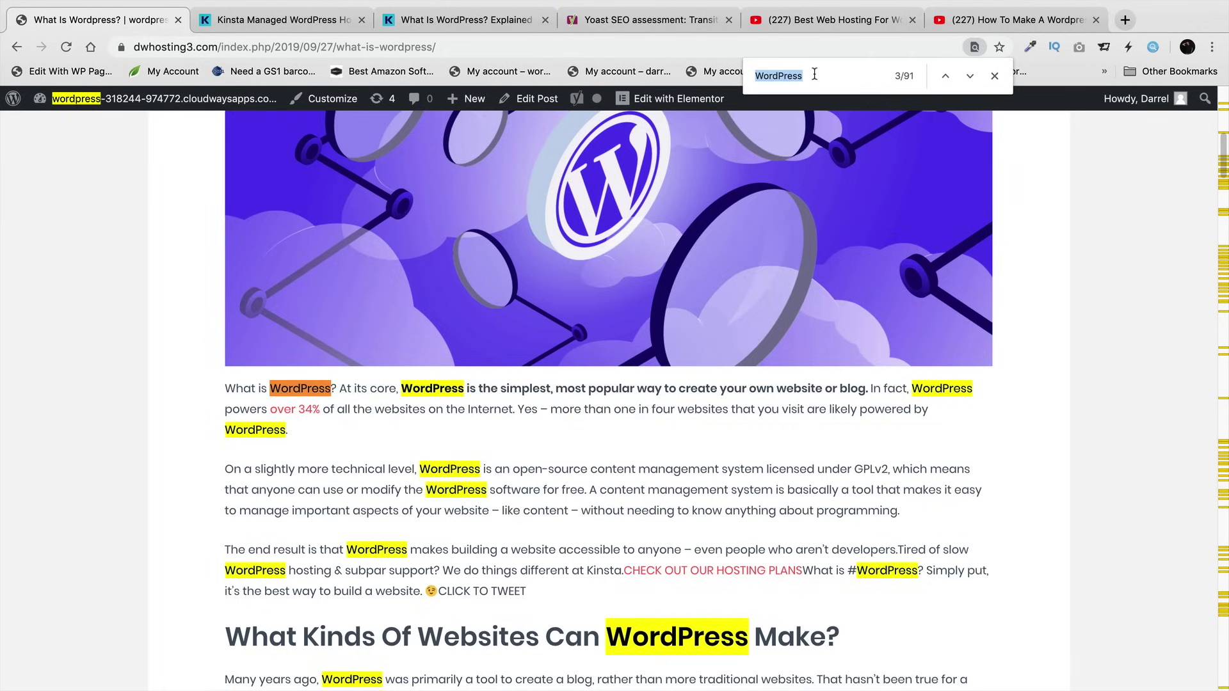
pyautogui.write('plugin')
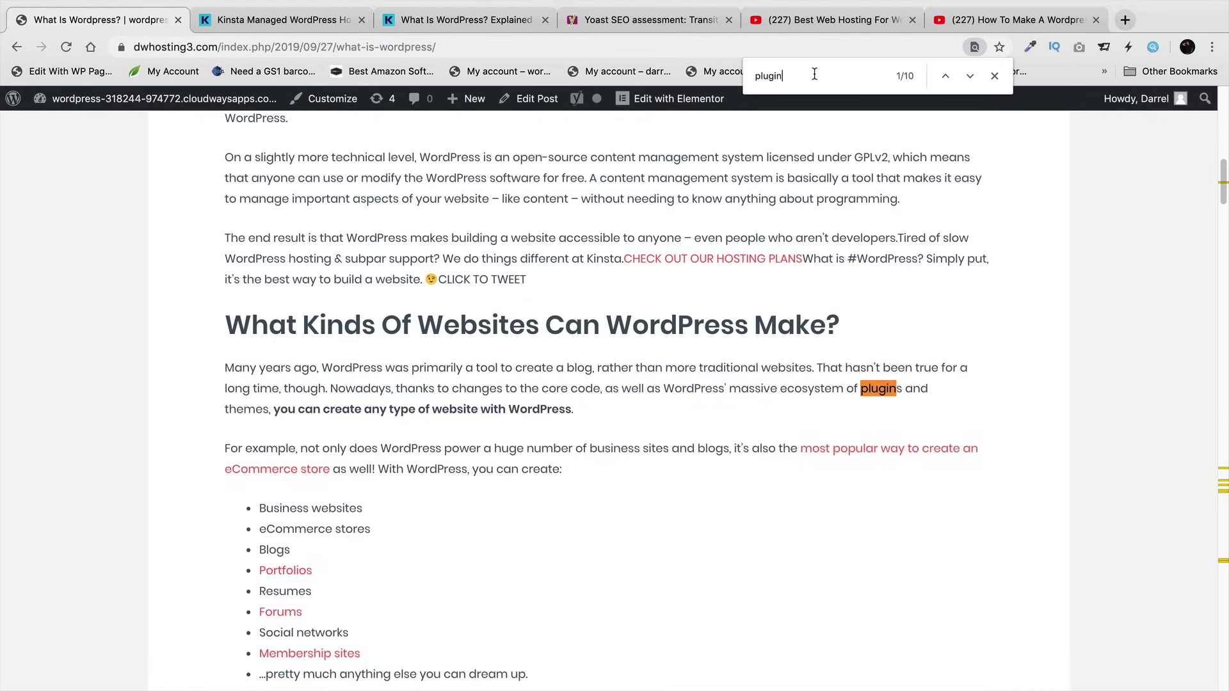
pyautogui.doubleClick(814, 74)
pyautogui.write('woocommerce')
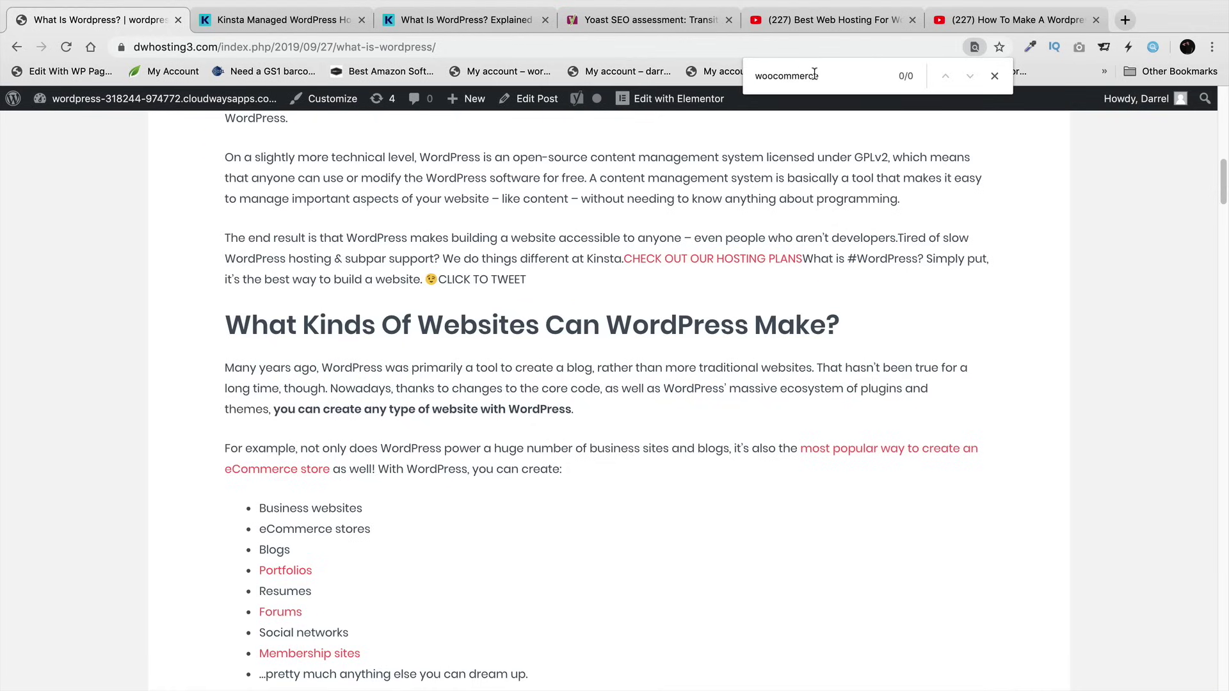
pyautogui.doubleClick(814, 74)
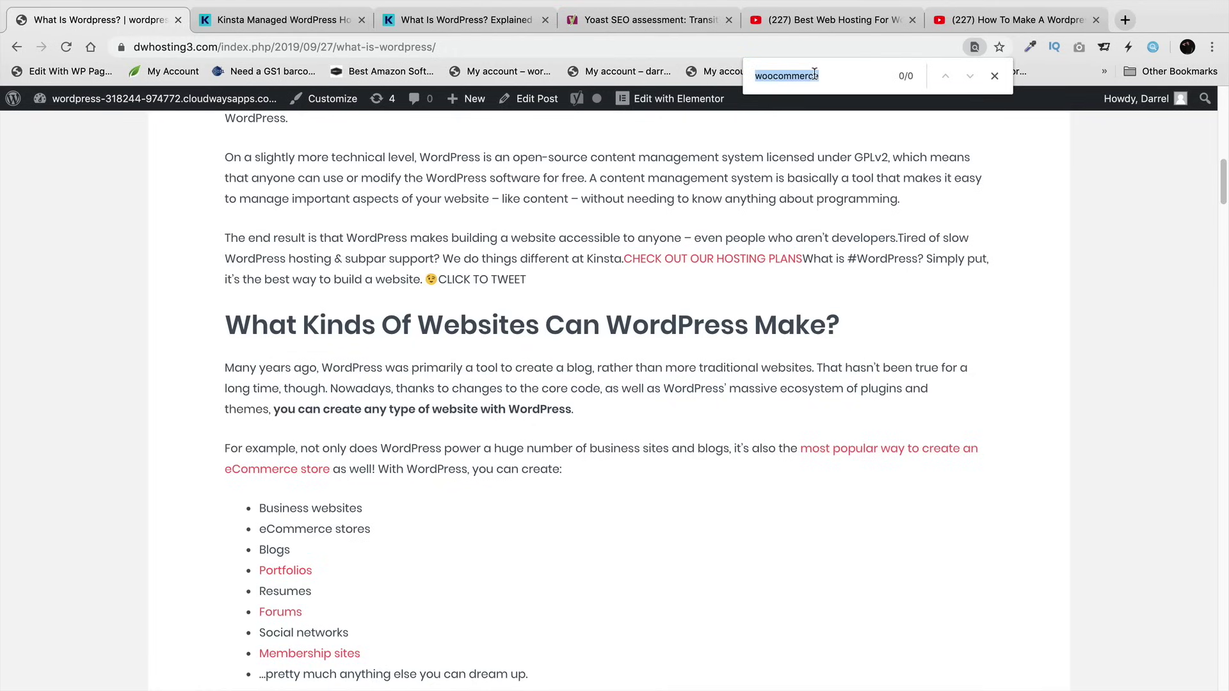
pyautogui.write('website')
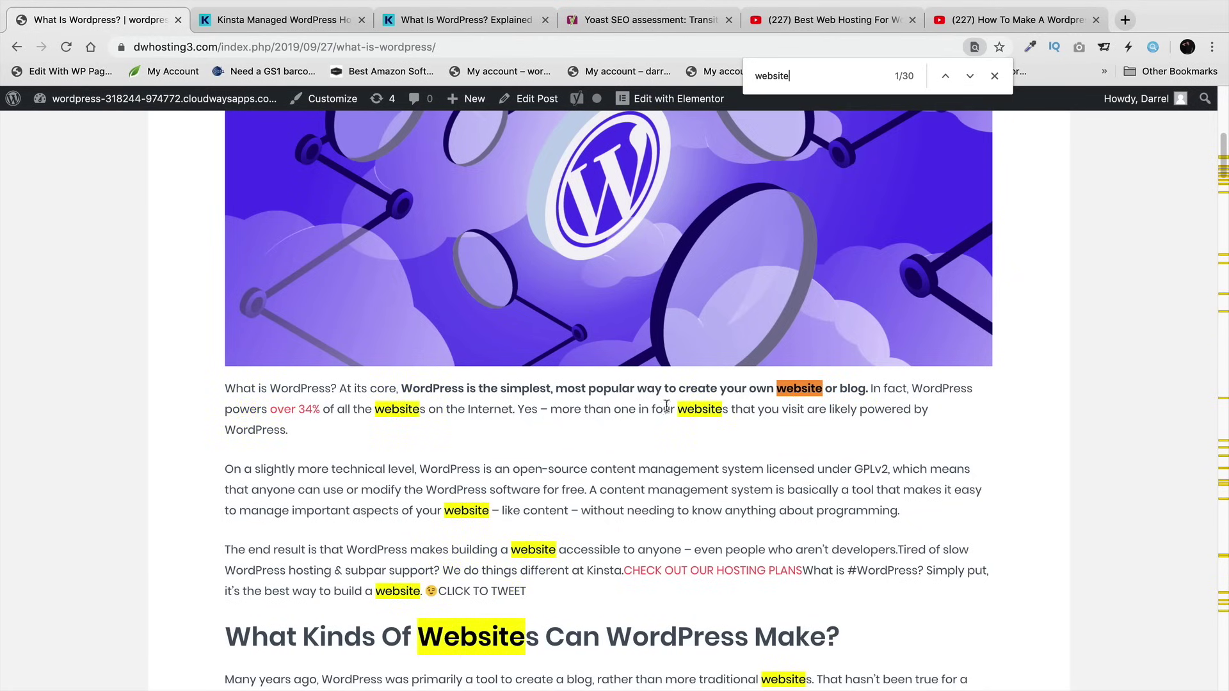
pyautogui.scroll(8, 618, 437)
pyautogui.scroll(-1, 629, 325)
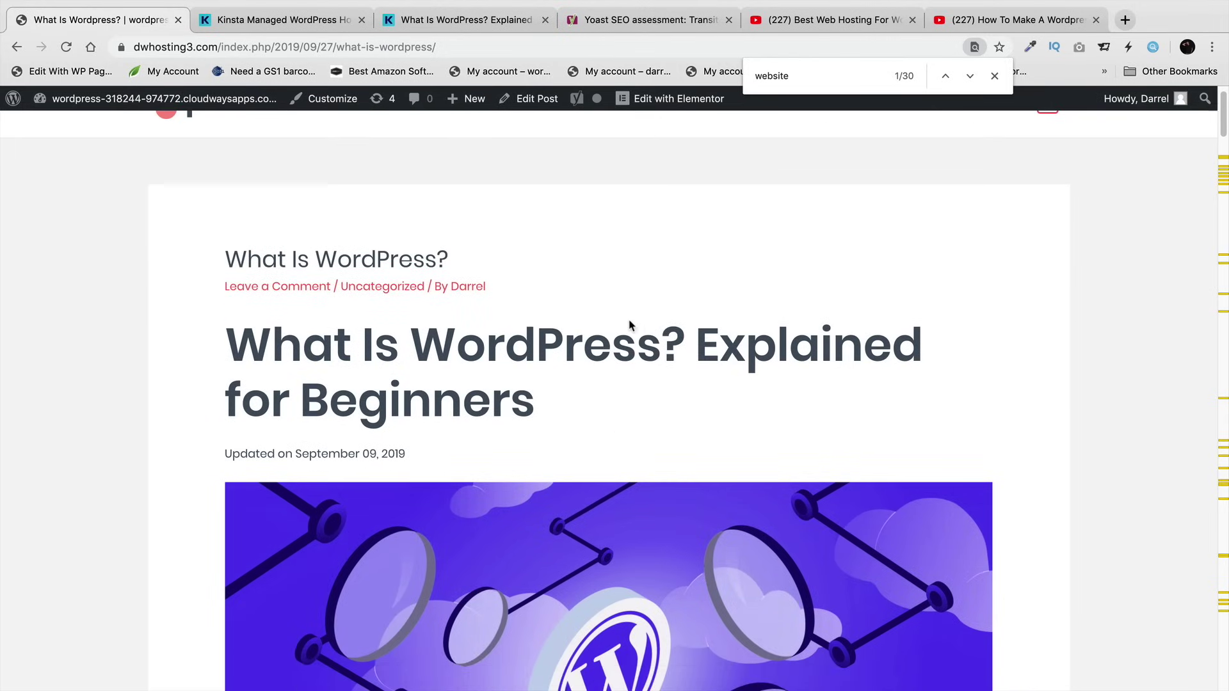
pyautogui.scroll(-4, 601, 289)
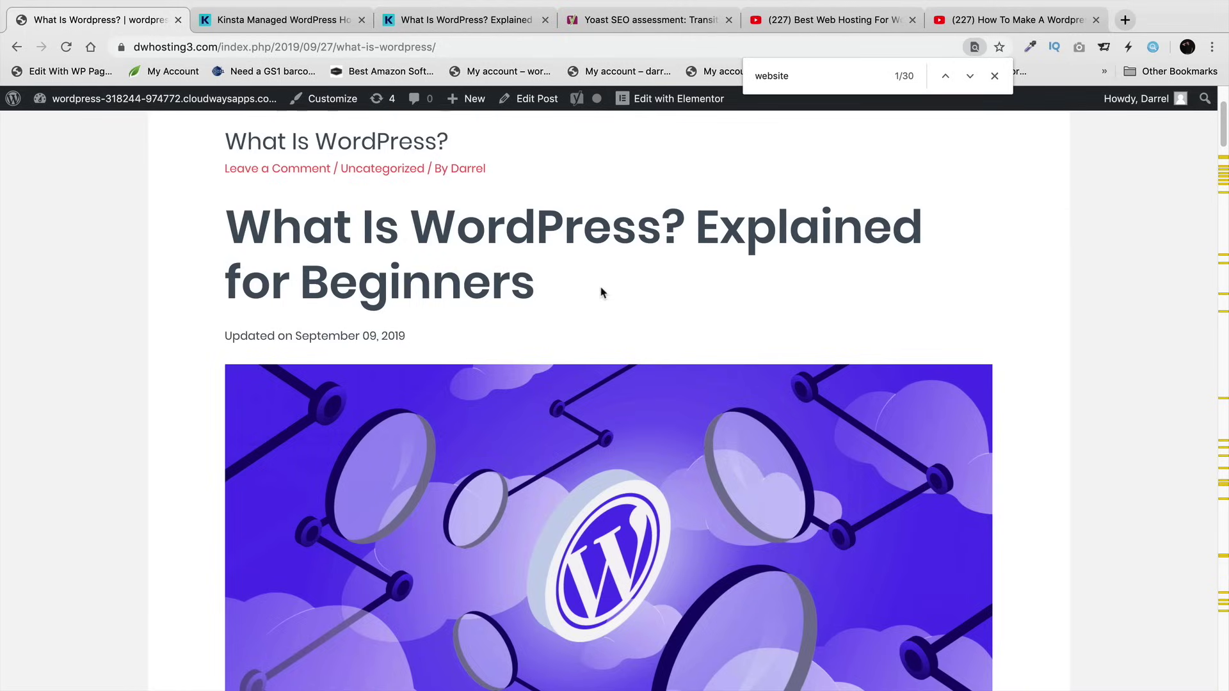
# - Open the post for editing and set the alt text of the first image to "Wordpress Logo"
pyautogui.click(515, 104)
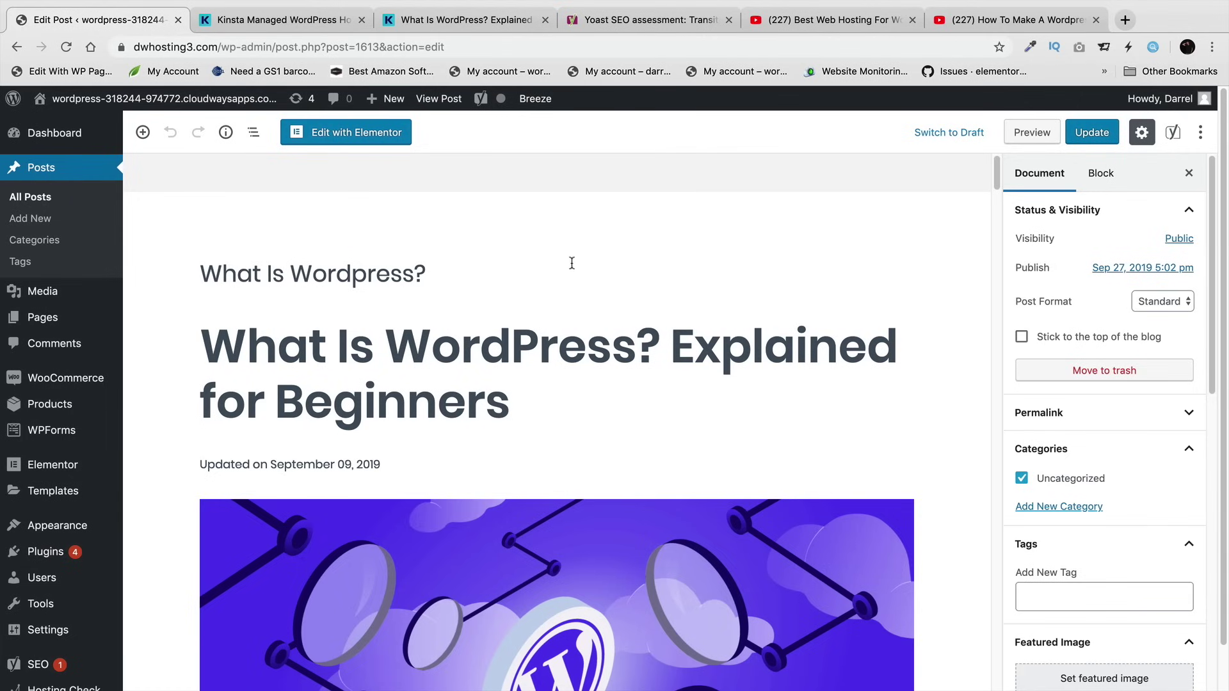
pyautogui.scroll(-3, 557, 320)
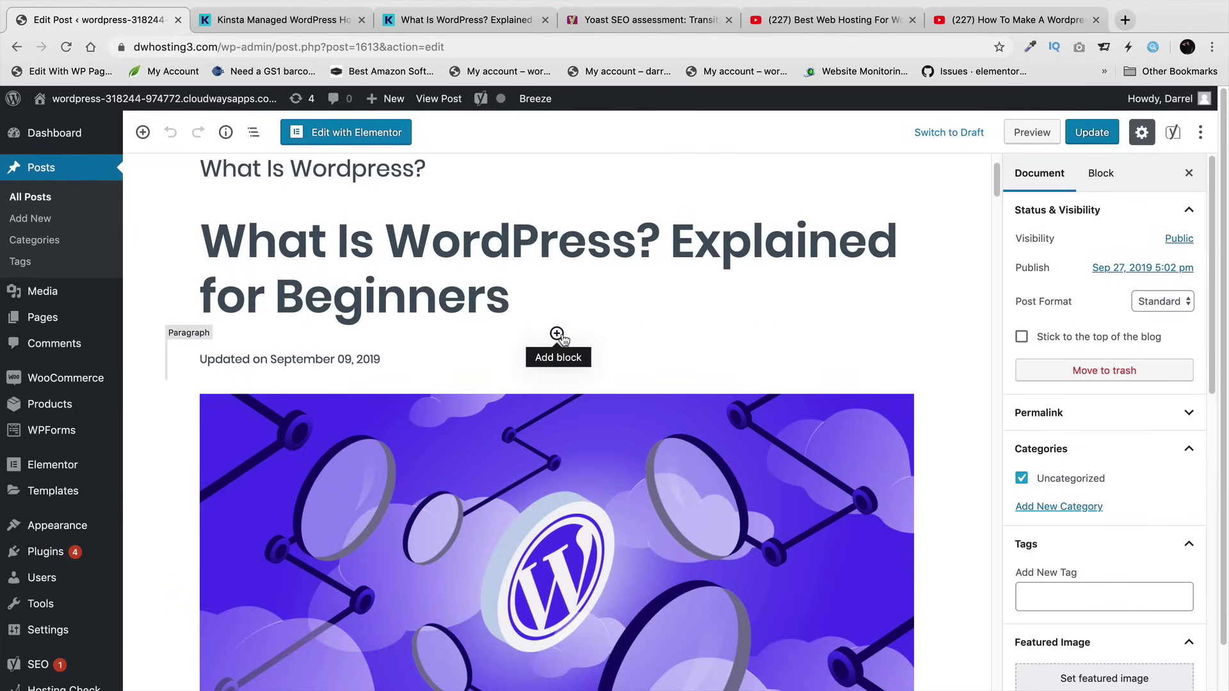
pyautogui.scroll(-3, 557, 335)
pyautogui.click(567, 310)
pyautogui.scroll(-1, 567, 311)
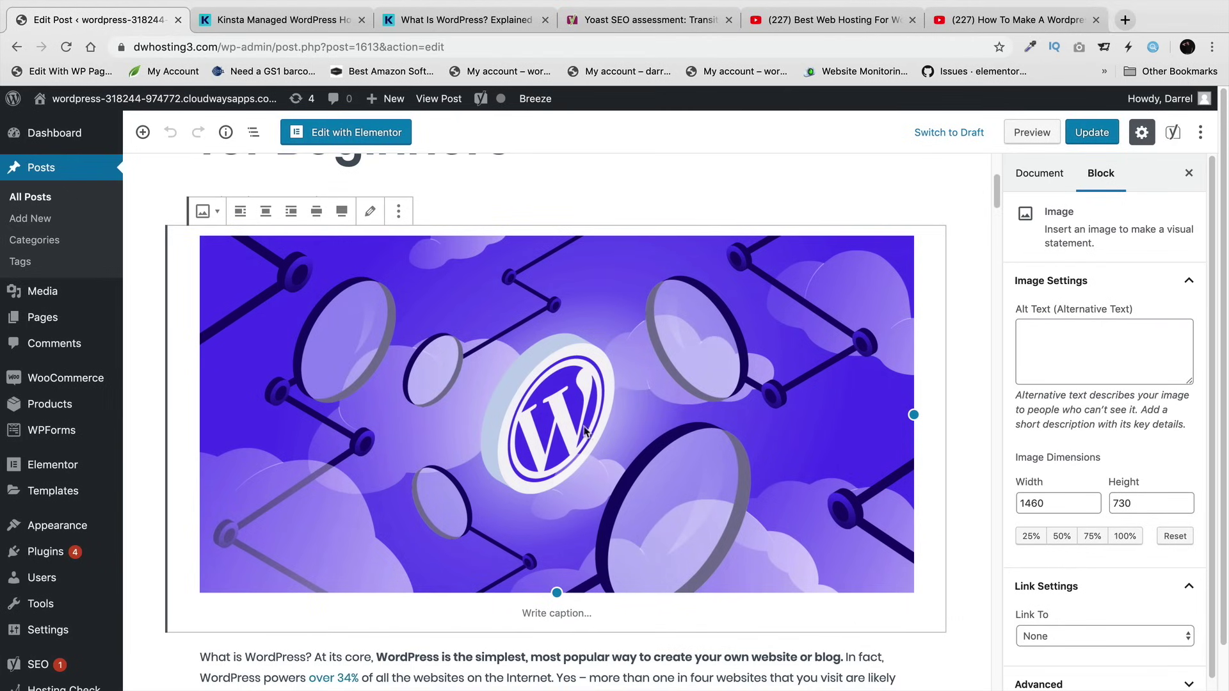
pyautogui.click(1111, 359)
pyautogui.write('Wordpre')
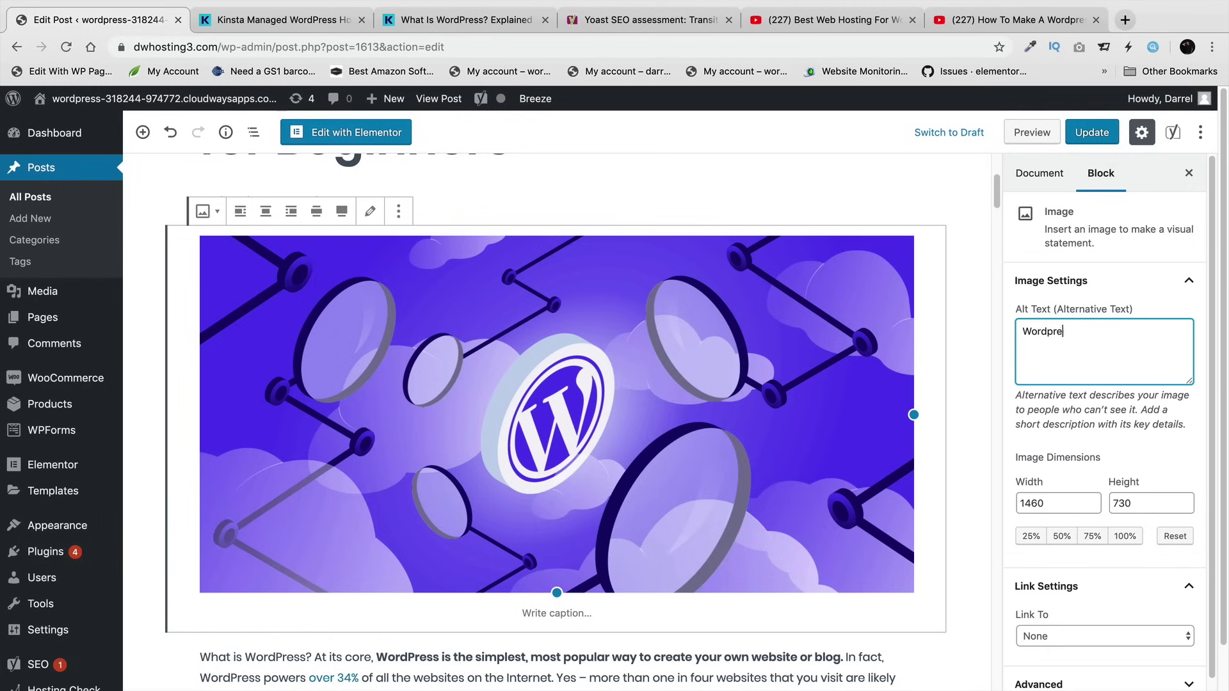
pyautogui.write('ss Logo')
# - Check the alt text of the WordPress.org homepage image in the WordPress.org versus WordPress.com section
pyautogui.scroll(-8, 985, 357)
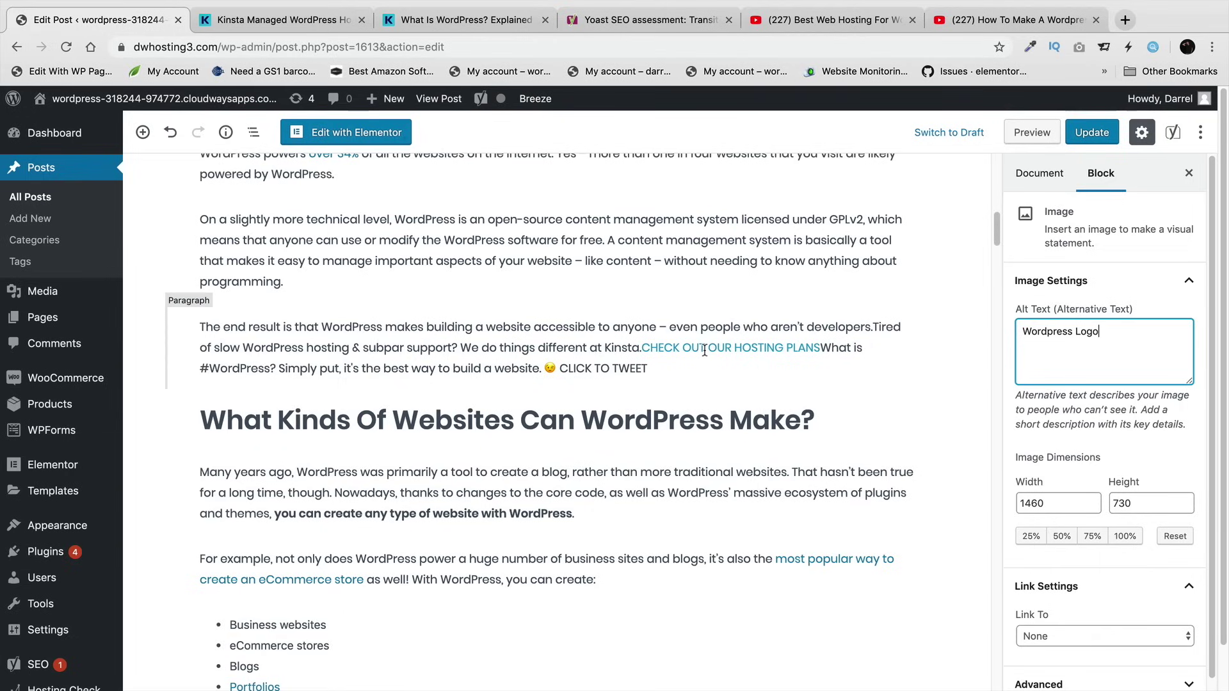
pyautogui.scroll(-4, 704, 347)
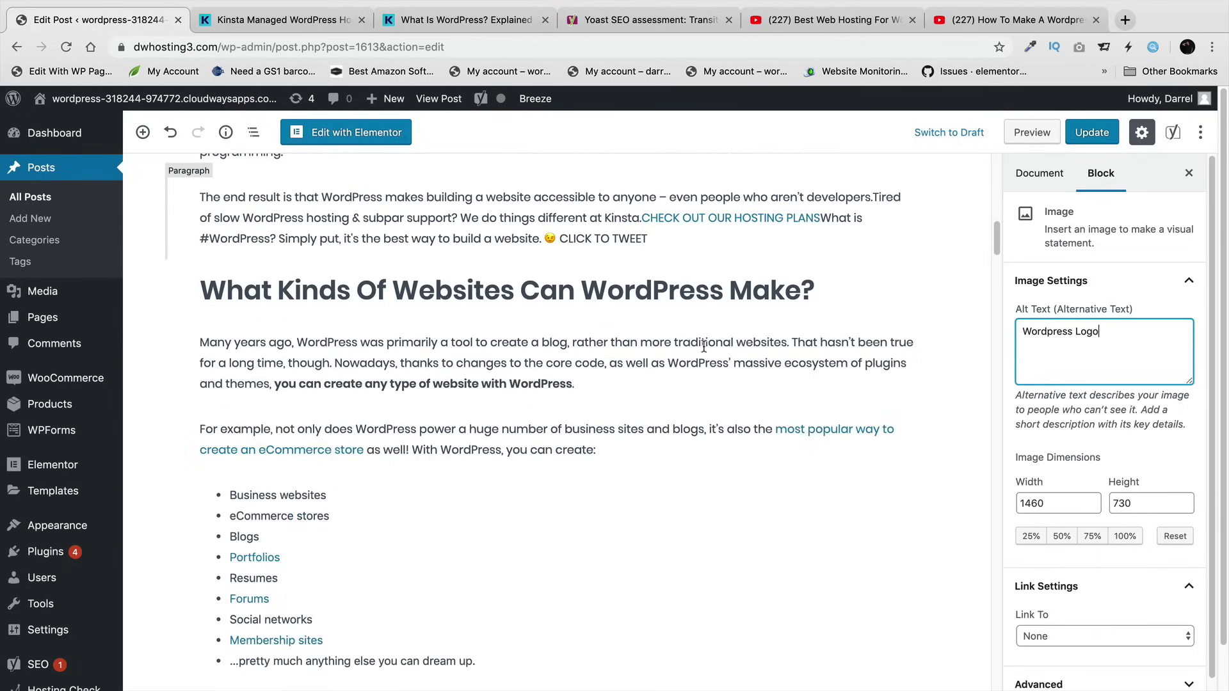
pyautogui.scroll(-6, 526, 420)
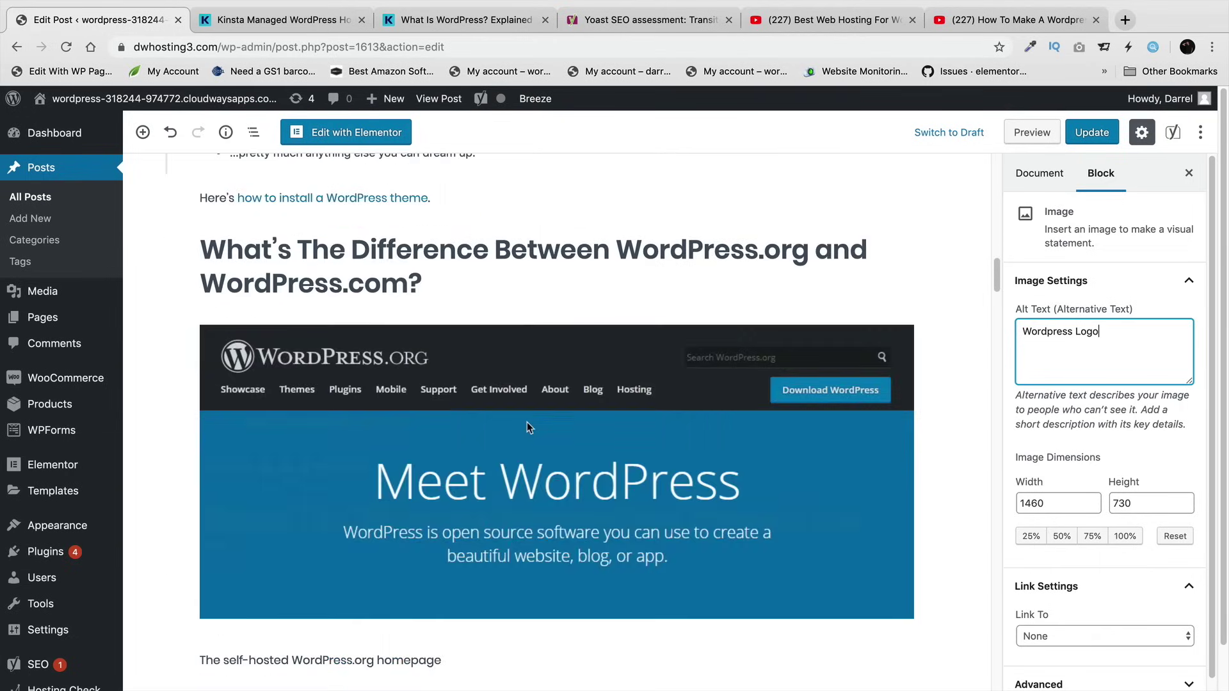
pyautogui.click(547, 413)
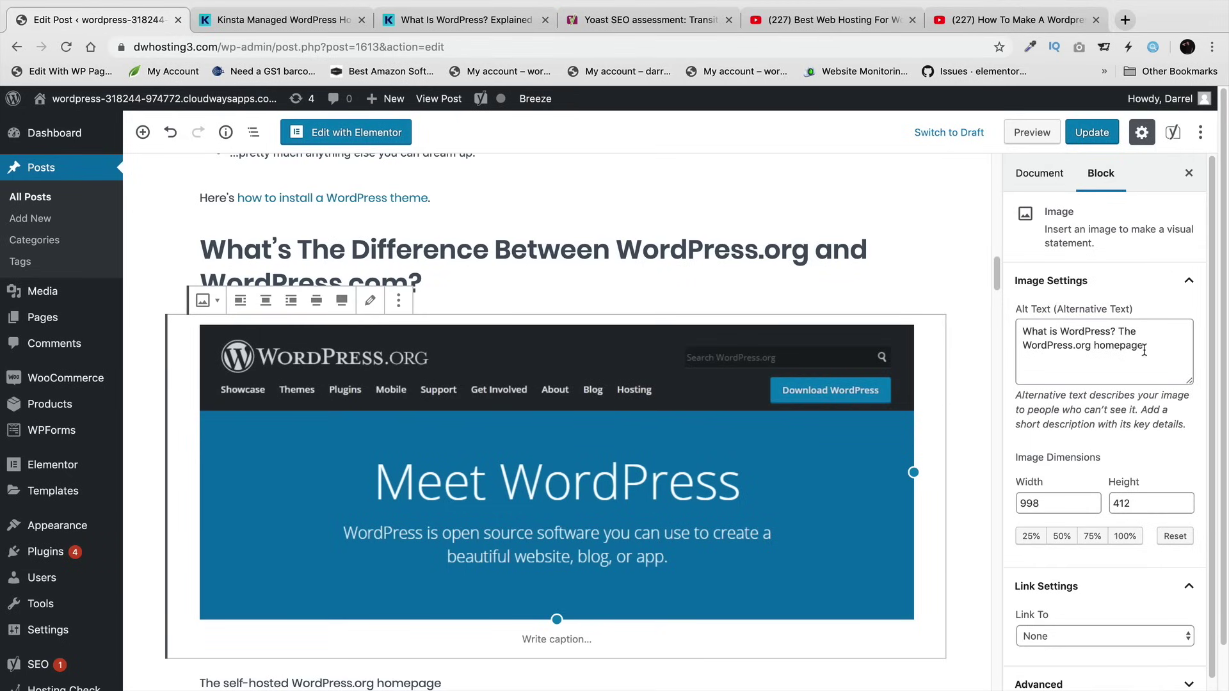
pyautogui.moveTo(1146, 347); pyautogui.dragTo(1012, 329)
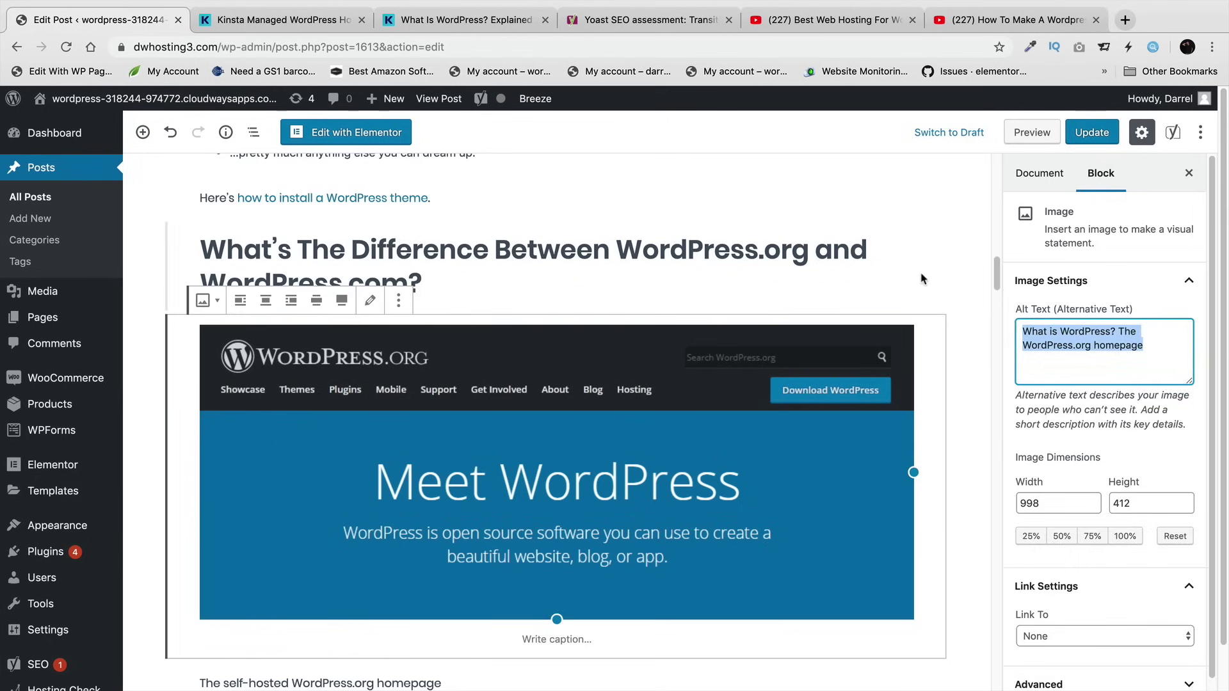
pyautogui.click(904, 317)
# - Select the screenshot in the Whitehouse.gov example and check its alt text
pyautogui.scroll(-6, 904, 318)
pyautogui.scroll(-10, 904, 324)
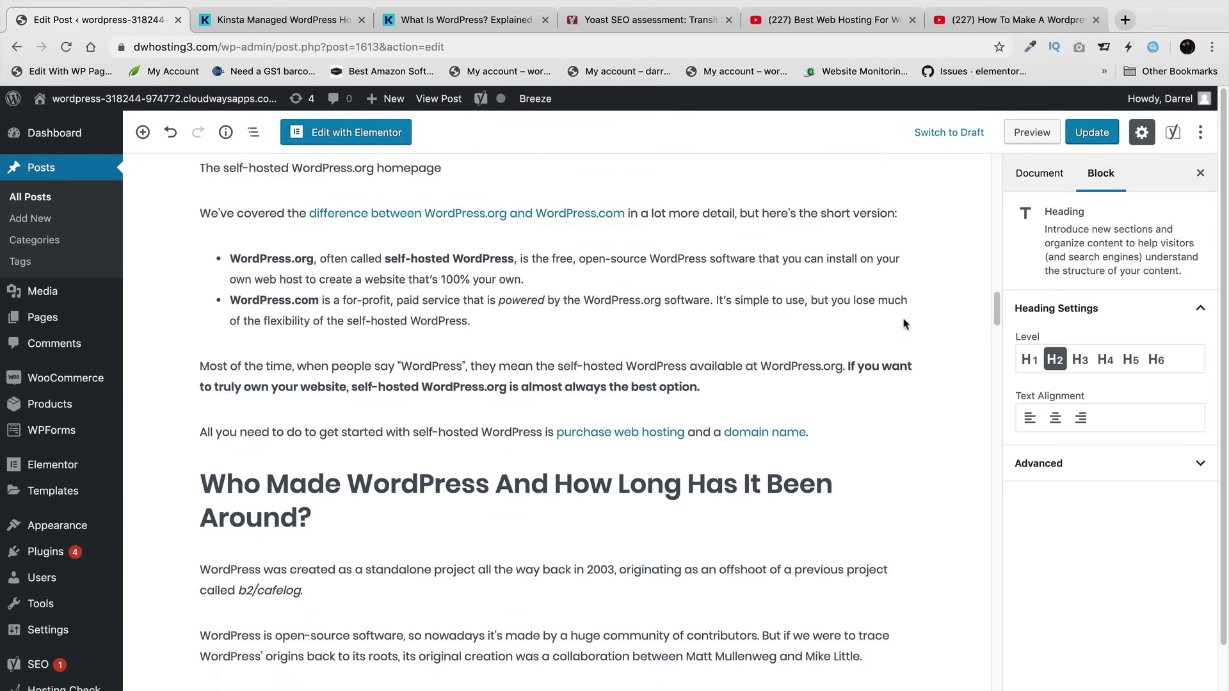
pyautogui.scroll(-2, 899, 325)
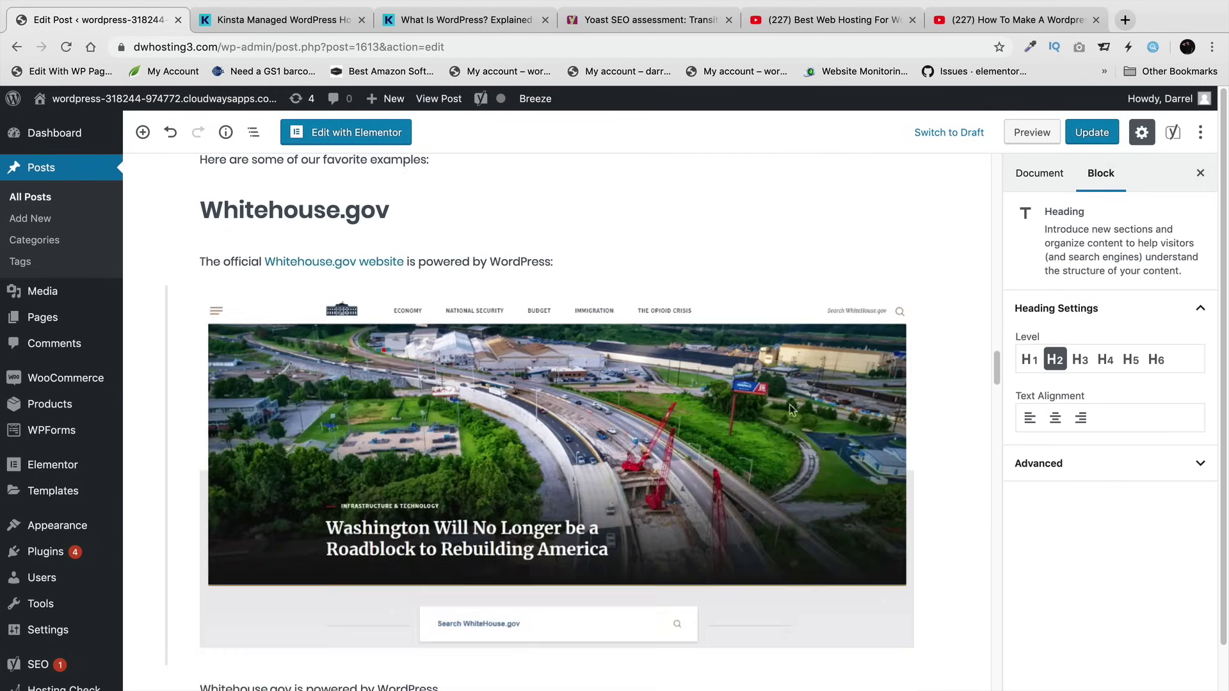
pyautogui.click(801, 393)
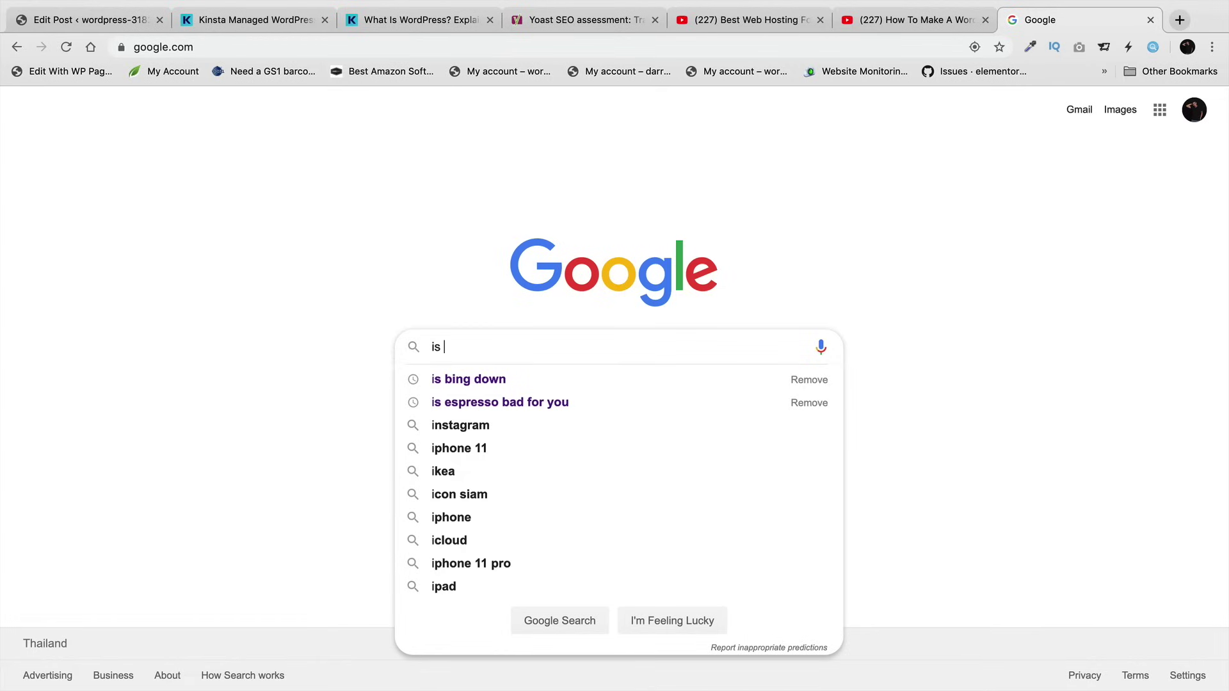
# - Search Google in a new browser tab for "is white house.gov powered by wordpress"
pyautogui.write('white house')
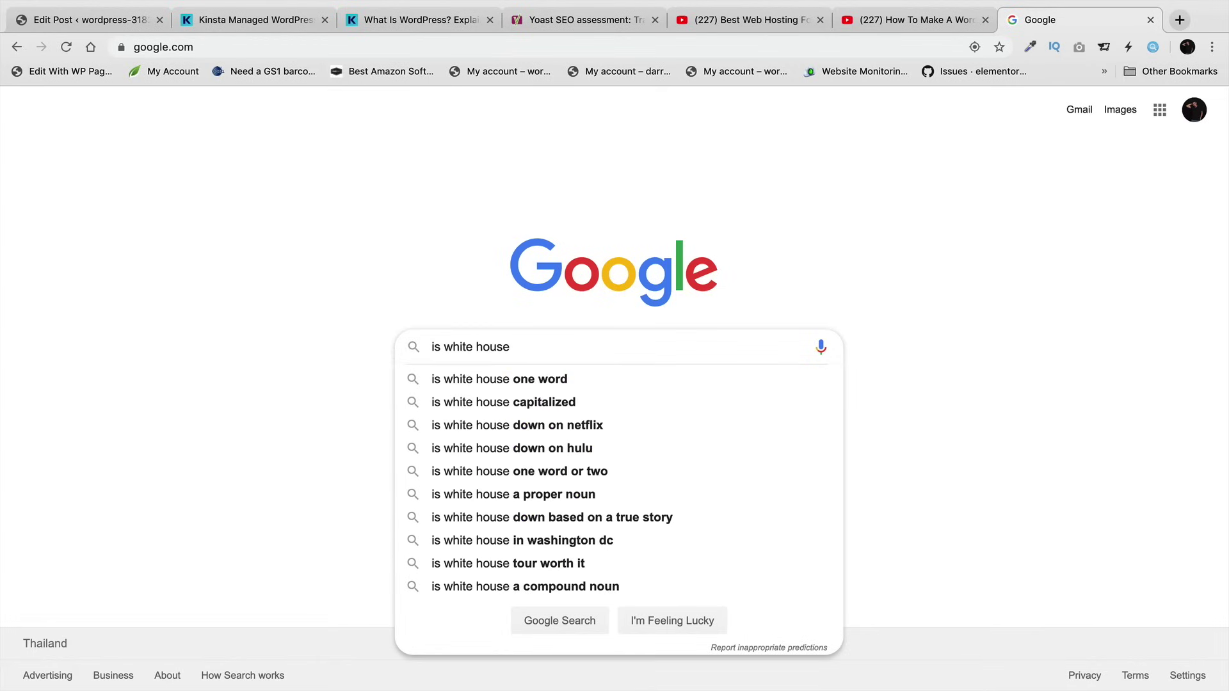
pyautogui.press('BackSpace')
pyautogui.write('.gov powered b')
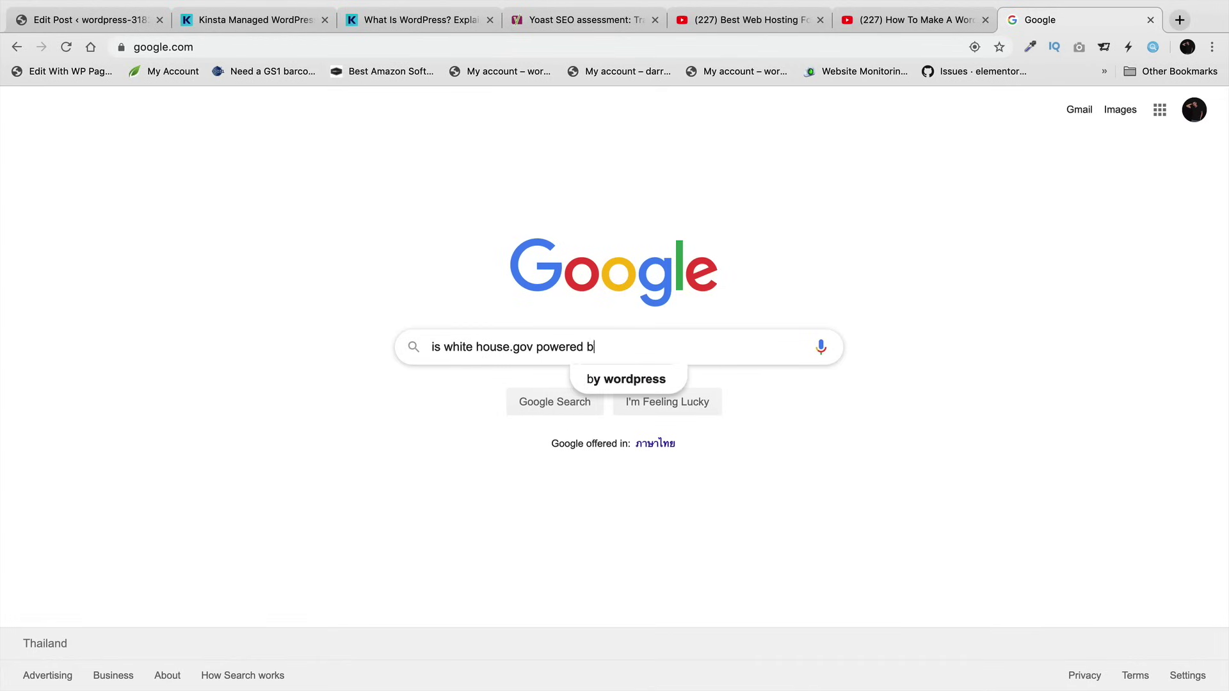
pyautogui.write('y wordpress')
pyautogui.press('Return')
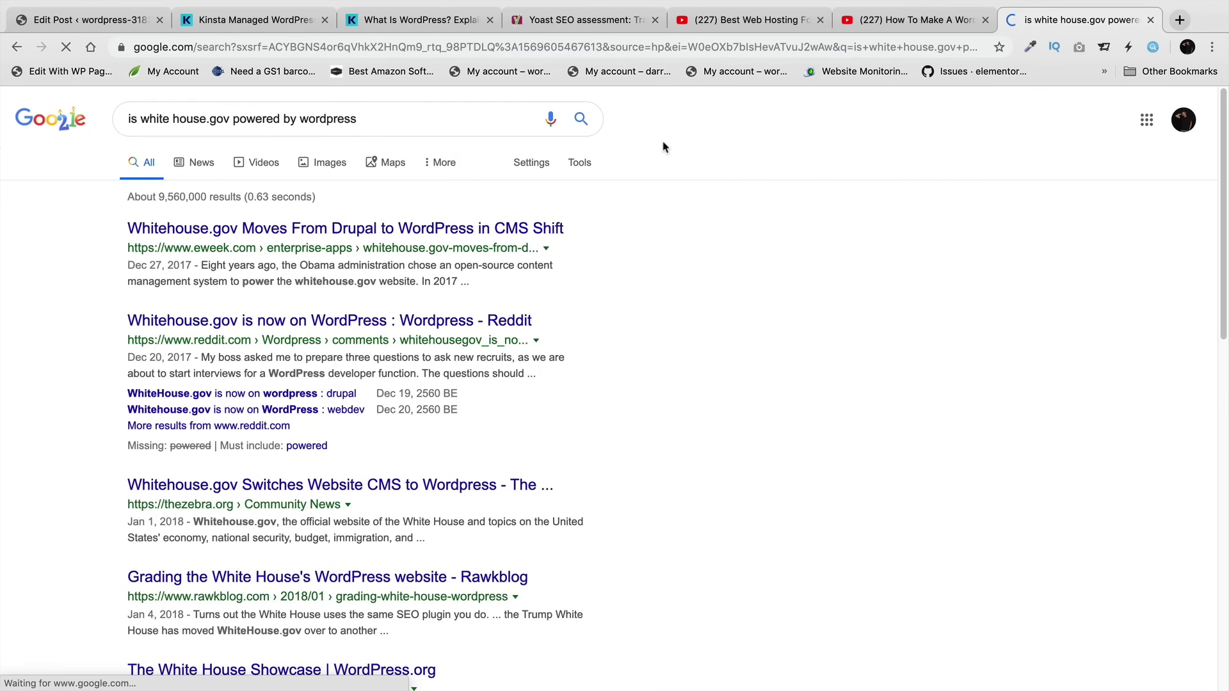
# - Find Kinsta's Whitehouse.gov screenshot in the image results and open its source article
pyautogui.click(335, 168)
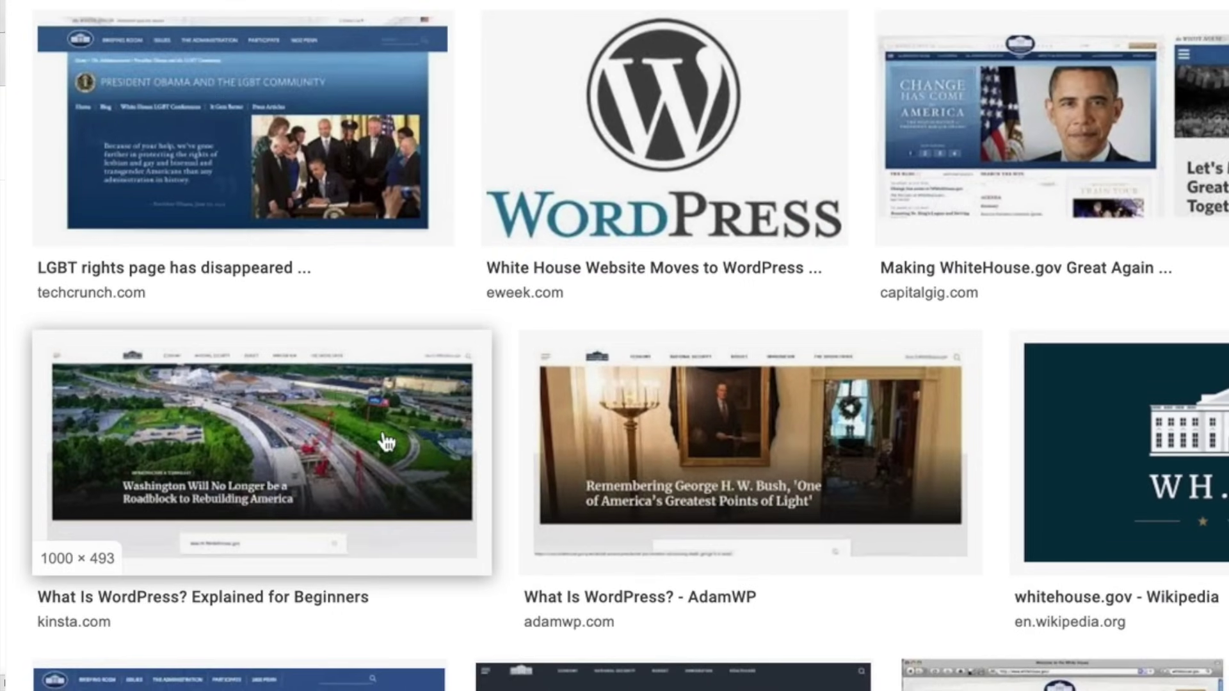
pyautogui.click(214, 483)
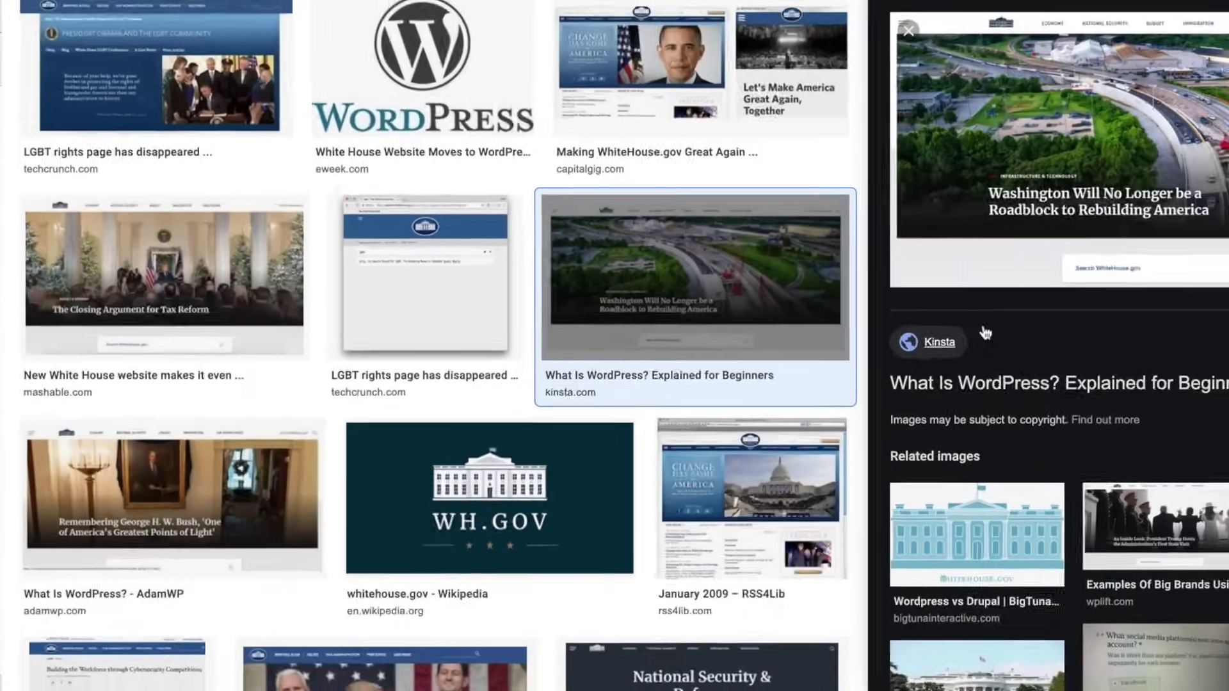
pyautogui.click(979, 331)
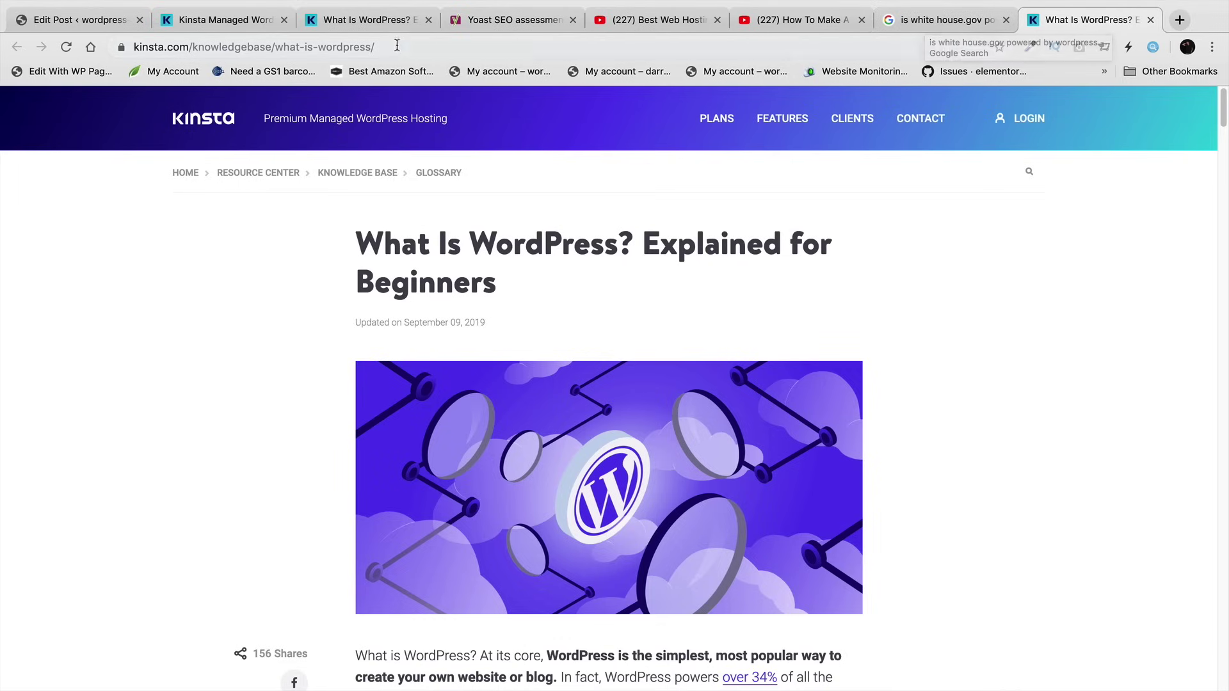
# - Return to the post editor and check the alt text of the Microsoft and The Rolling Stones images
pyautogui.click(216, 29)
pyautogui.click(149, 20)
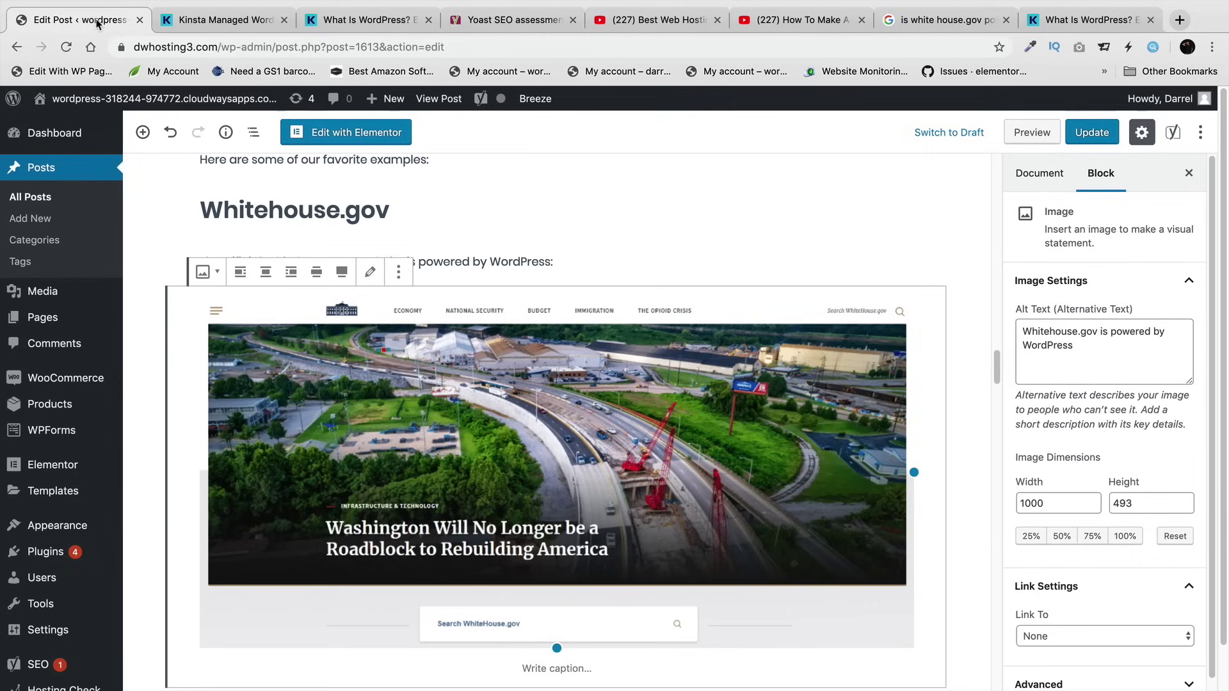
pyautogui.scroll(-7, 555, 508)
pyautogui.scroll(-2, 555, 508)
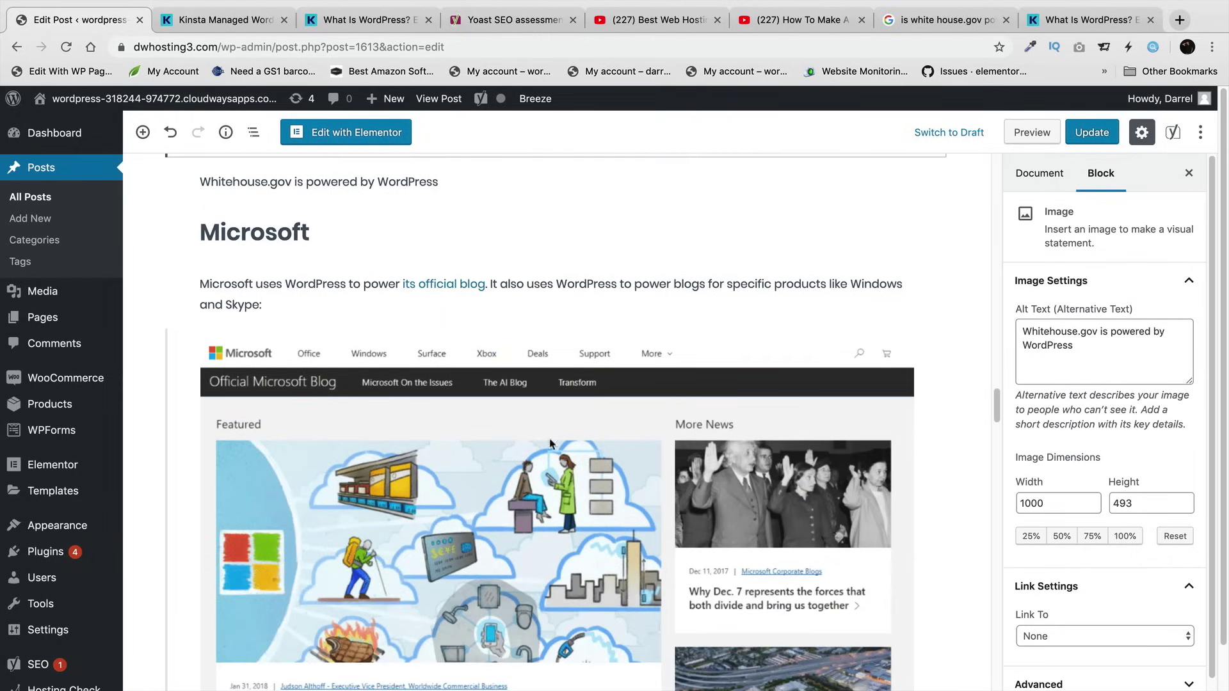
pyautogui.scroll(-1, 544, 461)
pyautogui.click(535, 425)
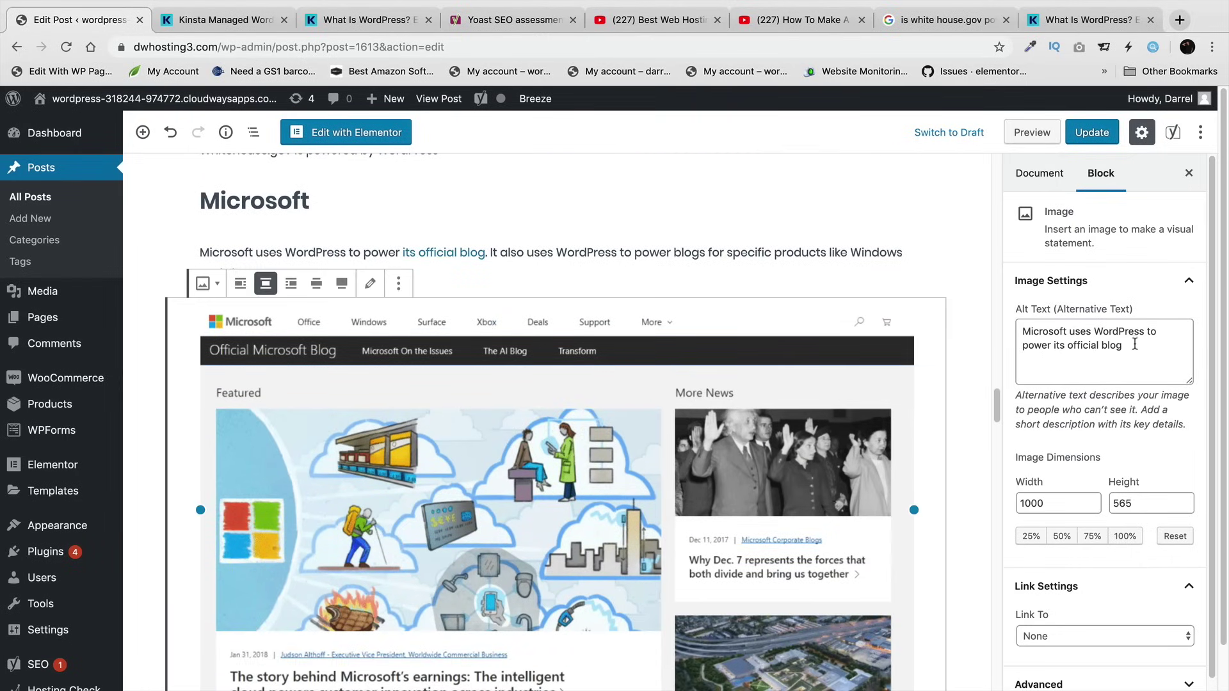
pyautogui.scroll(-7, 771, 534)
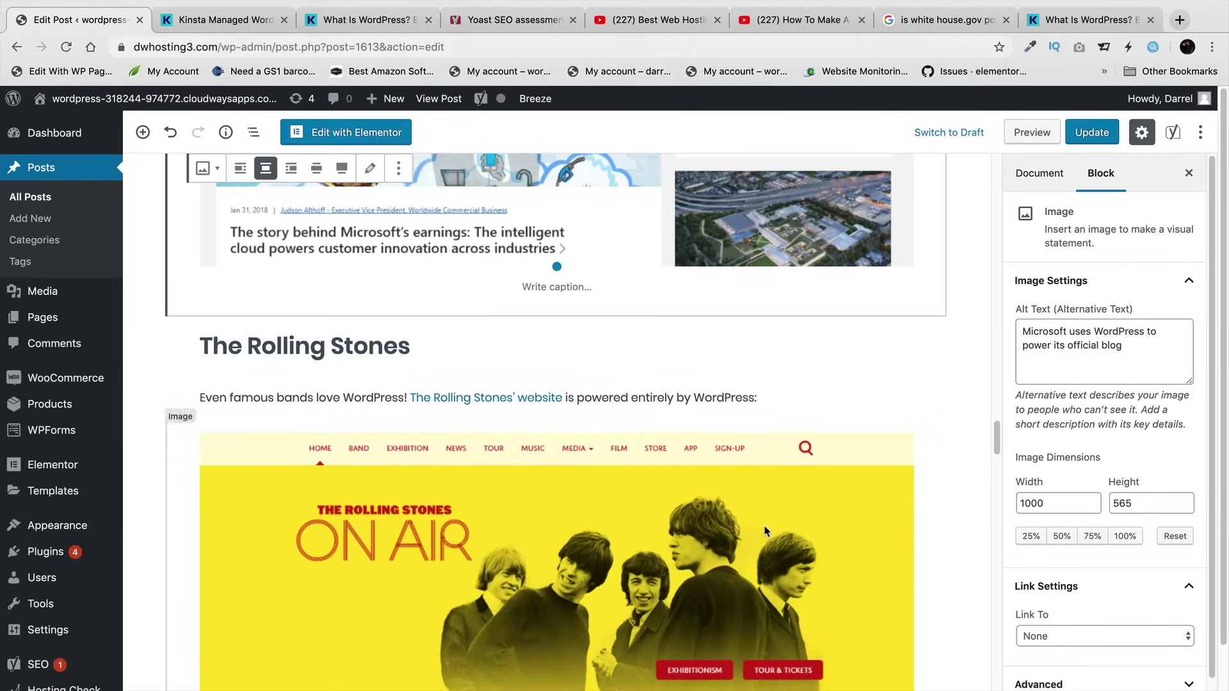
pyautogui.click(765, 534)
# - Inspect the "best WordPress plugins" and "preinstall WordPress for you" links in the post's reasons to use WordPress
pyautogui.scroll(-12, 753, 490)
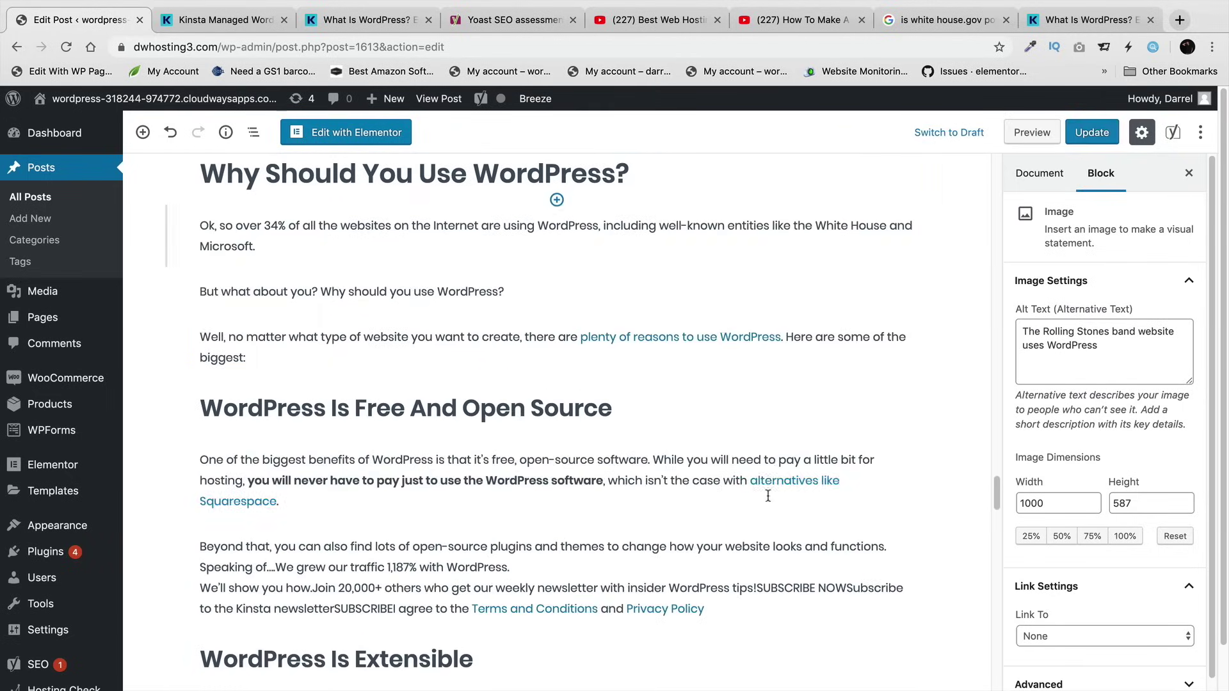
pyautogui.scroll(-10, 754, 490)
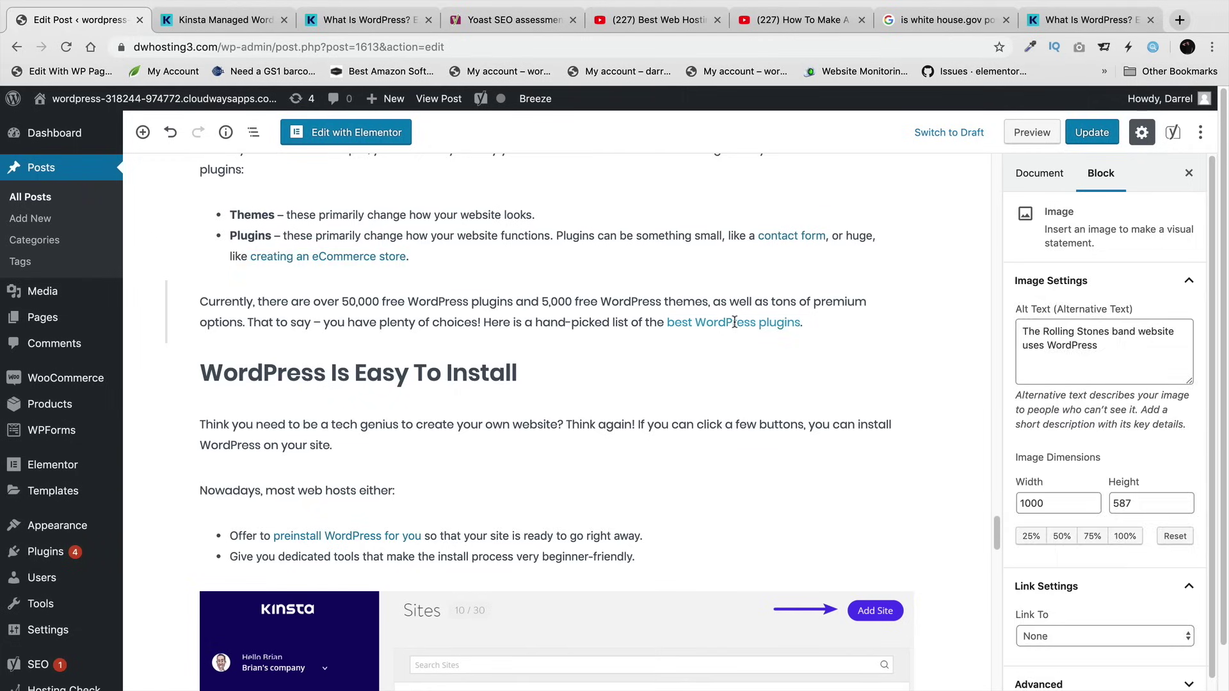
pyautogui.click(735, 322)
pyautogui.click(362, 535)
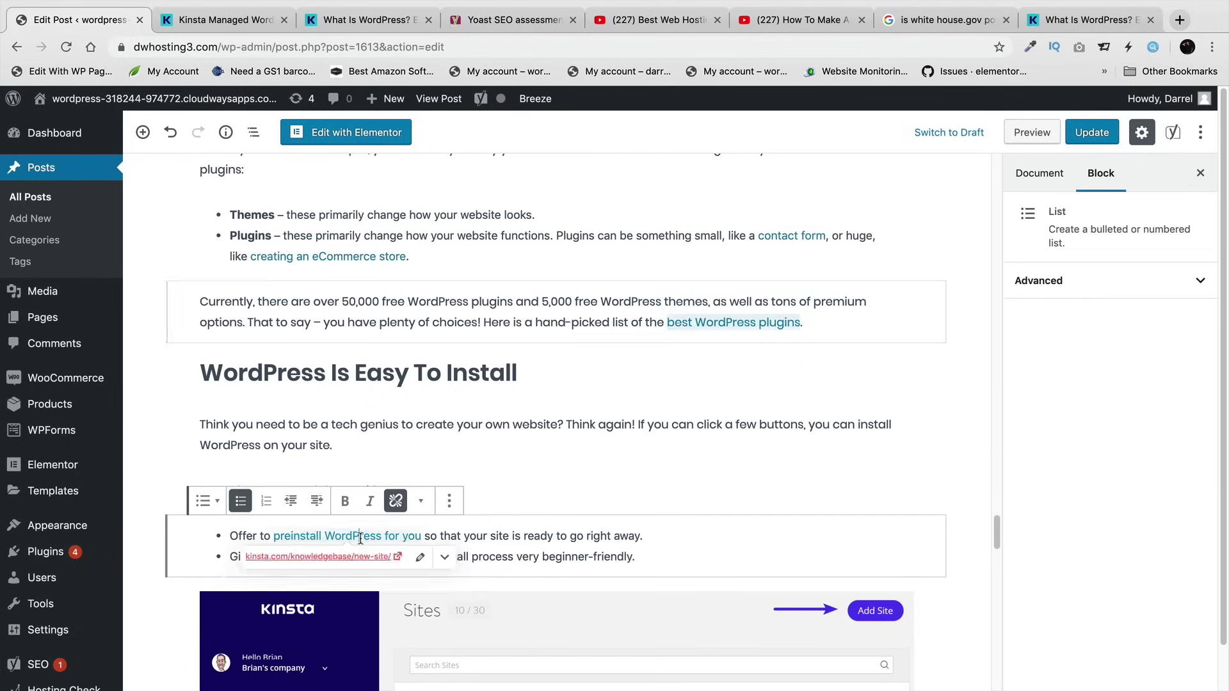
# - Show the Yoast SEO readability analysis below the post and examine its results
pyautogui.scroll(-5, 529, 457)
pyautogui.scroll(-15, 529, 457)
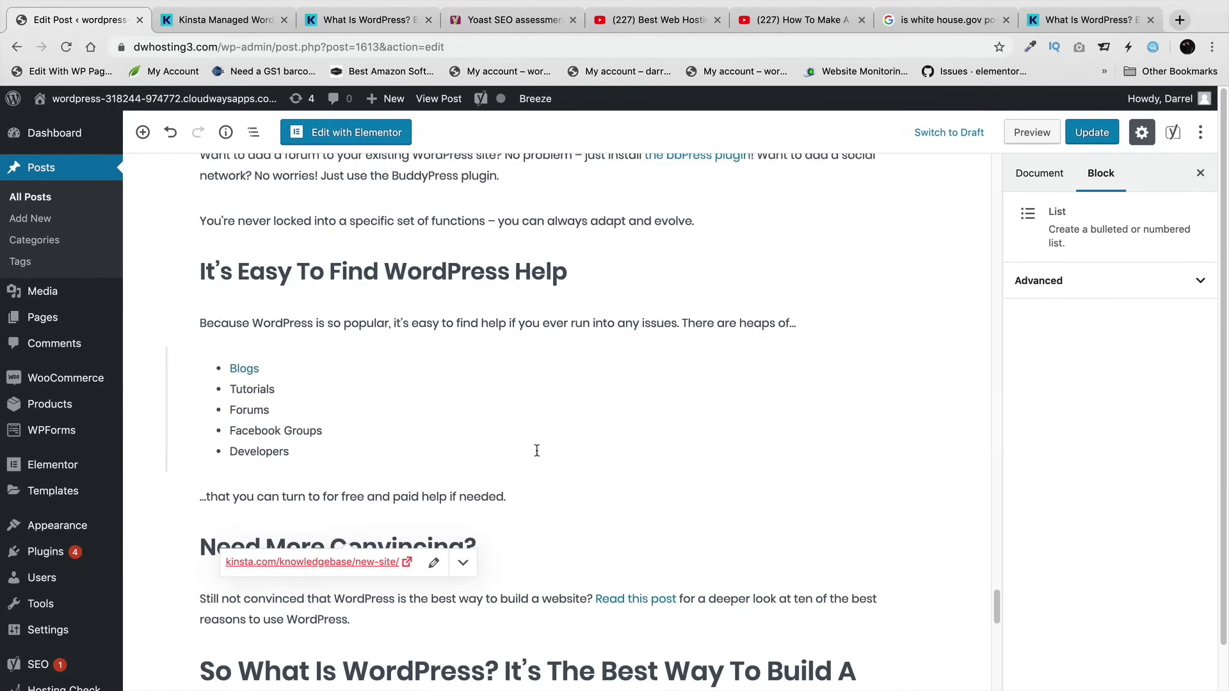
pyautogui.scroll(-4, 539, 450)
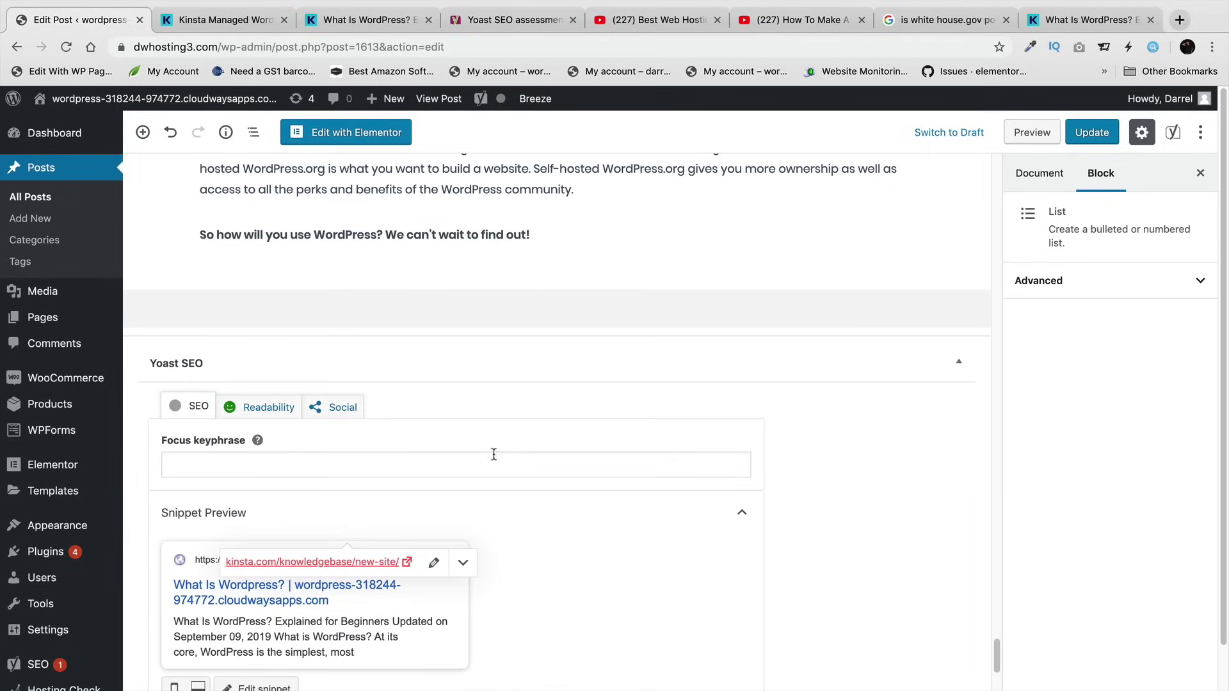
pyautogui.click(269, 408)
pyautogui.scroll(-1, 387, 435)
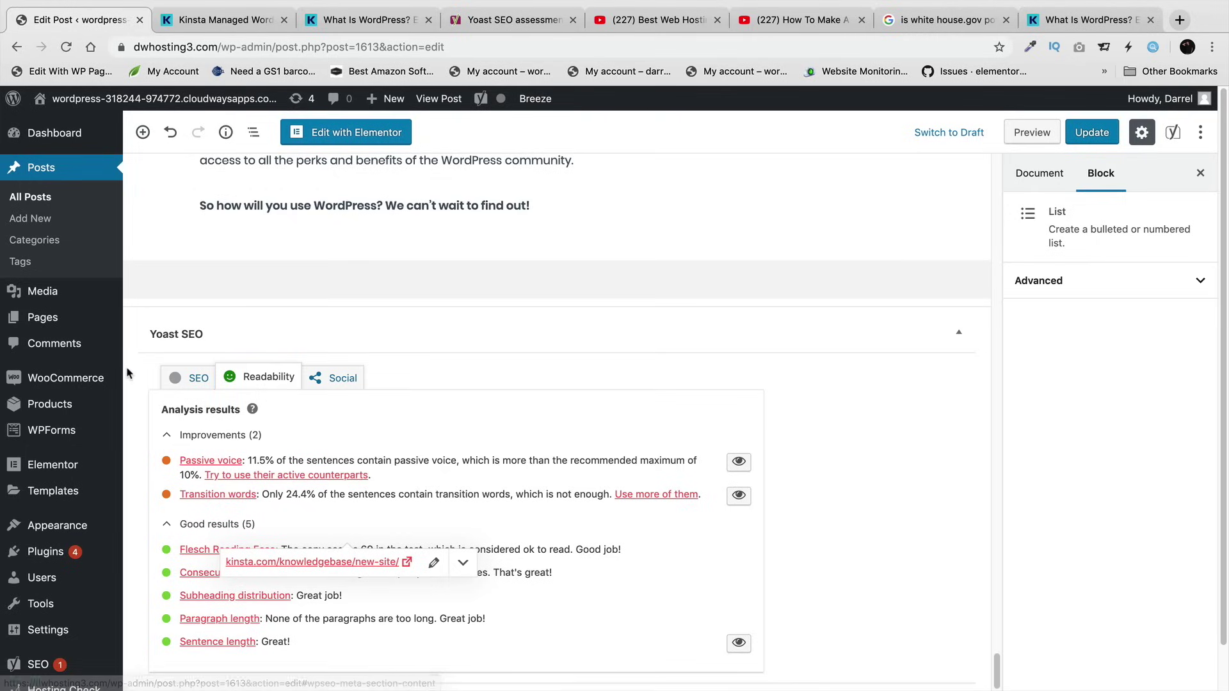
# - In the post's Yoast SEO snippet, replace the SEO title's Site title variable with "A Step By Step Guide -" and the author's website domain
pyautogui.click(184, 379)
pyautogui.scroll(-2, 612, 380)
pyautogui.scroll(-1, 615, 384)
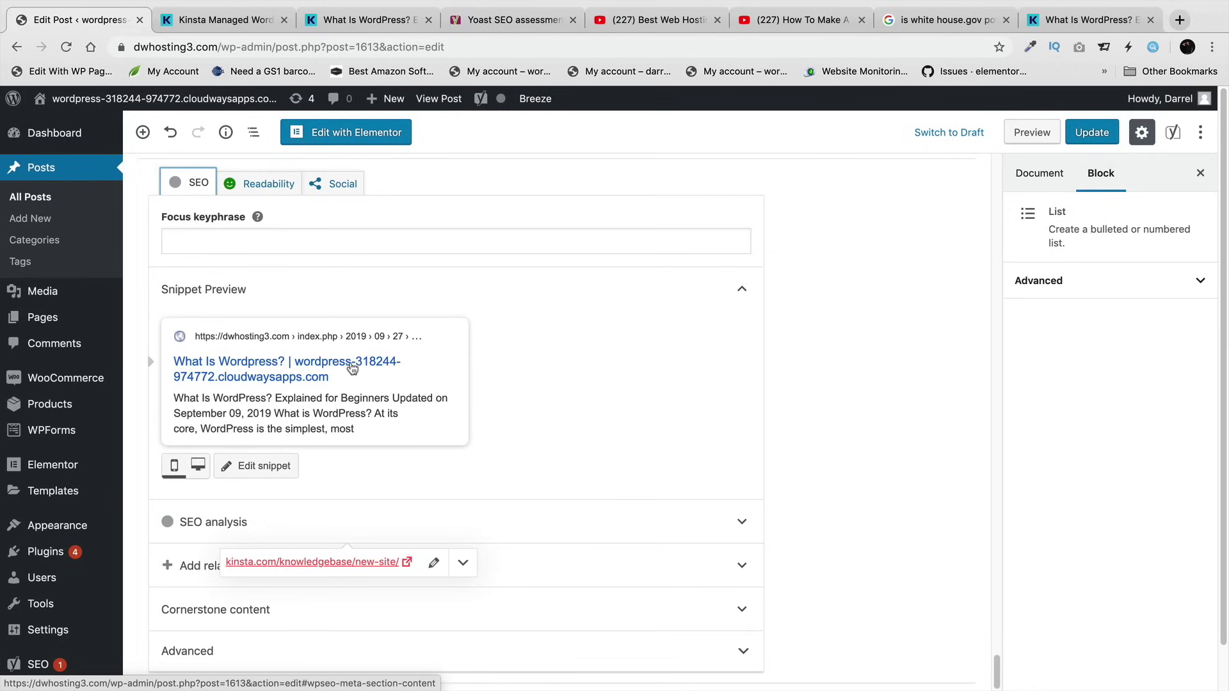
pyautogui.click(375, 369)
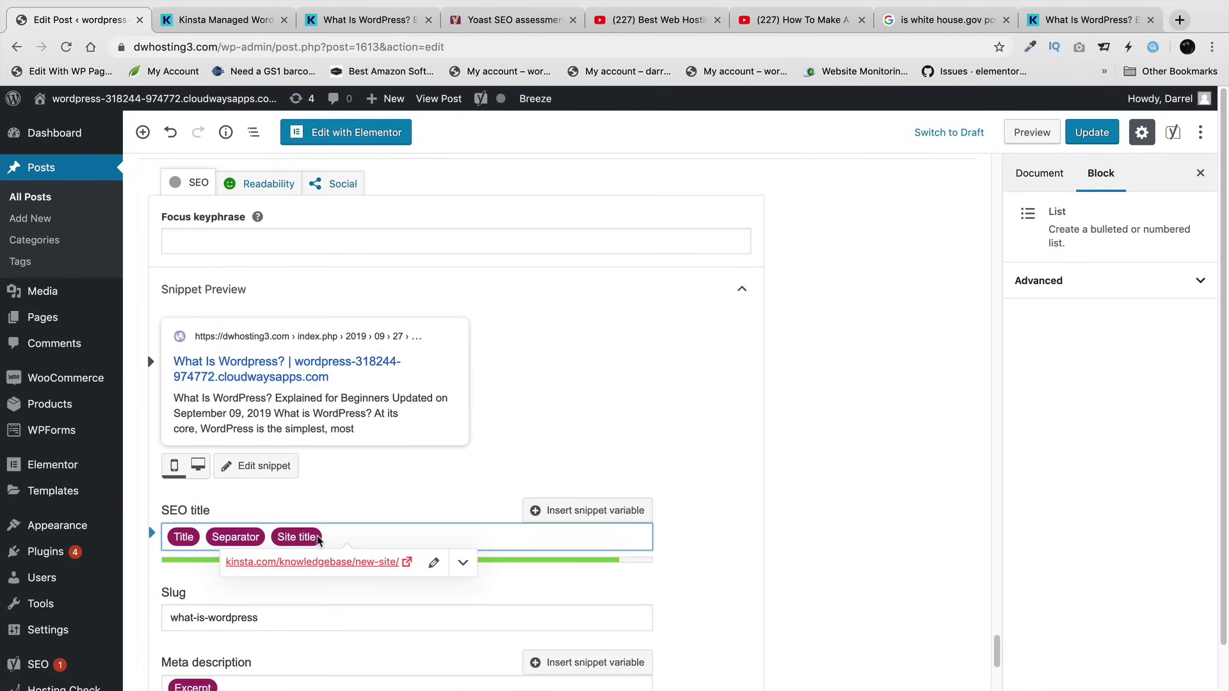
pyautogui.press('BackSpace')
pyautogui.write('A Step ')
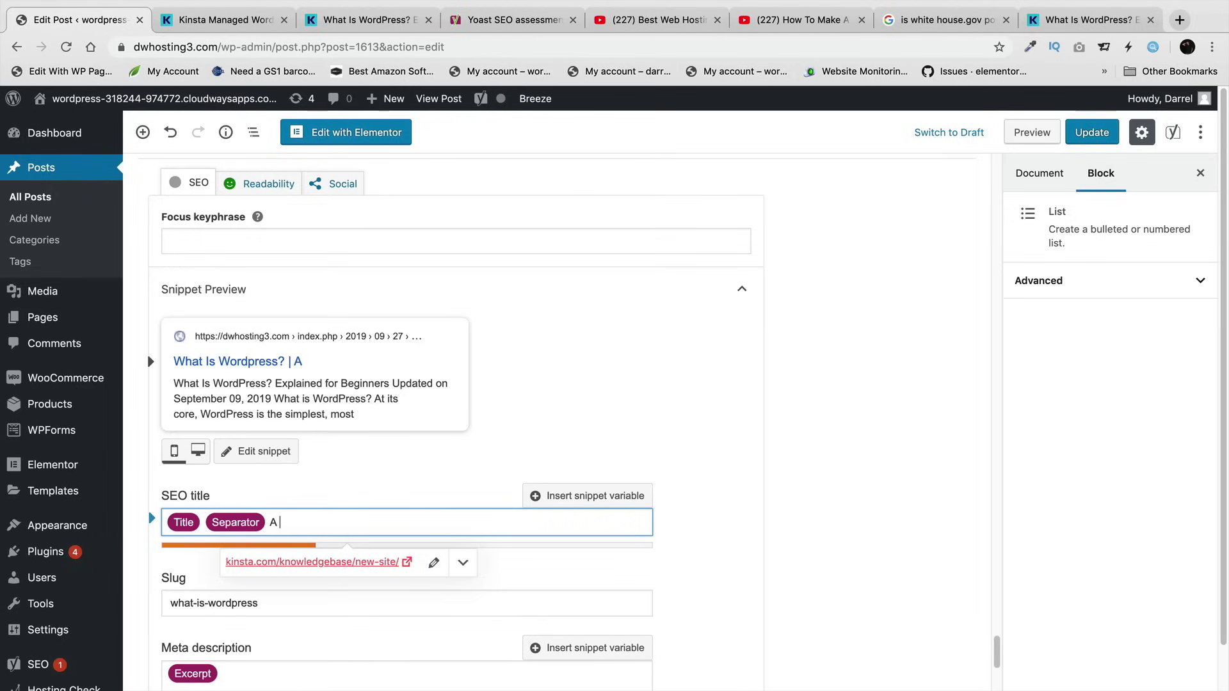
pyautogui.write('By Step ')
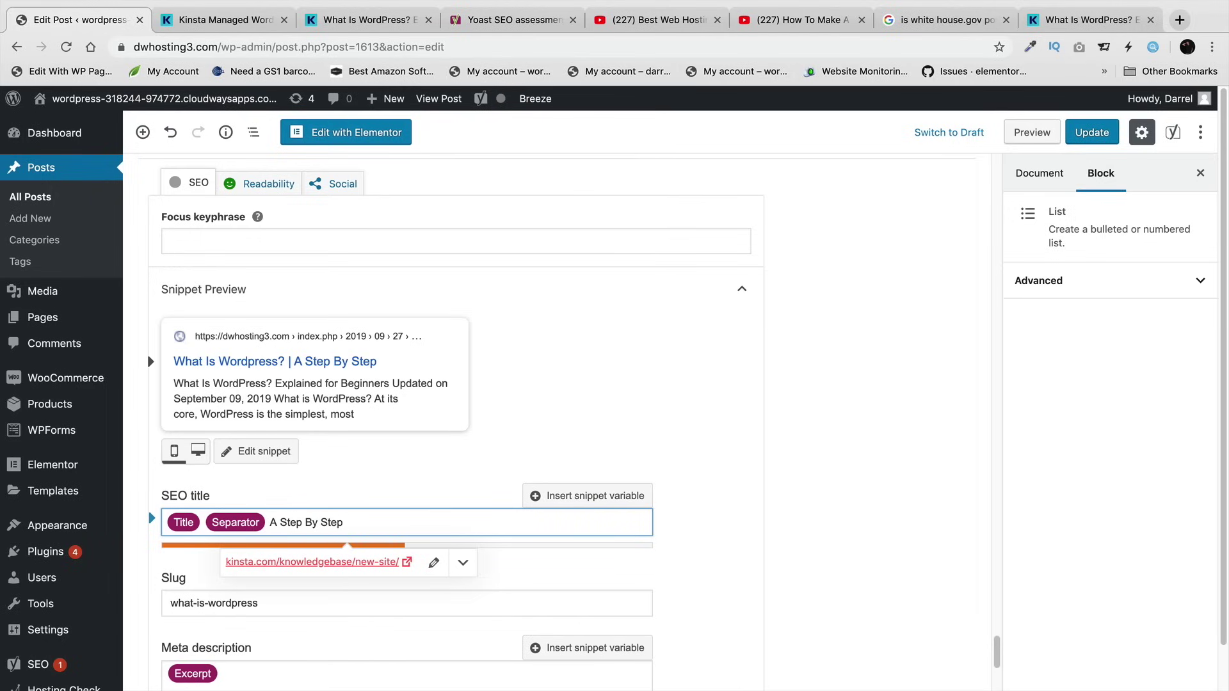
pyautogui.write('Guide - D')
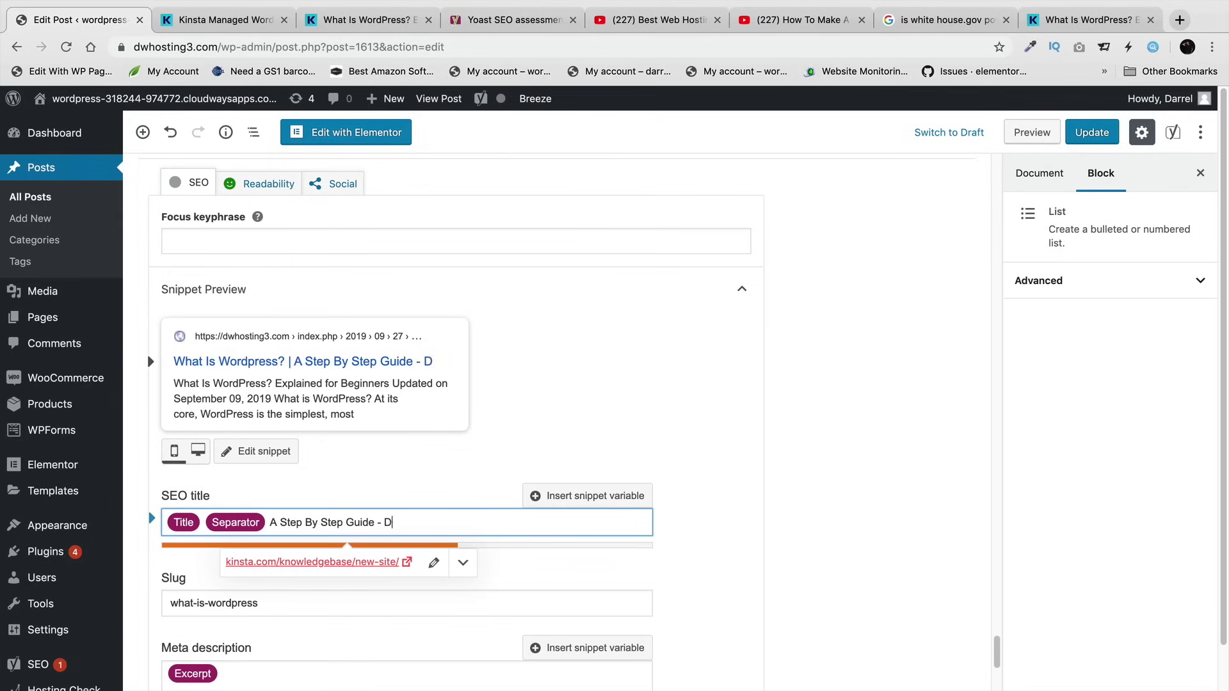
pyautogui.write('arrelWilson')
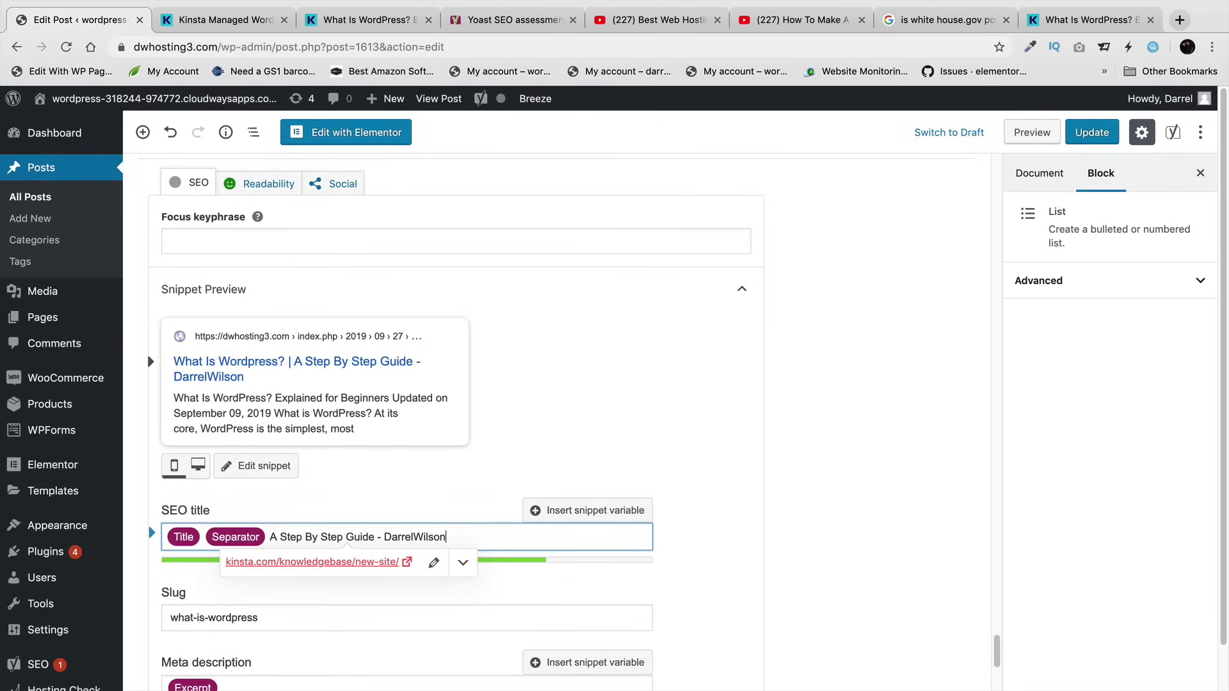
pyautogui.write('.com')
# - Add "best Source" after the Excerpt variable in the snippet's meta description
pyautogui.scroll(-5, 475, 445)
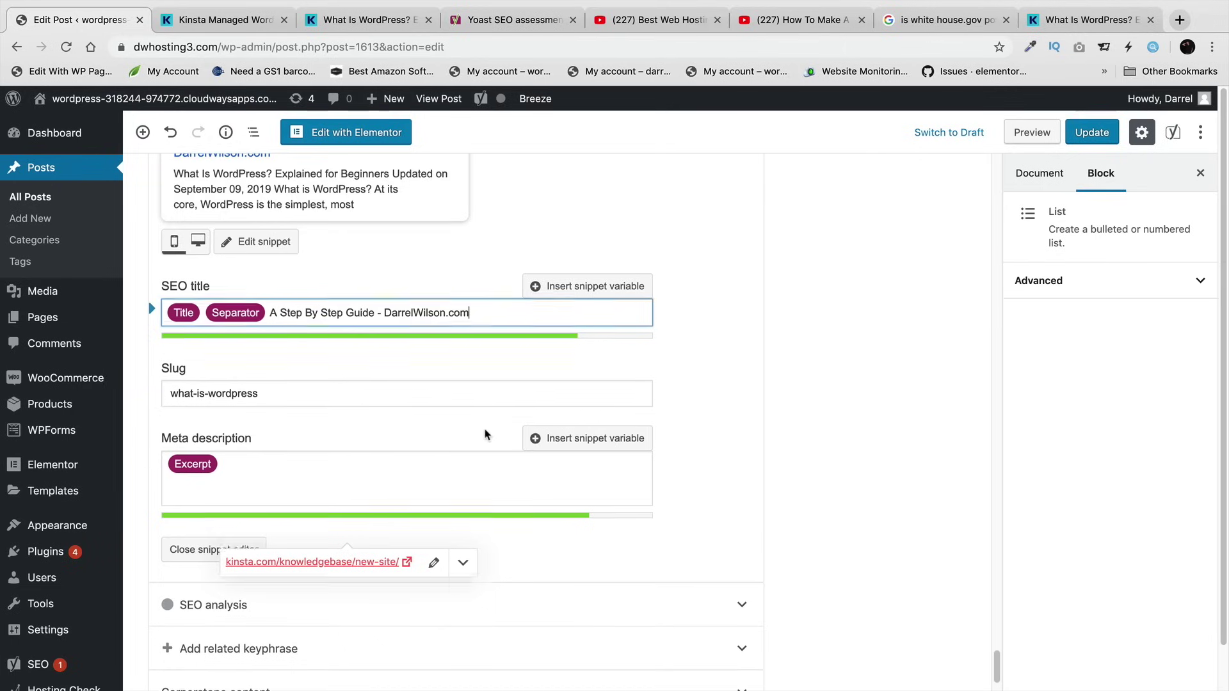
pyautogui.scroll(3, 344, 458)
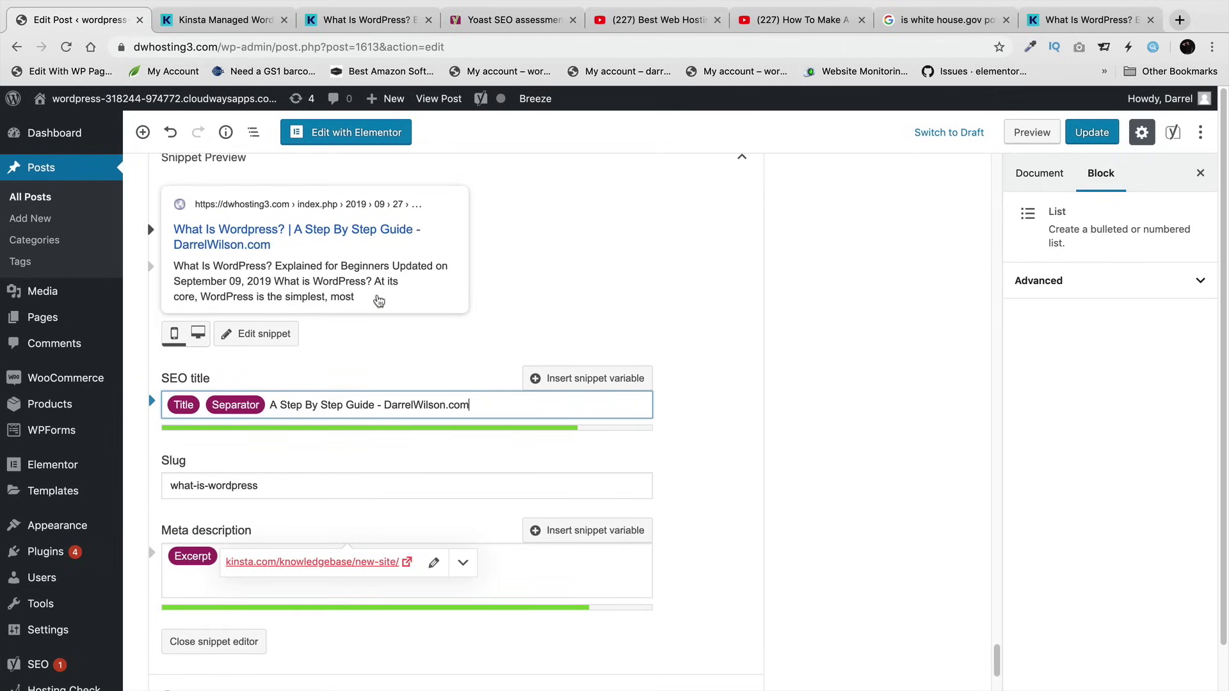
pyautogui.click(364, 304)
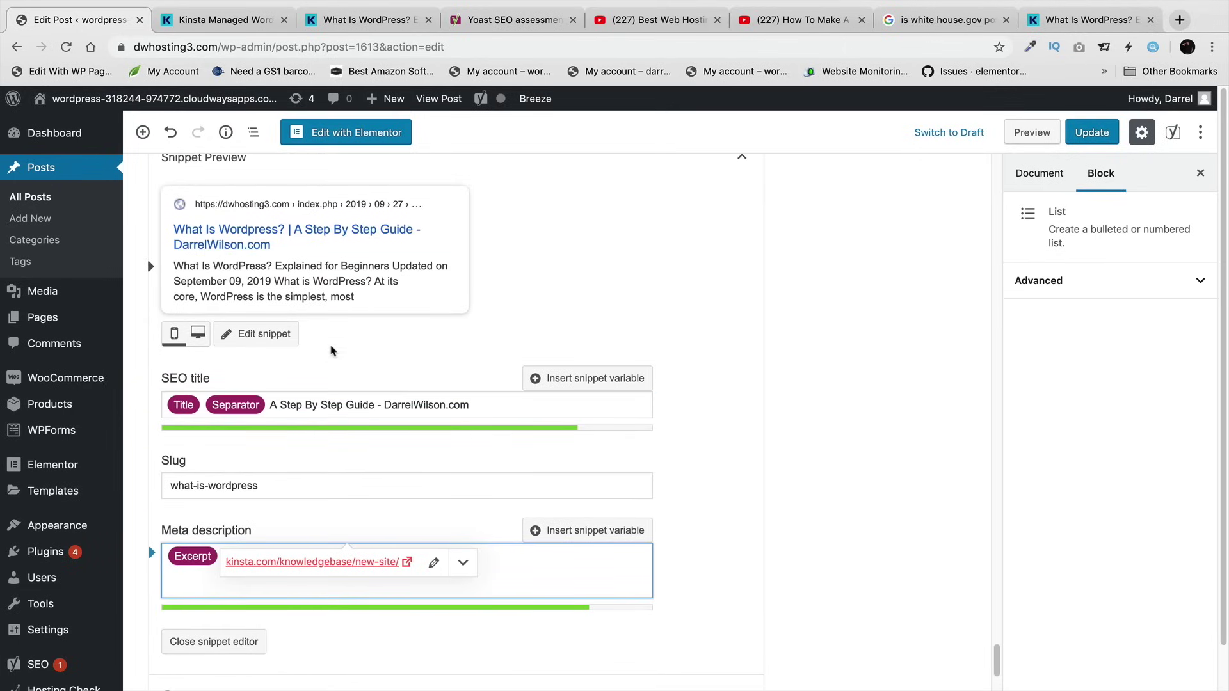
pyautogui.click(357, 303)
pyautogui.write('Sour')
pyautogui.write('ce')
pyautogui.scroll(-3, 371, 484)
# - Expand the SEO analysis and examine its results, especially the internal links problem
pyautogui.click(464, 513)
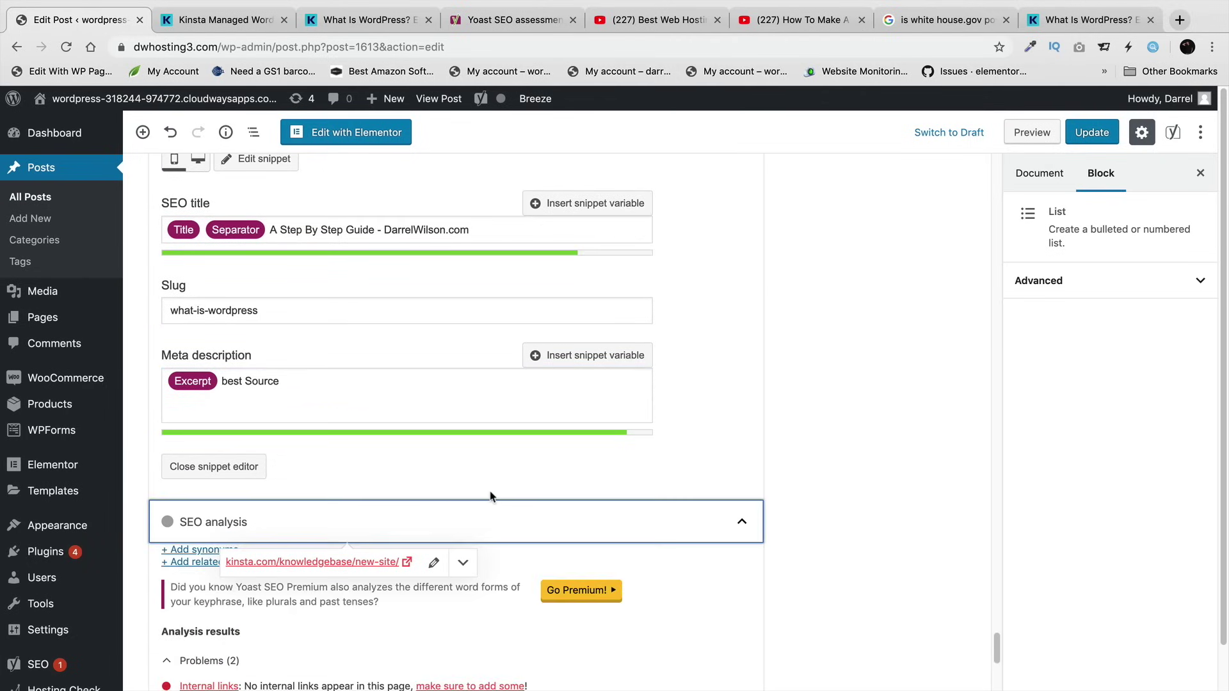
pyautogui.scroll(-4, 490, 497)
pyautogui.scroll(-2, 456, 478)
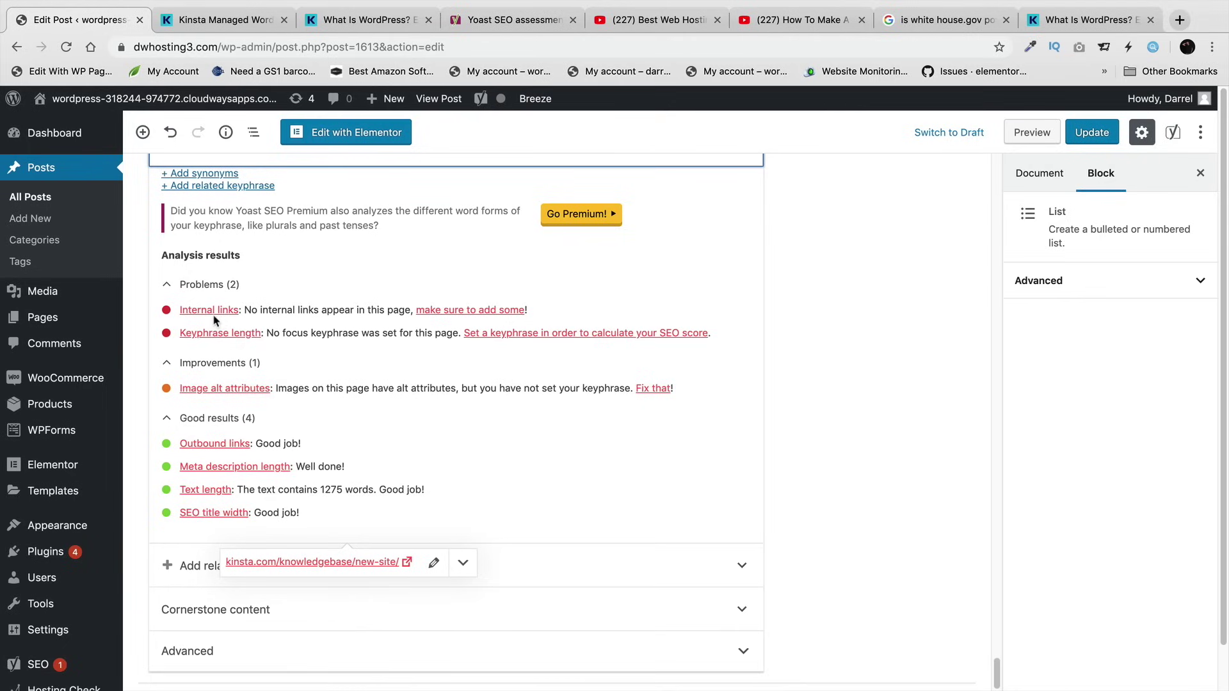
pyautogui.click(246, 308)
pyautogui.moveTo(250, 307); pyautogui.dragTo(393, 306)
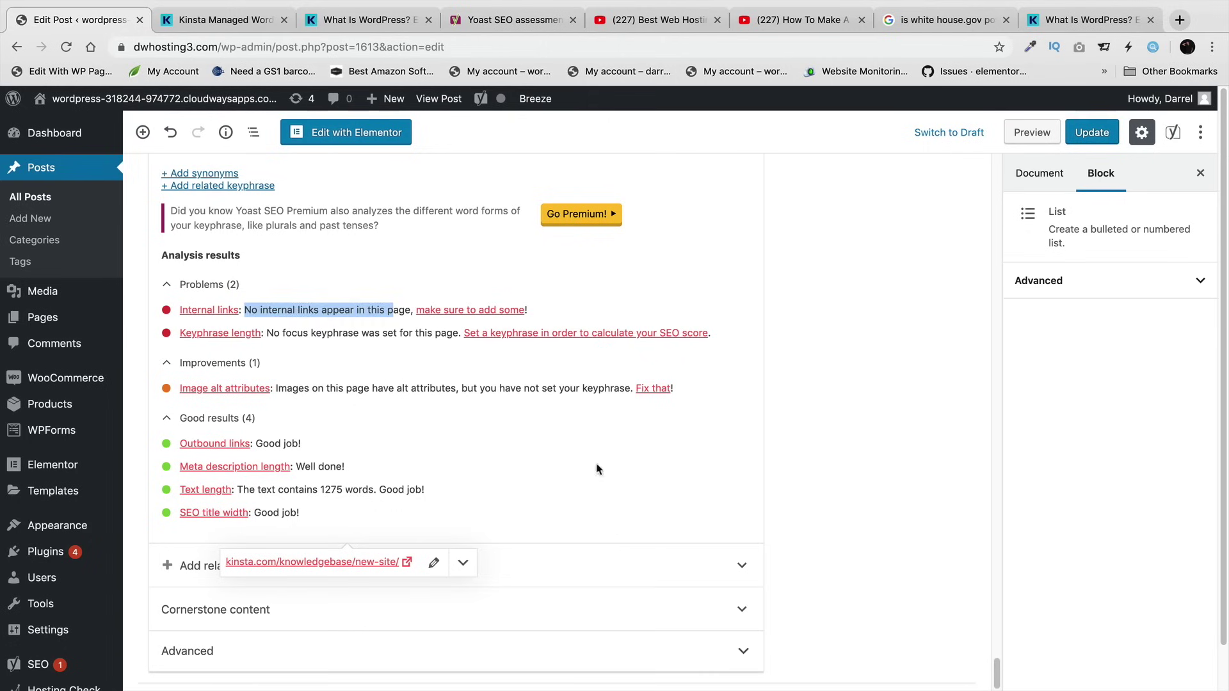
pyautogui.click(822, 496)
# - Expand the cornerstone content settings and mark the post as cornerstone content
pyautogui.click(569, 611)
pyautogui.scroll(-1, 584, 558)
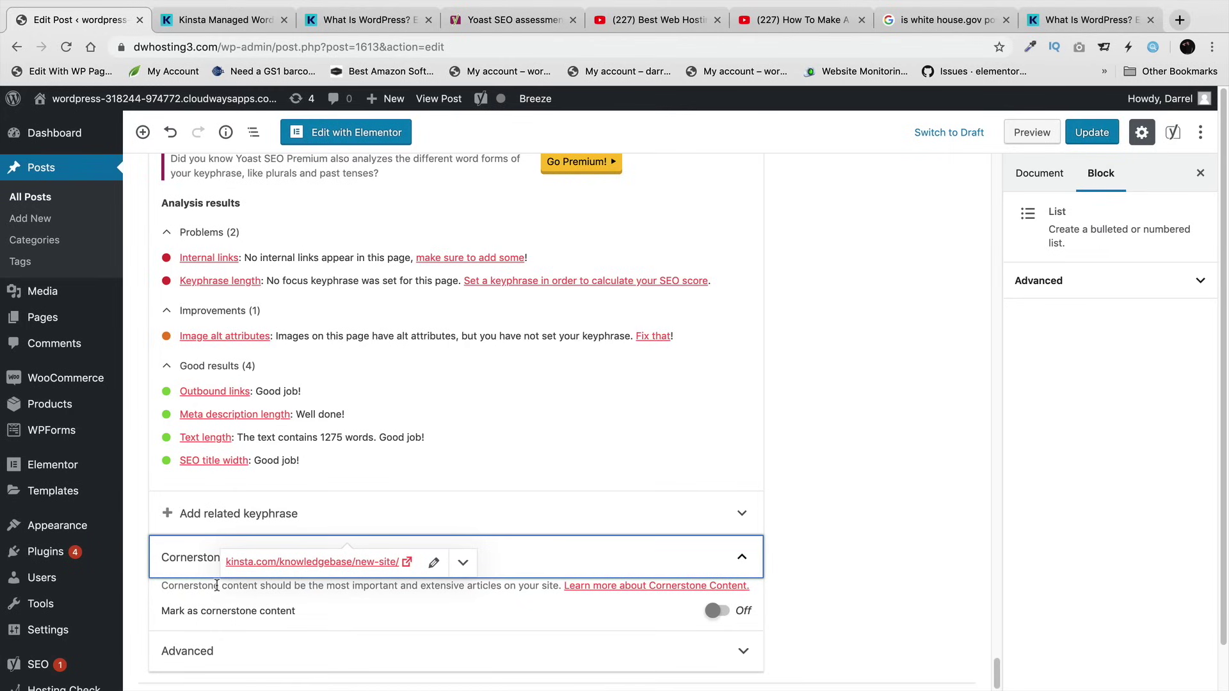
pyautogui.click(714, 611)
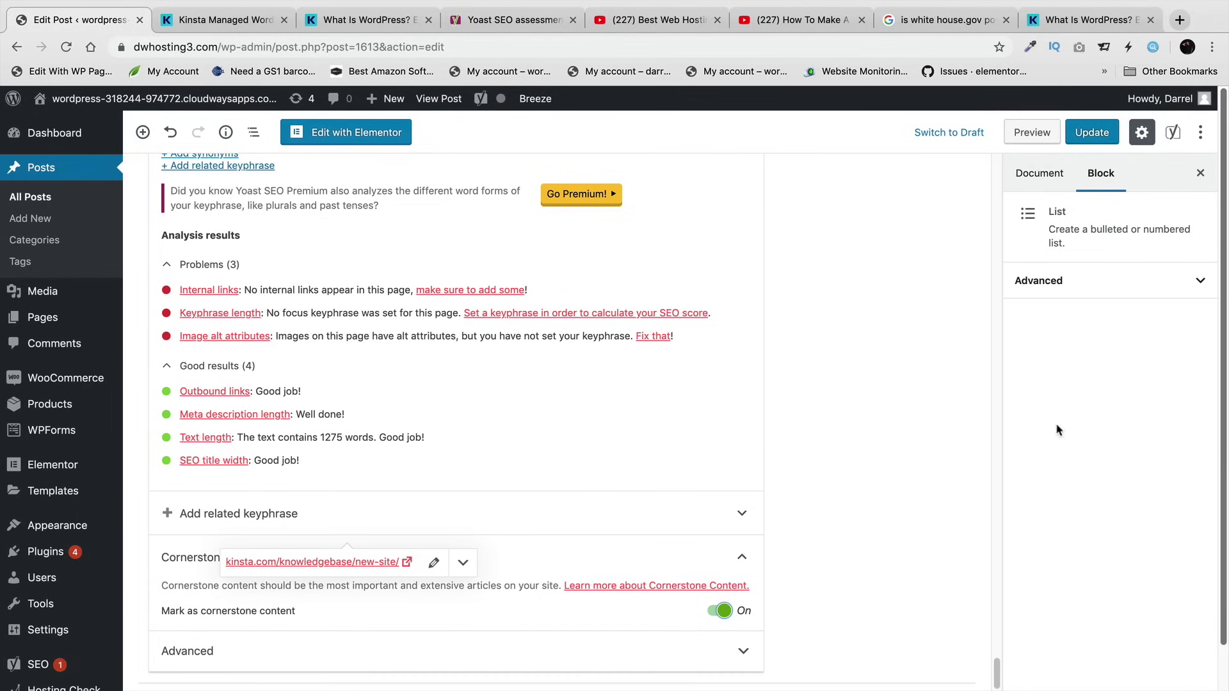
pyautogui.moveTo(997, 671); pyautogui.dragTo(971, 686)
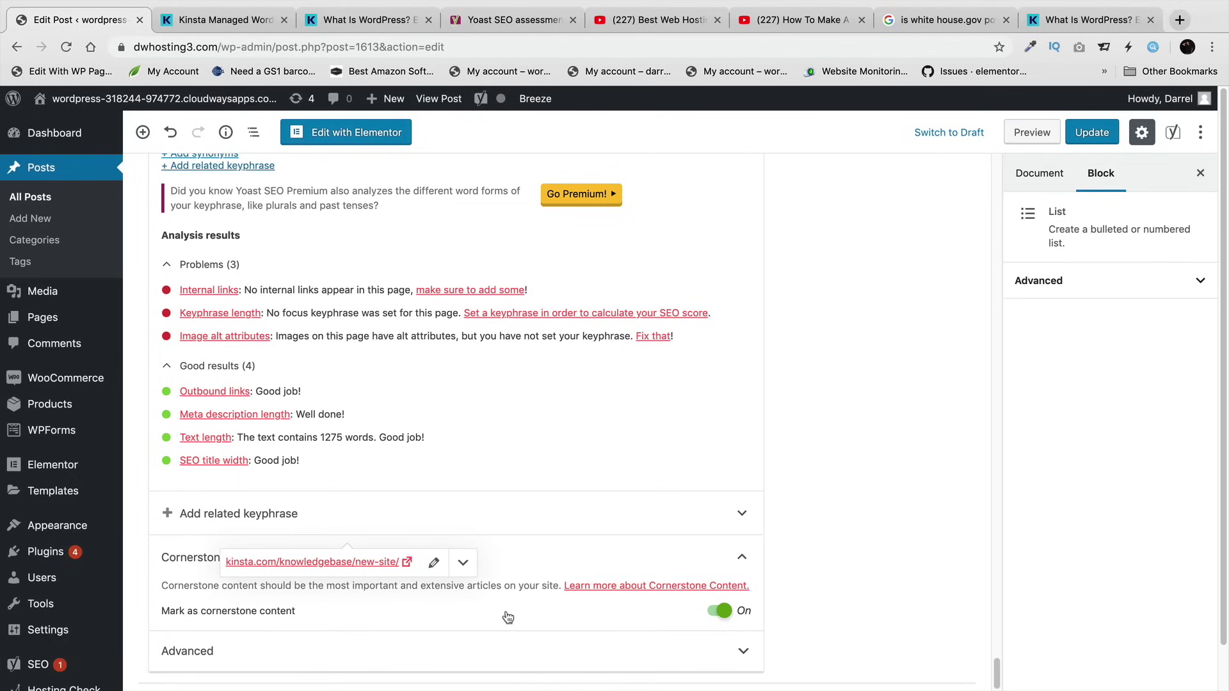
# - Expand the related keyphrase section and read the Yoast SEO Premium benefits
pyautogui.click(730, 520)
pyautogui.scroll(-2, 502, 524)
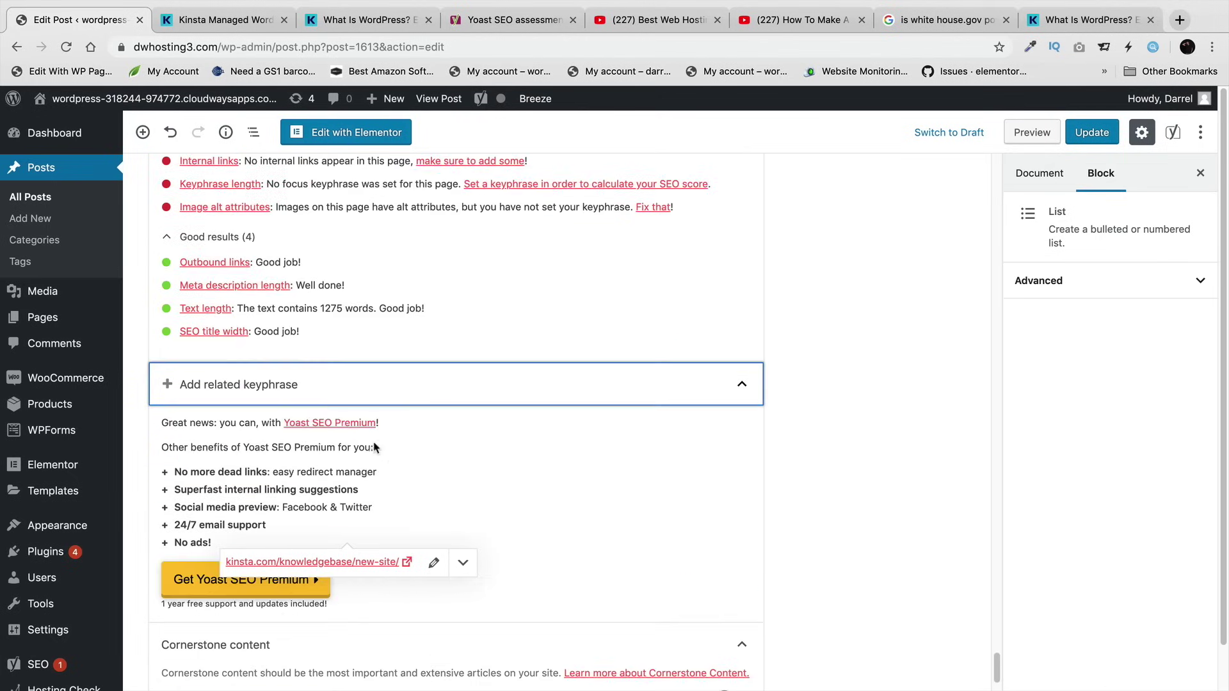
pyautogui.scroll(-2, 248, 383)
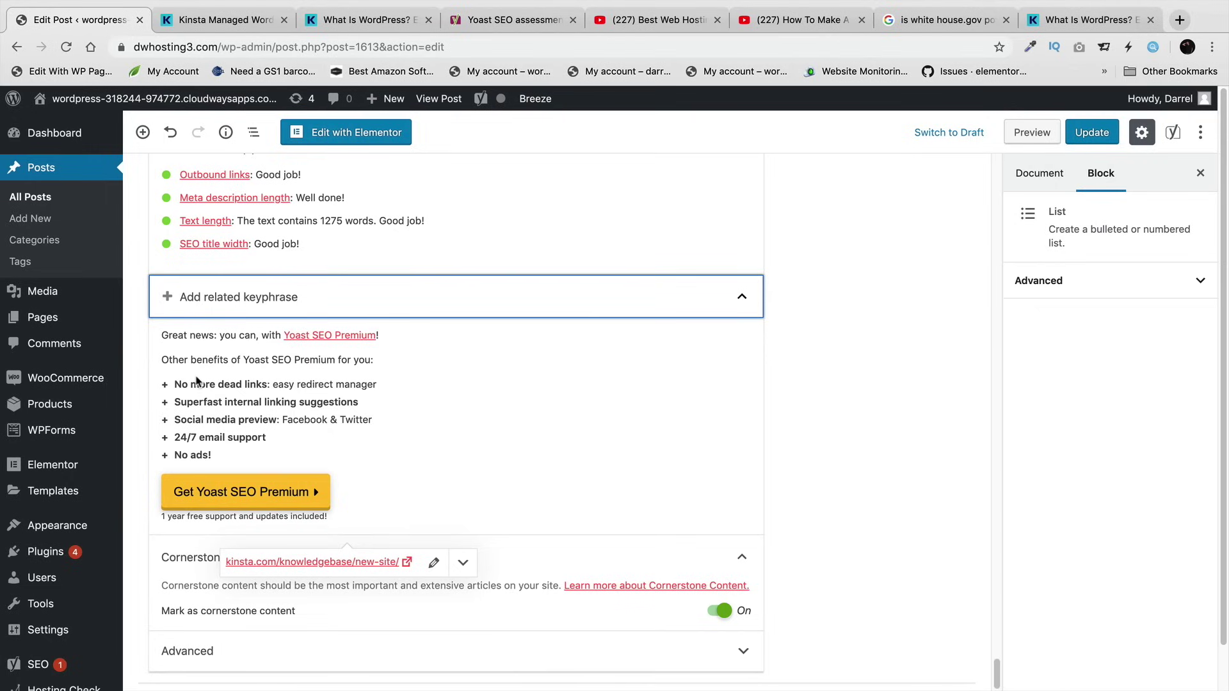
# - Review the post's advanced Yoast settings for search visibility, link following and canonical URL, and collapse them again
pyautogui.click(333, 637)
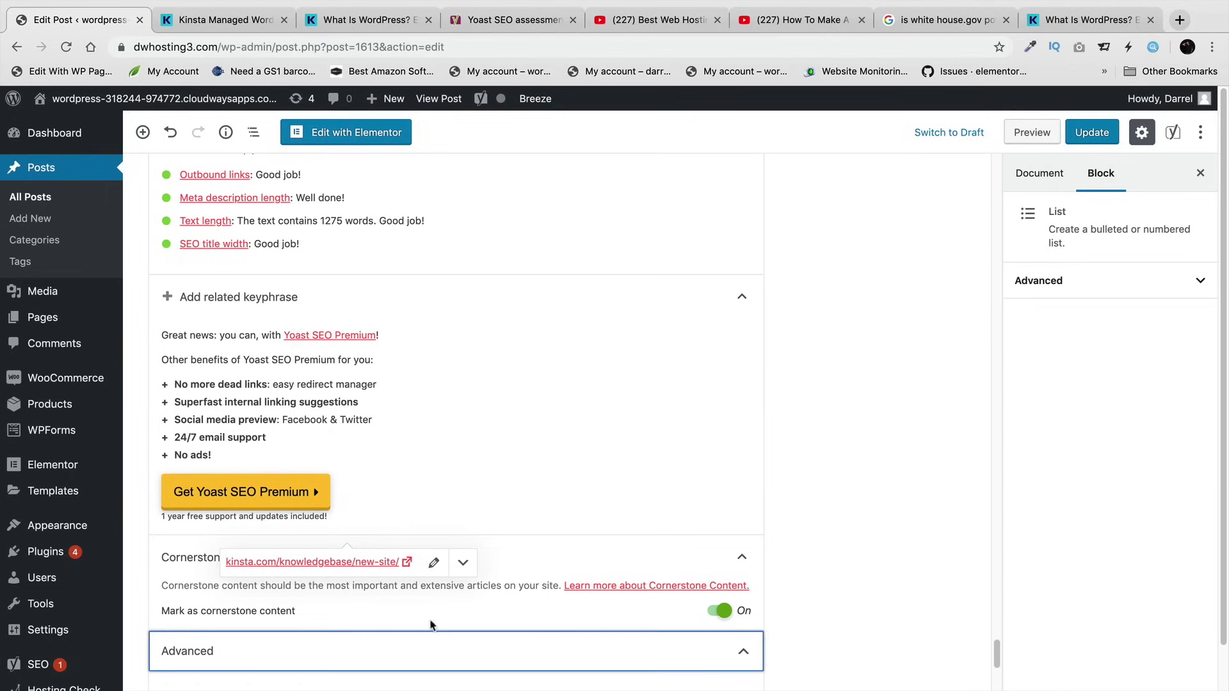
pyautogui.scroll(-5, 616, 578)
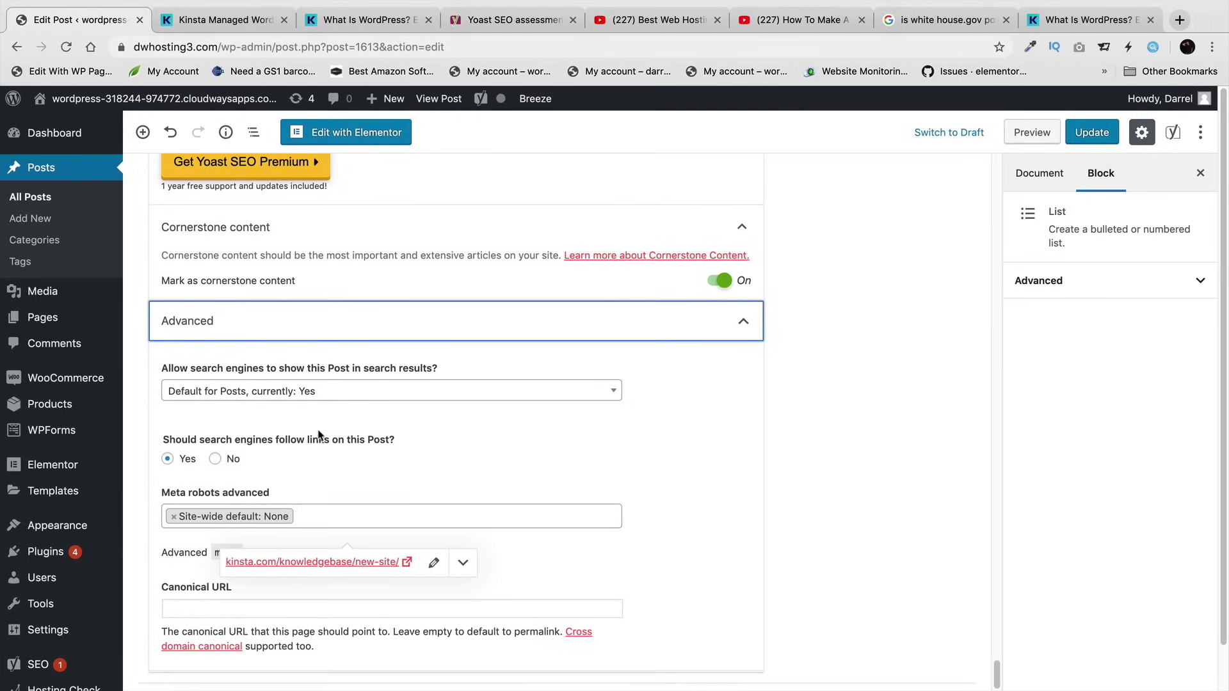
pyautogui.moveTo(194, 438); pyautogui.dragTo(384, 441)
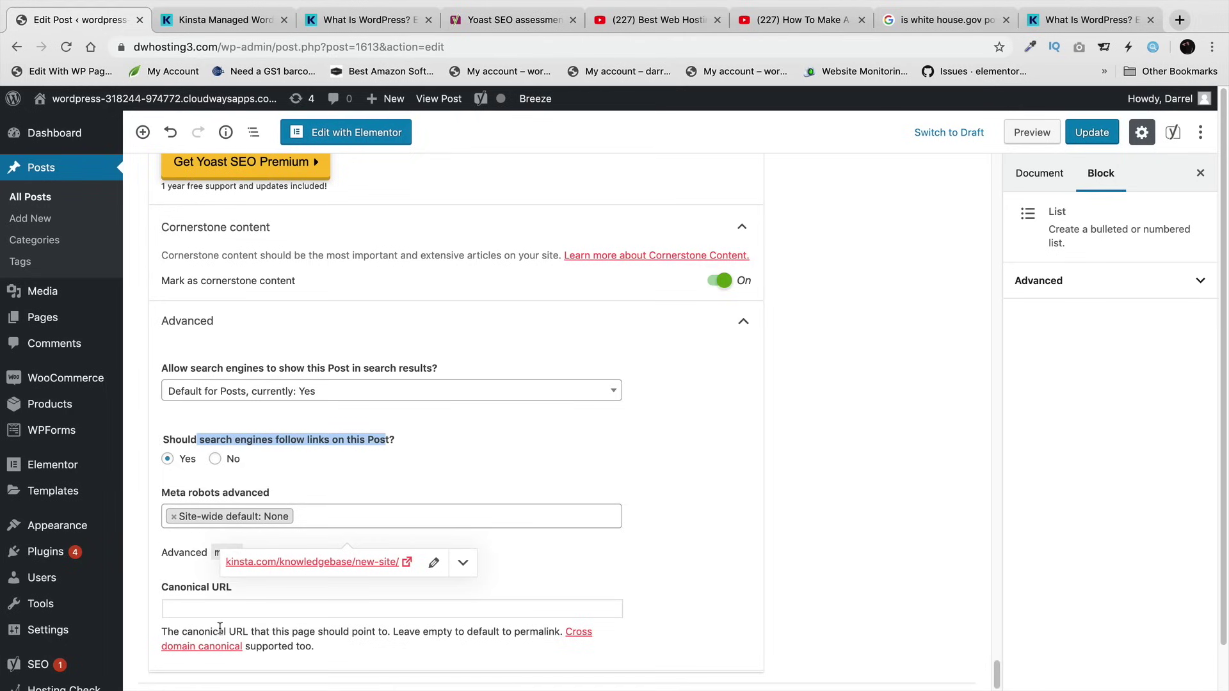
pyautogui.click(743, 321)
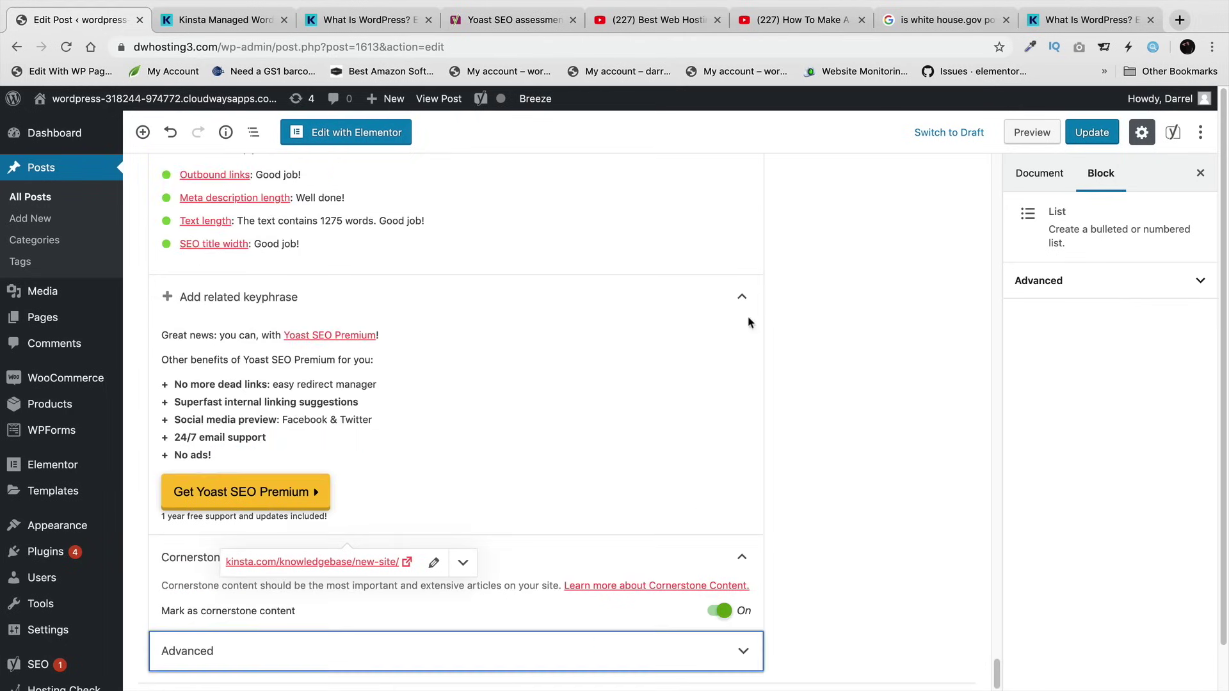
# - Go back to the beginning of the post and save its updated content and SEO settings
pyautogui.scroll(5, 899, 561)
pyautogui.scroll(5, 899, 561)
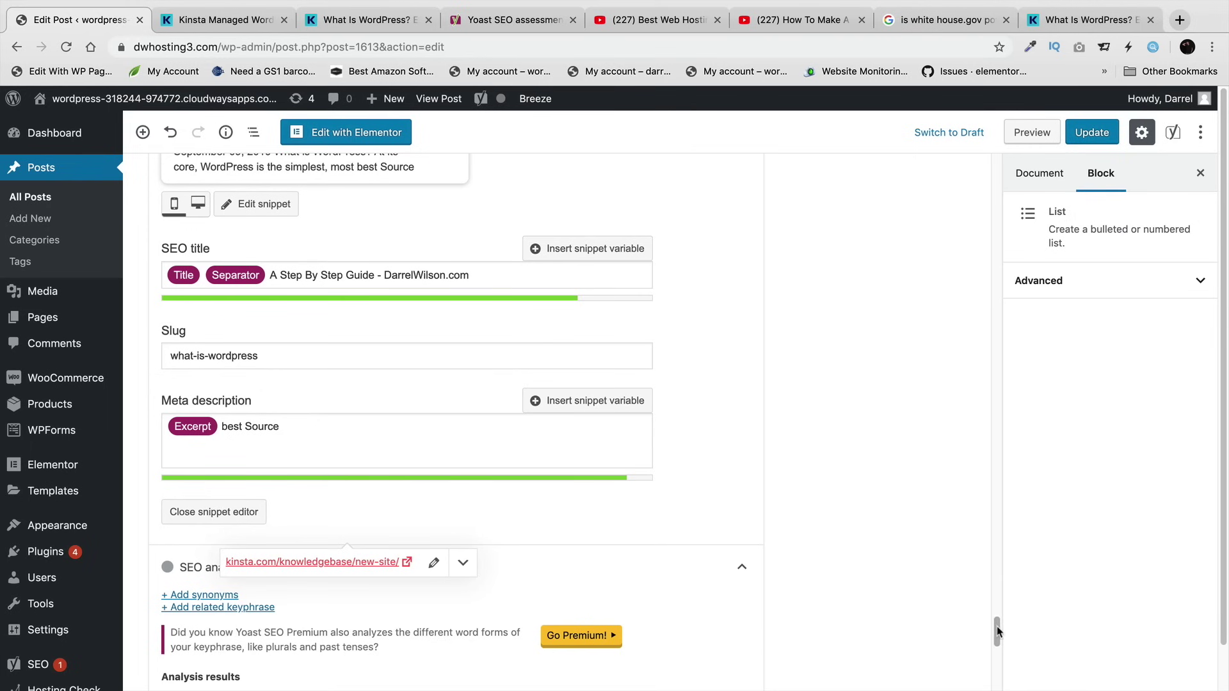
pyautogui.moveTo(996, 631); pyautogui.dragTo(1003, 159)
pyautogui.press('super+s')
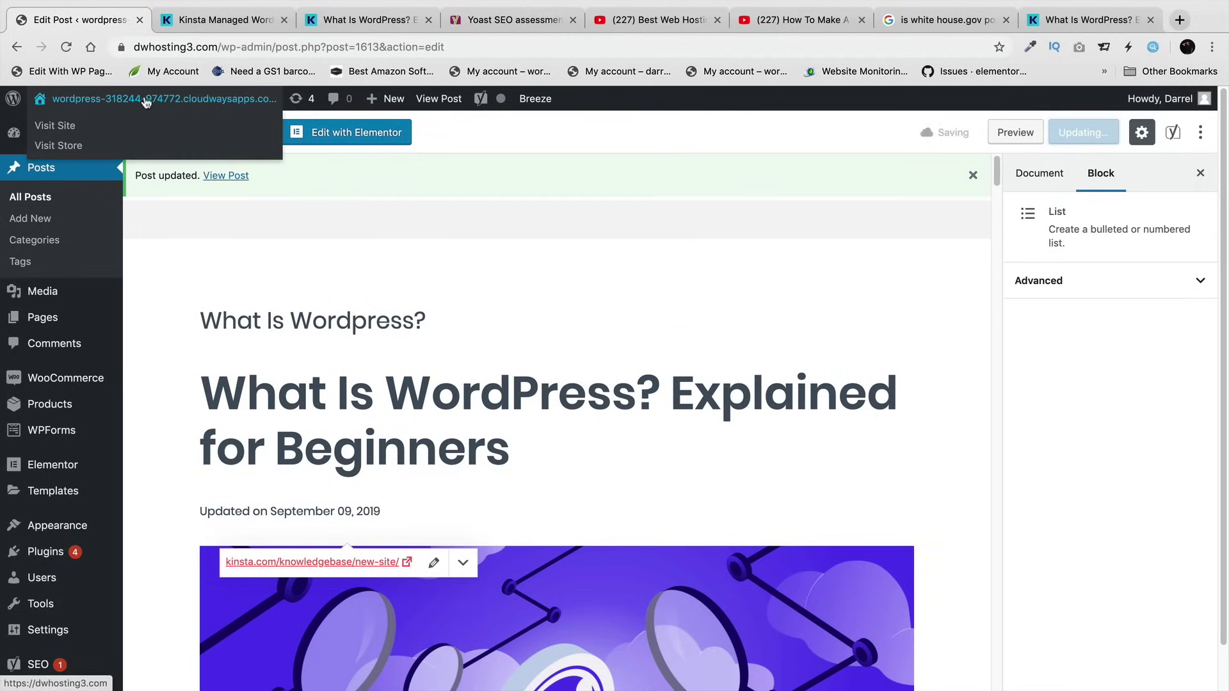
# - Look through Kinsta's "What Is WordPress?" article and homepage, and return to the post editor
pyautogui.click(203, 21)
pyautogui.click(325, 22)
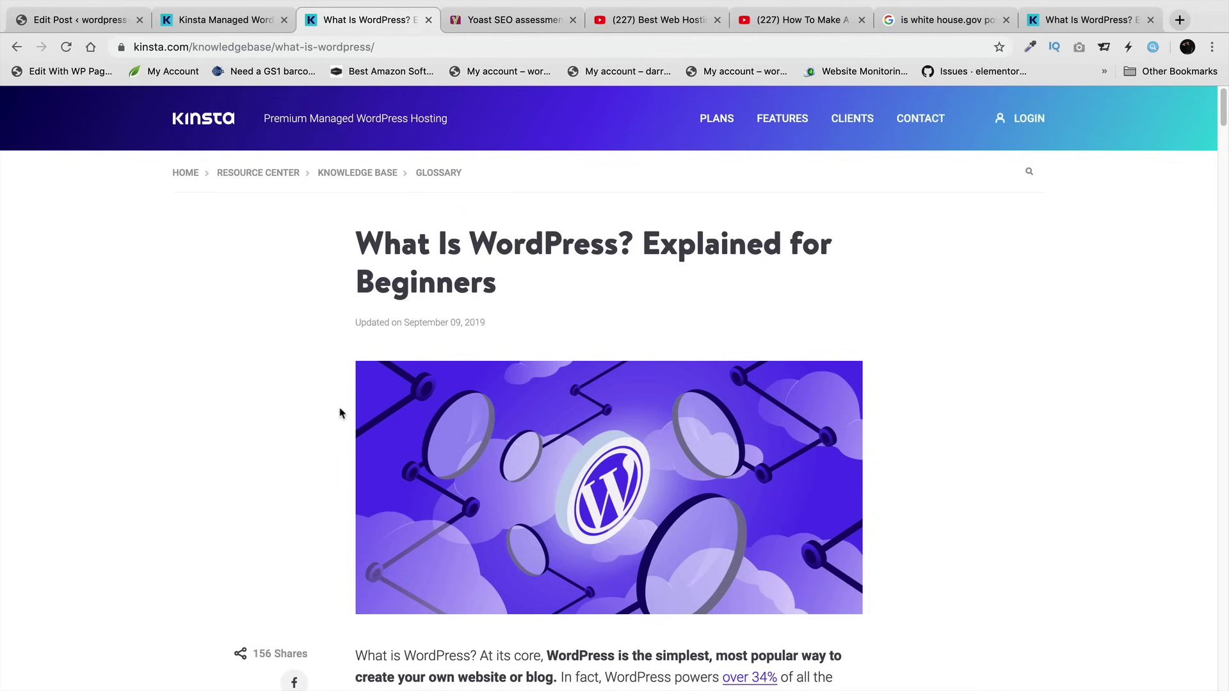
pyautogui.scroll(-7, 363, 406)
pyautogui.scroll(-10, 367, 413)
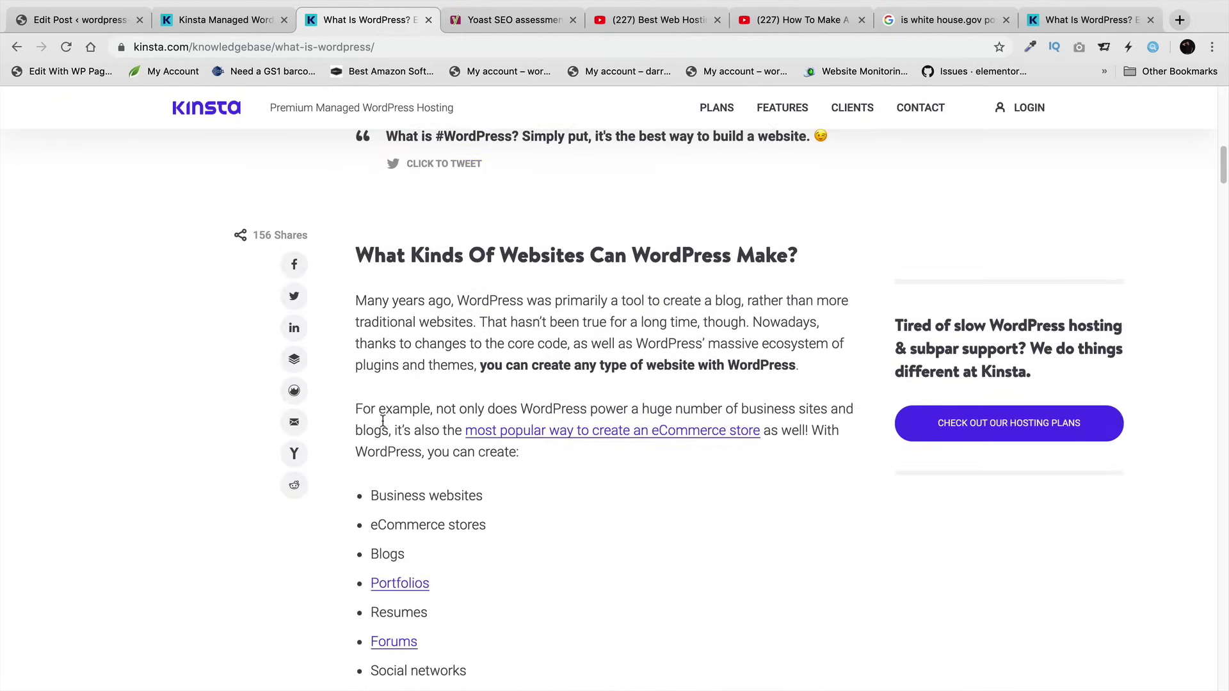
pyautogui.scroll(-7, 388, 420)
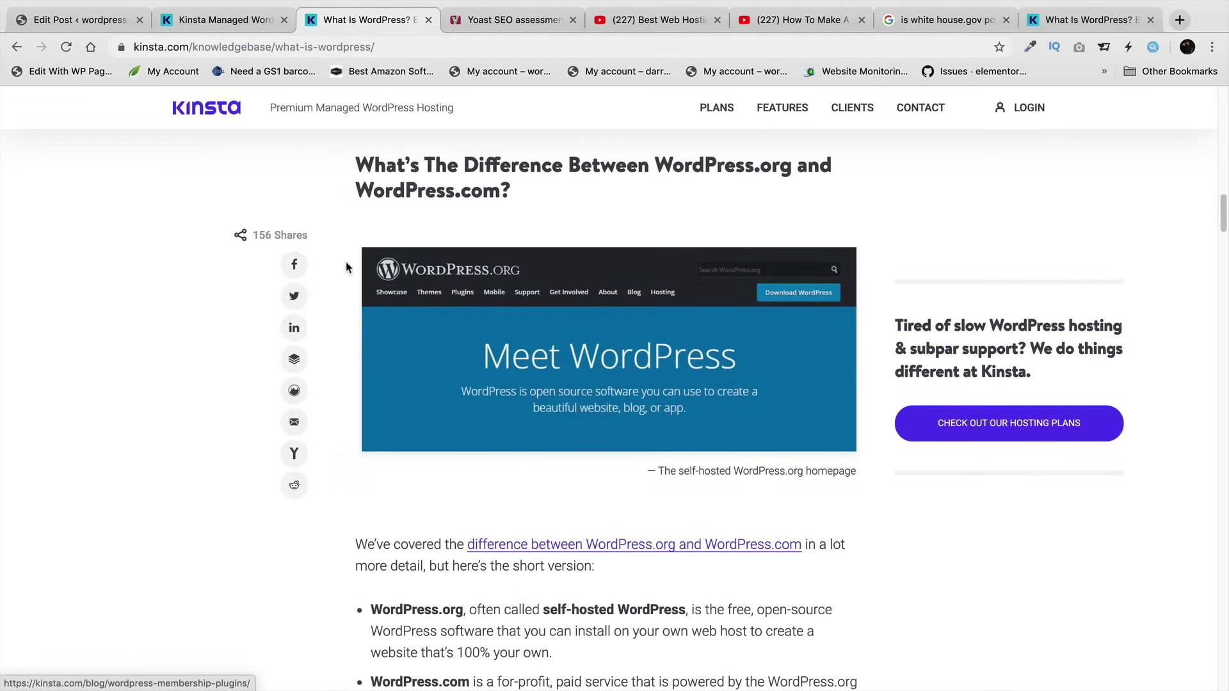
pyautogui.click(247, 20)
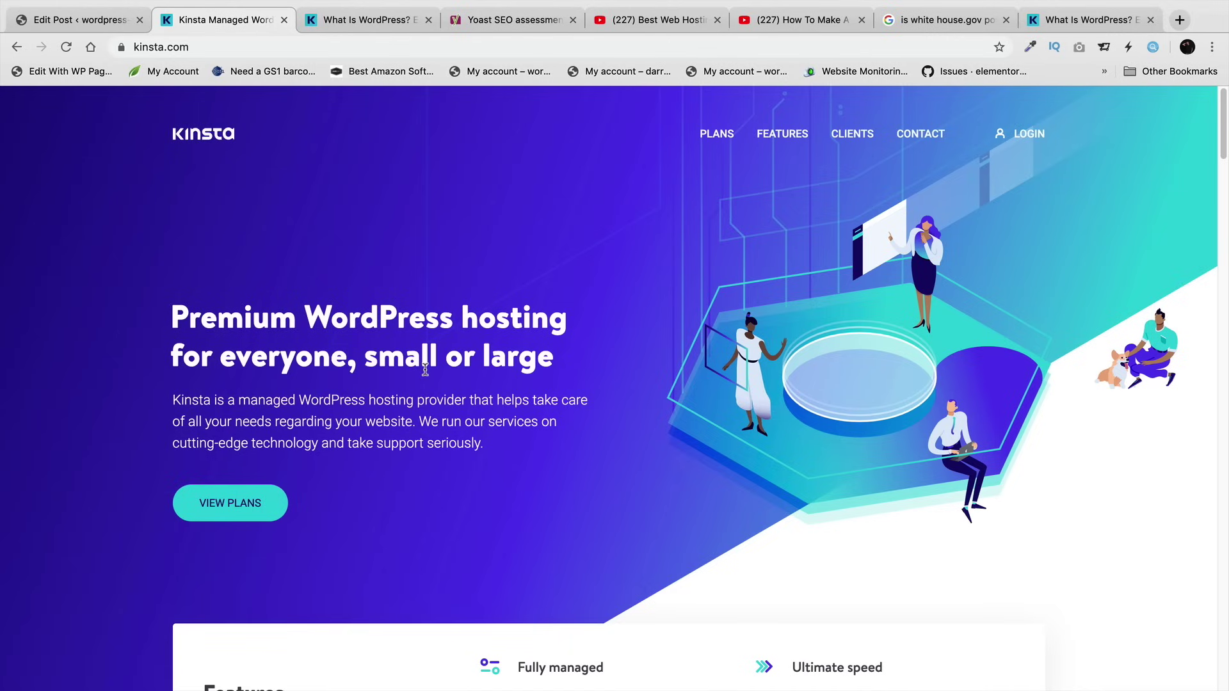
pyautogui.click(96, 24)
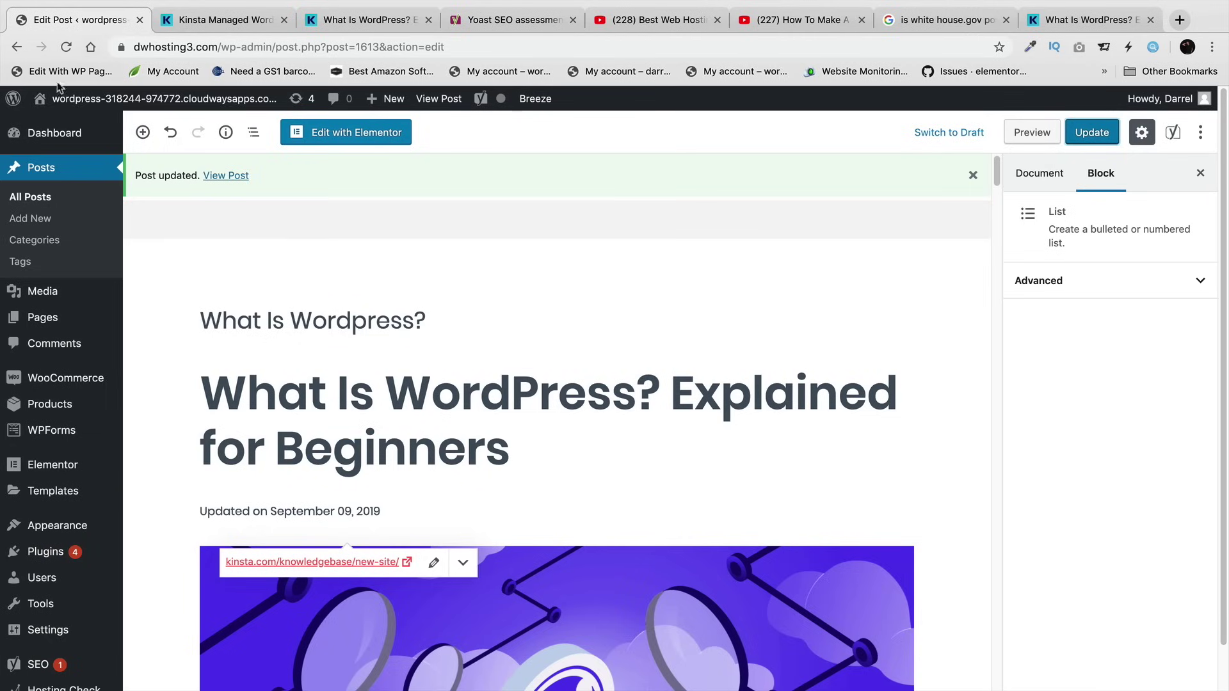